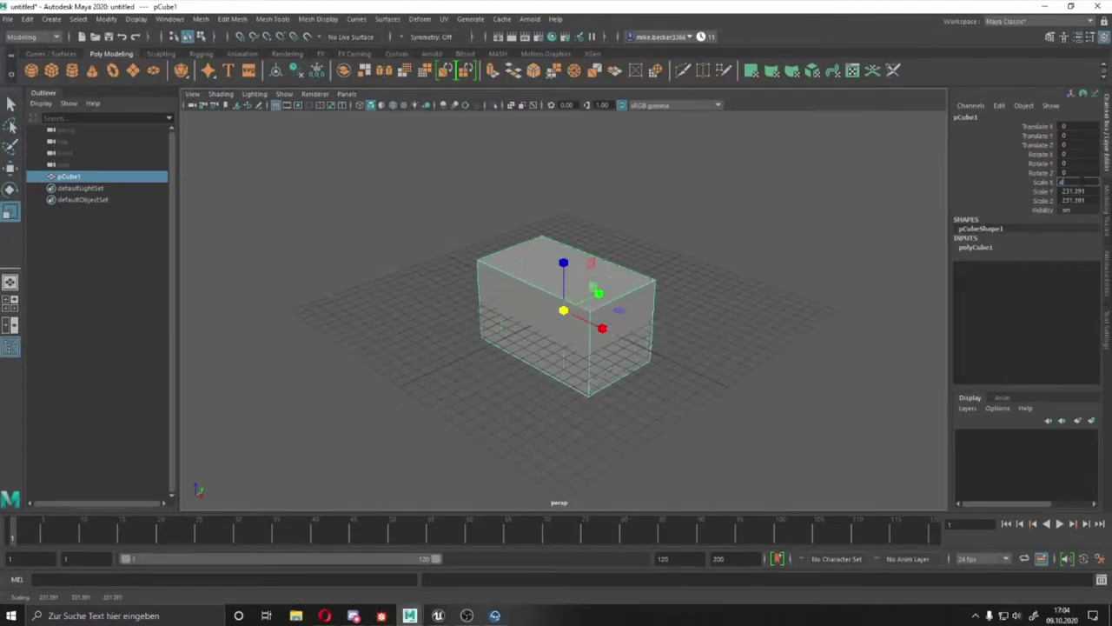
- Scale pCube1 to 600 × 30 × 400 and move it to Translate Z 200 to form a thin wall
type("00")
key("Tab")
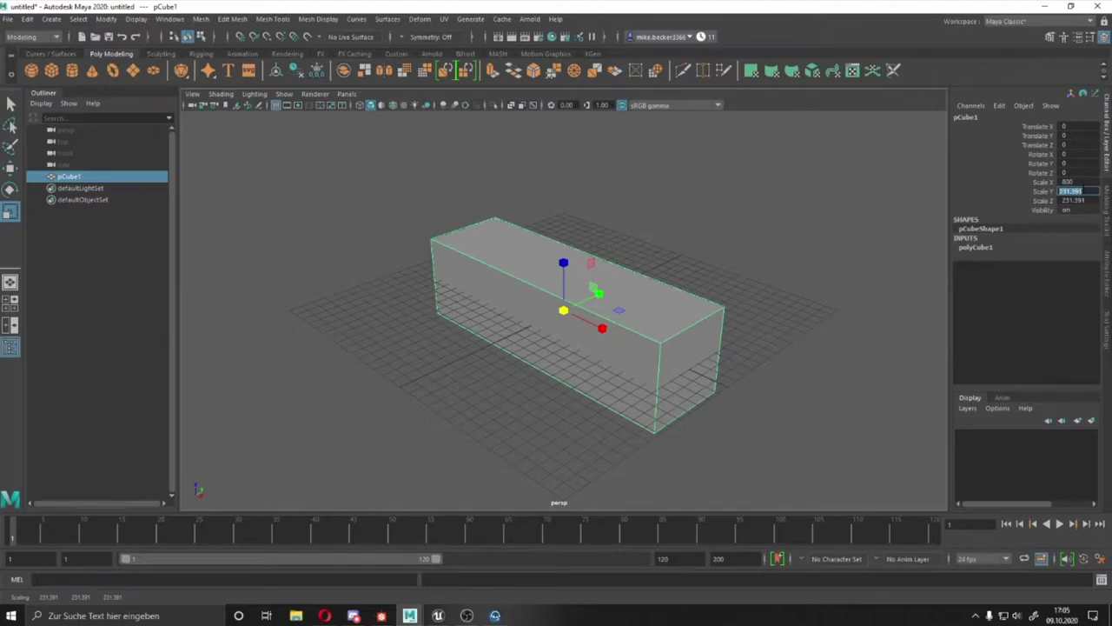
type("30")
key("Return")
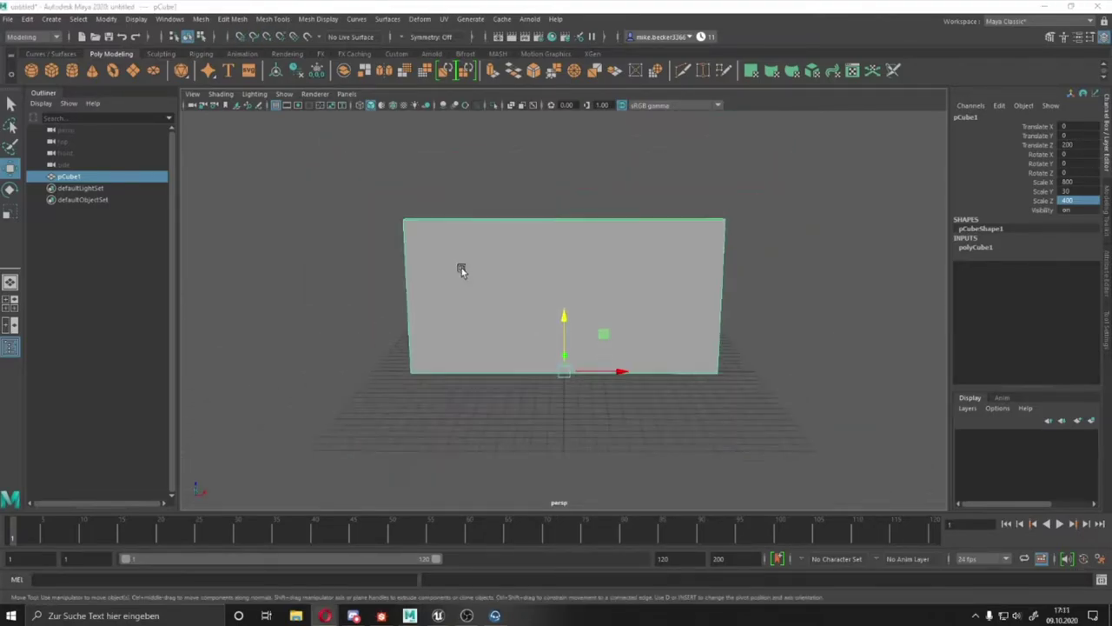
- Raise a plane above the wall, turn it to face front and texture it with the entrance door photo
left_click_drag(462, 270, 110, 59, "alt")
left_click_drag(566, 355, 567, 211)
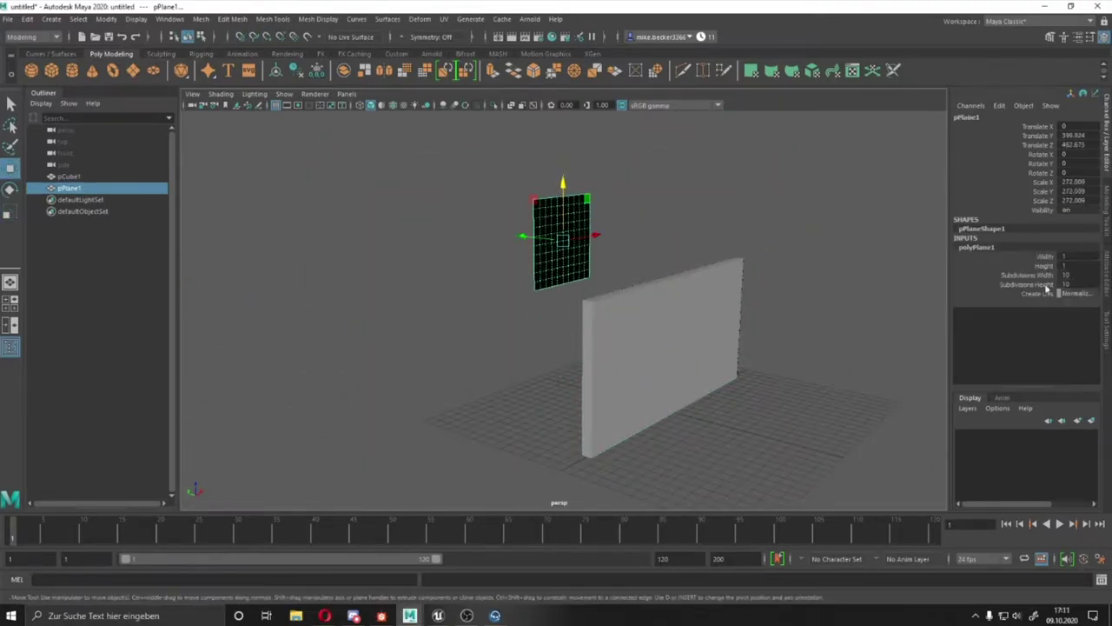
left_click(1106, 326)
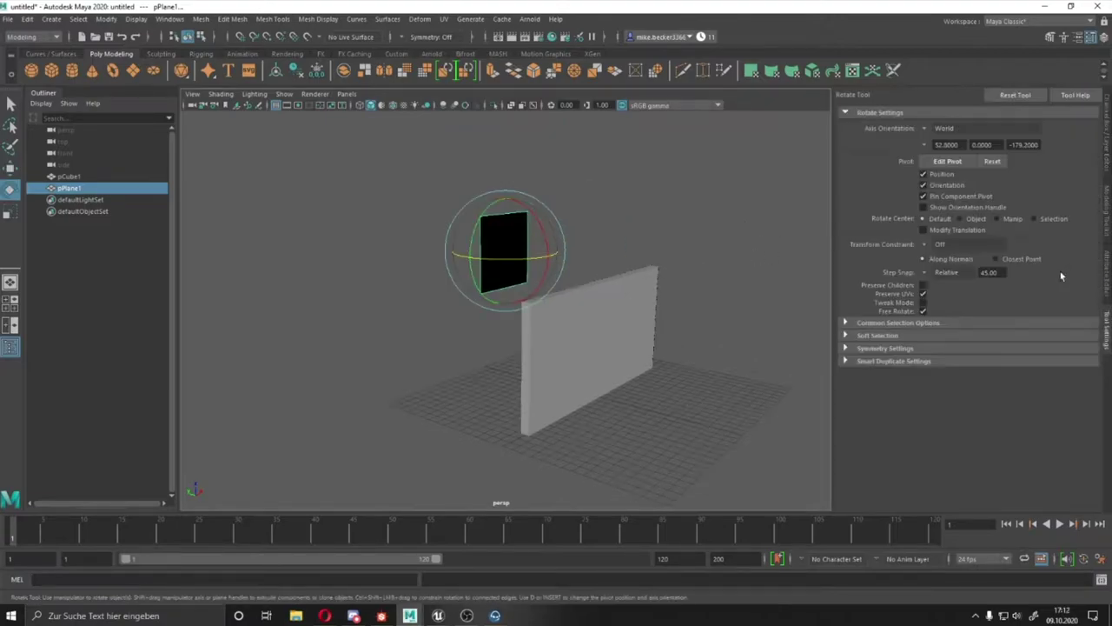
mouse_move(608, 261)
left_mouse_down("alt")
mouse_move(392, 292)
mouse_move(655, 231)
left_mouse_up("alt")
key("ctrl+a")
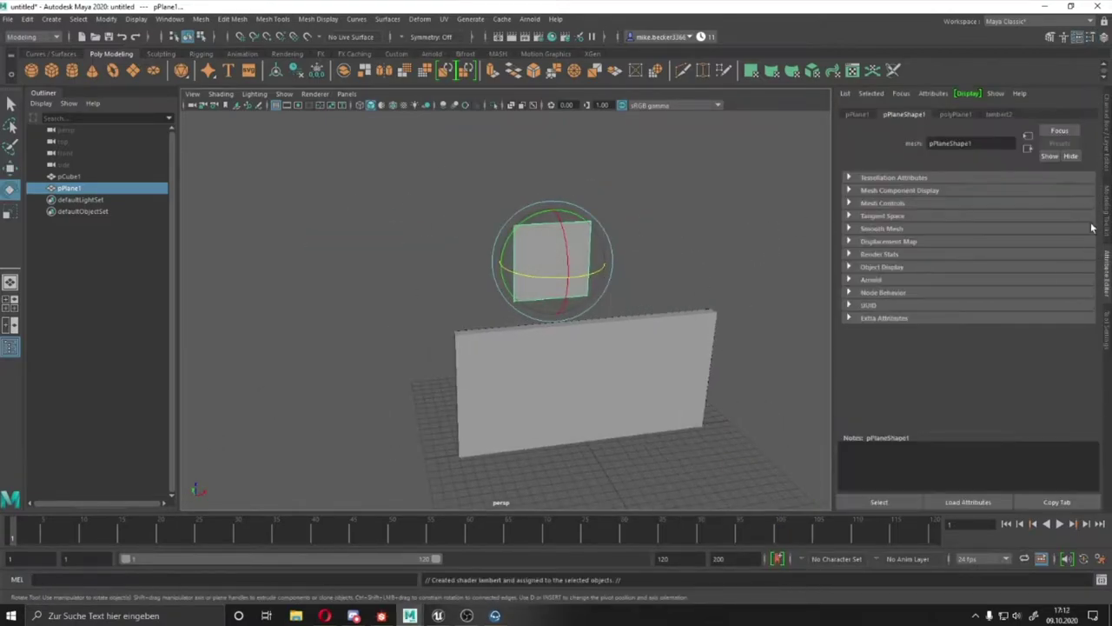
left_click(1086, 241)
left_click(486, 317)
left_click(1077, 272)
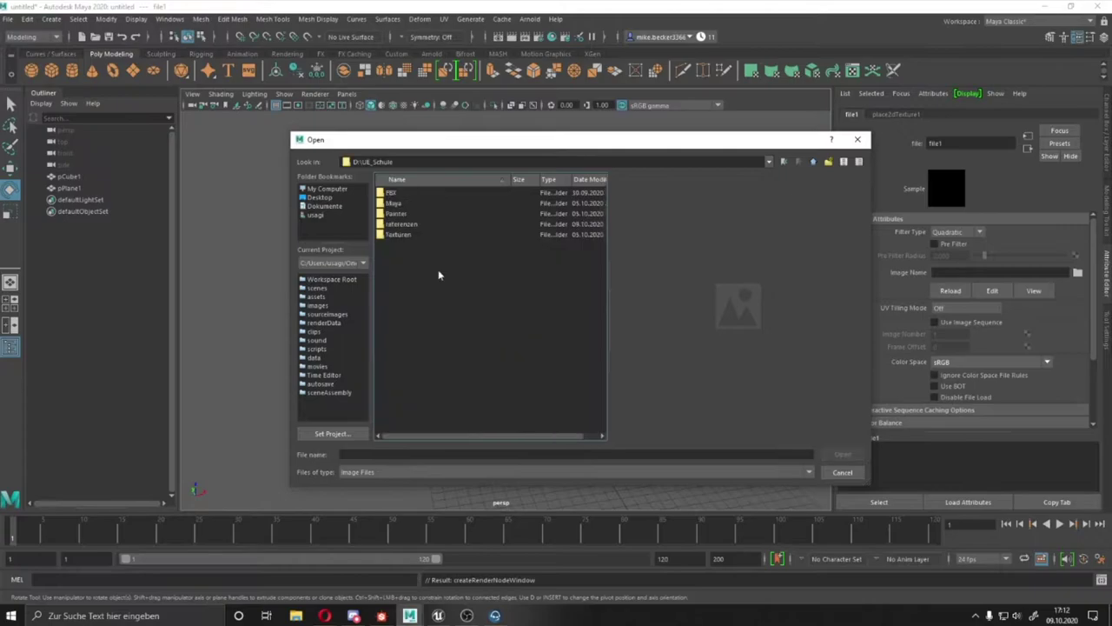
left_click(417, 218)
double_click(417, 219)
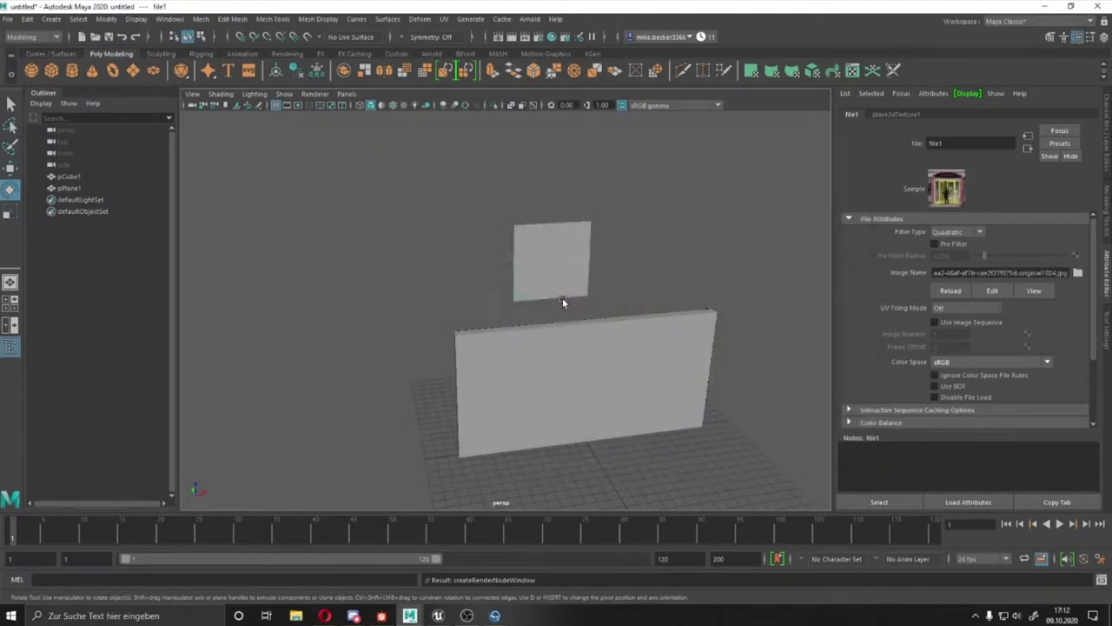
- Enlarge the photo plane, then duplicate it to the right with the storefront photo
left_click(562, 297)
key("6")
key("w")
left_click_drag(649, 251, 678, 200)
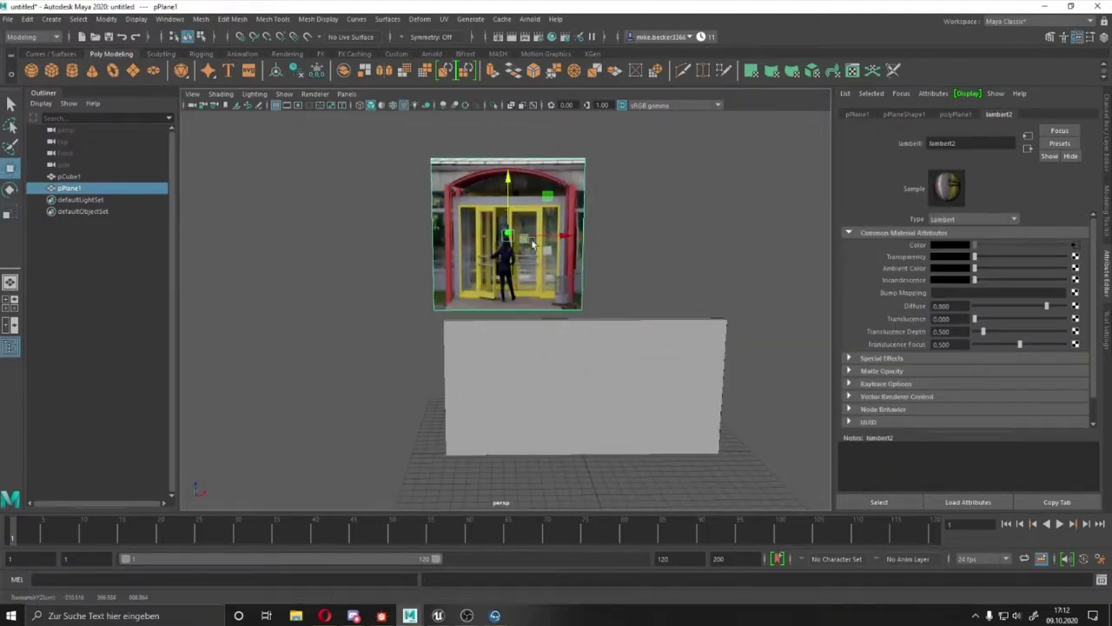
key("ctrl+d")
left_click_drag(538, 243, 695, 235)
right_click_drag(695, 229, 747, 521)
left_click(1075, 245)
double_click(417, 218)
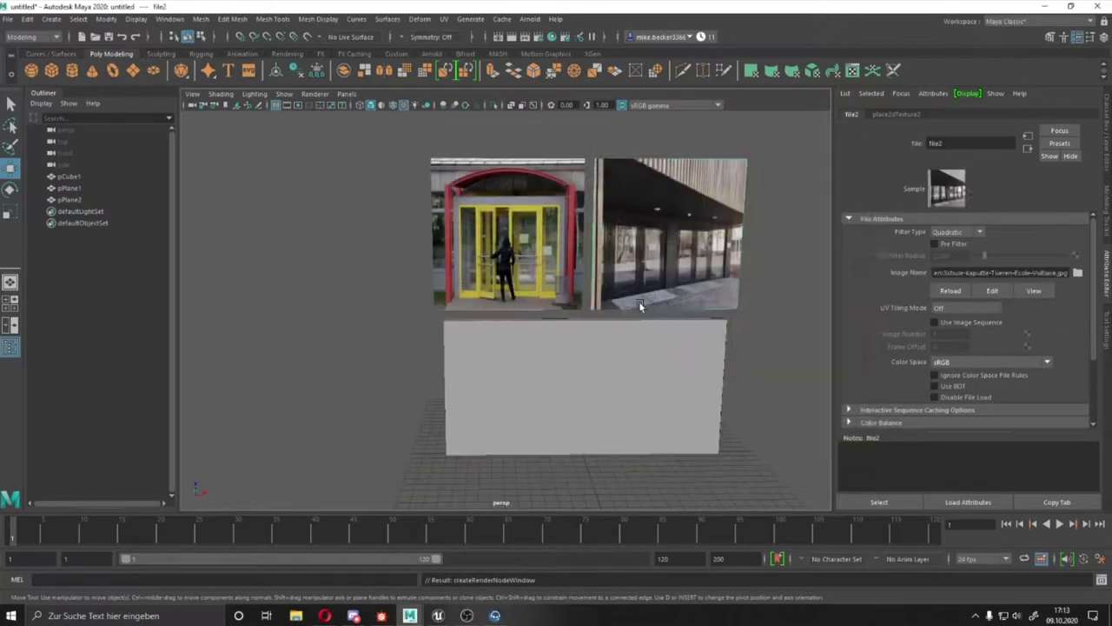
- Resize the first plane and add a left copy textured with pausenhalle-004.jpg
left_click(546, 247)
left_click_drag(546, 247, 313, 234)
key("ctrl+d")
key("w")
right_click_drag(287, 261, 313, 521)
left_click(1075, 245)
left_click(469, 304)
left_click(417, 255)
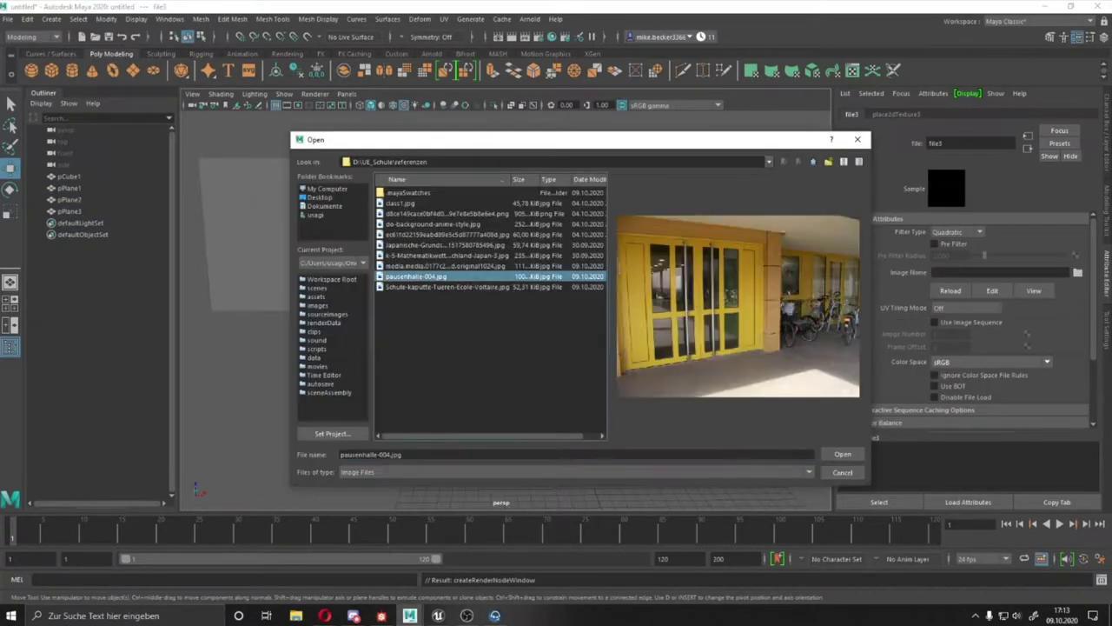
left_click(844, 454)
middle_click_drag(349, 242, 537, 330, "alt")
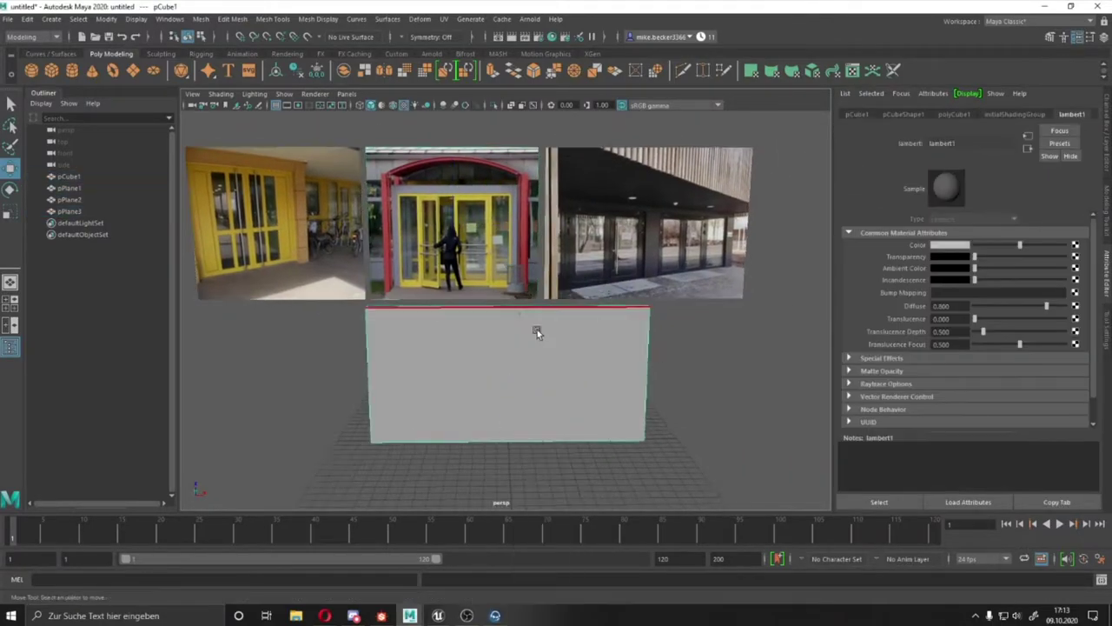
left_click(536, 313)
- Add a vertical centre edge loop to the wall and place a new box at its base, right of centre
left_click(1106, 217)
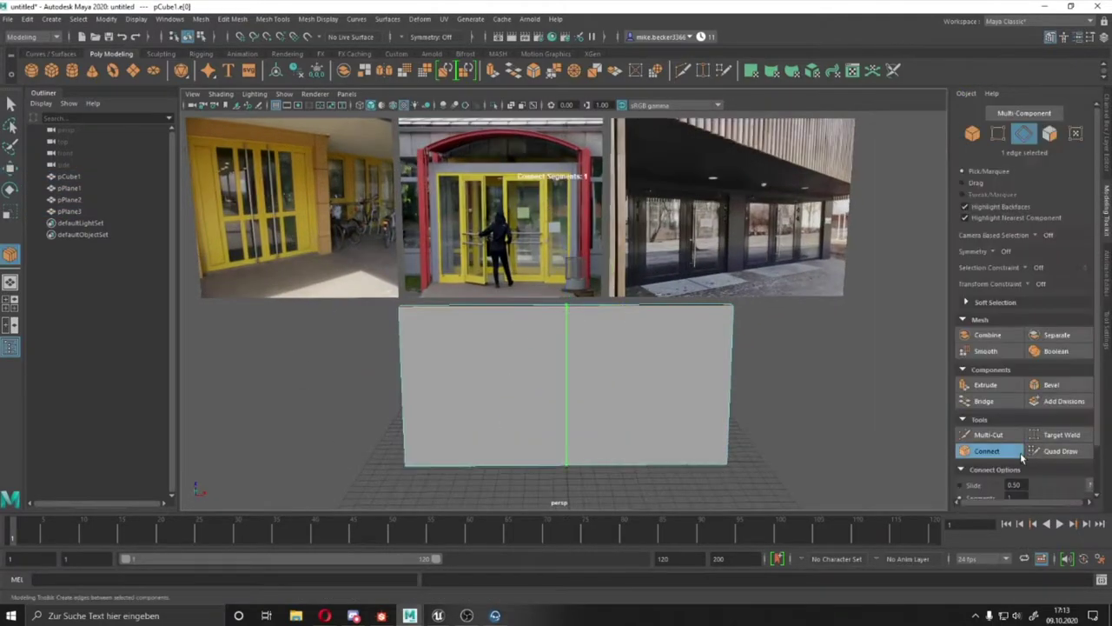
double_click(575, 404)
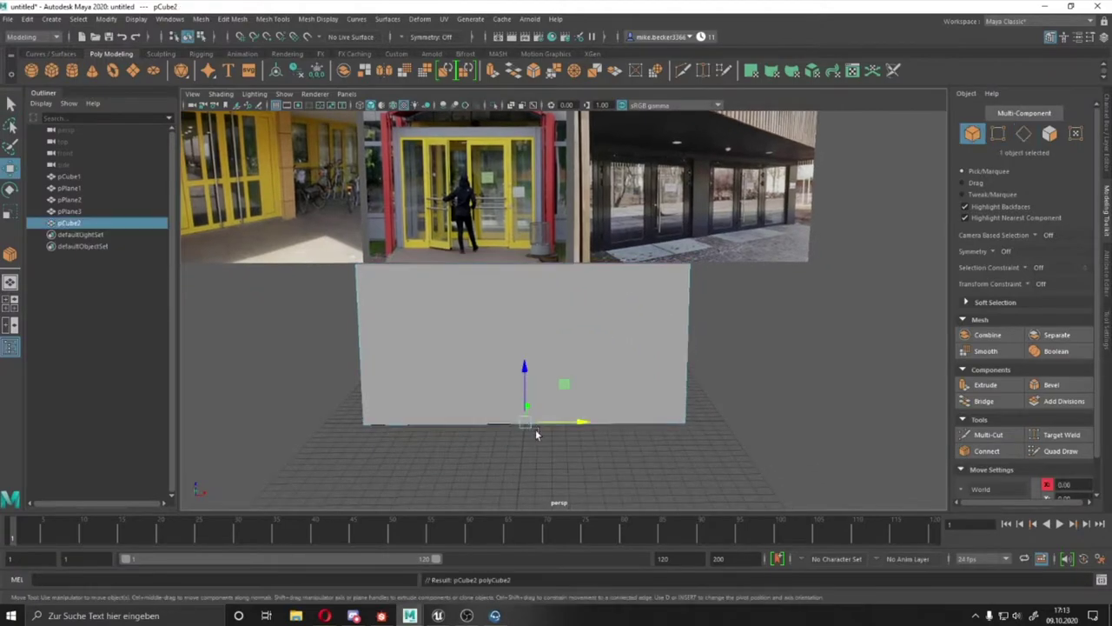
left_click_drag(524, 415, 595, 415)
left_click(1106, 130)
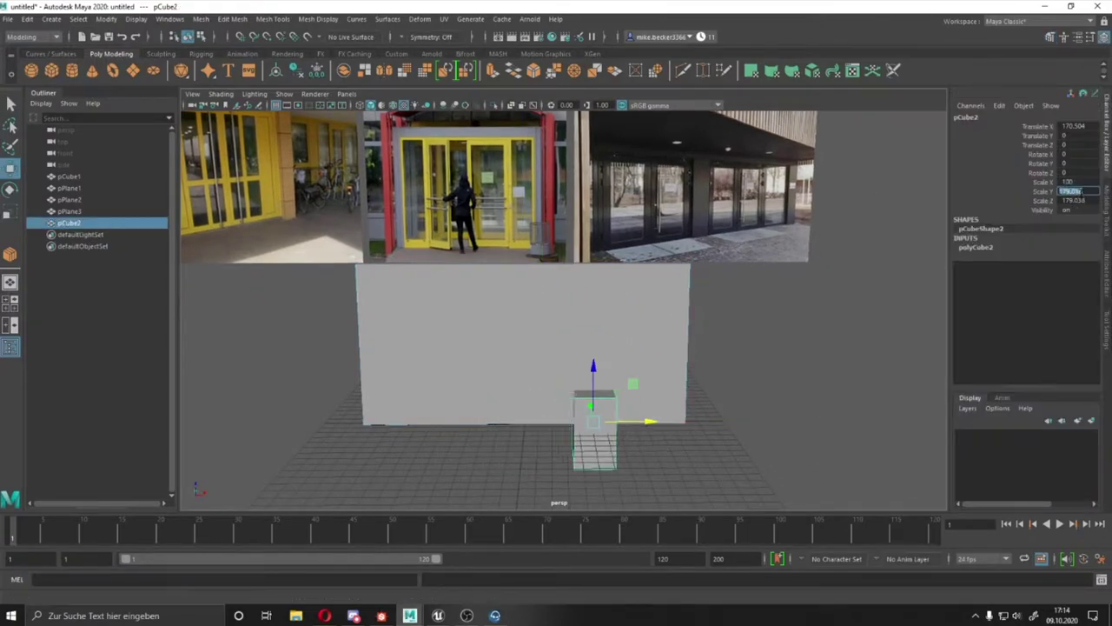
left_click_drag(594, 365, 562, 323)
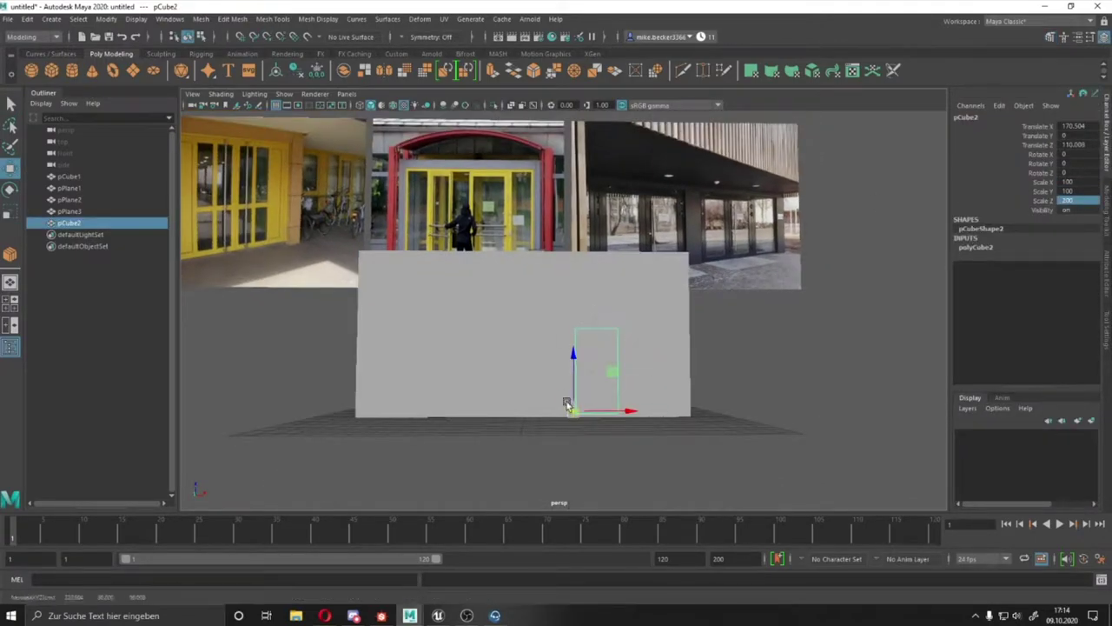
key("ctrl+z")
key("ctrl+z")
key("ctrl+z")
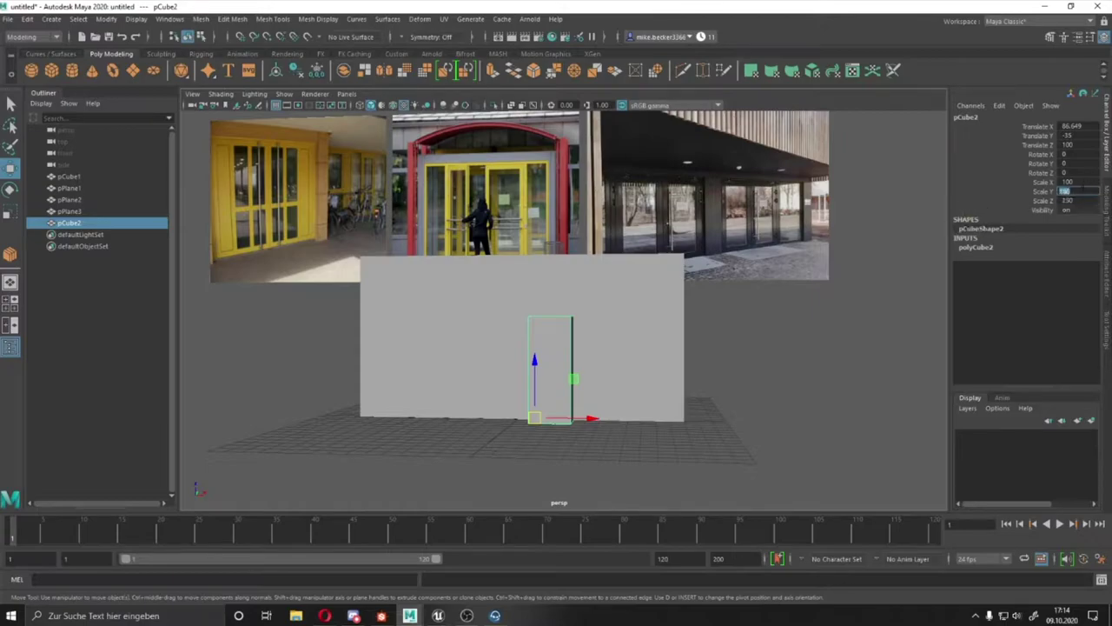
- Rework the door-area edges on the wall in component mode
key("ctrl+z")
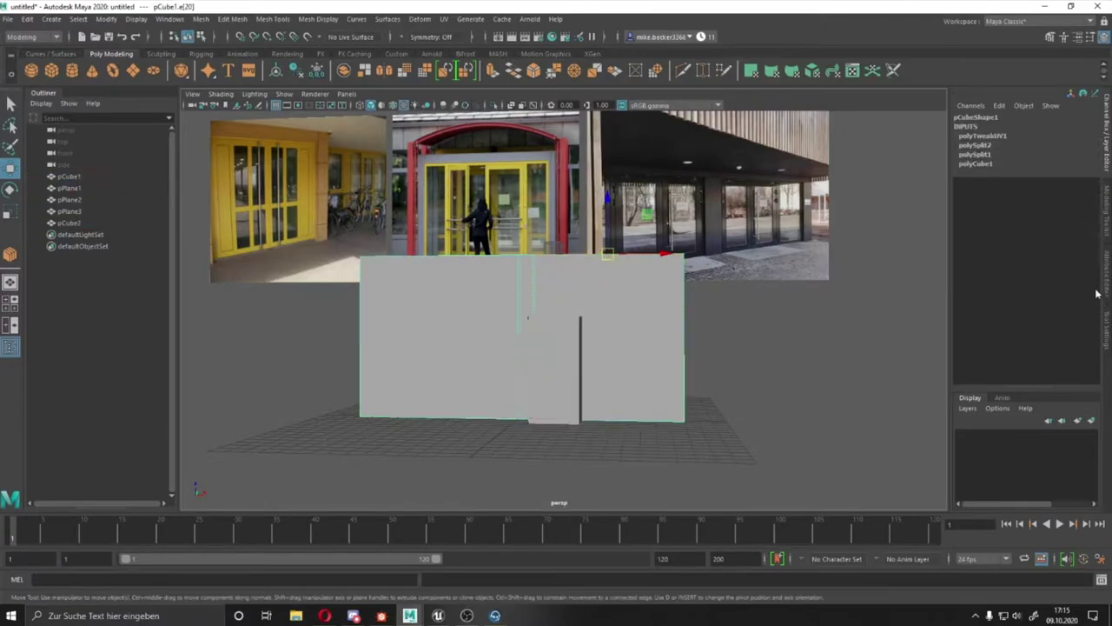
key("ctrl+z")
key("ctrl+z")
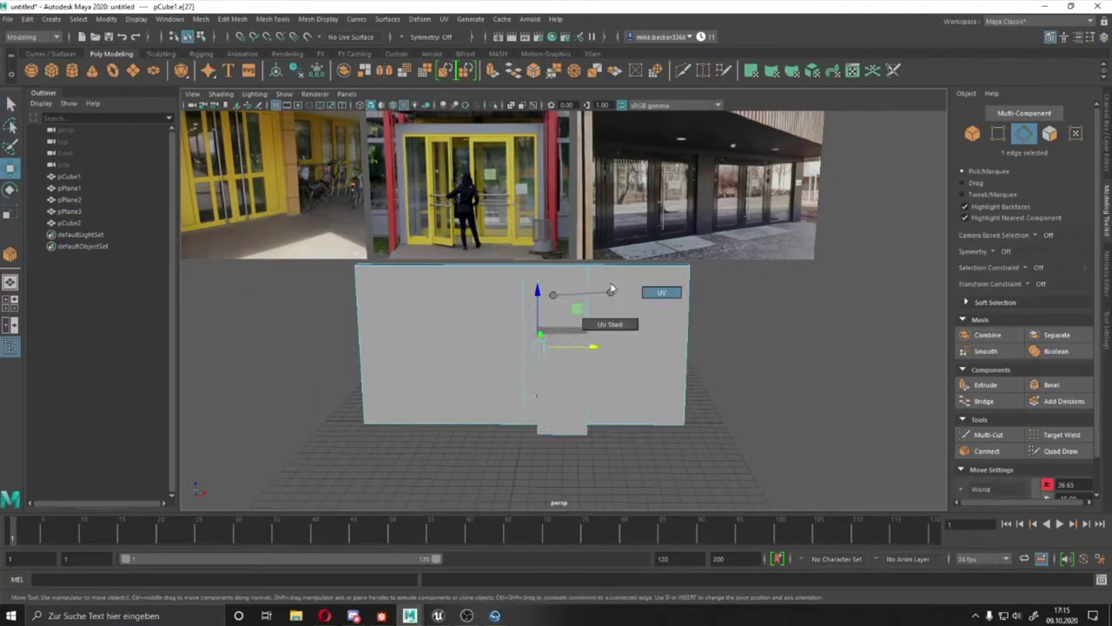
key("ctrl+z")
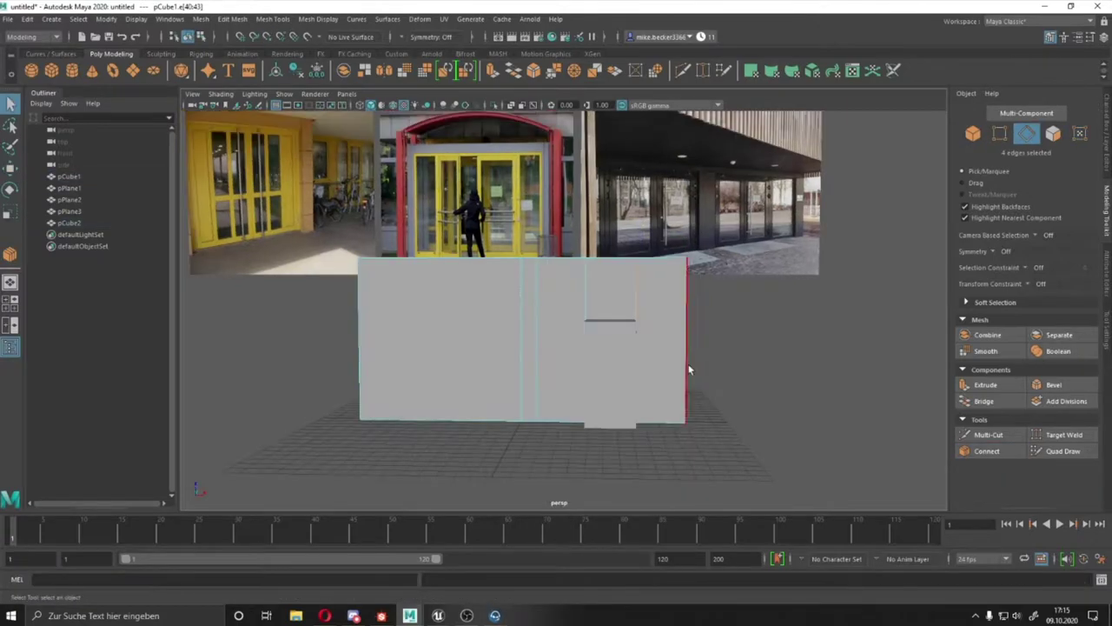
right_click_drag(472, 298, 526, 298)
left_click(567, 317)
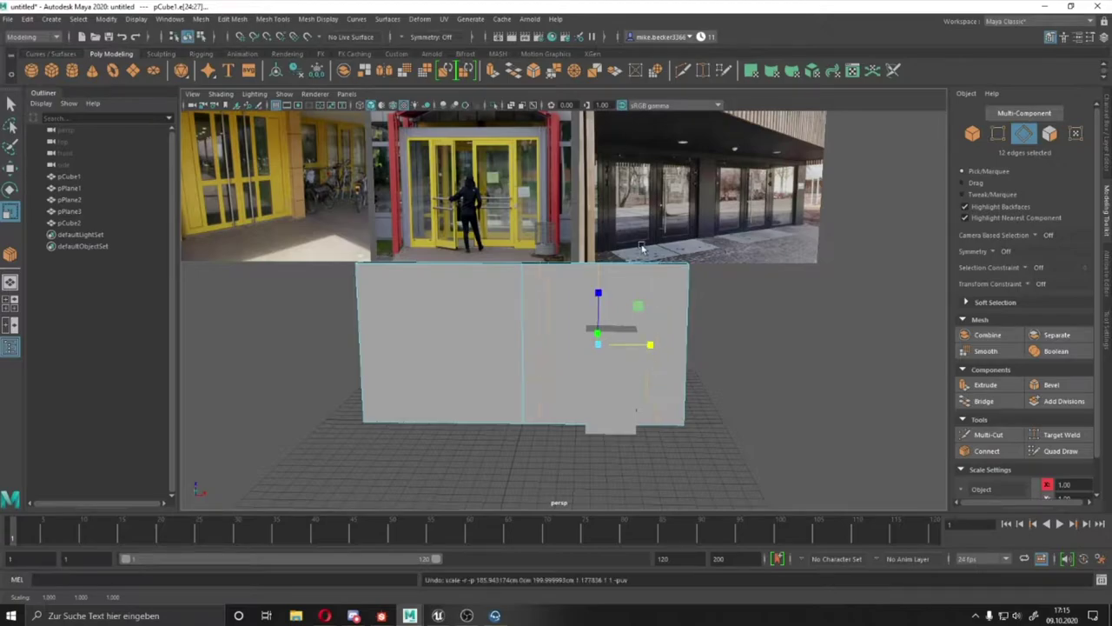
- Drag the Dummy figure from the file browser into the scene and select the wall
key("super+e")
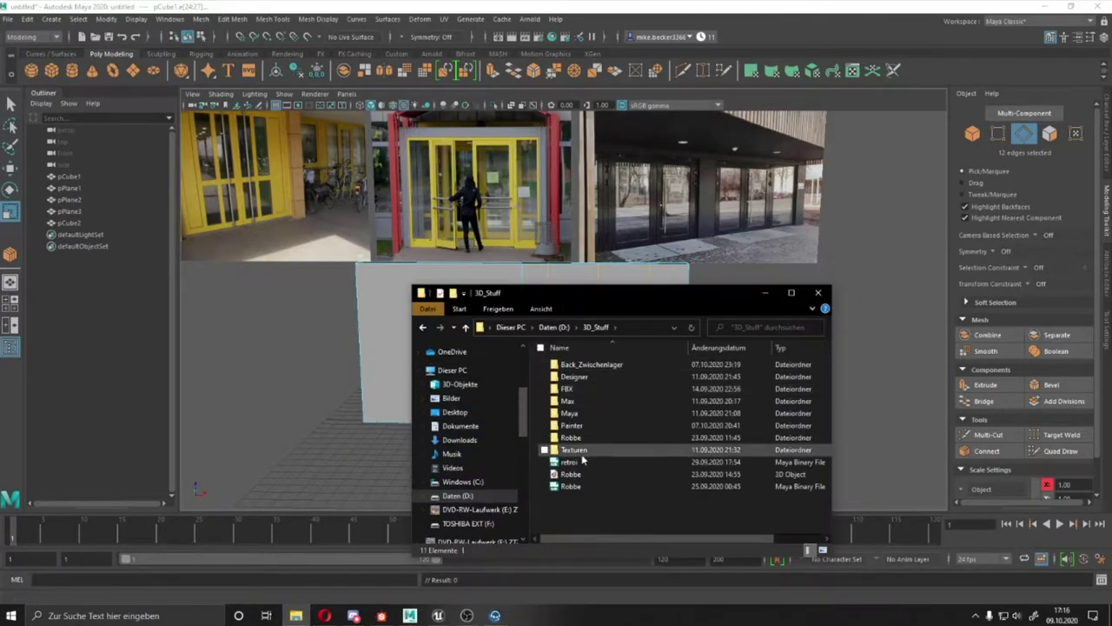
double_click(571, 437)
left_click_drag(596, 384, 325, 459)
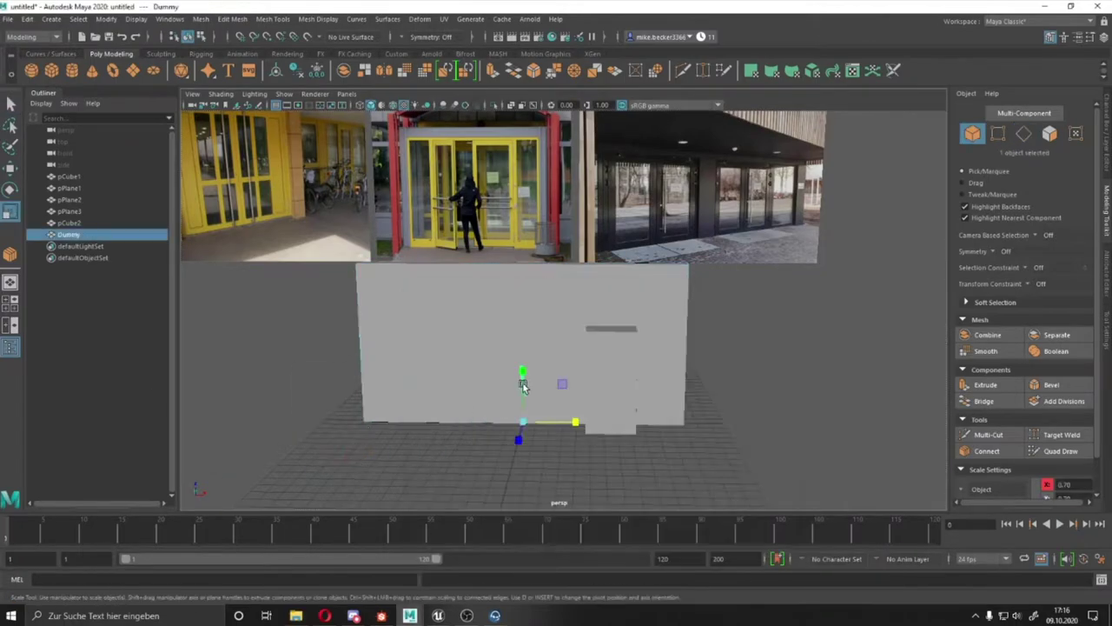
left_click(545, 454)
- Frame the wall and move the door box beside the Dummy figure at the wall's right end
key("f")
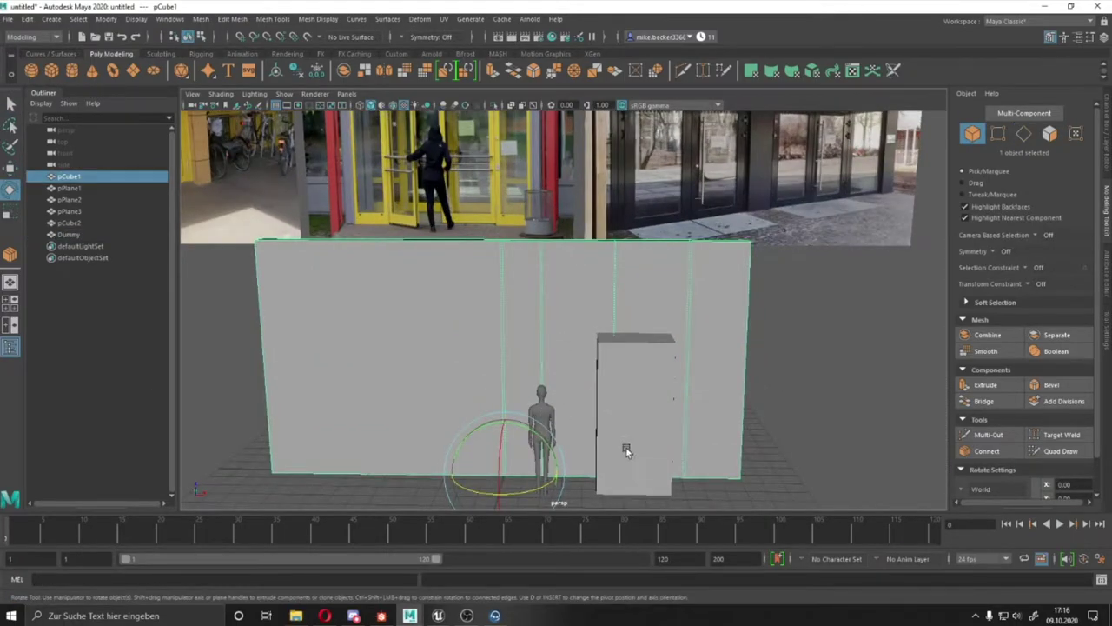
key("w")
left_click_drag(626, 450, 549, 450)
left_click(1106, 154)
left_click(540, 418)
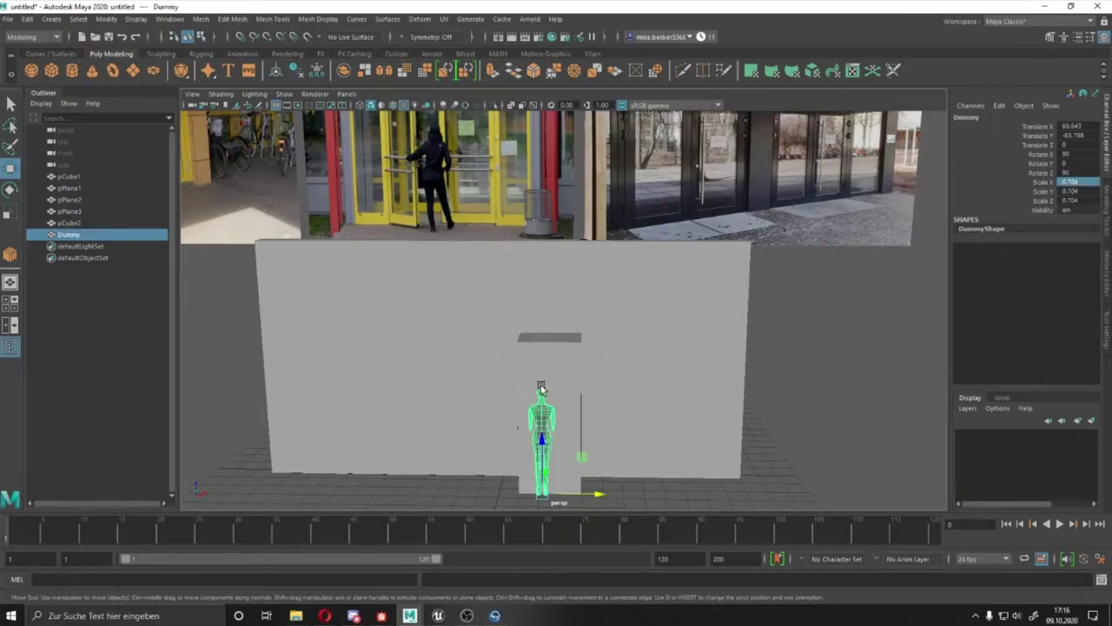
left_click(556, 365)
left_click_drag(521, 391, 598, 441, "alt")
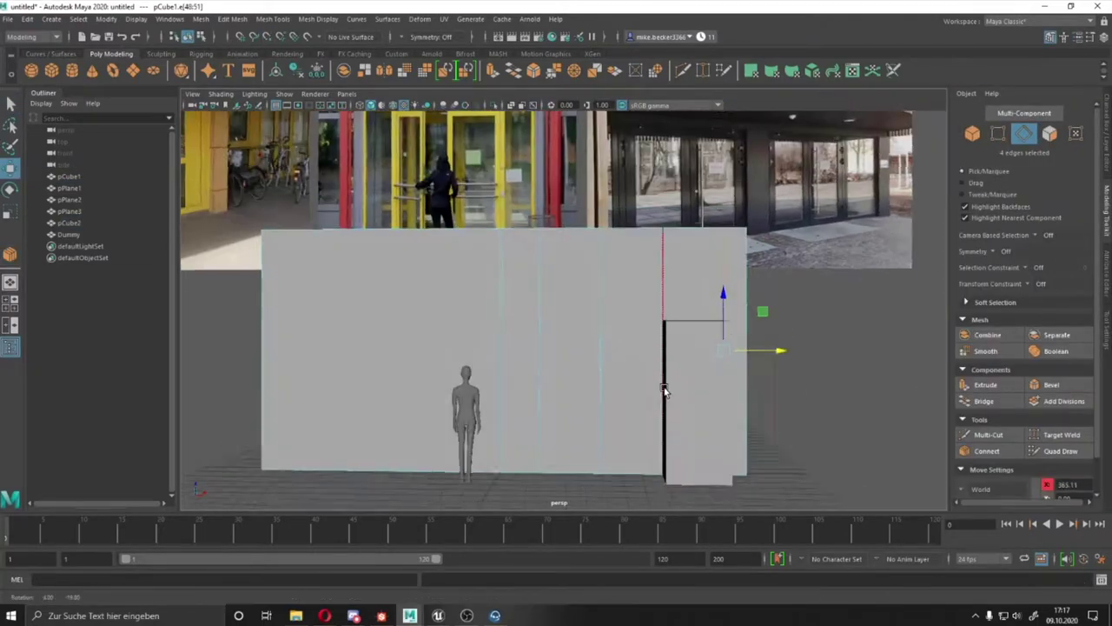
- Select the wall's vertical edge loops and add new vertical edge loops across the wall
right_click_drag(682, 304, 634, 322)
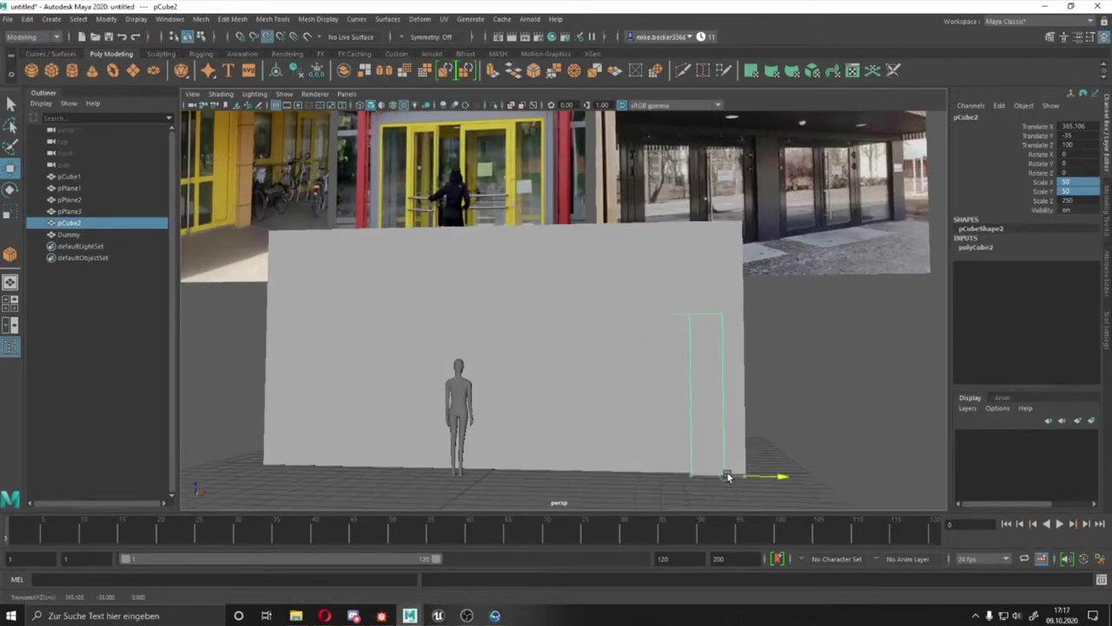
right_click_drag(721, 304, 720, 241)
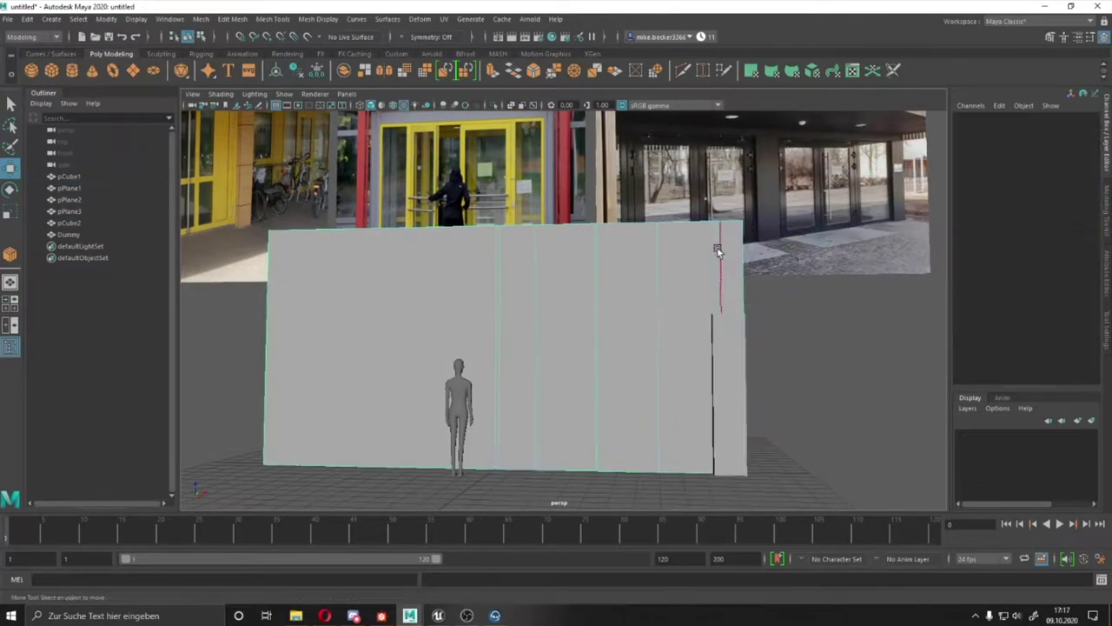
left_click(596, 295)
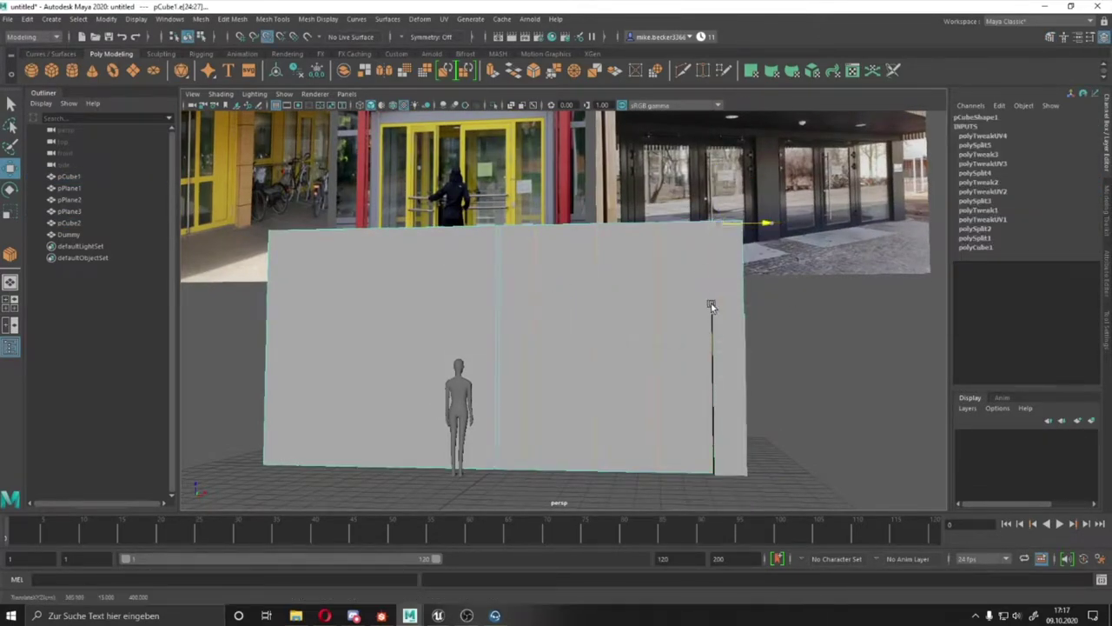
left_click_drag(710, 306, 810, 205, "alt")
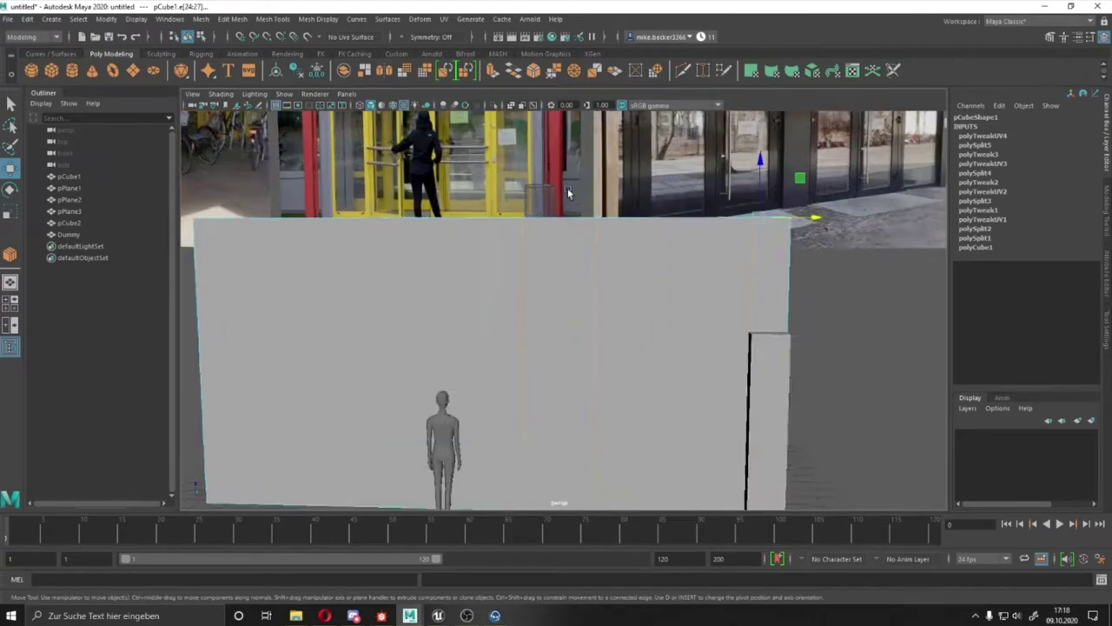
scroll(539, 178, "down", 3)
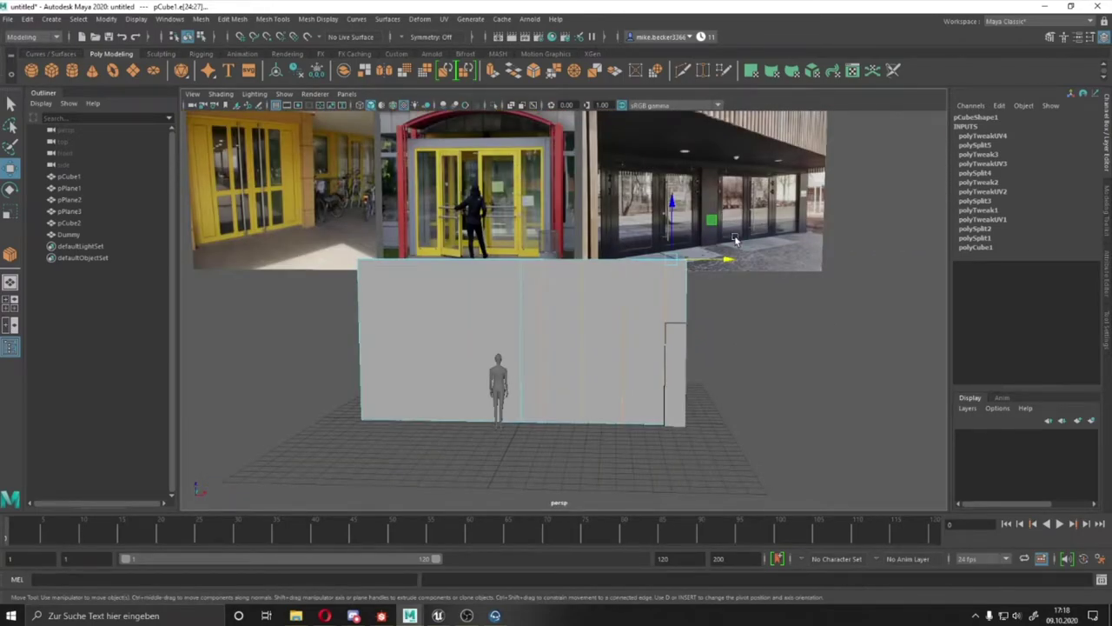
right_click_drag(669, 347, 661, 382, "shift")
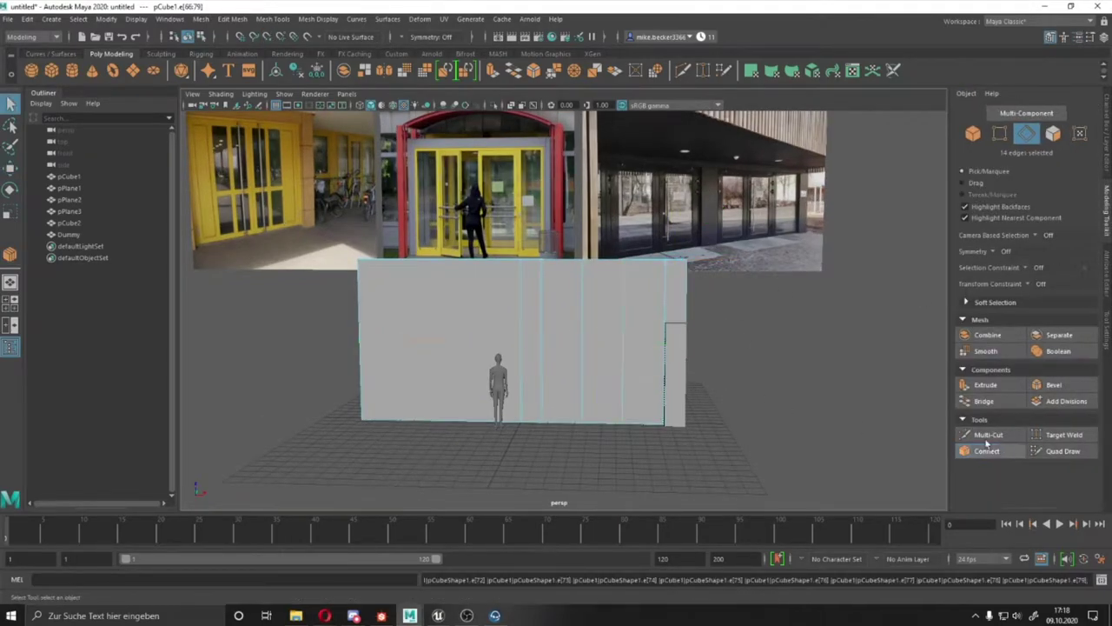
- Extract the doorway faces from the wall and move the extracted piece out in front
left_click(1106, 339)
left_click(876, 304)
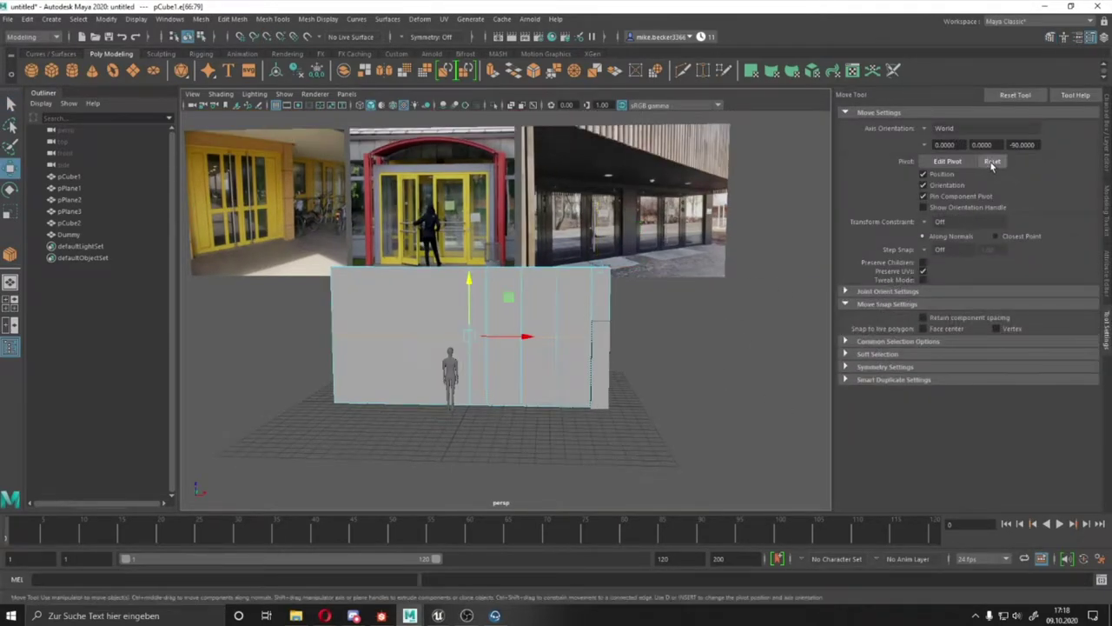
scroll(596, 323, "up", 3)
mouse_move(543, 334)
left_mouse_down("alt")
mouse_move(680, 317)
mouse_move(556, 374)
left_mouse_up("alt")
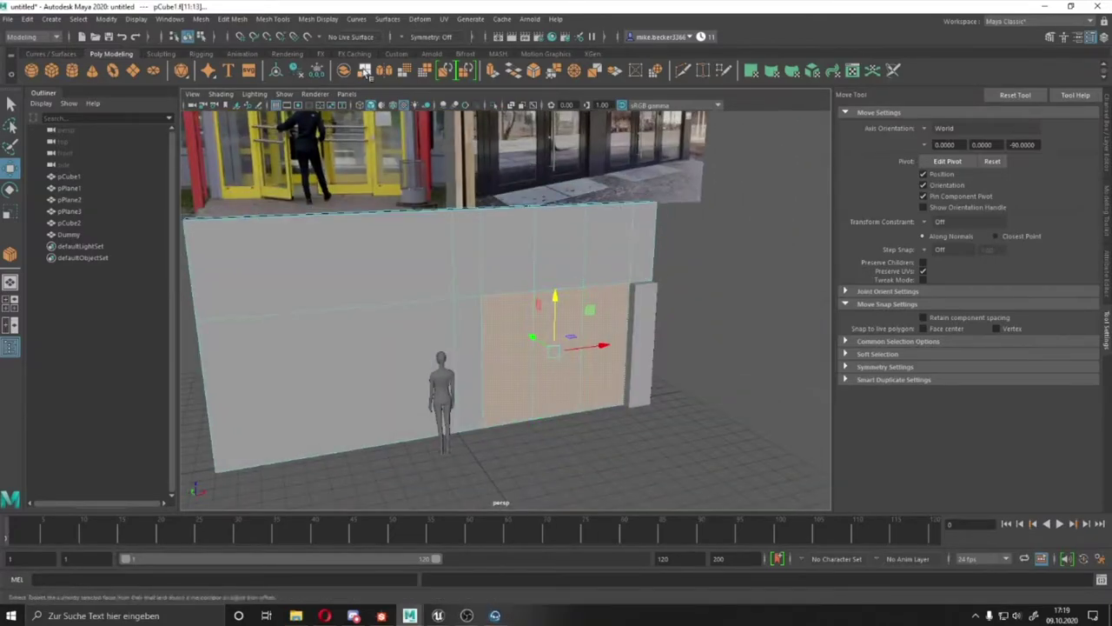
right_click_drag(556, 373, 566, 390, "shift")
mouse_move(566, 390)
left_mouse_down("alt")
mouse_move(569, 335)
mouse_move(512, 344)
mouse_move(629, 314)
left_mouse_up("alt")
key("w")
left_click(571, 331)
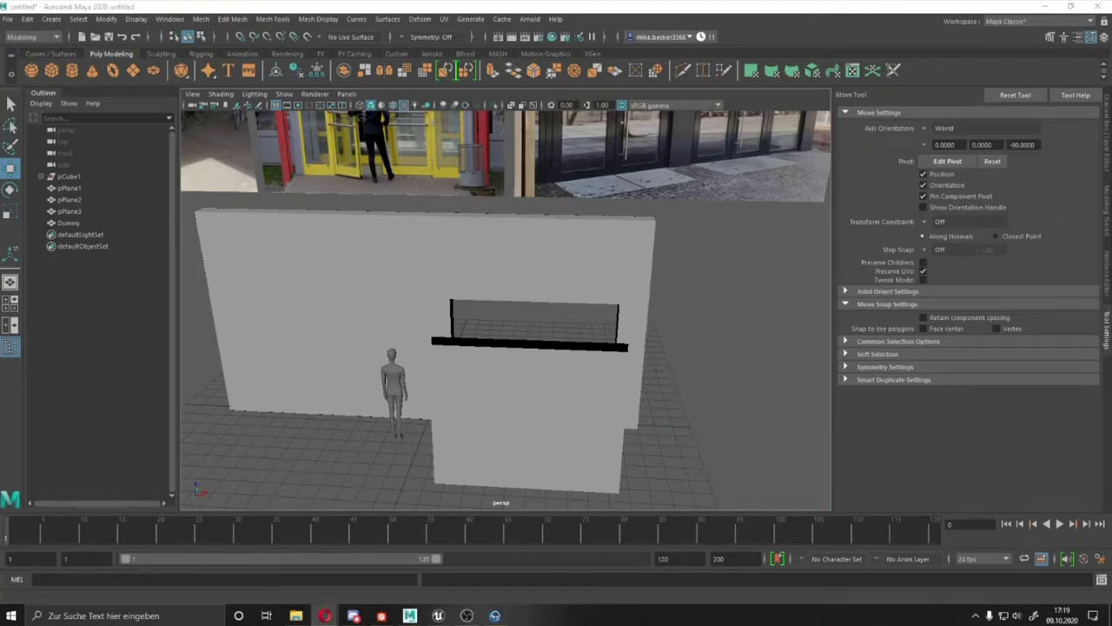
- Bridge the open edges inside the doorway opening and check the result with Target Weld
left_click_drag(602, 299, 362, 486, "alt")
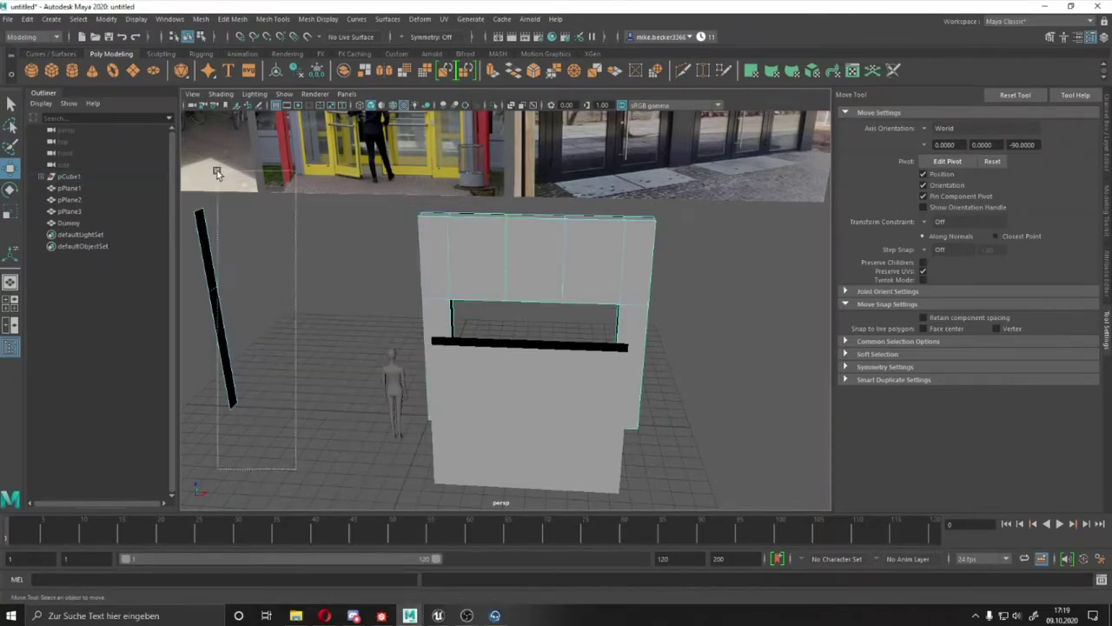
key("F11")
left_click_drag(527, 263, 452, 313, "alt")
left_click(1106, 217)
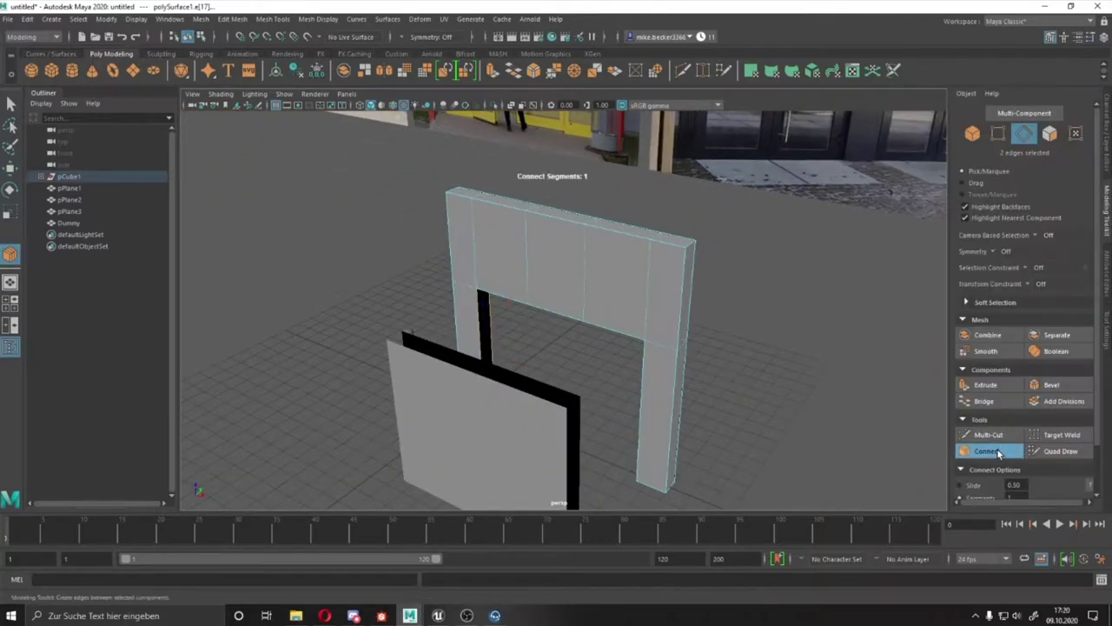
mouse_move(521, 304)
left_mouse_down("alt")
mouse_move(645, 357)
mouse_move(608, 261)
left_mouse_up("alt")
left_click(983, 400)
left_click_drag(539, 261, 604, 252, "alt")
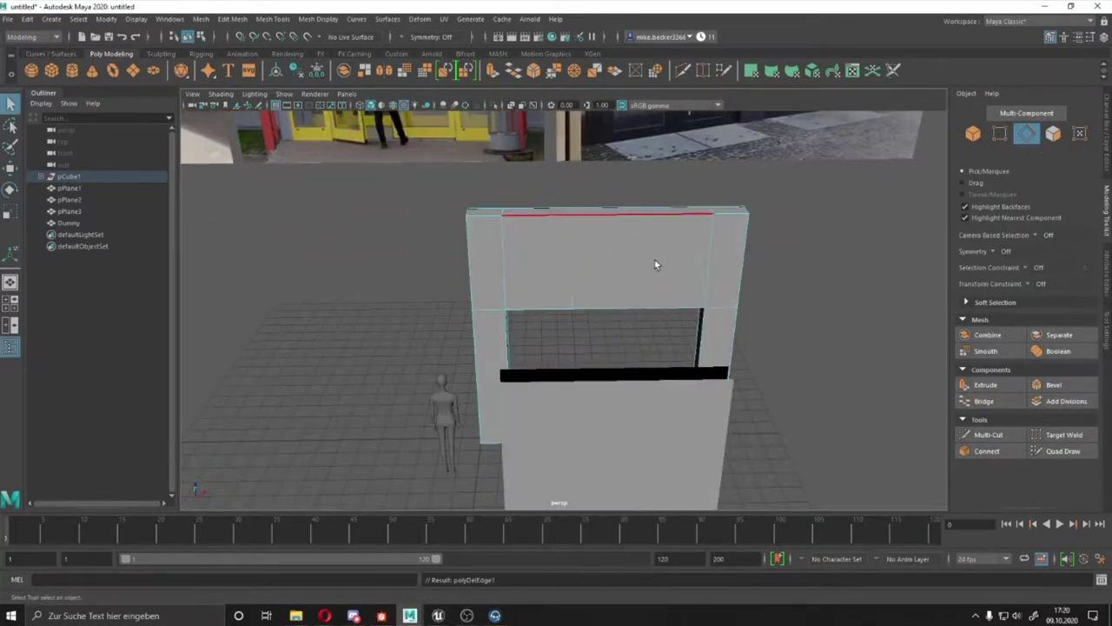
left_click_drag(806, 351, 528, 295, "alt")
right_click_drag(786, 347, 841, 391, "shift")
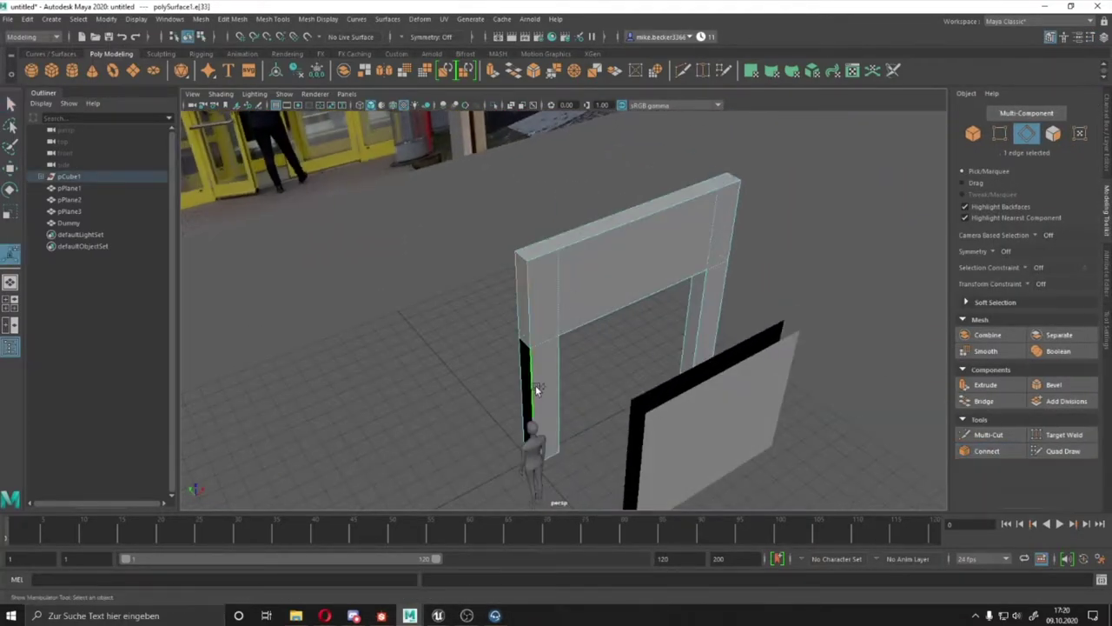
left_click_drag(533, 385, 841, 411, "alt")
mouse_move(563, 304)
left_mouse_down("alt")
mouse_move(544, 262)
mouse_move(648, 325)
left_mouse_up("alt")
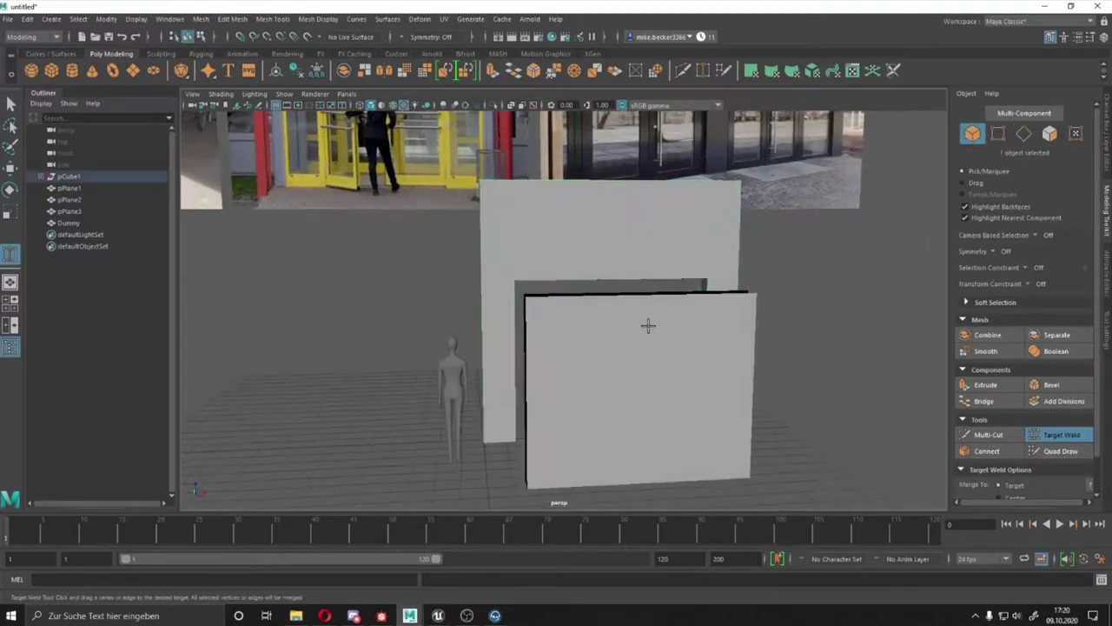
- Delete the unwanted faces of the extracted block and reposition the remaining door panel
right_click_drag(581, 298, 556, 286)
left_click_drag(556, 287, 574, 362, "alt")
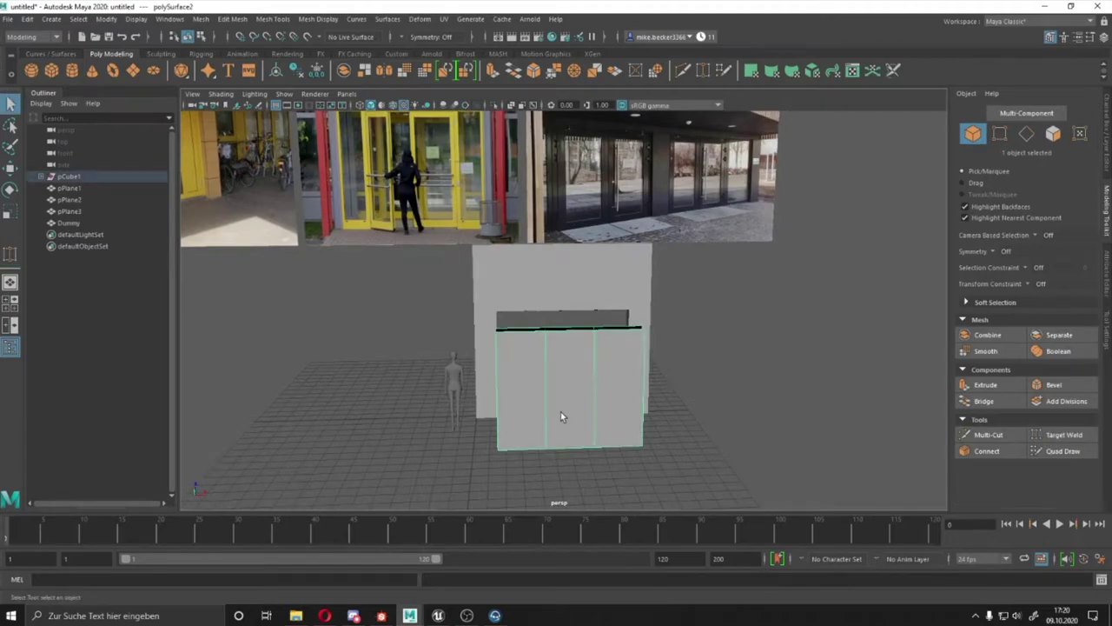
key("Delete")
scroll(560, 412, "up", 2)
key("ctrl+z")
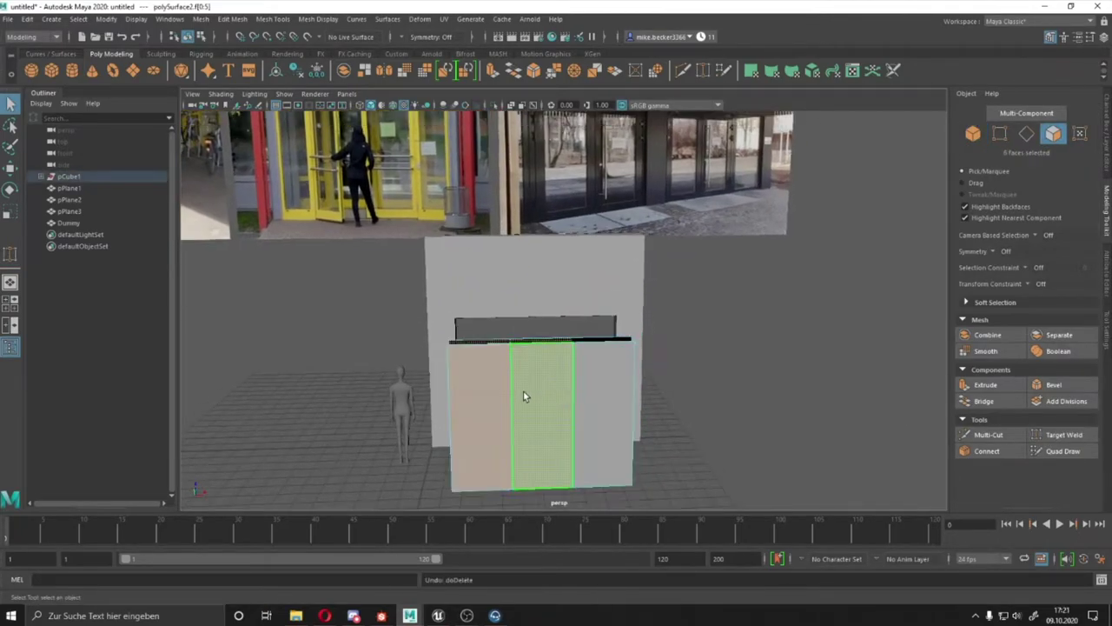
key("Delete")
key("w")
left_click_drag(612, 394, 737, 210, "alt")
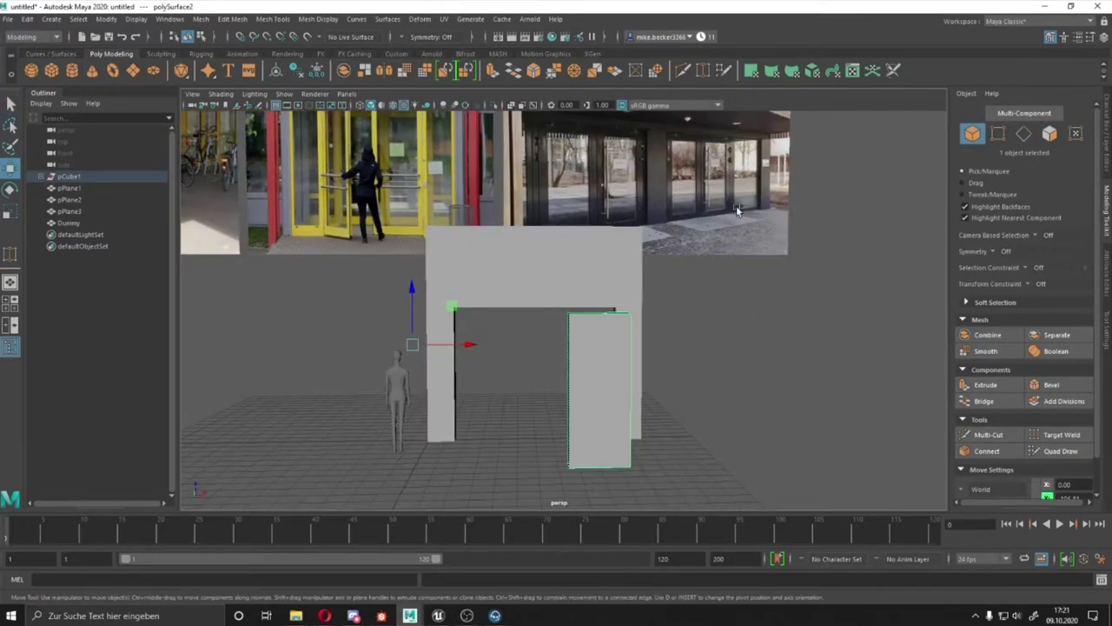
- Duplicate the door panel, moving the copy and the small cube to the left
key("ctrl+d")
left_click_drag(744, 161, 348, 365, "alt")
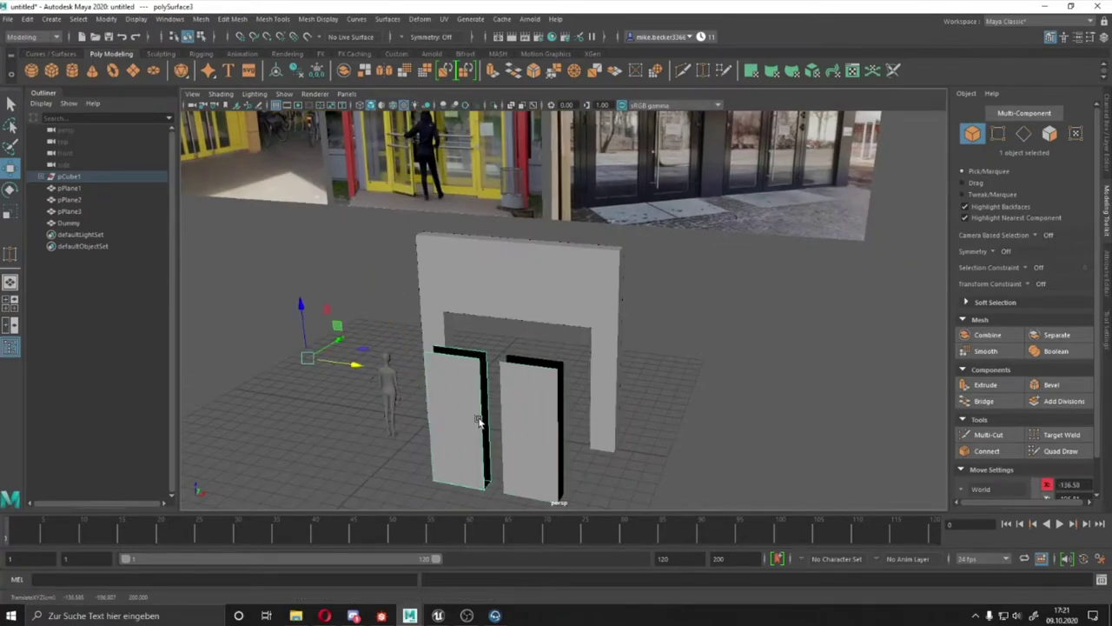
key("ctrl+shift+t")
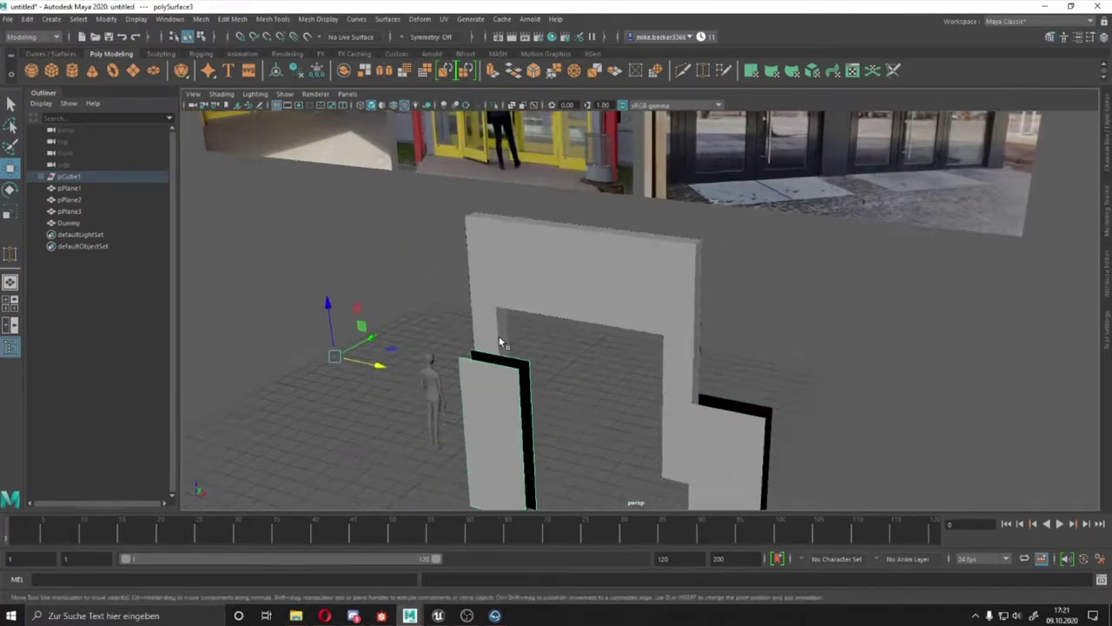
left_click_drag(660, 287, 359, 435, "alt")
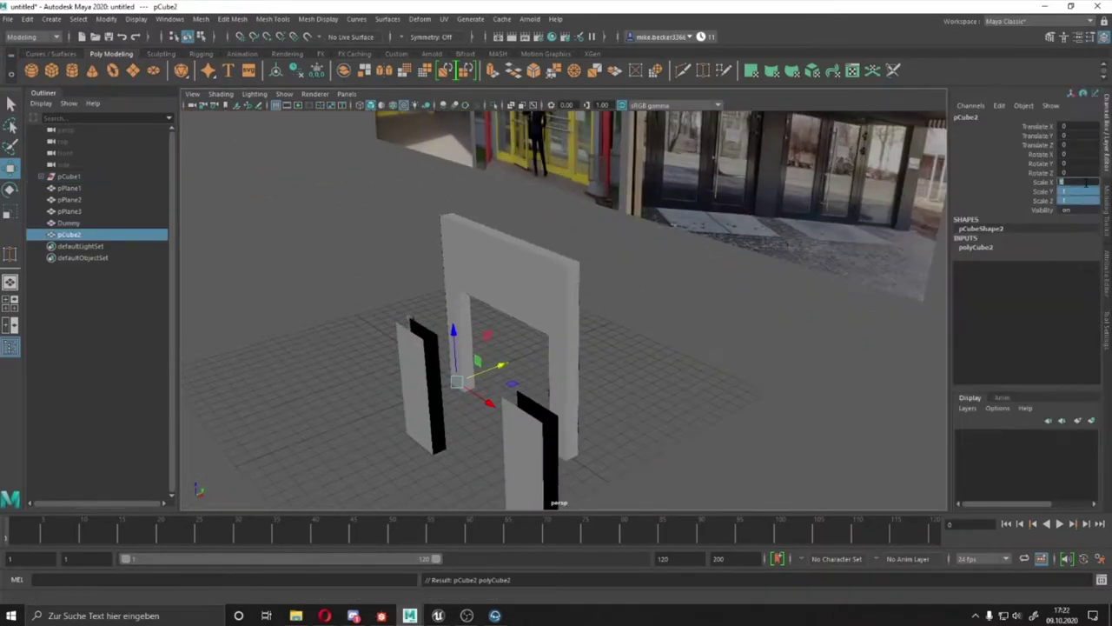
key("f")
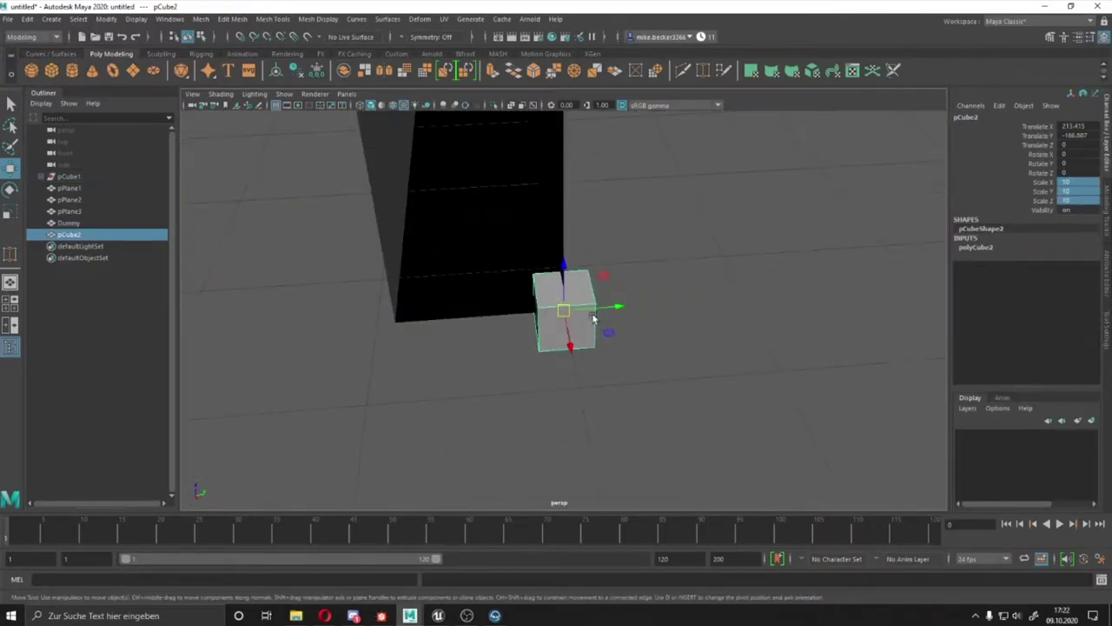
mouse_move(566, 310)
left_mouse_down()
mouse_move(362, 245)
mouse_move(429, 249)
mouse_move(515, 285)
mouse_move(645, 284)
left_mouse_up()
- Bridge the door panel's two open edges into a solid slab and select its front face
left_click(608, 313)
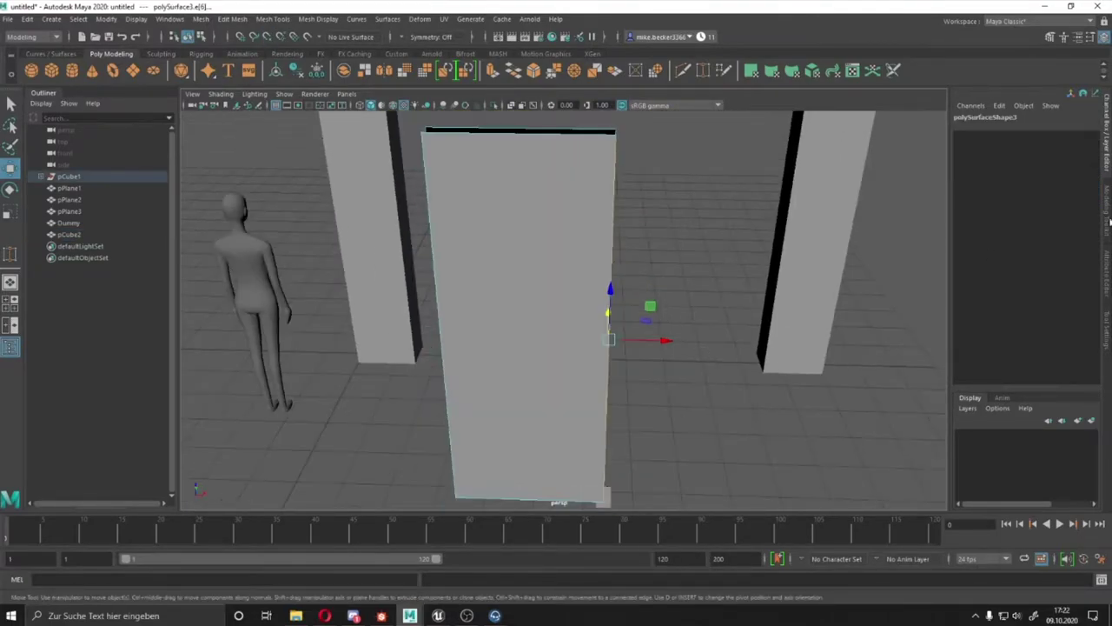
right_click_drag(609, 313, 608, 261, "shift")
left_click_drag(608, 313, 661, 415, "alt")
left_click(999, 398)
left_click_drag(660, 374, 519, 358, "alt")
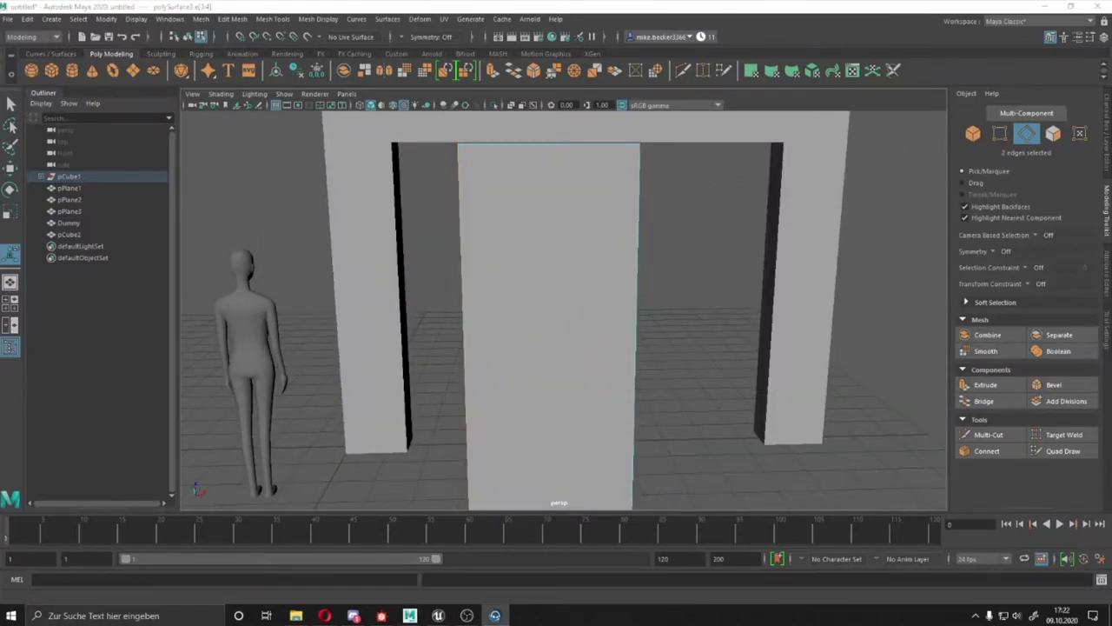
left_click_drag(556, 304, 678, 330, "alt")
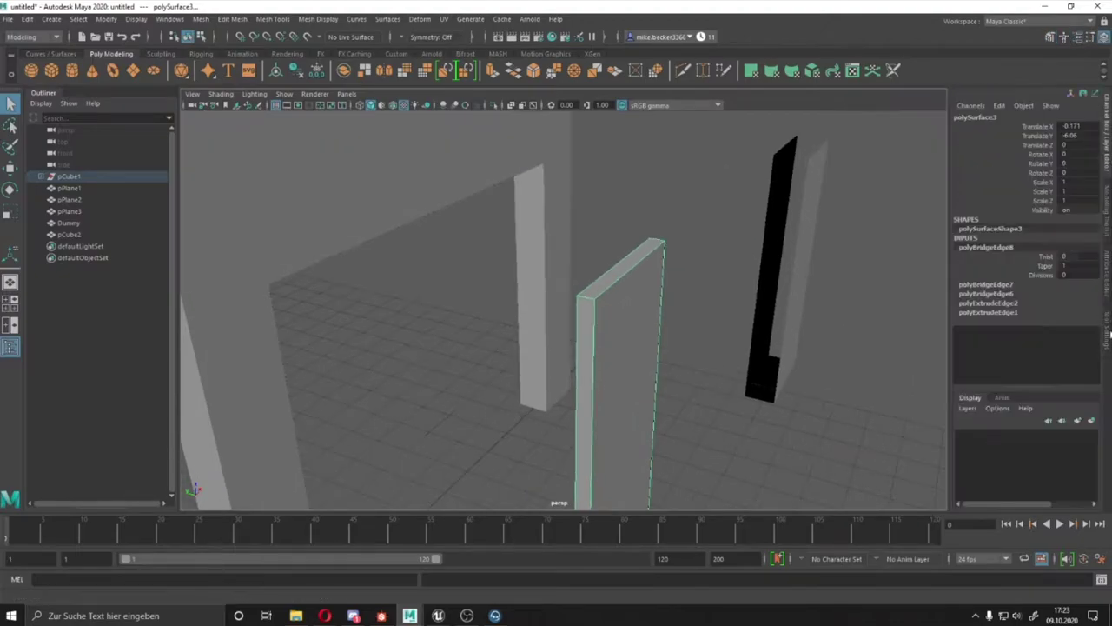
mouse_move(556, 330)
left_mouse_down("alt")
mouse_move(528, 230)
mouse_move(454, 362)
left_mouse_up("alt")
key("w")
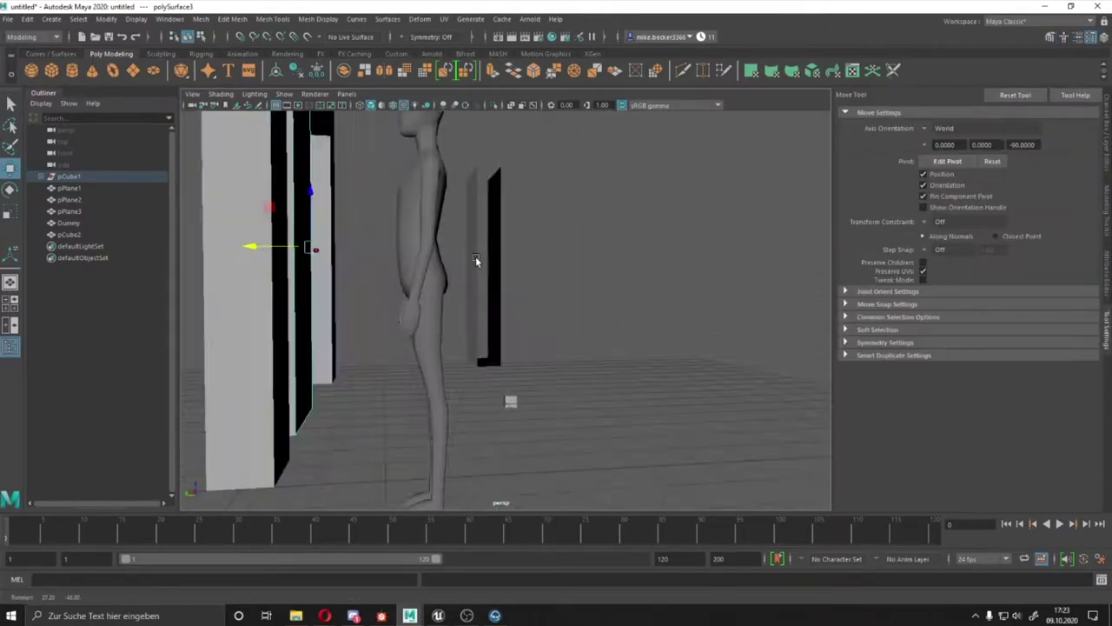
mouse_move(373, 295)
left_mouse_down("alt")
mouse_move(458, 281)
mouse_move(478, 261)
mouse_move(495, 335)
mouse_move(586, 315)
mouse_move(608, 365)
left_mouse_up("alt")
mouse_move(505, 393)
left_mouse_down("alt")
mouse_move(504, 362)
mouse_move(517, 378)
mouse_move(479, 397)
left_mouse_up("alt")
left_click(487, 350)
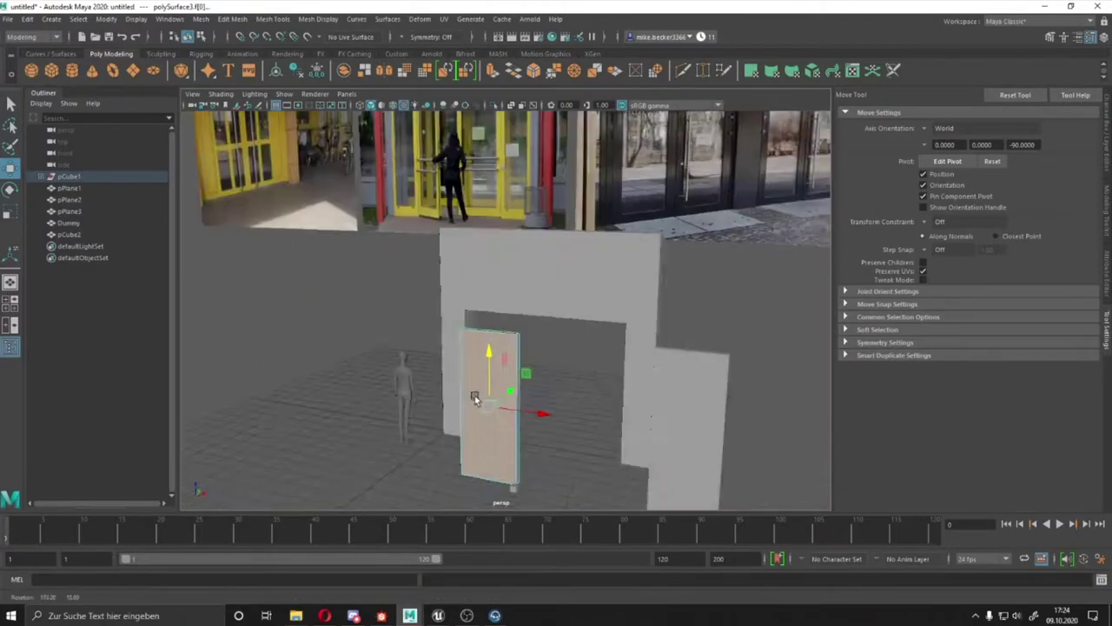
- Extrude the door face with a 10.5 offset and select the frame's inner edges
left_click(1107, 209)
left_click(985, 385)
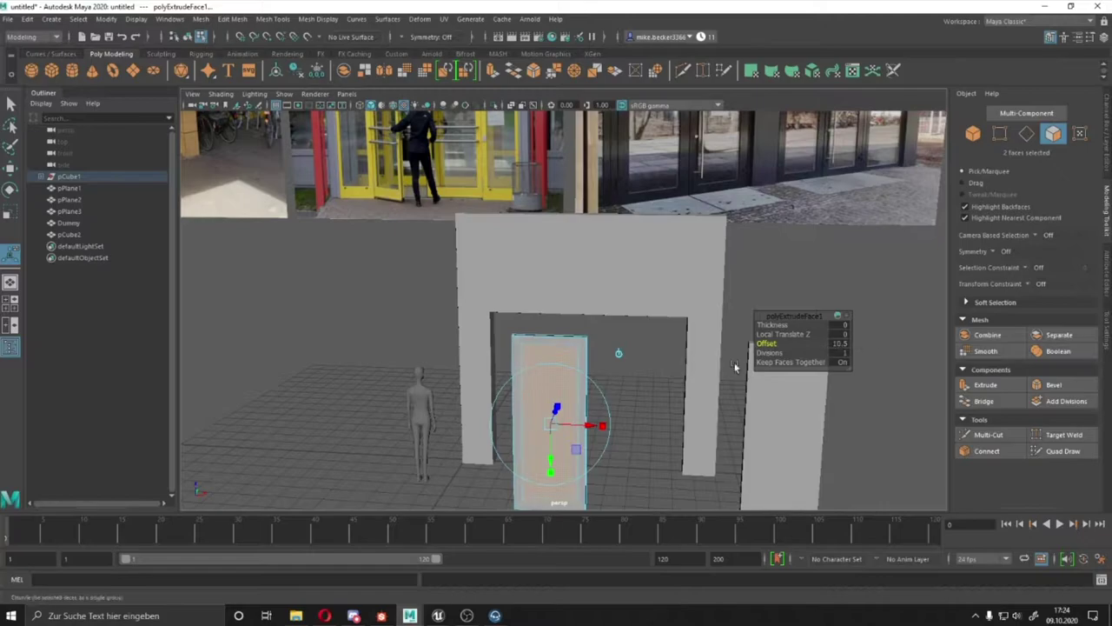
mouse_move(735, 367)
right_mouse_down("alt")
mouse_move(841, 348)
mouse_move(624, 324)
mouse_move(620, 360)
right_mouse_up("alt")
key("F10")
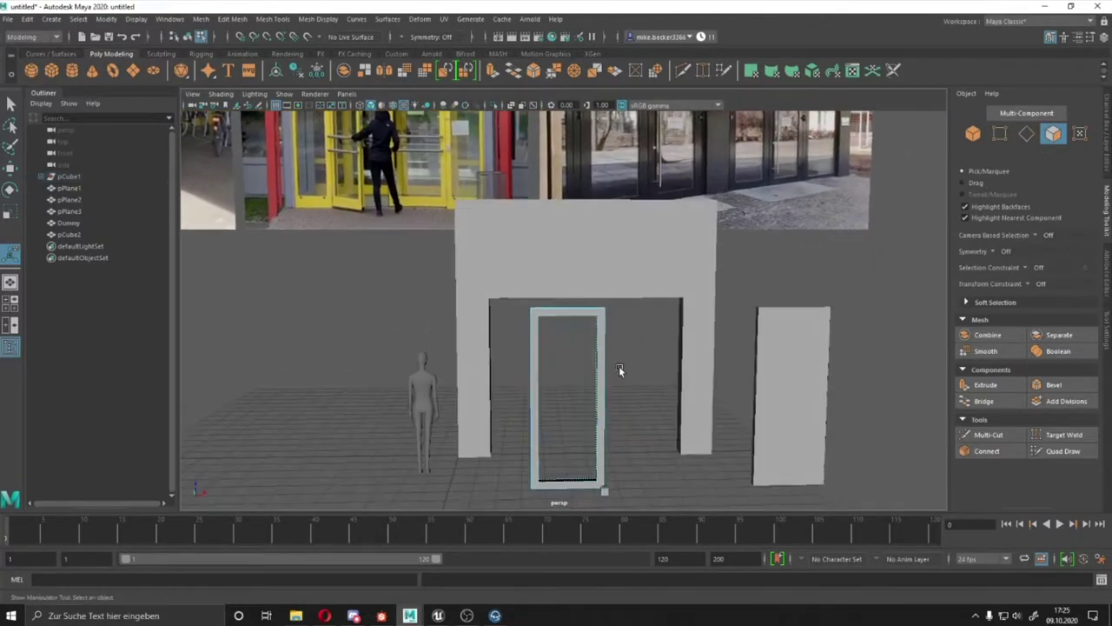
left_click(568, 327)
mouse_move(568, 327)
right_mouse_down("alt")
mouse_move(908, 405)
mouse_move(591, 415)
right_mouse_up("alt")
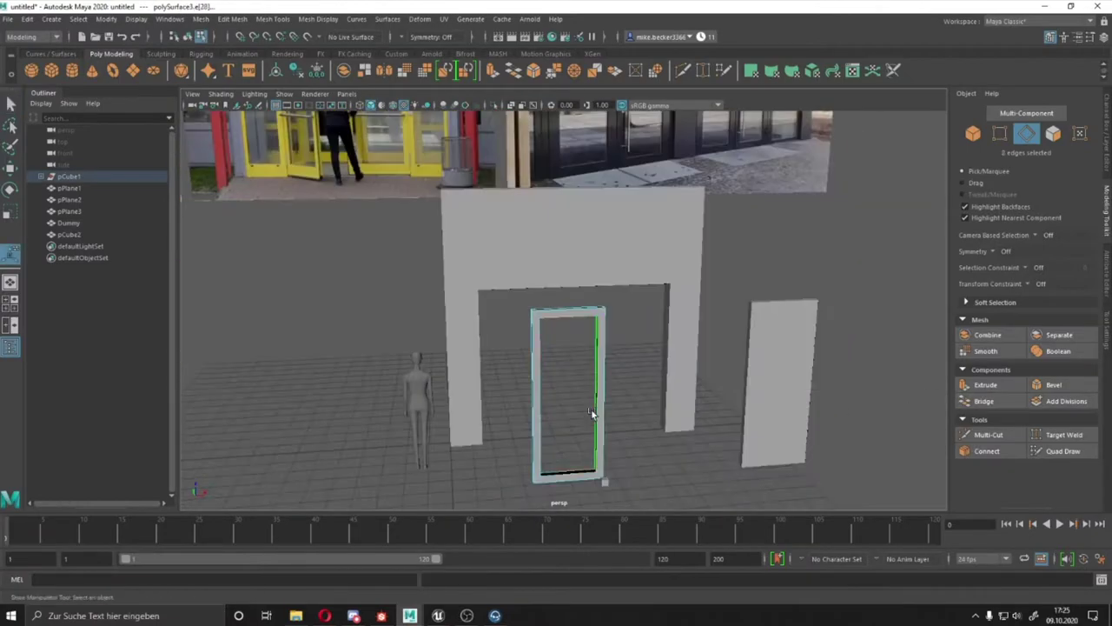
mouse_move(591, 415)
left_mouse_down("alt")
mouse_move(487, 317)
mouse_move(660, 337)
mouse_move(773, 391)
left_mouse_up("alt")
right_click_drag(773, 391, 770, 319)
mouse_move(771, 319)
left_mouse_down("alt")
mouse_move(633, 365)
mouse_move(685, 377)
mouse_move(636, 428)
mouse_move(628, 402)
mouse_move(620, 423)
mouse_move(570, 398)
mouse_move(555, 408)
mouse_move(547, 441)
left_mouse_up("alt")
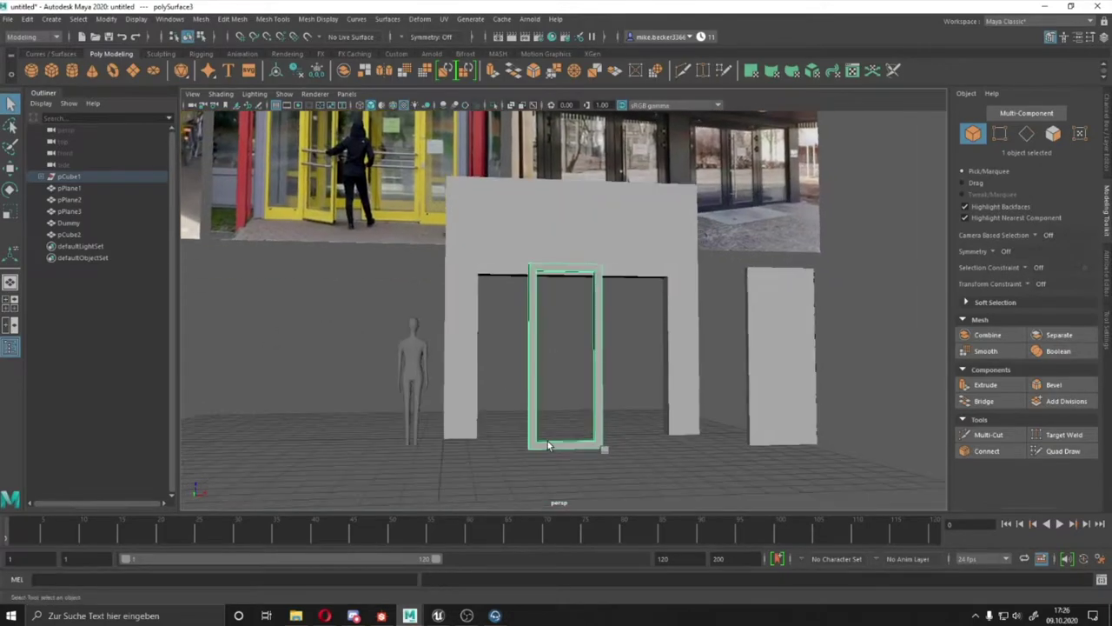
right_click_drag(547, 441, 559, 397, "alt")
- Move the door frame's bottom face into place and select the small cube
key("F11")
left_click(559, 397)
scroll(534, 412, "up", 3)
key("w")
scroll(536, 419, "down", 2)
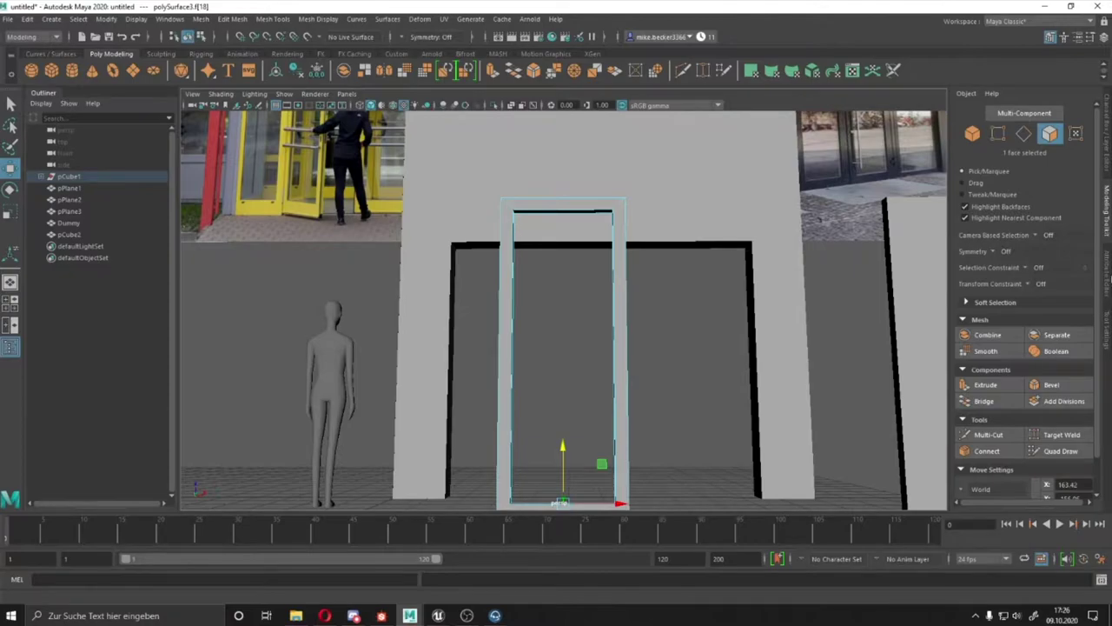
left_click(1107, 276)
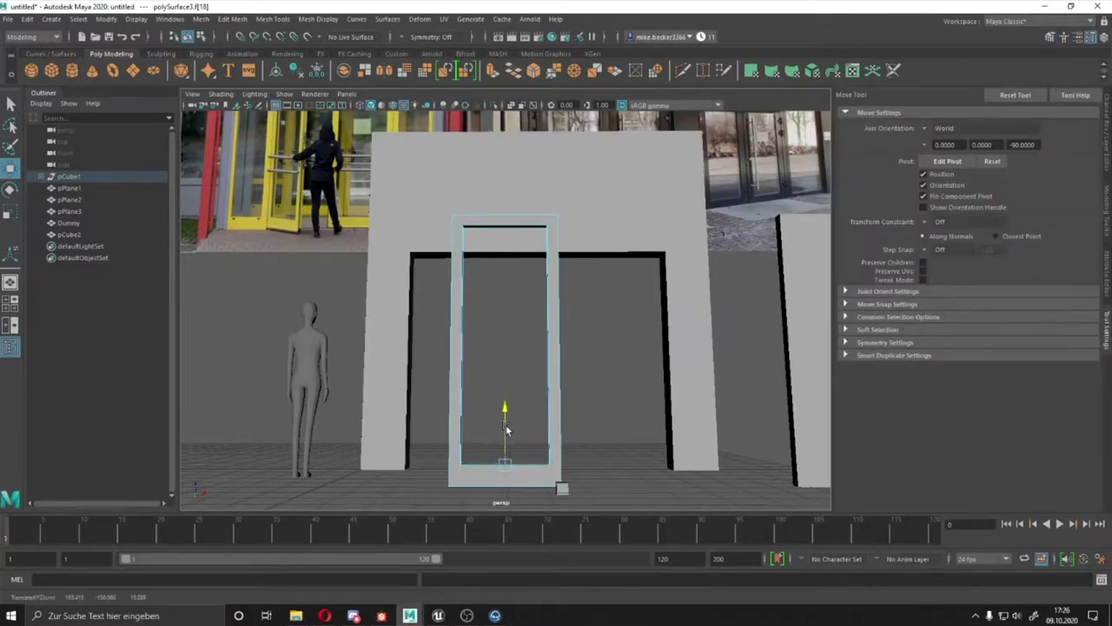
scroll(507, 429, "down", 2)
key("F8")
mouse_move(531, 388)
left_mouse_down("alt")
mouse_move(652, 355)
mouse_move(368, 330)
mouse_move(452, 330)
left_mouse_up("alt")
left_click(556, 417)
left_click(1107, 131)
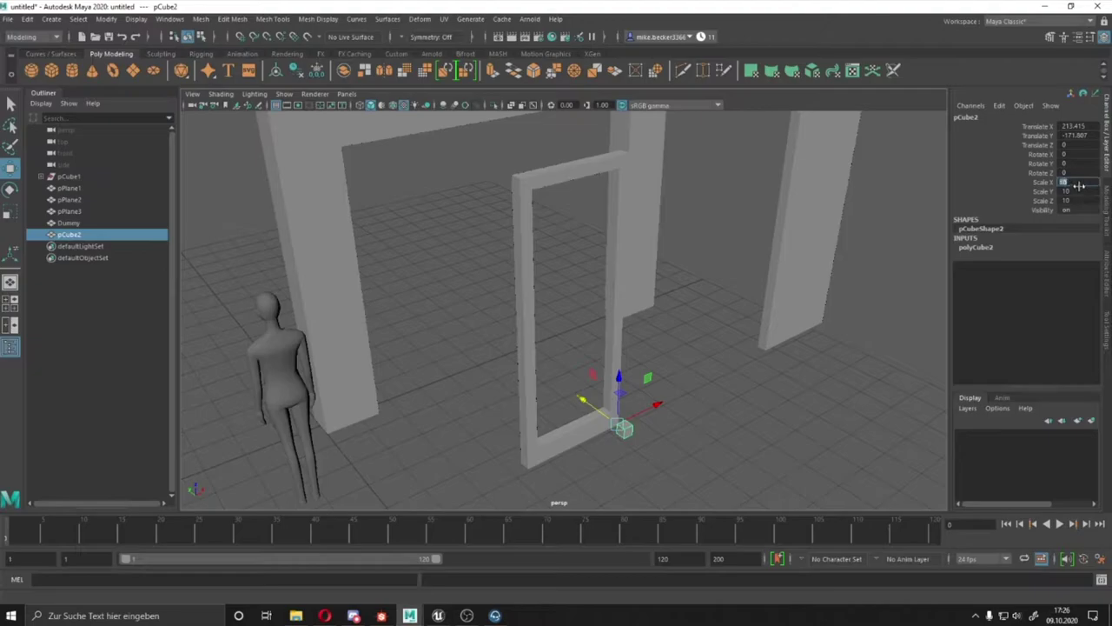
- Set the small cube's Scale Y to 1, move it into the door frame and stretch its face to fill it
key("Return")
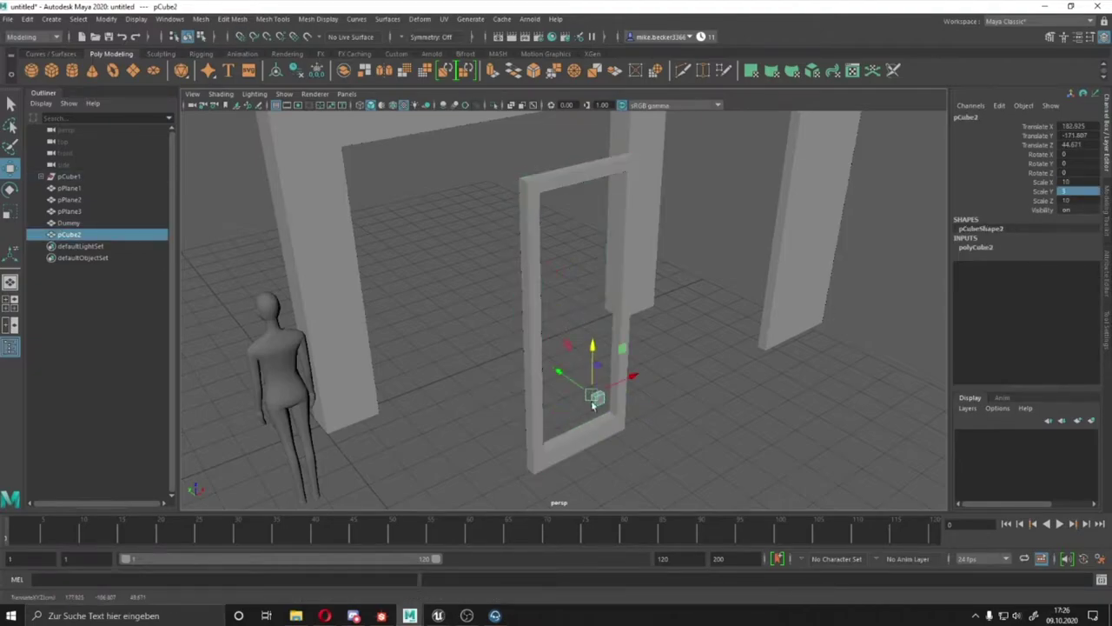
key("ctrl+shift+t")
left_click_drag(598, 351, 529, 422, "alt")
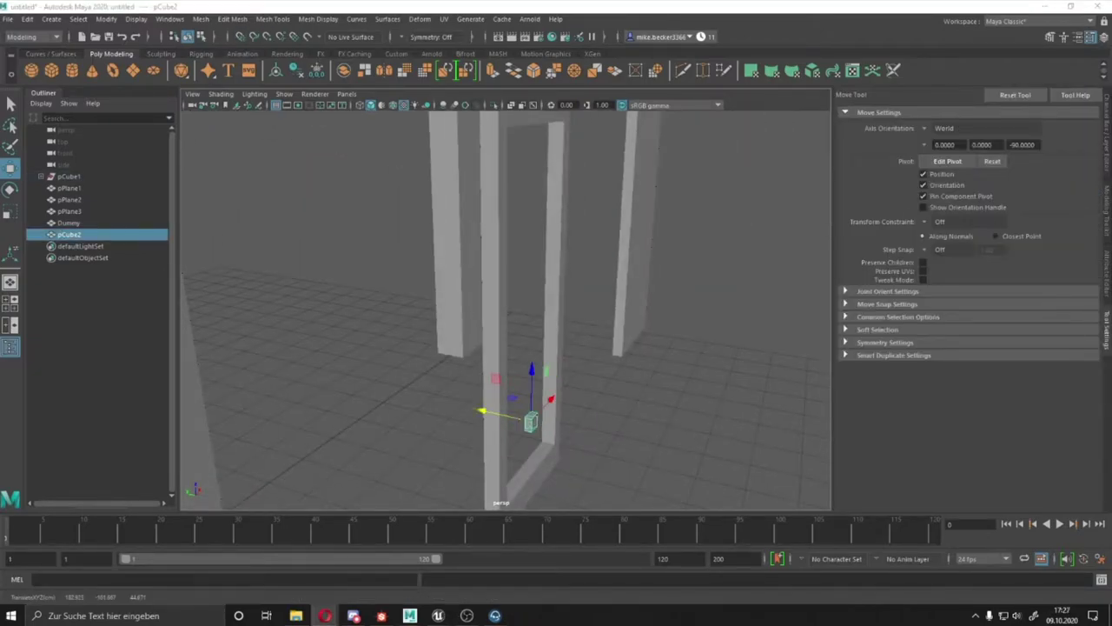
mouse_move(640, 425)
left_mouse_down("alt")
mouse_move(608, 365)
mouse_move(678, 302)
mouse_move(538, 304)
mouse_move(558, 336)
left_mouse_up("alt")
key("r")
key("w")
key("F11")
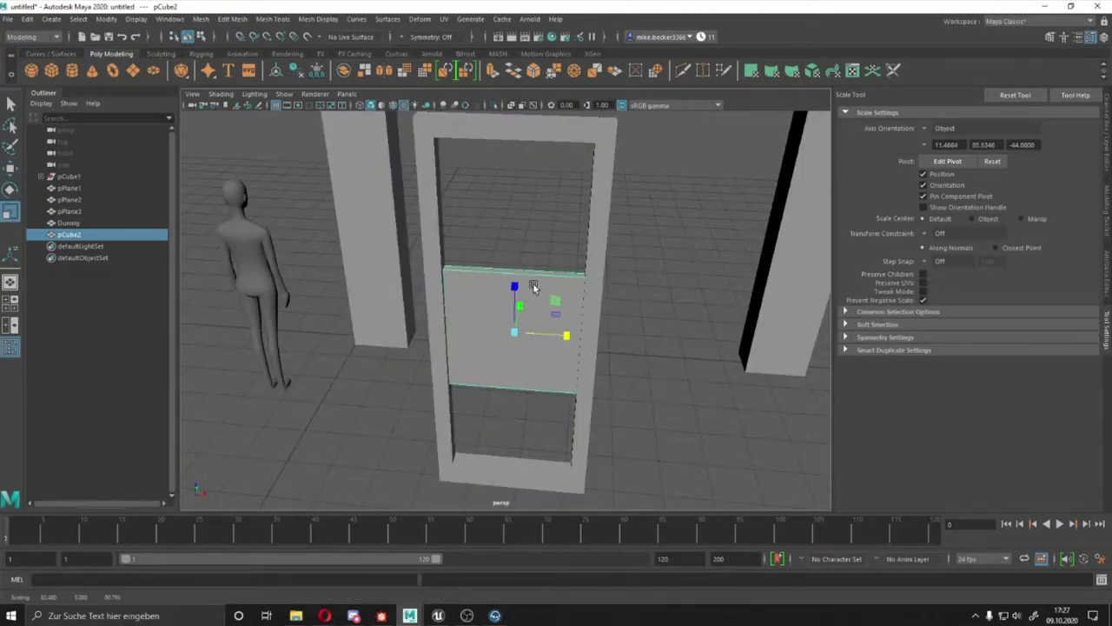
left_click(516, 274)
mouse_move(516, 298)
left_mouse_down("alt")
mouse_move(533, 205)
mouse_move(599, 348)
left_mouse_up("alt")
scroll(599, 348, "down", 3)
scroll(606, 364, "up", 4)
scroll(606, 363, "down", 5)
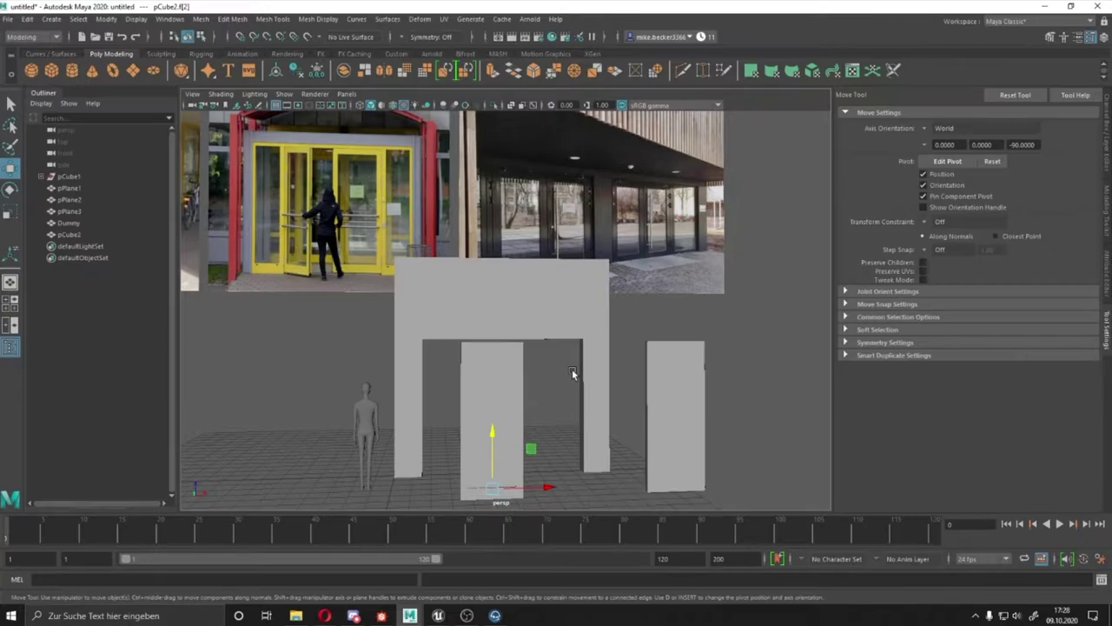
- Place the pCube2 door box inside the arch opening and scale it to door-leaf size
left_click_drag(572, 374, 554, 378, "alt")
key("ctrl+z")
middle_click_drag(362, 289, 605, 226, "alt")
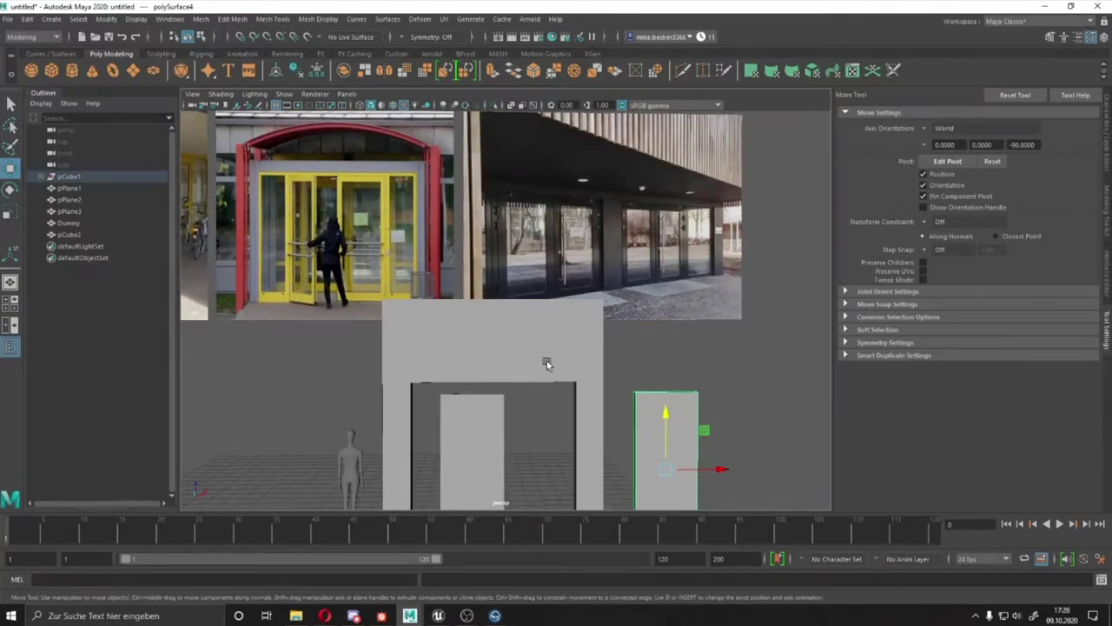
scroll(547, 363, "down", 3)
left_click(485, 384)
scroll(482, 383, "up", 4)
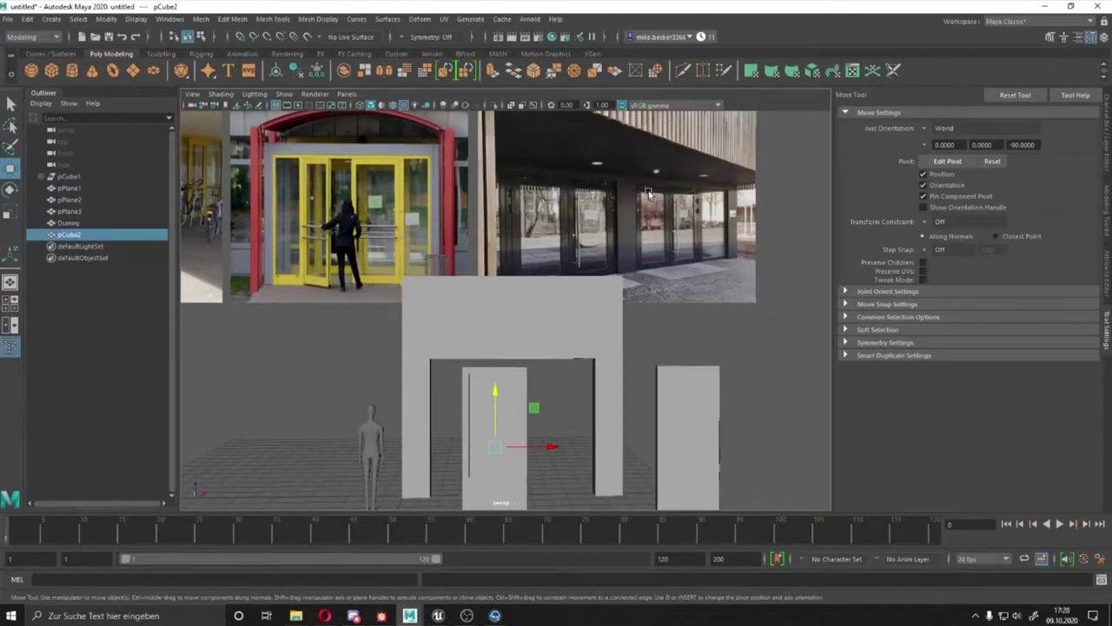
middle_click_drag(648, 193, 608, 139, "alt")
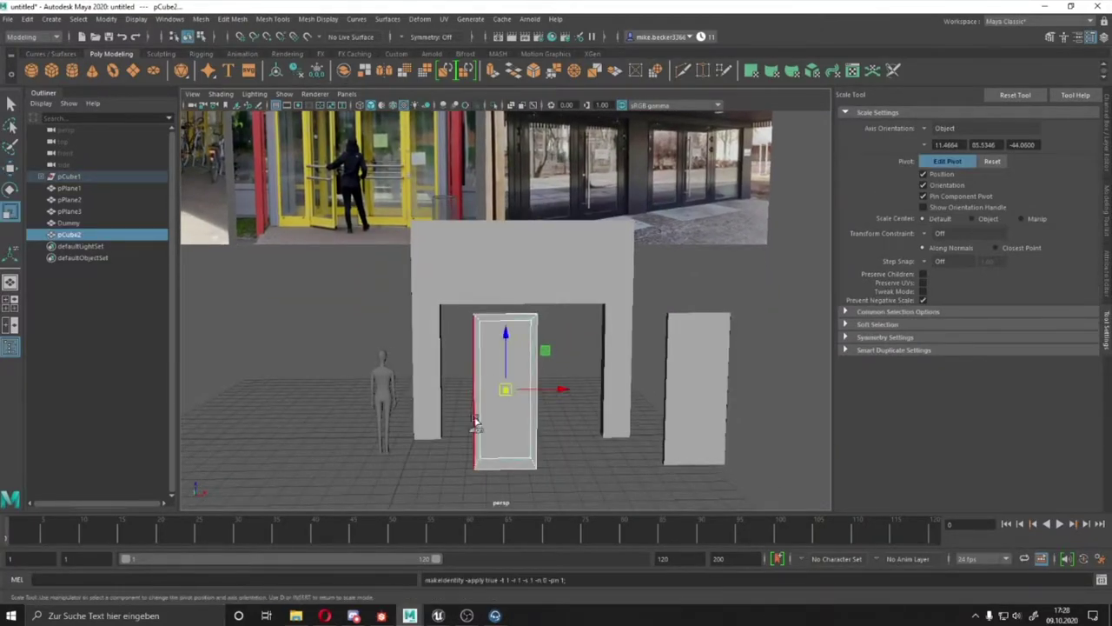
scroll(513, 445, "up", 2)
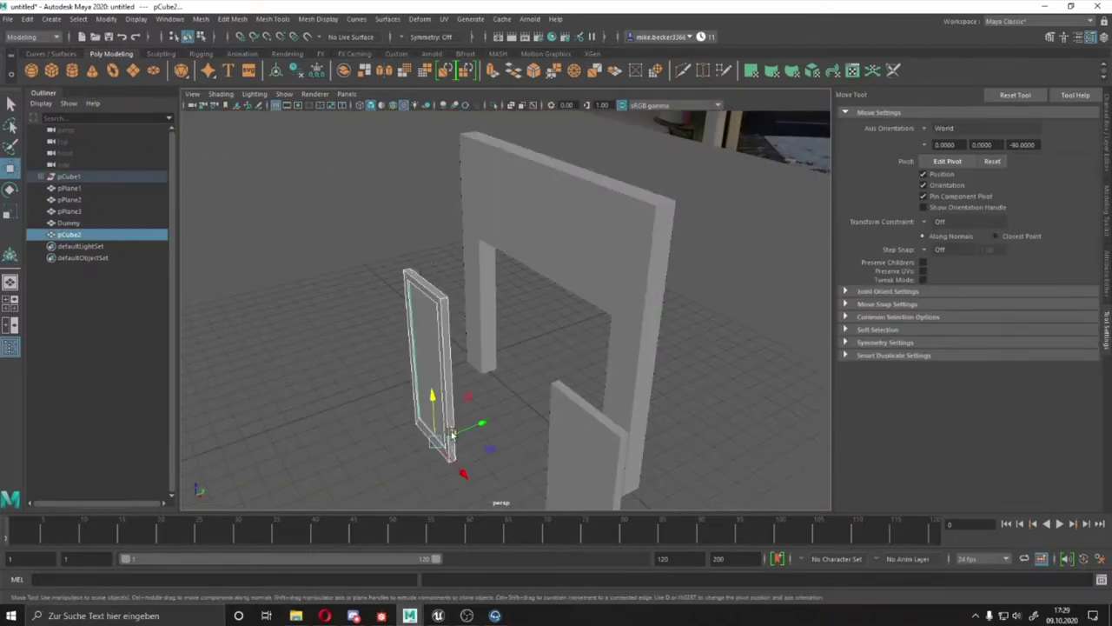
mouse_move(516, 394)
left_mouse_down("alt")
mouse_move(455, 405)
mouse_move(566, 367)
mouse_move(534, 417)
mouse_move(570, 395)
mouse_move(545, 445)
mouse_move(534, 416)
left_mouse_up("alt")
key("r")
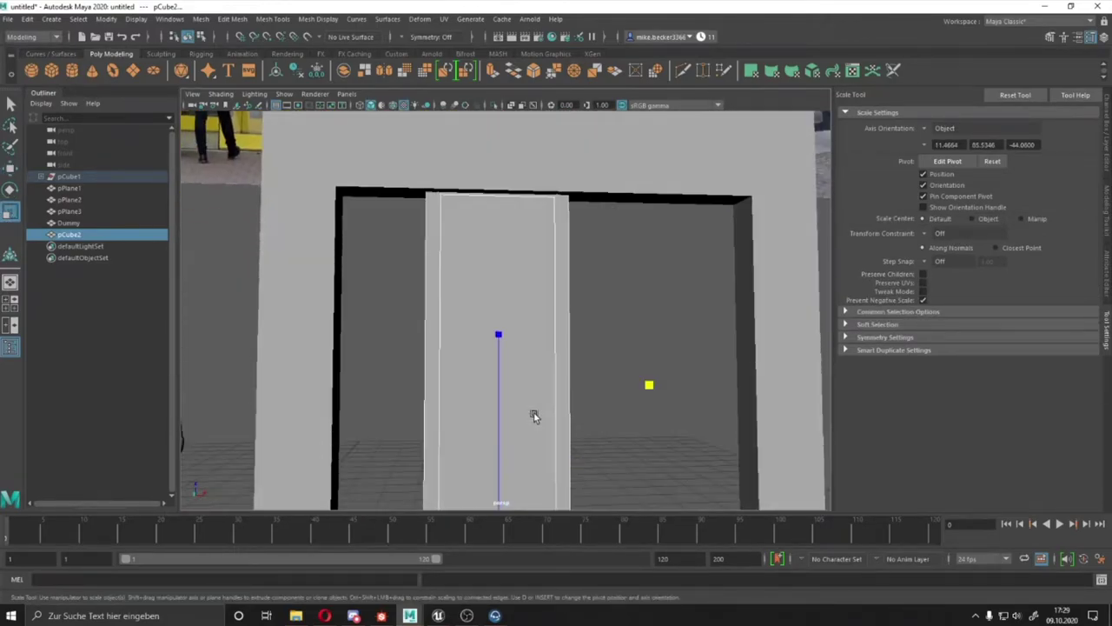
left_click_drag(645, 390, 707, 399, "alt")
- Slide the pCube2 door panel to the left side of the arch opening
left_click_drag(632, 364, 600, 347, "alt")
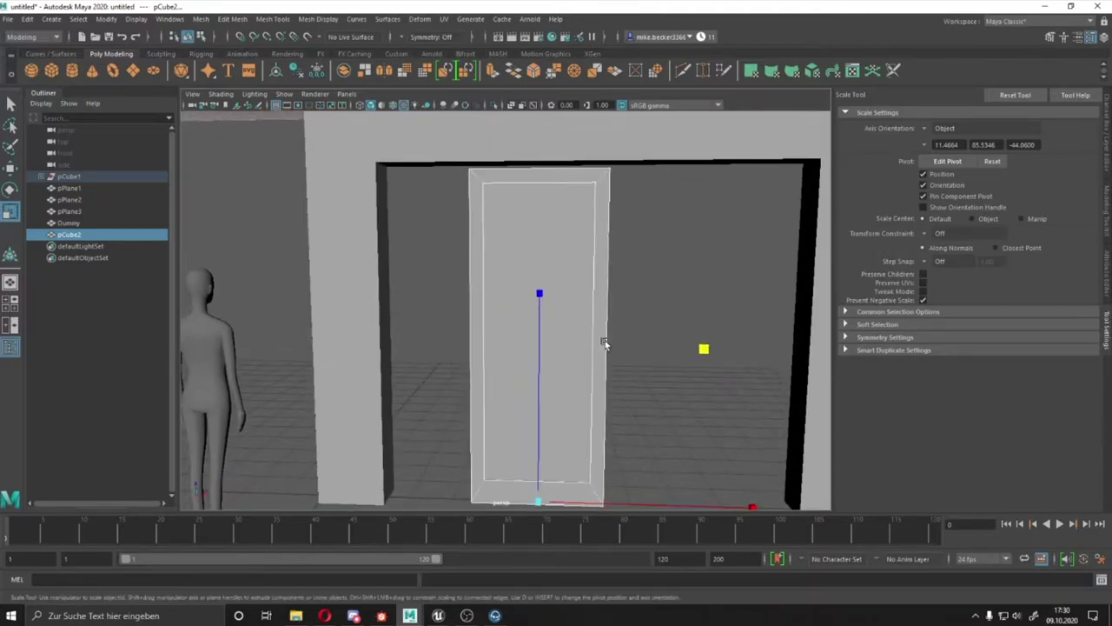
scroll(451, 313, "up", 3)
key("w")
mouse_move(591, 449)
left_mouse_down()
mouse_move(504, 439)
mouse_move(712, 455)
mouse_move(678, 452)
left_mouse_up()
- Make two trial duplicates of the door, then remove them and reselect pCube2
key("ctrl+d")
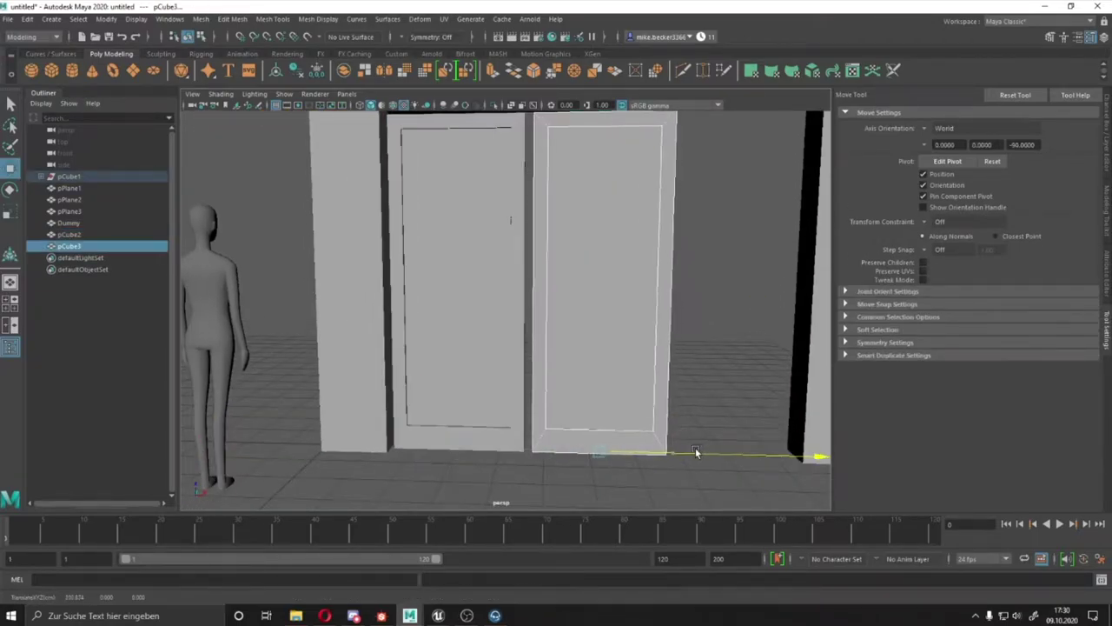
scroll(678, 452, "down", 2)
key("ctrl+d")
left_click_drag(608, 474, 728, 455)
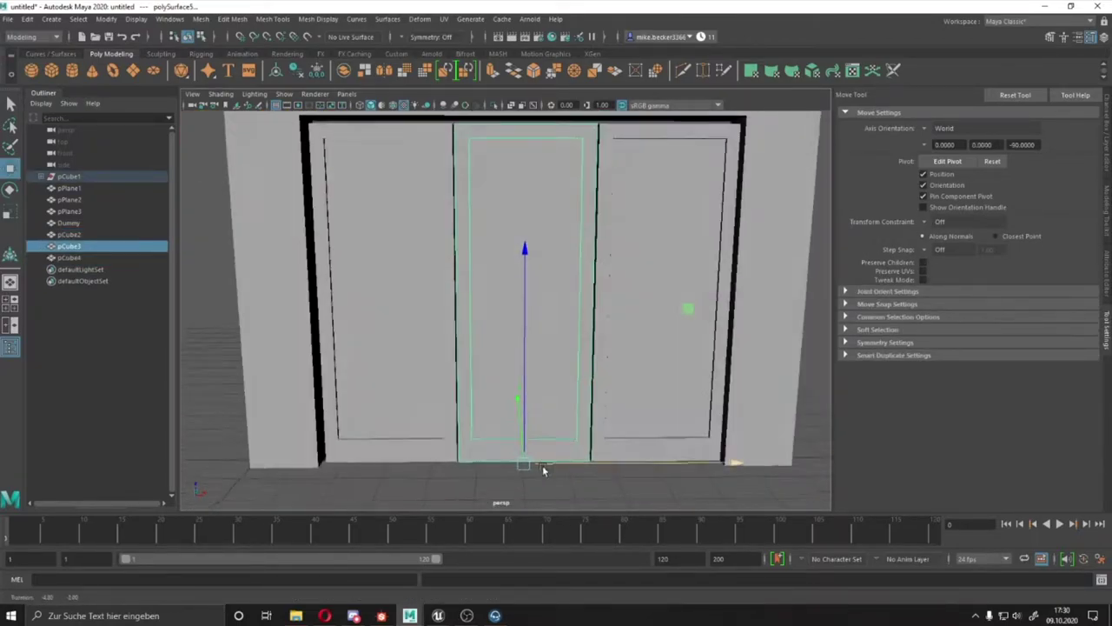
key("ctrl+z")
key("ctrl+z")
mouse_move(516, 338)
left_mouse_down("alt")
mouse_move(383, 368)
mouse_move(386, 313)
left_mouse_up("alt")
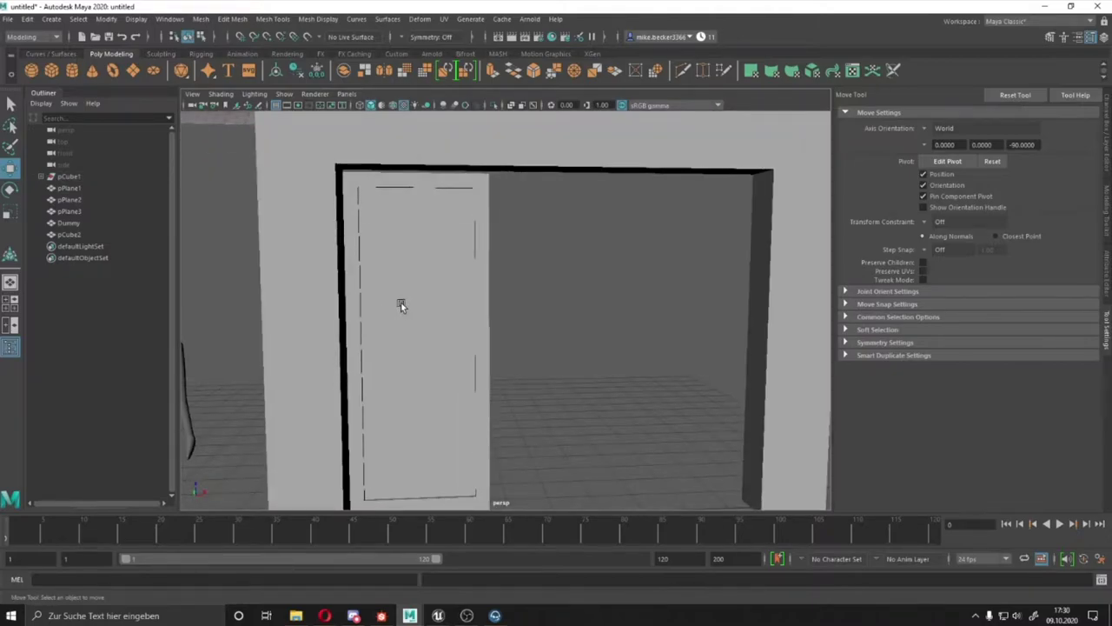
scroll(401, 303, "down", 5)
left_click(447, 323)
- Add a vertical centre edge down the middle of the door panel
scroll(546, 313, "up", 3)
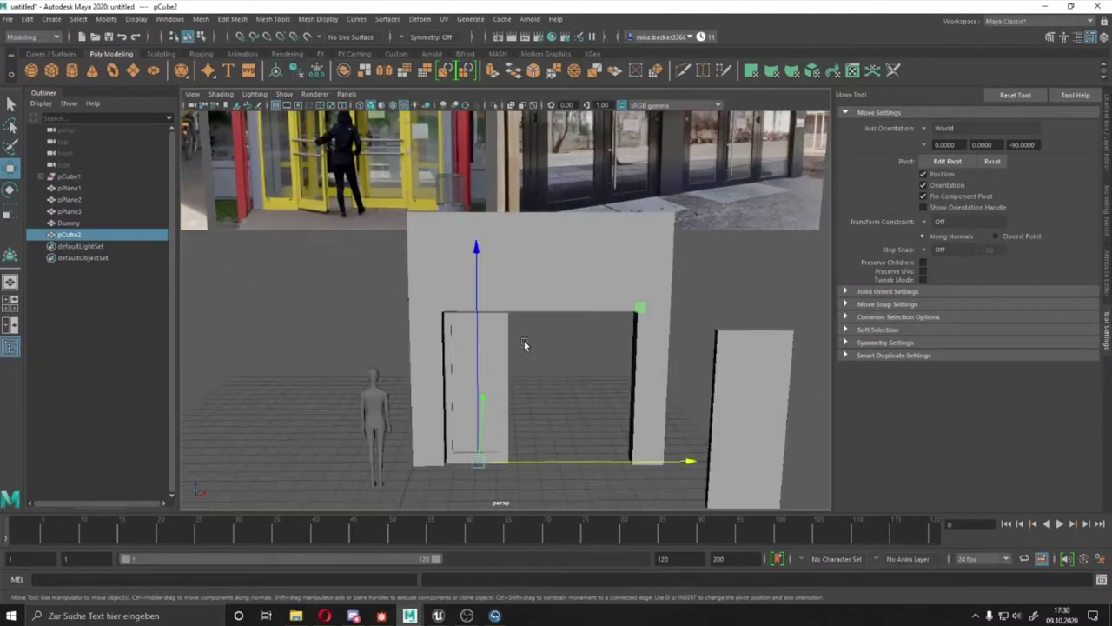
mouse_move(523, 344)
left_mouse_down("alt")
mouse_move(421, 388)
mouse_move(558, 365)
mouse_move(376, 438)
mouse_move(459, 226)
left_mouse_up("alt")
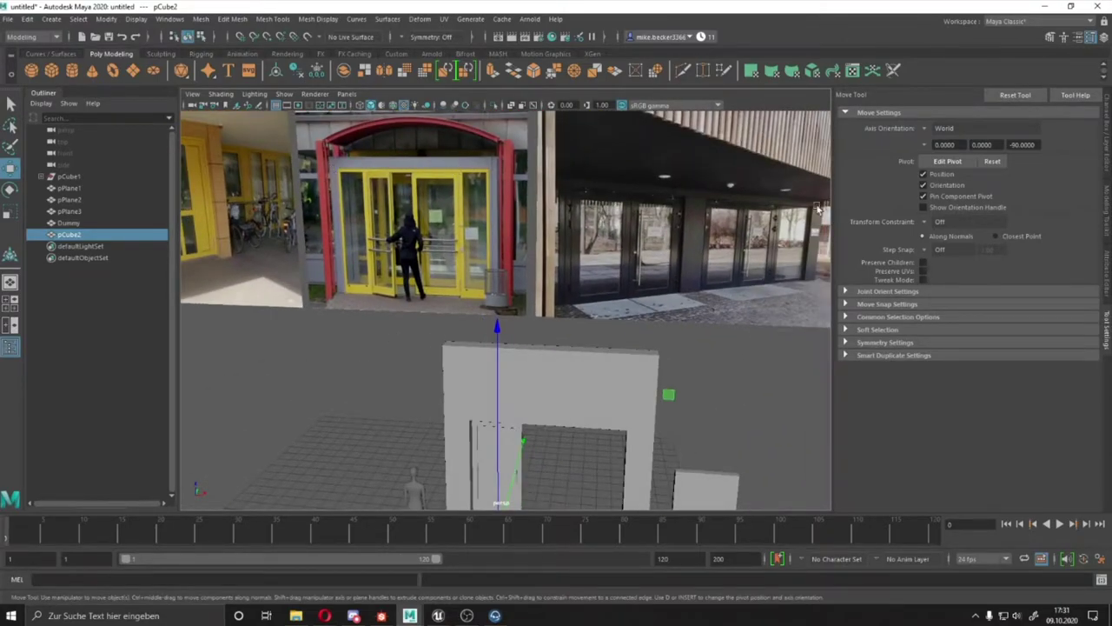
left_click_drag(817, 208, 552, 451, "alt")
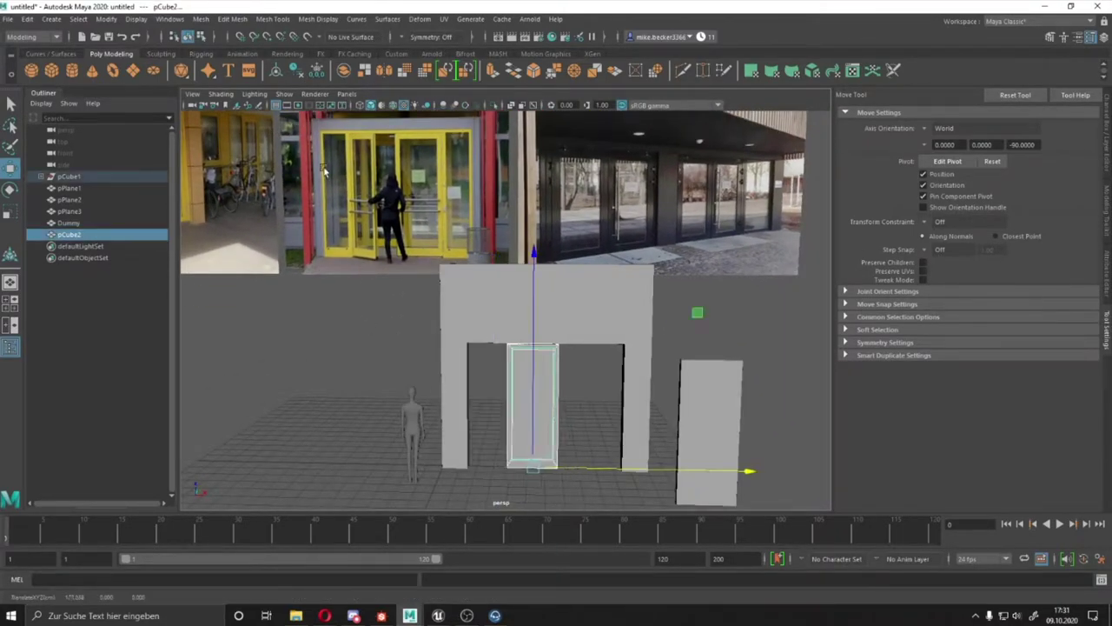
mouse_move(614, 422)
left_mouse_down("alt")
mouse_move(487, 408)
mouse_move(559, 395)
left_mouse_up("alt")
left_click(484, 413)
right_click_drag(499, 294, 514, 277)
left_click(550, 382)
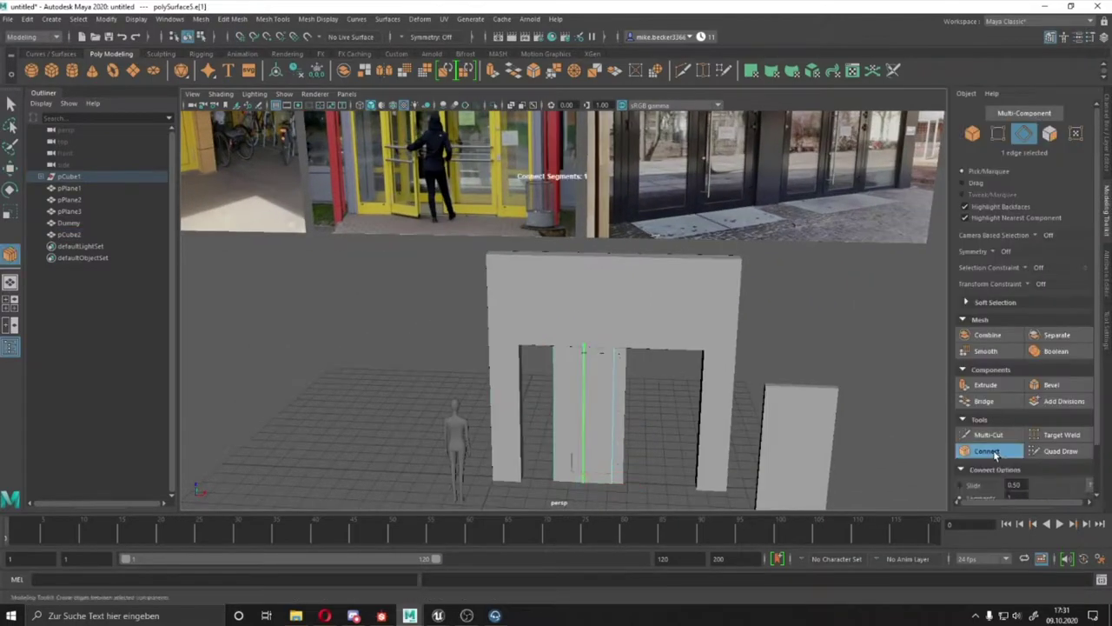
scroll(609, 348, "up", 3)
left_click_drag(580, 345, 572, 420, "alt")
- Delete the door panel's left half, leaving a single door leaf
left_click(573, 421)
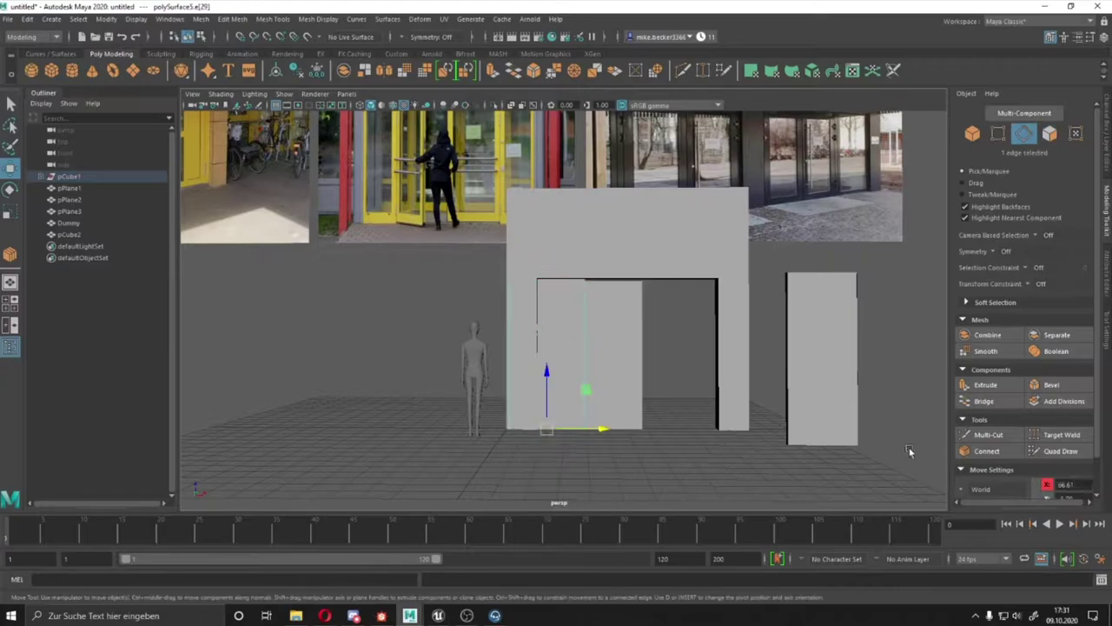
key("F8")
key("q")
scroll(534, 316, "up", 2)
mouse_move(618, 378)
left_mouse_down("alt")
mouse_move(404, 320)
mouse_move(633, 328)
left_mouse_up("alt")
left_click(404, 320)
scroll(401, 325, "up", 2)
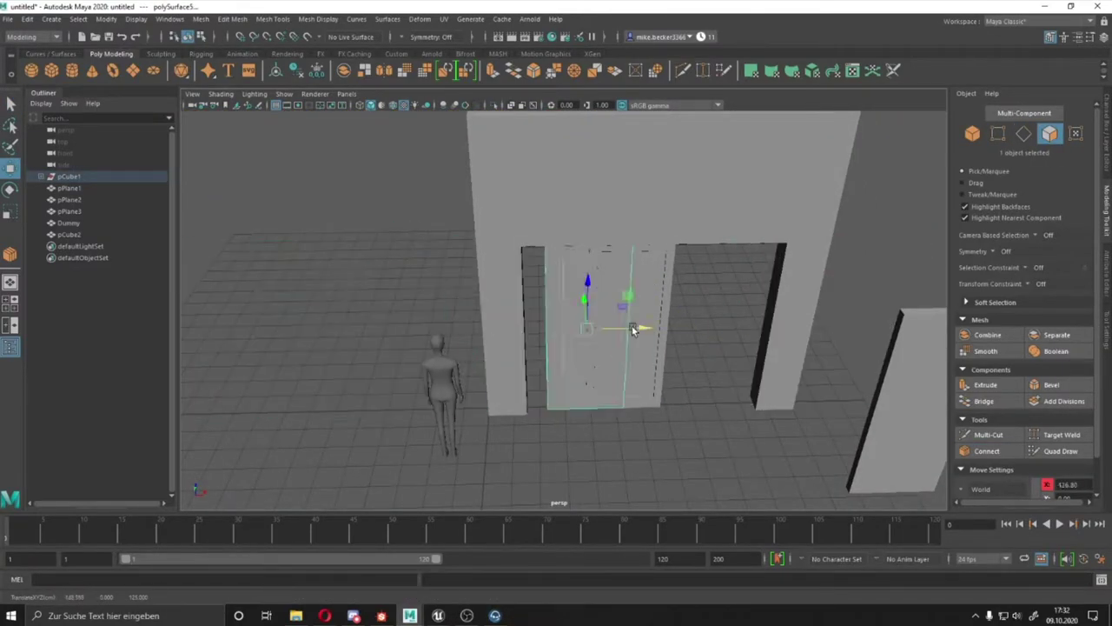
left_click_drag(633, 502, 680, 402, "alt")
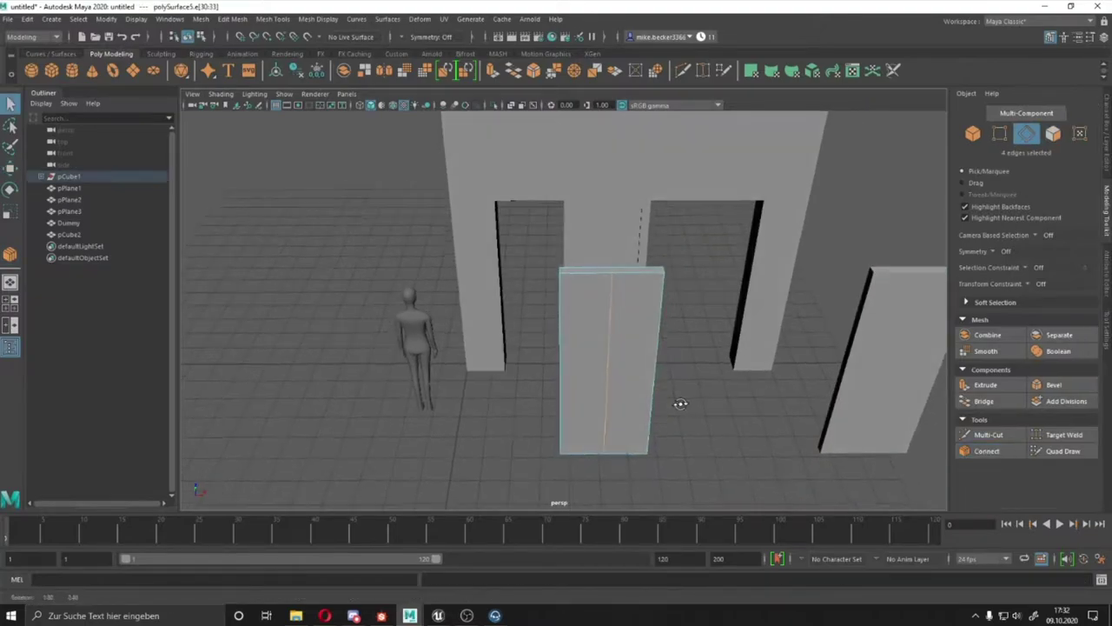
left_click(566, 479)
key("Delete")
key("w")
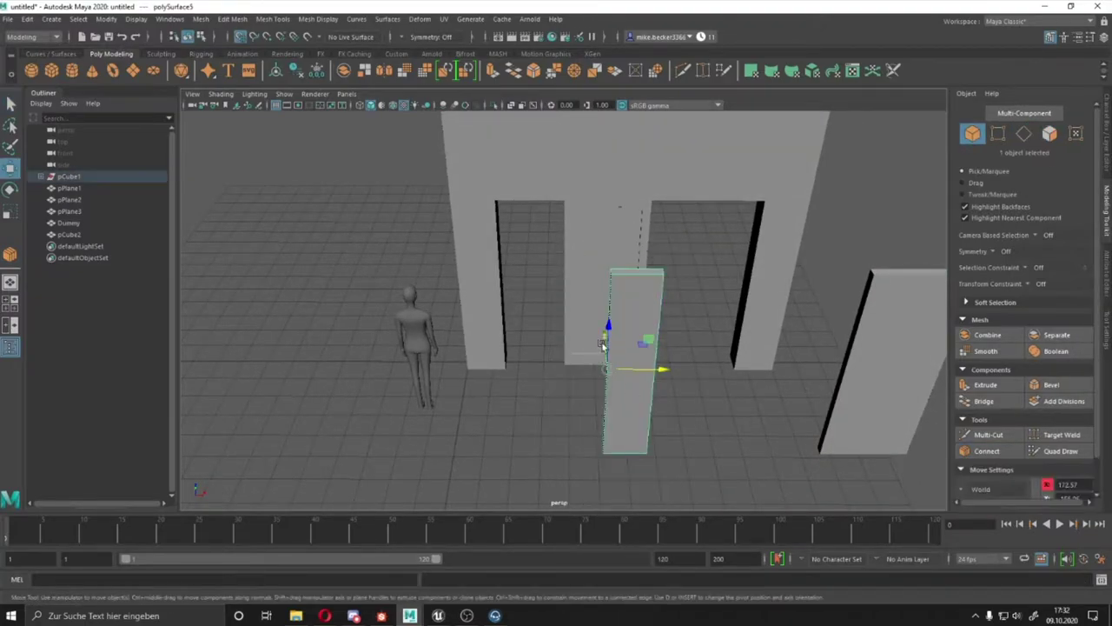
left_click_drag(527, 294, 613, 354, "alt")
left_click(622, 457)
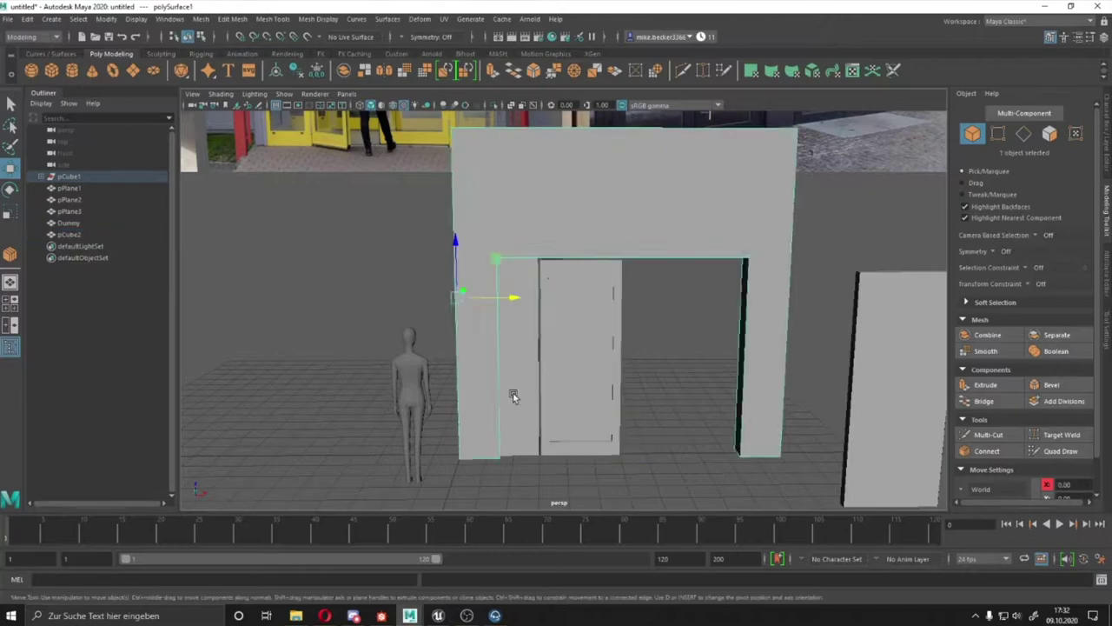
- Slide the left wall strip and the strip edges along X to form side jambs
mouse_move(512, 393)
left_mouse_down("alt")
mouse_move(417, 292)
mouse_move(538, 349)
mouse_move(579, 290)
mouse_move(516, 362)
mouse_move(521, 375)
mouse_move(492, 417)
mouse_move(463, 367)
left_mouse_up("alt")
left_click(464, 367)
mouse_move(715, 379)
left_mouse_down()
mouse_move(650, 357)
mouse_move(866, 473)
left_mouse_up()
scroll(634, 379, "up", 5)
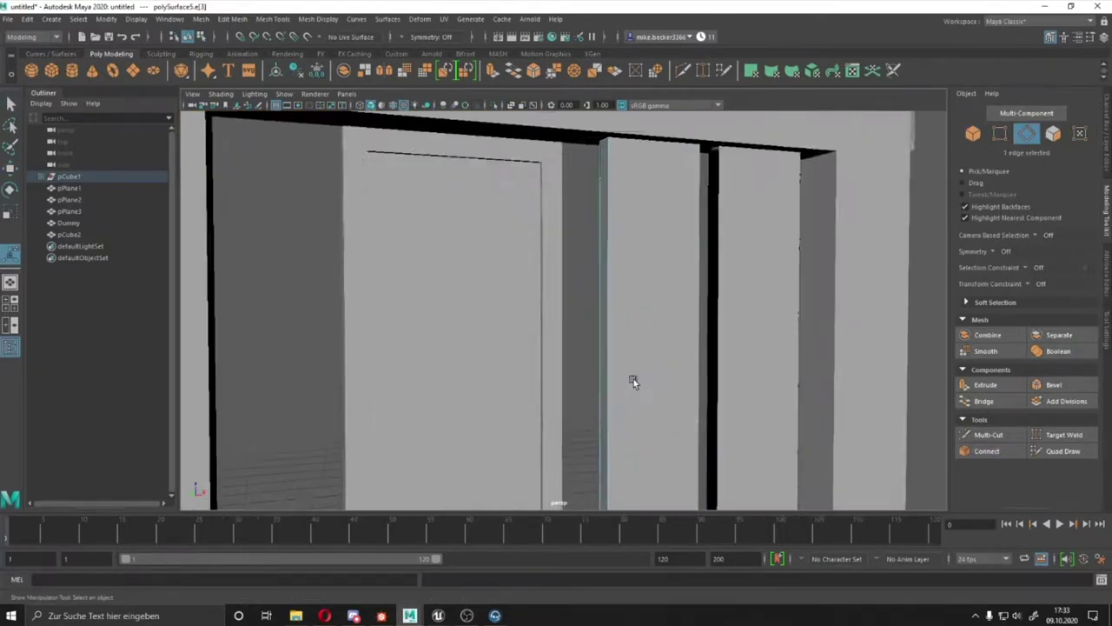
right_click(625, 295)
scroll(619, 324, "down", 3)
key("w")
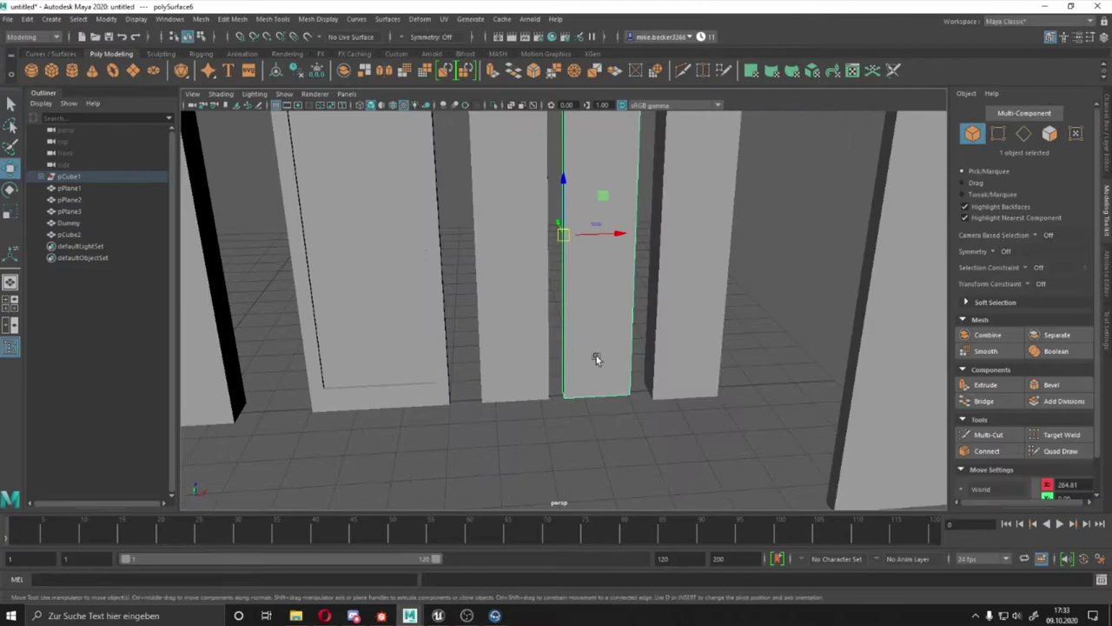
left_click_drag(596, 356, 260, 380, "alt")
left_click(260, 379)
left_click(544, 325)
left_click_drag(544, 325, 648, 325)
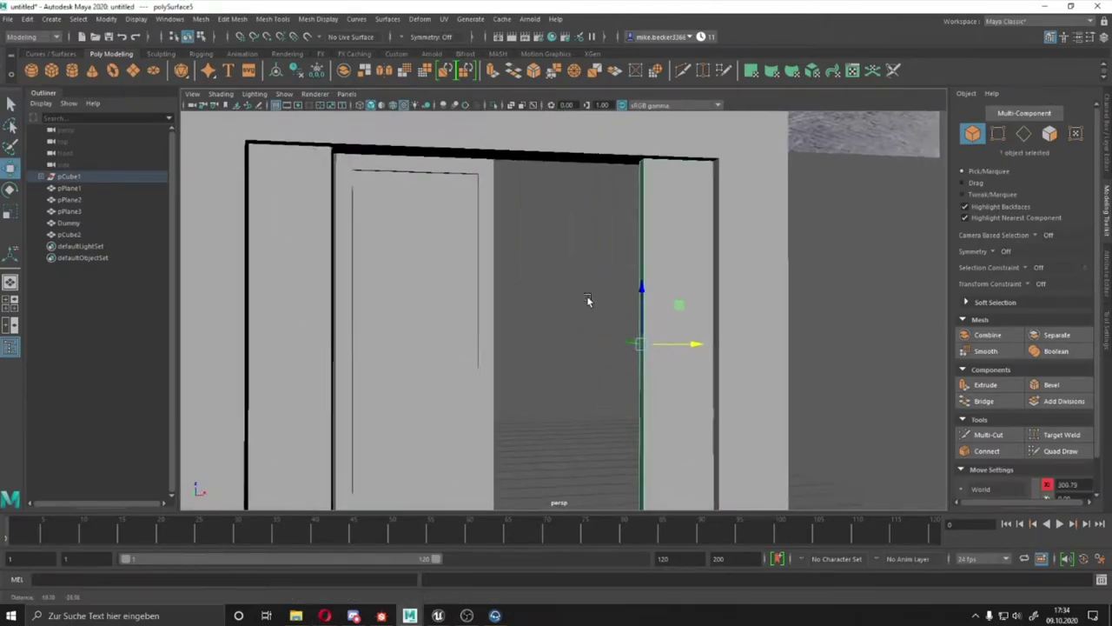
- Combine the frame pieces into a single object, polySurface5
left_click_drag(588, 301, 474, 273, "alt")
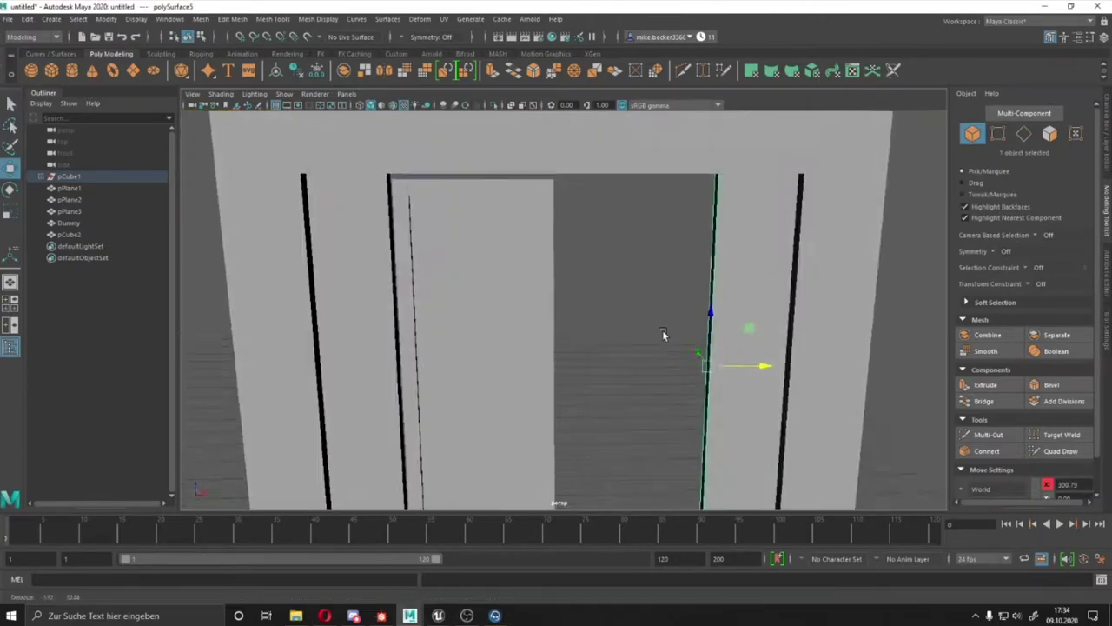
right_click_drag(679, 306, 644, 552, "shift")
right_click_drag(647, 287, 633, 279)
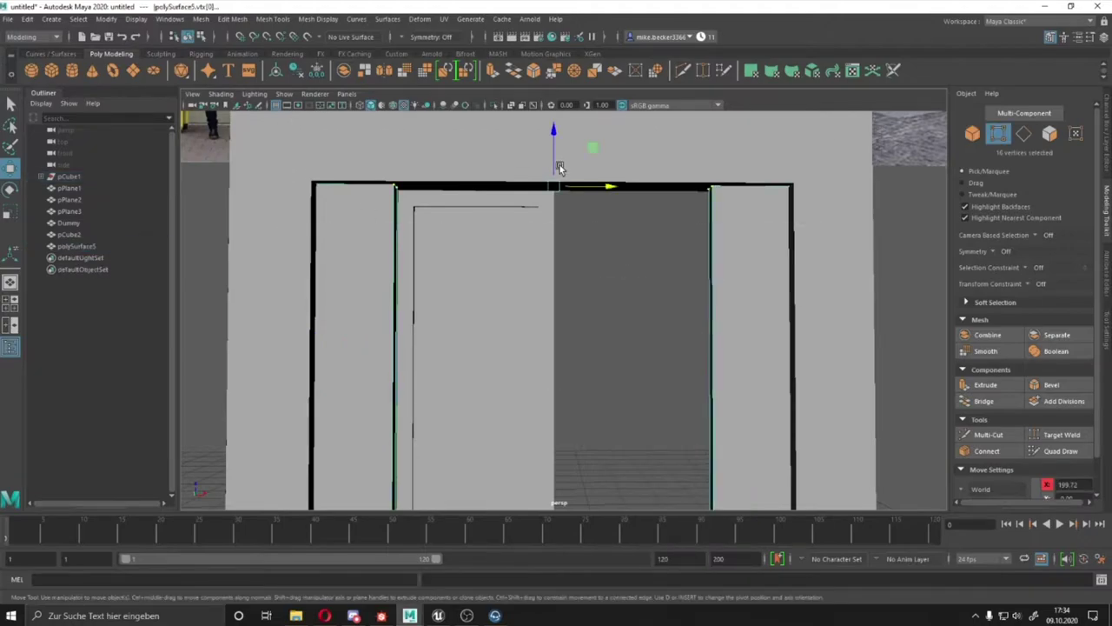
left_click_drag(556, 166, 563, 245, "alt")
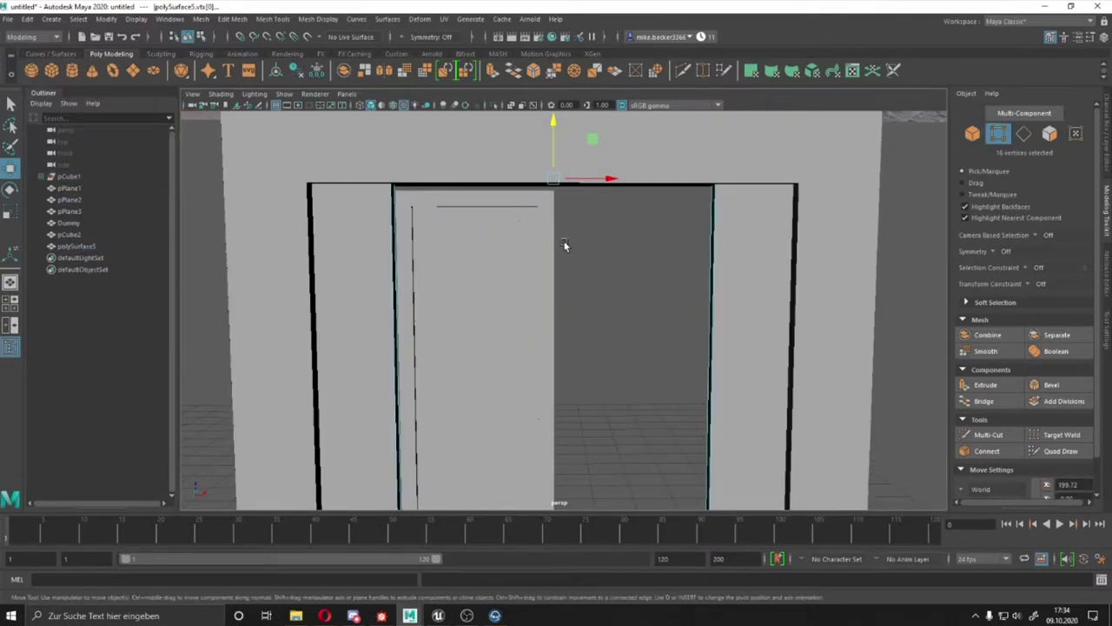
- Merge the overlapping vertices of the combined polySurface5 frame
double_click(740, 365)
right_click_drag(751, 273, 709, 275)
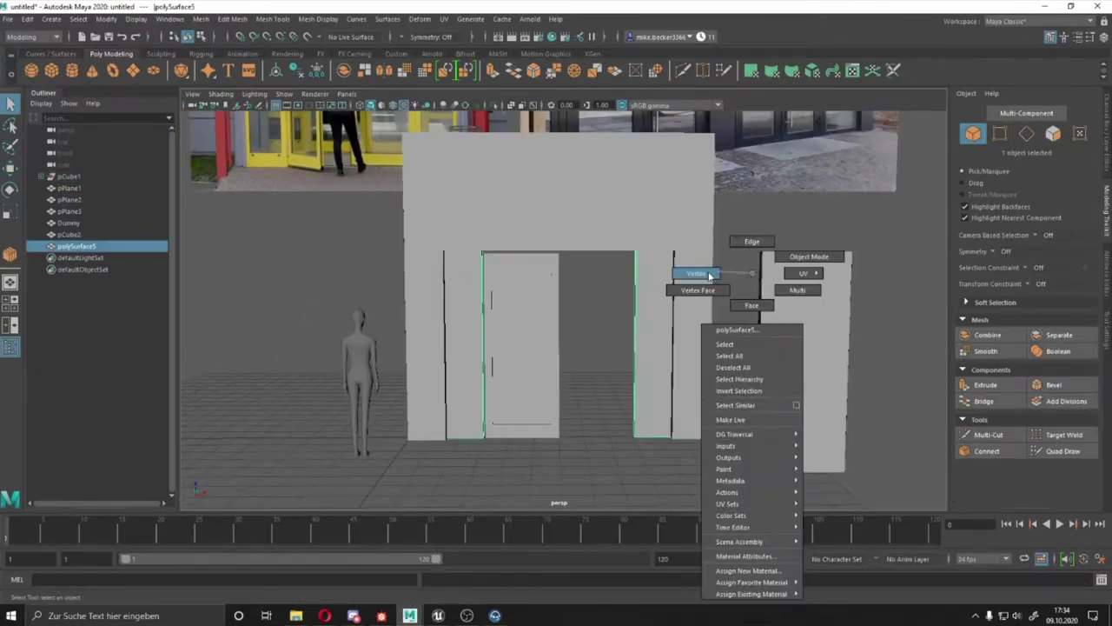
left_click(232, 18)
left_click(252, 144)
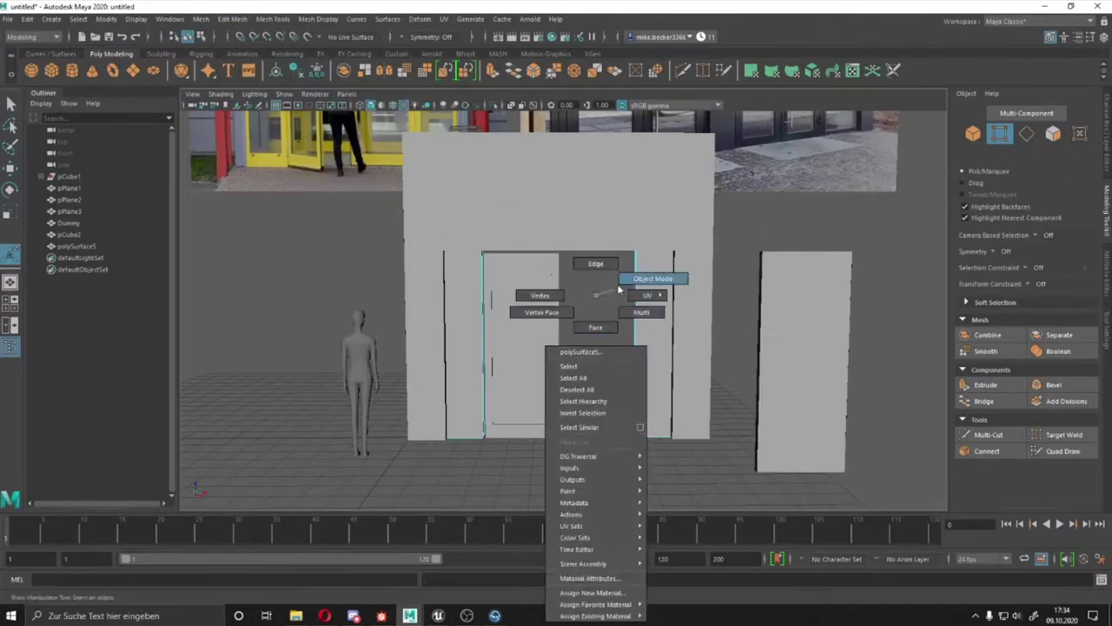
- Select the edges across the door top and bridge the frame's top gap
key("w")
key("f")
double_click(556, 167)
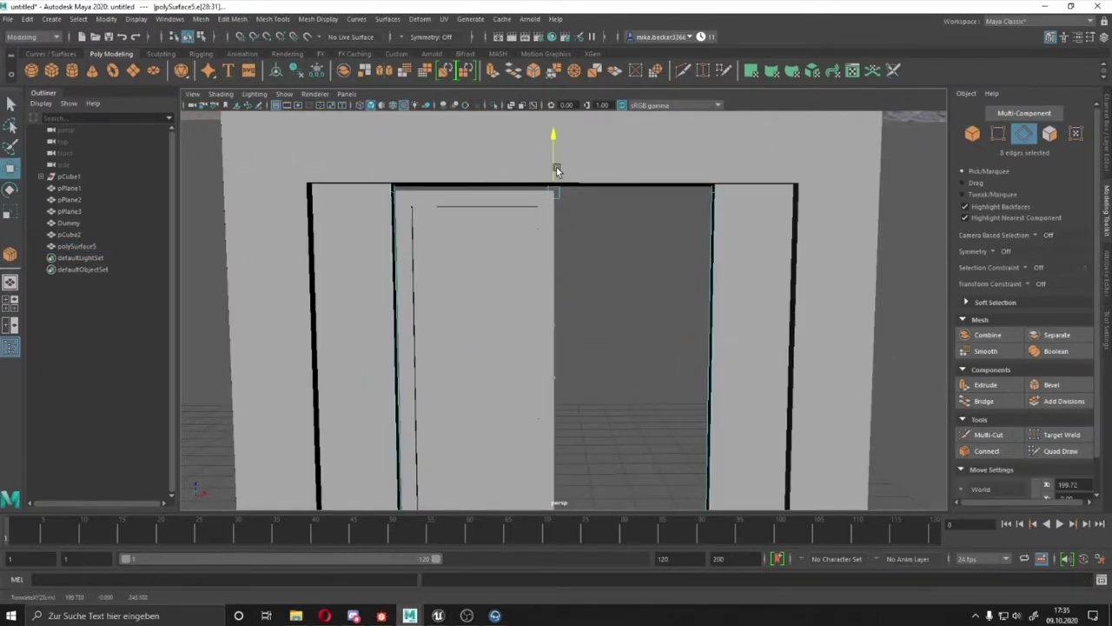
scroll(582, 286, "up", 3)
scroll(556, 263, "up", 3)
left_click_drag(556, 262, 393, 289, "alt")
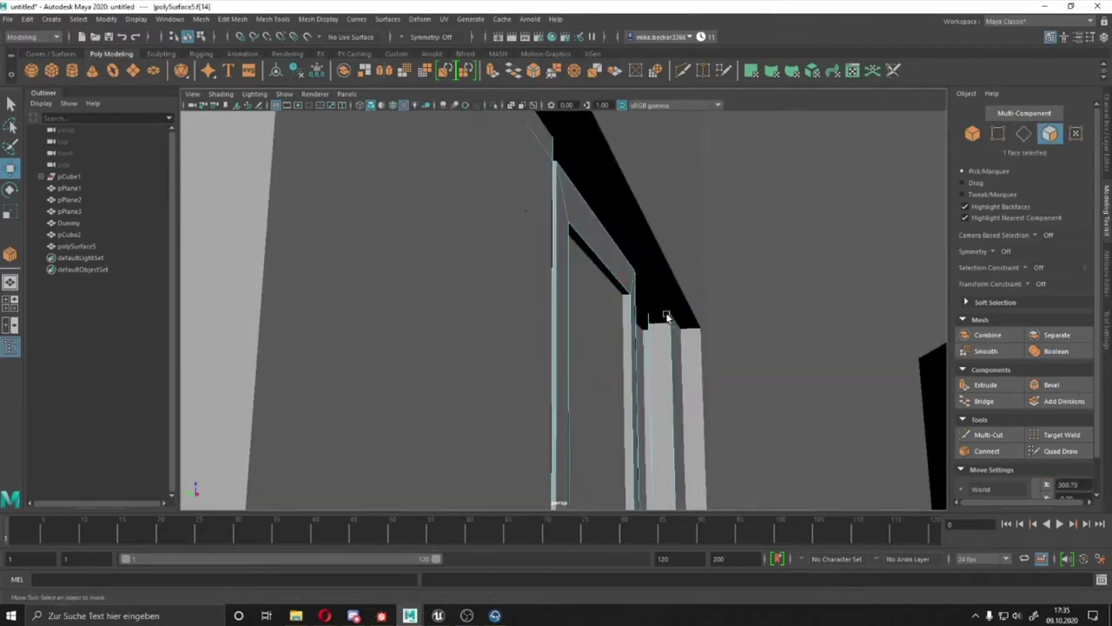
left_click(395, 289)
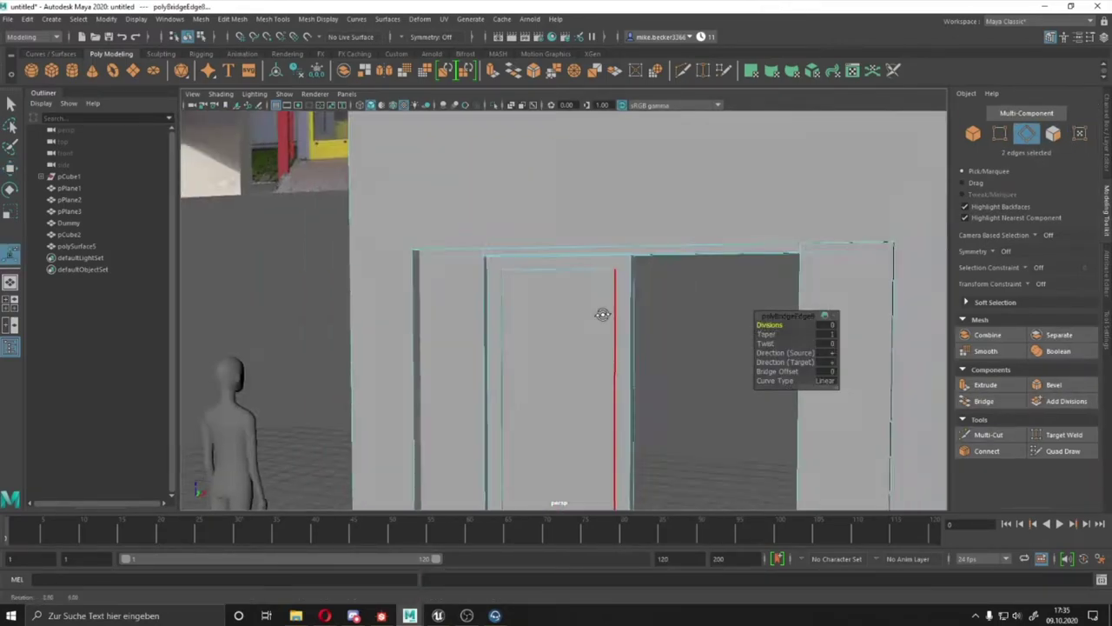
right_click_drag(548, 229, 592, 296, "alt")
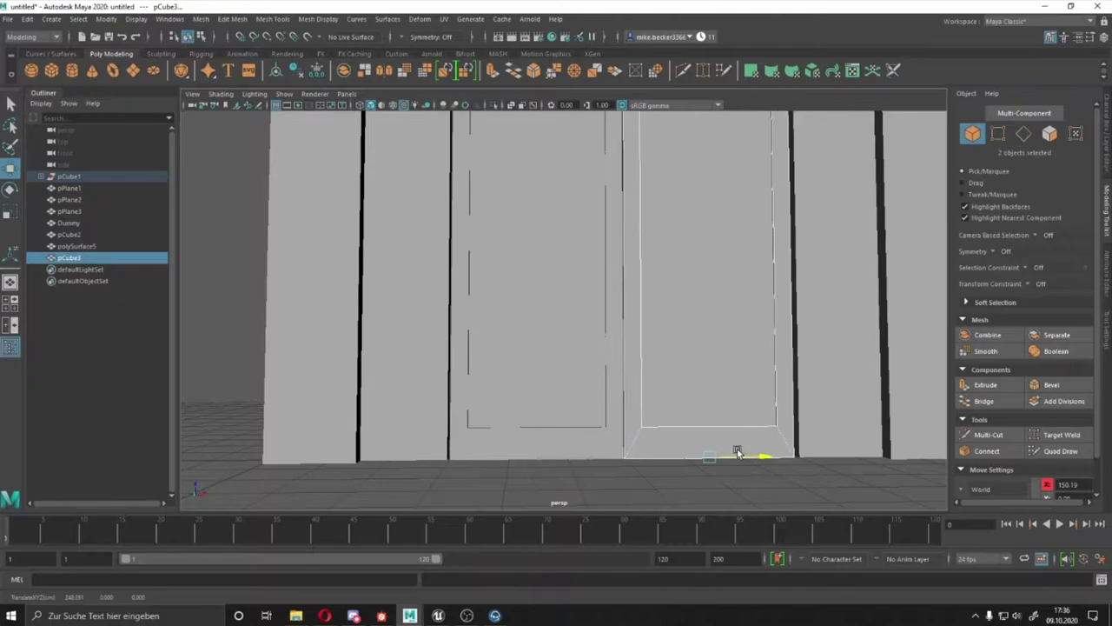
- Select pCube2 and compare the frame with the yellow-door and red-framed entrance reference photos
right_click_drag(737, 452, 626, 430, "alt")
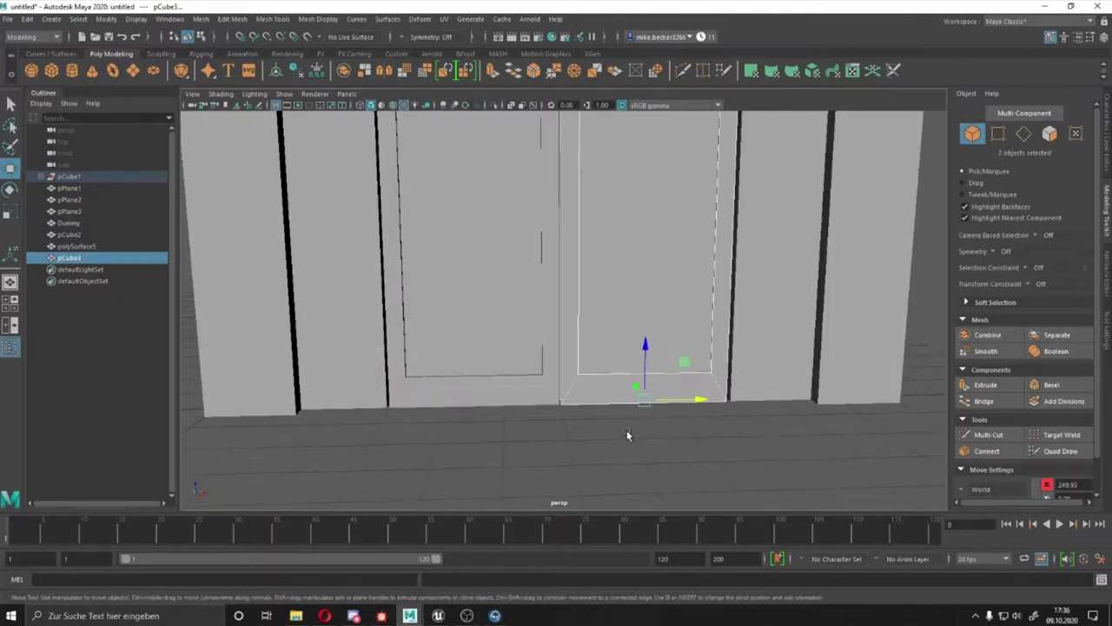
left_click_drag(626, 429, 571, 249, "alt")
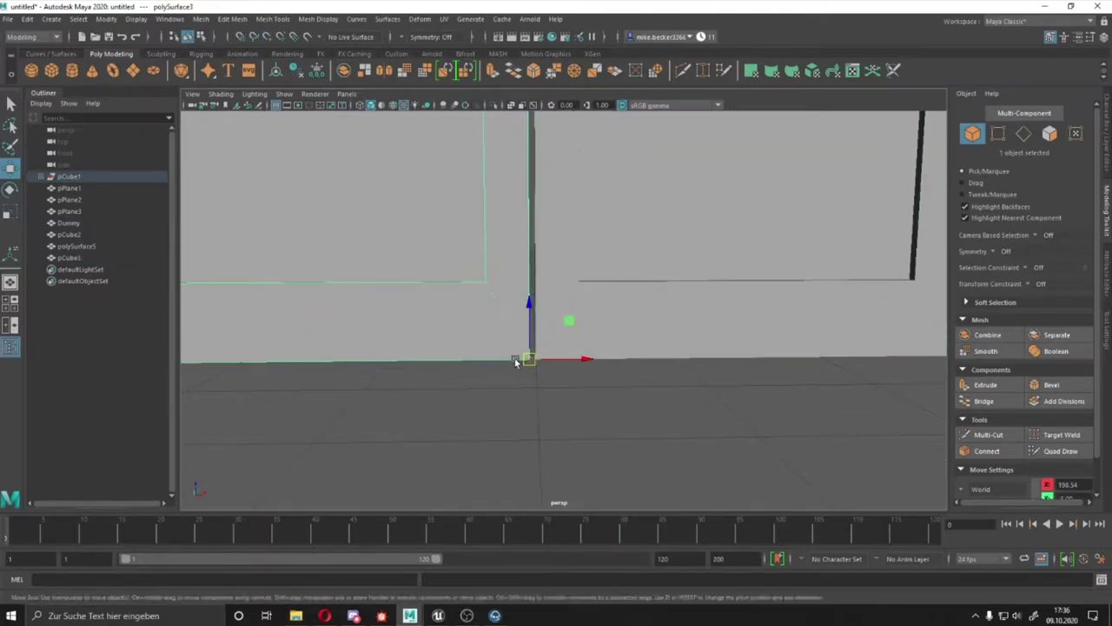
right_click_drag(514, 360, 546, 385, "alt")
left_click(545, 385)
mouse_move(550, 327)
left_mouse_down("alt")
mouse_move(506, 317)
mouse_move(487, 405)
left_mouse_up("alt")
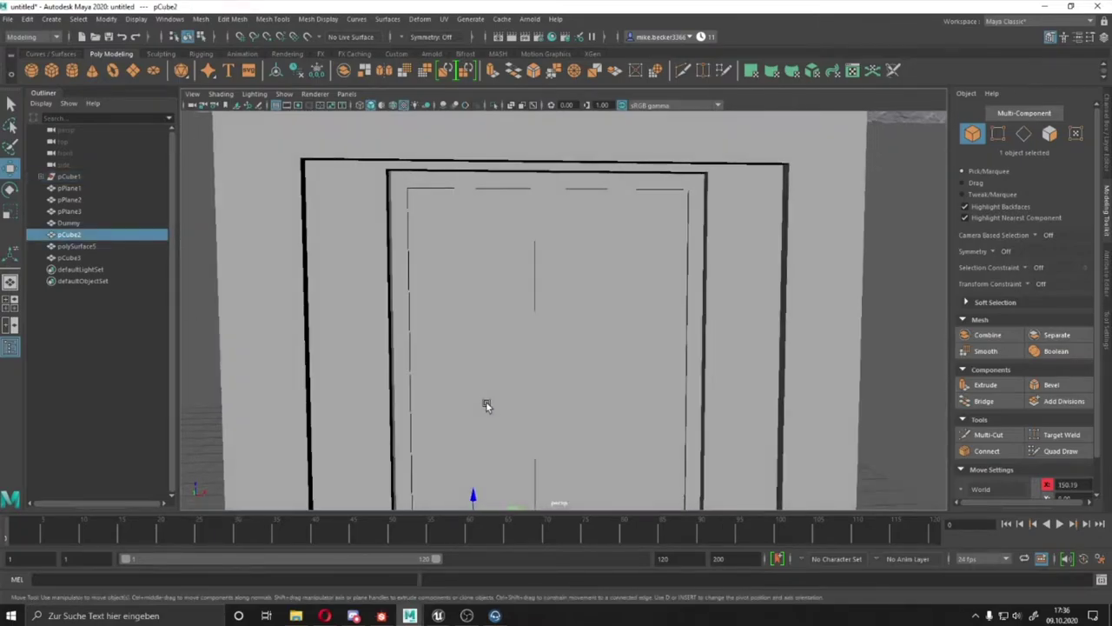
scroll(486, 406, "down", 3)
mouse_move(491, 405)
right_mouse_down("alt")
mouse_move(312, 351)
mouse_move(612, 311)
right_mouse_up("alt")
scroll(351, 212, "up", 2)
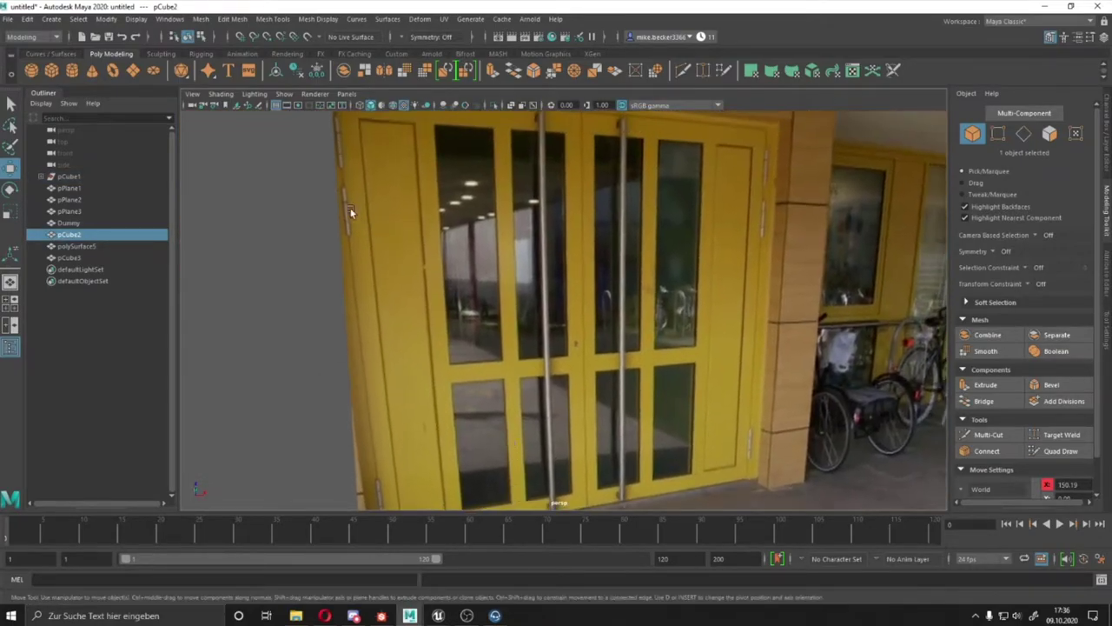
mouse_move(351, 212)
left_mouse_down("alt")
mouse_move(541, 338)
mouse_move(582, 284)
left_mouse_up("alt")
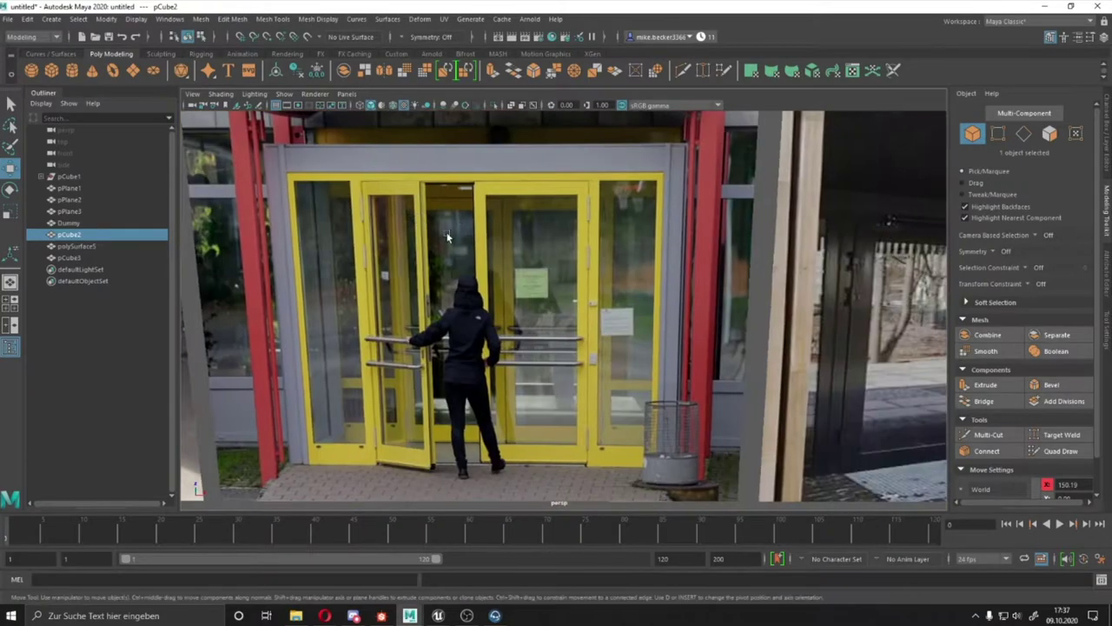
mouse_move(612, 189)
left_mouse_down("alt")
mouse_move(337, 226)
mouse_move(551, 316)
mouse_move(538, 255)
left_mouse_up("alt")
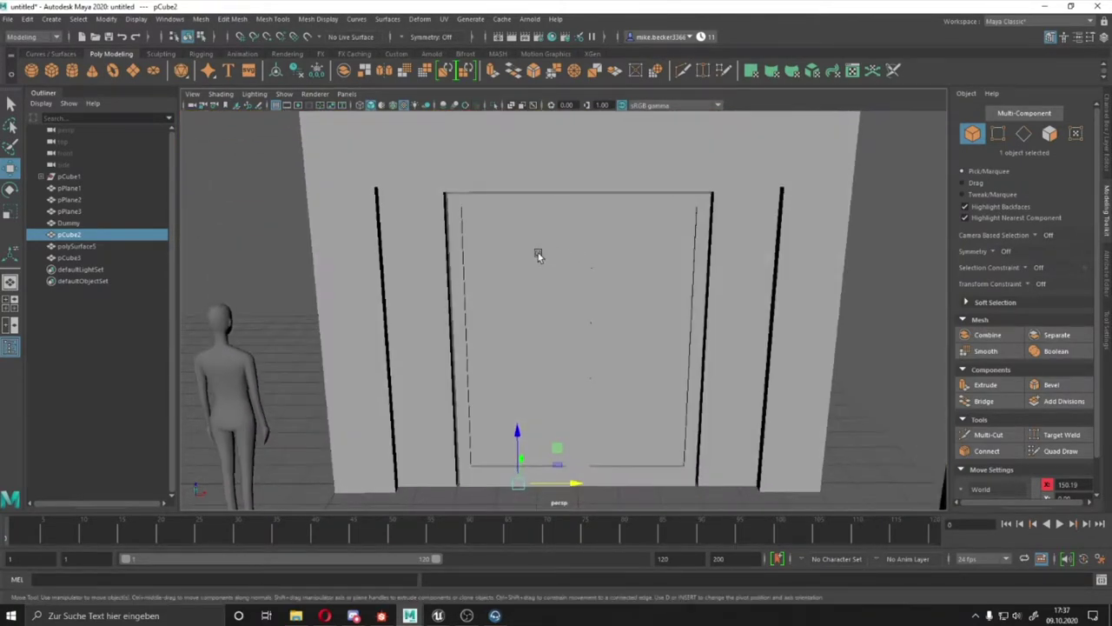
- Delete the leftover helper boxes pCube2 and pCube3
scroll(538, 255, "down", 2)
mouse_move(521, 331)
left_mouse_down("alt")
mouse_move(400, 377)
mouse_move(524, 268)
left_mouse_up("alt")
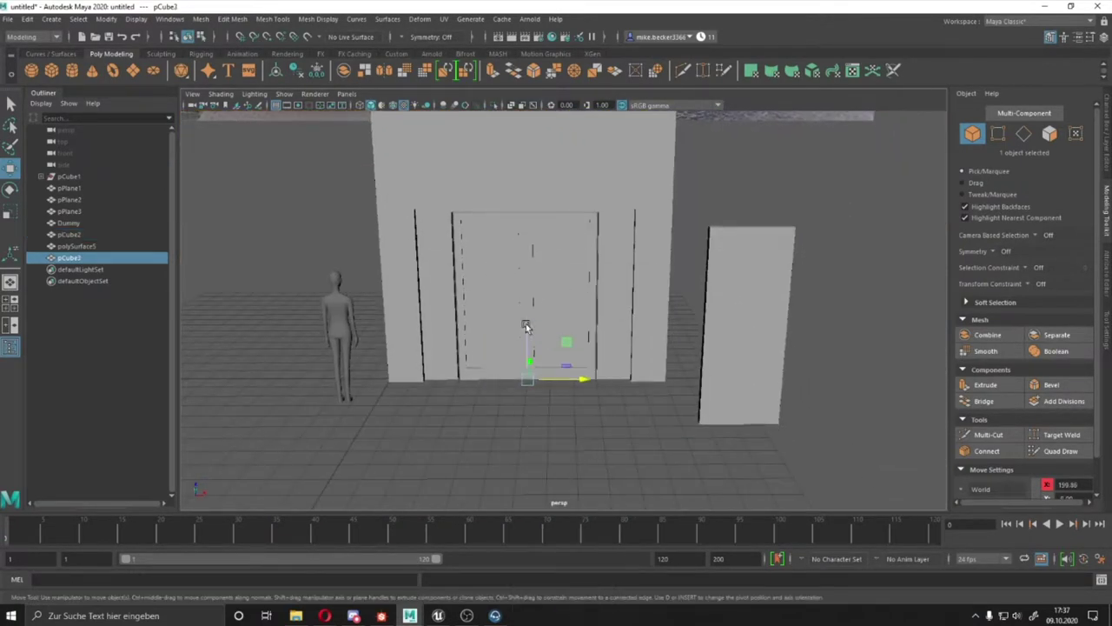
key("Delete")
scroll(401, 290, "up", 5)
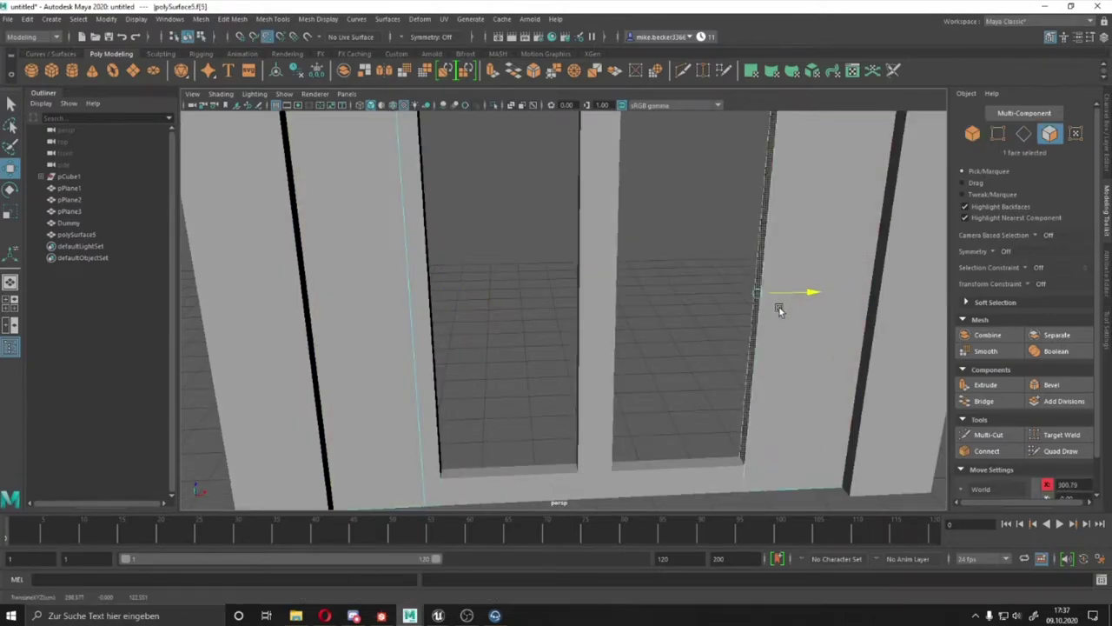
- Select and frame the top faces of the left door frame for repositioning
key("F8")
key("f")
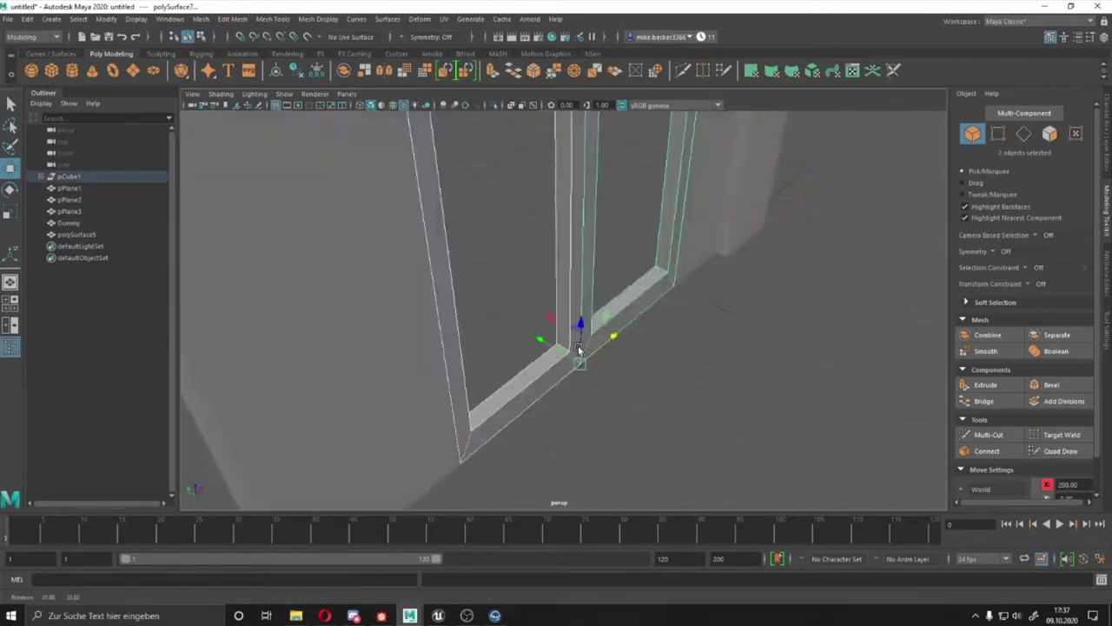
mouse_move(578, 345)
left_mouse_down("alt")
mouse_move(541, 365)
mouse_move(445, 342)
mouse_move(481, 363)
left_mouse_up("alt")
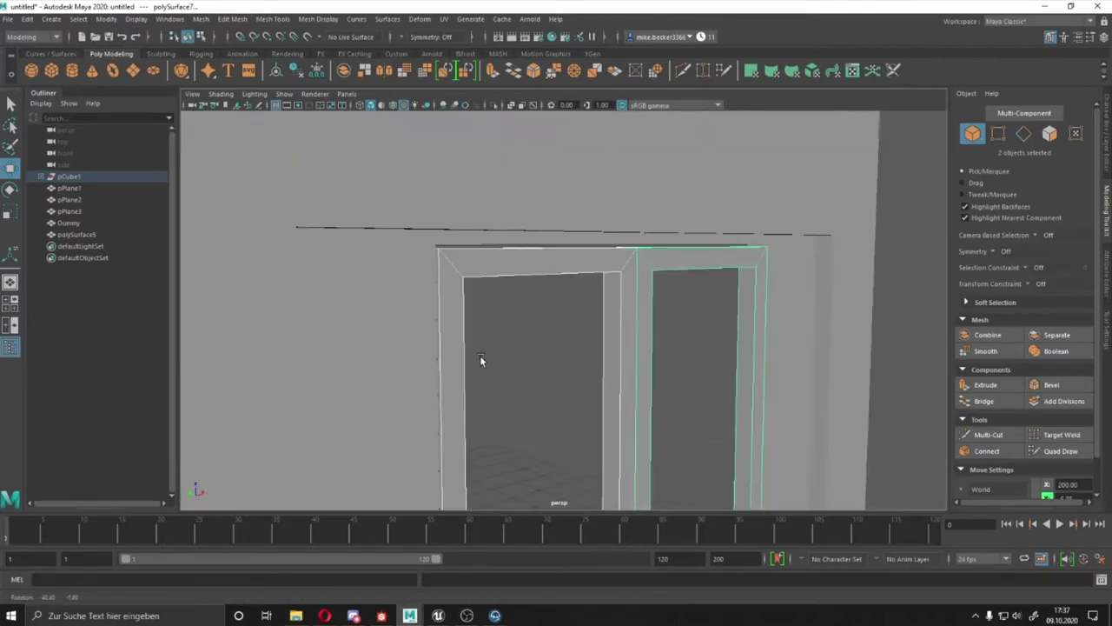
scroll(759, 293, "up", 2)
left_click_drag(759, 293, 744, 215, "alt")
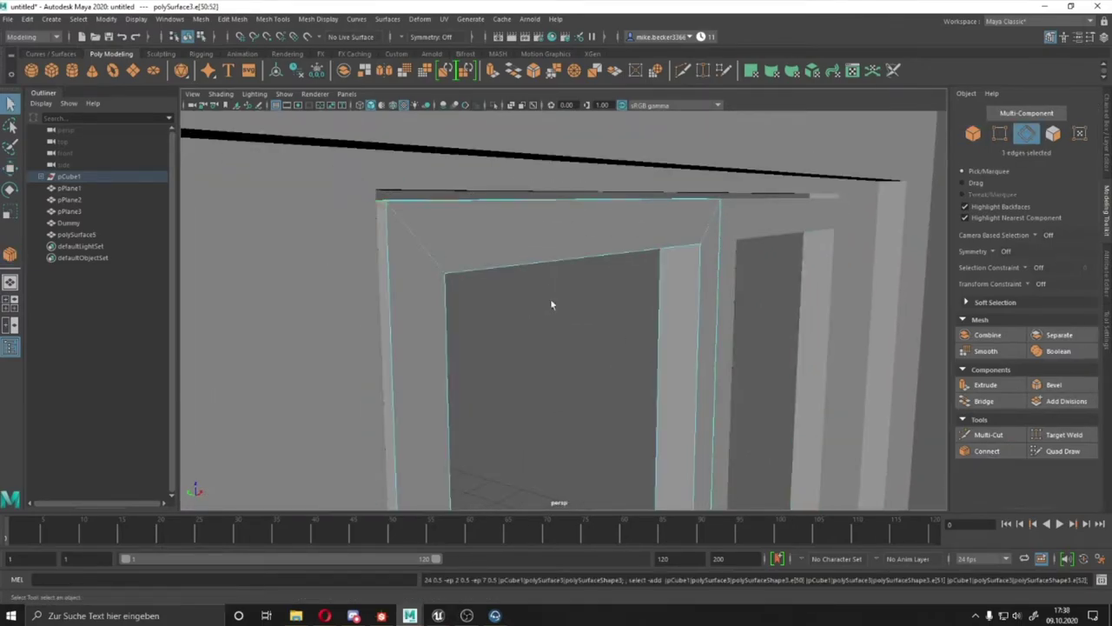
key("w")
scroll(544, 474, "down", 5)
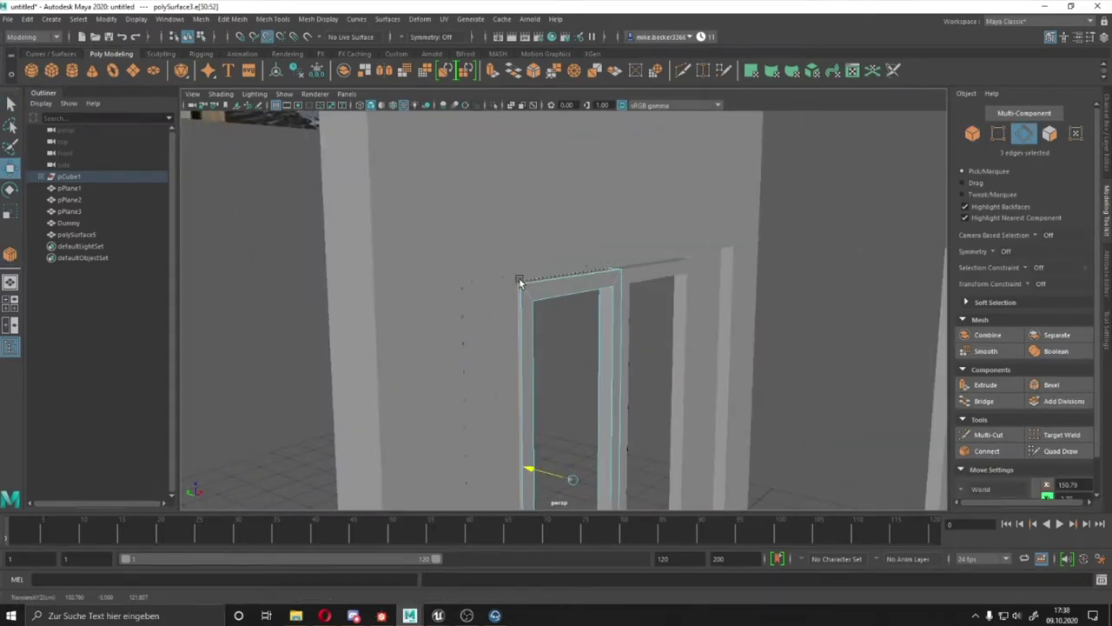
left_click_drag(519, 282, 510, 296, "alt")
left_click(668, 217)
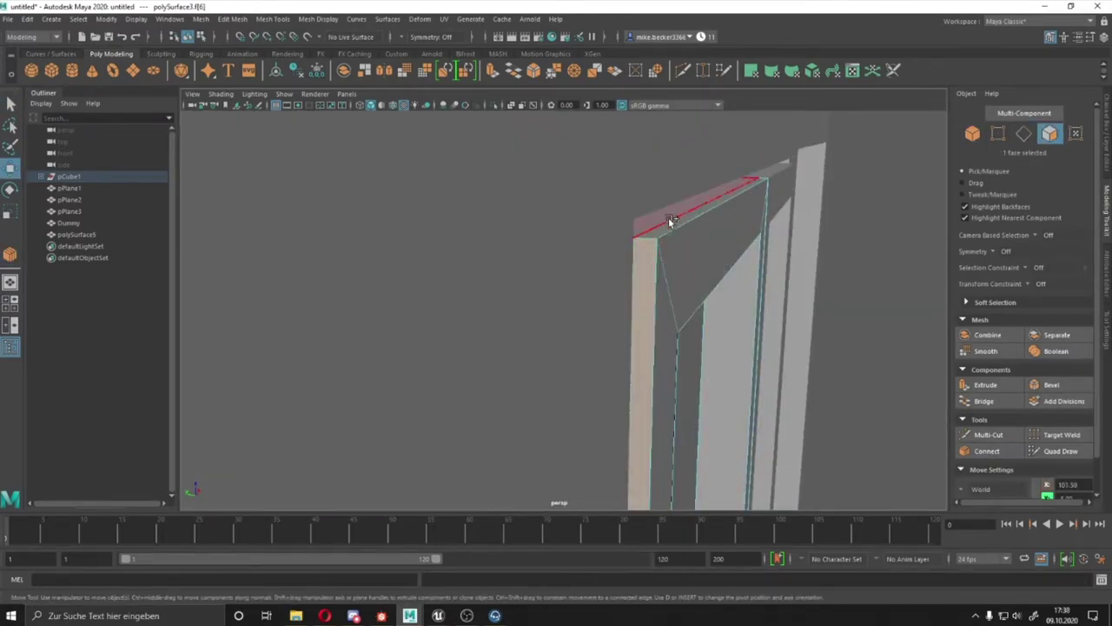
key("f")
scroll(649, 244, "down", 5)
- Reselect the door frame and select the vertices across its top
mouse_move(603, 360)
left_mouse_down("alt")
mouse_move(499, 248)
mouse_move(489, 307)
mouse_move(543, 339)
left_mouse_up("alt")
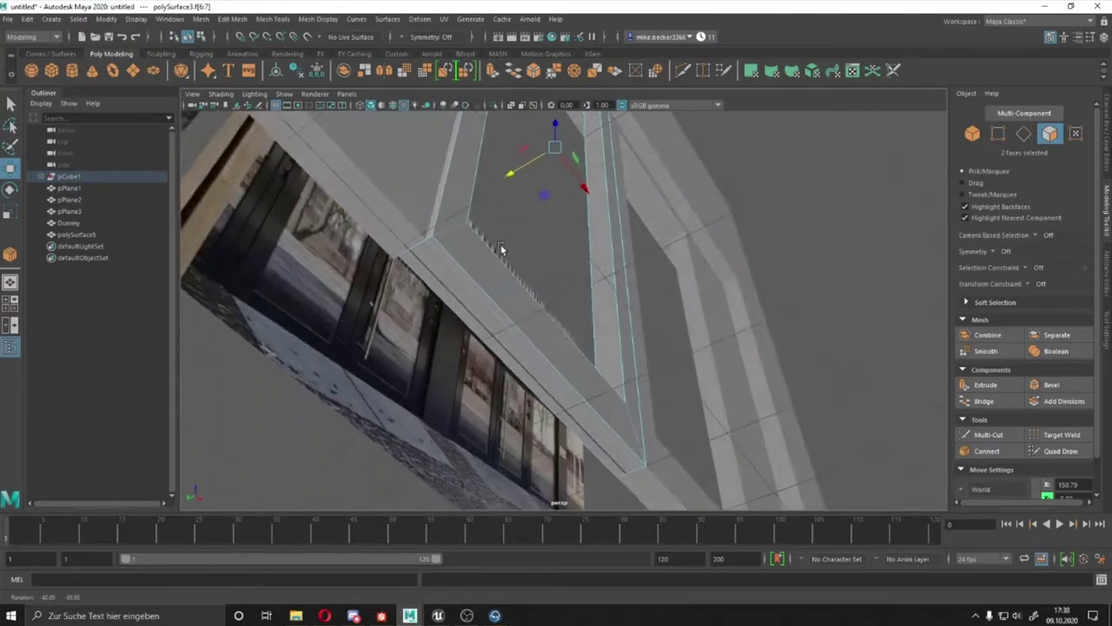
scroll(631, 342, "down", 5)
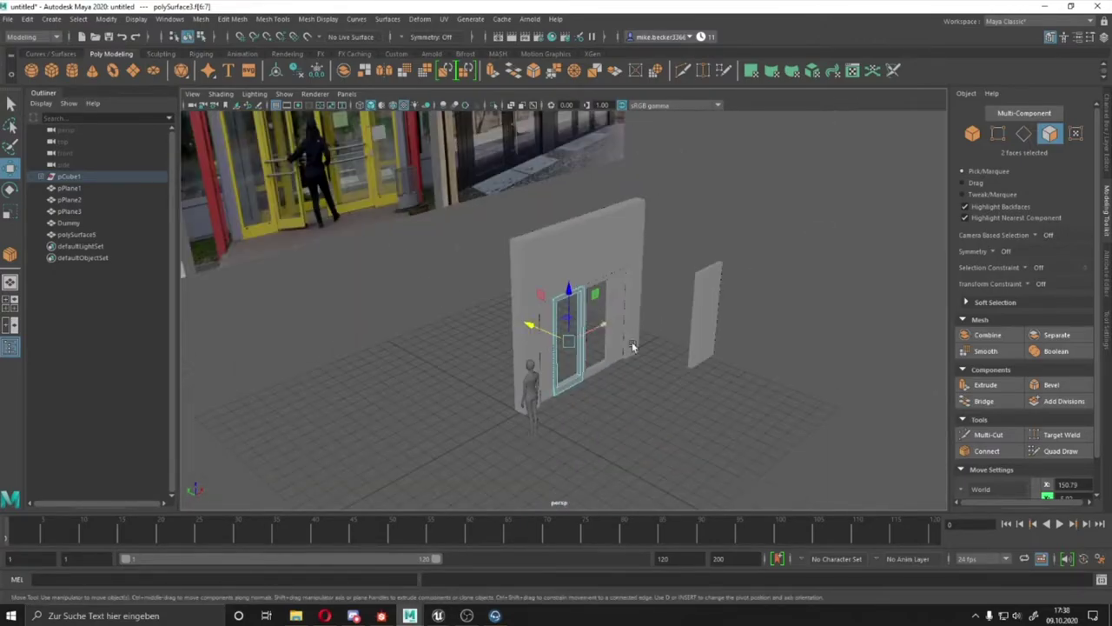
left_click_drag(631, 341, 578, 361, "alt")
scroll(577, 361, "up", 3)
scroll(410, 295, "down", 4)
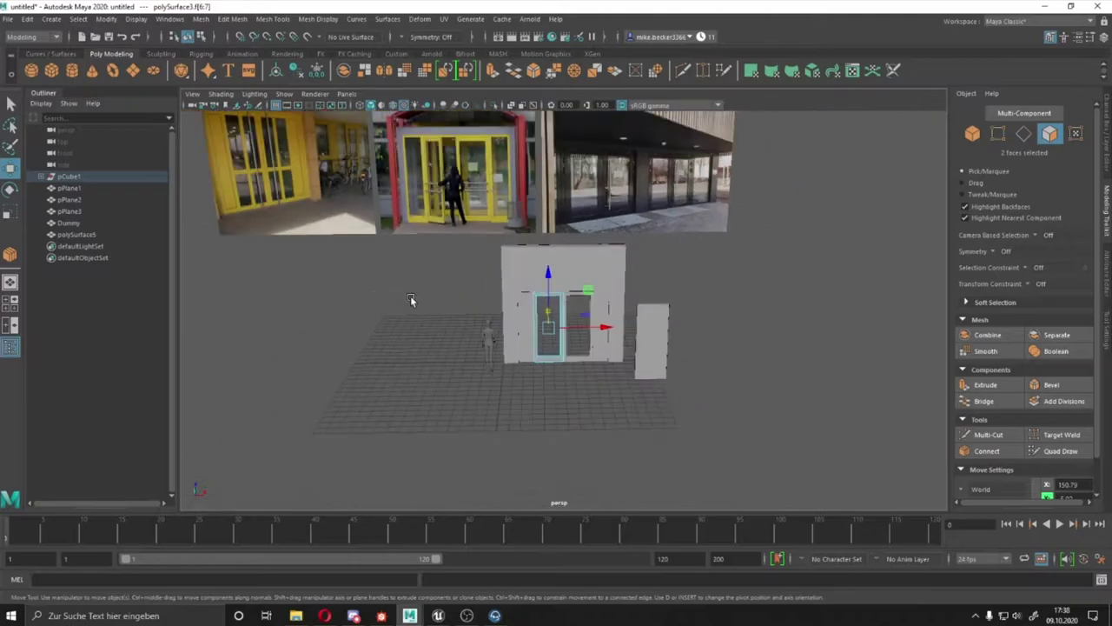
scroll(412, 301, "up", 5)
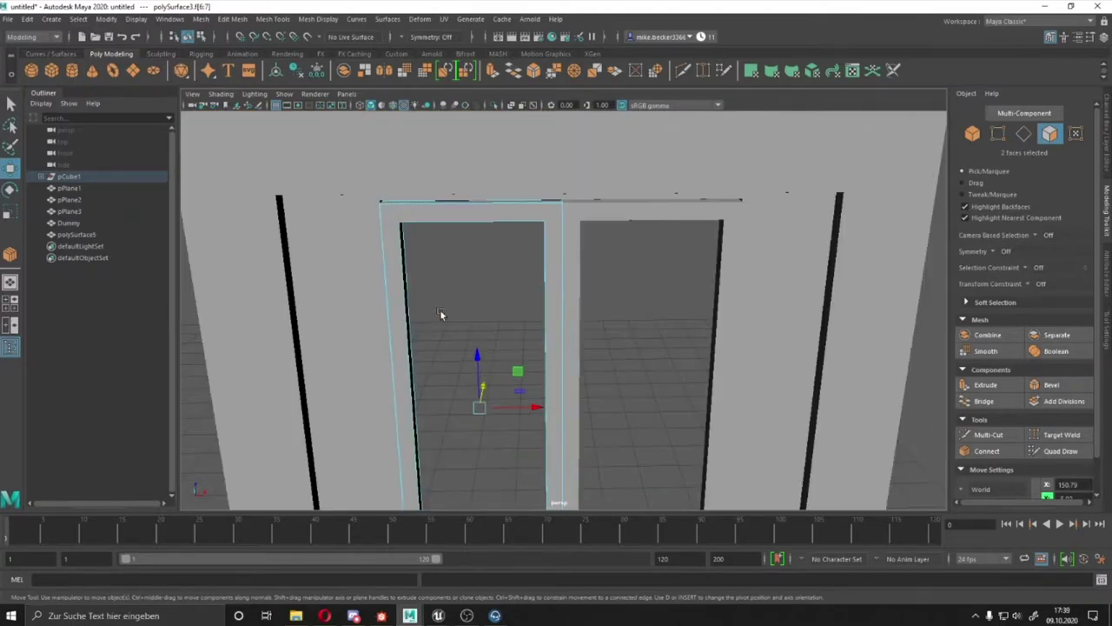
left_click(521, 248)
mouse_move(441, 313)
left_mouse_down("alt")
mouse_move(521, 249)
mouse_move(553, 405)
left_mouse_up("alt")
scroll(552, 405, "up", 4)
scroll(554, 336, "up", 2)
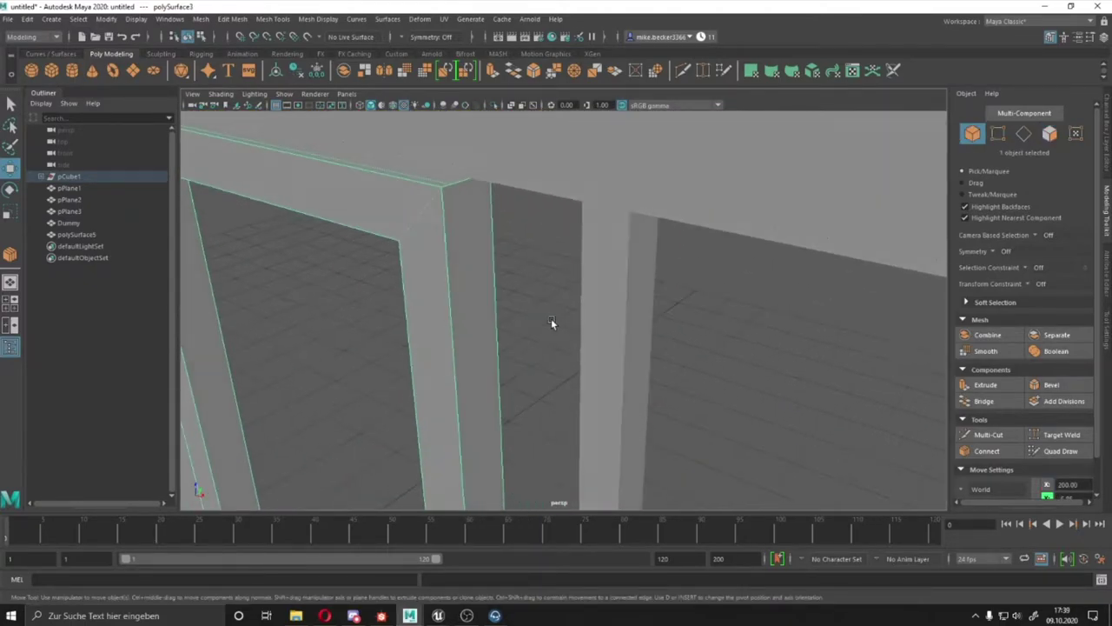
mouse_move(551, 322)
left_mouse_down("alt")
mouse_move(578, 251)
mouse_move(472, 269)
left_mouse_up("alt")
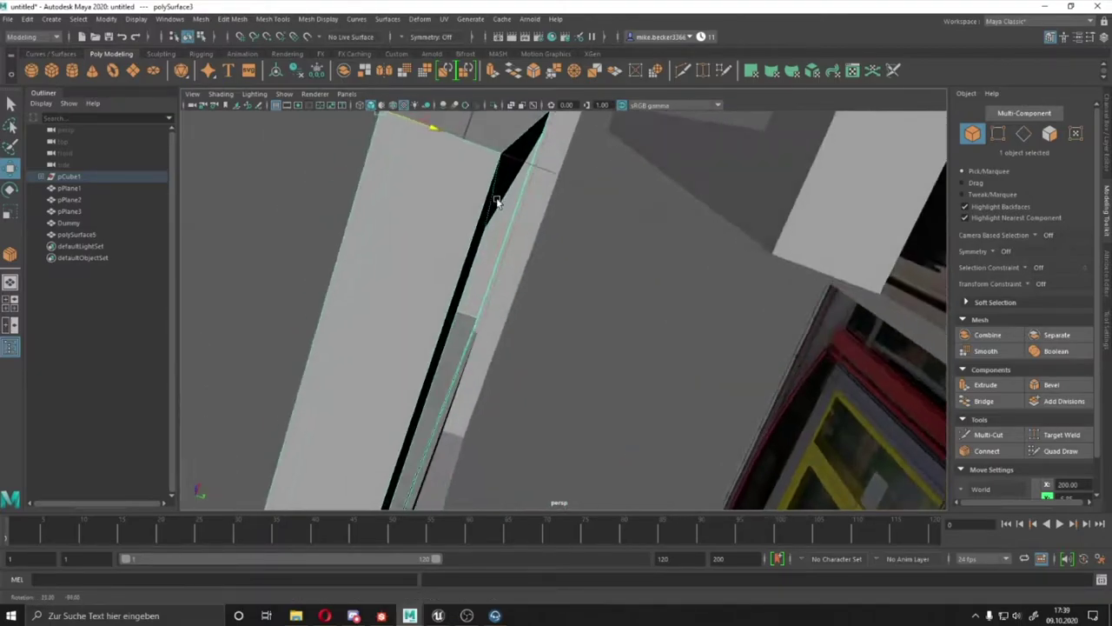
scroll(472, 268, "down", 3)
key("F9")
right_click_drag(588, 223, 600, 261, "shift")
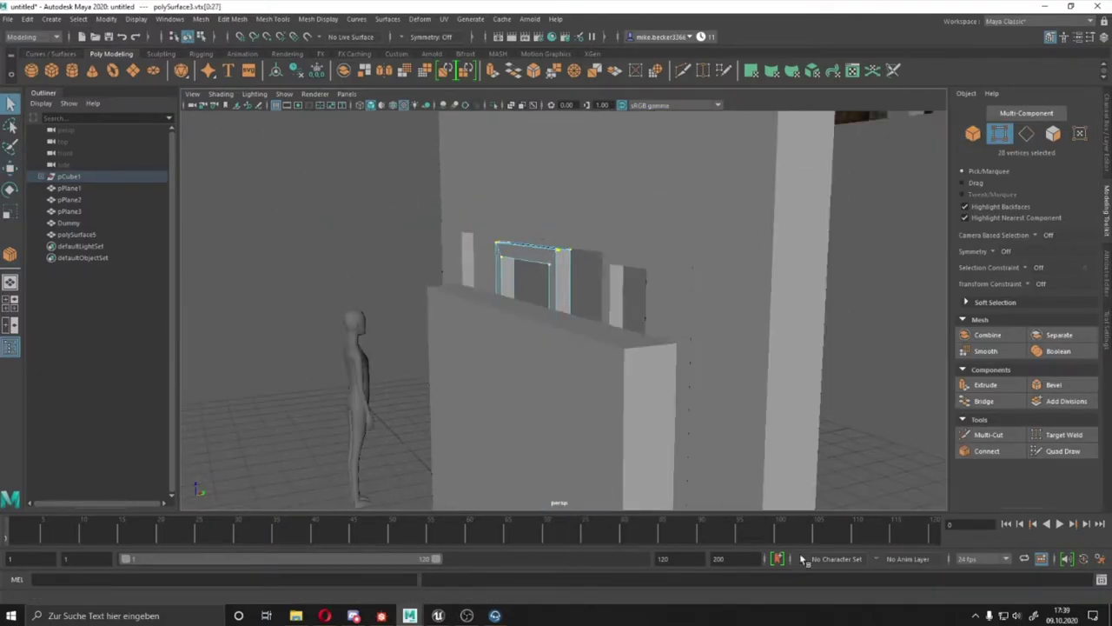
- Try Merge to Center on the top vertices, undo it, and pick a frame-top corner vertex
left_click(232, 19)
key("ctrl+z")
key("F10")
left_click_drag(752, 315, 614, 165, "alt")
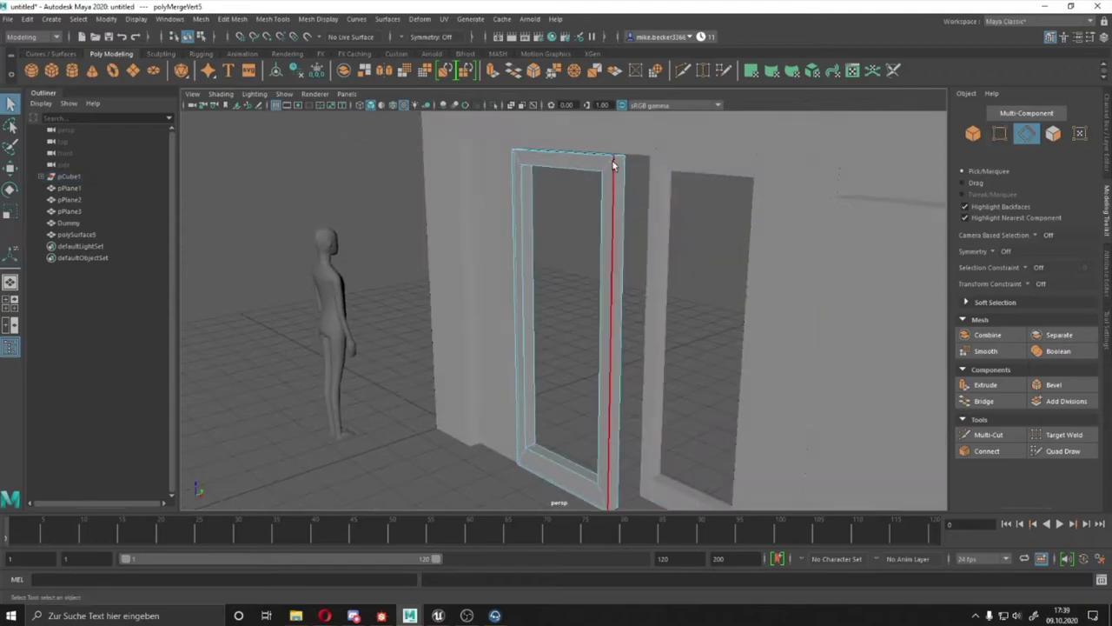
right_click_drag(591, 213, 599, 211)
left_click_drag(625, 161, 695, 348, "alt")
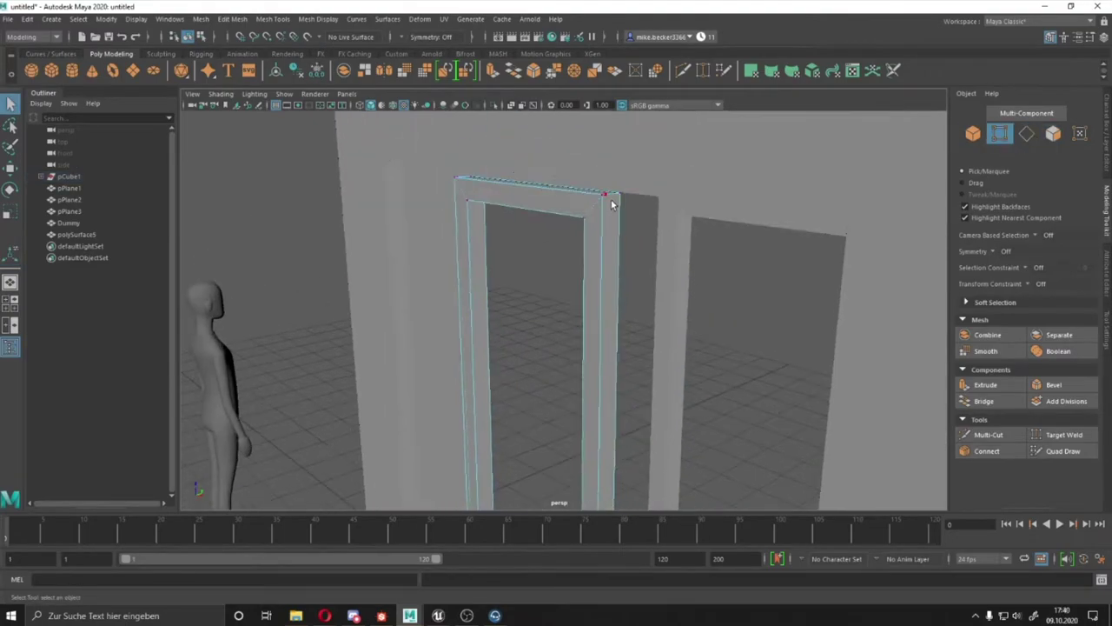
left_click(576, 375)
key("q")
- Split the frame's upper part with a new connecting edge
left_click_drag(608, 304, 678, 295, "alt")
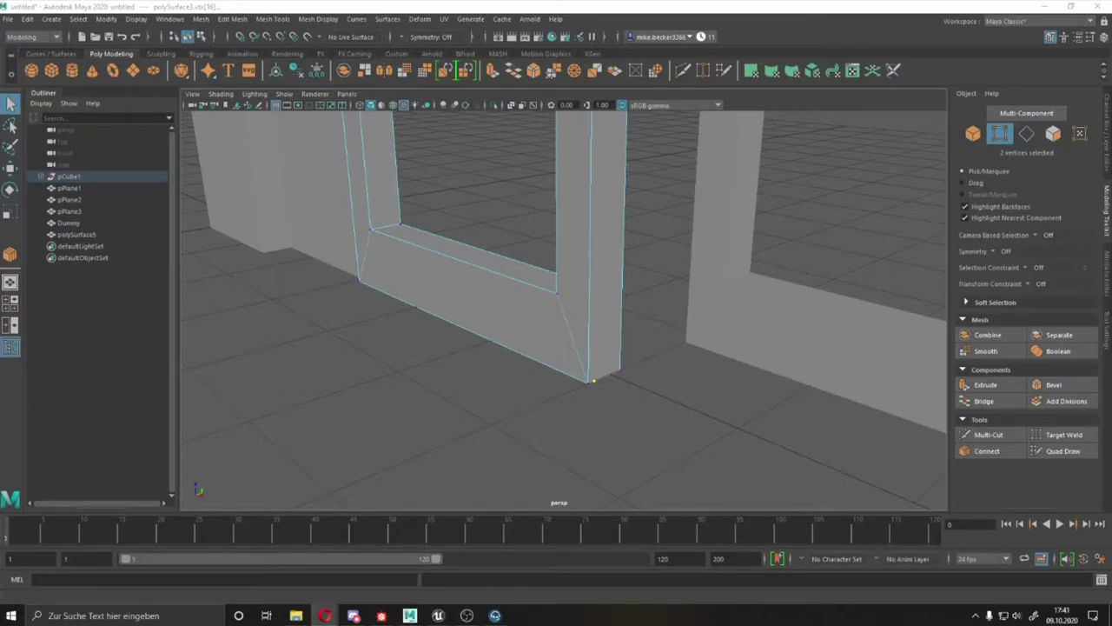
left_click_drag(561, 285, 496, 404, "alt")
right_click_drag(496, 404, 521, 365, "shift")
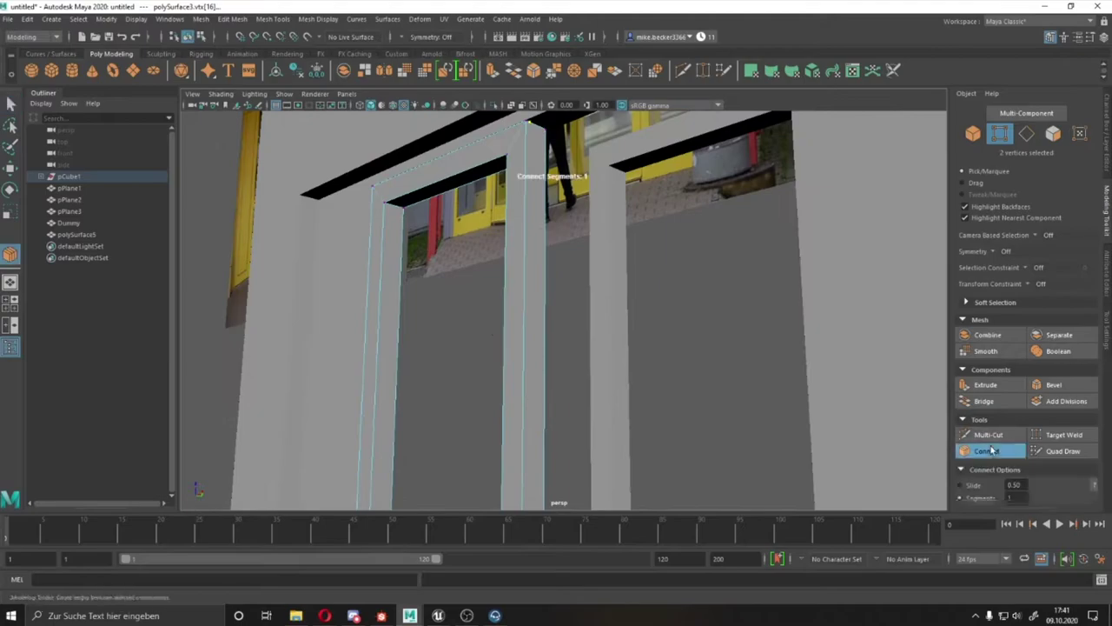
left_click_drag(551, 179, 541, 311, "alt")
- Bridge the open gap across the frame's border edges
middle_click_drag(541, 309, 567, 269, "alt")
right_click_drag(700, 515, 541, 360, "shift")
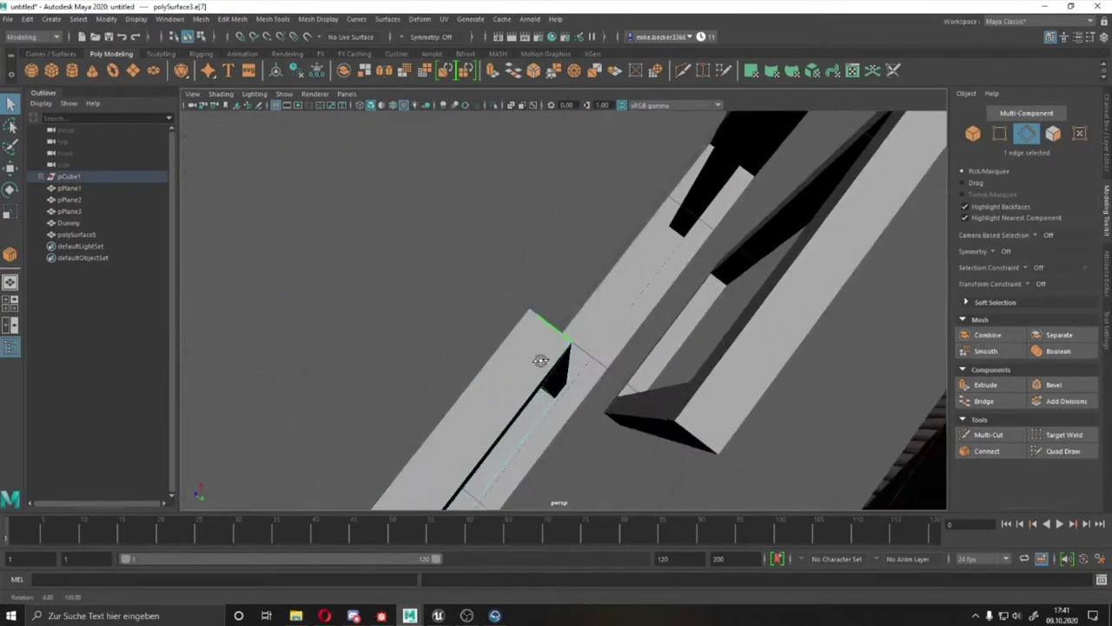
left_click_drag(541, 359, 552, 412, "alt")
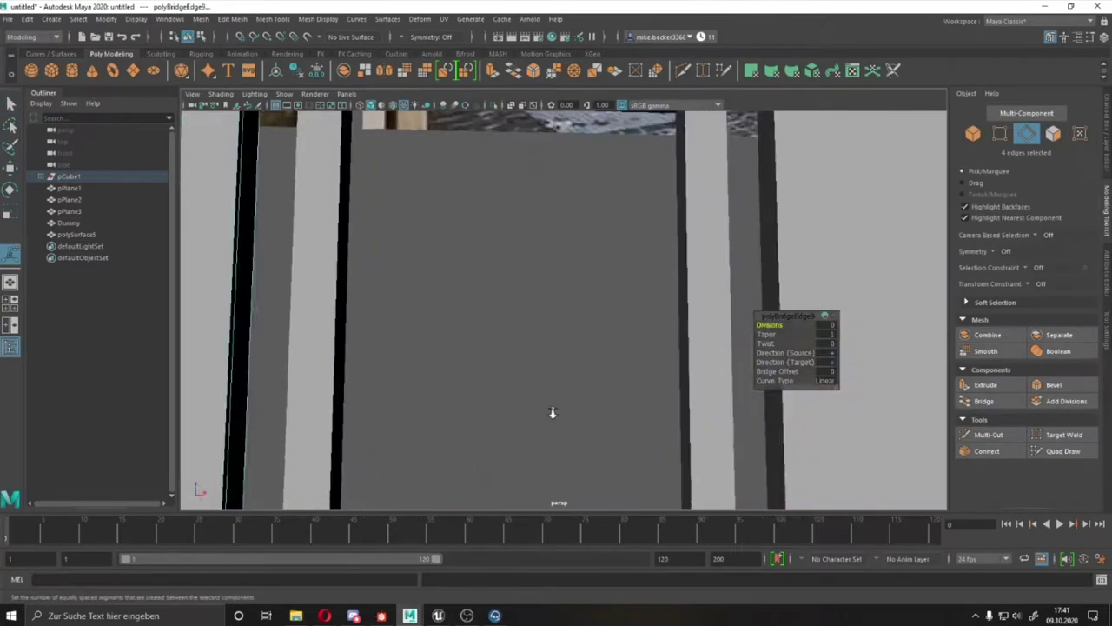
right_click_drag(552, 412, 531, 392, "alt")
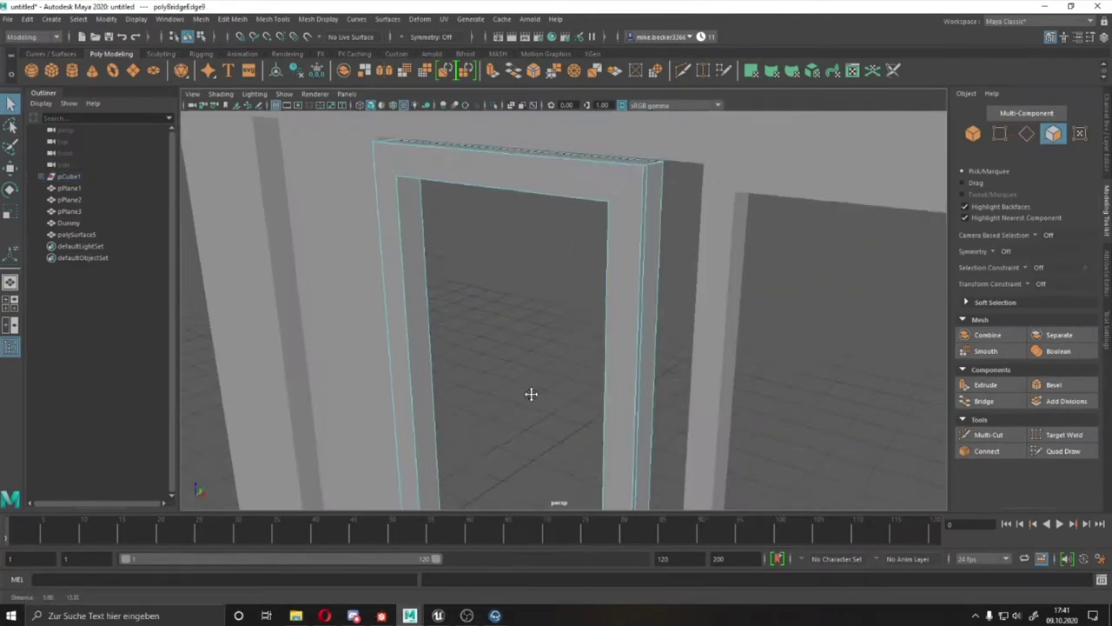
left_click_drag(531, 392, 640, 179, "alt")
- Extrude four door-frame faces with Thickness 1.5
key("F11")
mouse_move(859, 125)
left_mouse_down("alt")
mouse_move(558, 280)
mouse_move(599, 330)
mouse_move(571, 382)
left_mouse_up("alt")
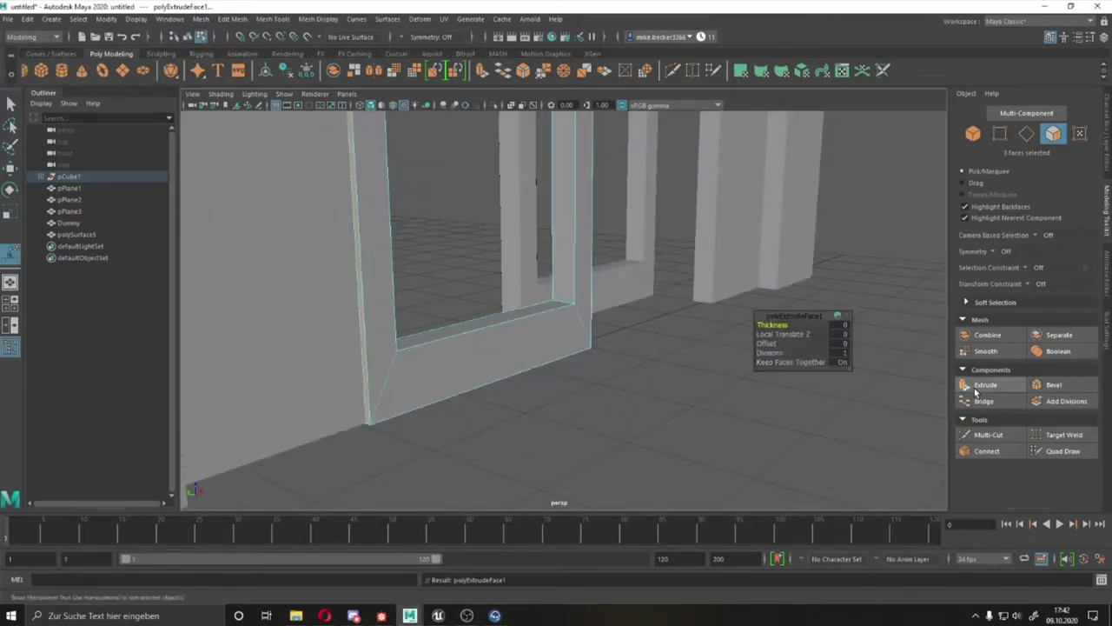
mouse_move(782, 331)
left_mouse_down("alt")
mouse_move(663, 293)
mouse_move(581, 298)
mouse_move(521, 367)
mouse_move(640, 337)
mouse_move(591, 400)
mouse_move(609, 434)
left_mouse_up("alt")
right_click_drag(608, 435, 618, 456, "alt")
scroll(575, 417, "up", 5)
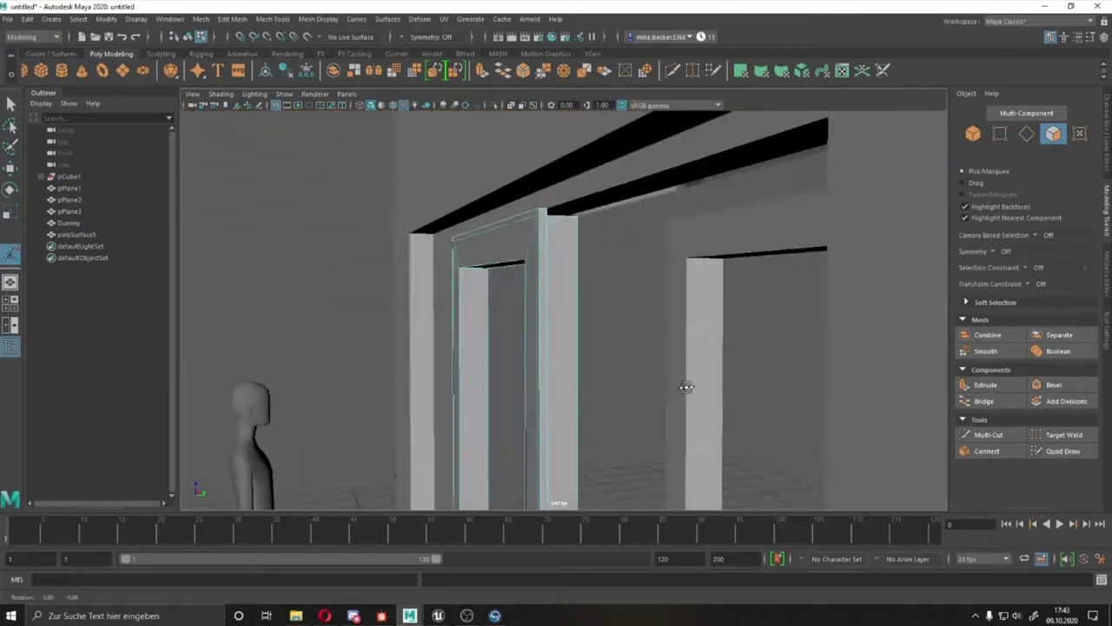
left_click_drag(574, 417, 576, 266, "alt")
- Inspect the pillar's top face, then select the polySurface3 door frame
left_click(581, 158)
key("w")
mouse_move(579, 158)
left_mouse_down("alt")
mouse_move(549, 286)
mouse_move(468, 302)
mouse_move(486, 318)
mouse_move(633, 339)
mouse_move(416, 358)
mouse_move(546, 310)
mouse_move(521, 330)
mouse_move(412, 359)
mouse_move(543, 328)
mouse_move(690, 323)
mouse_move(631, 337)
left_mouse_up("alt")
key("F8")
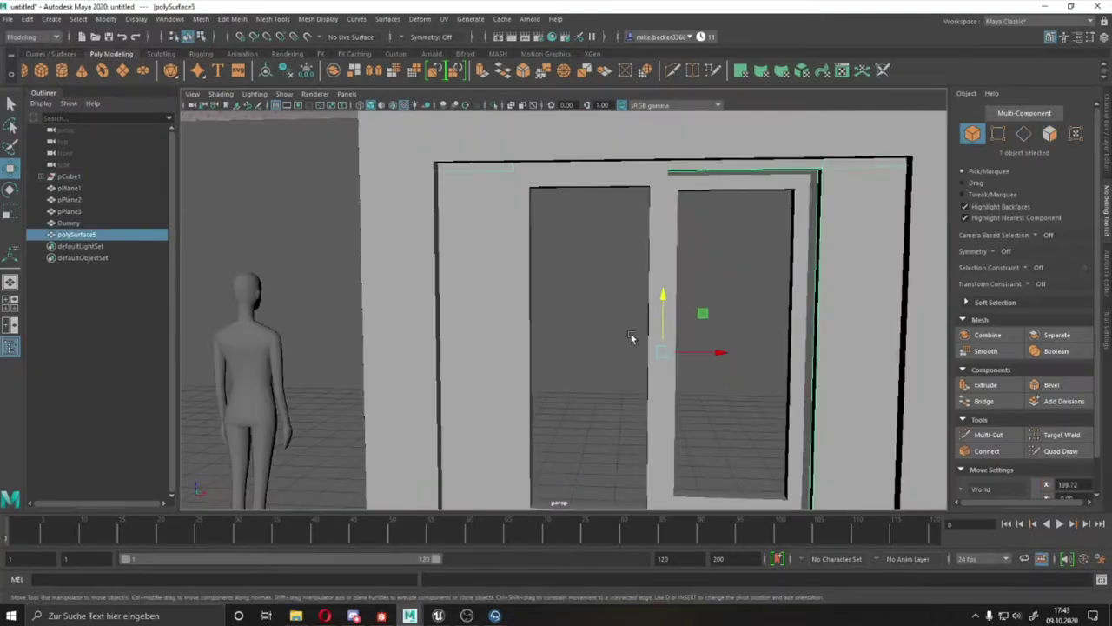
mouse_move(728, 294)
left_mouse_down("alt")
mouse_move(444, 325)
mouse_move(554, 317)
mouse_move(501, 347)
mouse_move(666, 336)
mouse_move(553, 310)
left_mouse_up("alt")
left_click(553, 316)
scroll(666, 335, "down", 3)
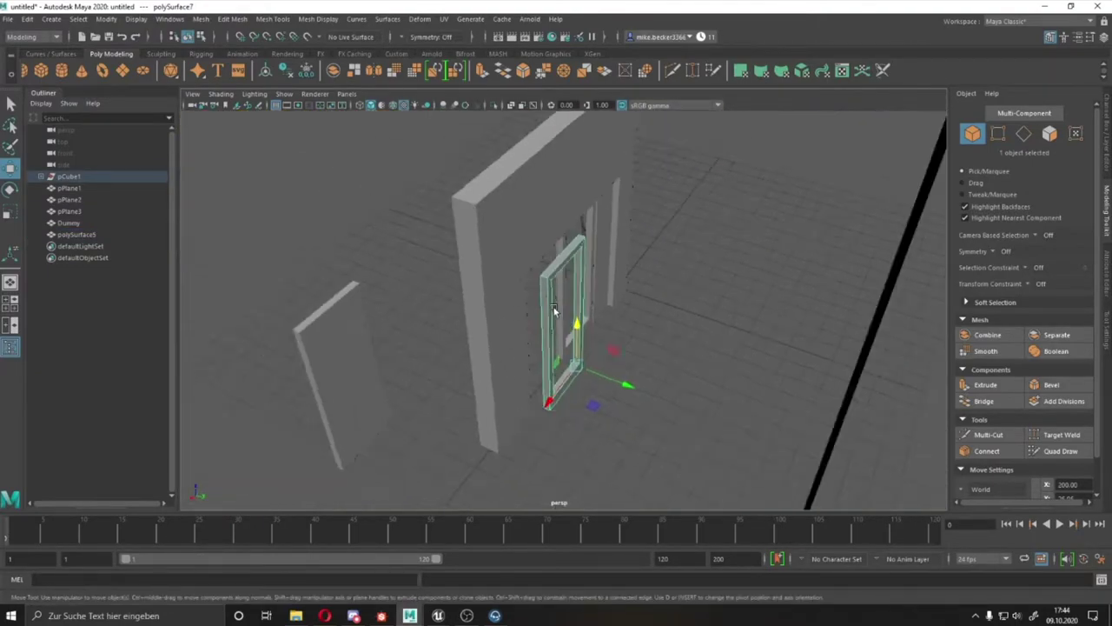
scroll(608, 330, "up", 5)
- Weld the stray vertices at the door frame's bottom corner edges
mouse_move(695, 359)
left_mouse_down("alt")
mouse_move(566, 397)
mouse_move(626, 249)
mouse_move(554, 328)
mouse_move(602, 387)
left_mouse_up("alt")
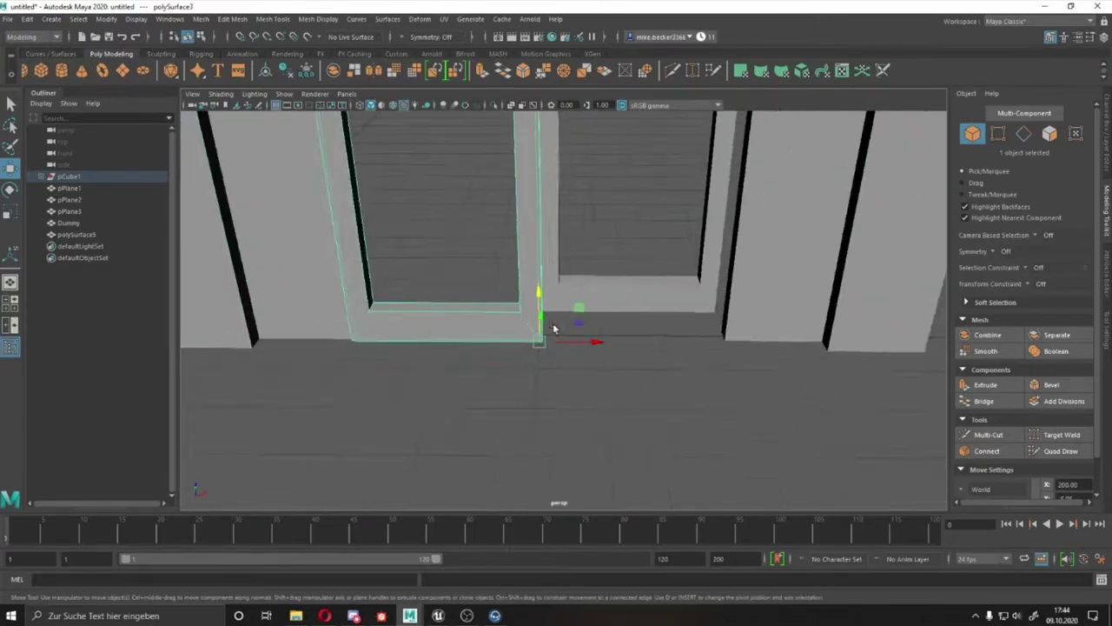
scroll(601, 387, "up", 3)
mouse_move(490, 400)
left_mouse_down("alt")
mouse_move(539, 362)
mouse_move(559, 386)
mouse_move(461, 325)
mouse_move(670, 292)
mouse_move(559, 272)
mouse_move(690, 382)
mouse_move(534, 291)
left_mouse_up("alt")
key("F10")
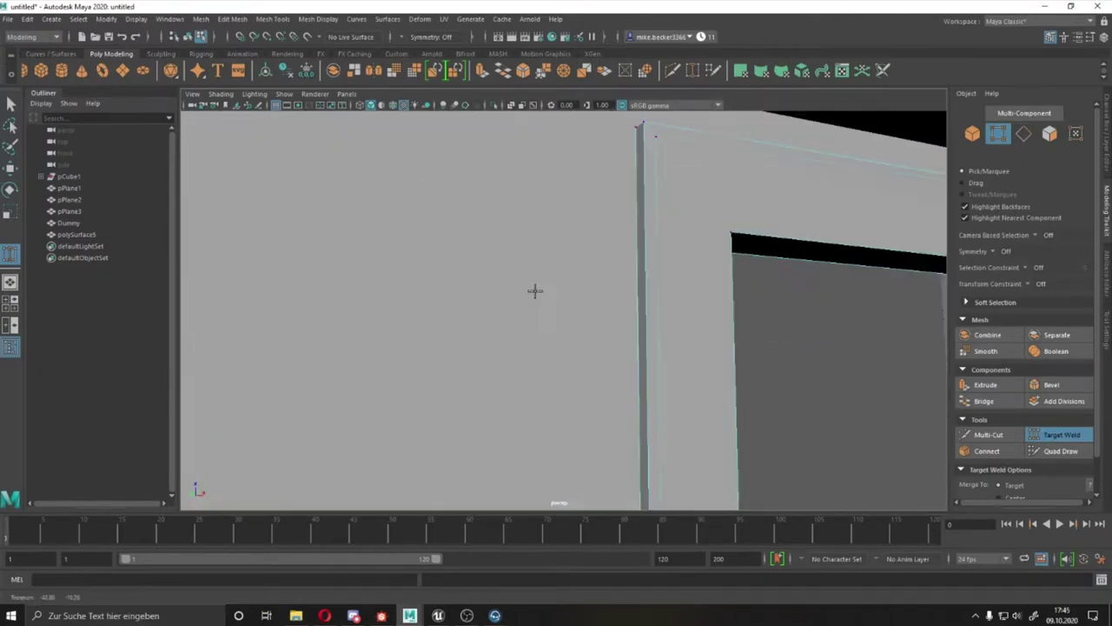
mouse_move(706, 159)
left_mouse_down("alt")
mouse_move(576, 174)
mouse_move(479, 440)
mouse_move(467, 357)
mouse_move(442, 379)
mouse_move(400, 251)
left_mouse_up("alt")
left_click_drag(638, 283, 449, 364, "alt")
key("q")
scroll(449, 364, "down", 5)
- Select the frame's edges, then select the pCube1 frame and snap its pivot to the bottom corner
right_click_drag(373, 275, 498, 208)
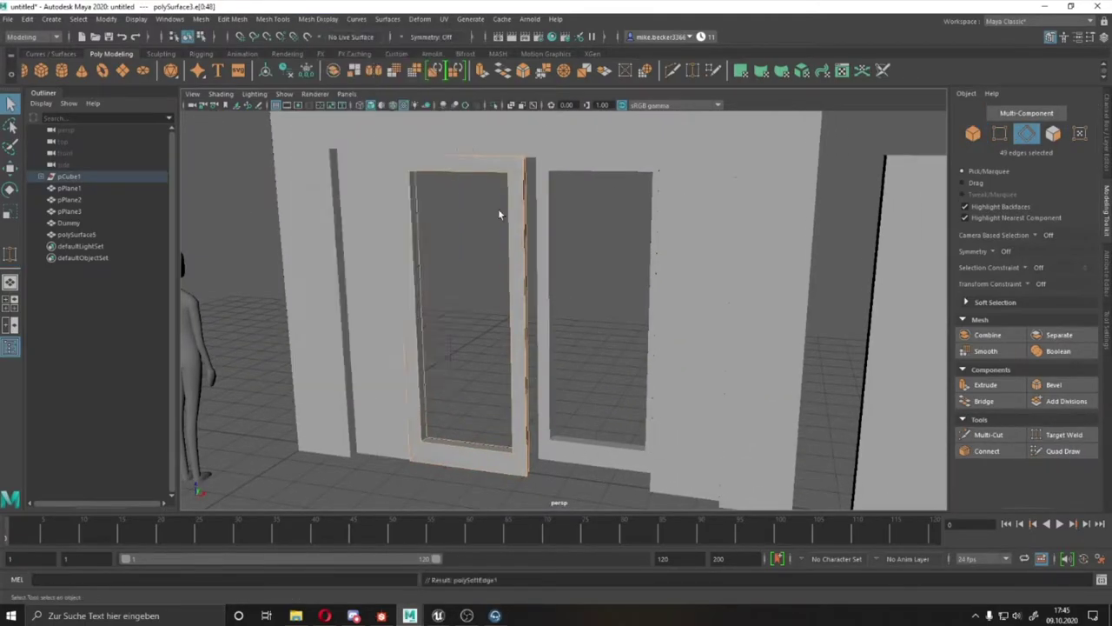
mouse_move(498, 208)
left_mouse_down("alt")
mouse_move(565, 223)
mouse_move(608, 182)
mouse_move(444, 149)
mouse_move(467, 217)
mouse_move(456, 270)
mouse_move(469, 307)
mouse_move(402, 320)
mouse_move(552, 300)
left_mouse_up("alt")
left_click(464, 243)
left_click(580, 317)
key("w")
mouse_move(615, 326)
left_mouse_down("alt")
mouse_move(378, 374)
mouse_move(893, 324)
mouse_move(678, 313)
mouse_move(516, 359)
mouse_move(535, 345)
mouse_move(752, 350)
mouse_move(628, 390)
mouse_move(620, 446)
left_mouse_up("alt")
key("d")
- Select the frame's face loop and the border edges along its open side
key("F11")
double_click(621, 447)
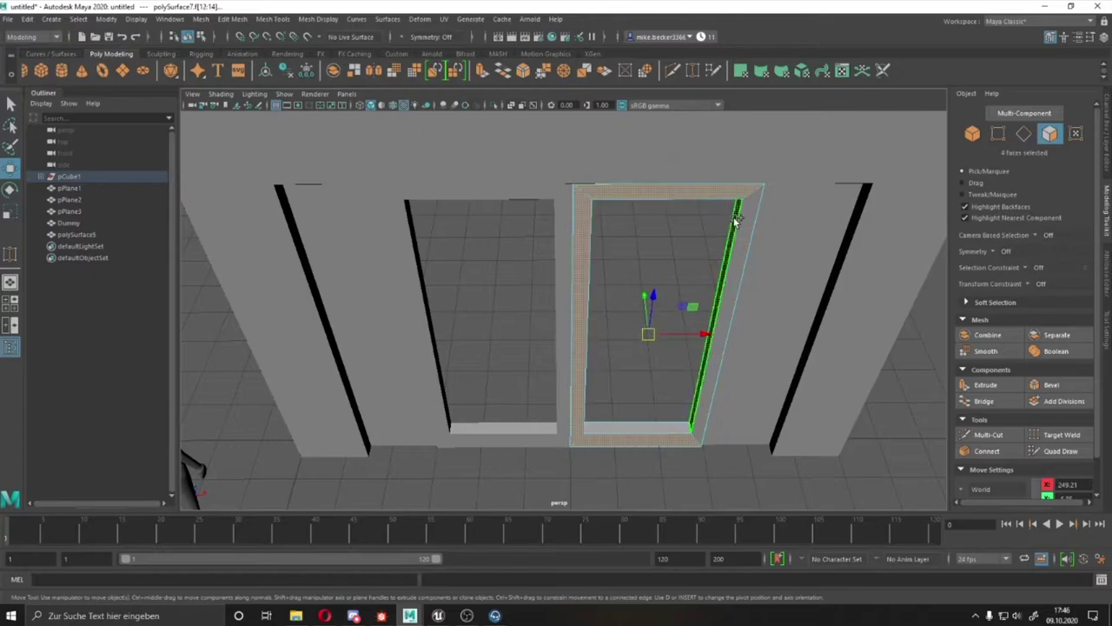
mouse_move(667, 341)
left_mouse_down("alt")
mouse_move(570, 318)
mouse_move(559, 372)
mouse_move(716, 347)
mouse_move(527, 235)
mouse_move(531, 260)
left_mouse_up("alt")
right_click_drag(525, 244, 522, 200)
mouse_move(521, 199)
left_mouse_down("alt")
mouse_move(531, 368)
mouse_move(623, 374)
mouse_move(535, 375)
mouse_move(504, 477)
left_mouse_up("alt")
left_click(531, 367)
left_click(987, 450)
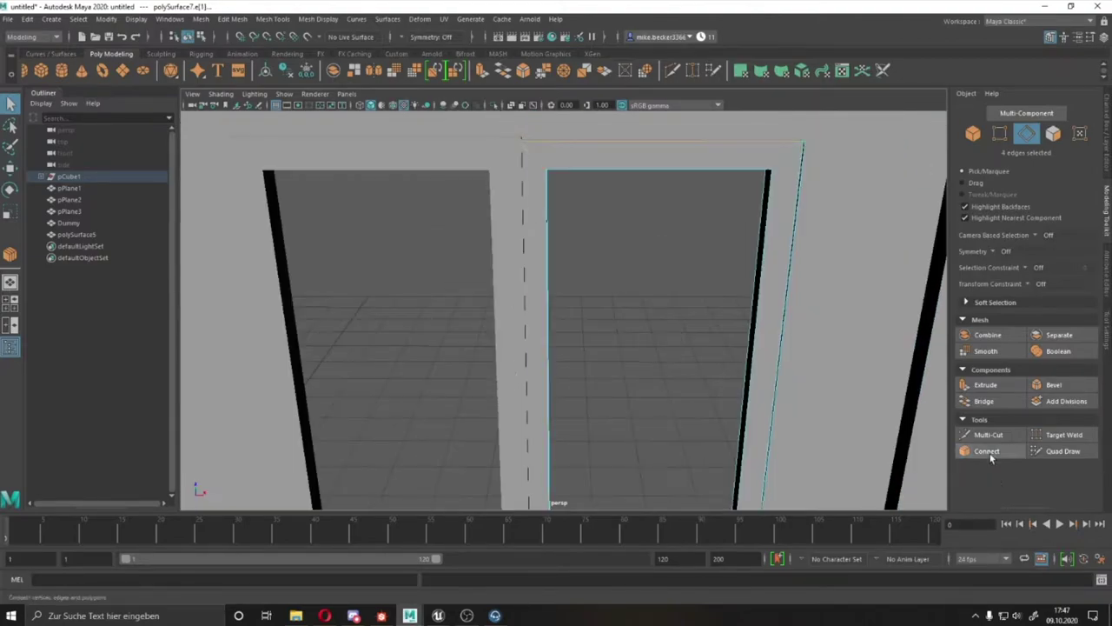
mouse_move(751, 347)
right_mouse_down("alt")
mouse_move(750, 318)
mouse_move(796, 223)
right_mouse_up("alt")
- Bridge the open edges of the polySurface7 frame to close the gap with a new face
right_click(796, 222)
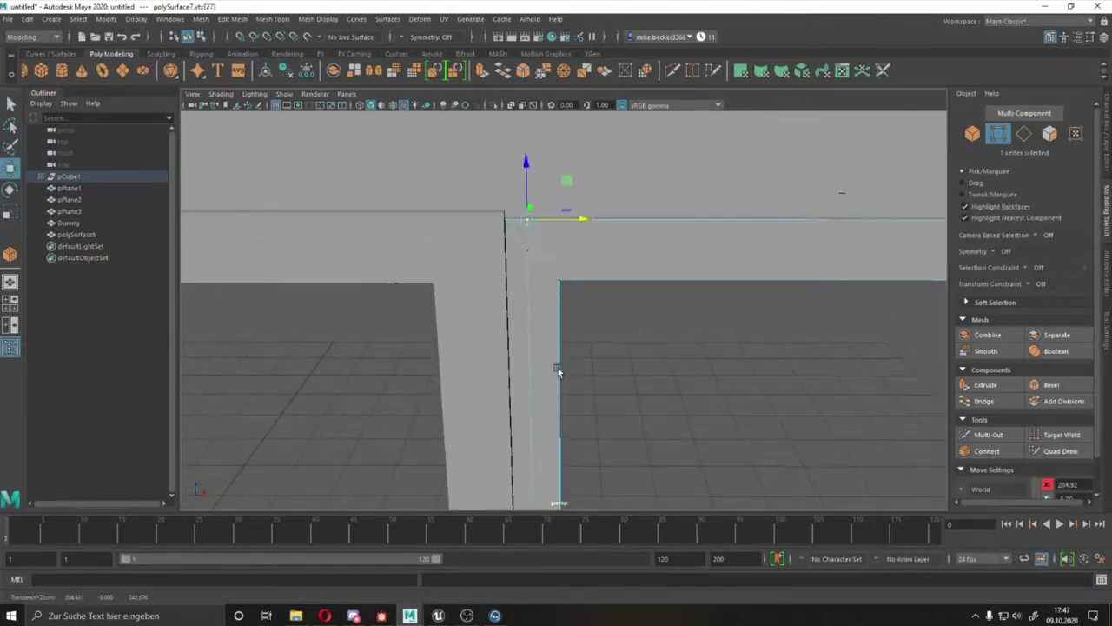
left_click_drag(558, 371, 732, 407, "alt")
left_click(732, 407)
mouse_move(537, 358)
left_mouse_down("alt")
mouse_move(550, 266)
mouse_move(539, 461)
mouse_move(472, 305)
left_mouse_up("alt")
key("ctrl+F11")
mouse_move(901, 285)
left_mouse_down("alt")
mouse_move(608, 303)
mouse_move(579, 332)
mouse_move(656, 278)
left_mouse_up("alt")
key("F10")
left_click(579, 333)
key("F11")
left_click(610, 323)
mouse_move(691, 240)
left_mouse_down("alt")
mouse_move(610, 323)
mouse_move(707, 310)
mouse_move(565, 365)
left_mouse_up("alt")
left_click(984, 400)
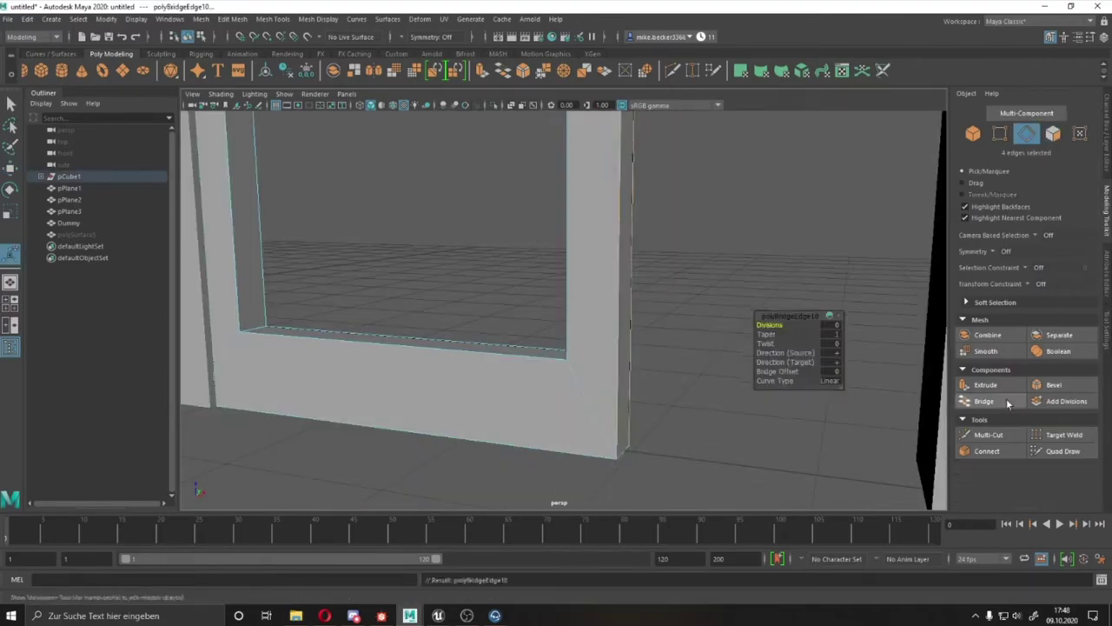
- Target Weld a loose vertex onto the frame corner
left_click_drag(756, 330, 401, 296, "alt")
right_click_drag(402, 295, 401, 323)
left_click_drag(400, 323, 934, 434, "alt")
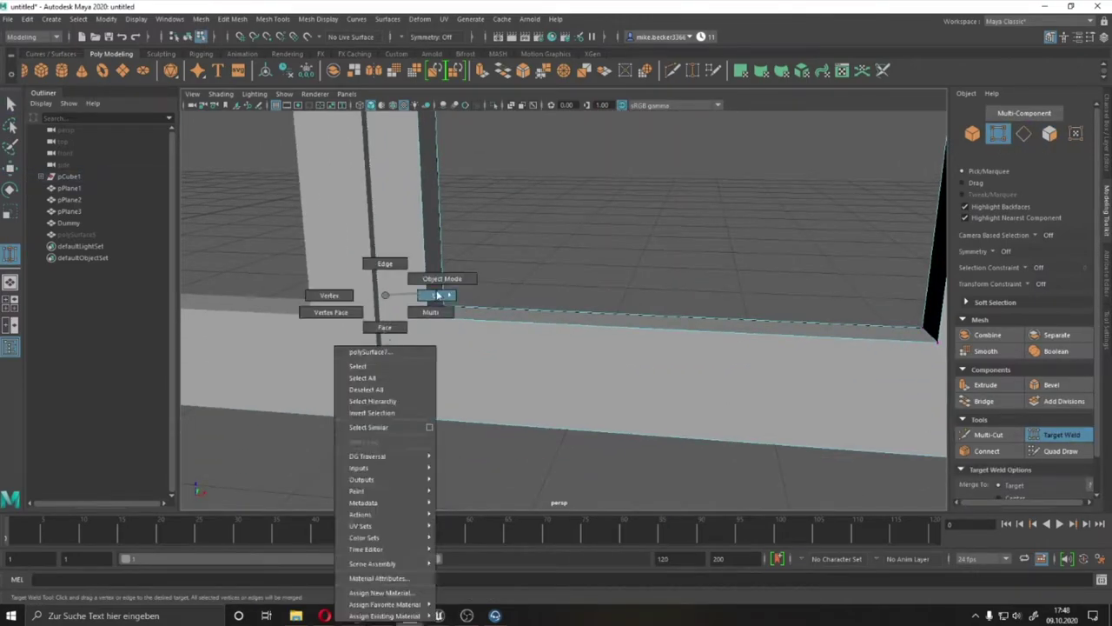
right_click_drag(385, 313, 365, 343)
left_click_drag(334, 388, 385, 293, "alt")
right_click_drag(385, 293, 385, 365)
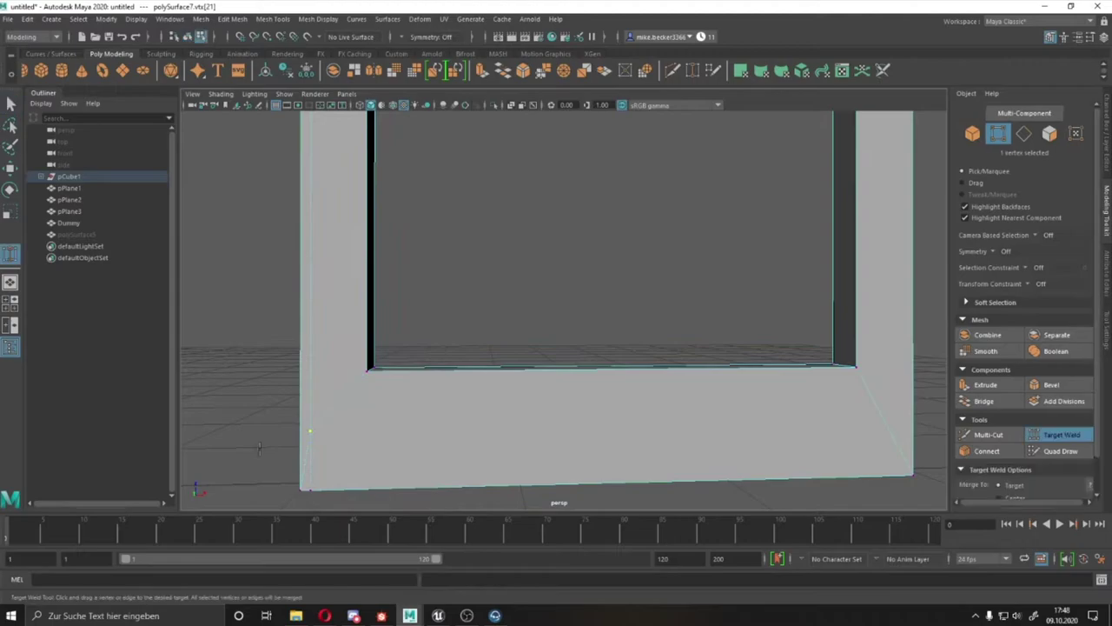
scroll(416, 183, "down", 2)
middle_click_drag(416, 260, 416, 183, "alt")
left_click_drag(417, 184, 571, 275, "alt")
- Frame polySurface5 and pPlane3 in the view to identify the split pieces
key("q")
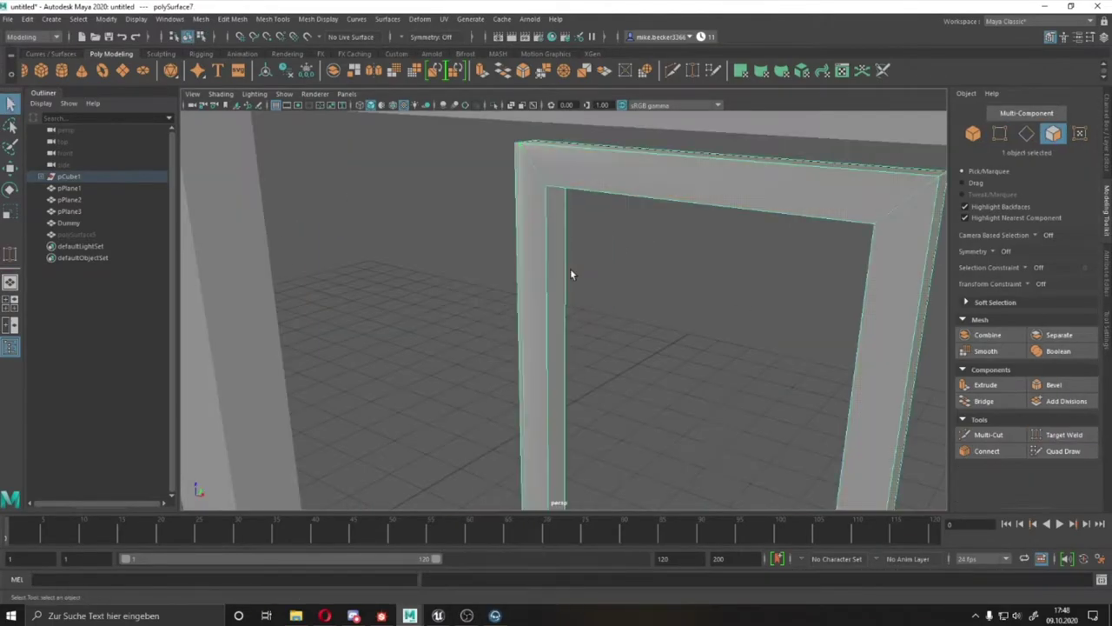
left_click(67, 233)
key("f")
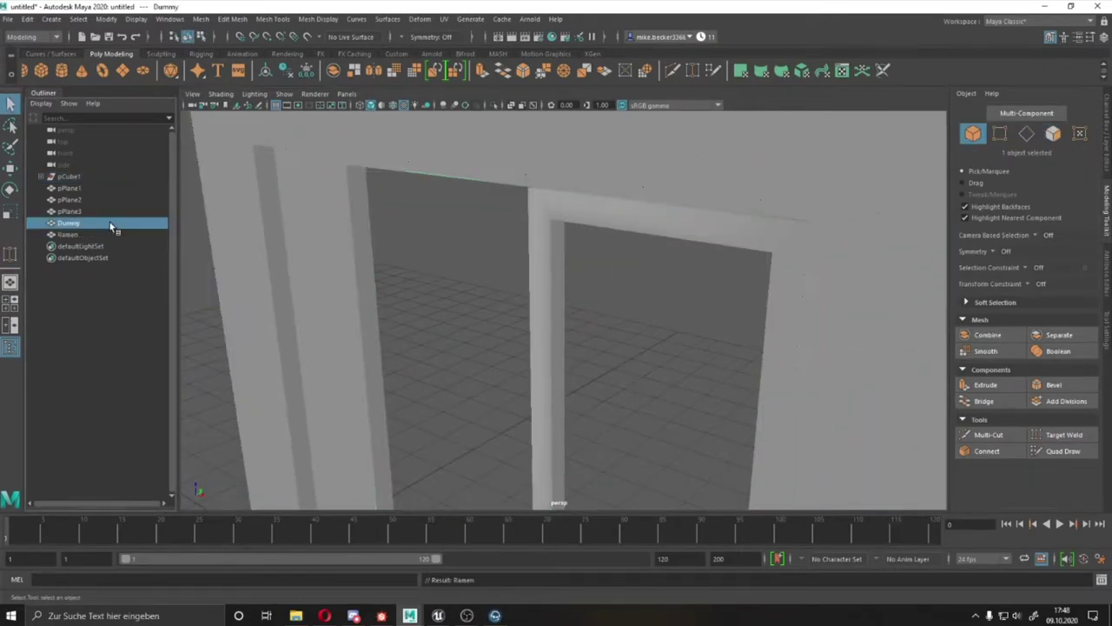
left_click(95, 211)
key("f")
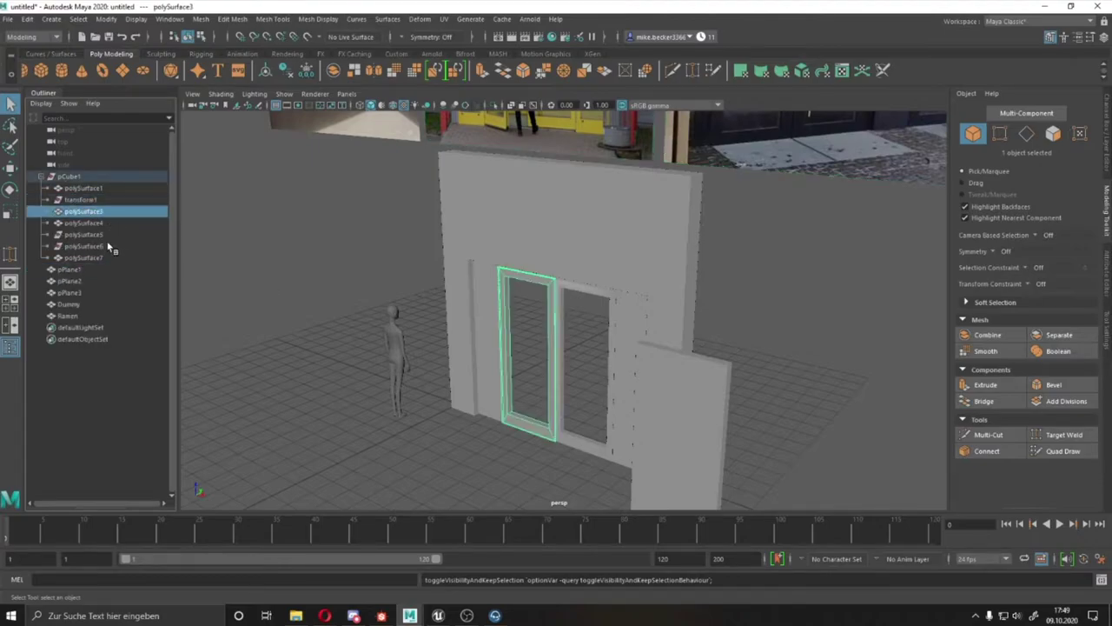
- Freeze the pieces, rename them Tür1, Tür2, Wand and Rahmen, and delete the empty pCube1 group
left_click(110, 250, "shift")
key("ctrl+z")
double_click(84, 188)
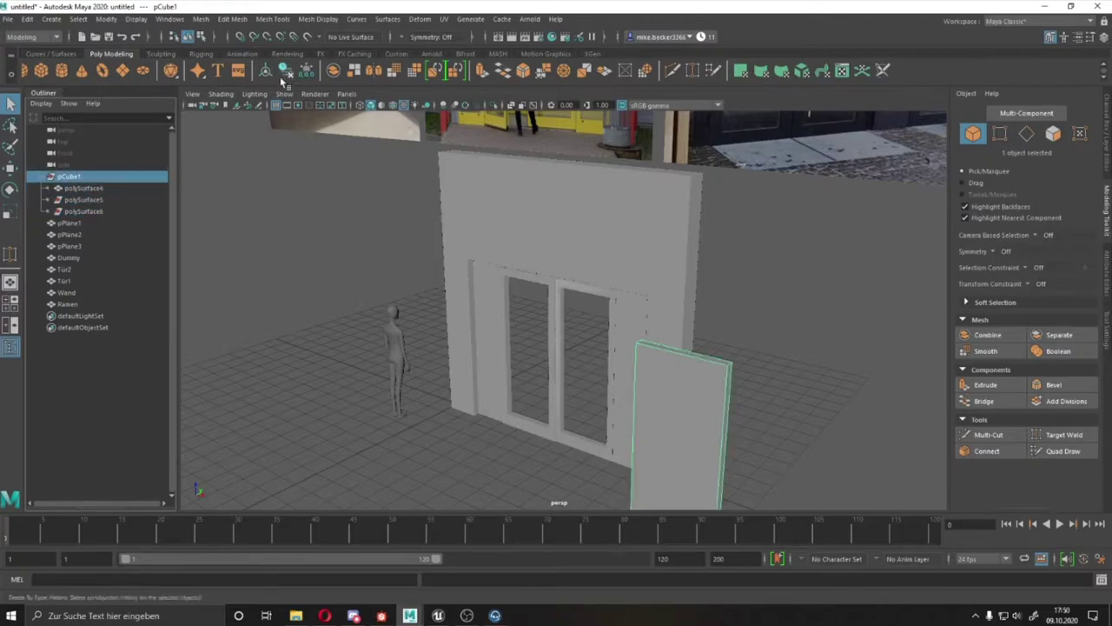
key("ctrl+z")
- Frame the Tür2 door and select an edge at its frame corner
key("f")
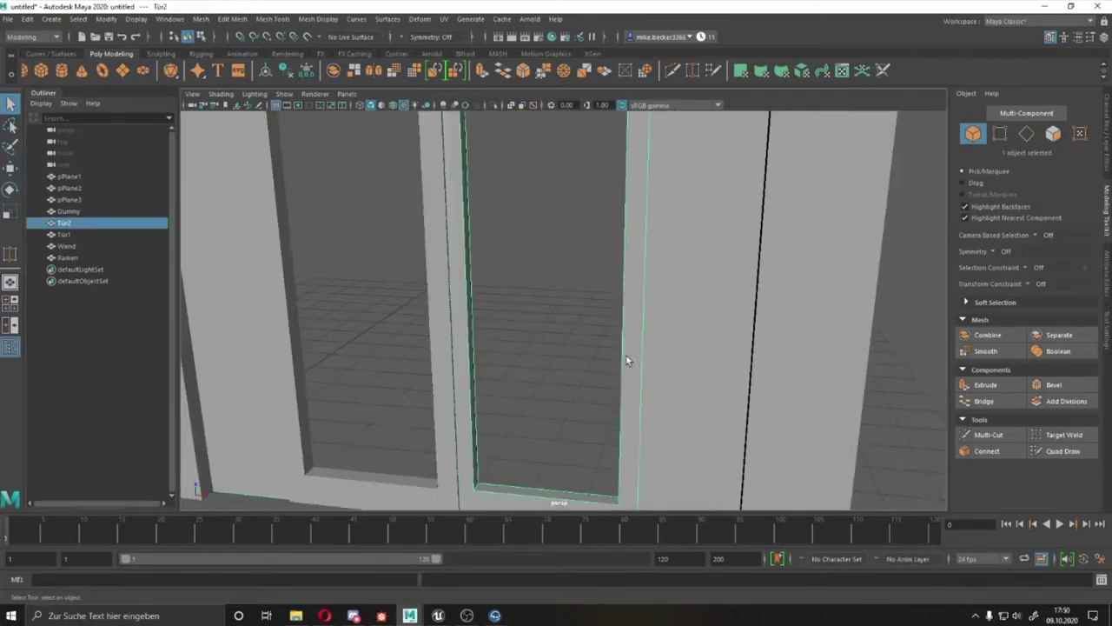
key("w")
mouse_move(465, 445)
left_mouse_down("alt")
mouse_move(491, 185)
mouse_move(495, 384)
mouse_move(479, 268)
mouse_move(402, 253)
mouse_move(496, 218)
mouse_move(634, 305)
mouse_move(750, 255)
mouse_move(552, 228)
mouse_move(392, 232)
left_mouse_up("alt")
key("ctrl+h")
key("F10")
left_click(666, 238)
mouse_move(665, 238)
left_mouse_down("alt")
mouse_move(499, 186)
mouse_move(937, 425)
left_mouse_up("alt")
- Connect the selected edges to cut a new edge into the Tür2 frame
mouse_move(223, 194)
left_mouse_down("alt")
mouse_move(500, 495)
mouse_move(565, 281)
mouse_move(537, 284)
left_mouse_up("alt")
left_click(272, 18)
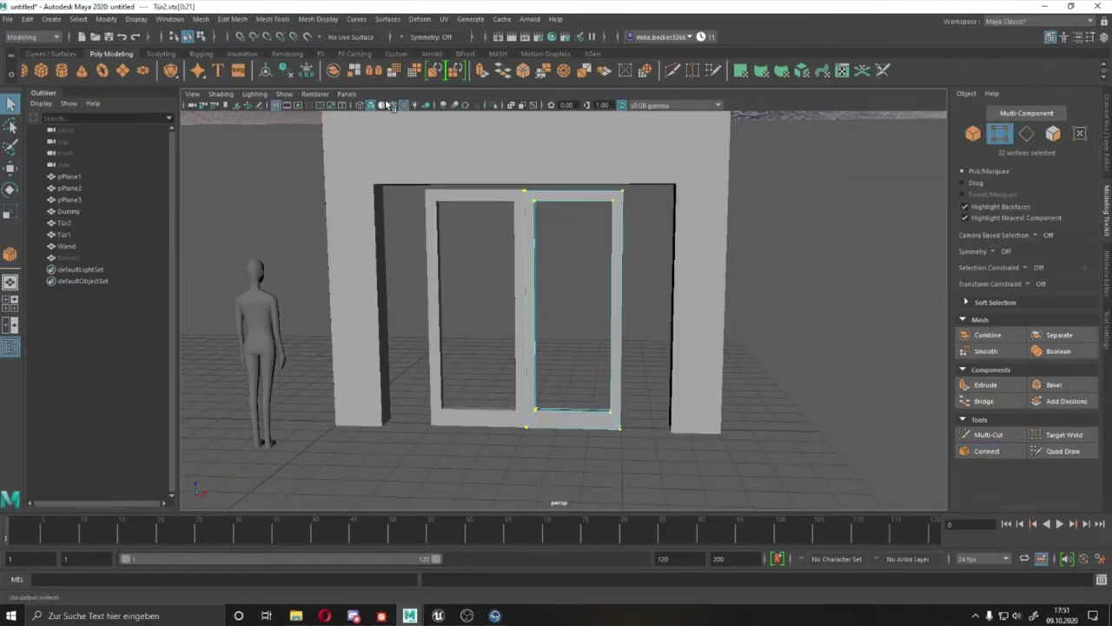
left_click(198, 18)
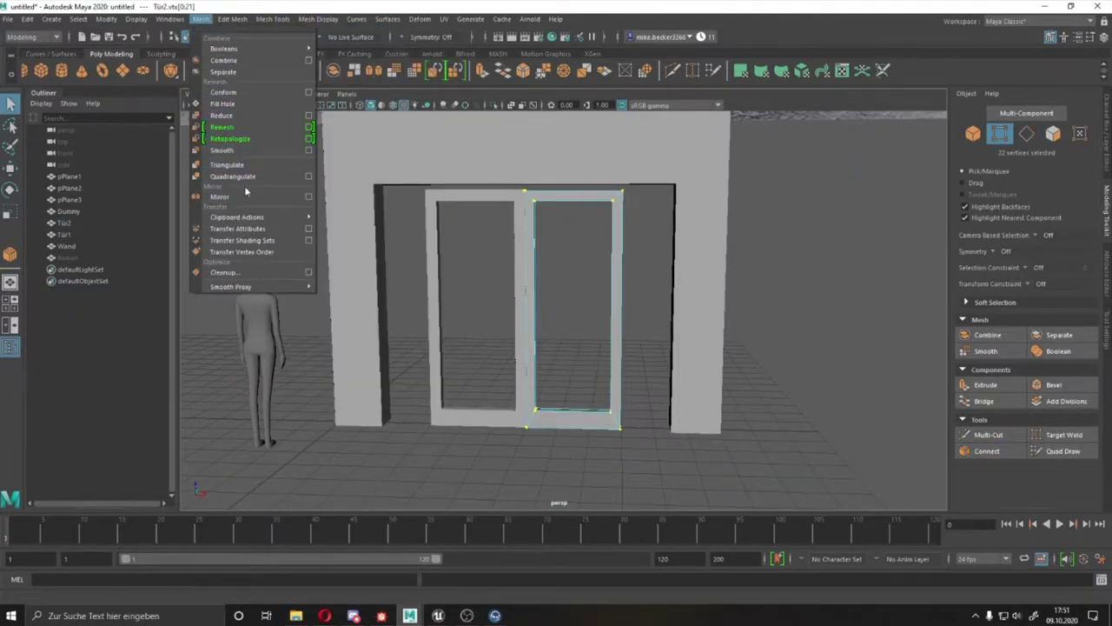
left_click(273, 149)
left_click_drag(612, 172, 560, 293, "alt")
left_click(986, 450)
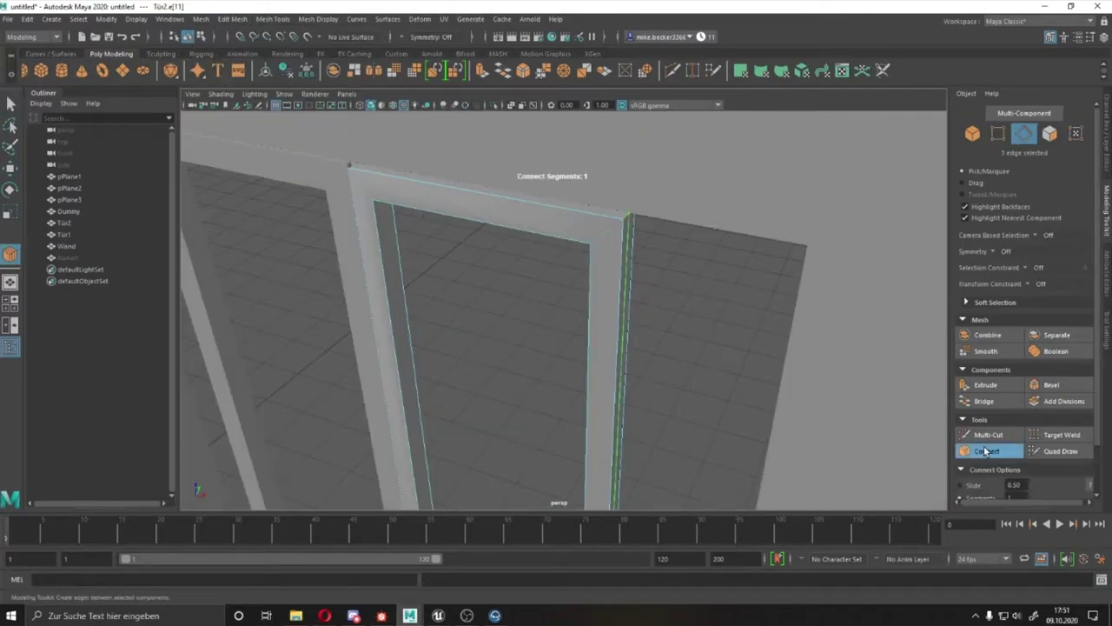
- Extrude the frame's top faces outward with Ctrl+E, setting the extrusion thickness
key("F8")
mouse_move(560, 252)
left_mouse_down("alt")
mouse_move(347, 194)
mouse_move(536, 303)
mouse_move(426, 355)
mouse_move(632, 351)
left_mouse_up("alt")
key("ctrl+z")
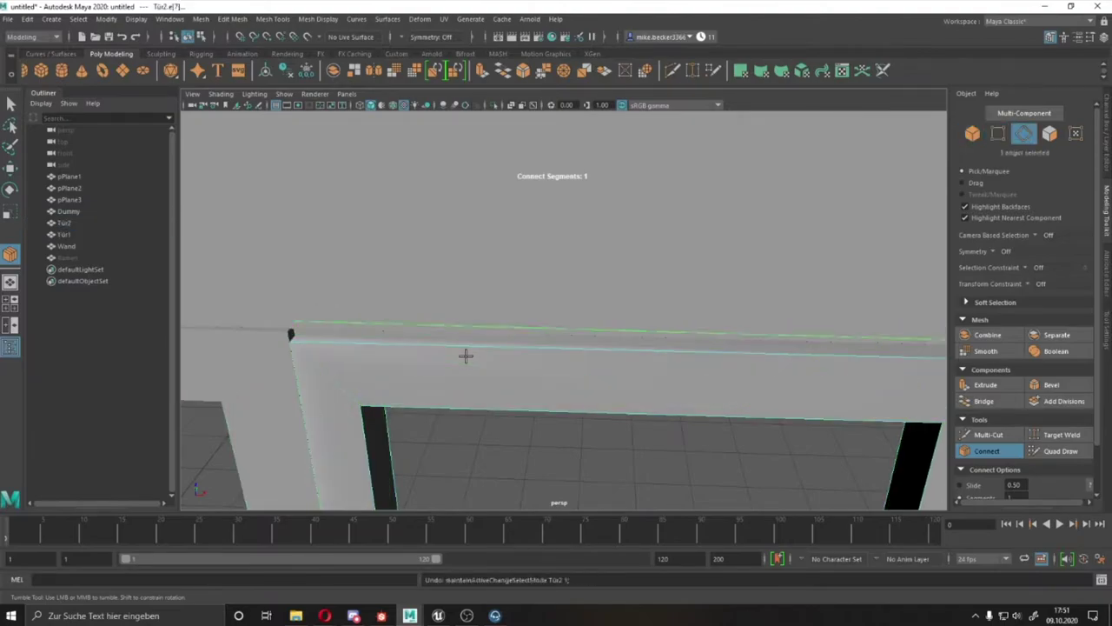
right_click_drag(586, 298, 533, 313)
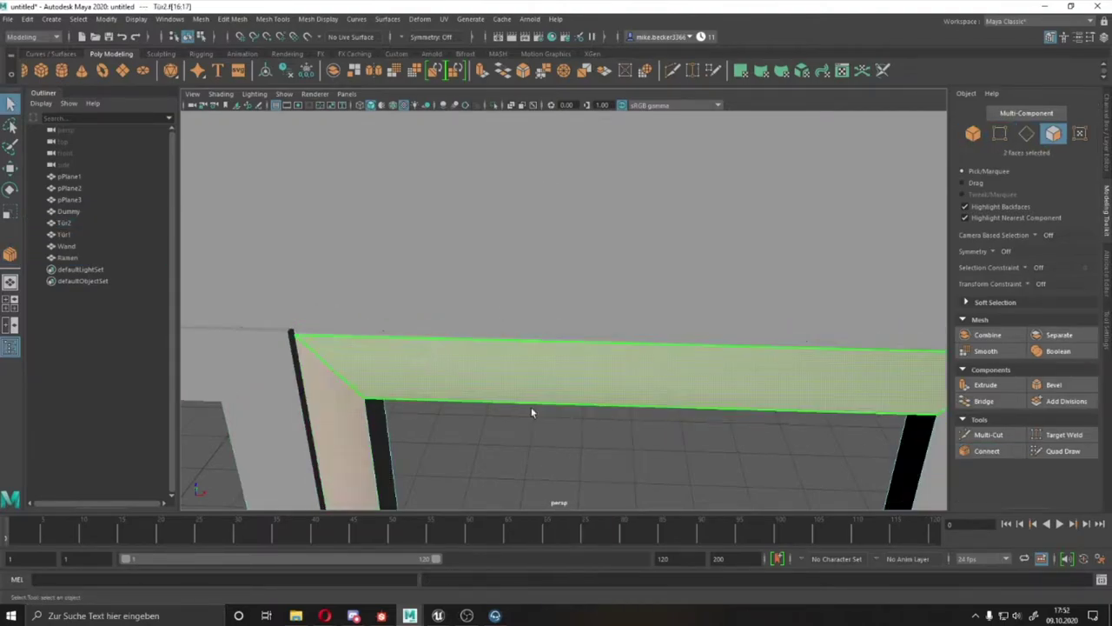
mouse_move(529, 409)
left_mouse_down("alt")
mouse_move(643, 422)
mouse_move(542, 373)
mouse_move(836, 333)
mouse_move(640, 373)
mouse_move(685, 335)
left_mouse_up("alt")
key("ctrl+e")
left_click(506, 273)
key("ctrl+e")
left_click_drag(507, 273, 877, 362, "alt")
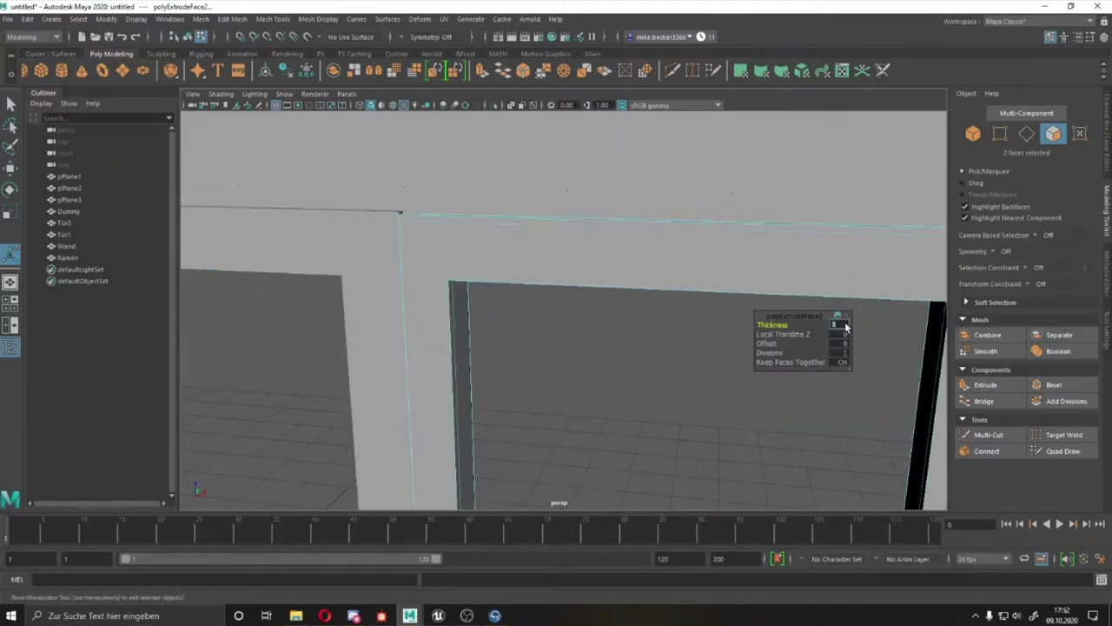
left_click_drag(846, 326, 399, 273, "alt")
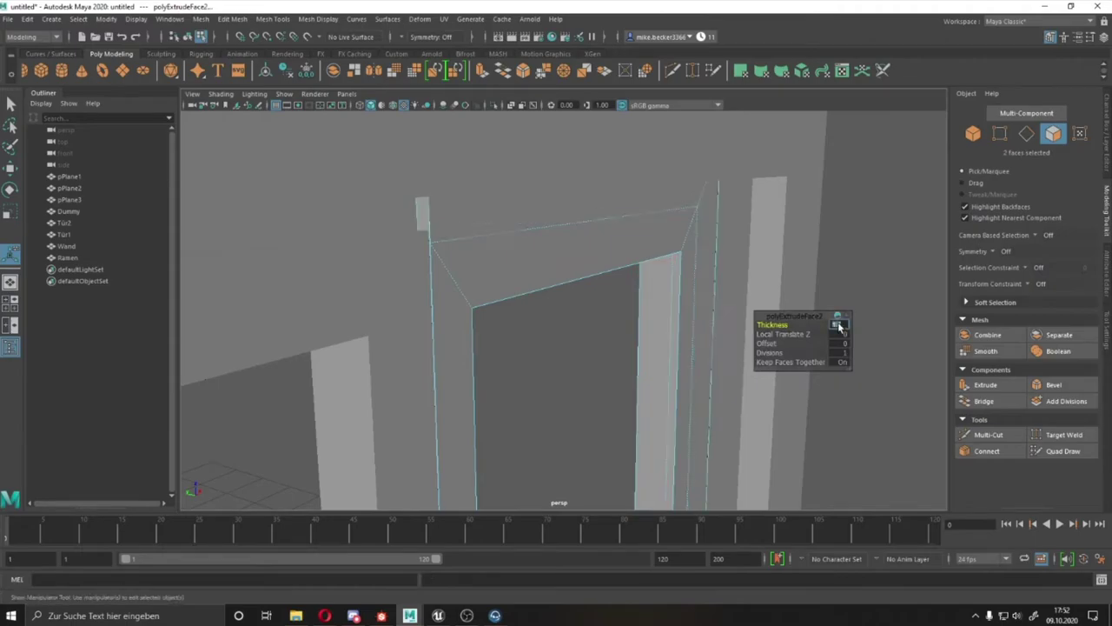
key("F8")
- Isolate the Tür2 frame and weld the stray vertex on its top corner
key("q")
mouse_move(836, 323)
left_mouse_down("alt")
mouse_move(355, 314)
mouse_move(552, 265)
mouse_move(447, 276)
mouse_move(443, 252)
left_mouse_up("alt")
left_click(384, 296)
key("ctrl+1")
key("F9")
left_click(439, 252)
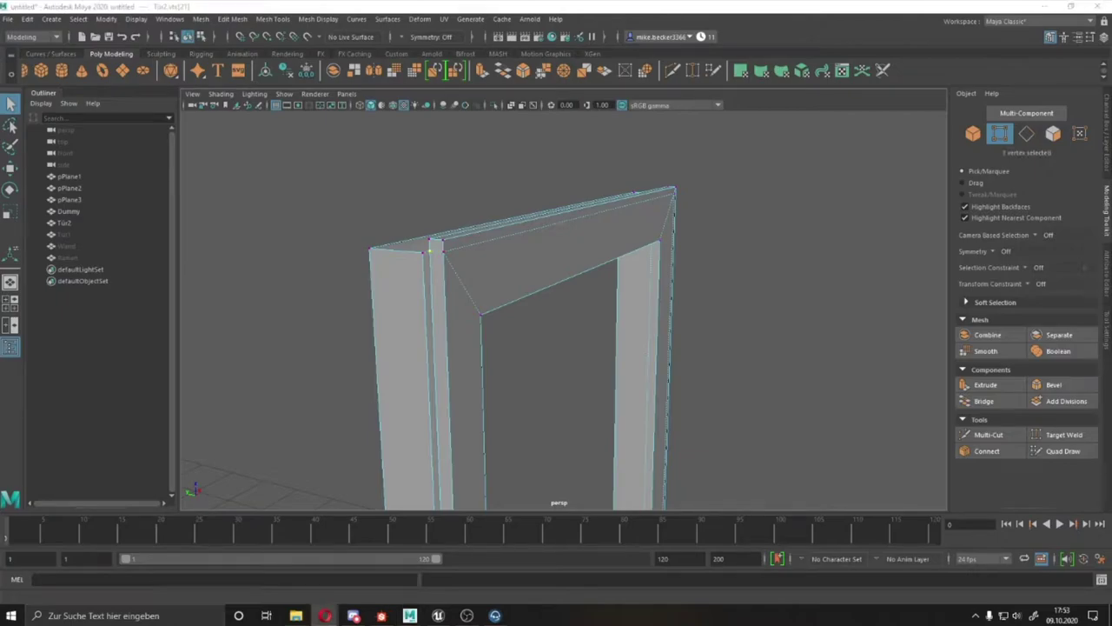
key("f")
mouse_move(464, 221)
left_mouse_down("alt")
mouse_move(638, 358)
mouse_move(695, 348)
left_mouse_up("alt")
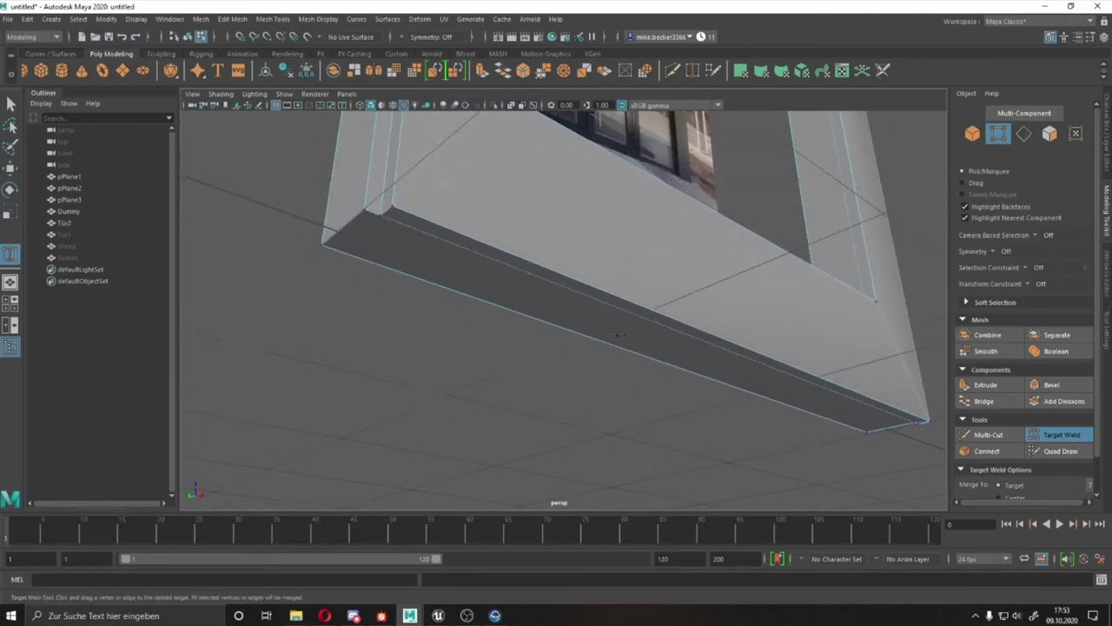
key("q")
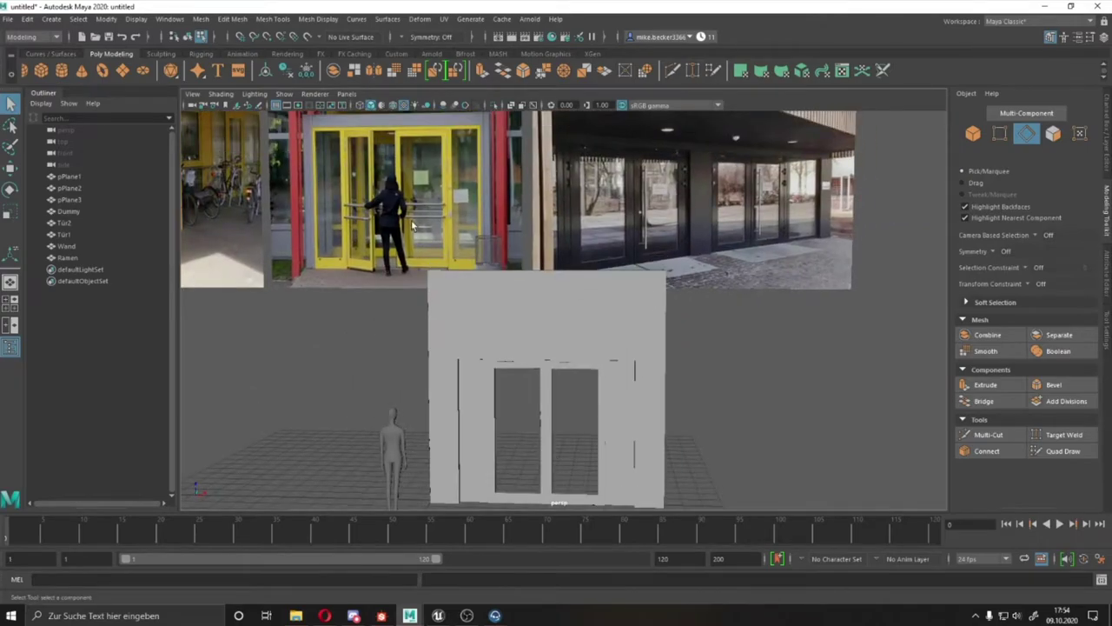
- Scale the new box into a tall thin post between the two doors
scroll(413, 226, "down", 2)
scroll(592, 419, "up", 3)
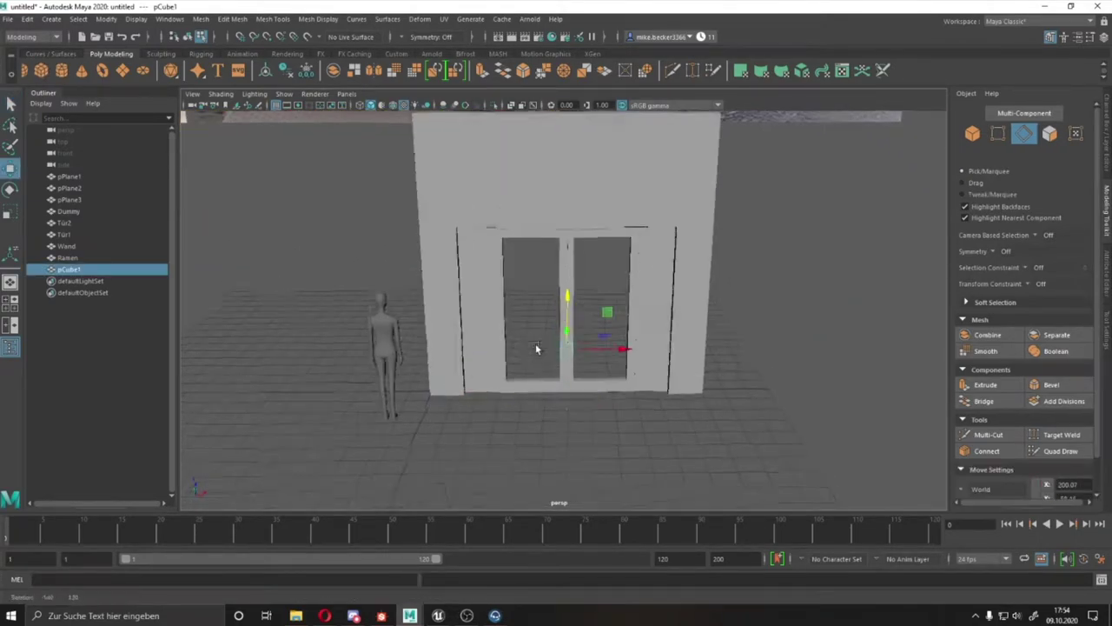
mouse_move(536, 349)
left_mouse_down("alt")
mouse_move(599, 373)
mouse_move(733, 186)
mouse_move(633, 255)
mouse_move(516, 310)
mouse_move(551, 307)
left_mouse_up("alt")
key("ctrl+a")
scroll(550, 308, "down", 3)
key("r")
left_click_drag(550, 260, 566, 100)
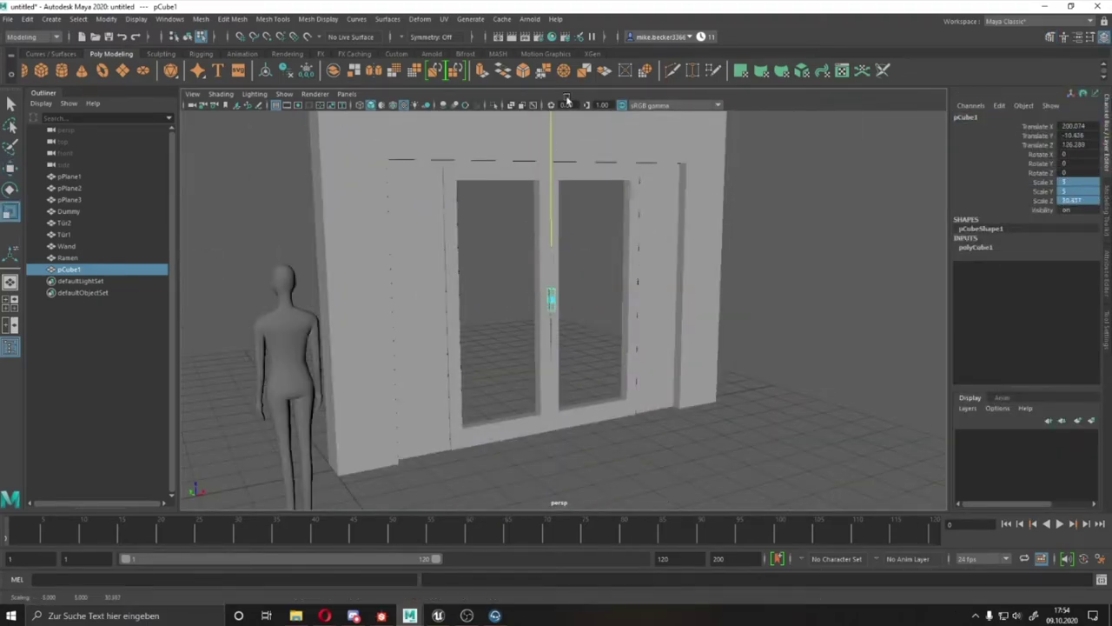
- Add a new edge loop across the post with Connect
right_click(540, 246)
left_click(988, 451)
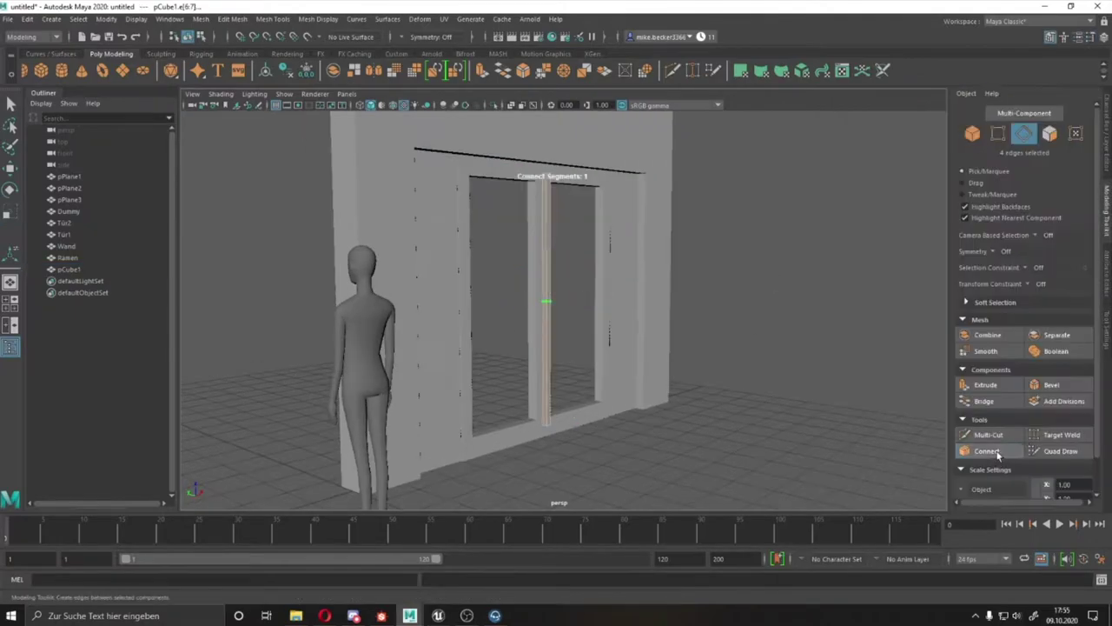
type("2")
key("Return")
mouse_move(672, 334)
left_mouse_down("alt")
mouse_move(556, 265)
mouse_move(615, 267)
mouse_move(557, 152)
left_mouse_up("alt")
key("f")
key("F8")
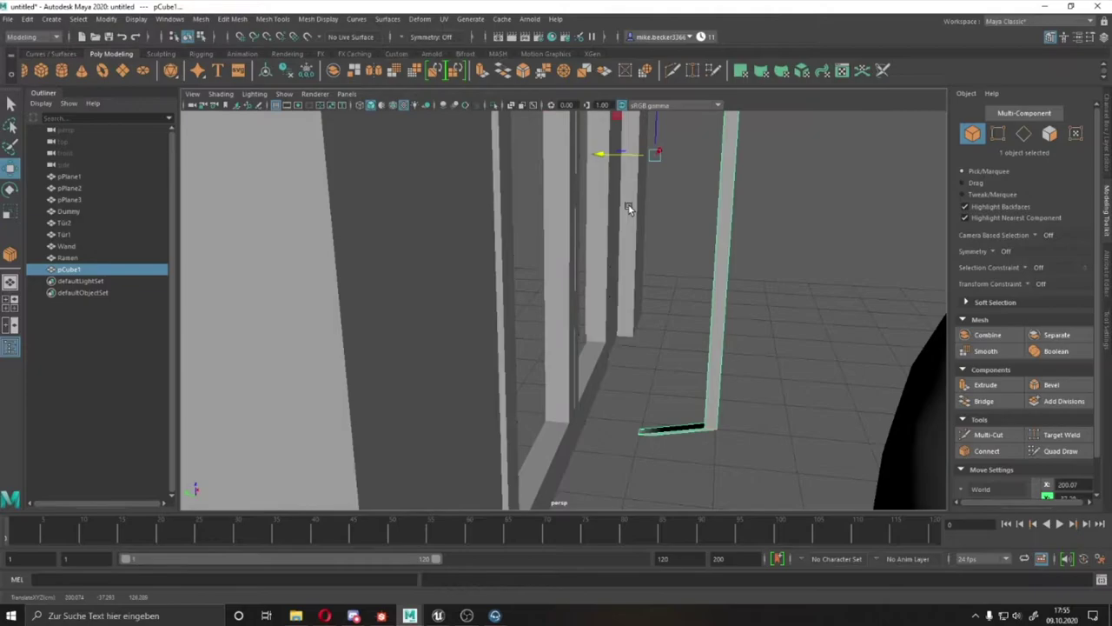
- Select and move the post's end faces to start bending its lower end
key("F11")
left_click(687, 159)
key("w")
mouse_move(606, 240)
left_mouse_down("alt")
mouse_move(517, 230)
mouse_move(501, 343)
mouse_move(369, 186)
left_mouse_up("alt")
left_click(369, 187, "shift")
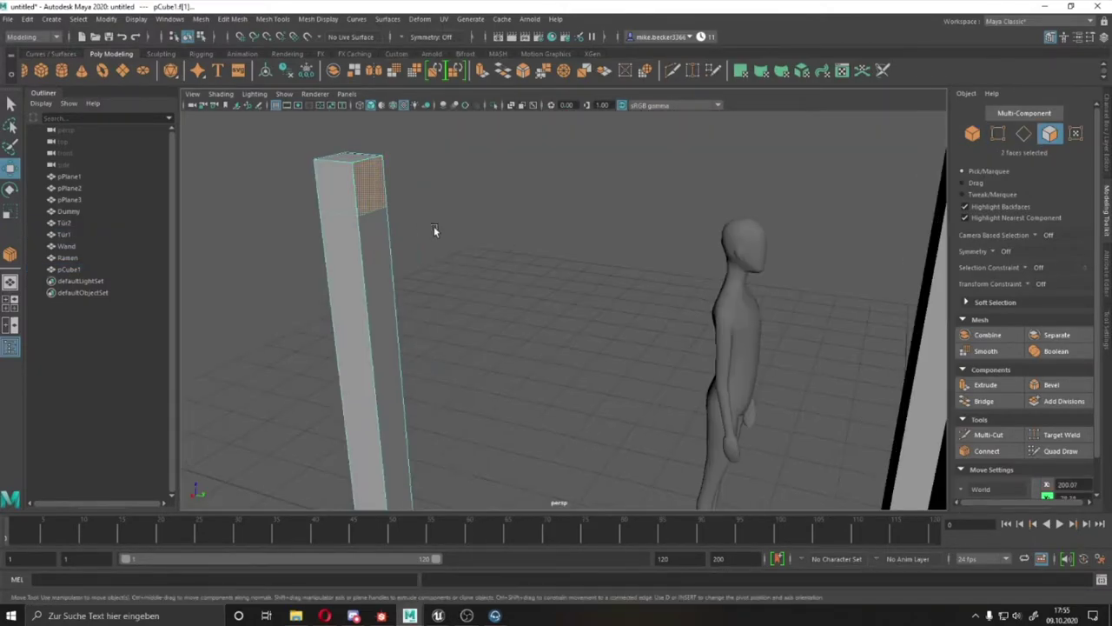
left_click_drag(435, 229, 585, 174, "alt")
mouse_move(635, 441)
left_mouse_down("alt")
mouse_move(590, 287)
mouse_move(604, 283)
mouse_move(561, 272)
mouse_move(660, 356)
mouse_move(642, 330)
left_mouse_up("alt")
key("F8")
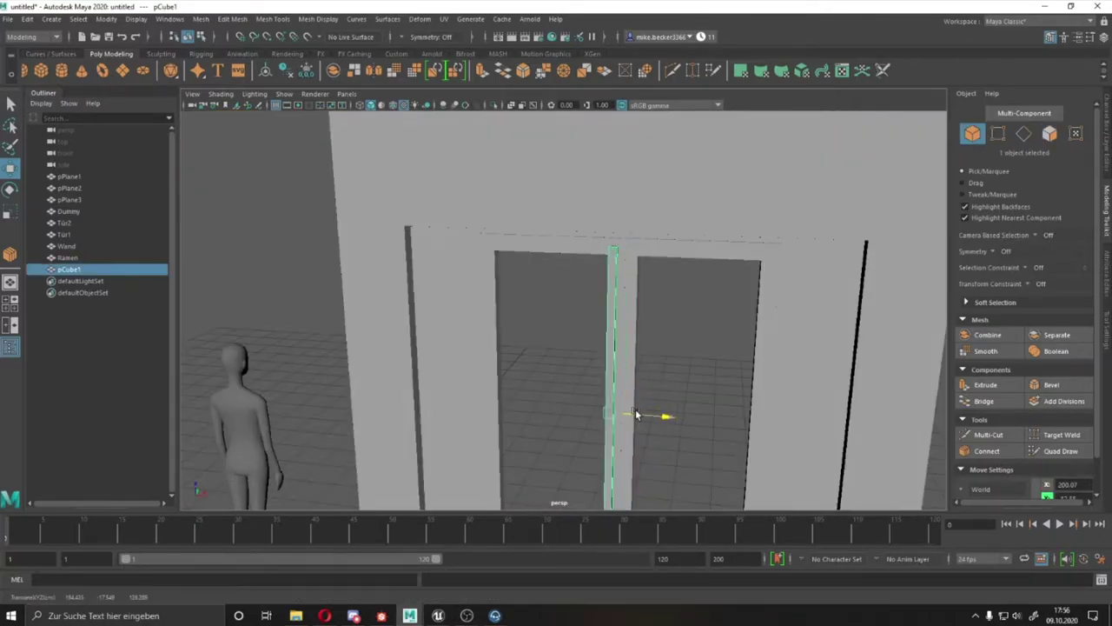
key("F11")
left_click(519, 322)
right_click_drag(487, 263, 451, 267)
- Adjust the post's lower vertices against the doors' inner vertices
mouse_move(451, 266)
left_mouse_down("alt")
mouse_move(506, 286)
mouse_move(502, 298)
left_mouse_up("alt")
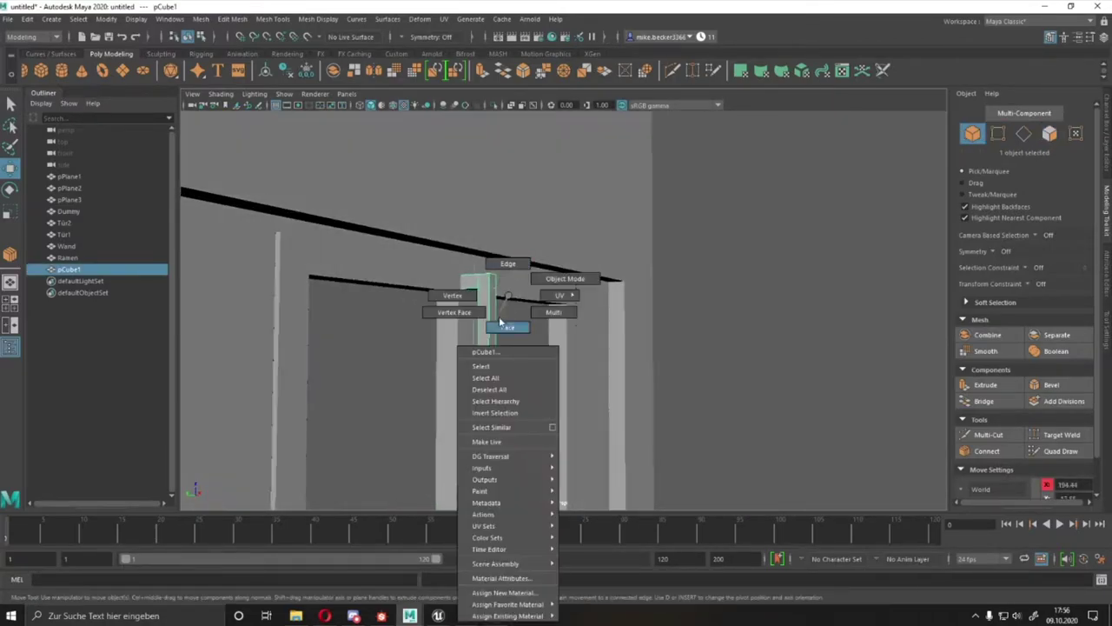
right_click_drag(502, 298, 451, 300)
mouse_move(452, 300)
left_mouse_down("alt")
mouse_move(363, 245)
mouse_move(364, 272)
left_mouse_up("alt")
key("F8")
scroll(362, 246, "down", 5)
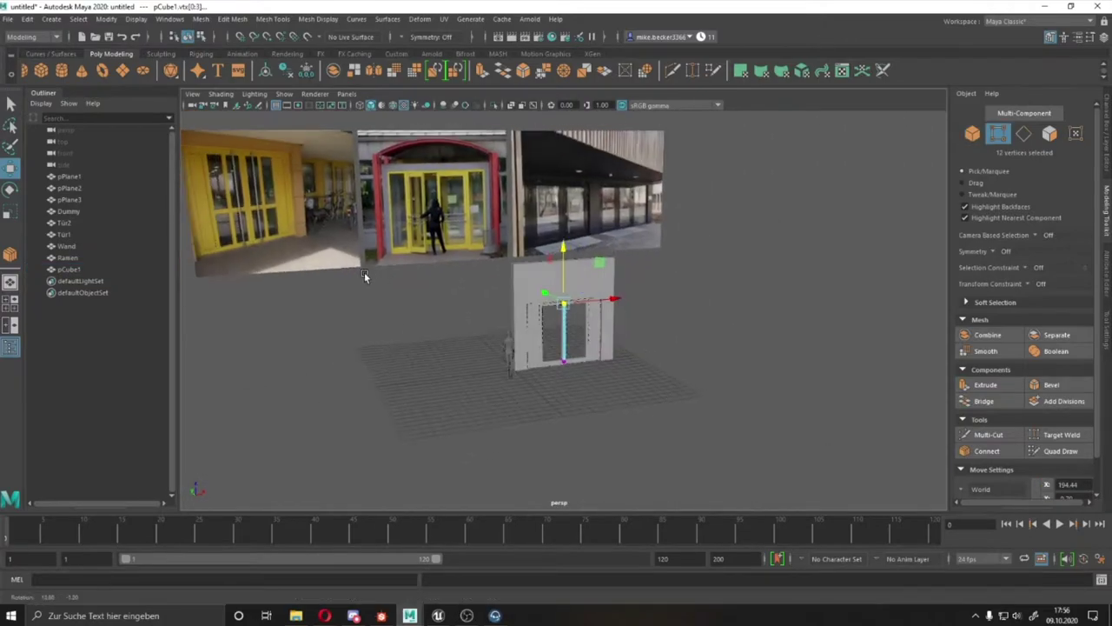
key("f")
key("F9")
mouse_move(539, 281)
left_mouse_down()
mouse_move(789, 206)
mouse_move(608, 261)
mouse_move(479, 266)
mouse_move(507, 323)
mouse_move(615, 335)
mouse_move(560, 430)
mouse_move(556, 380)
left_mouse_up()
- Bevel the edges of the new post
key("F8")
left_click(559, 348)
key("F10")
left_click(1051, 384)
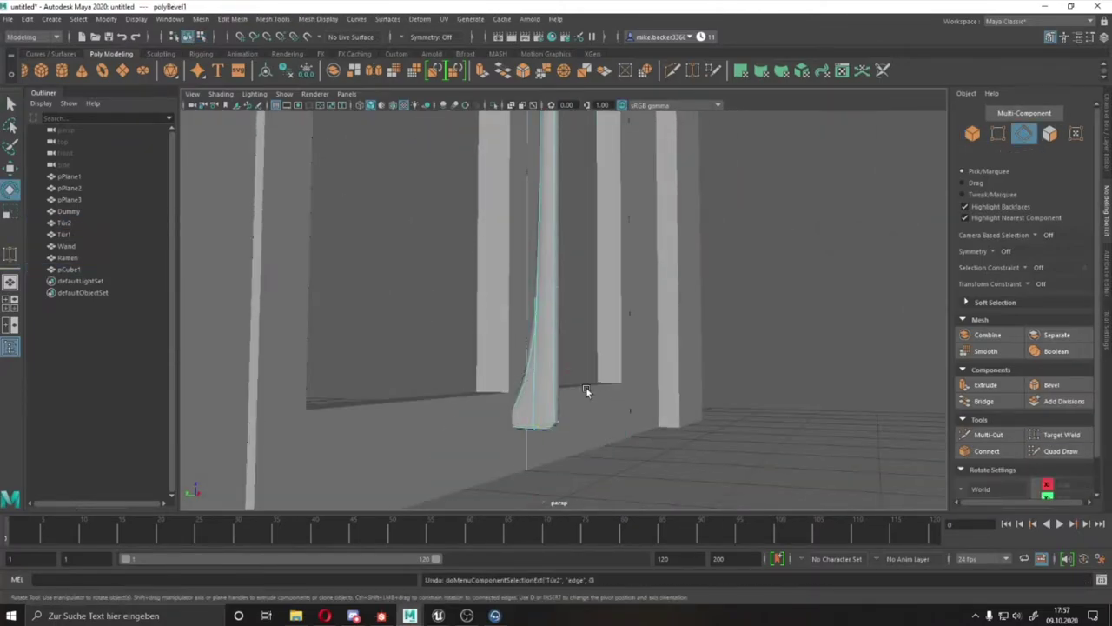
- Pull the handle's end further out and pick faces at the handle's end
mouse_move(585, 387)
left_mouse_down("alt")
mouse_move(542, 435)
mouse_move(715, 288)
left_mouse_up("alt")
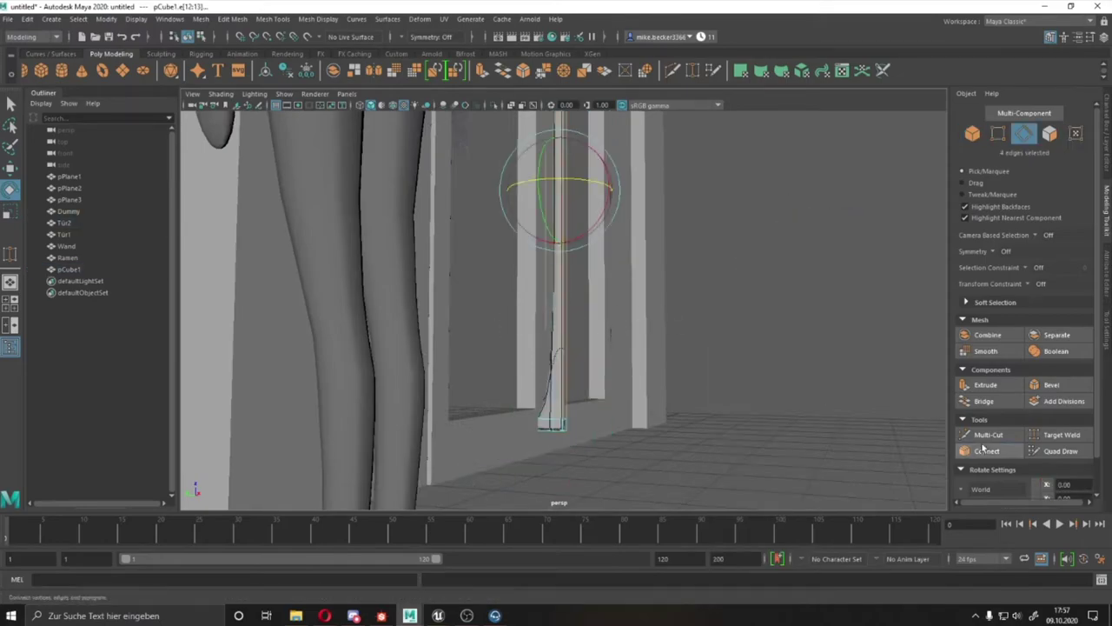
key("q")
mouse_move(560, 352)
left_mouse_down("alt")
mouse_move(565, 238)
mouse_move(660, 365)
left_mouse_up("alt")
key("w")
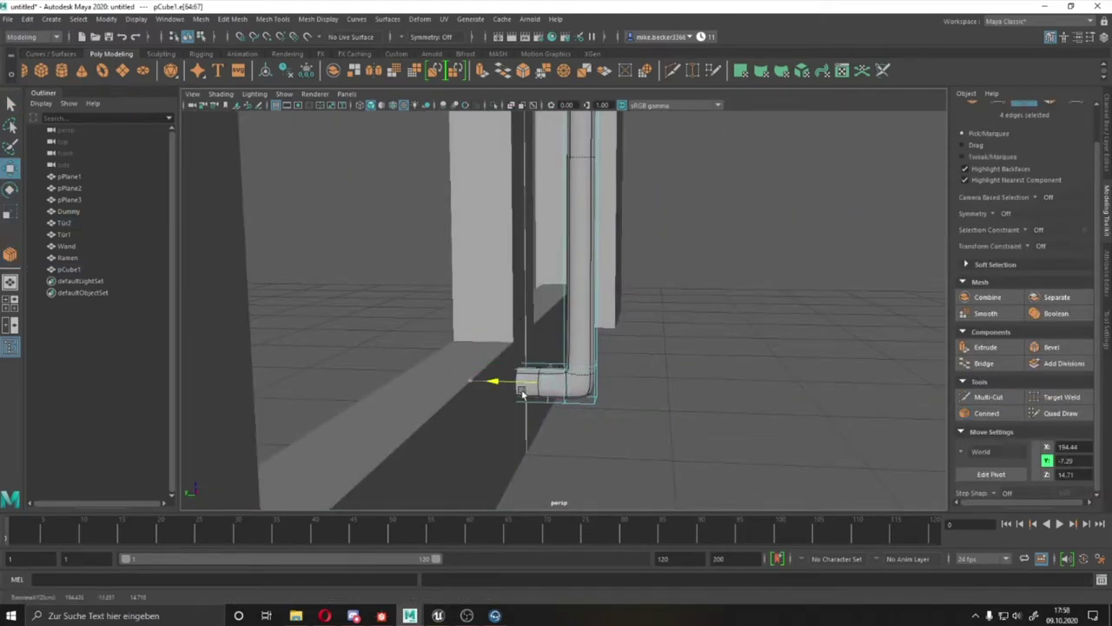
mouse_move(489, 377)
left_mouse_down("alt")
mouse_move(504, 408)
mouse_move(434, 389)
mouse_move(575, 341)
mouse_move(560, 330)
mouse_move(721, 409)
mouse_move(449, 388)
mouse_move(509, 441)
mouse_move(537, 284)
mouse_move(389, 317)
mouse_move(472, 265)
mouse_move(409, 298)
mouse_move(536, 243)
left_mouse_up("alt")
left_click(621, 364, "ctrl")
left_click(558, 335)
left_click(537, 284)
right_click_drag(536, 244, 538, 213)
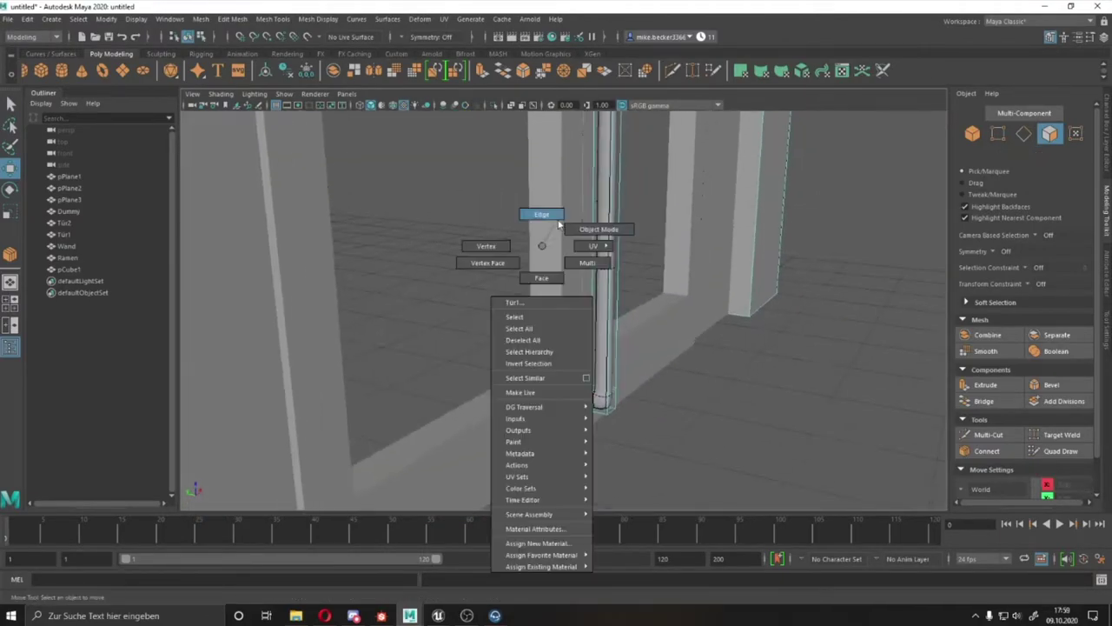
- Select the vertices at both ends of the bar, then view the door from the front
mouse_move(562, 376)
left_mouse_down("alt")
mouse_move(562, 223)
mouse_move(660, 283)
left_mouse_up("alt")
key("ctrl+F9")
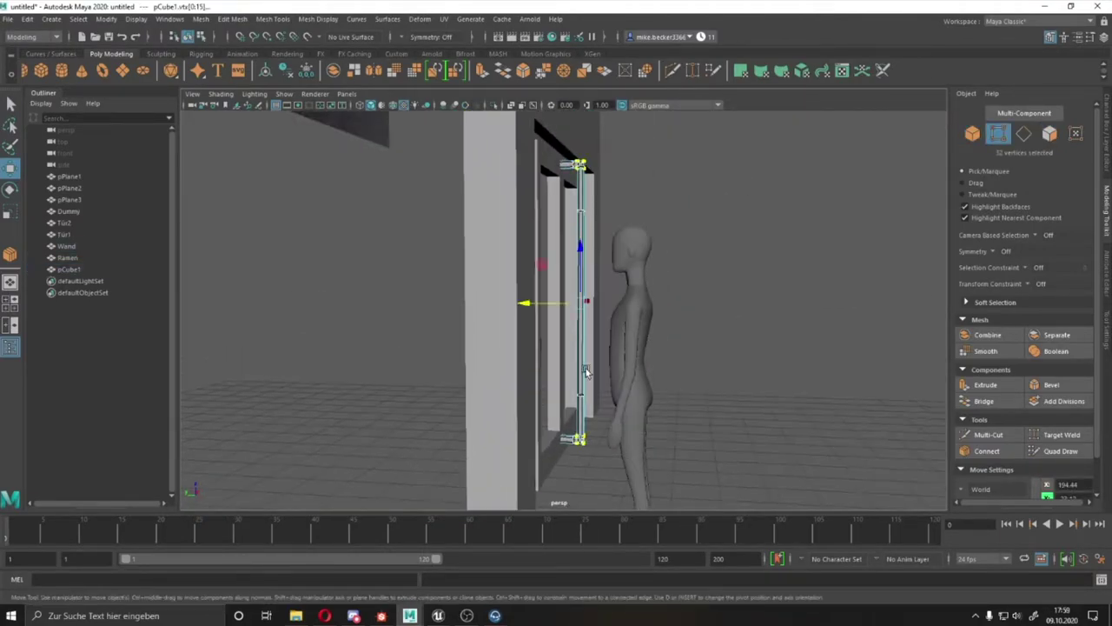
left_click_drag(533, 304, 505, 335, "alt")
scroll(508, 278, "up", 3)
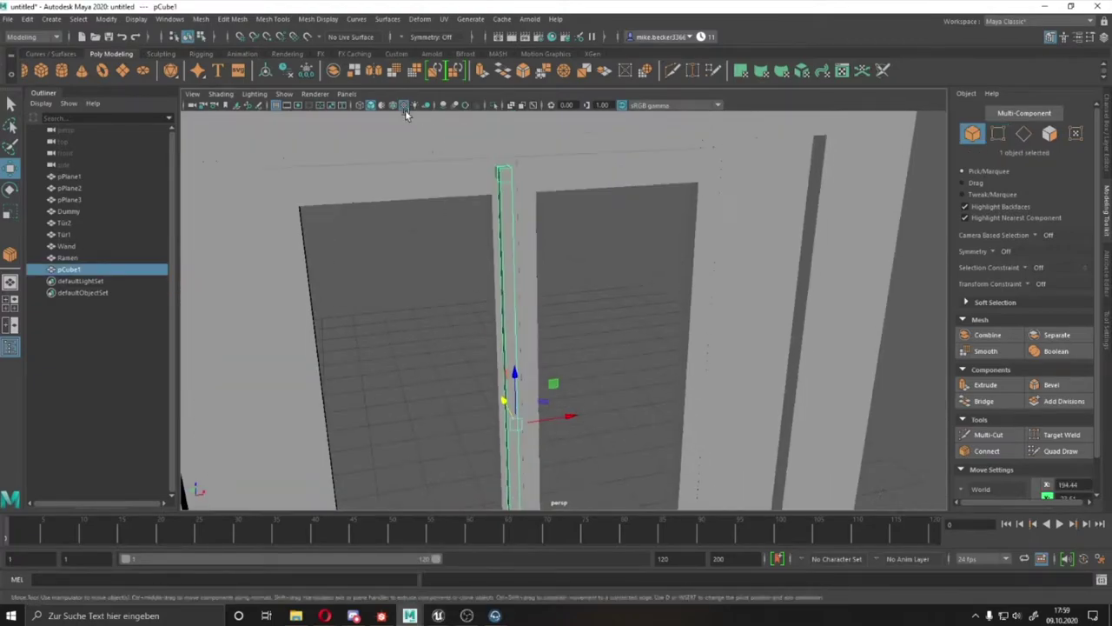
key("ctrl+d")
mouse_move(399, 241)
left_mouse_down("alt")
mouse_move(579, 301)
mouse_move(466, 214)
mouse_move(506, 348)
left_mouse_up("alt")
mouse_move(466, 306)
left_mouse_down("alt")
mouse_move(628, 303)
mouse_move(474, 318)
mouse_move(414, 250)
left_mouse_up("alt")
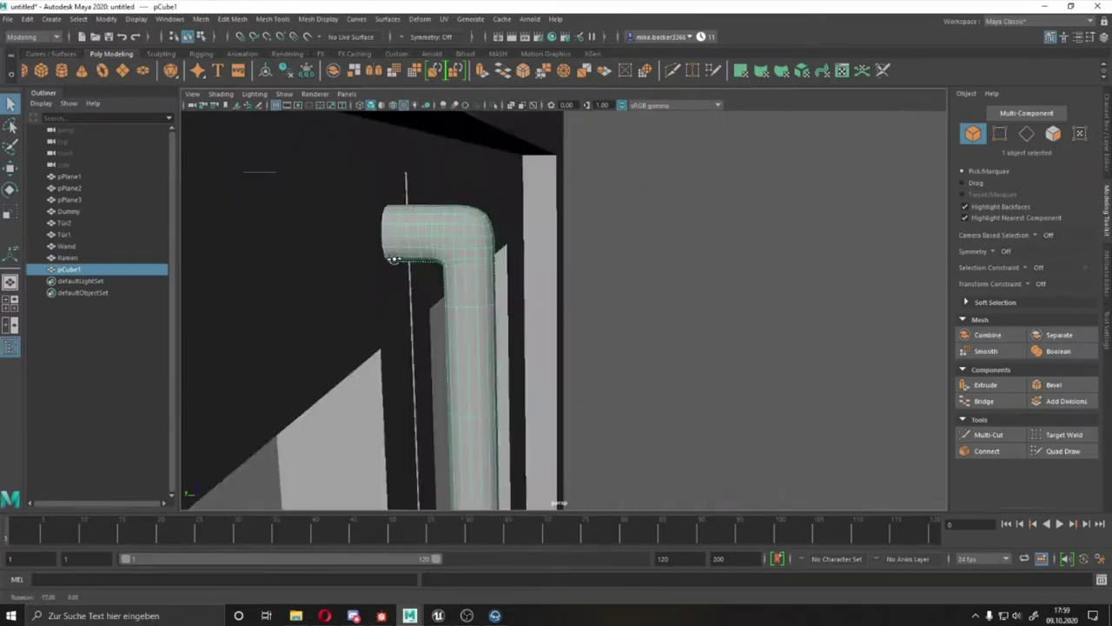
- Hide door panel Tür1 and select the edge loop running along the handle bar
key("w")
key("ctrl+h")
key("F10")
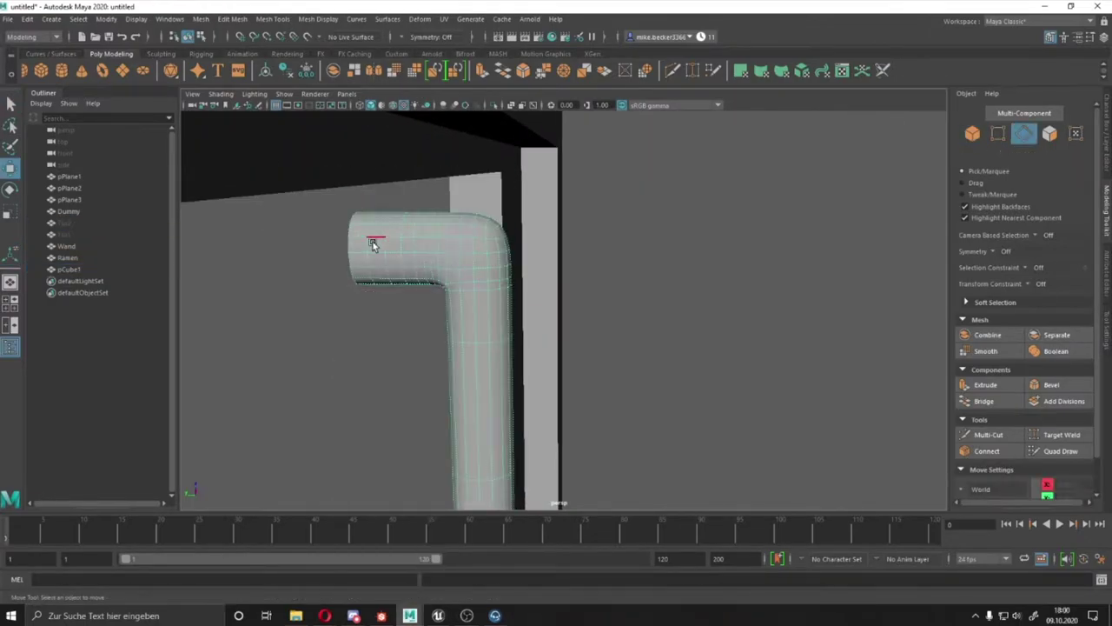
left_click_drag(426, 270, 526, 348, "alt")
left_click(422, 291)
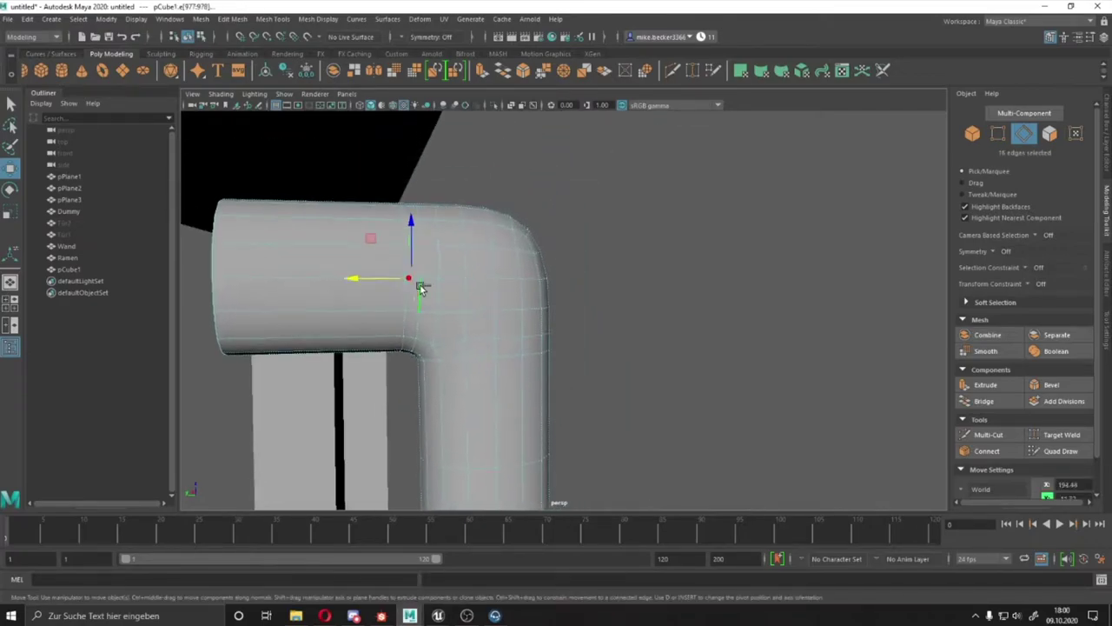
mouse_move(422, 290)
left_mouse_down("alt")
mouse_move(390, 265)
mouse_move(484, 272)
mouse_move(558, 255)
mouse_move(504, 310)
mouse_move(447, 205)
left_mouse_up("alt")
scroll(562, 269, "down", 3)
double_click(390, 358)
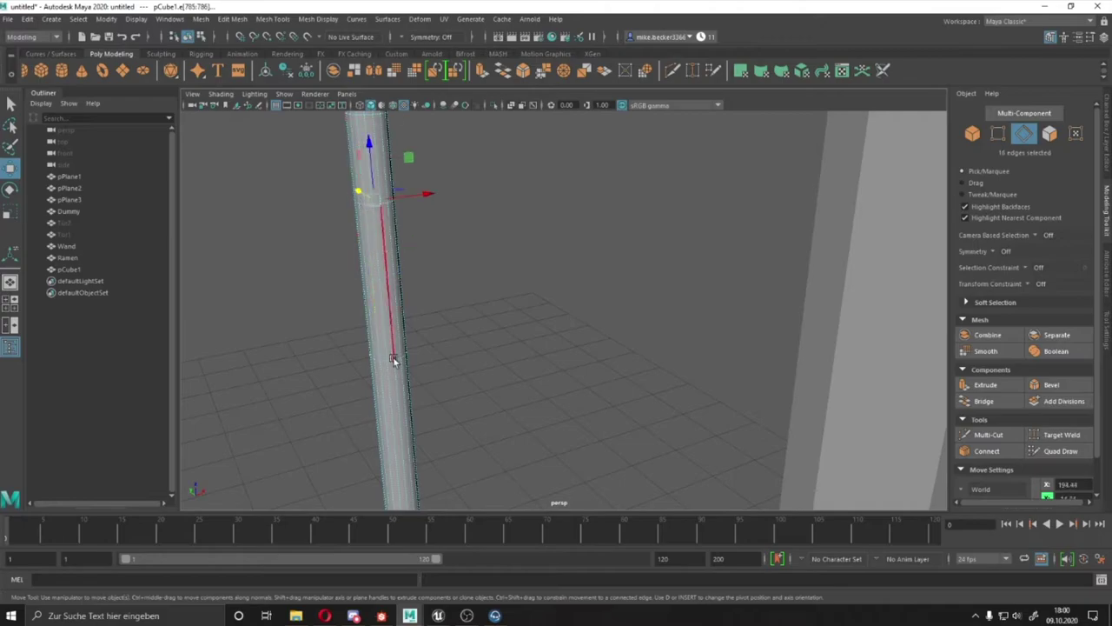
mouse_move(390, 358)
left_mouse_down("alt")
mouse_move(559, 374)
mouse_move(551, 345)
mouse_move(390, 335)
mouse_move(605, 246)
left_mouse_up("alt")
left_click(605, 246)
key("f")
left_click(87, 229)
- Rotate the new cylinder upright and stretch it to the full door height
left_click_drag(521, 286, 560, 304, "alt")
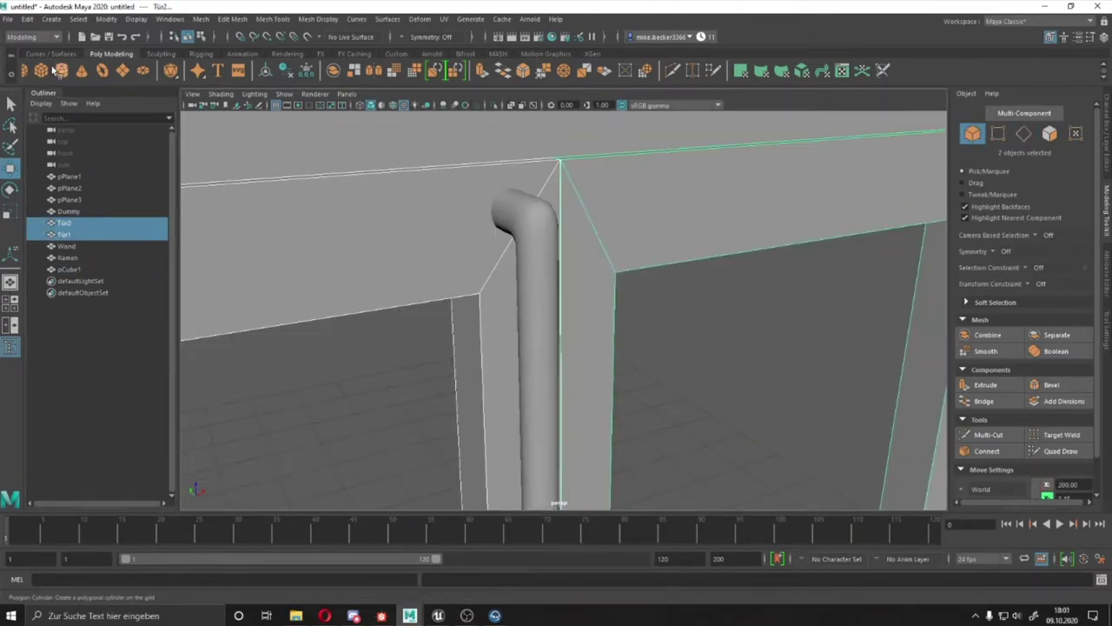
scroll(560, 304, "down", 5)
key("f")
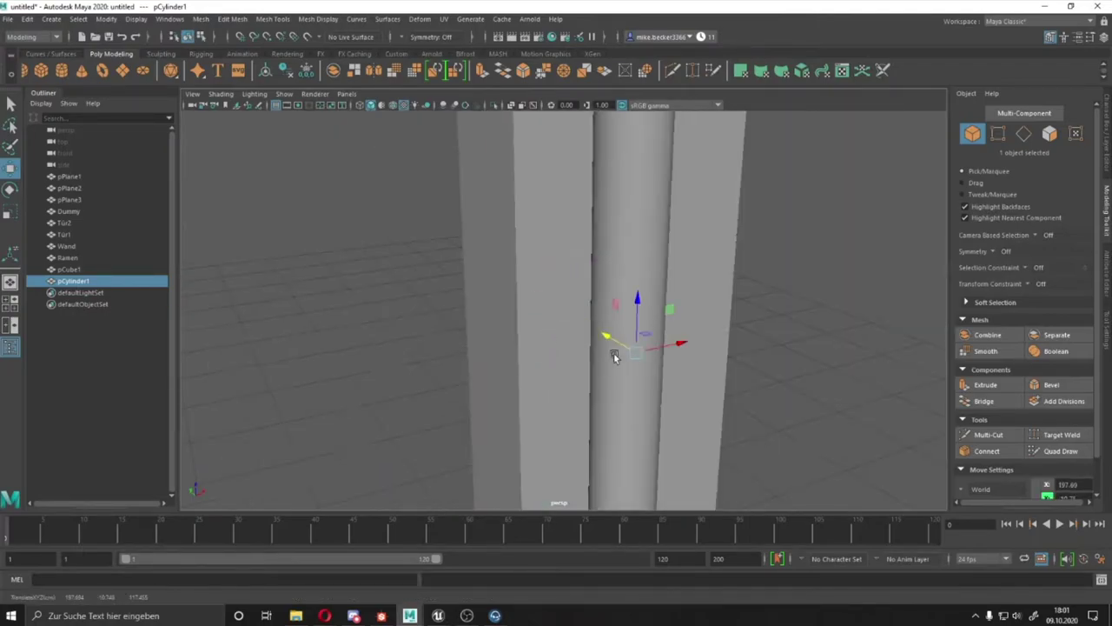
key("e")
left_click_drag(680, 337, 652, 394, "alt")
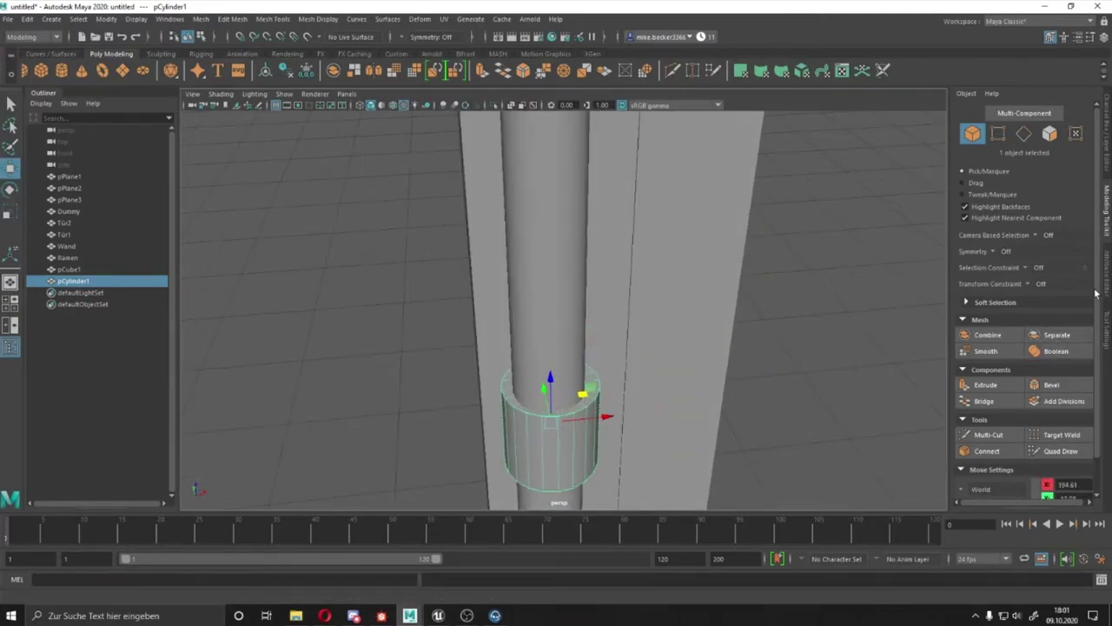
key("ctrl+a")
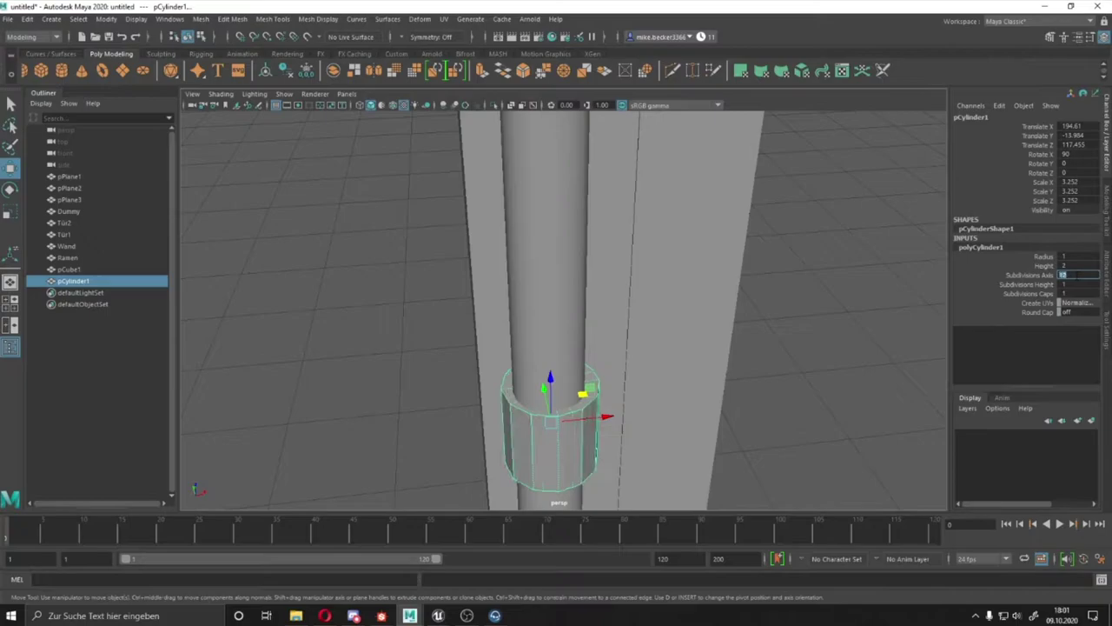
key("r")
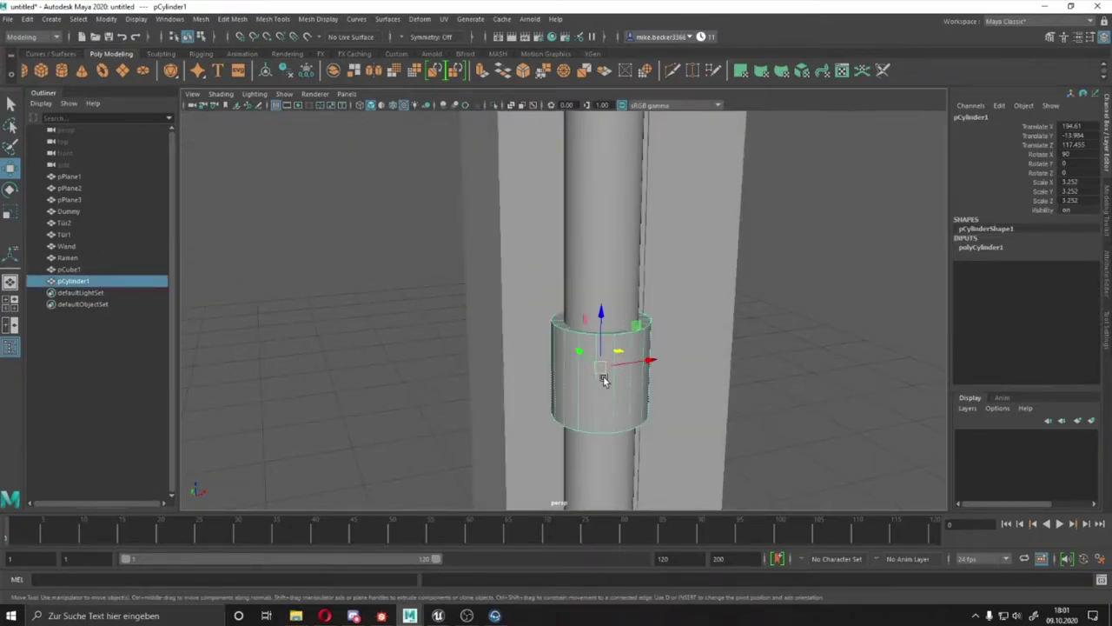
left_click_drag(866, 332, 605, 420, "alt")
scroll(561, 311, "down", 5)
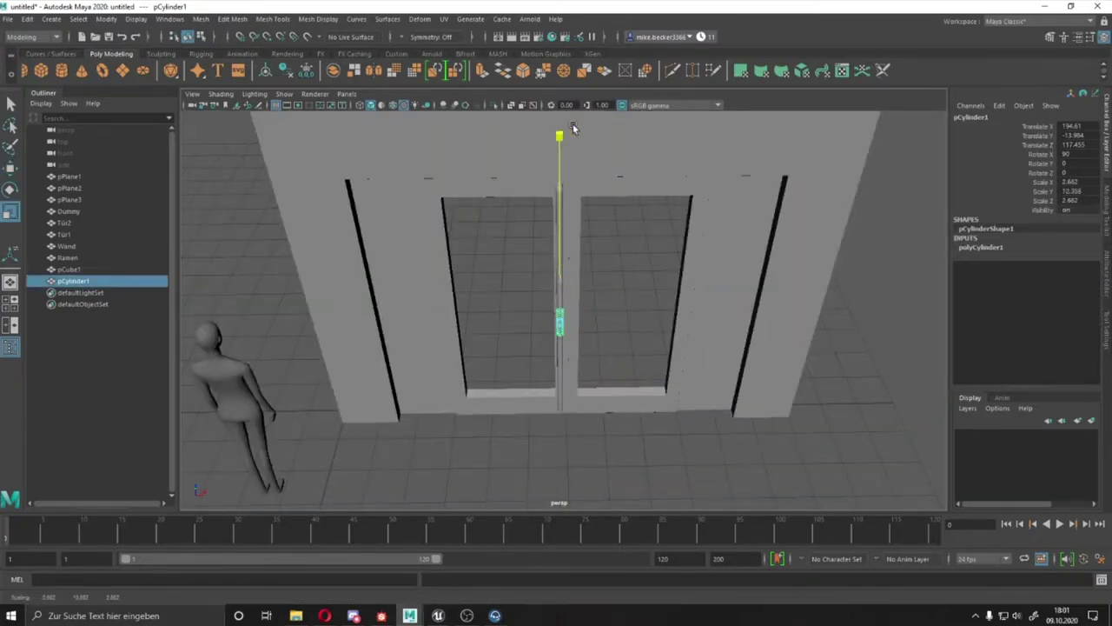
mouse_move(572, 128)
left_mouse_down("alt")
mouse_move(566, 367)
mouse_move(571, 240)
mouse_move(565, 299)
left_mouse_up("alt")
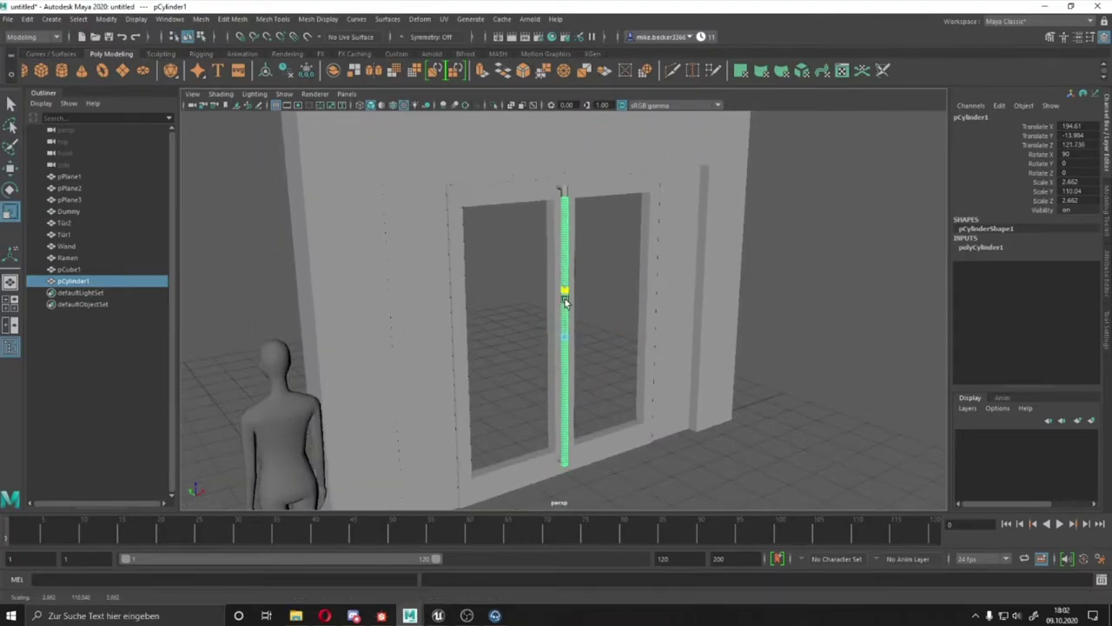
- Insert an extra edge loop near the top of the cylinder bar
key("w")
key("f")
left_click_drag(550, 206, 567, 318, "alt")
right_click(735, 236)
left_click(1106, 271)
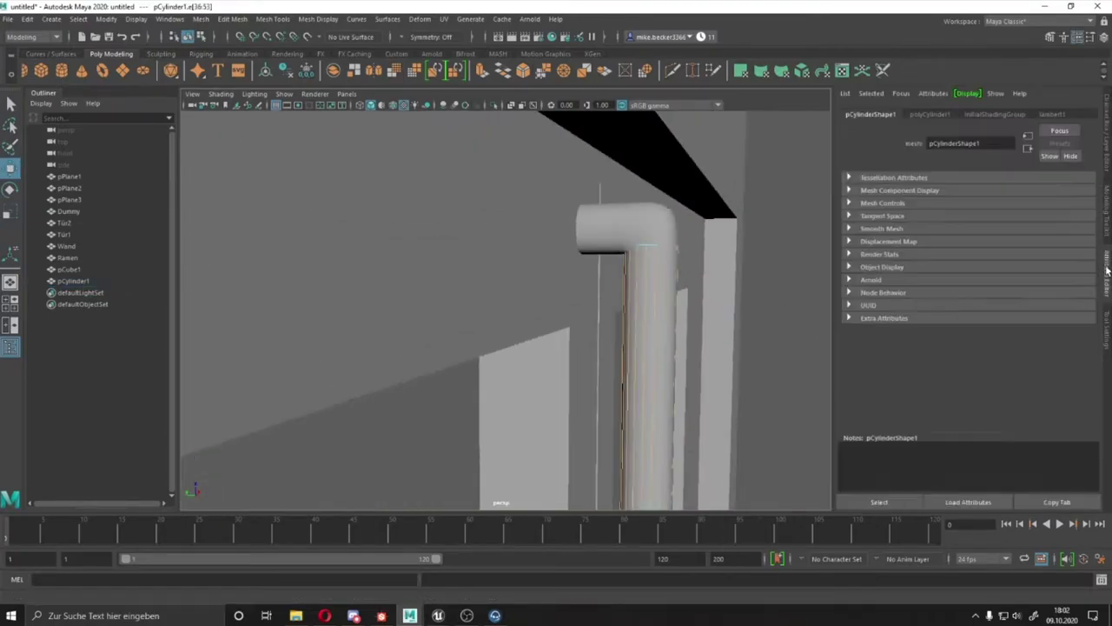
left_click(1106, 271)
left_click(986, 451)
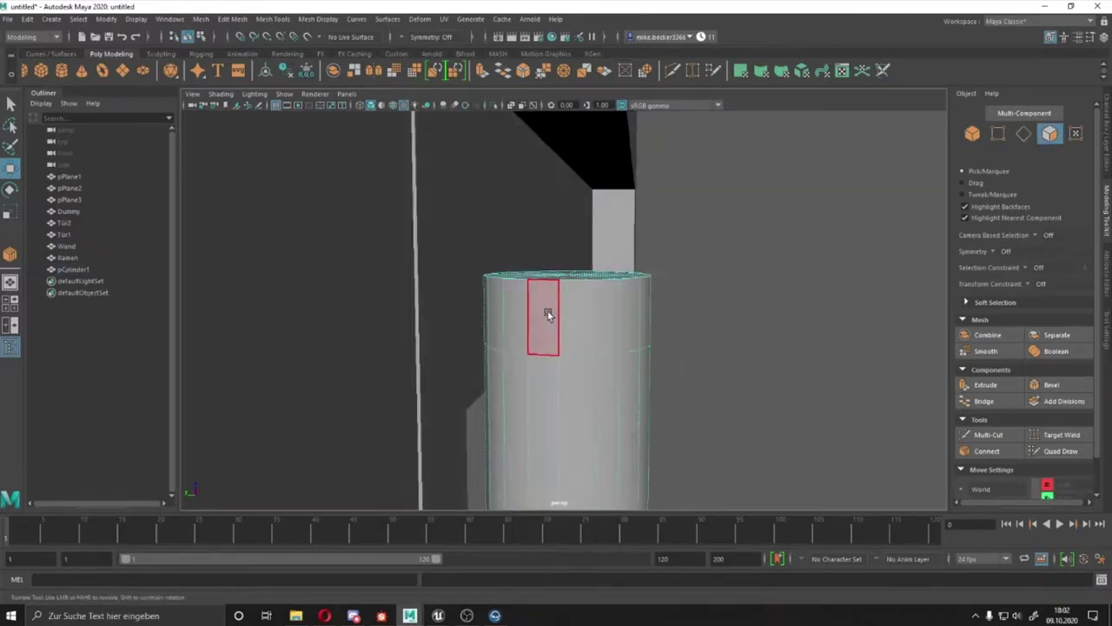
- Select the face loop near the cylinder's top, undoing accidental changes
double_click(547, 314)
left_click_drag(547, 315, 708, 375, "alt")
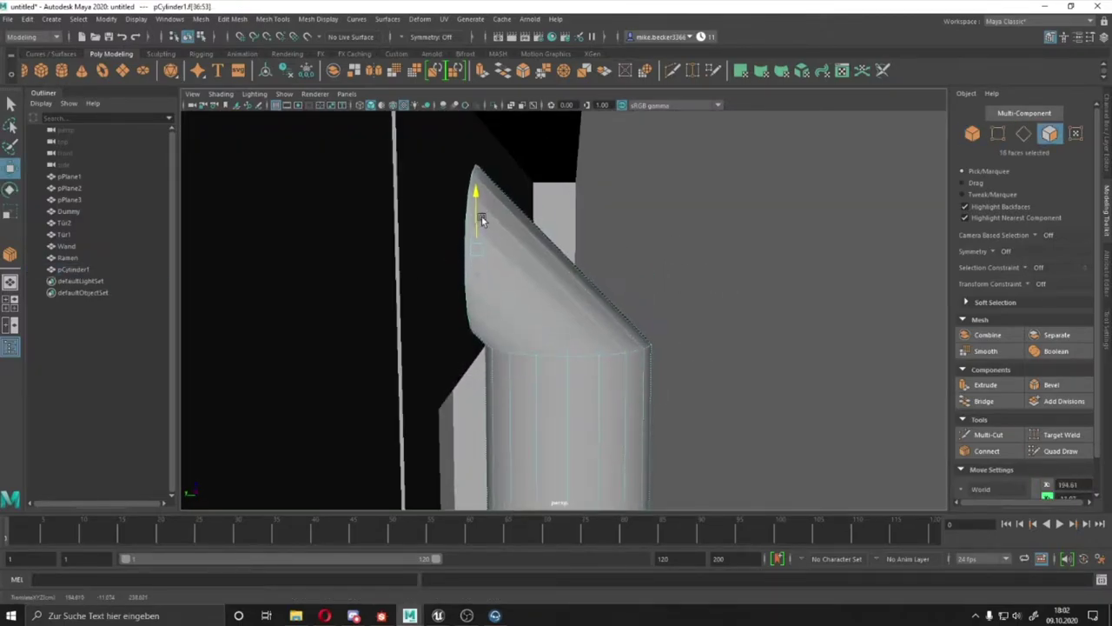
mouse_move(482, 220)
left_mouse_down("alt")
mouse_move(494, 240)
mouse_move(460, 217)
left_mouse_up("alt")
left_click(1106, 319)
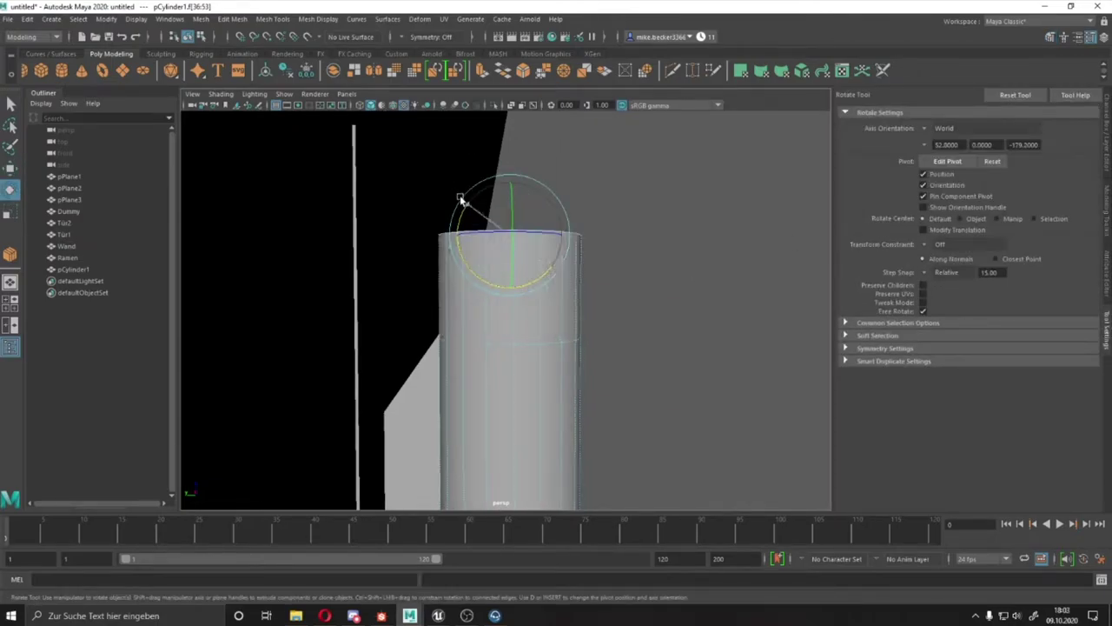
key("ctrl+z")
key("ctrl+z")
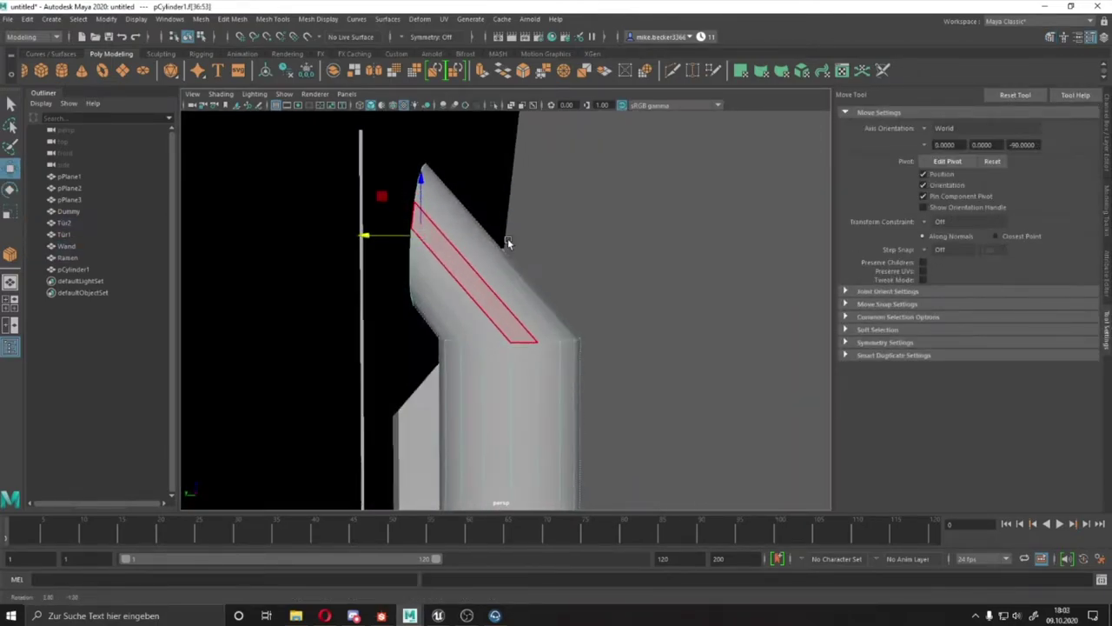
right_click_drag(483, 261, 484, 287)
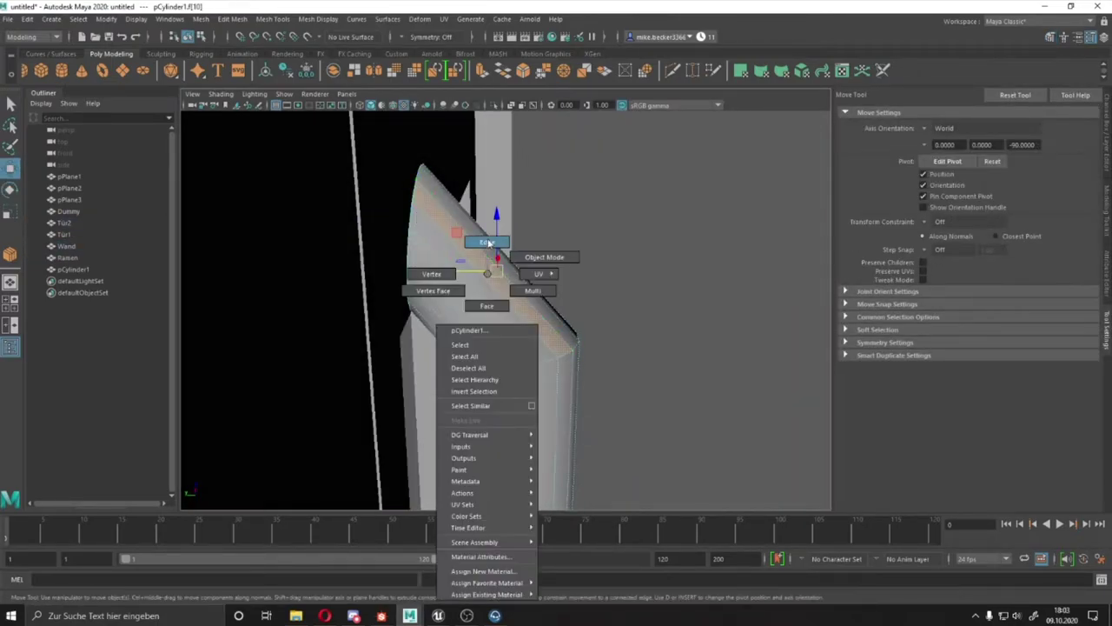
key("ctrl+z")
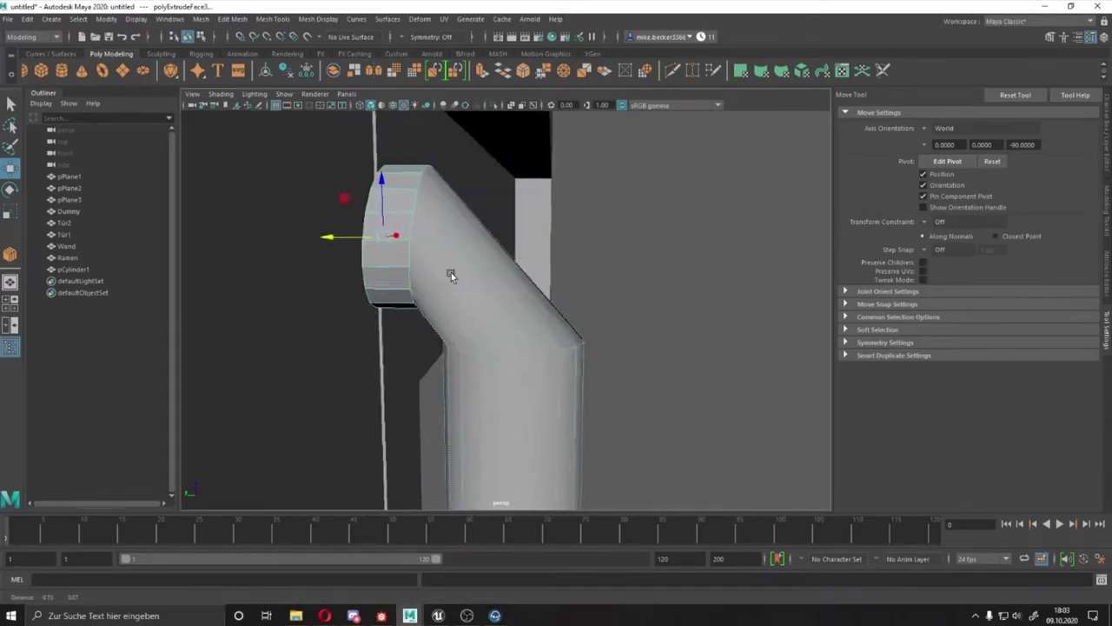
key("ctrl+z")
key("ctrl+z")
type("45")
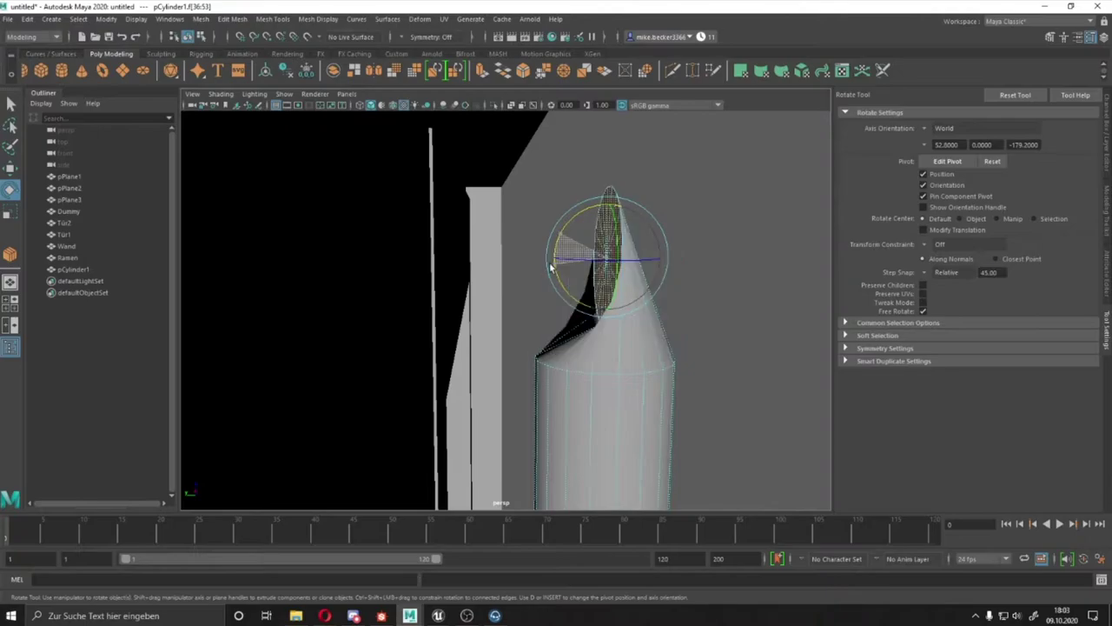
key("ctrl+z")
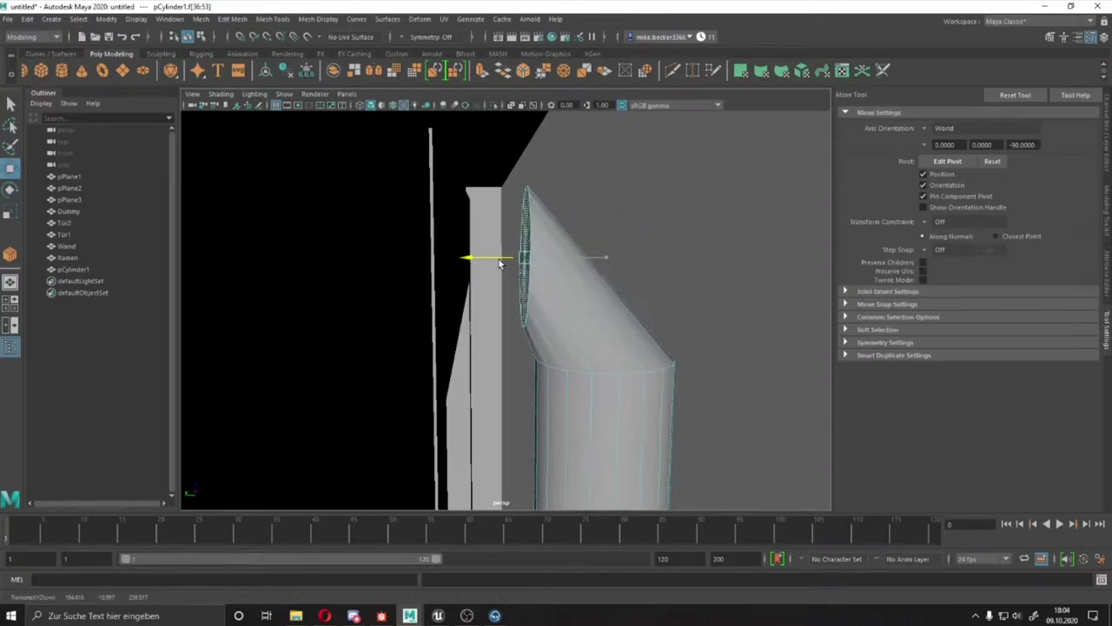
- Shift the top faces sideways and select the edges at the bend's inner corner
mouse_move(514, 240)
left_mouse_down("alt")
mouse_move(539, 209)
mouse_move(528, 241)
left_mouse_up("alt")
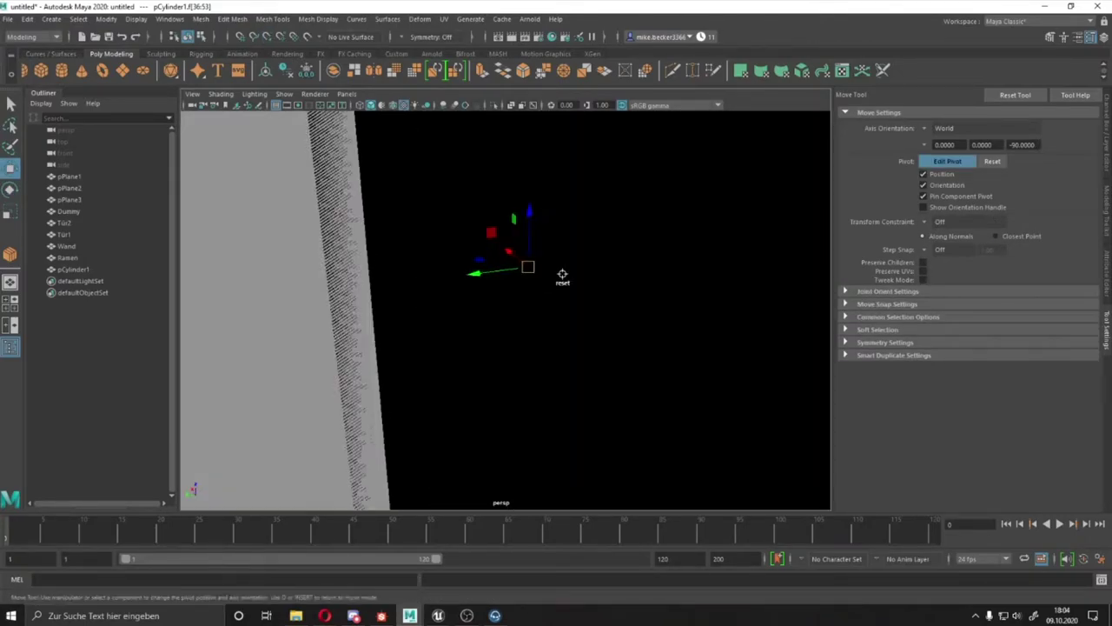
right_click_drag(564, 278, 554, 227, "alt")
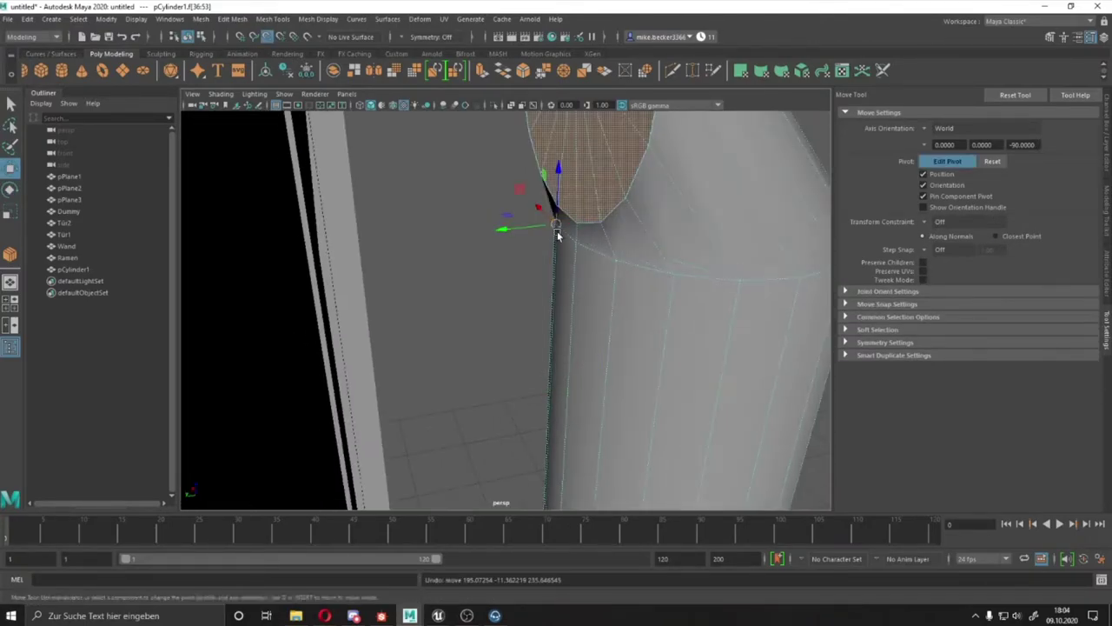
mouse_move(557, 230)
left_mouse_down()
mouse_move(578, 227)
mouse_move(449, 285)
left_mouse_up()
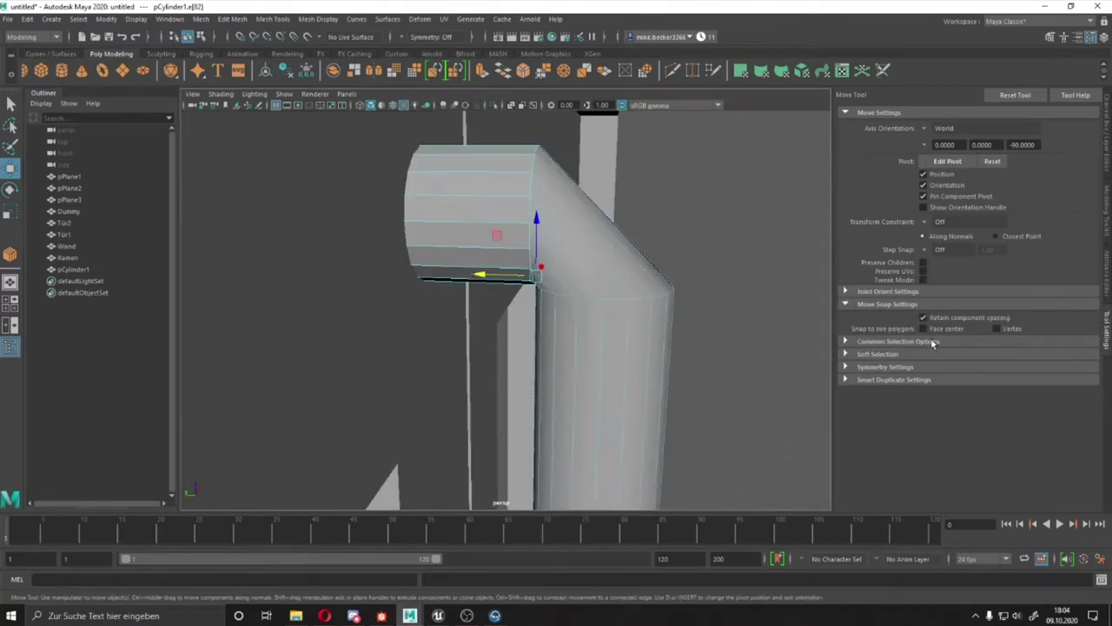
left_click(1106, 208)
key("r")
mouse_move(697, 383)
left_mouse_down("alt")
mouse_move(570, 308)
mouse_move(563, 359)
mouse_move(663, 318)
mouse_move(530, 382)
left_mouse_up("alt")
key("d")
left_click(530, 382)
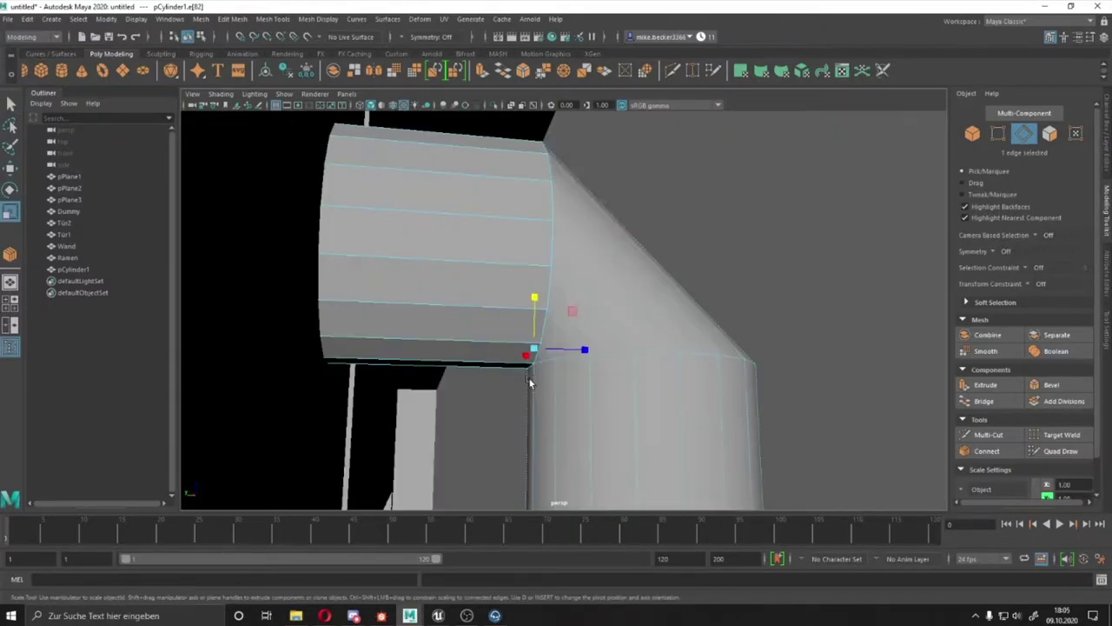
left_click_drag(833, 455, 642, 414, "alt")
left_click(642, 414)
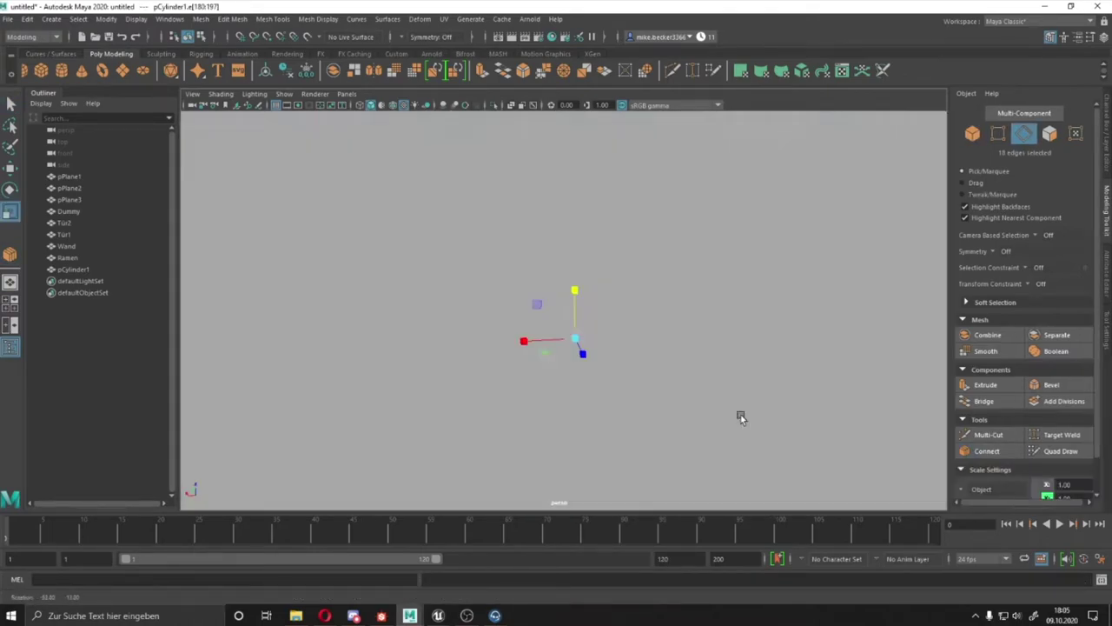
- Scale and rotate the elbow edges to round out the bend
key("r")
mouse_move(649, 358)
left_mouse_down("alt")
mouse_move(571, 323)
mouse_move(522, 364)
mouse_move(551, 327)
mouse_move(526, 315)
left_mouse_up("alt")
left_click(1106, 213)
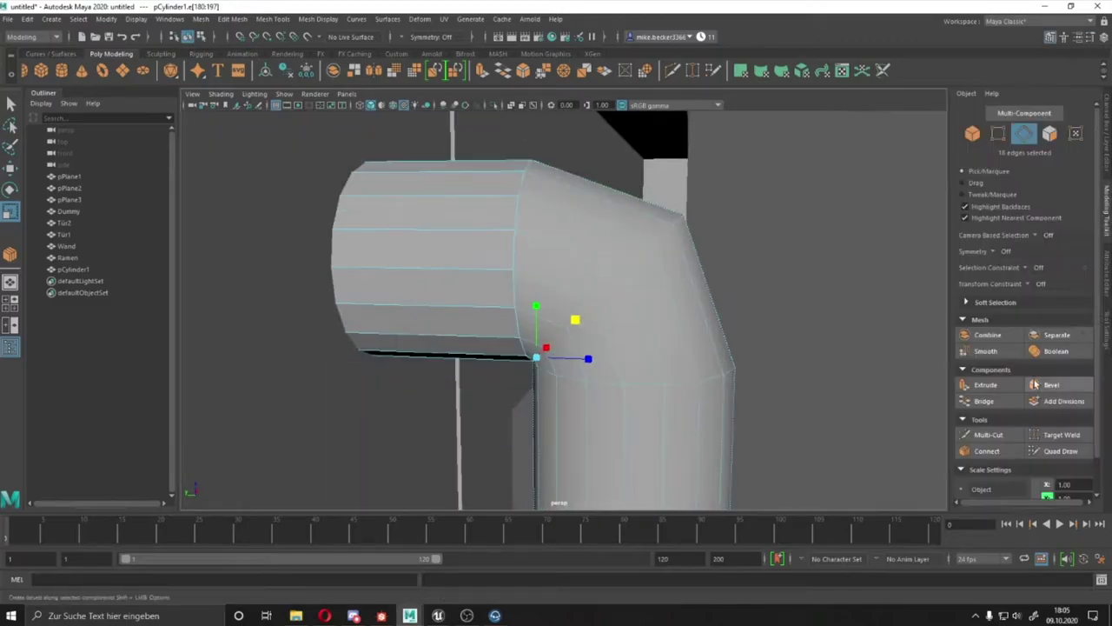
left_click_drag(794, 327, 517, 311, "alt")
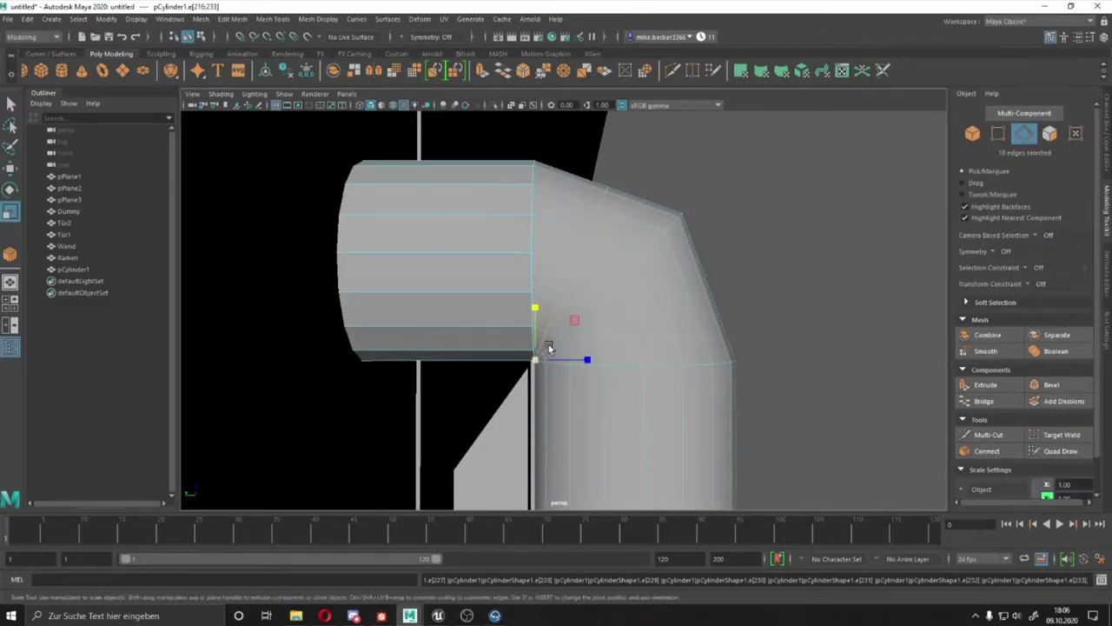
left_click_drag(549, 349, 574, 318)
left_click(1106, 329)
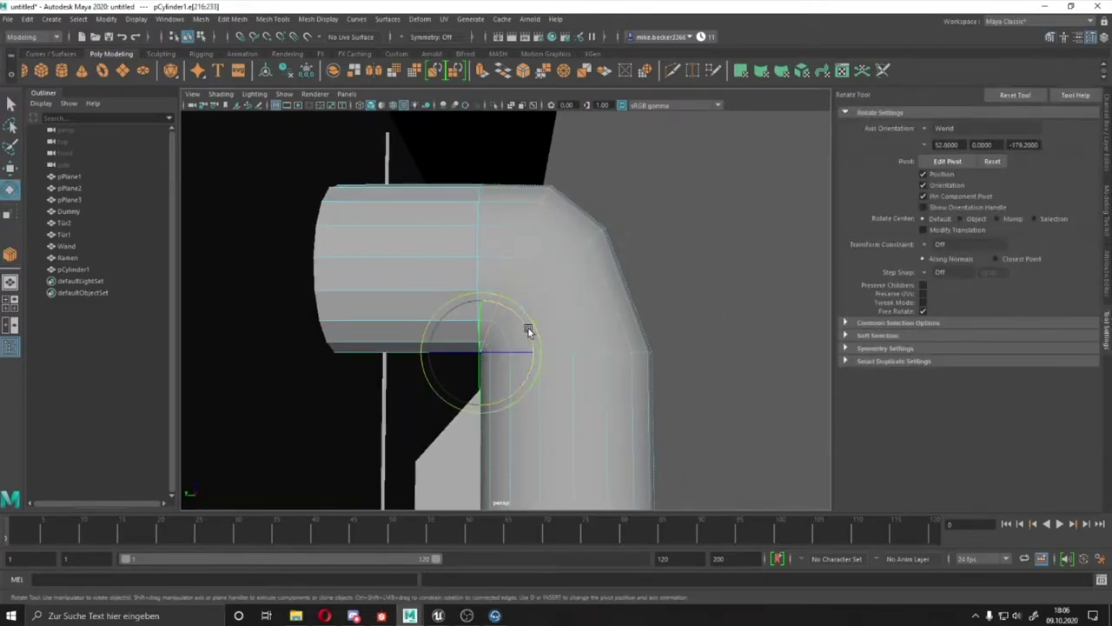
key("equal")
left_click_drag(554, 159, 564, 165)
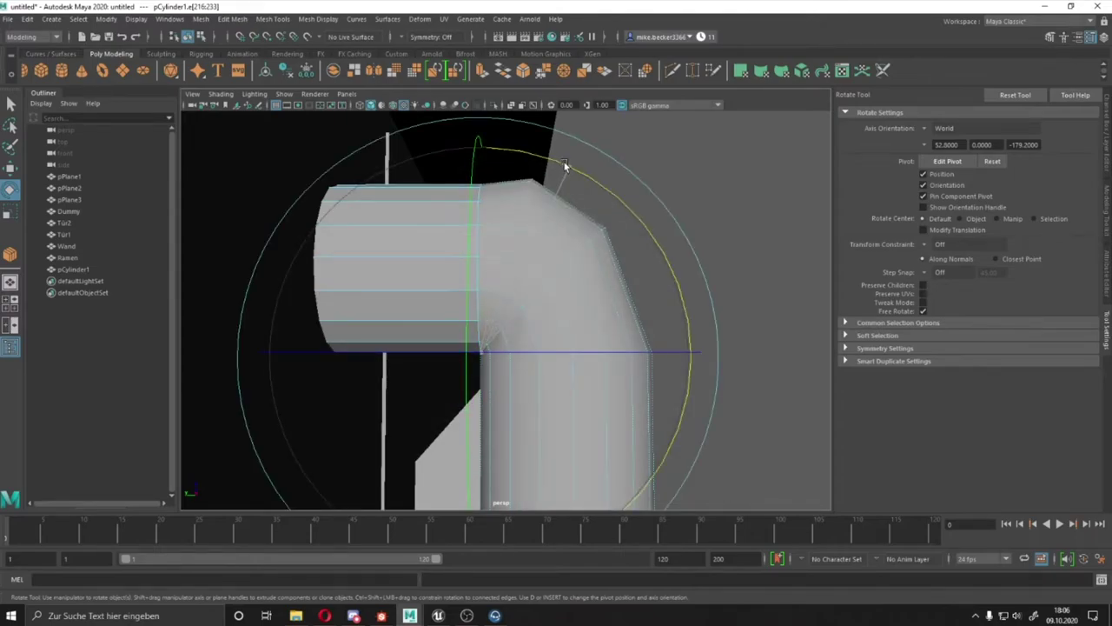
left_click(1106, 213)
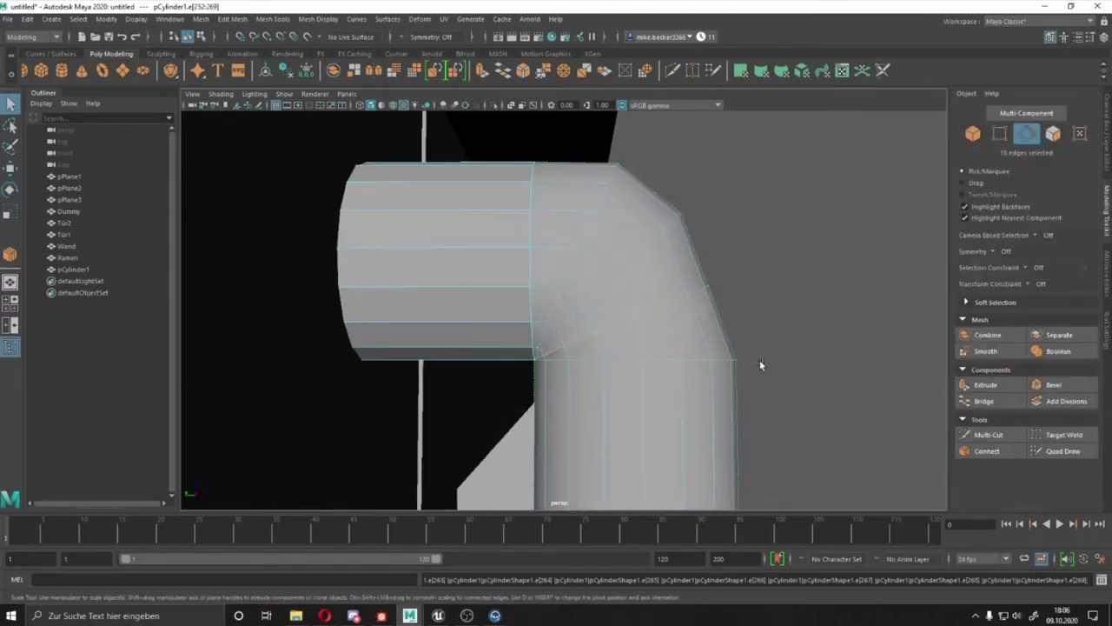
mouse_move(760, 359)
left_mouse_down("alt")
mouse_move(660, 322)
mouse_move(551, 223)
mouse_move(759, 303)
mouse_move(499, 278)
mouse_move(660, 266)
mouse_move(792, 142)
left_mouse_up("alt")
left_click_drag(791, 142, 504, 385)
- Switch to the elbow's vertices and zoom out to check the handle on the wall
left_click(201, 19)
left_click(200, 19)
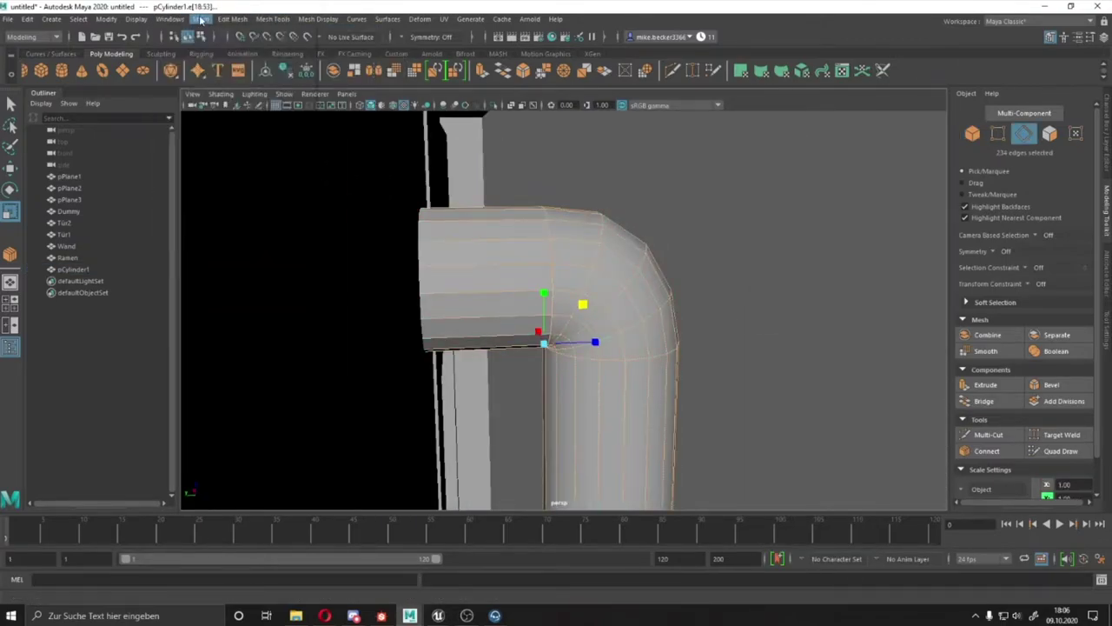
left_click(200, 20)
left_click(372, 148)
left_click(278, 19)
left_click_drag(608, 261, 715, 316, "alt")
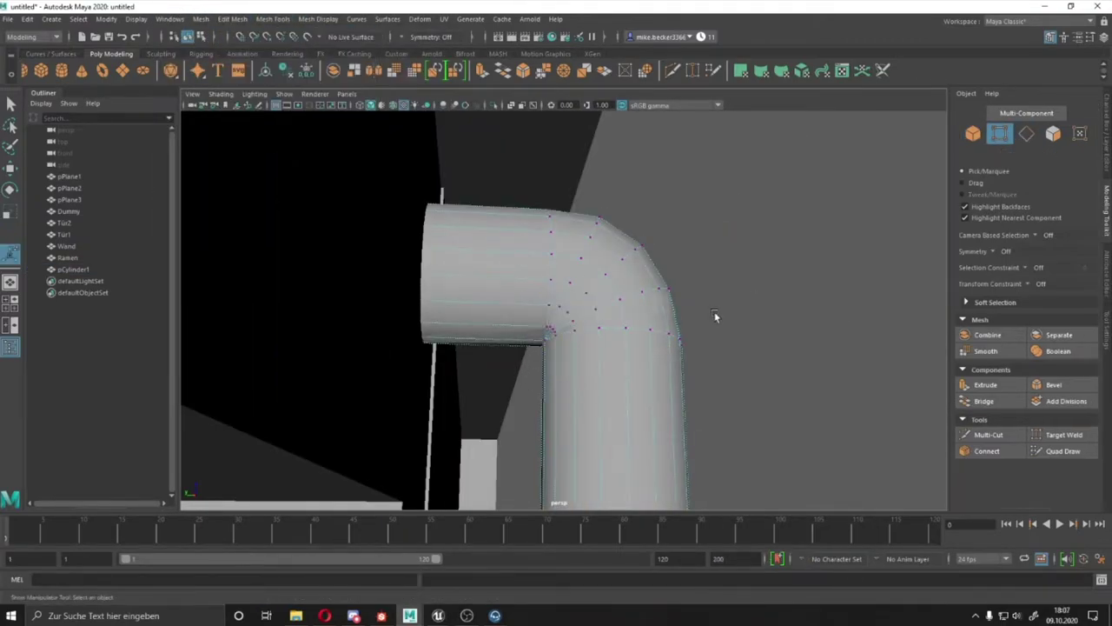
scroll(643, 318, "up", 5)
scroll(621, 299, "down", 5)
scroll(621, 298, "down", 5)
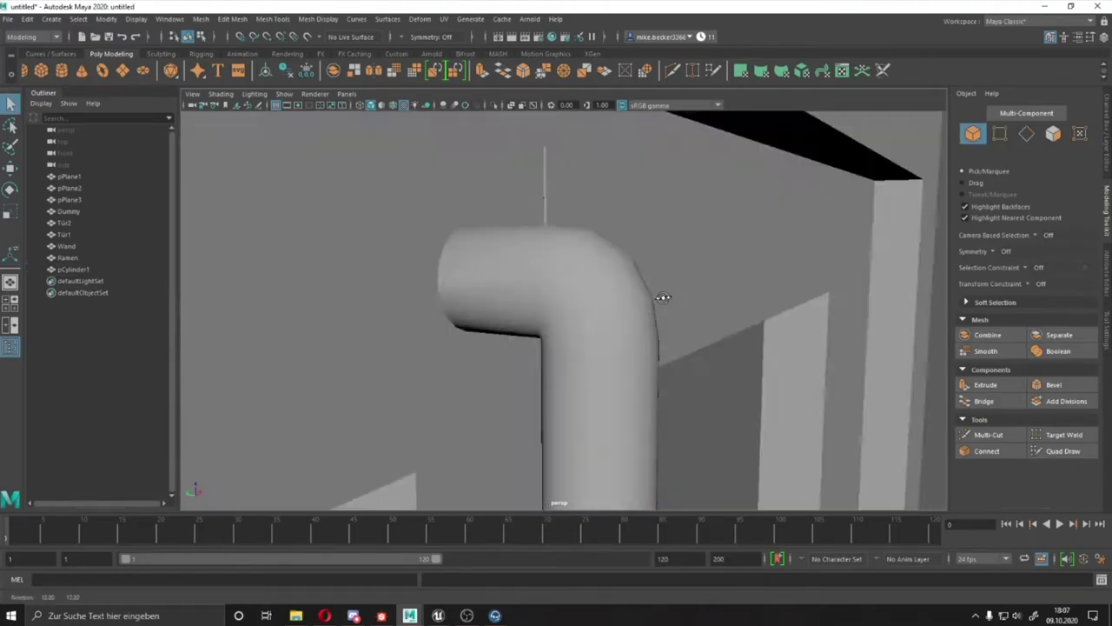
scroll(558, 277, "down", 5)
left_click_drag(558, 277, 566, 389, "alt")
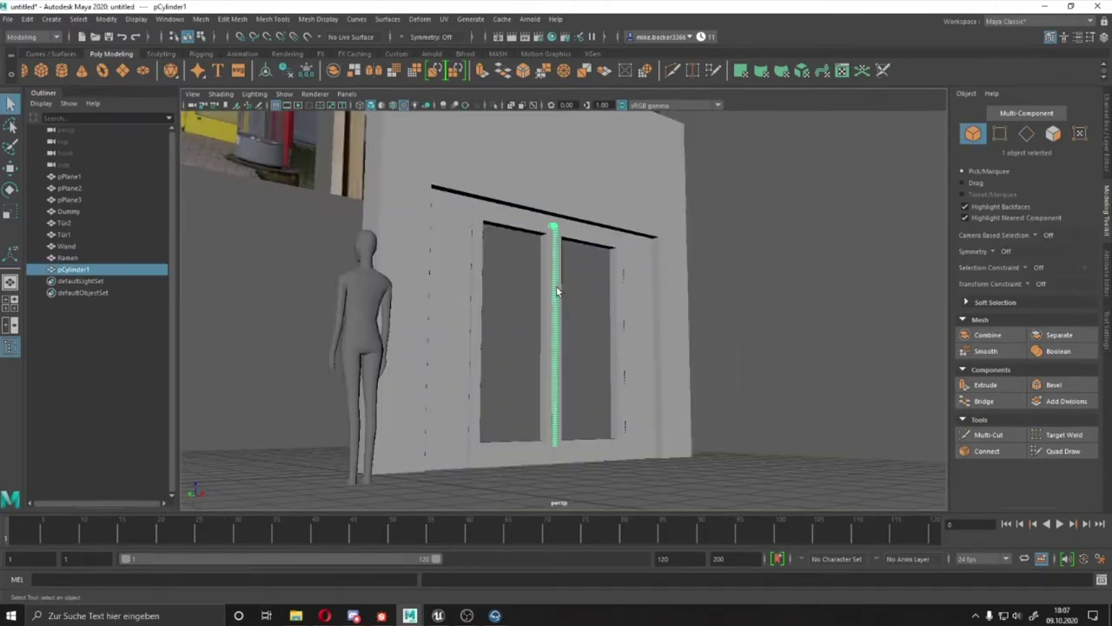
- Mirror the handle pCylinder1 across X so the second door gets one
left_click(1105, 280)
left_click(867, 305)
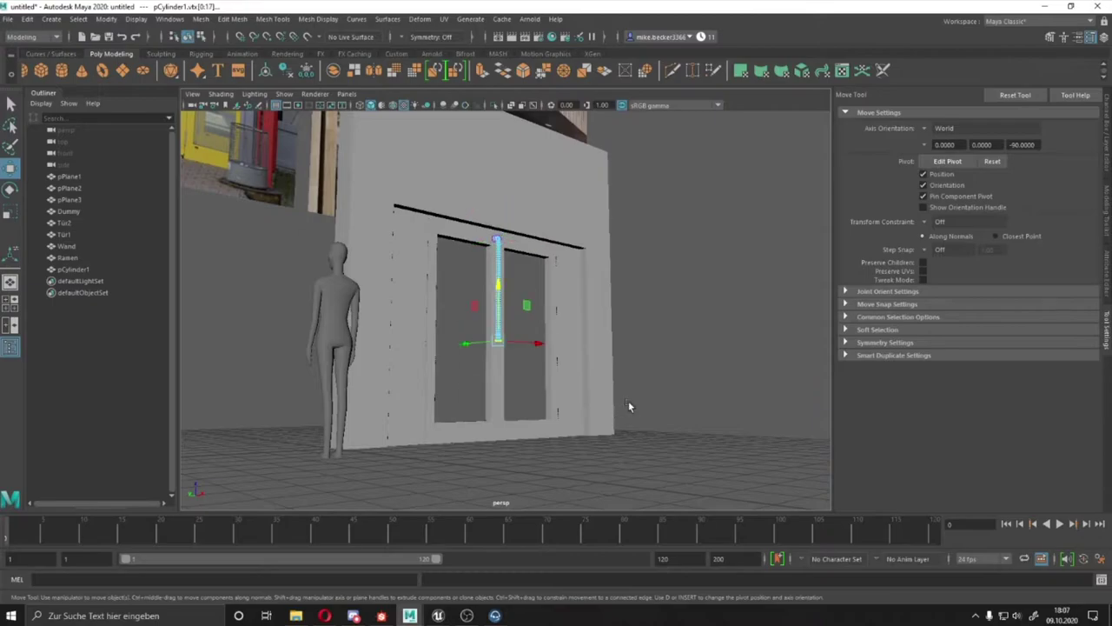
left_click_drag(630, 405, 521, 347, "alt")
key("F8")
left_click(201, 20)
left_click(219, 196)
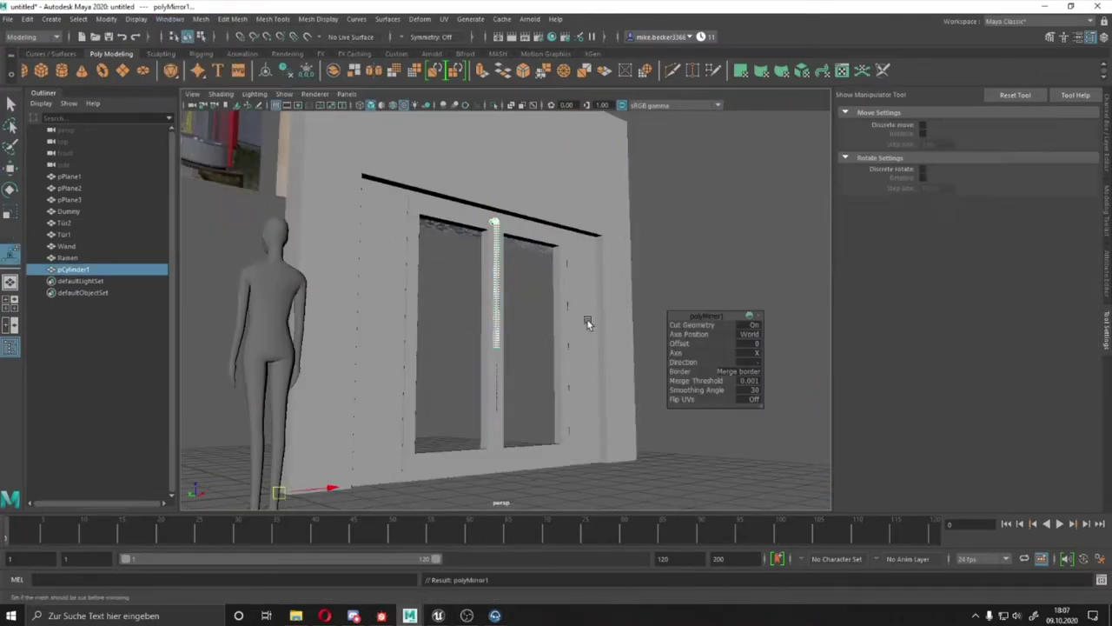
left_click_drag(755, 358, 469, 320, "alt")
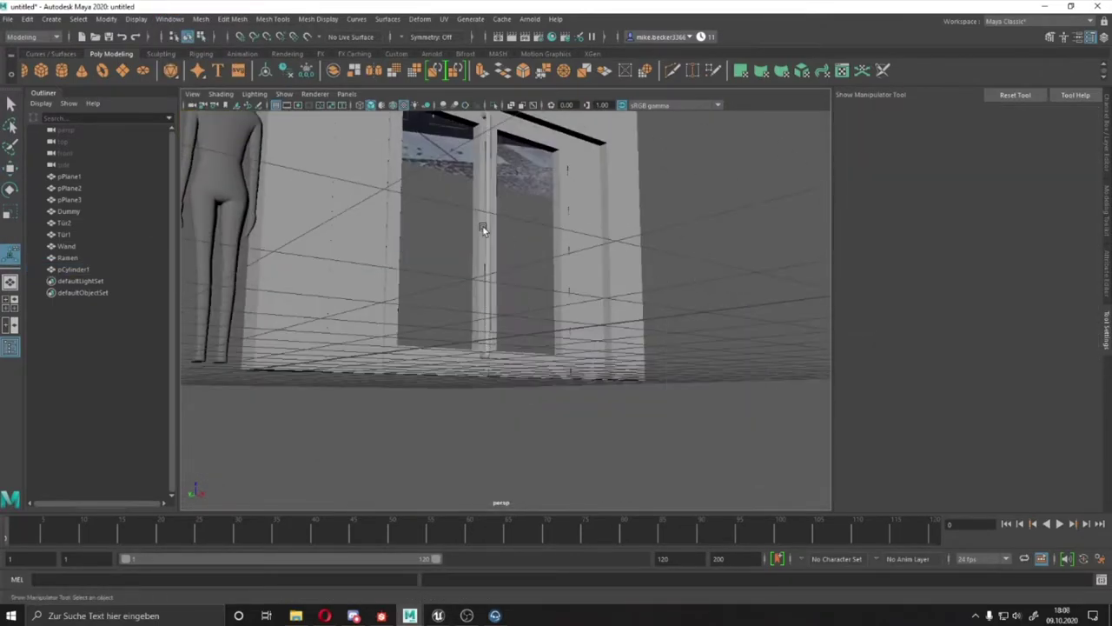
scroll(469, 320, "up", 3)
key("w")
right_click_drag(437, 249, 434, 218)
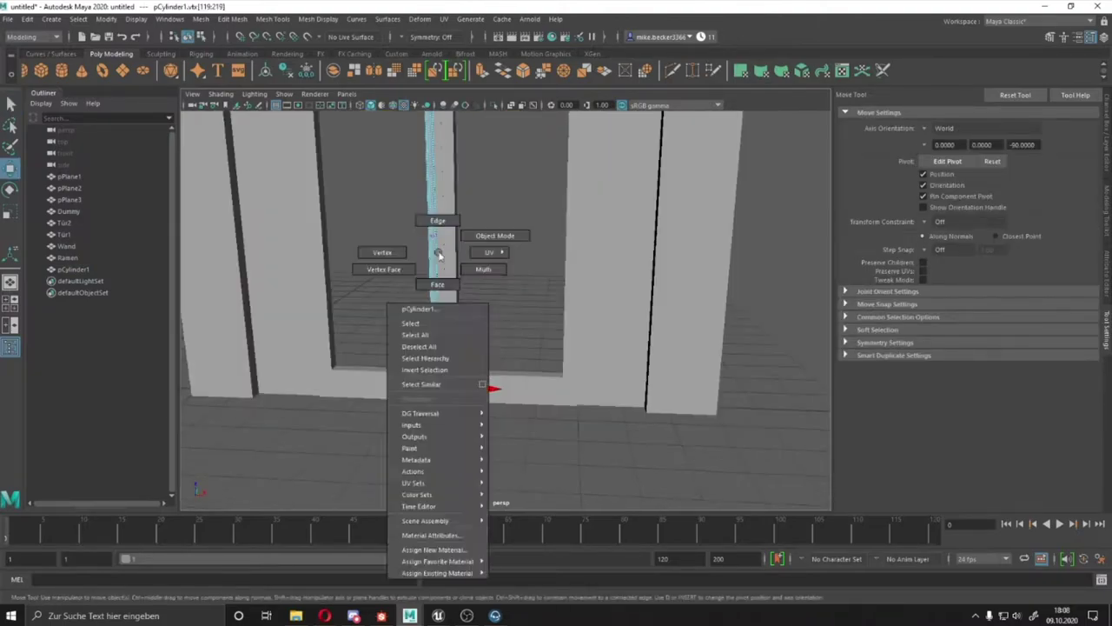
mouse_move(274, 262)
left_mouse_down("alt")
mouse_move(541, 271)
mouse_move(558, 248)
mouse_move(588, 333)
left_mouse_up("alt")
- Select Tür1 and the frame Ramen and isolate them for editing
left_click(588, 332)
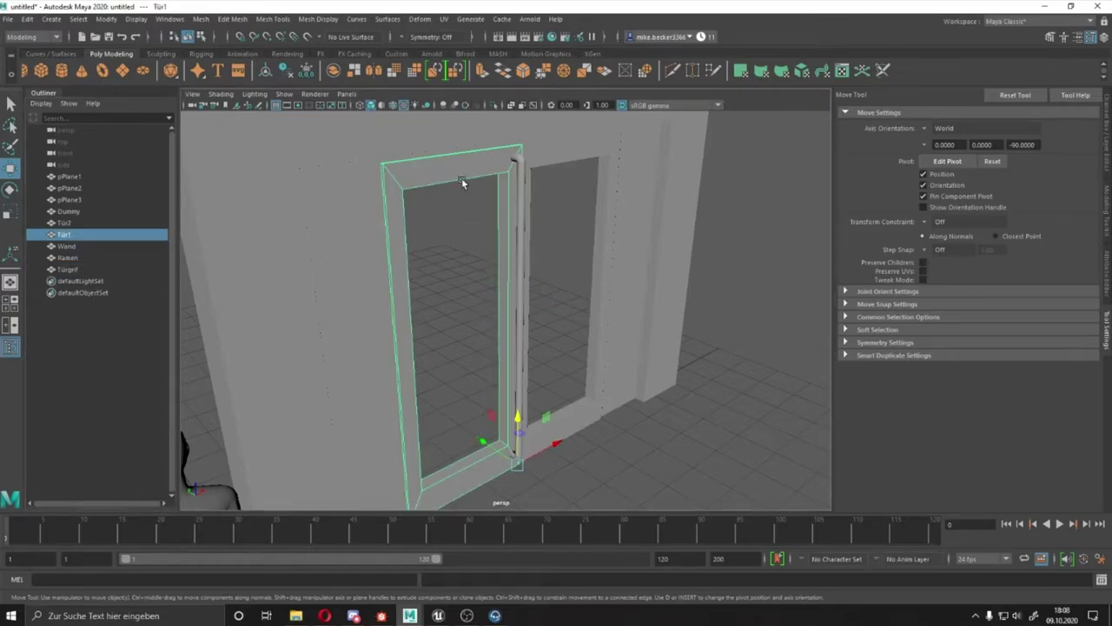
left_click(450, 163)
left_click_drag(451, 163, 370, 260, "alt")
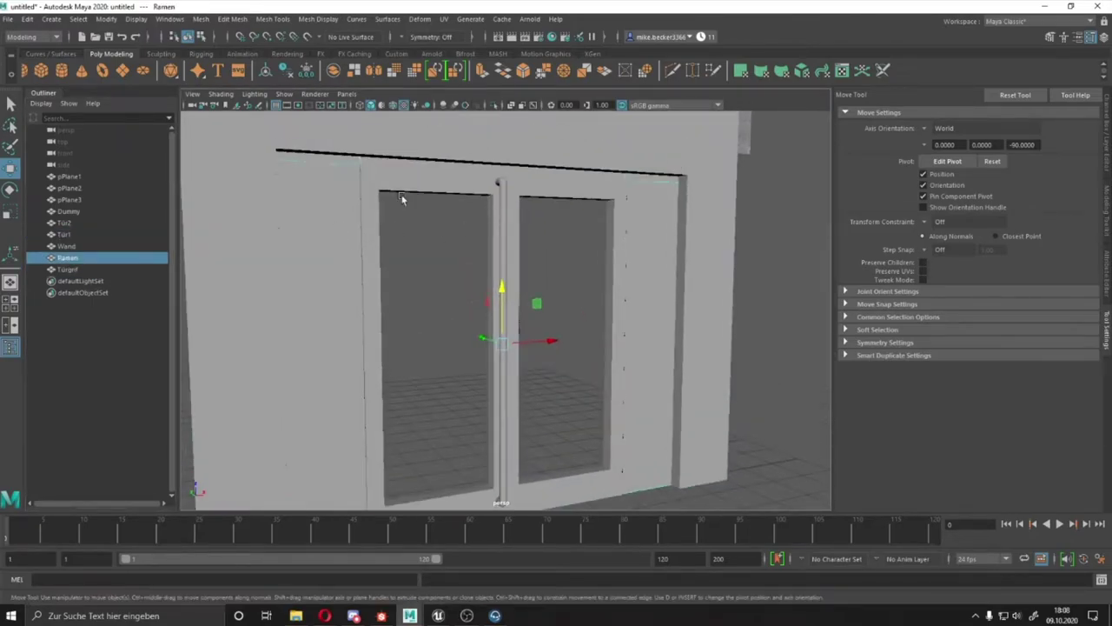
mouse_move(401, 198)
left_mouse_down("alt")
mouse_move(474, 177)
mouse_move(660, 278)
mouse_move(403, 289)
mouse_move(484, 247)
left_mouse_up("alt")
- Bevel the selected top edge of door frame Tür1 with fraction 0.8
left_click(403, 289)
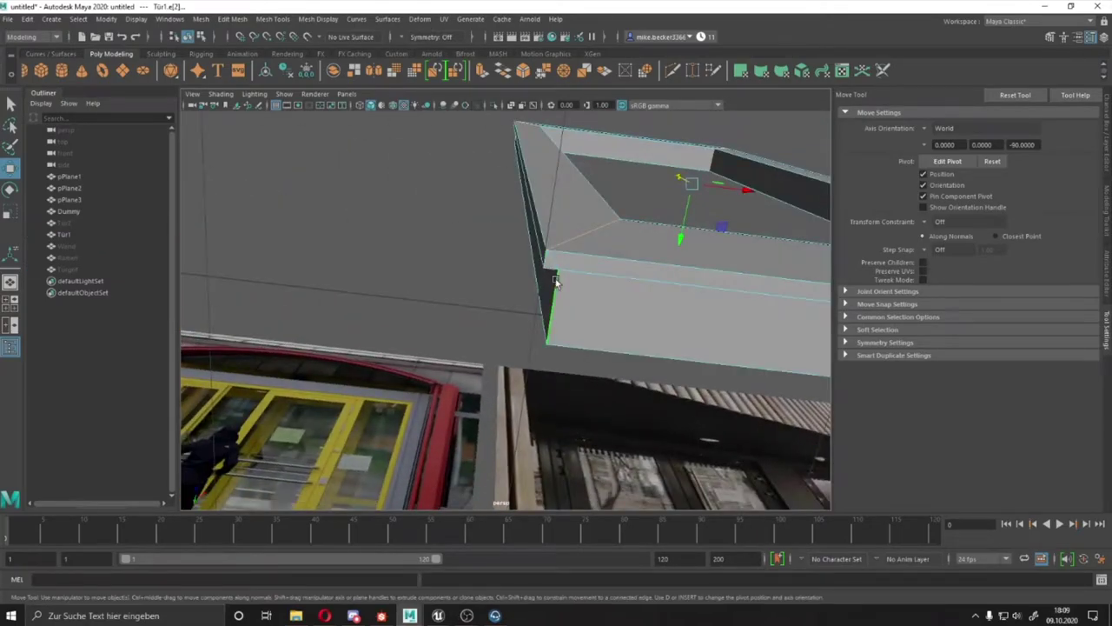
mouse_move(556, 280)
left_mouse_down("alt")
mouse_move(618, 270)
mouse_move(457, 278)
mouse_move(566, 348)
mouse_move(551, 326)
mouse_move(477, 487)
mouse_move(447, 380)
left_mouse_up("alt")
left_click(1106, 208)
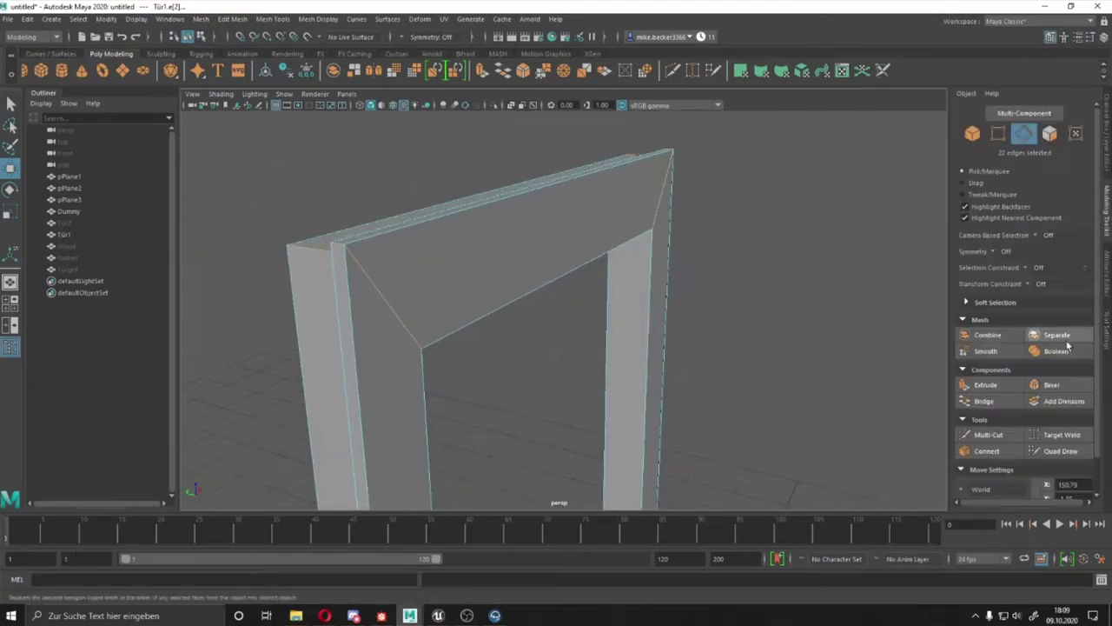
left_click(1049, 384)
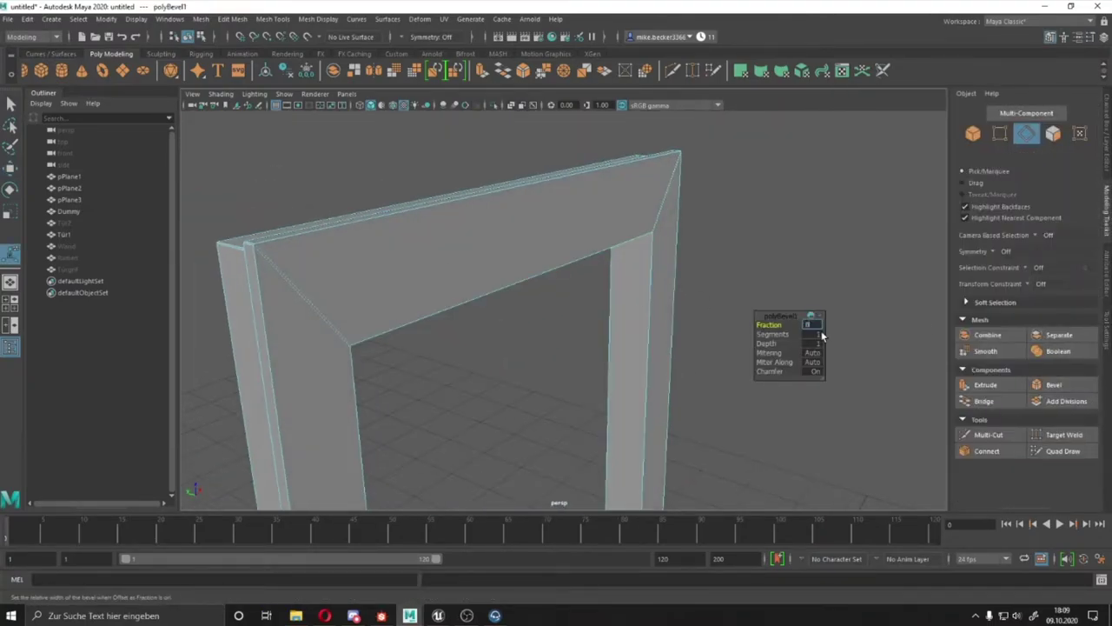
mouse_move(822, 336)
left_mouse_down("alt")
mouse_move(489, 333)
mouse_move(603, 330)
mouse_move(582, 246)
mouse_move(782, 261)
mouse_move(400, 252)
mouse_move(420, 357)
mouse_move(619, 315)
left_mouse_up("alt")
- Step back through recent changes with repeated undos to the corner vertex selection
key("ctrl+z")
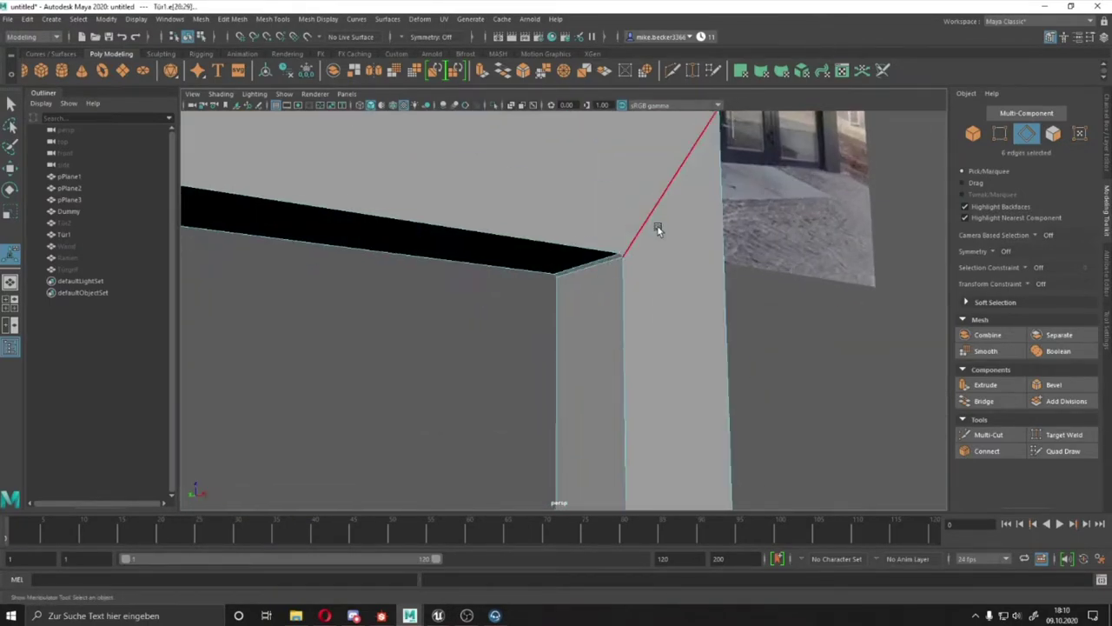
key("ctrl+z")
key("ctrl+z")
key("ctrl+z")
key("ctrl+z")
key("ctrl+z")
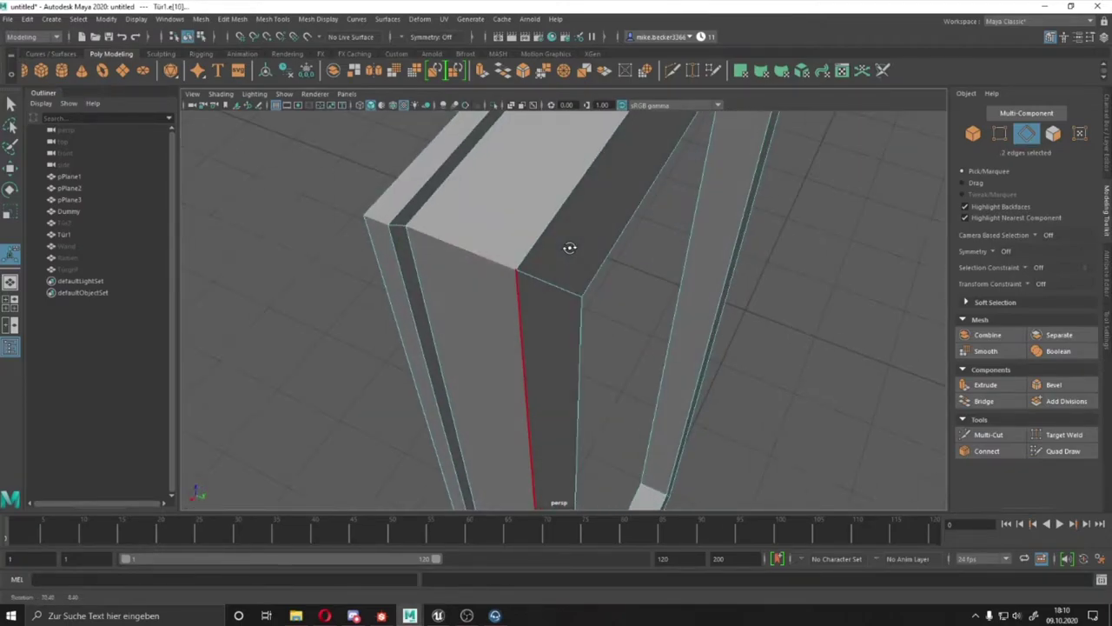
key("ctrl+z")
key("ctrl+z")
key("ctrl+z")
key("ctrl+z")
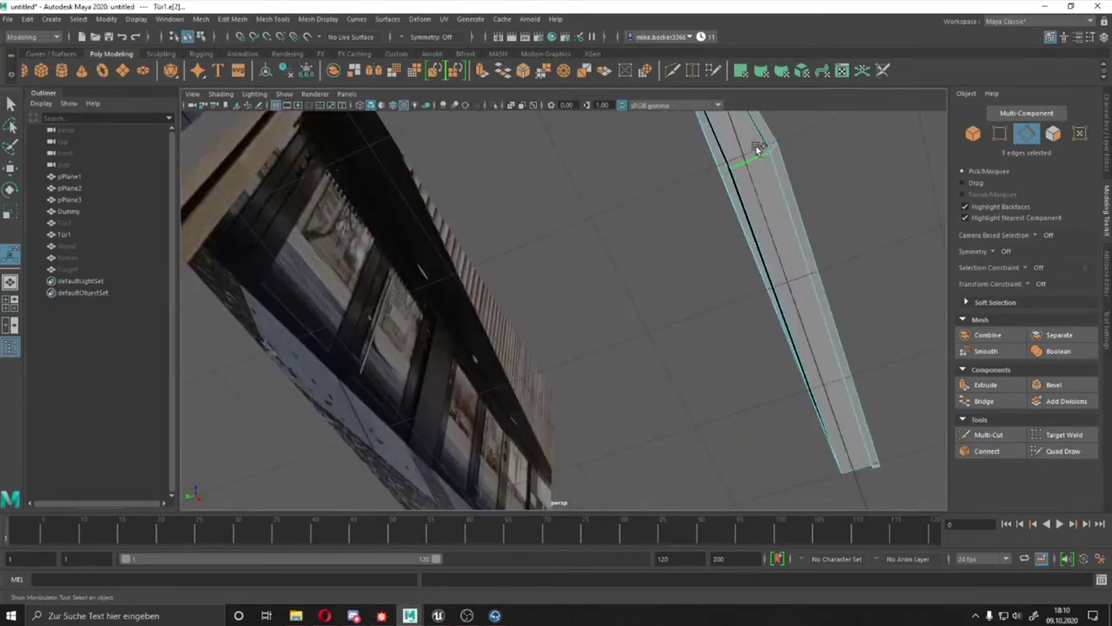
key("ctrl+z")
key("ctrl+z")
key("ctrl+z")
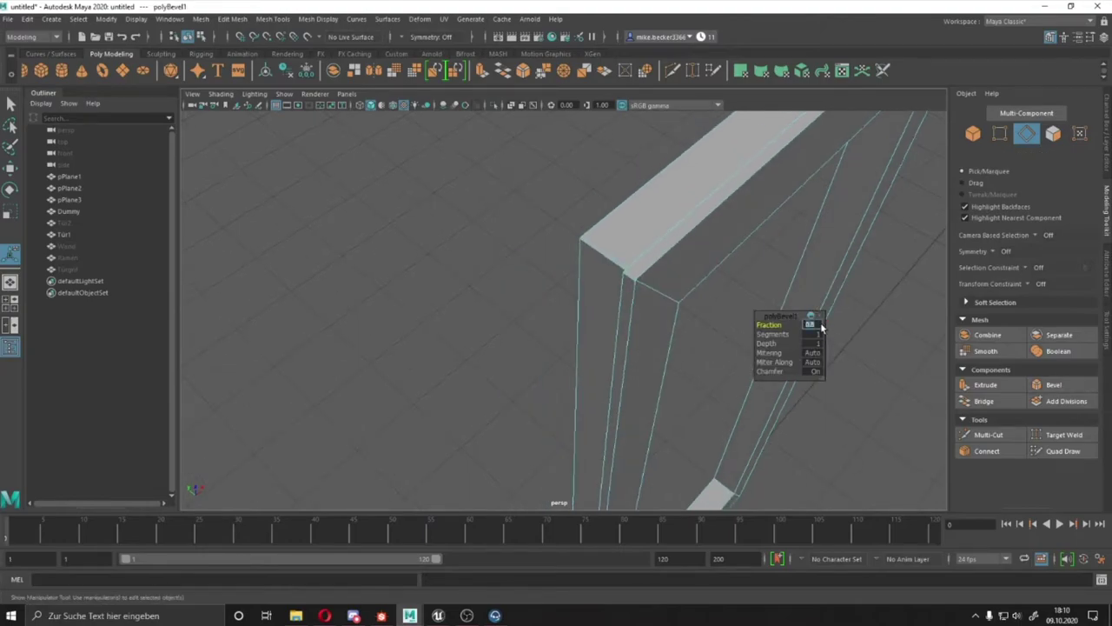
key("ctrl+z")
key("ctrl+z")
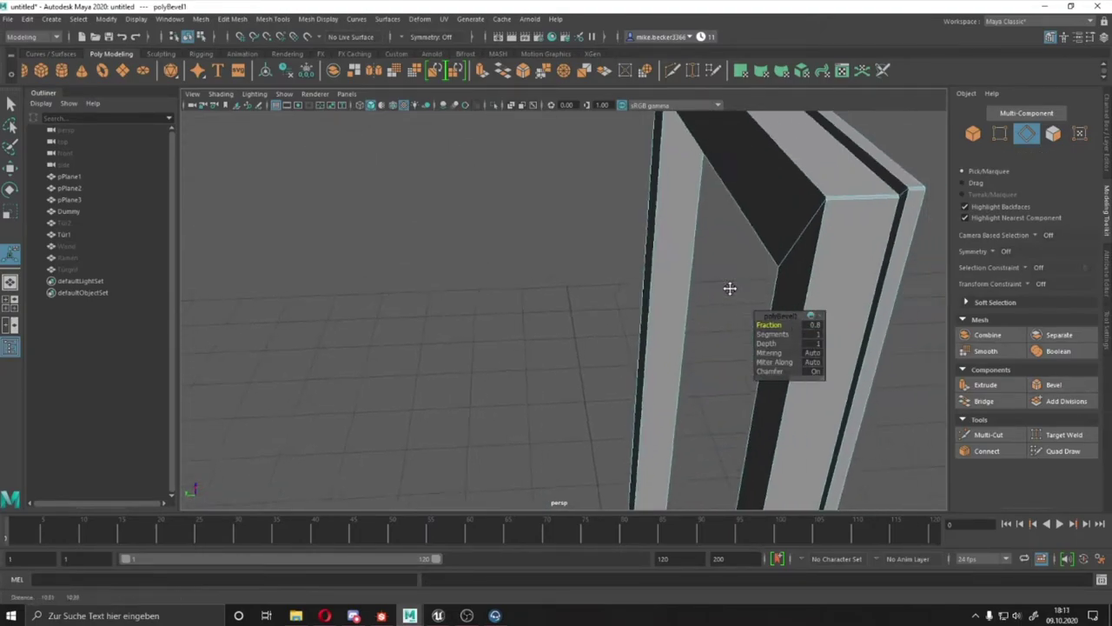
key("ctrl+z")
key("ctrl+z")
key("ctrl+z")
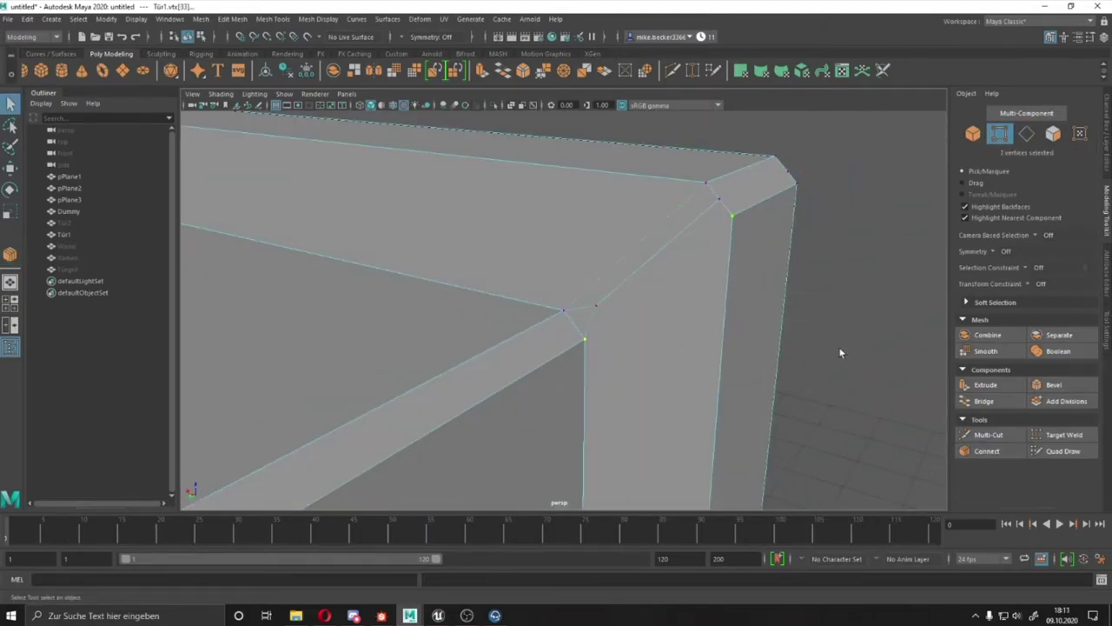
- Delete the stray corner vertices and edges, then pick loose corner vertices and edges for welding
key("Delete")
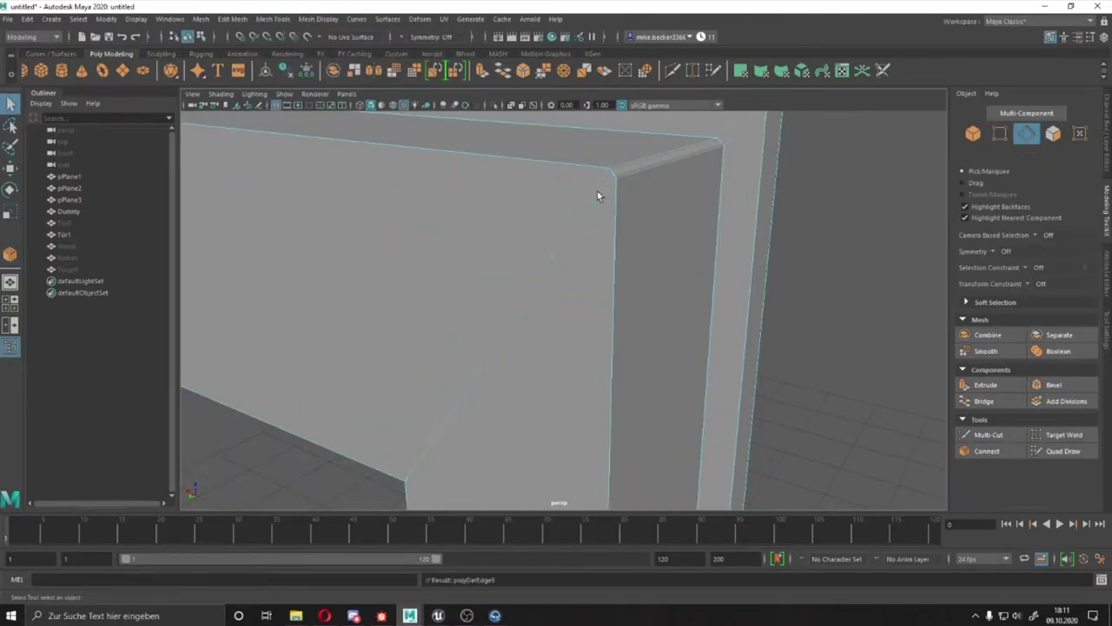
right_click_drag(560, 216, 463, 198)
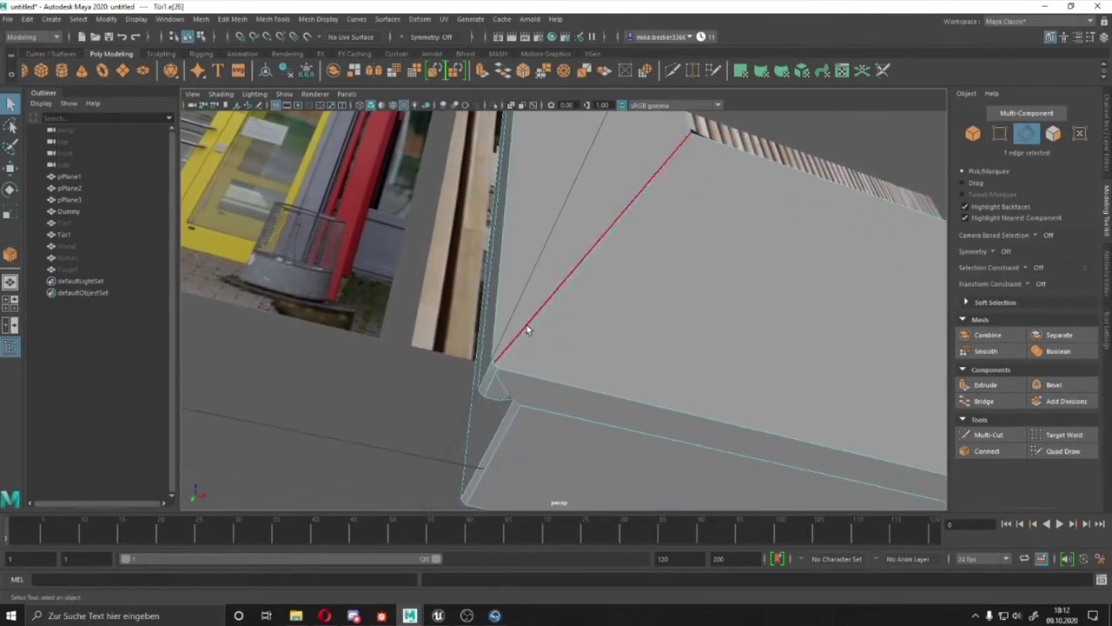
right_click_drag(493, 368, 561, 278, "shift")
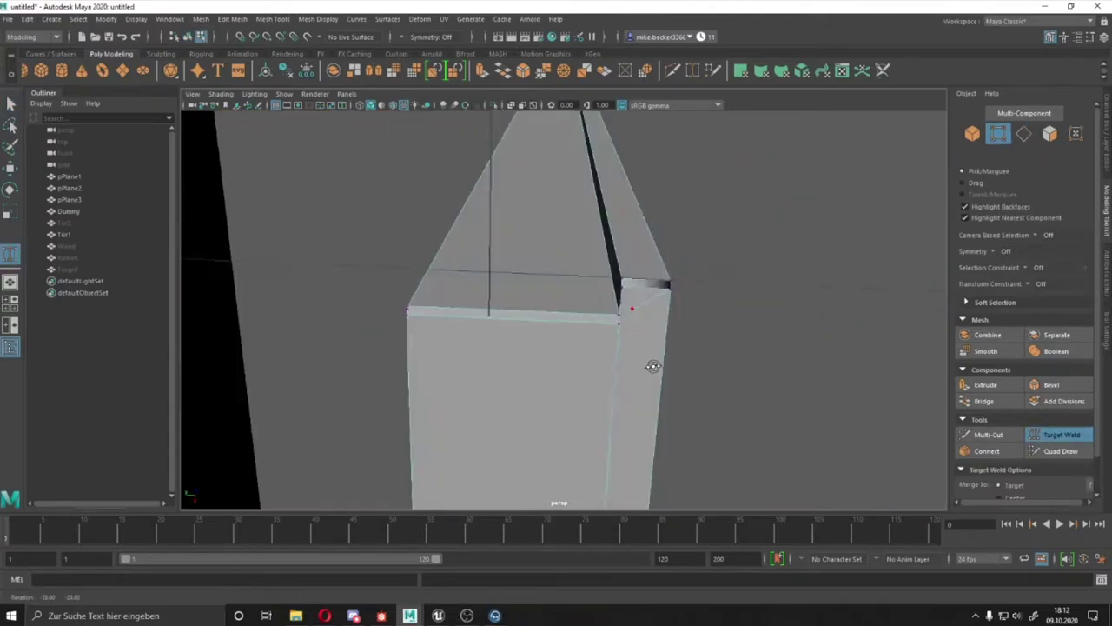
scroll(653, 357, "up", 3)
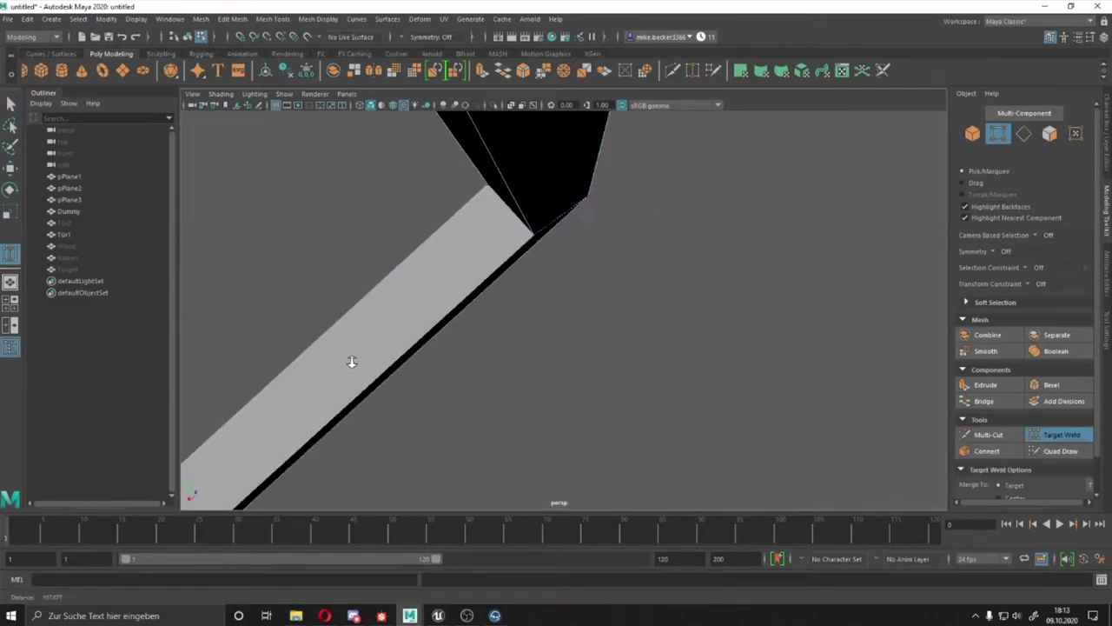
right_click_drag(573, 295, 516, 298)
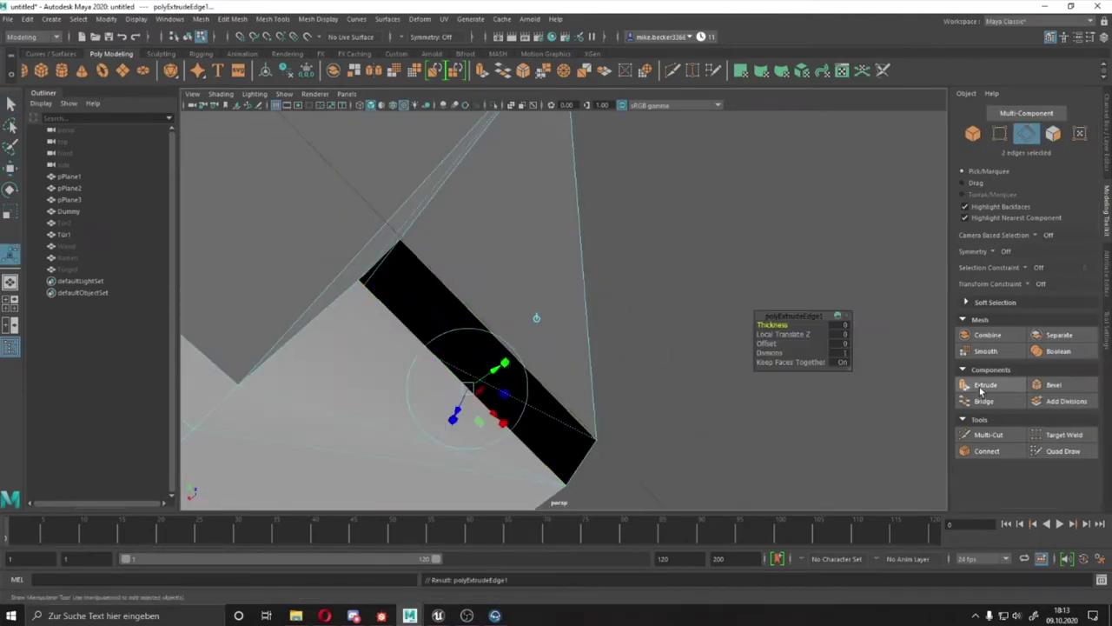
left_click(514, 272)
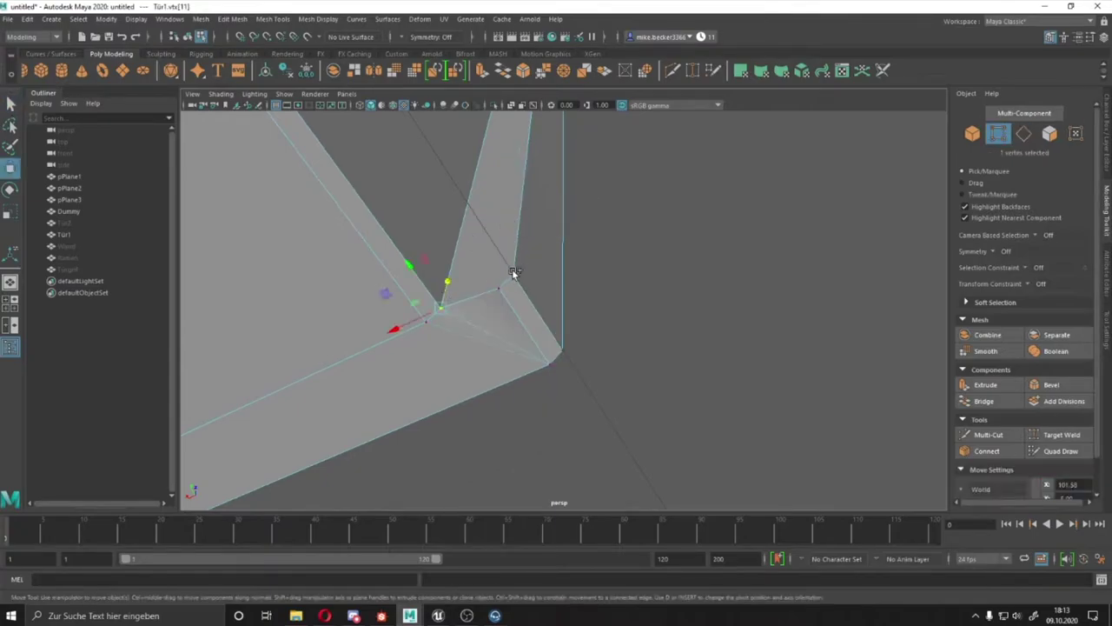
left_click(545, 308)
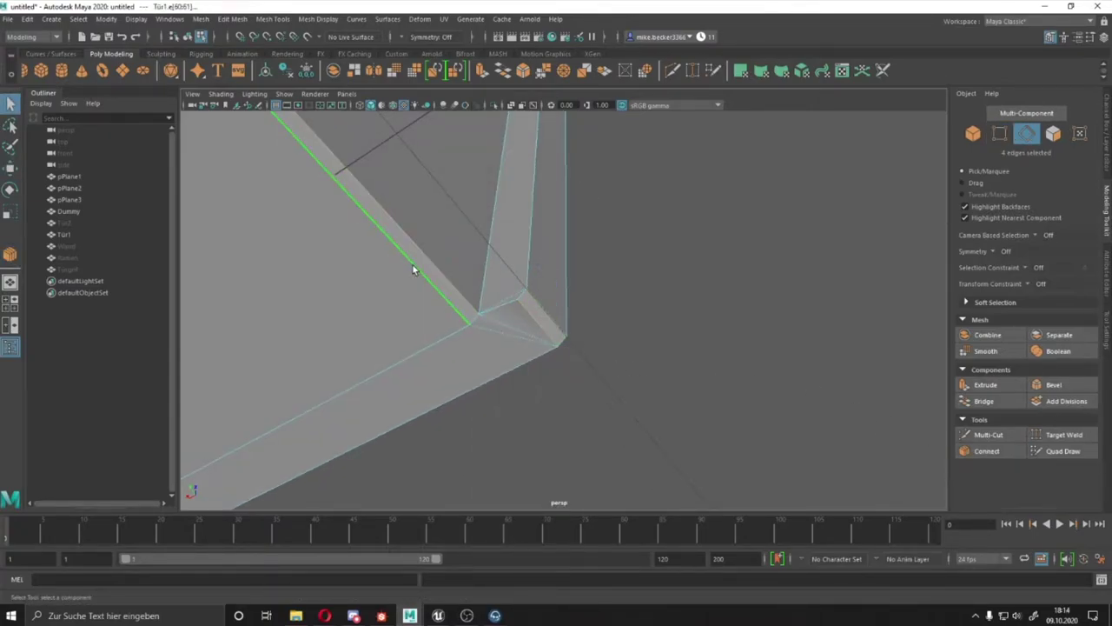
mouse_move(412, 269)
left_mouse_down("alt")
mouse_move(440, 293)
mouse_move(516, 316)
mouse_move(715, 328)
mouse_move(610, 343)
left_mouse_up("alt")
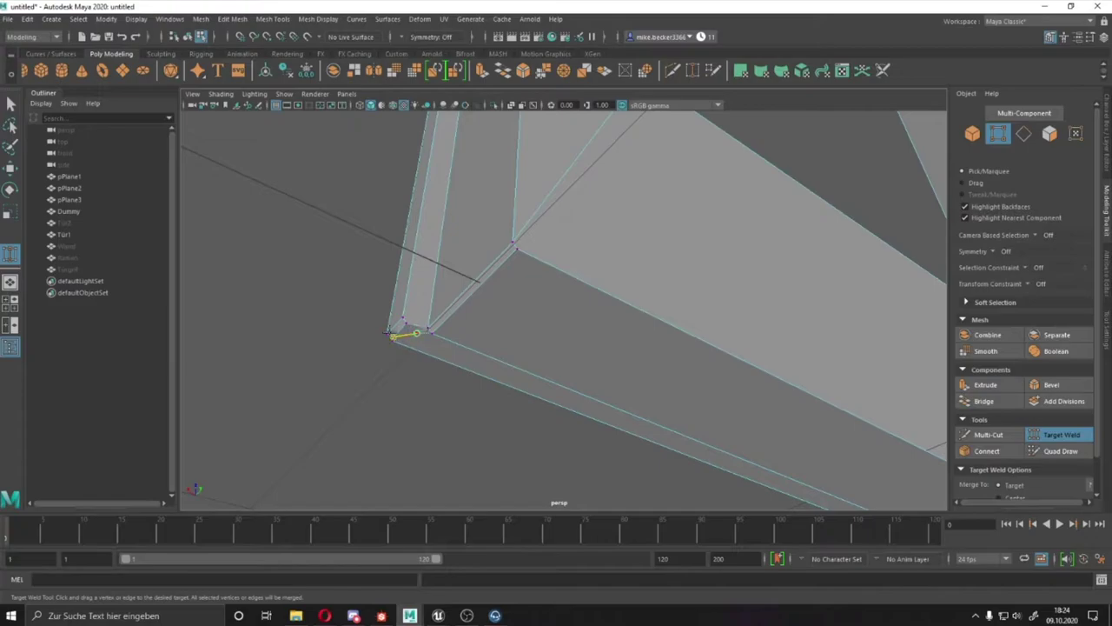
- Target-weld a stray corner vertex onto its neighbour and reselect a single corner vertex
left_click_drag(380, 339, 767, 350, "alt")
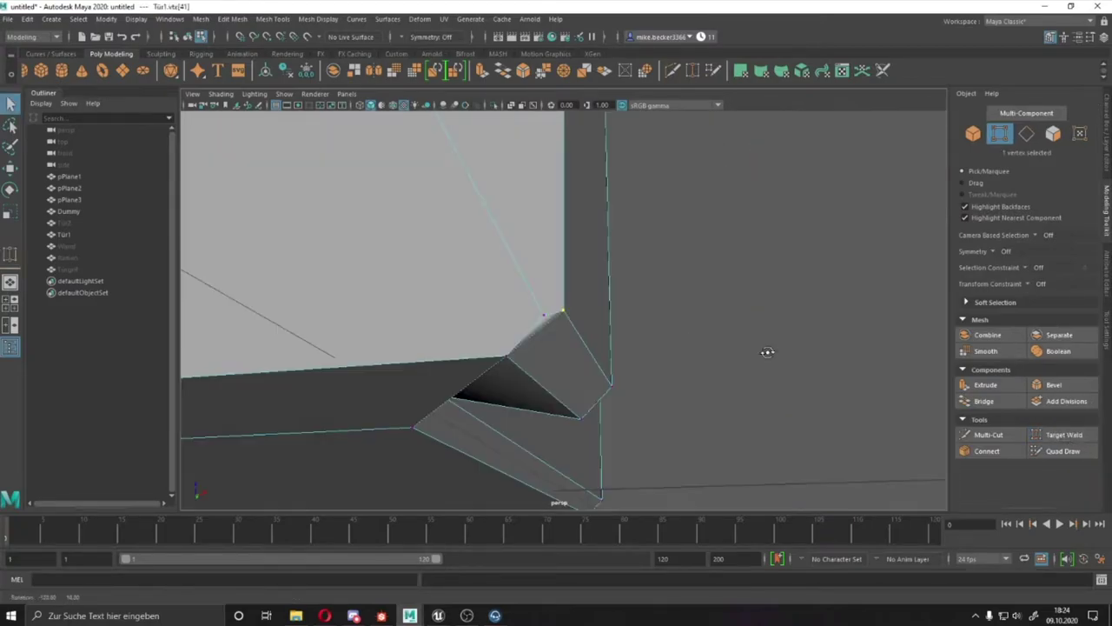
mouse_move(543, 315)
left_mouse_down()
mouse_move(573, 310)
mouse_move(571, 323)
mouse_move(583, 312)
mouse_move(455, 308)
left_mouse_up()
mouse_move(438, 243)
left_mouse_down("alt")
mouse_move(727, 307)
mouse_move(623, 316)
left_mouse_up("alt")
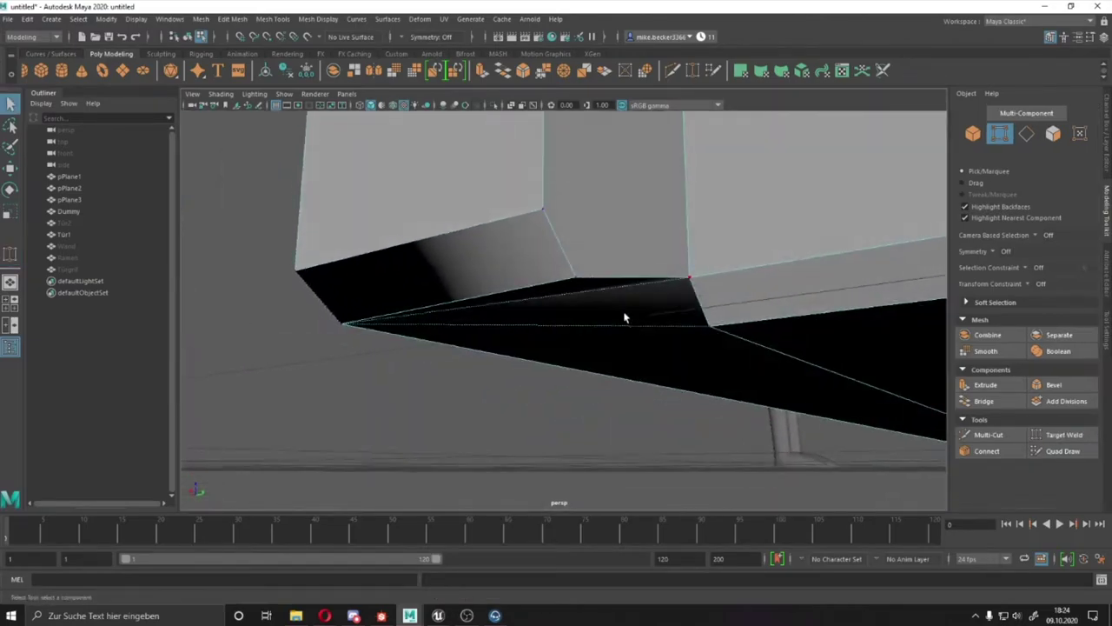
right_click_drag(559, 261, 504, 258)
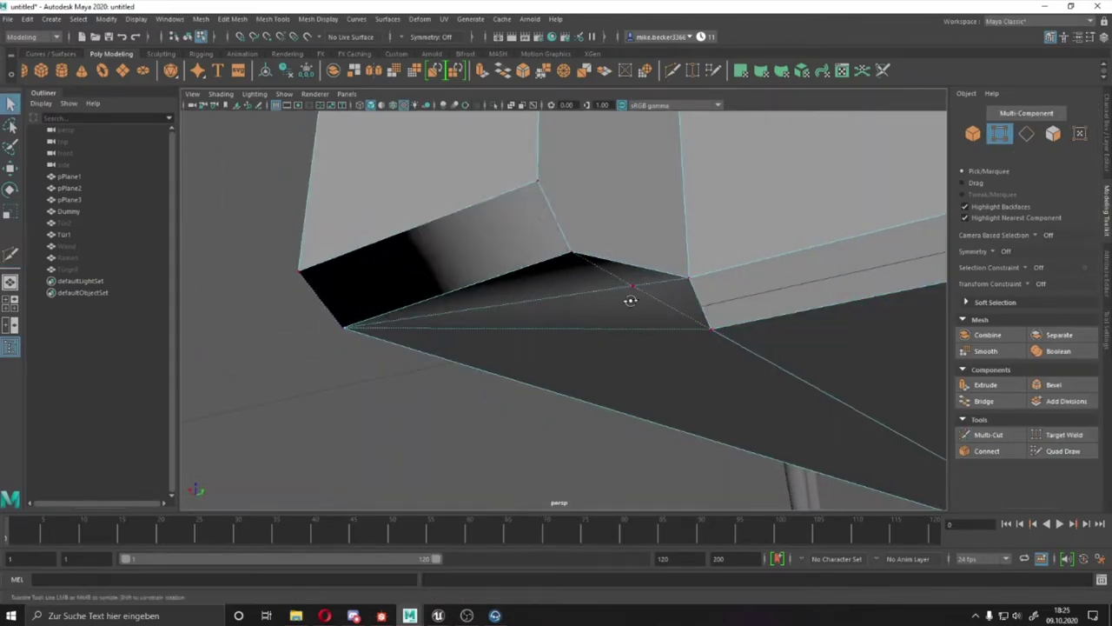
left_click_drag(630, 300, 640, 294, "alt")
key("w")
mouse_move(668, 342)
left_mouse_down("alt")
mouse_move(523, 353)
mouse_move(634, 363)
left_mouse_up("alt")
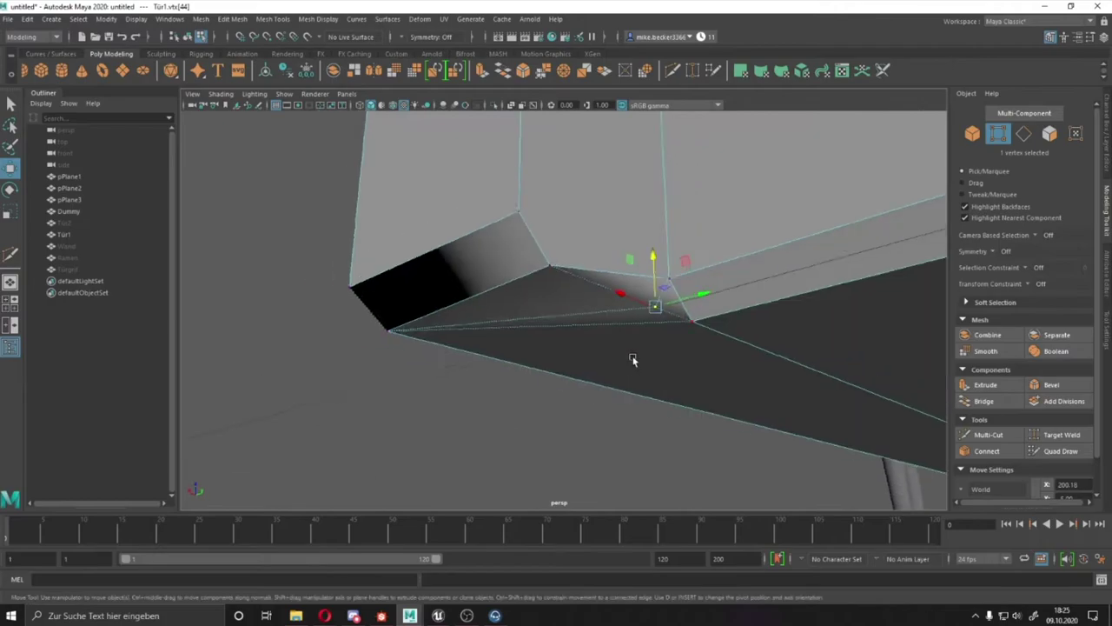
- Switch to edge mode and select the edges at the frame's lower corner
right_click(561, 238)
left_click(533, 226)
mouse_move(589, 242)
left_mouse_down("alt")
mouse_move(484, 162)
mouse_move(587, 316)
left_mouse_up("alt")
key("q")
right_click(587, 315)
left_click(588, 263)
mouse_move(415, 385)
left_mouse_down()
mouse_move(581, 205)
mouse_move(512, 205)
left_mouse_up()
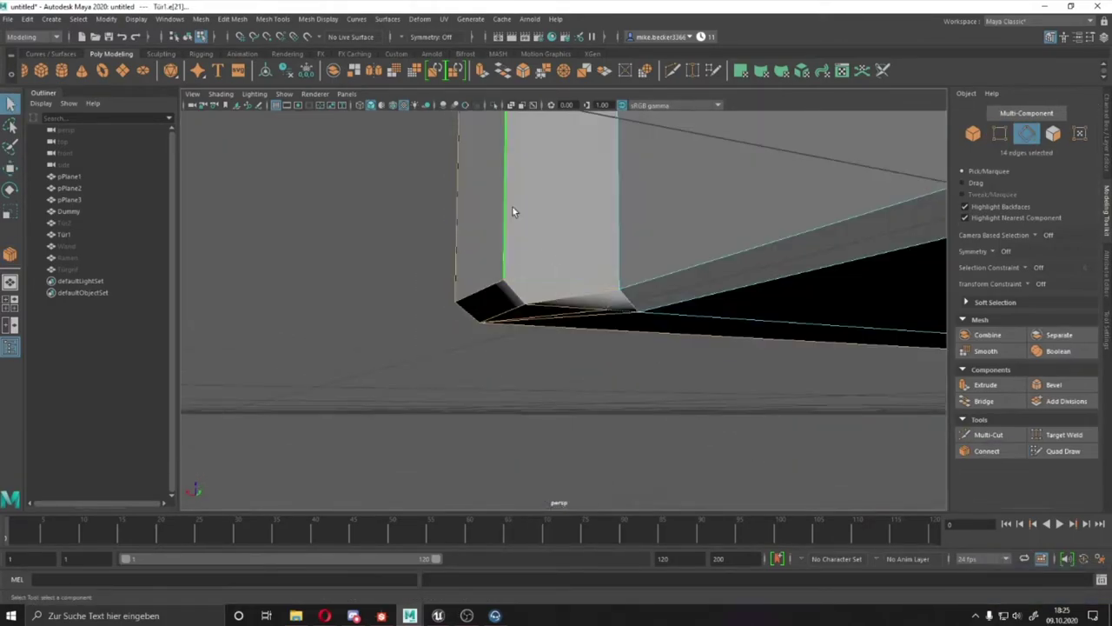
left_click(318, 18)
left_click(560, 328)
left_click_drag(561, 328, 568, 220, "alt")
- Target Weld the remaining stray corner vertex into its neighbour, then pick a bottom edge
left_click(272, 18)
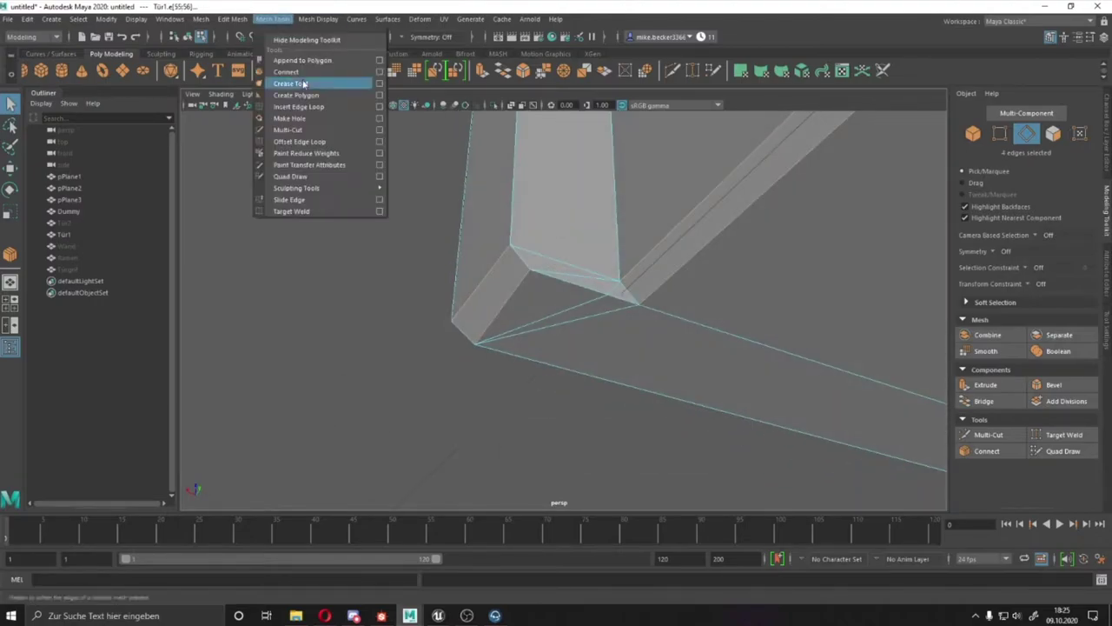
left_click(331, 114)
left_click_drag(331, 114, 596, 293, "alt")
left_click(1056, 434)
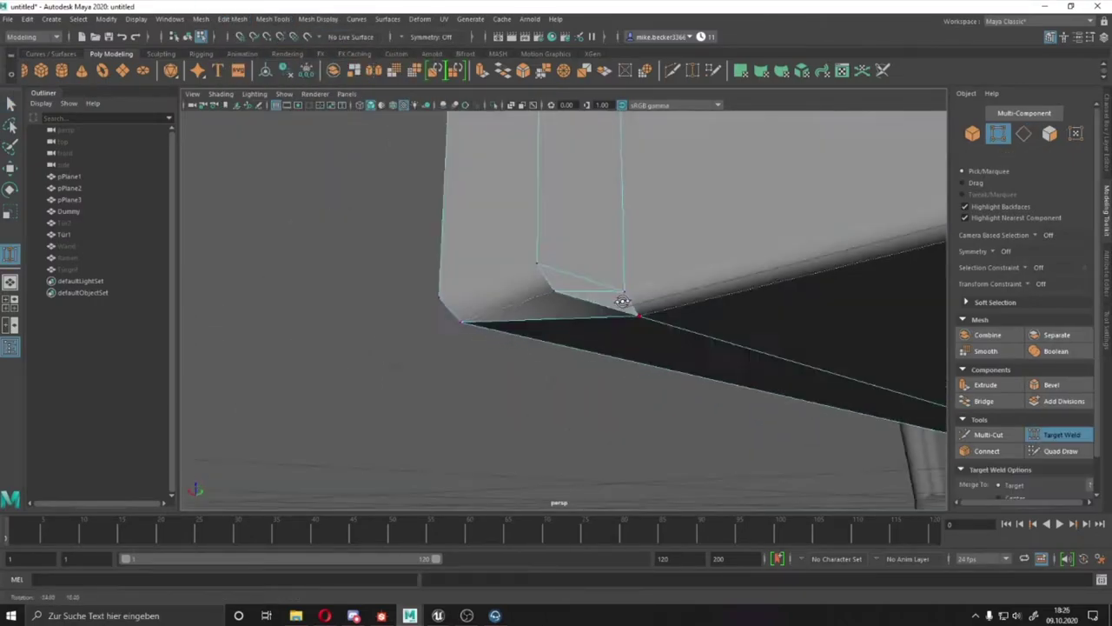
left_click_drag(522, 304, 761, 345, "alt")
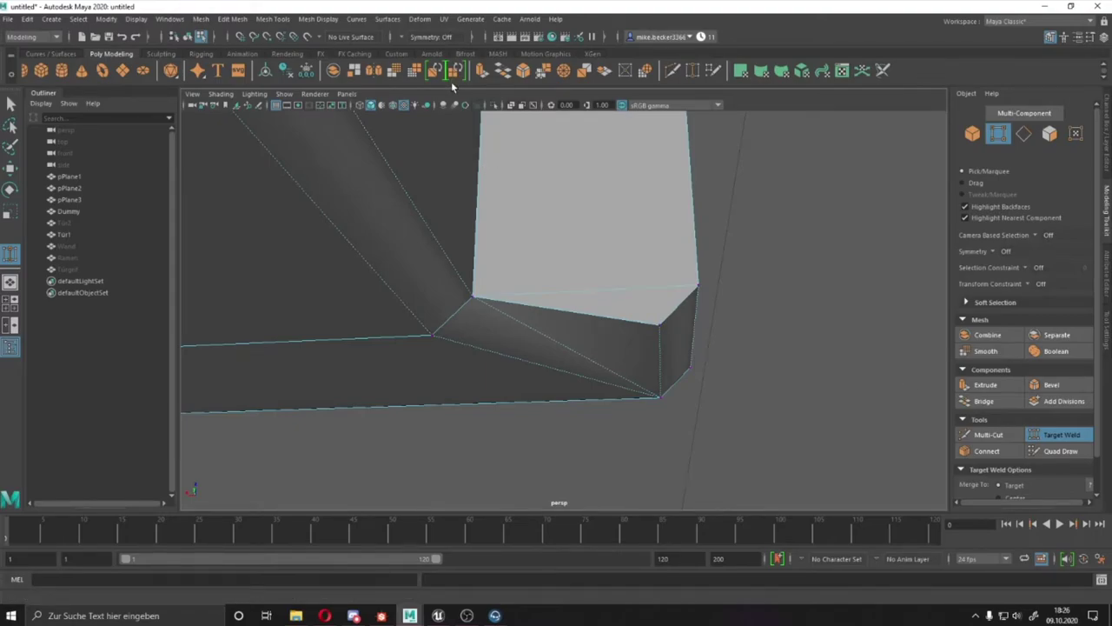
left_click(1005, 438)
left_click_drag(660, 365, 565, 327, "alt")
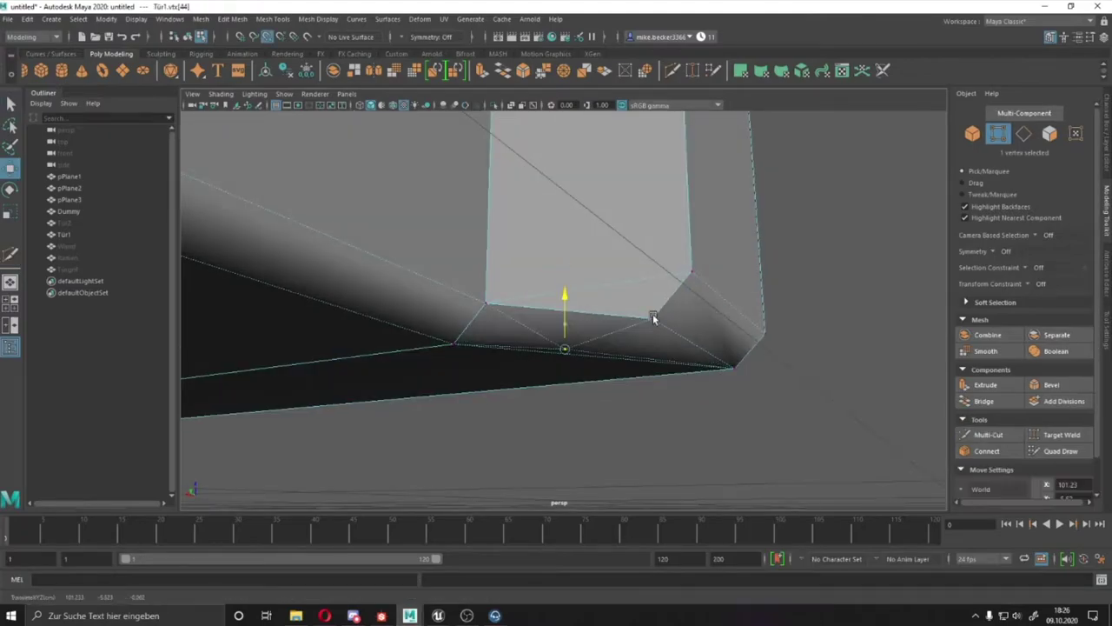
left_click_drag(654, 318, 510, 325, "alt")
left_click(1061, 435)
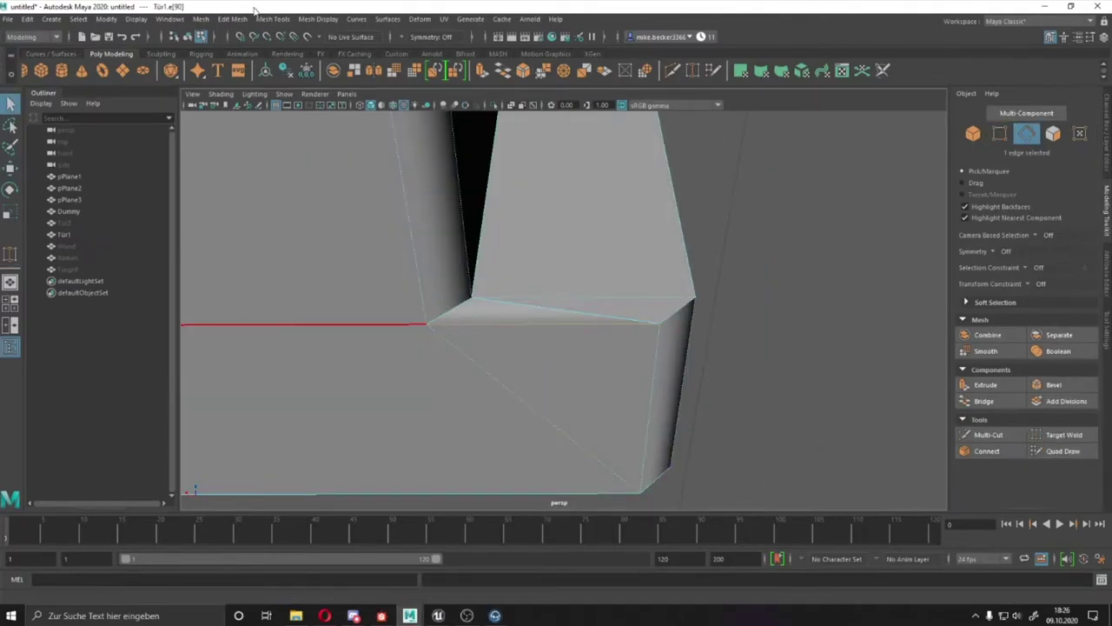
mouse_move(686, 305)
left_mouse_down("alt")
mouse_move(720, 298)
mouse_move(588, 278)
mouse_move(623, 316)
mouse_move(592, 324)
mouse_move(472, 293)
mouse_move(506, 325)
mouse_move(521, 273)
mouse_move(598, 320)
mouse_move(571, 193)
mouse_move(568, 417)
mouse_move(506, 346)
mouse_move(578, 287)
mouse_move(640, 362)
mouse_move(712, 391)
left_mouse_up("alt")
left_click(598, 318)
- Connect the selected corner vertices of the frame with a new edge
left_click(1062, 434)
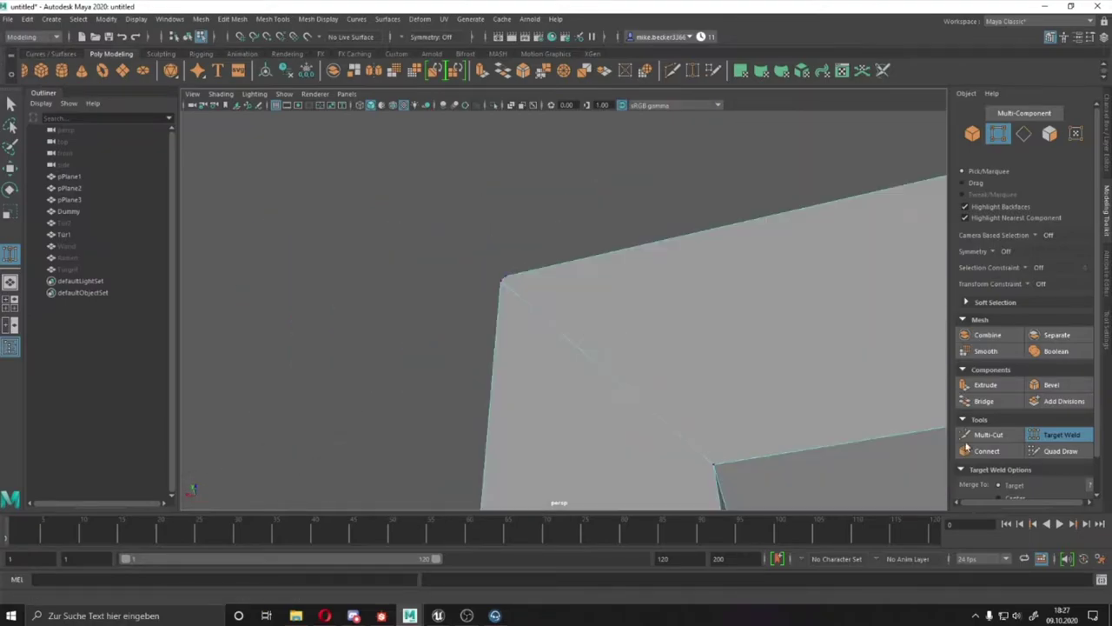
left_click(962, 434)
mouse_move(513, 263)
left_mouse_down("alt")
mouse_move(610, 412)
mouse_move(657, 446)
left_mouse_up("alt")
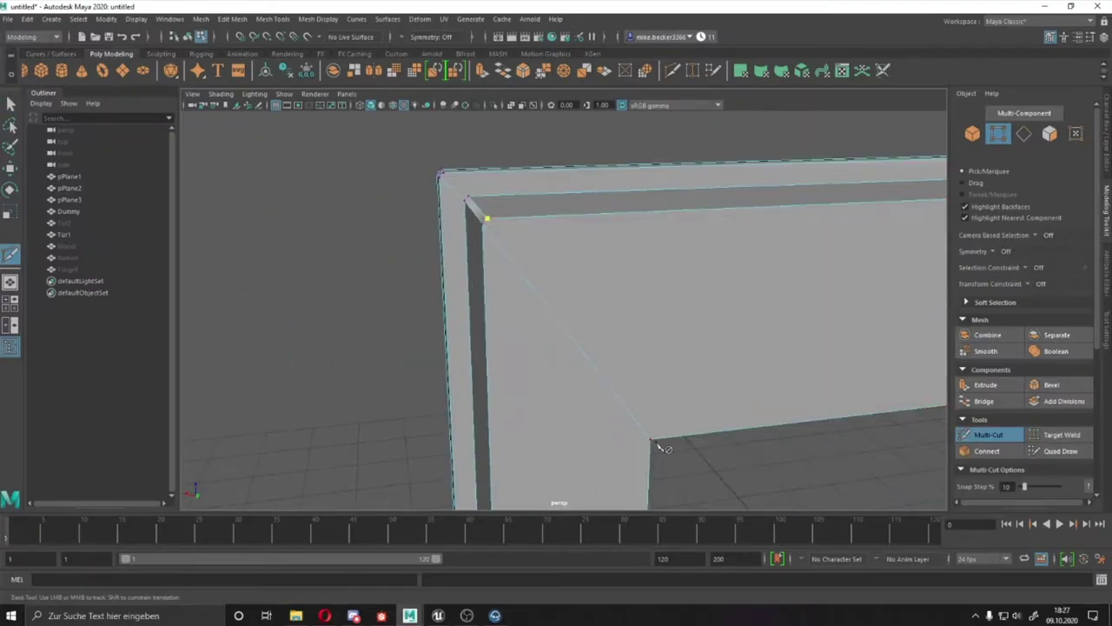
left_click(976, 454)
left_click_drag(631, 360, 521, 344, "alt")
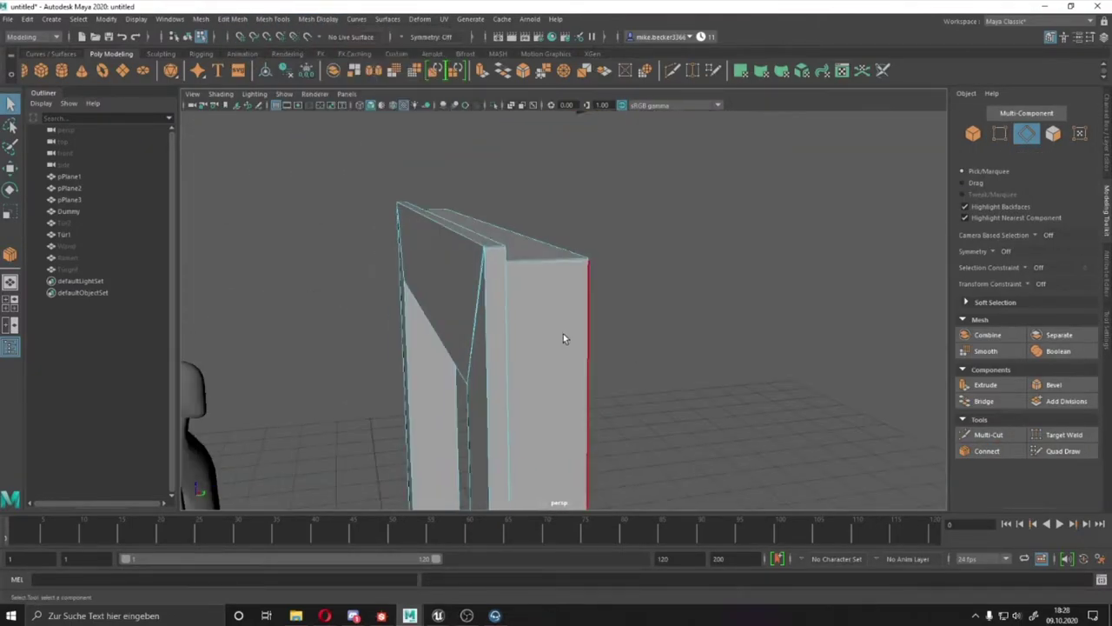
left_click_drag(557, 300, 472, 292, "alt")
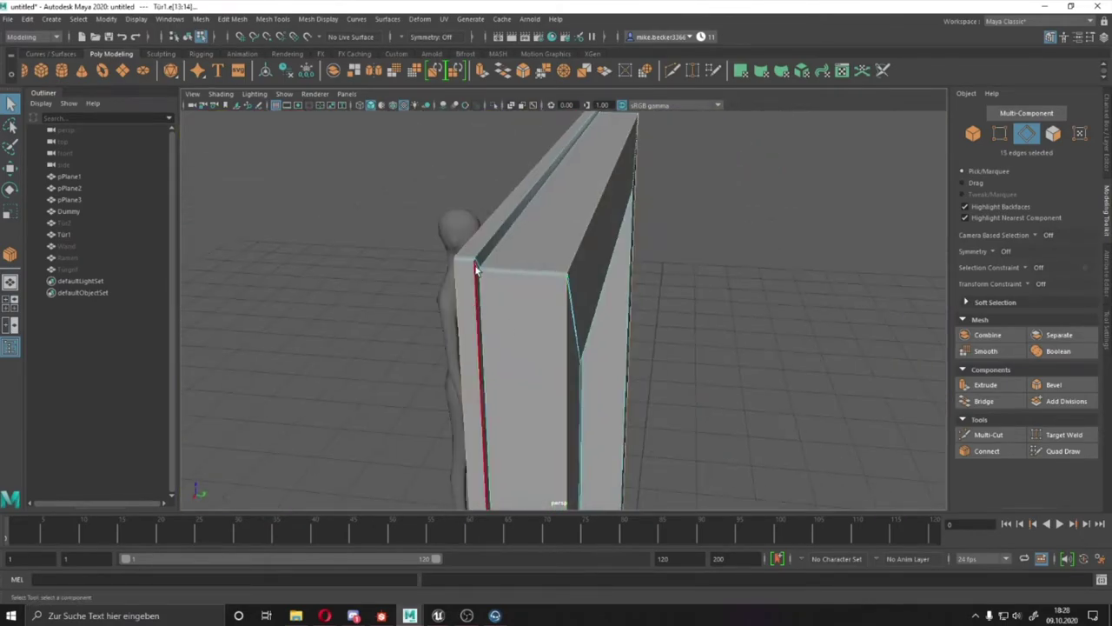
left_click_drag(556, 322, 409, 324, "alt")
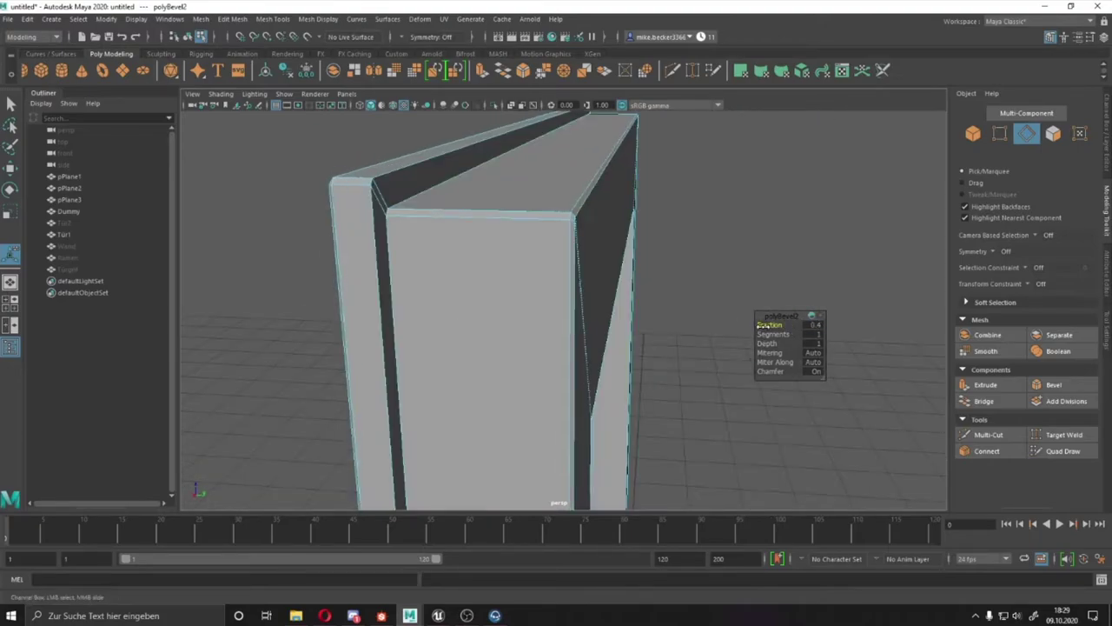
left_click_drag(521, 276, 441, 278, "alt")
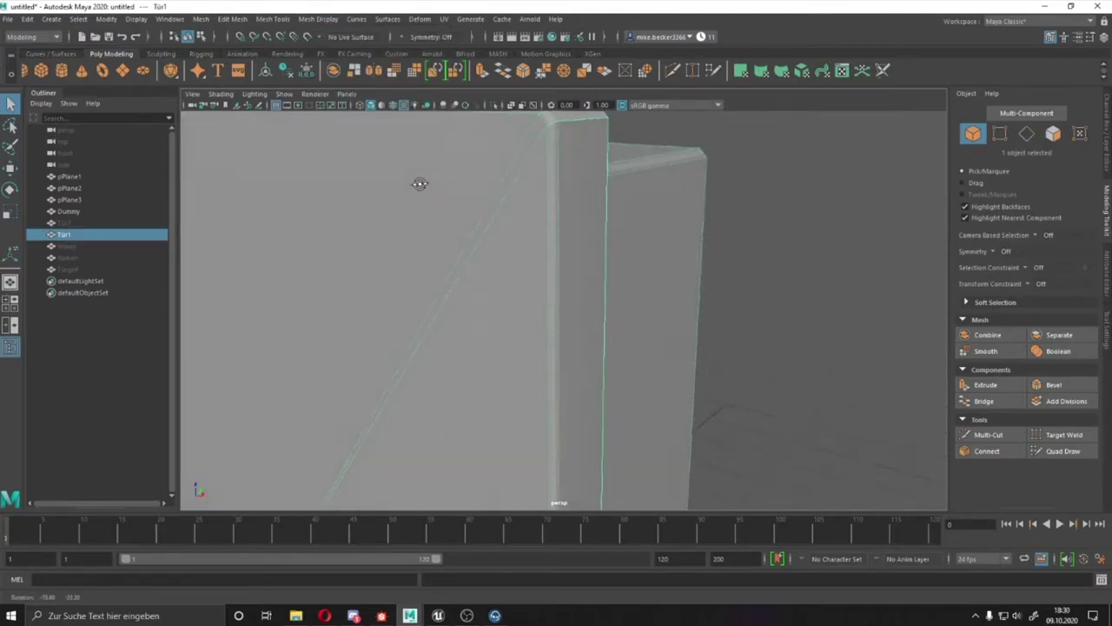
- Bevel the edge loop along the Tür1 frame top with Fraction 0.3
key("F10")
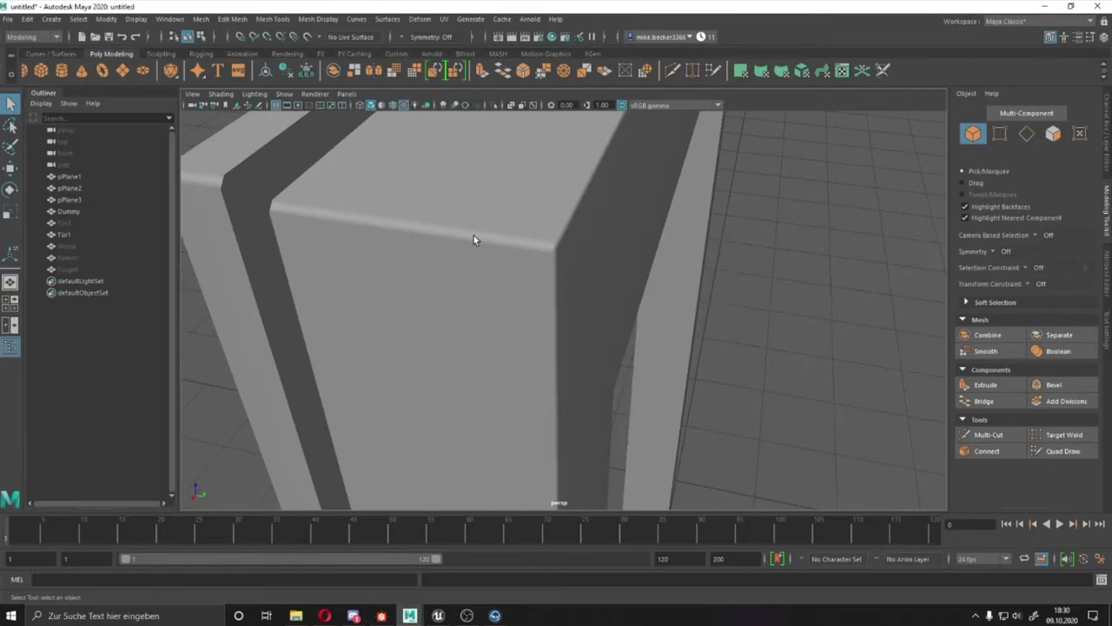
left_click_drag(210, 212, 252, 233, "alt")
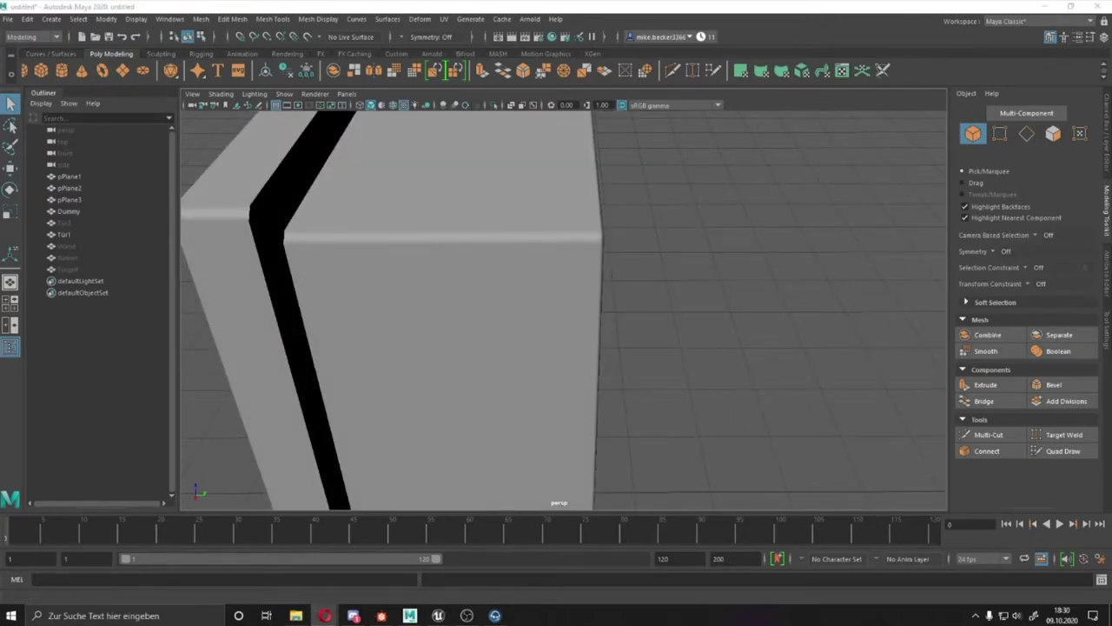
mouse_move(608, 226)
left_mouse_down("alt")
mouse_move(654, 206)
mouse_move(721, 248)
mouse_move(568, 253)
mouse_move(320, 201)
mouse_move(477, 231)
mouse_move(447, 229)
left_mouse_up("alt")
left_click(568, 253)
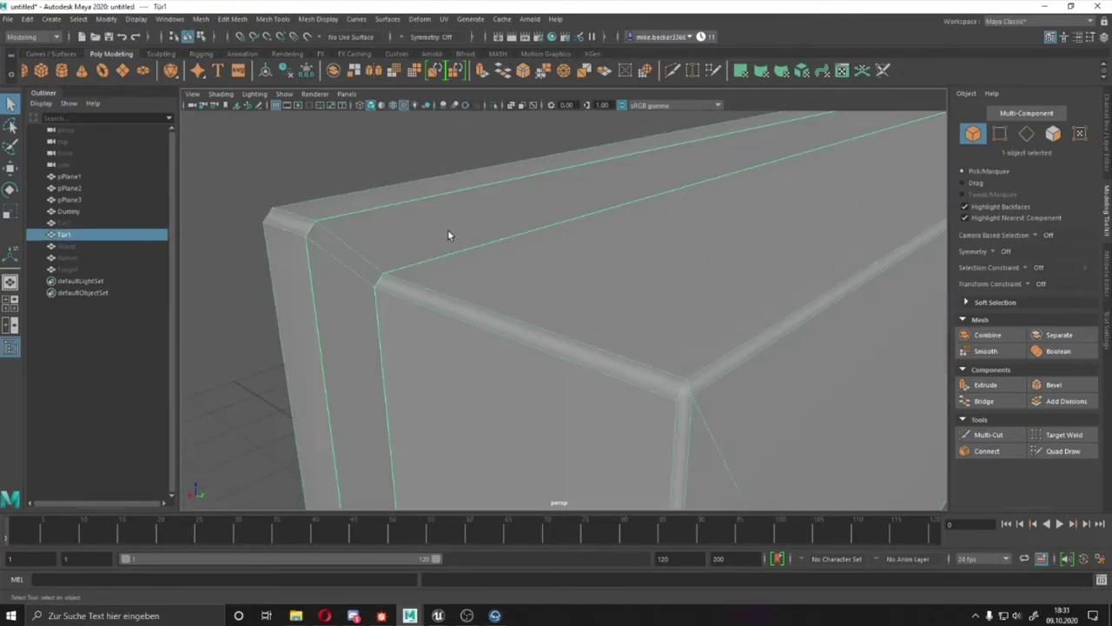
double_click(447, 234)
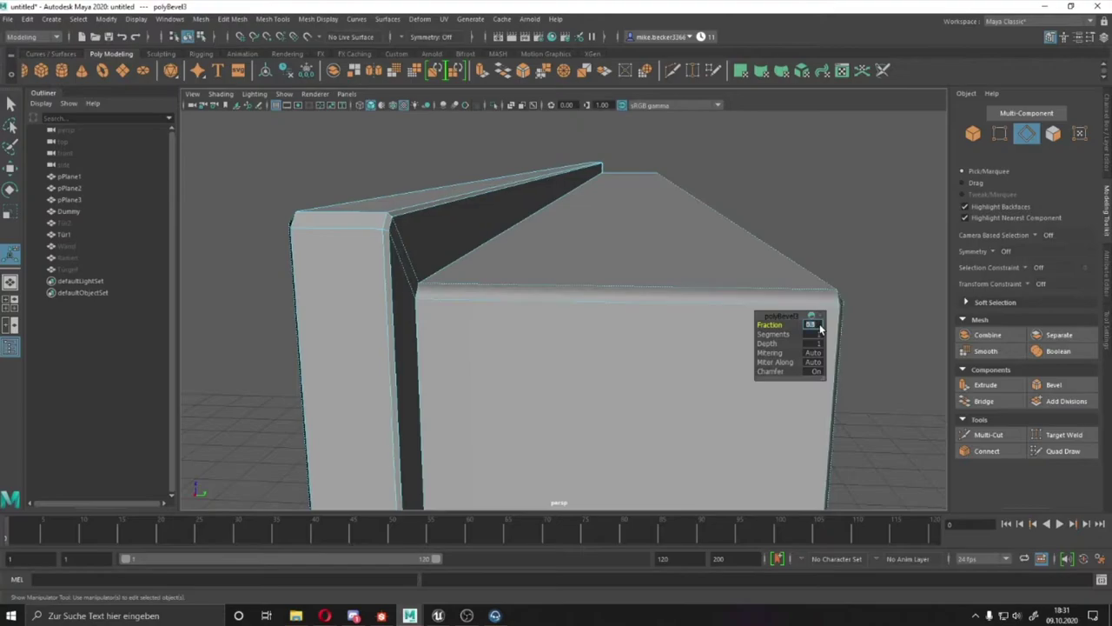
left_click_drag(819, 327, 420, 237, "alt")
left_click_drag(543, 241, 489, 151, "alt")
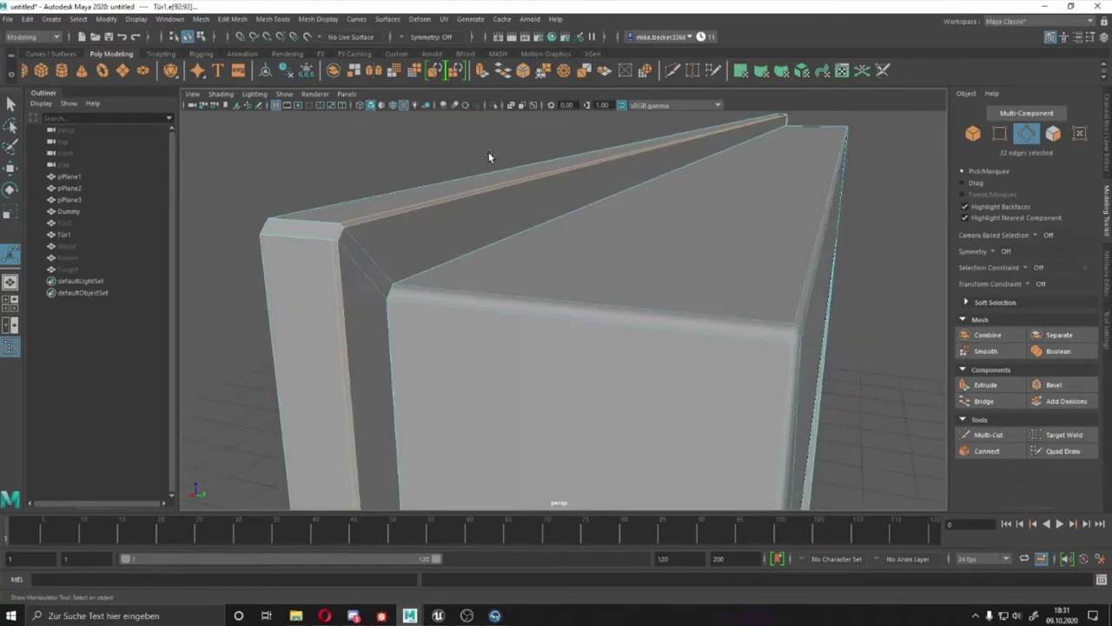
left_click_drag(348, 180, 939, 365, "alt")
- Soften the frame's edges and reselect its top edge loop
left_click(318, 19)
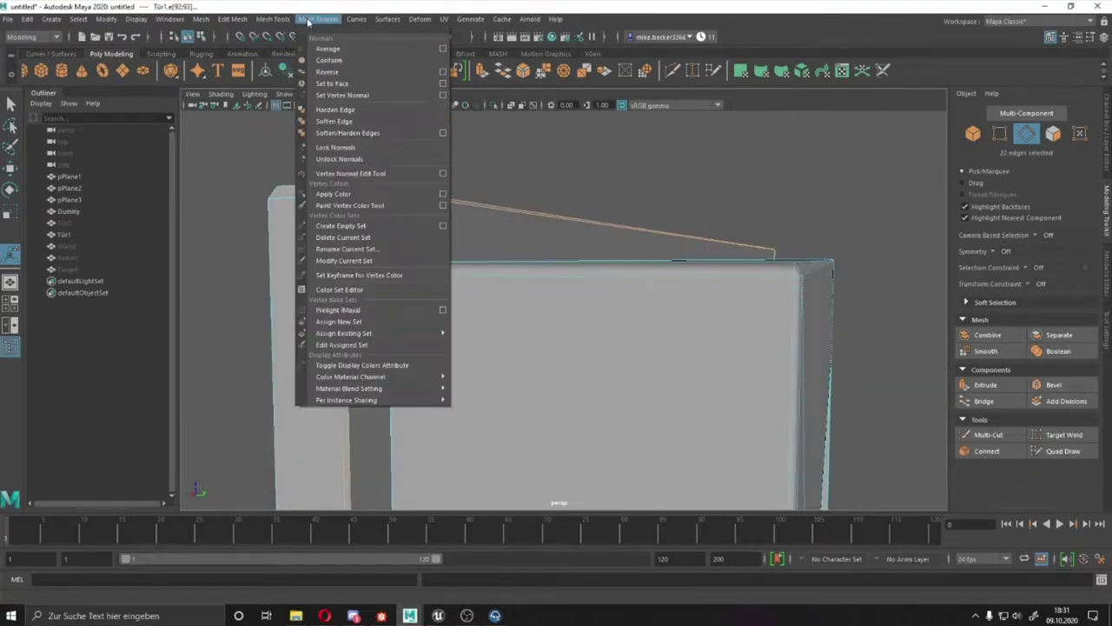
right_click(542, 153)
right_click_drag(541, 153, 594, 138)
mouse_move(489, 211)
left_mouse_down("alt")
mouse_move(461, 249)
mouse_move(422, 261)
mouse_move(439, 253)
mouse_move(330, 205)
left_mouse_up("alt")
double_click(330, 205)
key("Escape")
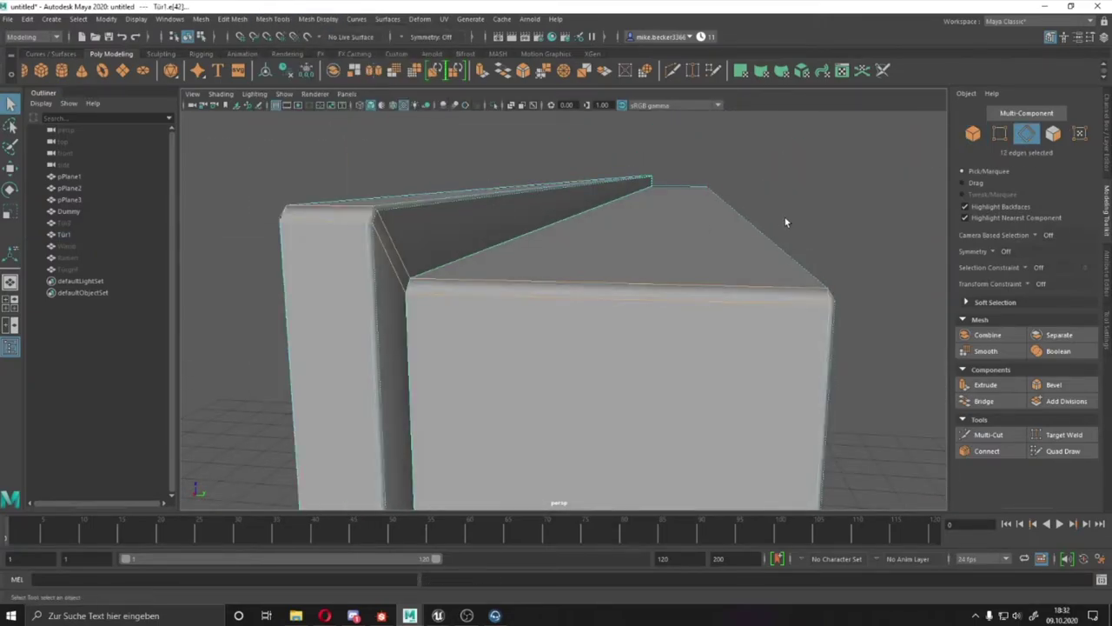
key("F8")
- Pick a vertex at the frame's lower corner, viewed from the underside
mouse_move(785, 218)
left_mouse_down("alt")
mouse_move(717, 236)
mouse_move(450, 260)
mouse_move(626, 307)
left_mouse_up("alt")
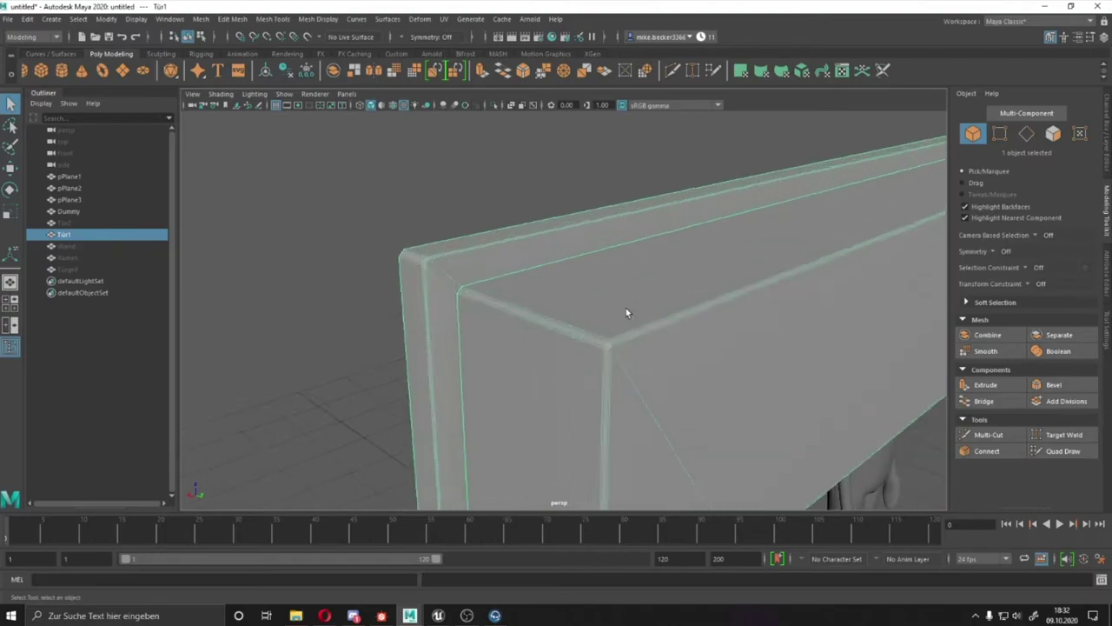
scroll(646, 300, "up", 3)
key("F9")
left_click(722, 258)
mouse_move(722, 258)
left_mouse_down("alt")
mouse_move(254, 176)
mouse_move(565, 169)
mouse_move(593, 418)
mouse_move(640, 325)
left_mouse_up("alt")
right_click(508, 294)
- Bevel the frame's bottom edge at Fraction 0.5 and merge the two corner vertices
left_click(511, 263)
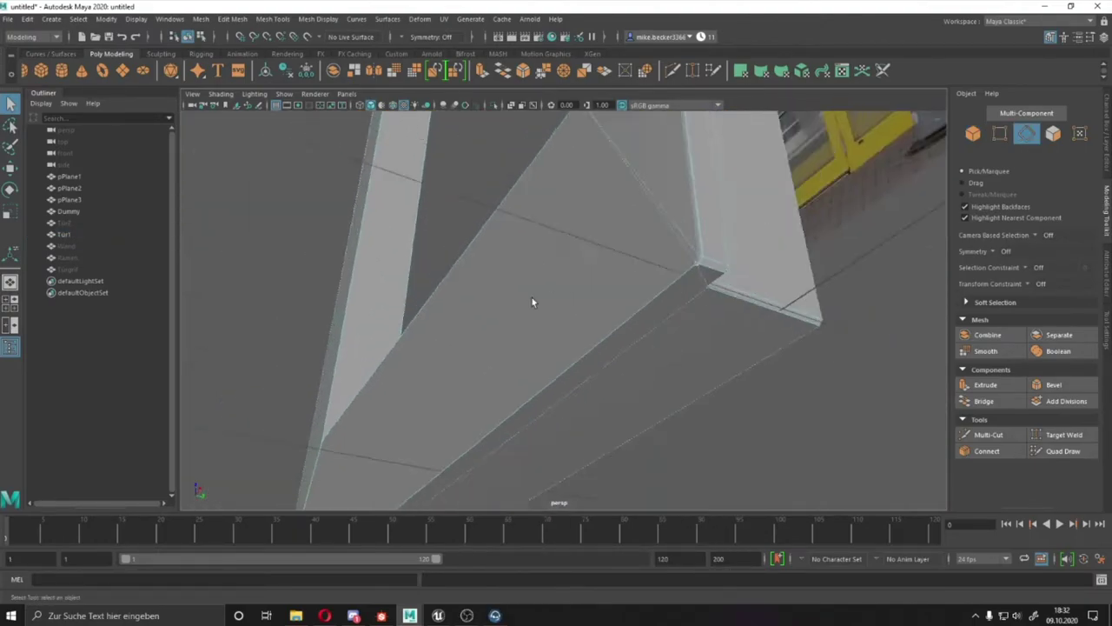
mouse_move(532, 303)
left_mouse_down("alt")
mouse_move(541, 322)
mouse_move(639, 315)
left_mouse_up("alt")
left_click(638, 315)
left_click(1054, 385)
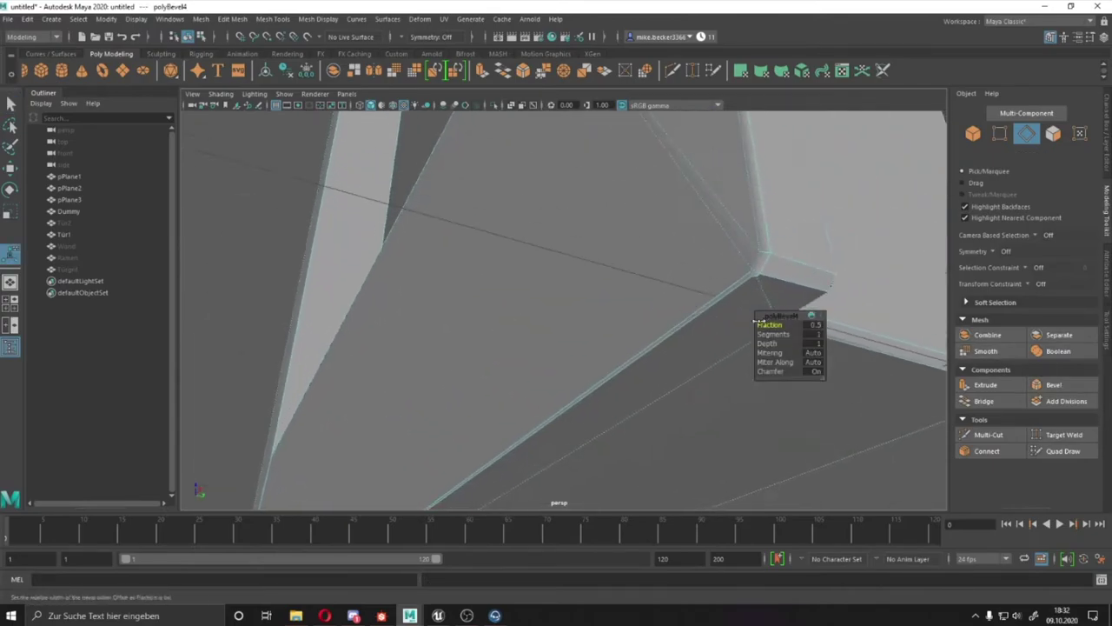
left_click(272, 18)
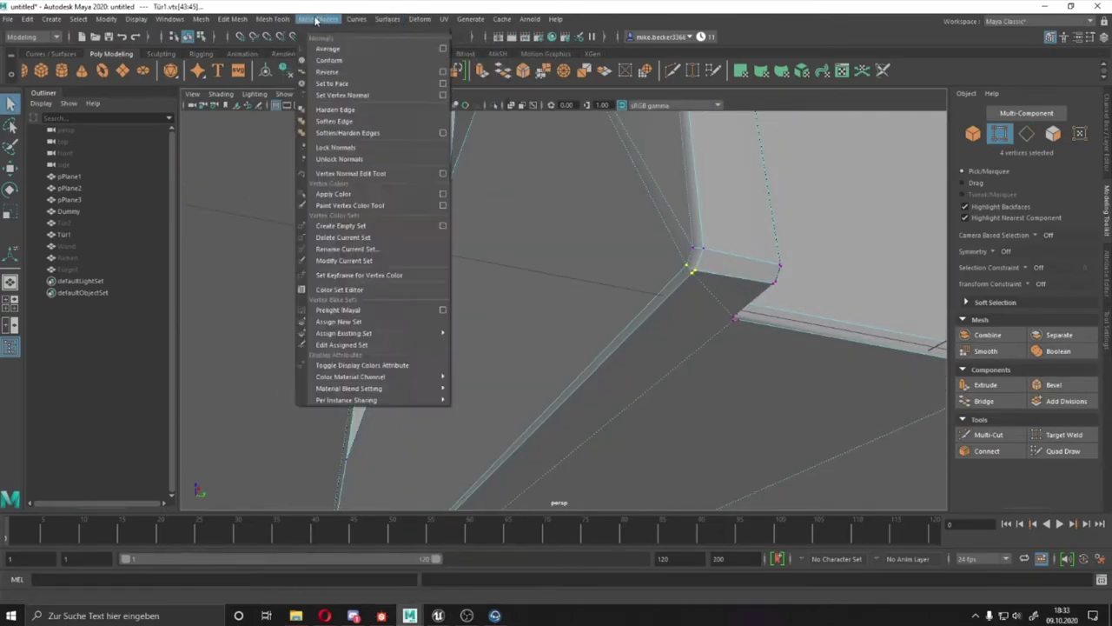
left_click(249, 143)
- Connect the additional corner vertices with a new edge
left_click_drag(832, 333, 549, 282, "alt")
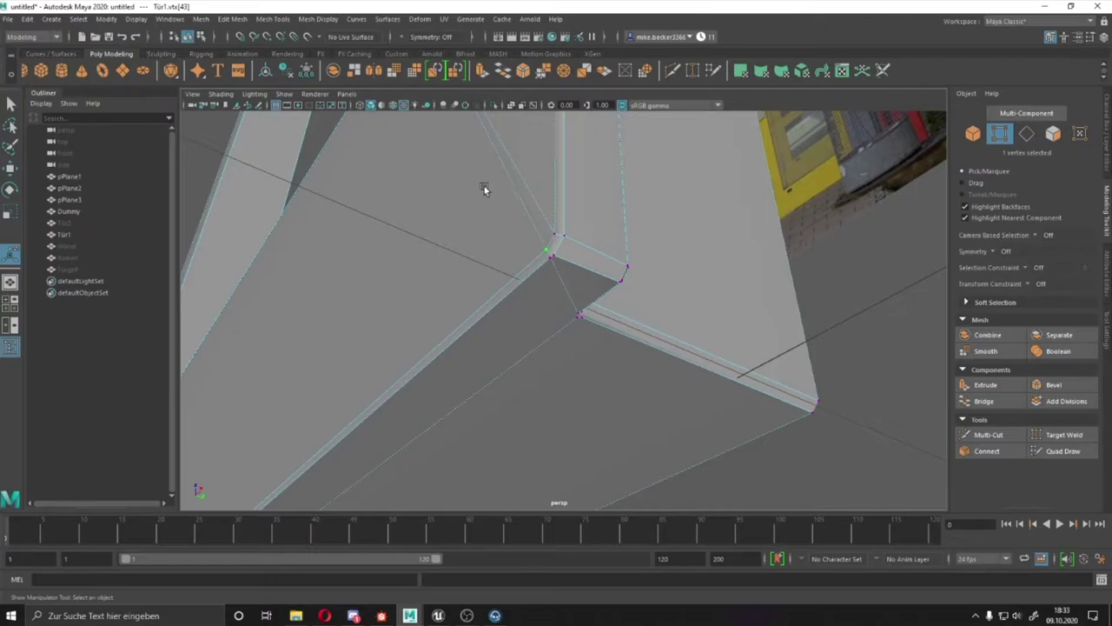
mouse_move(671, 323)
left_mouse_down("alt")
mouse_move(623, 286)
mouse_move(578, 278)
mouse_move(460, 321)
mouse_move(429, 350)
mouse_move(464, 316)
mouse_move(509, 318)
mouse_move(381, 406)
mouse_move(489, 373)
mouse_move(435, 240)
mouse_move(442, 260)
mouse_move(342, 260)
mouse_move(468, 307)
left_mouse_up("alt")
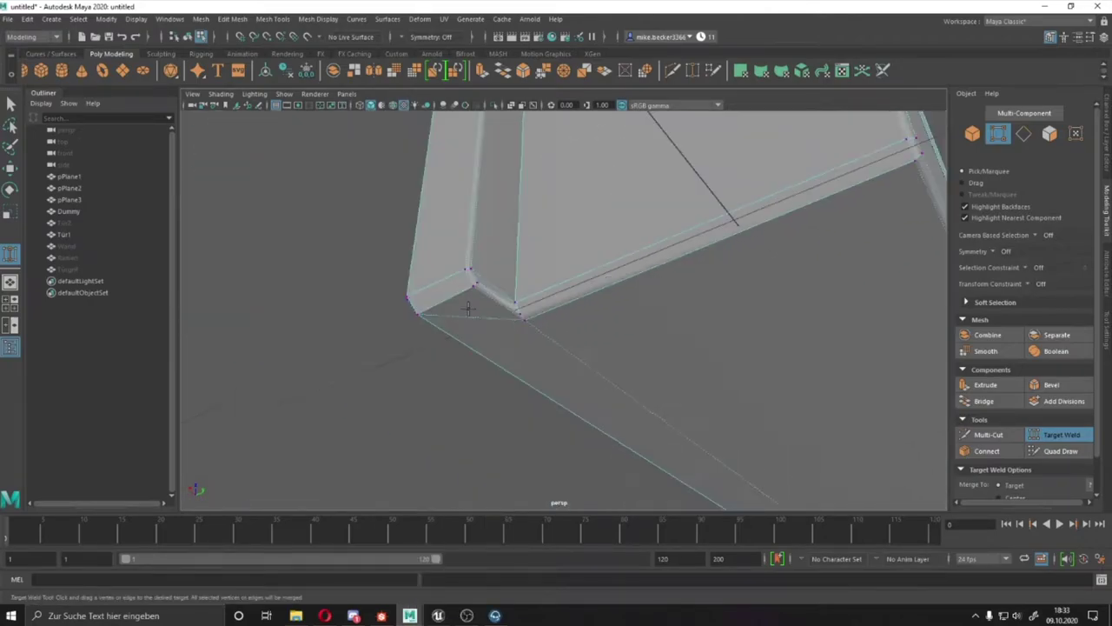
left_click_drag(685, 365, 616, 238, "alt")
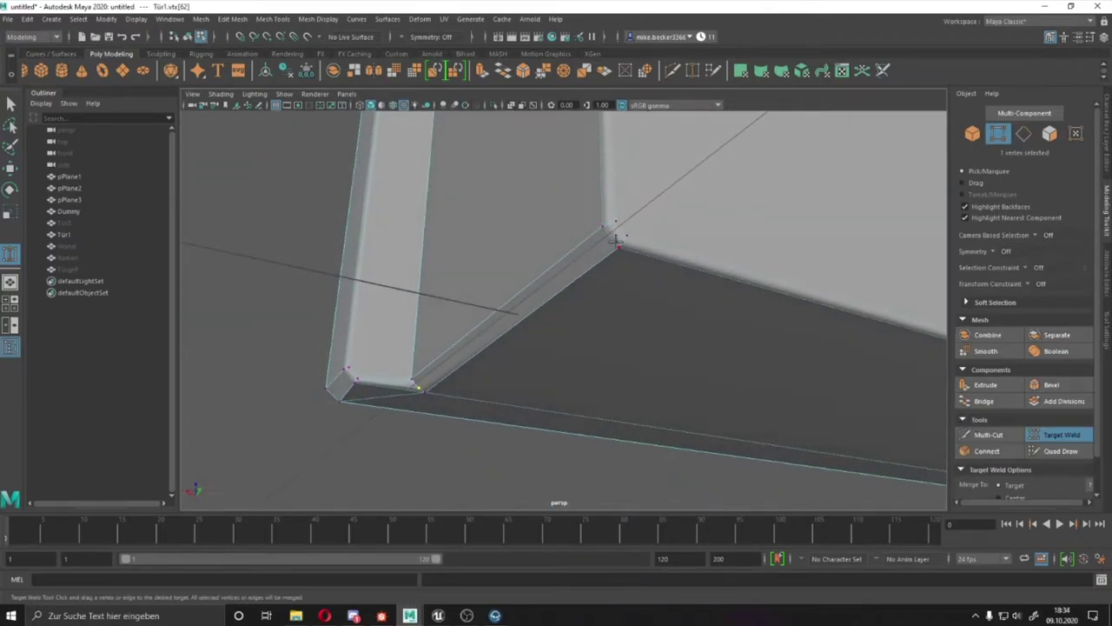
left_click(420, 391, "shift")
left_click_drag(421, 391, 362, 382, "alt")
key("q")
left_click_drag(565, 348, 639, 334, "alt")
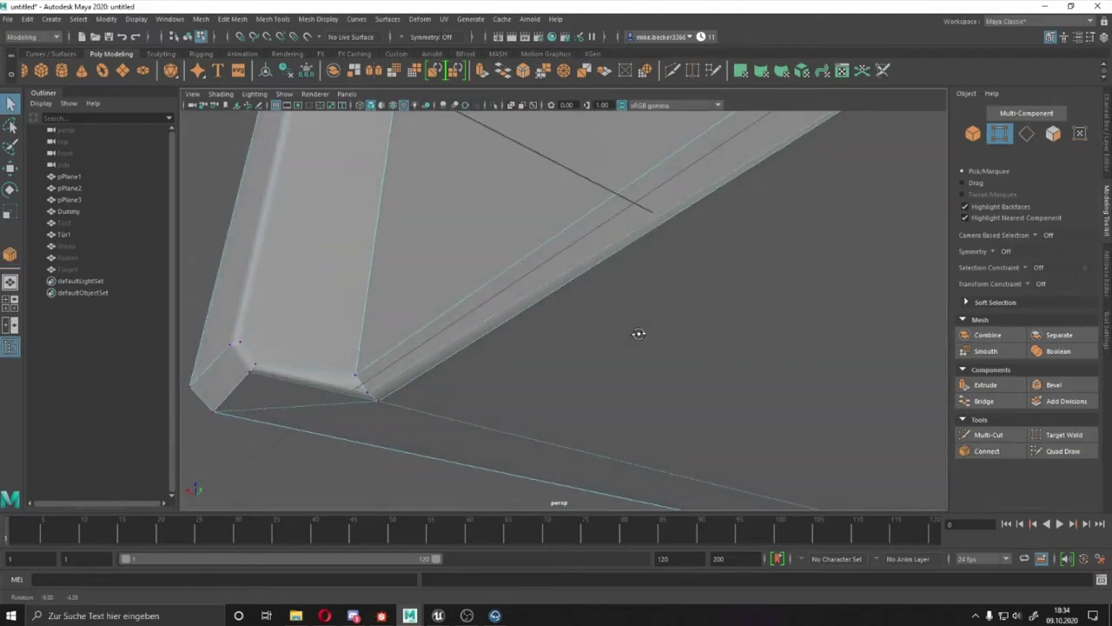
- Target-weld the remaining corner vertices together, leaving a clean chamfered corner
left_click(367, 397)
mouse_move(367, 397)
left_mouse_down("alt")
mouse_move(489, 372)
mouse_move(666, 379)
mouse_move(607, 383)
left_mouse_up("alt")
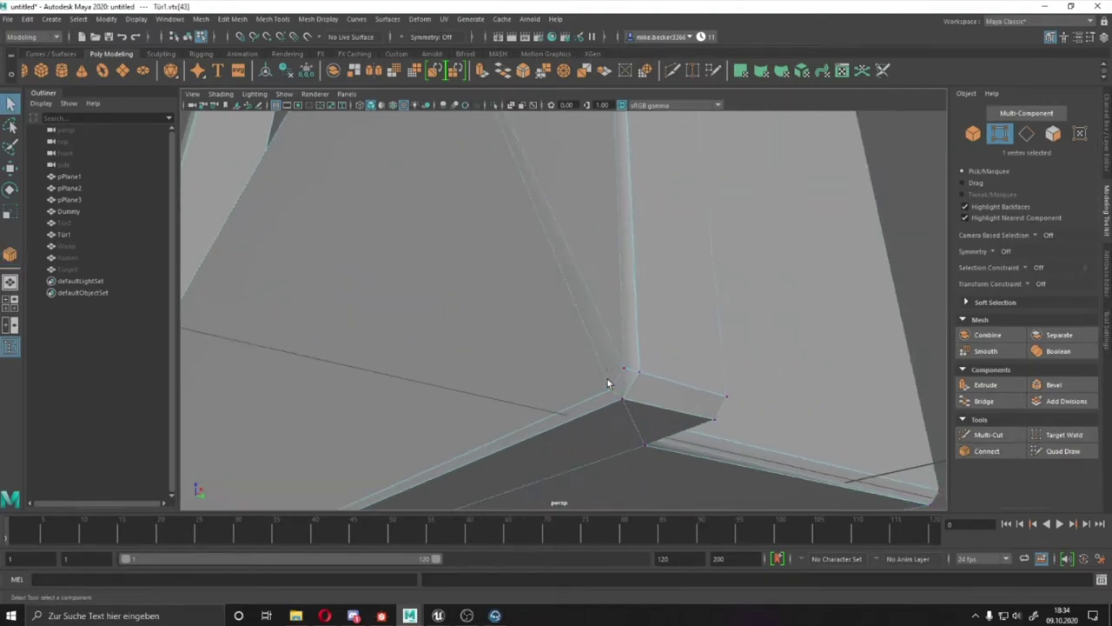
mouse_move(417, 139)
left_mouse_down("alt")
mouse_move(464, 178)
mouse_move(489, 243)
mouse_move(454, 273)
left_mouse_up("alt")
left_click(633, 253)
mouse_move(636, 255)
left_mouse_down("alt")
mouse_move(479, 382)
mouse_move(908, 342)
mouse_move(439, 253)
mouse_move(646, 316)
mouse_move(459, 293)
left_mouse_up("alt")
right_click_drag(459, 293, 405, 351, "shift")
mouse_move(406, 351)
left_mouse_down("alt")
mouse_move(377, 310)
mouse_move(447, 347)
mouse_move(603, 395)
mouse_move(616, 286)
left_mouse_up("alt")
key("F8")
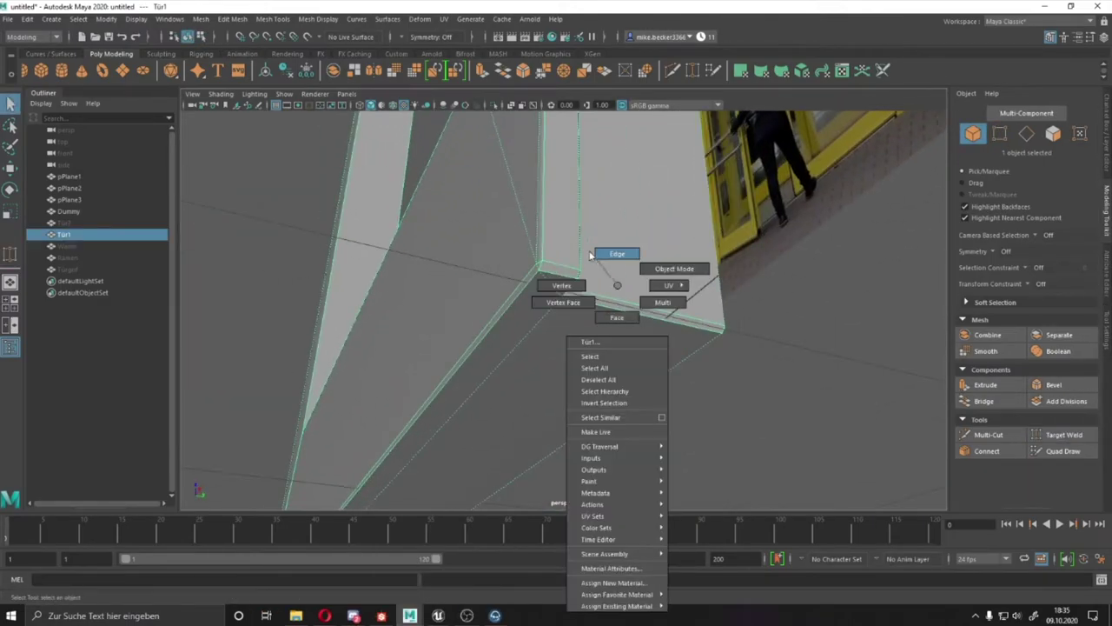
- Select the frame's bottom edges, then switch to face mode with the whole frame in view
right_click_drag(616, 287, 549, 284)
left_click_drag(548, 252, 530, 304, "alt")
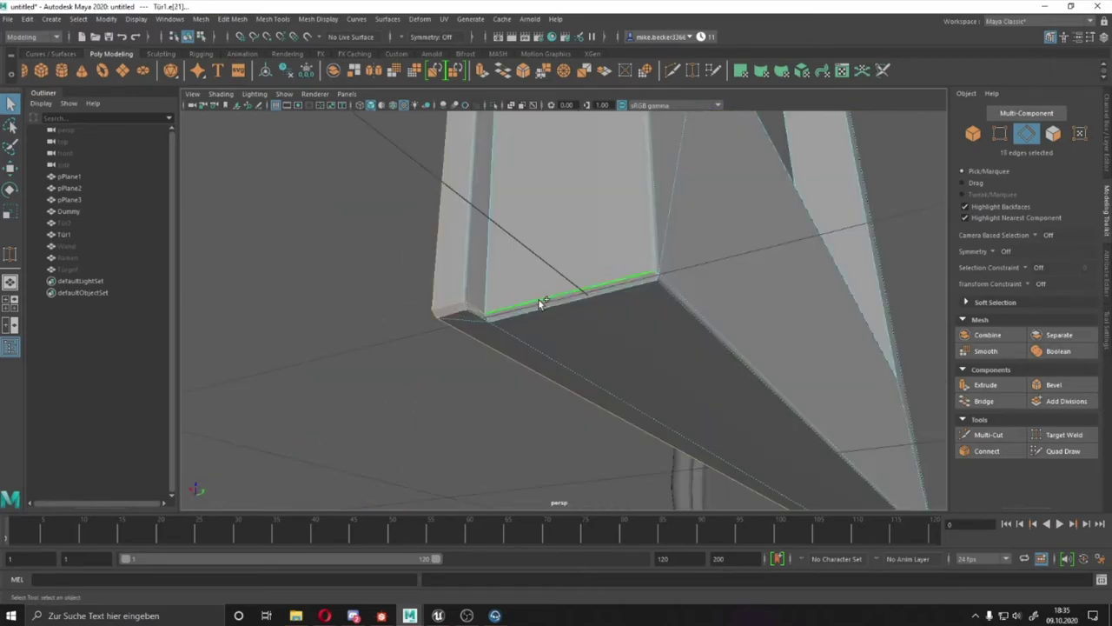
left_click(272, 18)
left_click_drag(348, 261, 817, 245, "alt")
right_click_drag(816, 245, 873, 229)
mouse_move(873, 230)
left_mouse_down("alt")
mouse_move(472, 298)
mouse_move(533, 318)
mouse_move(607, 315)
mouse_move(501, 373)
mouse_move(479, 328)
mouse_move(385, 273)
mouse_move(561, 304)
mouse_move(521, 323)
left_mouse_up("alt")
key("F11")
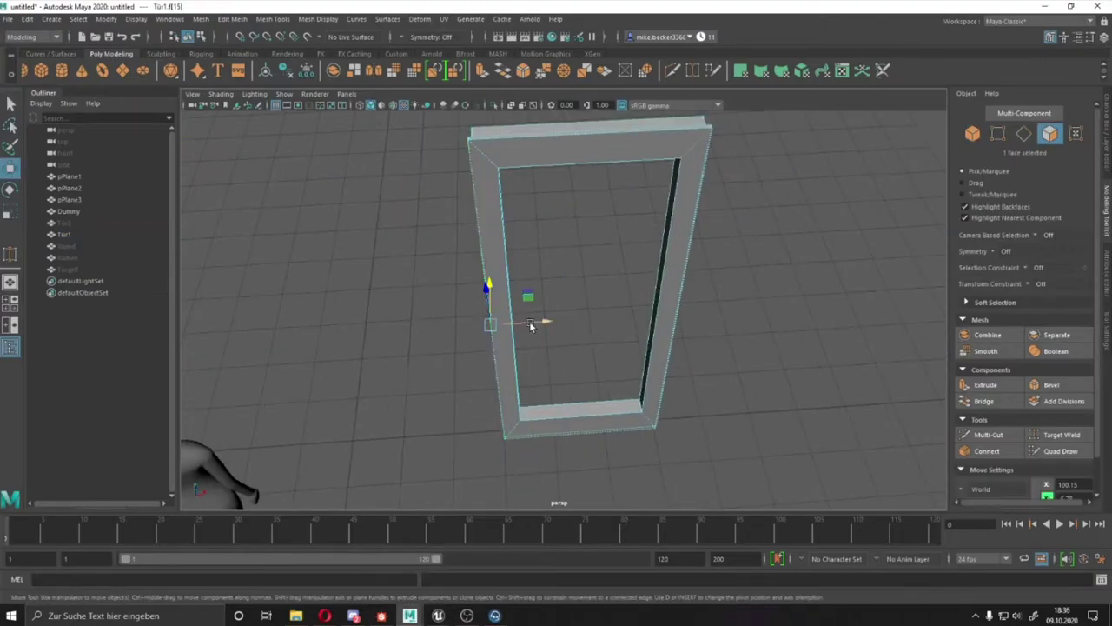
scroll(522, 295, "up", 3)
right_click_drag(511, 280, 566, 263)
scroll(564, 287, "up", 3)
- Mirror Tür1 with Bounding Box position and + direction, then undo back to one frame
left_click(319, 19)
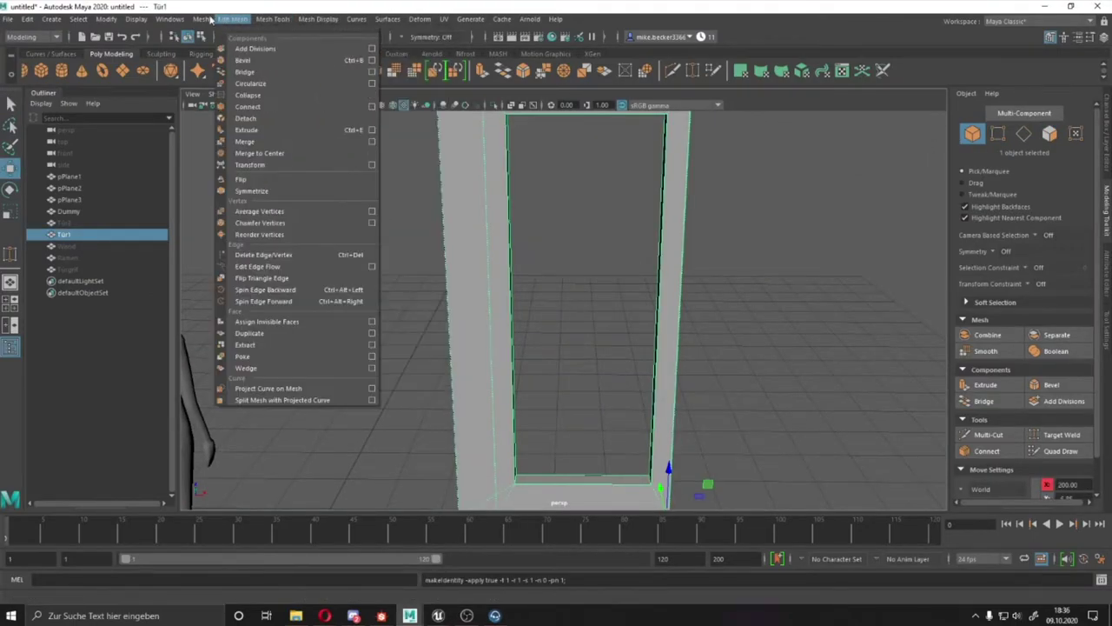
left_click(217, 198)
left_click(862, 357)
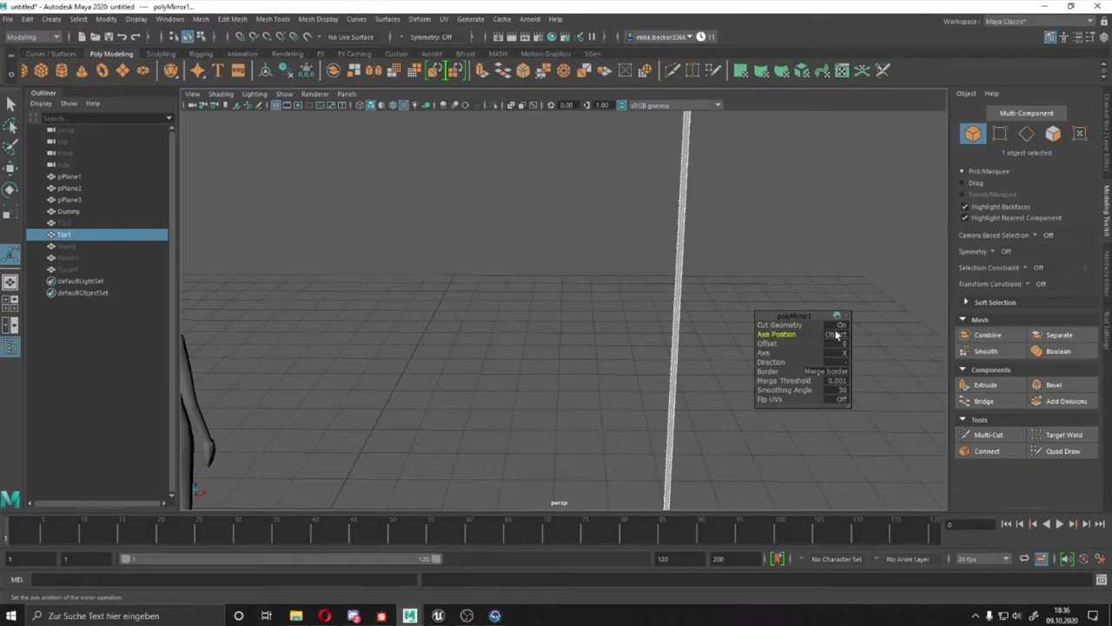
left_click(860, 376)
left_click(836, 361)
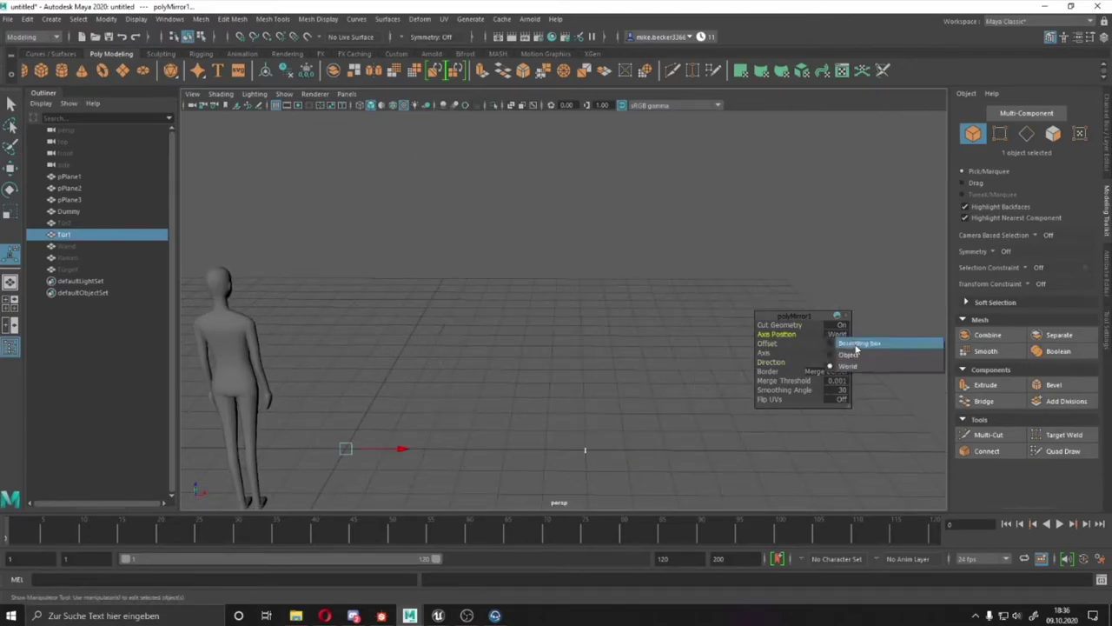
left_click(877, 352)
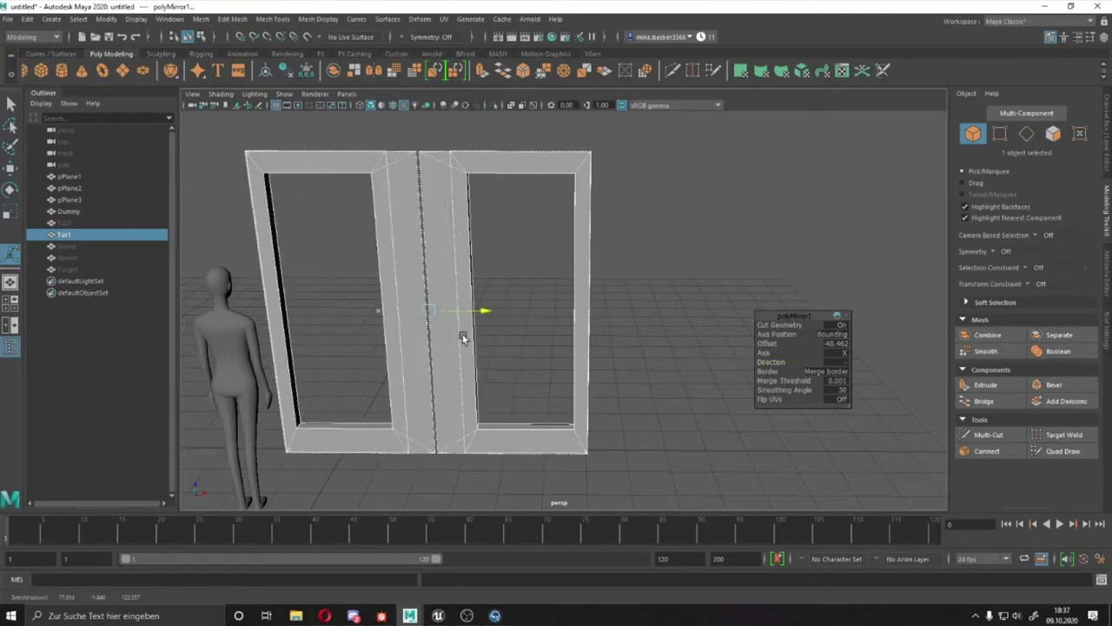
key("ctrl+z")
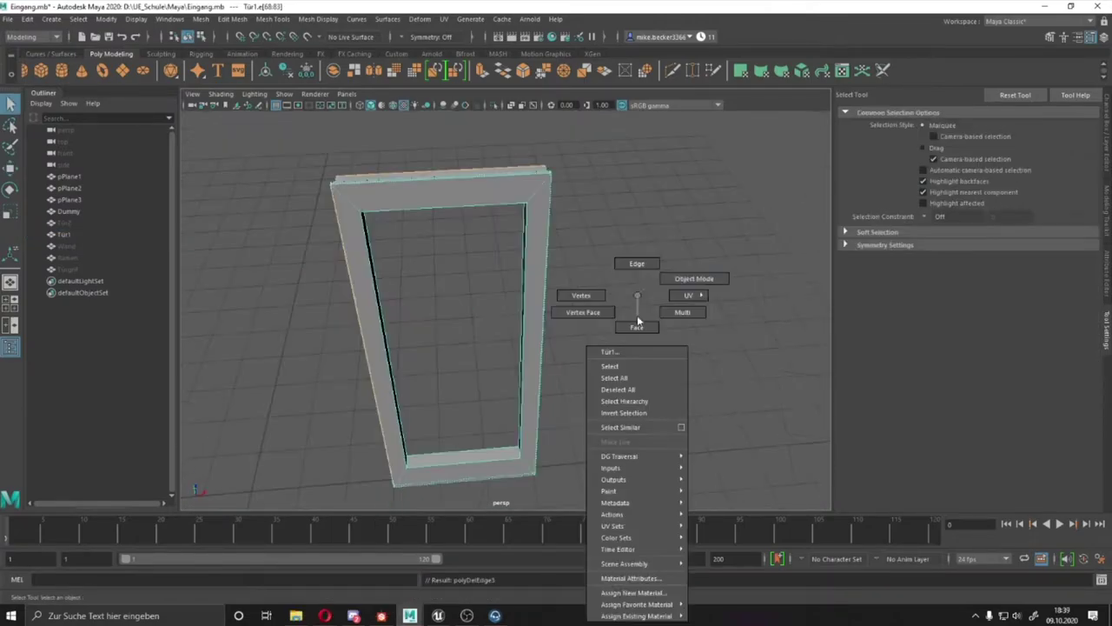
- Drag the bevel Fraction down to a thin chamfer on Tür1's inner edges, then select Tür2
left_click_drag(594, 267, 556, 269, "alt")
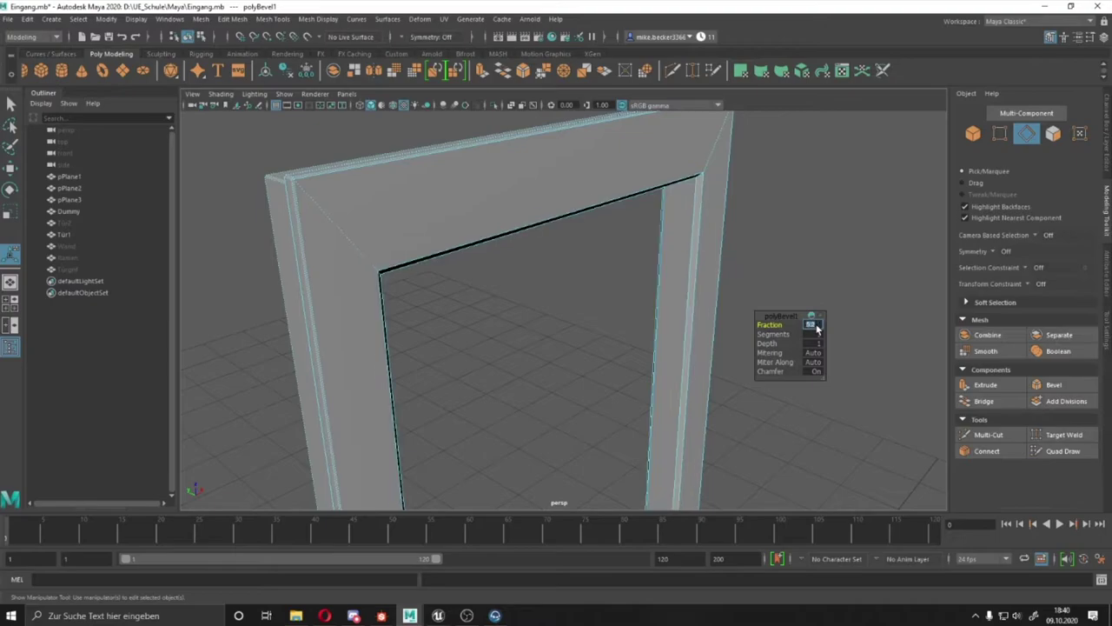
left_click_drag(817, 328, 588, 293)
left_click_drag(572, 228, 625, 330, "alt")
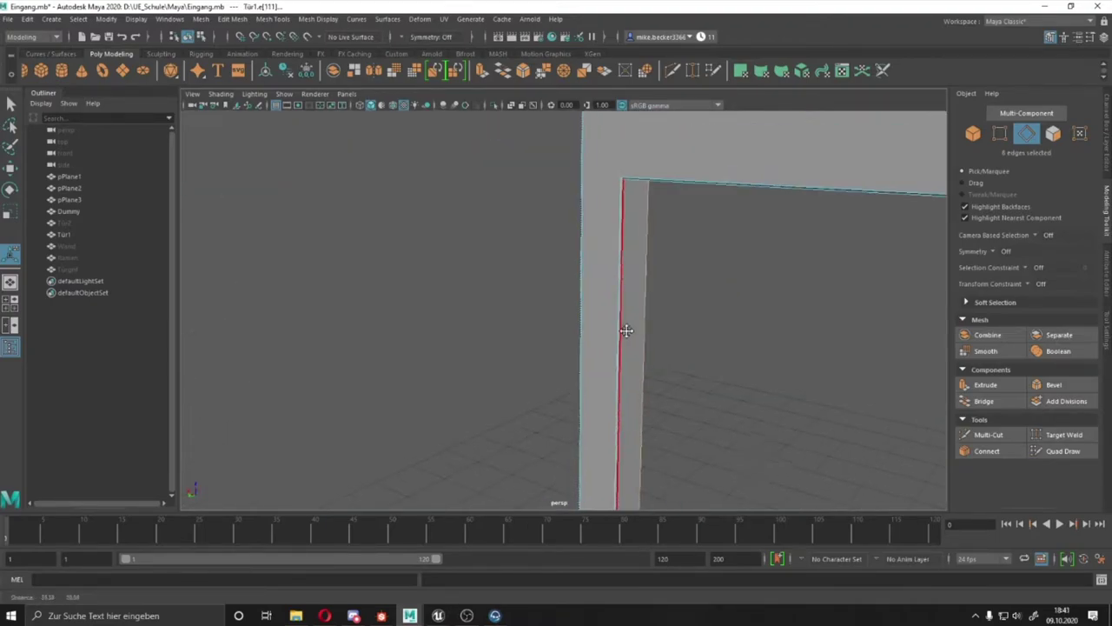
mouse_move(679, 225)
left_mouse_down("alt")
mouse_move(524, 254)
mouse_move(571, 154)
mouse_move(557, 180)
mouse_move(353, 235)
mouse_move(511, 343)
mouse_move(645, 259)
mouse_move(552, 195)
mouse_move(576, 170)
mouse_move(390, 193)
mouse_move(477, 238)
mouse_move(489, 272)
mouse_move(596, 187)
left_mouse_up("alt")
key("F8")
left_click(553, 196)
- Select the top edge ring of Tür2 in edge mode
right_click(596, 187)
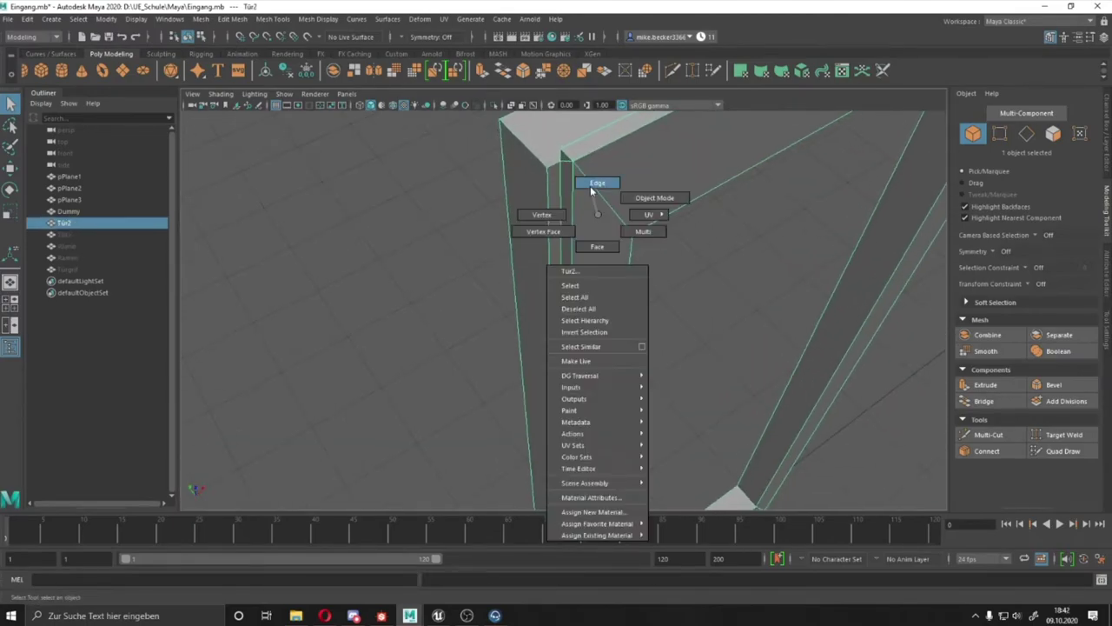
left_click(73, 235)
mouse_move(260, 235)
left_mouse_down("alt")
mouse_move(449, 226)
mouse_move(600, 248)
left_mouse_up("alt")
double_click(542, 265)
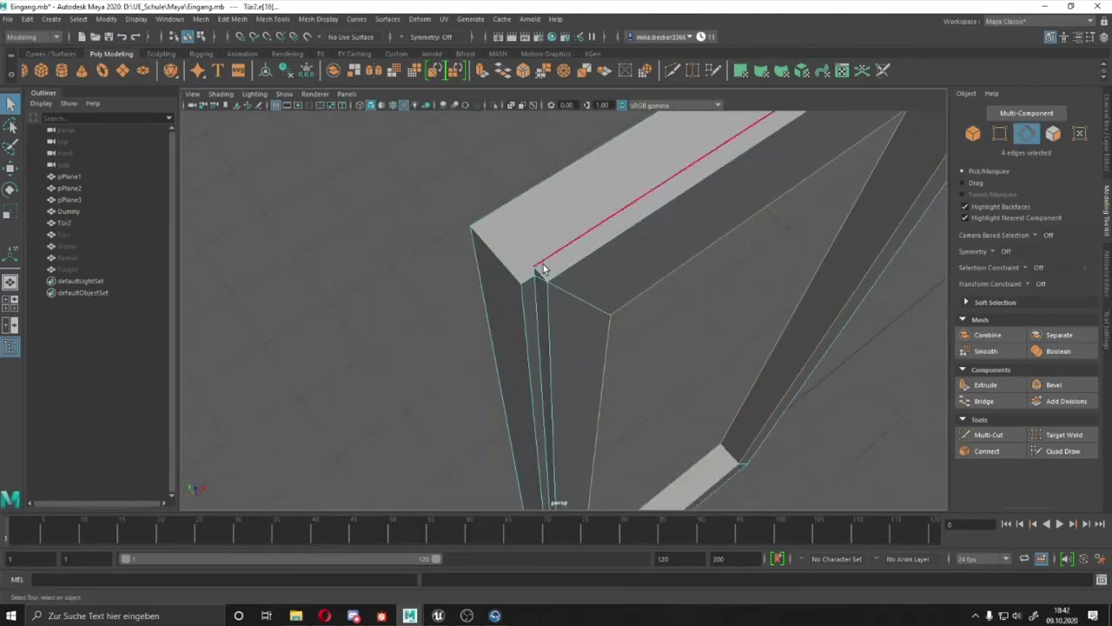
left_click(537, 274, "shift")
mouse_move(537, 275)
left_mouse_down("alt")
mouse_move(720, 266)
mouse_move(790, 355)
left_mouse_up("alt")
right_click_drag(790, 355, 718, 315, "alt")
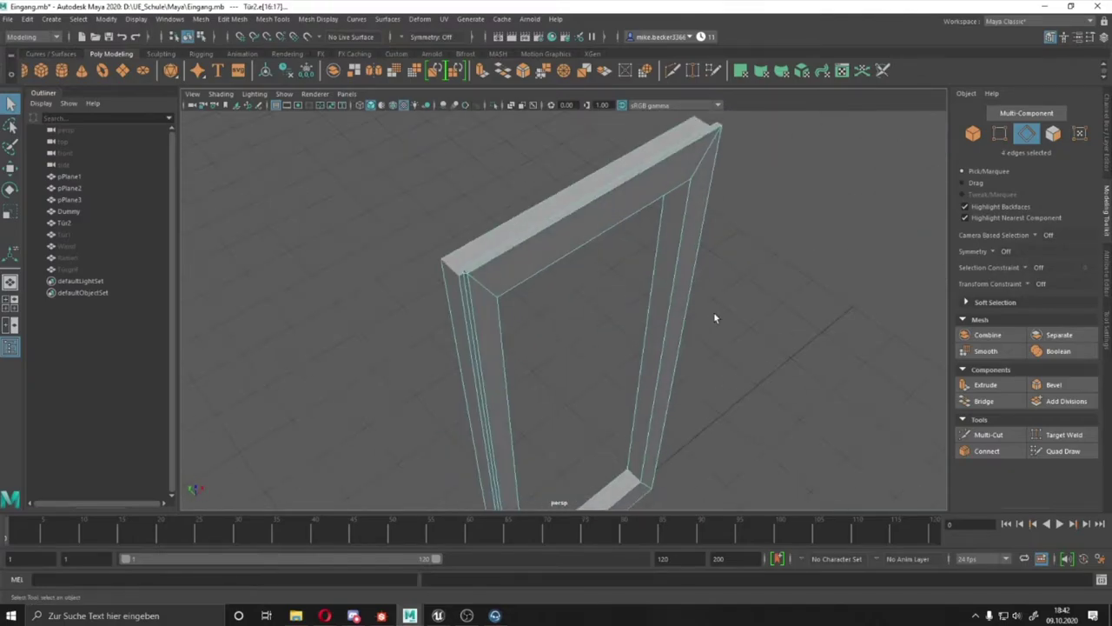
mouse_move(718, 315)
left_mouse_down("alt")
mouse_move(728, 300)
mouse_move(549, 183)
left_mouse_up("alt")
- Add a center edge loop, scale its vertices flat, and select the frame's right half
key("F8")
key("q")
mouse_move(829, 421)
left_mouse_down("alt")
mouse_move(516, 333)
mouse_move(564, 355)
left_mouse_up("alt")
left_click_drag(426, 196, 538, 184, "alt")
key("r")
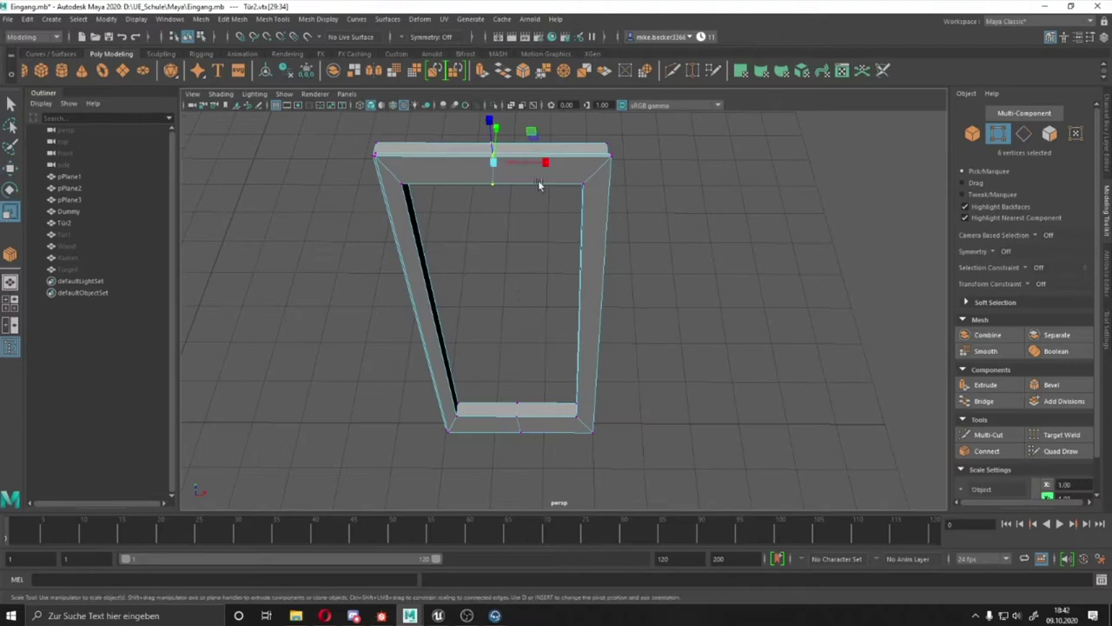
right_click_drag(540, 230, 598, 205)
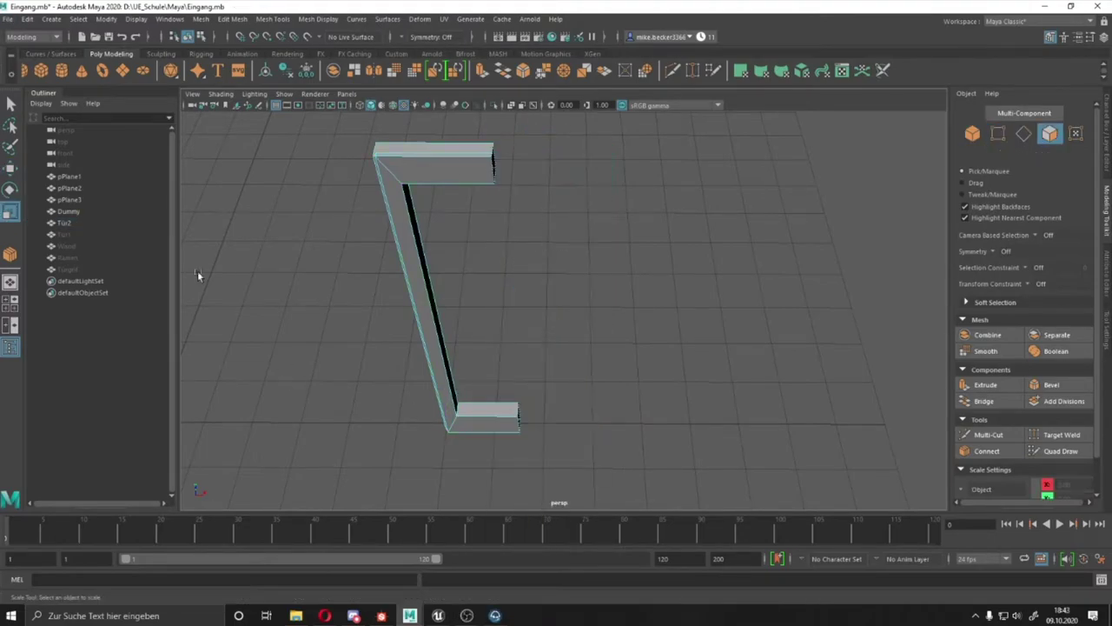
scroll(320, 191, "up", 5)
right_click(320, 191)
scroll(363, 329, "down", 4)
- Move Tür3 next to the Tür2 half-frame
left_click(598, 430)
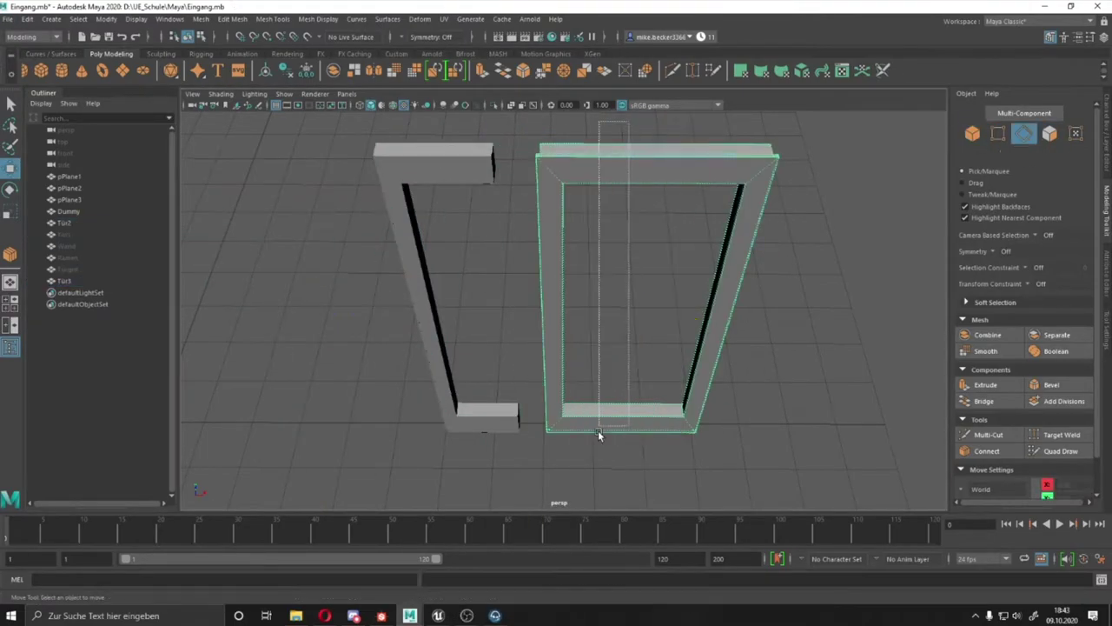
key("w")
mouse_move(598, 430)
left_mouse_down("alt")
mouse_move(556, 281)
mouse_move(574, 327)
left_mouse_up("alt")
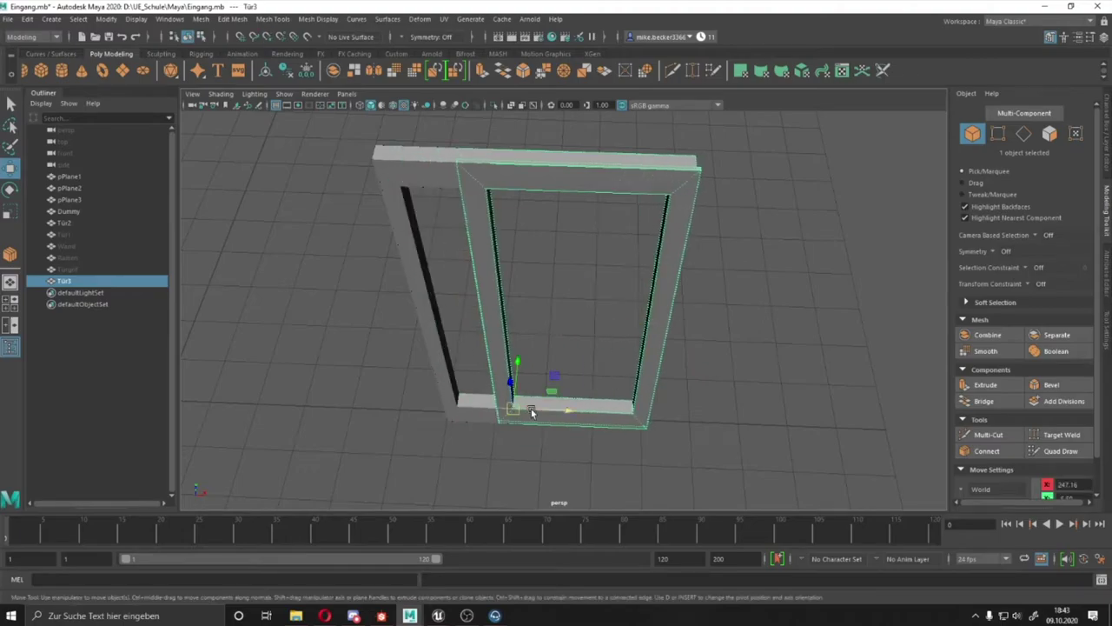
scroll(525, 409, "up", 3)
mouse_move(521, 409)
left_mouse_down("alt")
mouse_move(439, 273)
mouse_move(509, 281)
mouse_move(514, 396)
mouse_move(537, 295)
mouse_move(540, 354)
left_mouse_up("alt")
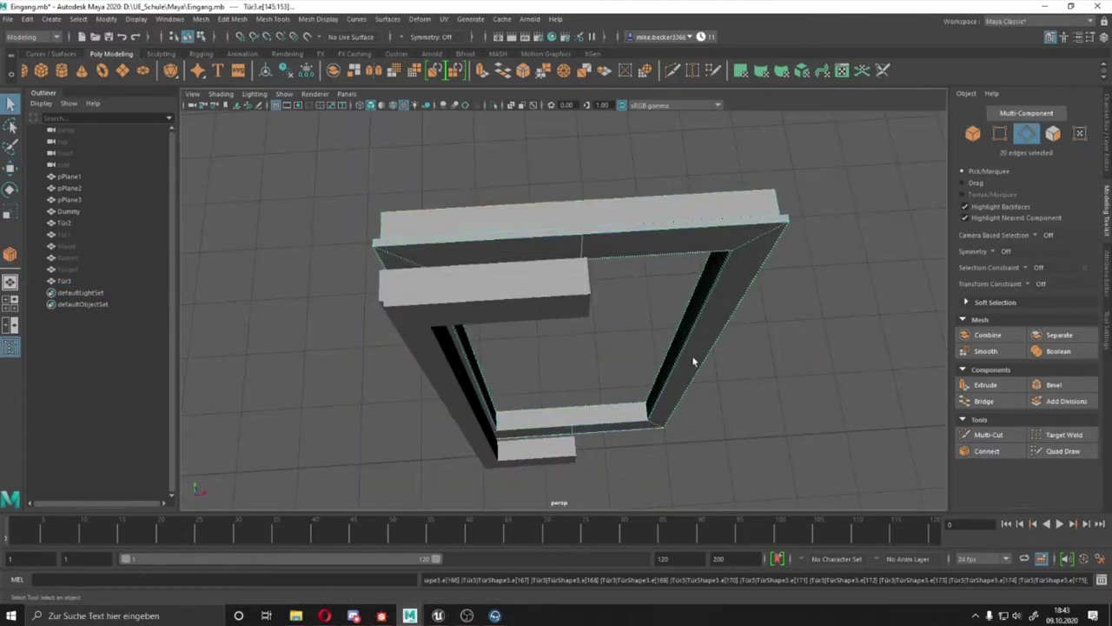
- Marquee-select and remove the faces of Tür3's left half
left_click_drag(594, 249, 409, 235, "alt")
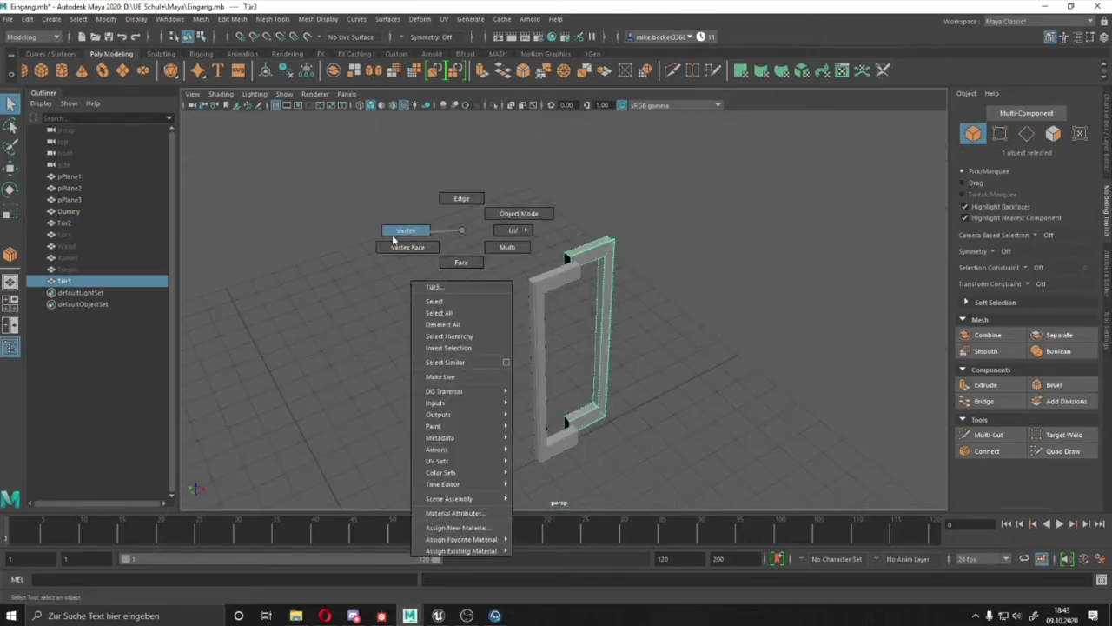
right_click_drag(409, 235, 413, 261)
left_click_drag(399, 153, 556, 520)
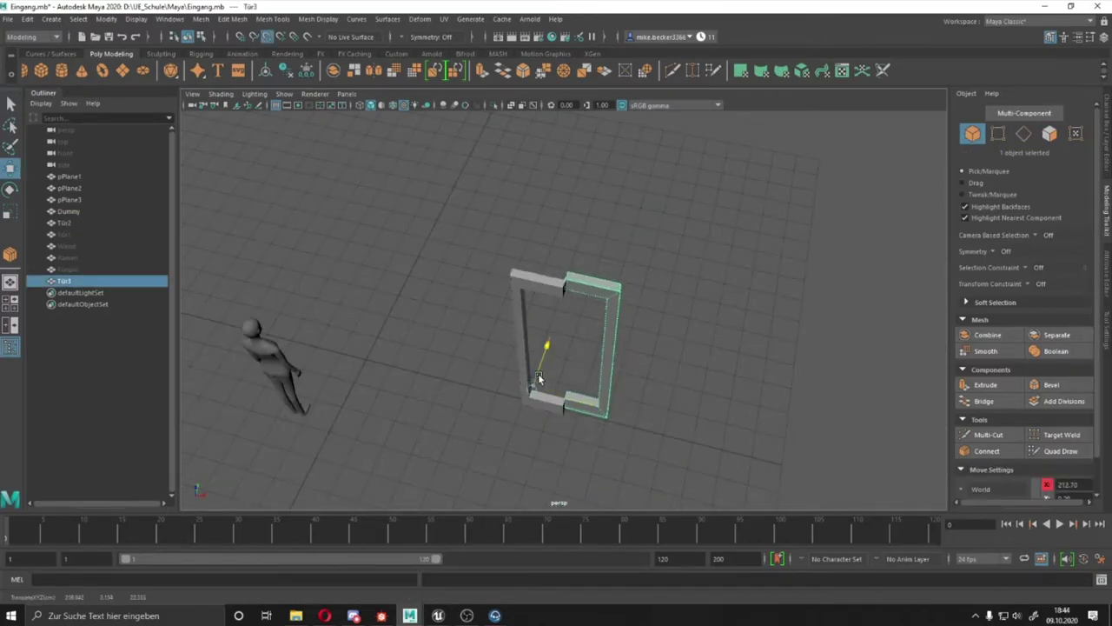
left_click_drag(566, 416, 516, 422, "alt")
right_click_drag(516, 422, 528, 281, "alt")
- Select the bottom-end edges of the frames to reposition them
mouse_move(528, 281)
left_mouse_down("alt")
mouse_move(547, 290)
mouse_move(401, 308)
mouse_move(479, 355)
left_mouse_up("alt")
right_click_drag(464, 350, 613, 266, "alt")
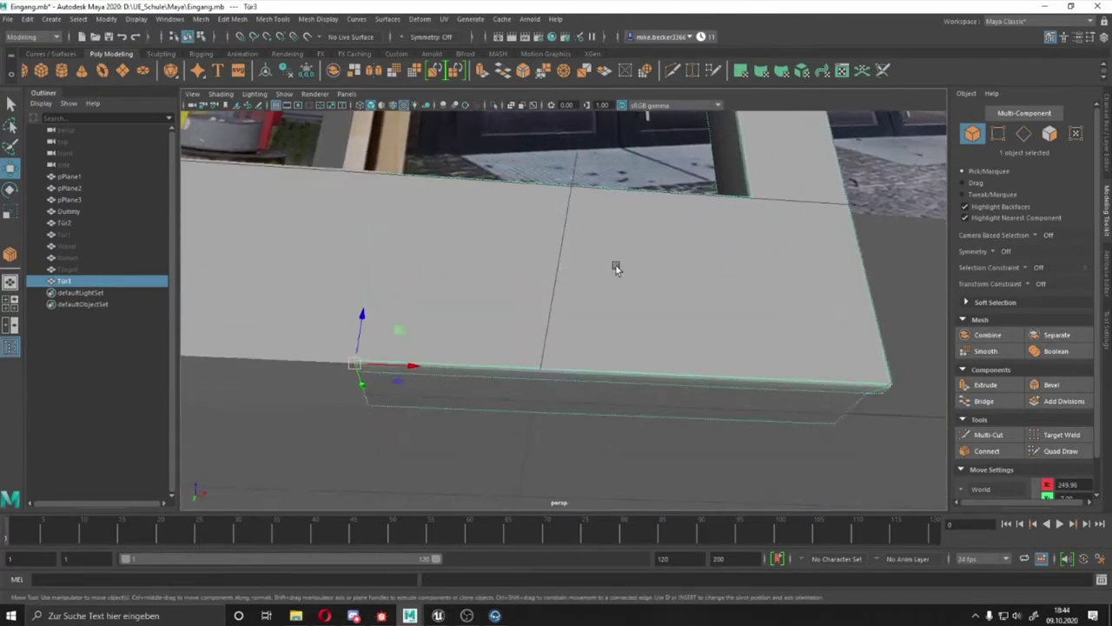
left_click_drag(614, 266, 613, 365, "alt")
right_click_drag(459, 273, 439, 261)
left_click(487, 198, "shift")
- Select the stray vertices at the Tür2 frame's top beam corner and merge them
left_click_drag(486, 198, 503, 298, "alt")
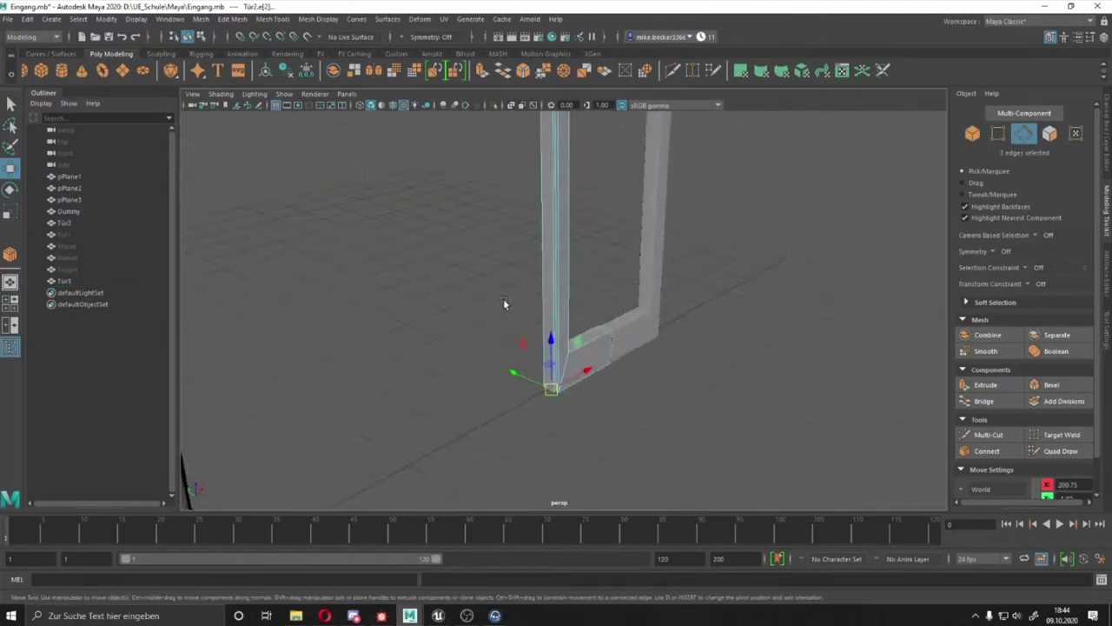
scroll(473, 315, "up", 5)
left_click_drag(549, 365, 645, 316, "alt")
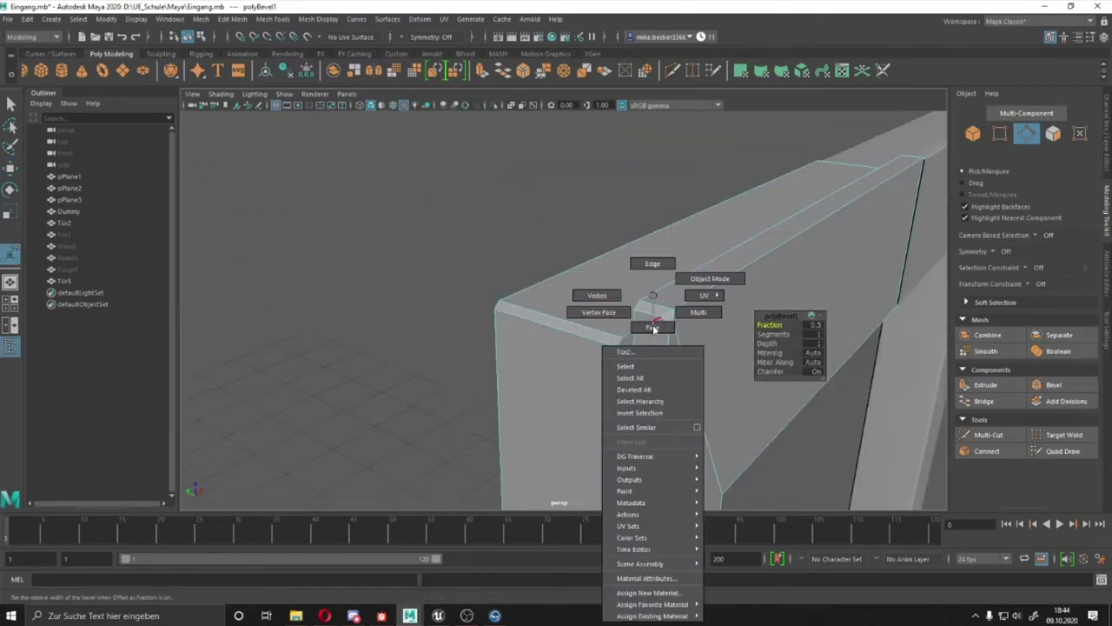
right_click_drag(645, 315, 622, 347)
left_click(622, 340)
mouse_move(674, 306)
left_mouse_down("alt")
mouse_move(658, 347)
mouse_move(611, 288)
left_mouse_up("alt")
key("ctrl+z")
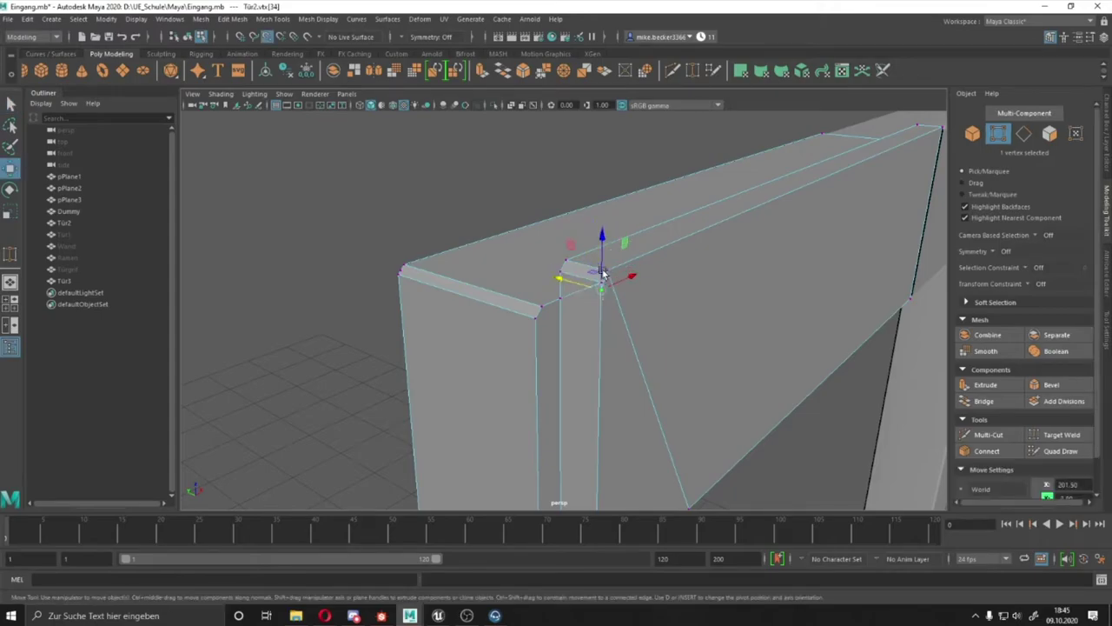
- Target Weld the remaining loose vertex onto the beam corner
left_click(1062, 435)
mouse_move(496, 298)
left_mouse_down("alt")
mouse_move(526, 293)
mouse_move(459, 293)
left_mouse_up("alt")
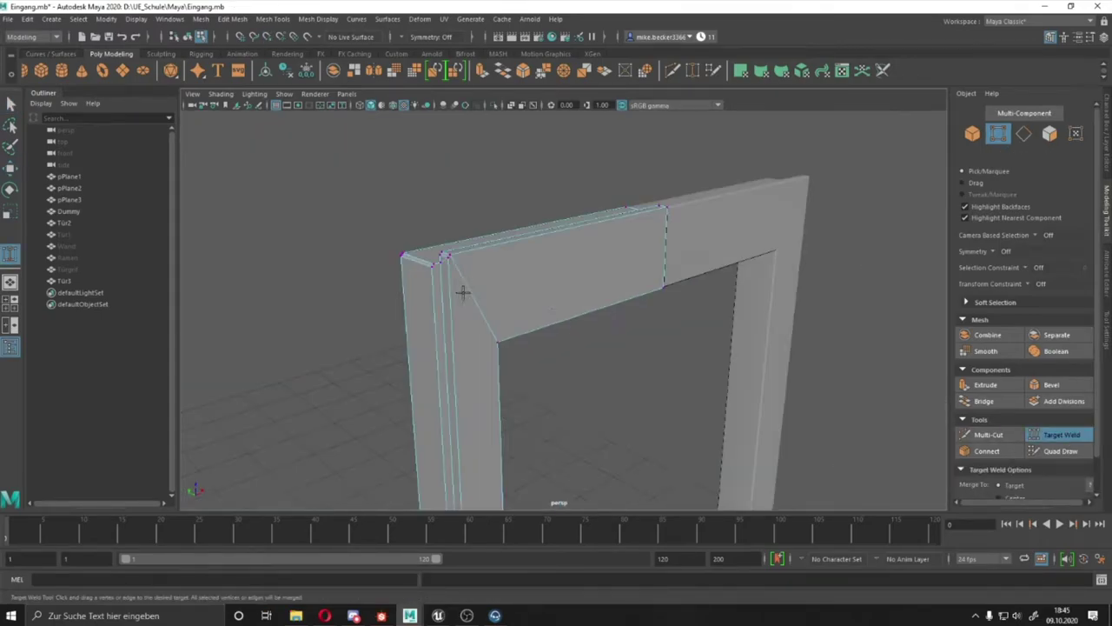
key("q")
mouse_move(519, 362)
left_mouse_down("alt")
mouse_move(547, 380)
mouse_move(578, 278)
mouse_move(621, 245)
mouse_move(551, 229)
left_mouse_up("alt")
key("w")
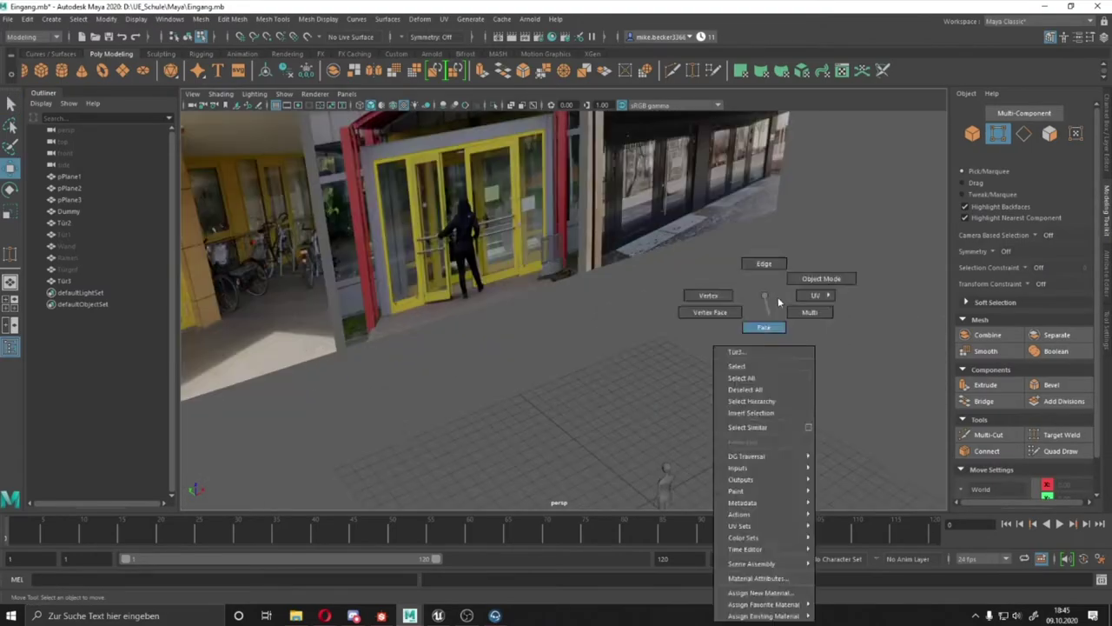
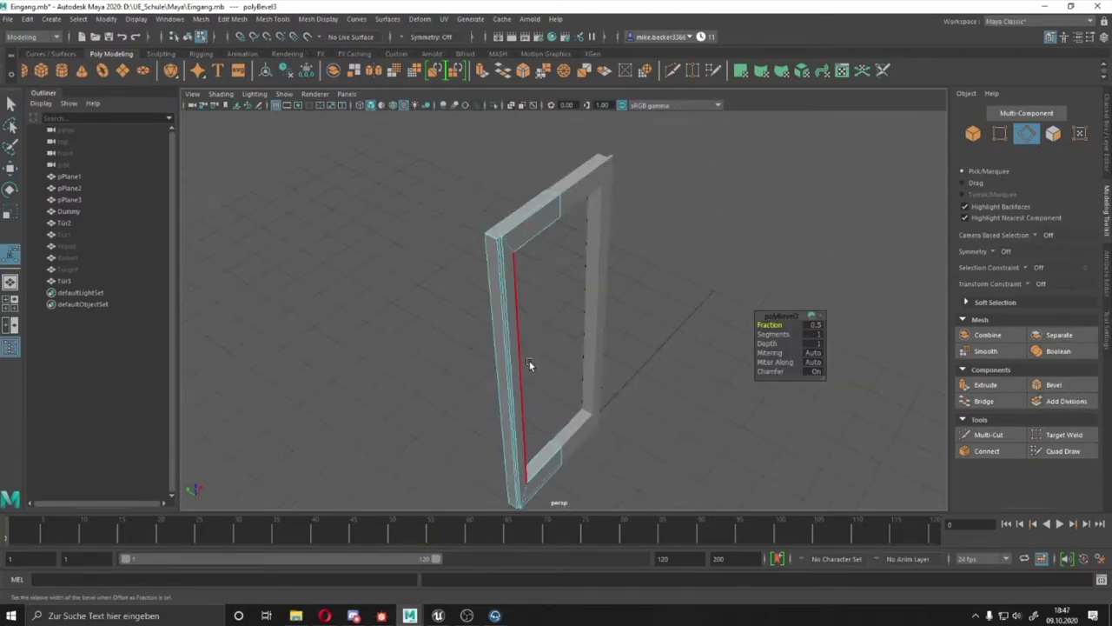
- Bevel the selected door-frame edges with a narrow 0.2 fraction
right_click_drag(565, 293, 650, 285)
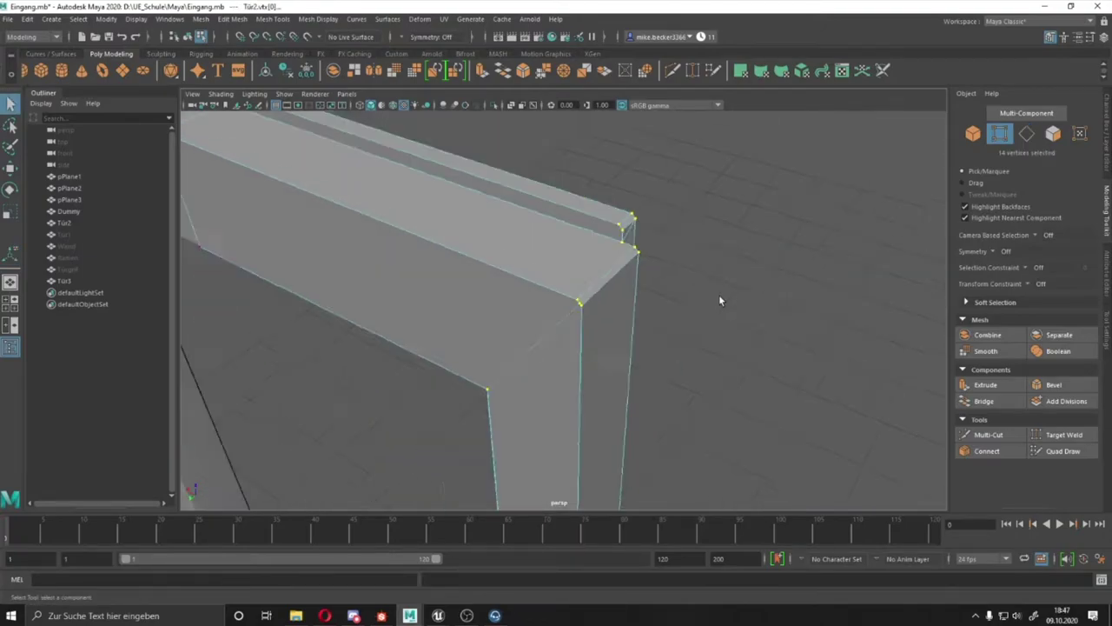
left_click_drag(650, 286, 605, 311, "alt")
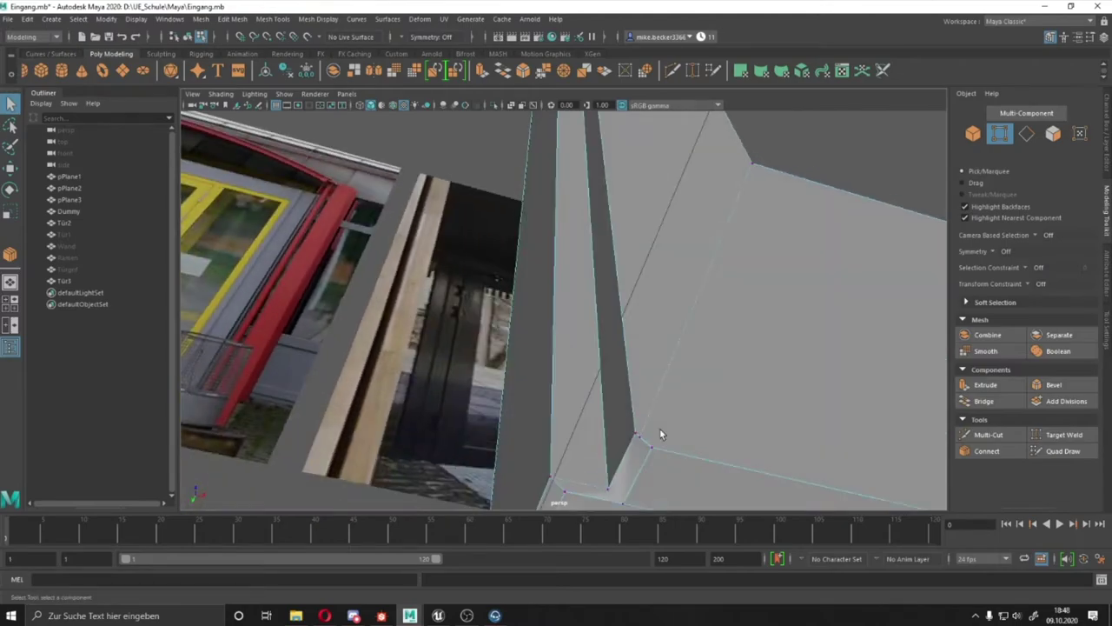
right_click(618, 295)
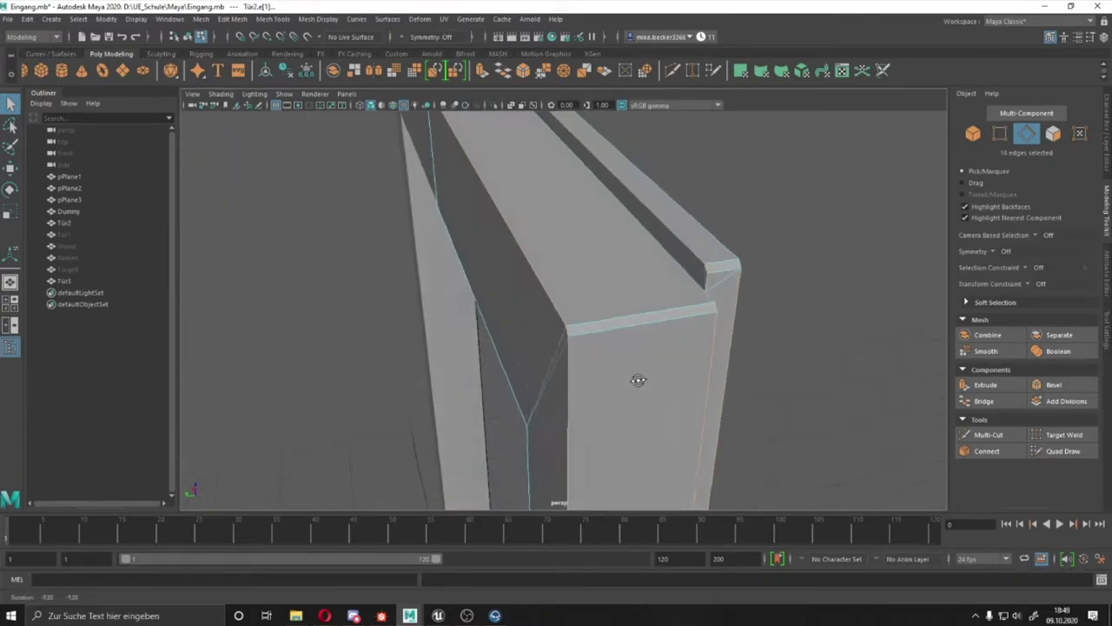
left_click(1053, 384)
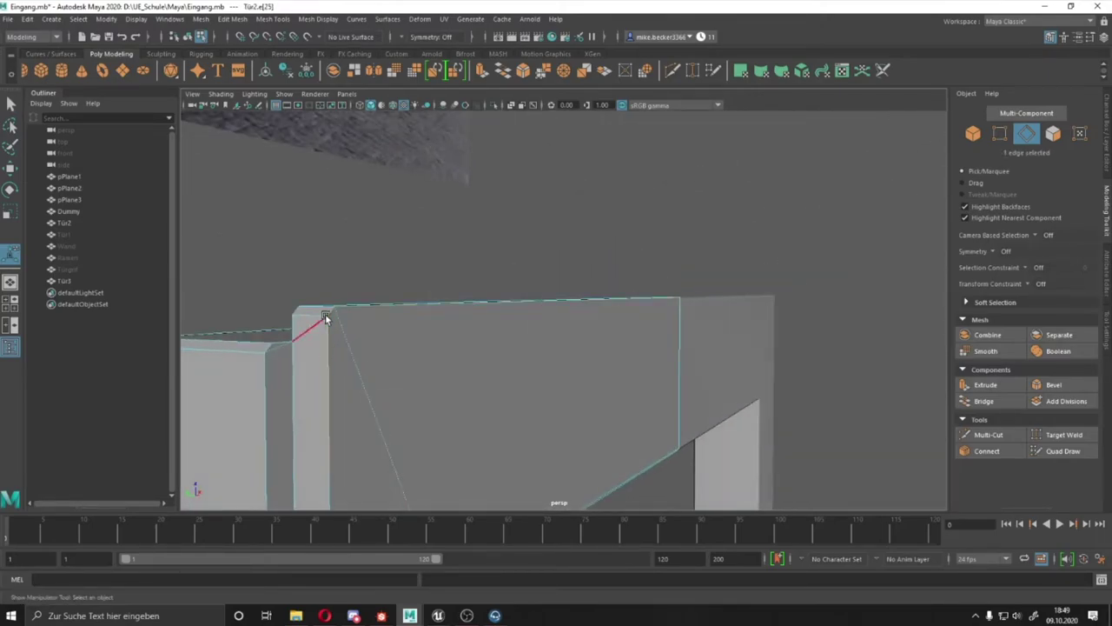
mouse_move(308, 350)
left_mouse_down("alt")
mouse_move(489, 330)
mouse_move(478, 272)
mouse_move(404, 249)
mouse_move(412, 294)
mouse_move(457, 322)
left_mouse_up("alt")
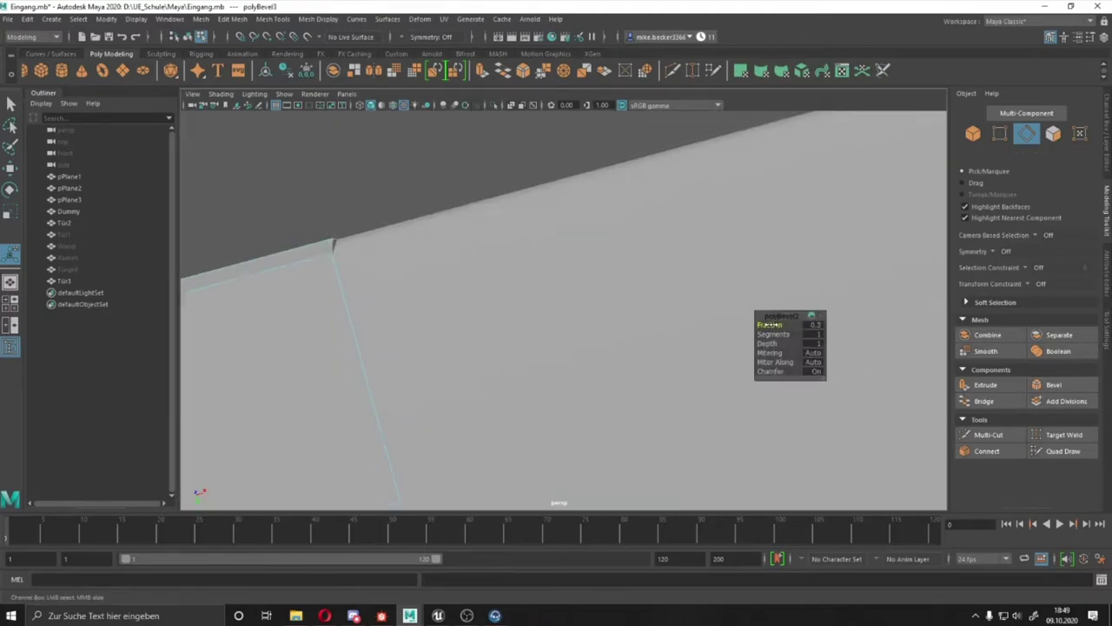
mouse_move(769, 324)
left_mouse_down("alt")
mouse_move(440, 310)
mouse_move(556, 370)
mouse_move(512, 243)
mouse_move(538, 274)
mouse_move(504, 328)
mouse_move(569, 223)
mouse_move(544, 290)
mouse_move(453, 319)
mouse_move(626, 288)
mouse_move(770, 303)
mouse_move(722, 276)
mouse_move(847, 334)
mouse_move(749, 380)
mouse_move(656, 311)
mouse_move(709, 277)
mouse_move(799, 263)
mouse_move(484, 396)
mouse_move(702, 265)
mouse_move(570, 280)
left_mouse_up("alt")
key("F8")
- Select the edge loop around the frame's upper corner and bevel it with Ctrl+B
key("F9")
key("w")
scroll(580, 273, "up", 5)
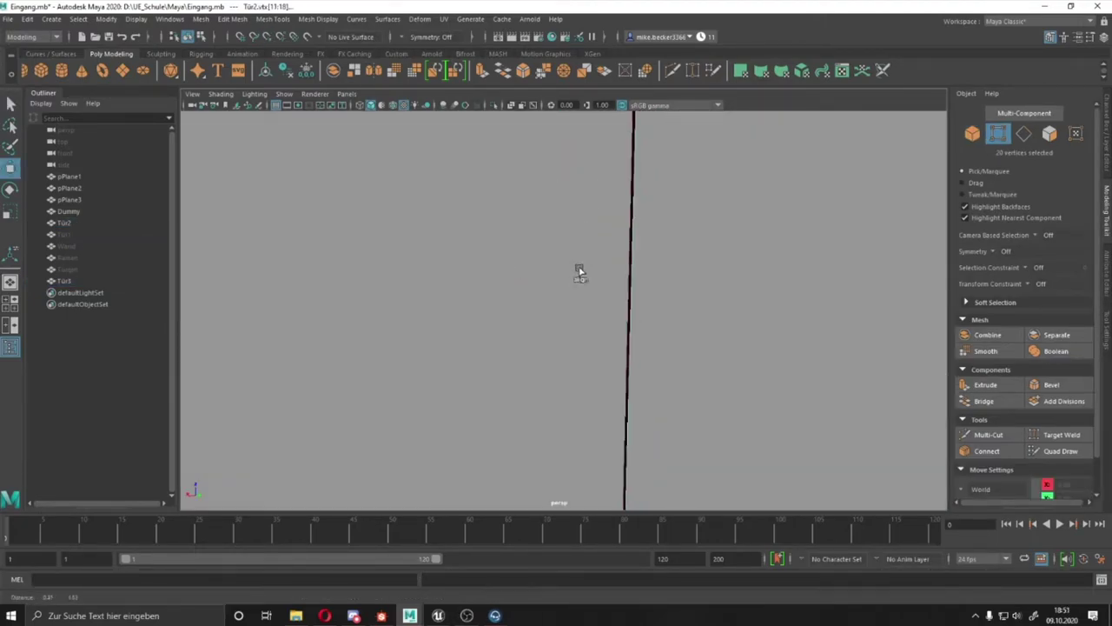
scroll(621, 260, "down", 5)
mouse_move(638, 268)
left_mouse_down("alt")
mouse_move(566, 293)
mouse_move(571, 281)
mouse_move(544, 392)
mouse_move(497, 310)
mouse_move(321, 216)
mouse_move(342, 253)
mouse_move(453, 315)
mouse_move(421, 356)
mouse_move(446, 270)
mouse_move(380, 271)
mouse_move(669, 323)
left_mouse_up("alt")
key("F8")
left_click(544, 392, "shift")
double_click(313, 247)
key("ctrl+b")
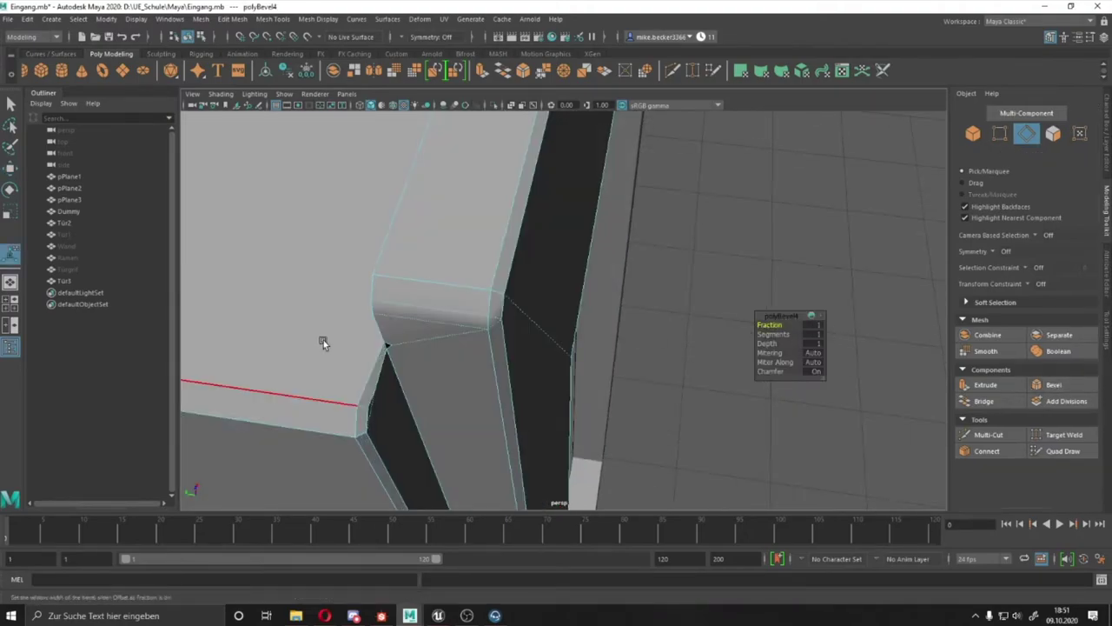
- Move the top bevel face of the door frame into place
mouse_move(322, 342)
left_mouse_down("alt")
mouse_move(556, 249)
mouse_move(511, 322)
mouse_move(724, 409)
mouse_move(775, 383)
mouse_move(971, 327)
left_mouse_up("alt")
left_click(564, 290)
key("w")
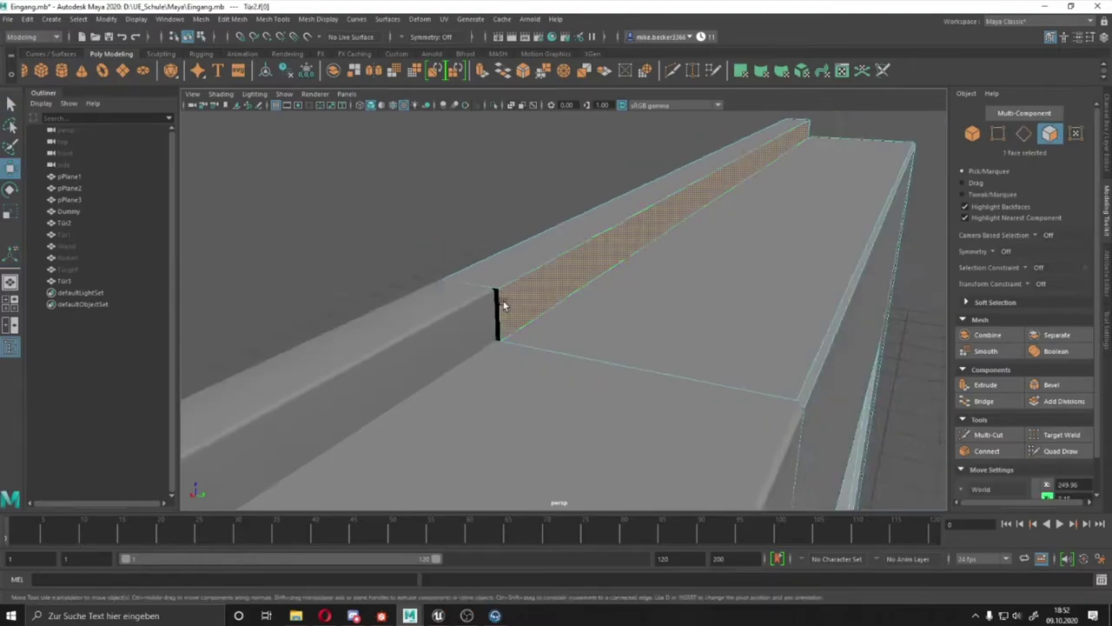
mouse_move(503, 301)
left_mouse_down("alt")
mouse_move(311, 270)
mouse_move(526, 291)
mouse_move(477, 282)
mouse_move(688, 283)
mouse_move(683, 236)
mouse_move(701, 355)
mouse_move(464, 290)
mouse_move(489, 261)
left_mouse_up("alt")
- Bevel the selected beam edge with a 0.2 fraction
key("F9")
mouse_move(409, 391)
left_mouse_down()
mouse_move(467, 421)
mouse_move(355, 438)
mouse_move(598, 410)
mouse_move(597, 380)
mouse_move(628, 350)
mouse_move(447, 280)
mouse_move(442, 243)
mouse_move(533, 372)
mouse_move(586, 308)
mouse_move(610, 365)
mouse_move(566, 266)
left_mouse_up()
scroll(597, 380, "up", 5)
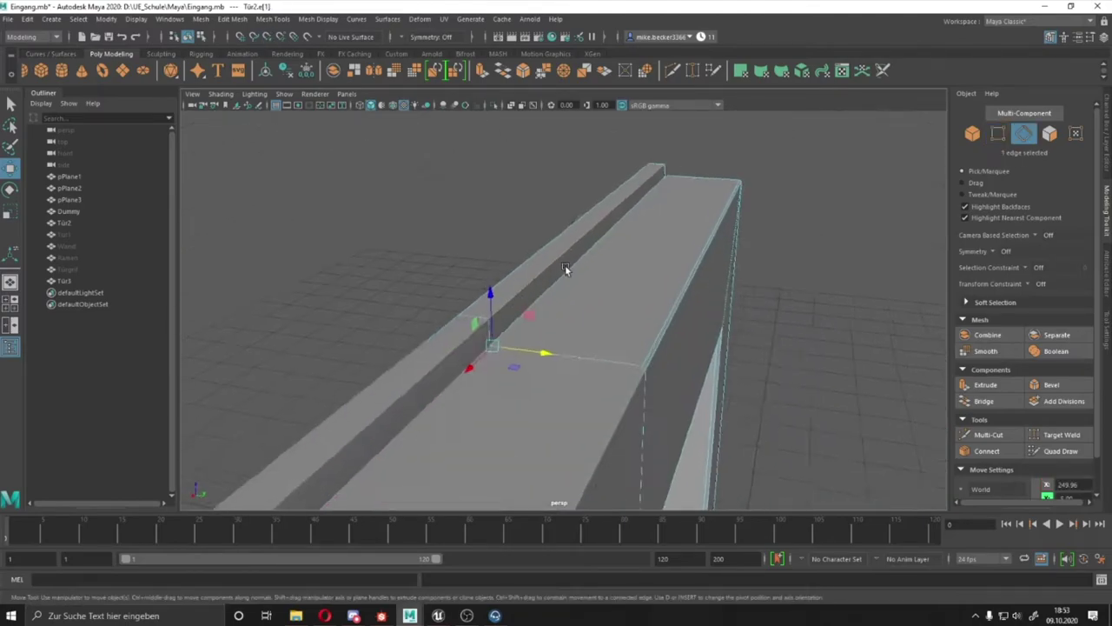
left_click(1038, 384)
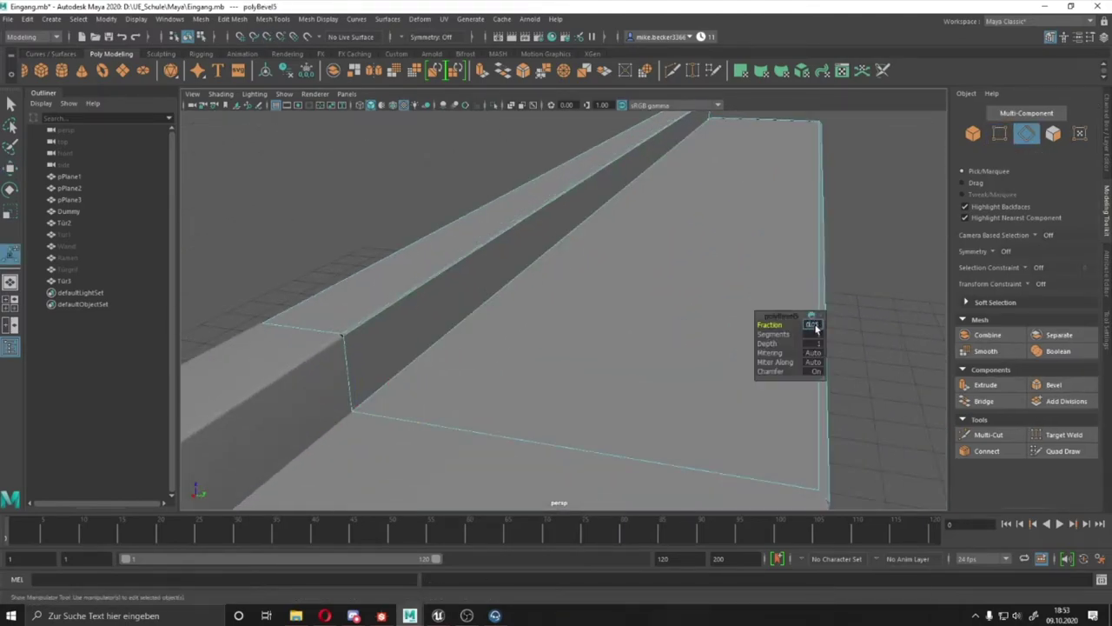
left_click_drag(815, 328, 469, 374, "alt")
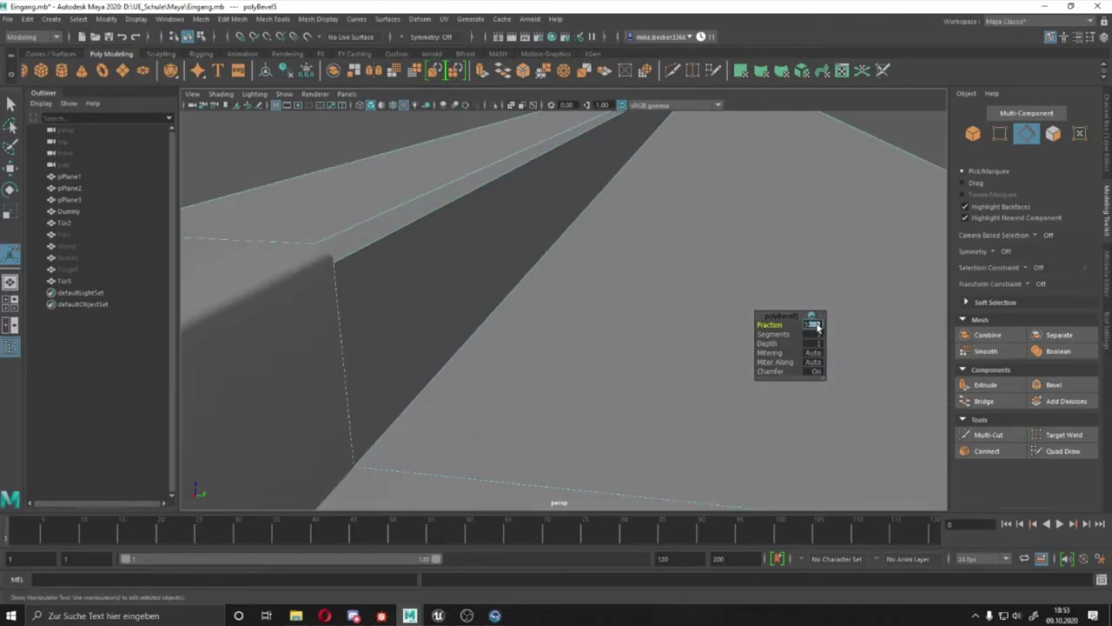
- Select the edge at the beam corner and bevel it
key("F9")
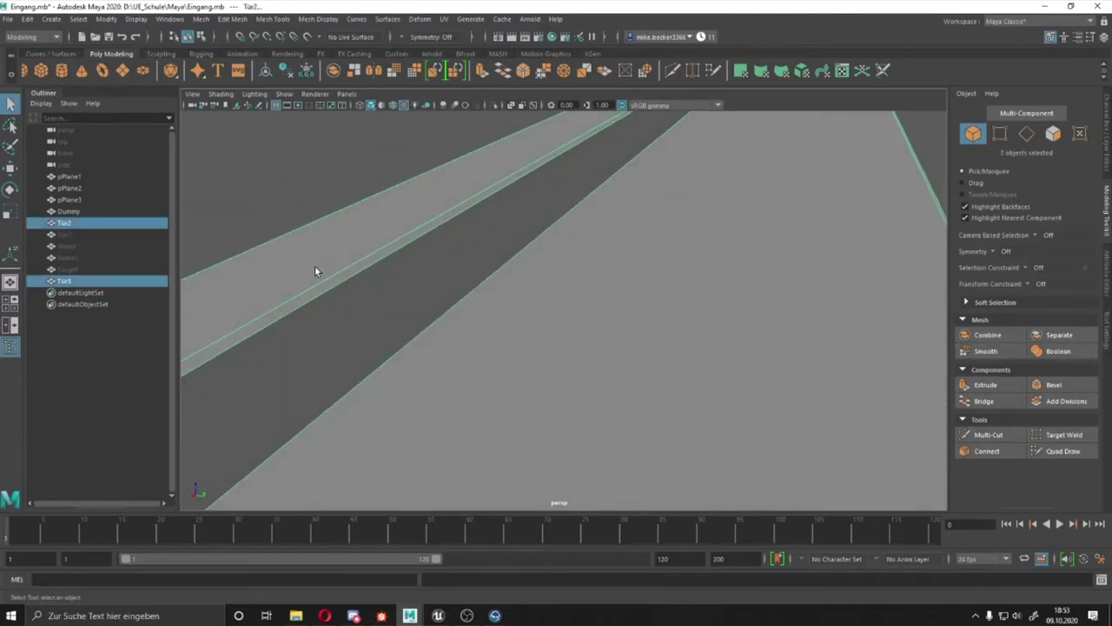
left_click_drag(283, 274, 469, 354, "alt")
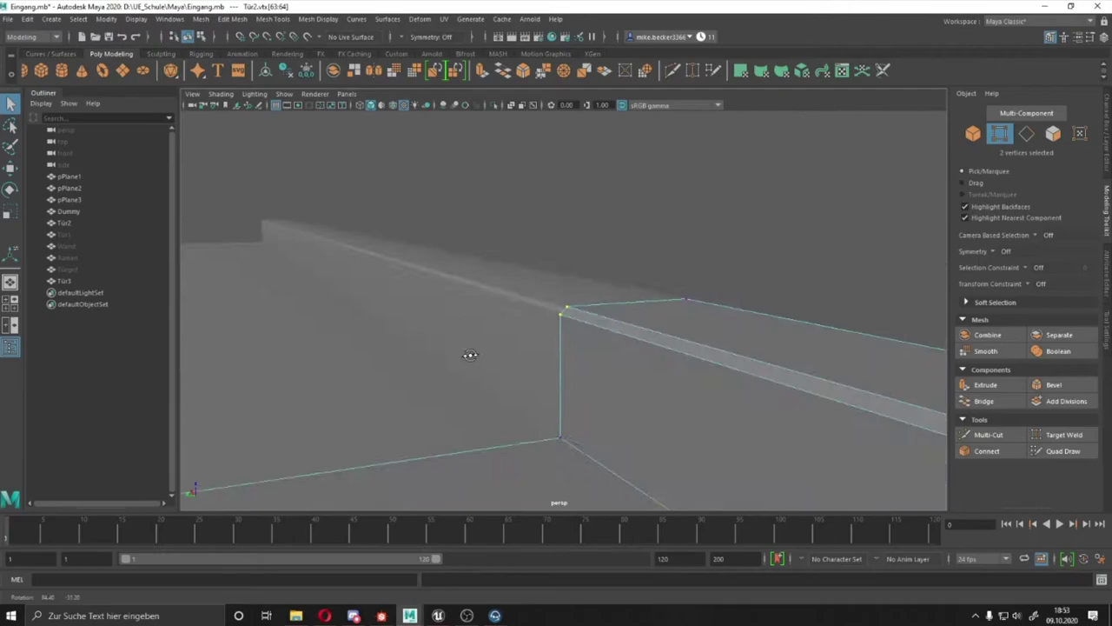
right_click_drag(732, 235, 732, 217, "ctrl")
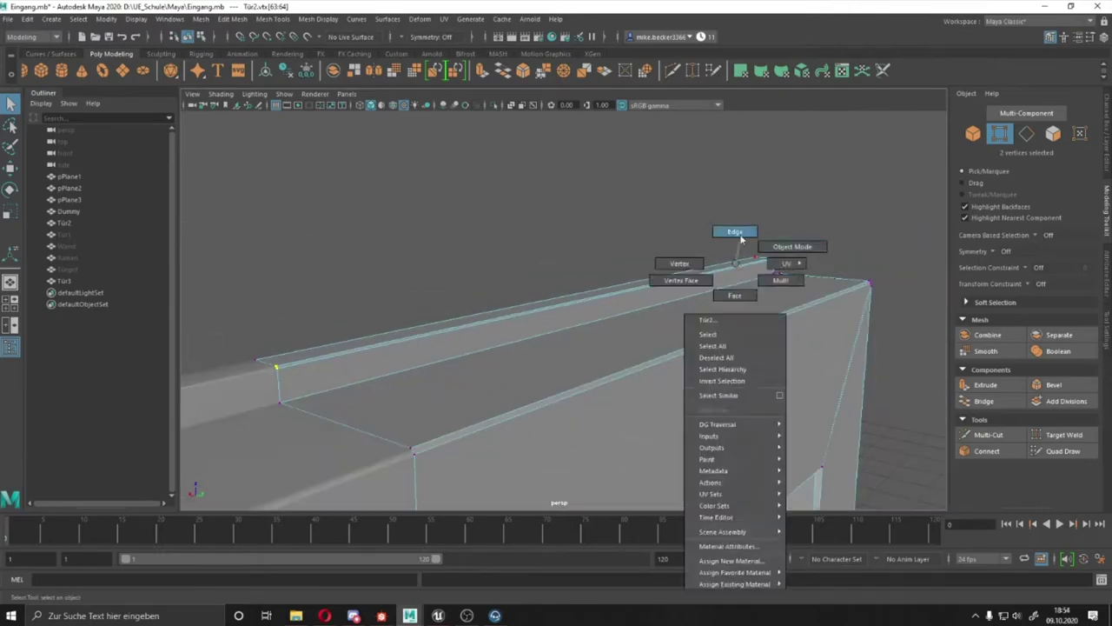
left_click_drag(732, 235, 660, 328, "alt")
left_click(1065, 387)
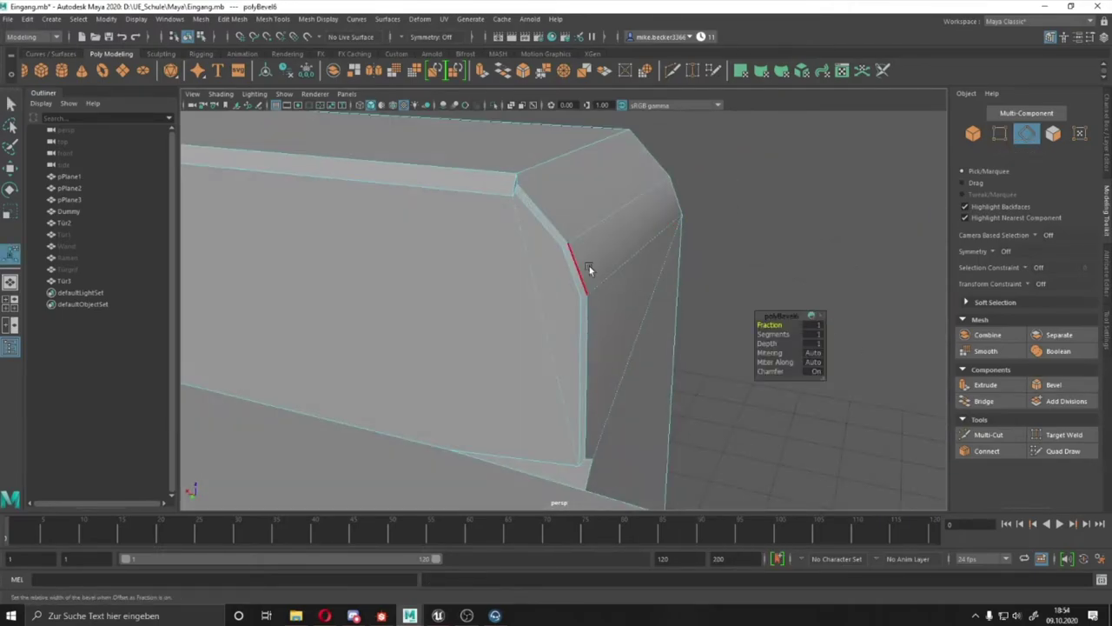
mouse_move(816, 326)
left_mouse_down("alt")
mouse_move(385, 234)
mouse_move(459, 154)
left_mouse_up("alt")
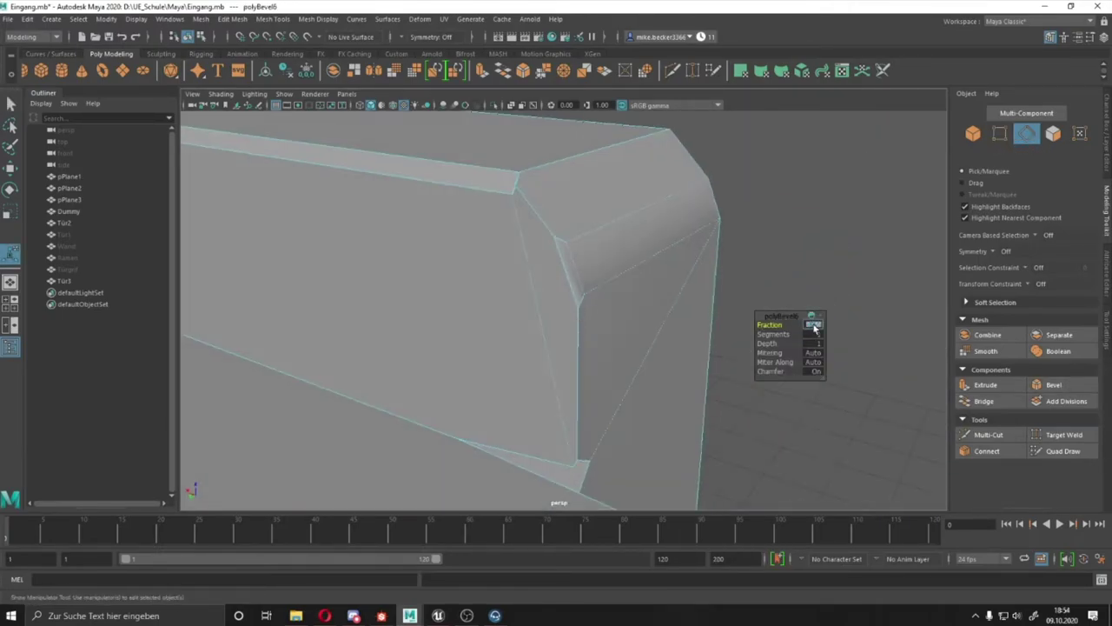
right_click_drag(459, 154, 405, 171)
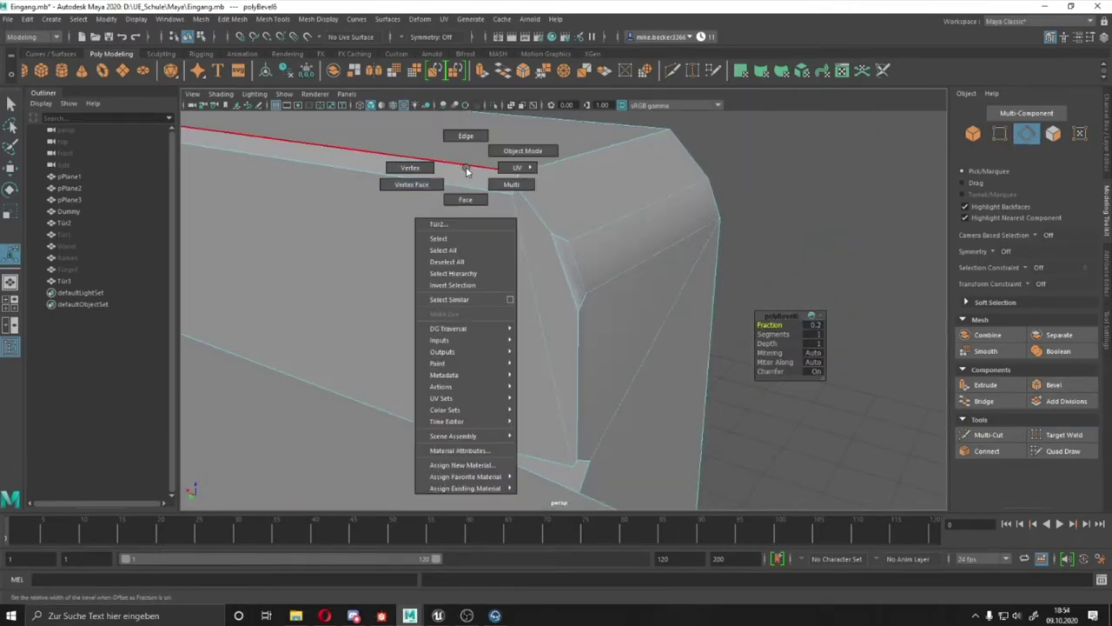
- Connect two corner vertices with a new edge across the beam corner
left_click(987, 451)
left_click_drag(573, 278, 533, 250, "alt")
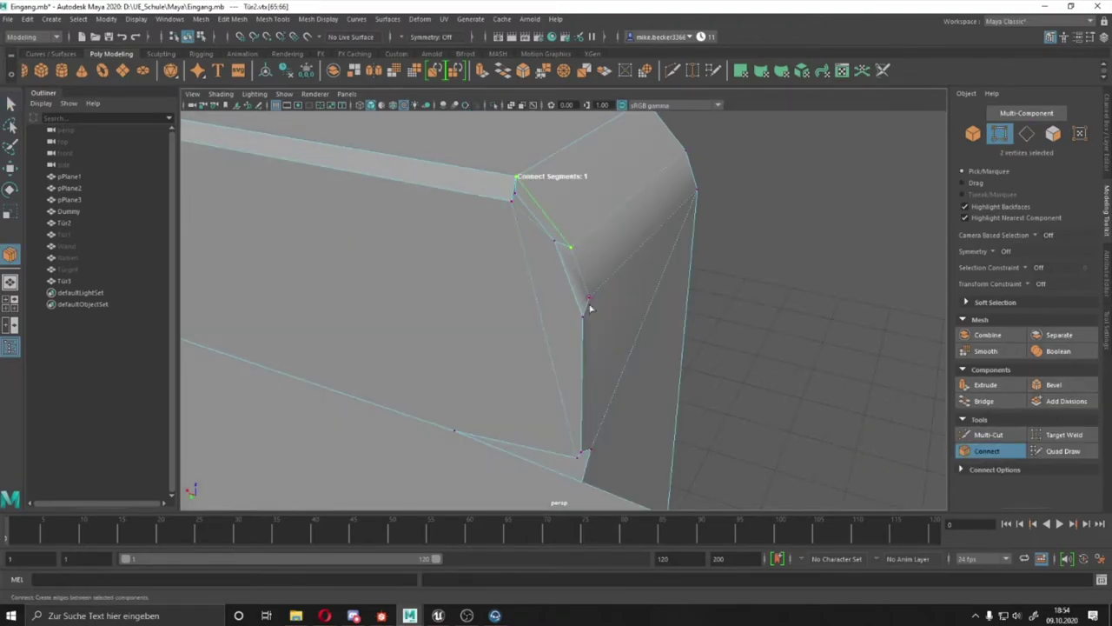
mouse_move(576, 319)
left_mouse_down("alt")
mouse_move(487, 350)
mouse_move(477, 310)
mouse_move(564, 338)
left_mouse_up("alt")
- Move a corner vertex so it lines up with the frame
left_click(476, 310)
key("w")
key("ctrl+shift+t")
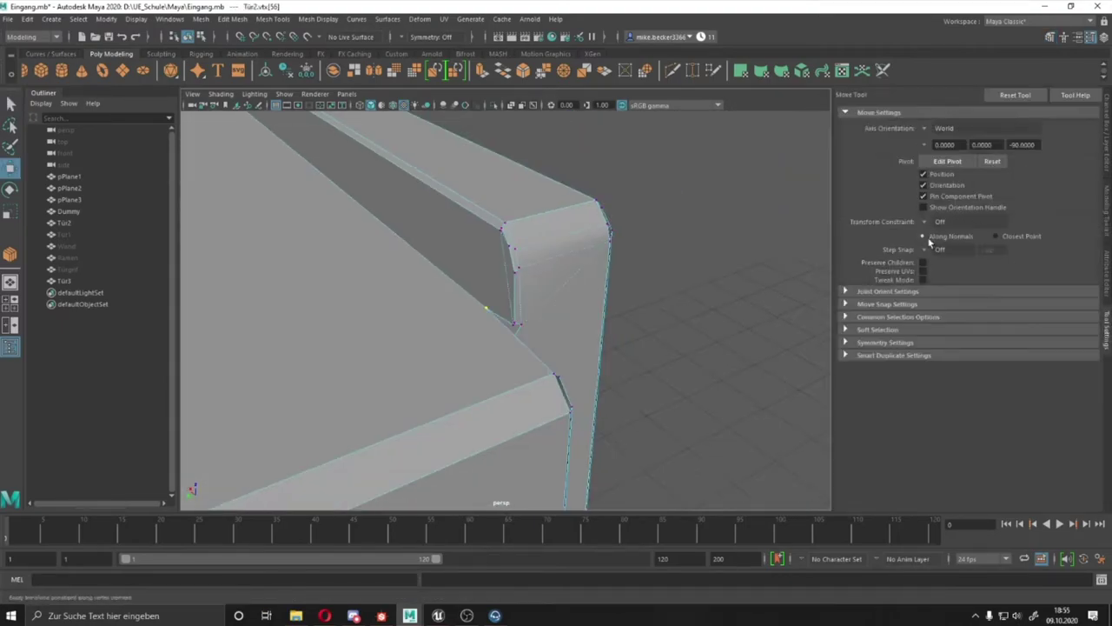
scroll(480, 307, "up", 3)
left_click(408, 299)
mouse_move(409, 300)
left_mouse_down("alt")
mouse_move(521, 374)
mouse_move(499, 389)
mouse_move(474, 359)
mouse_move(517, 365)
left_mouse_up("alt")
left_click(1106, 206)
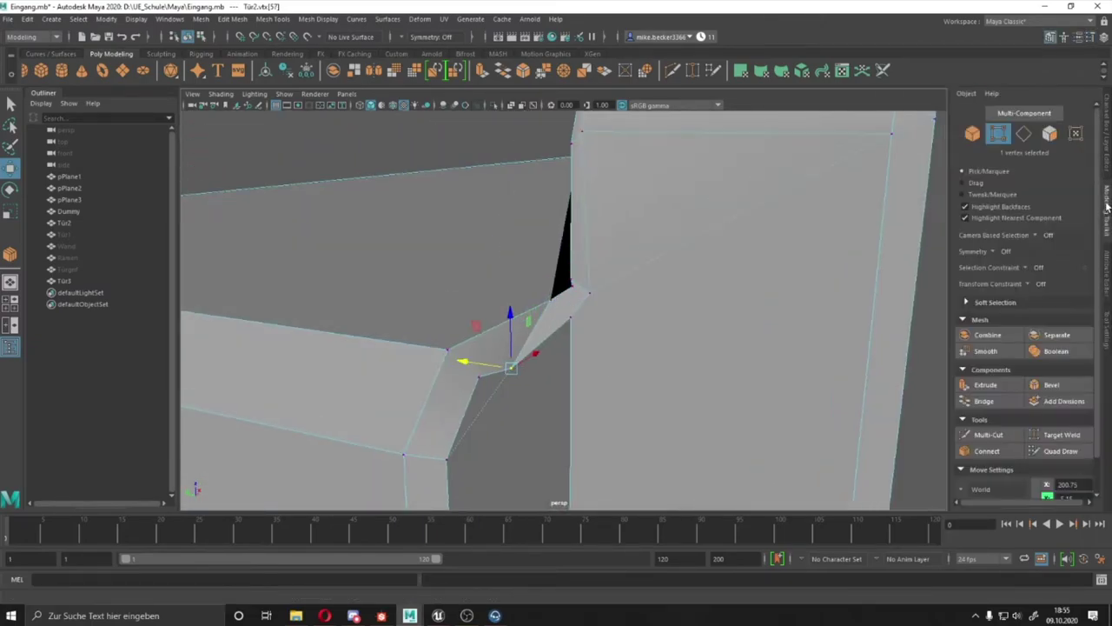
- Target Weld the loose vertex into the beam corner
left_click_drag(567, 317, 601, 306, "alt")
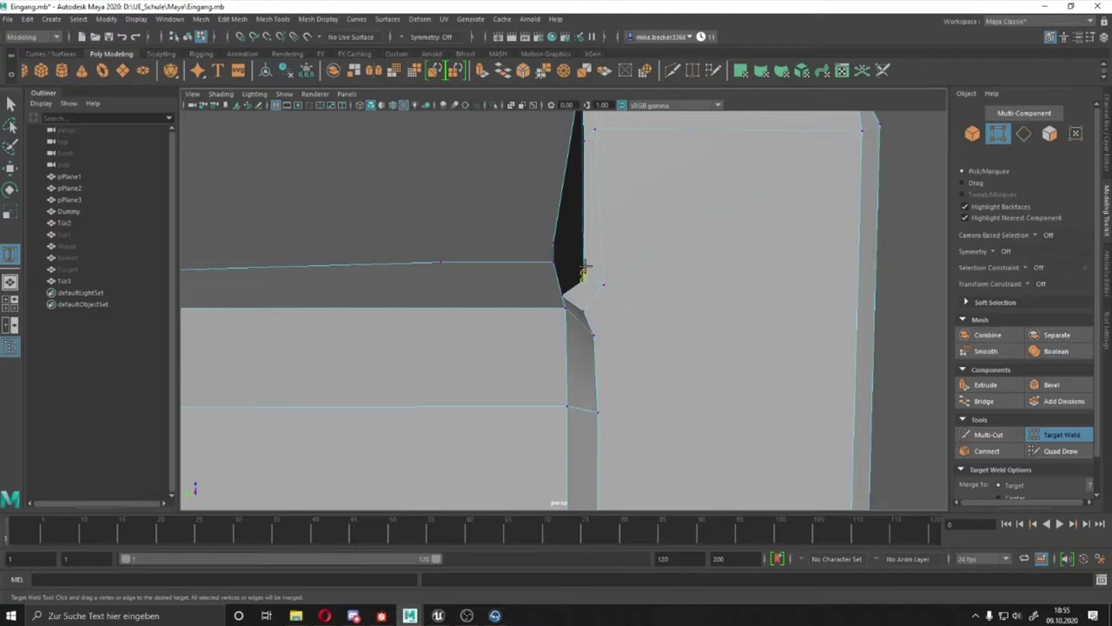
left_click_drag(585, 269, 620, 327, "alt")
scroll(608, 320, "down", 5)
scroll(573, 312, "up", 5)
left_click_drag(548, 310, 541, 289, "alt")
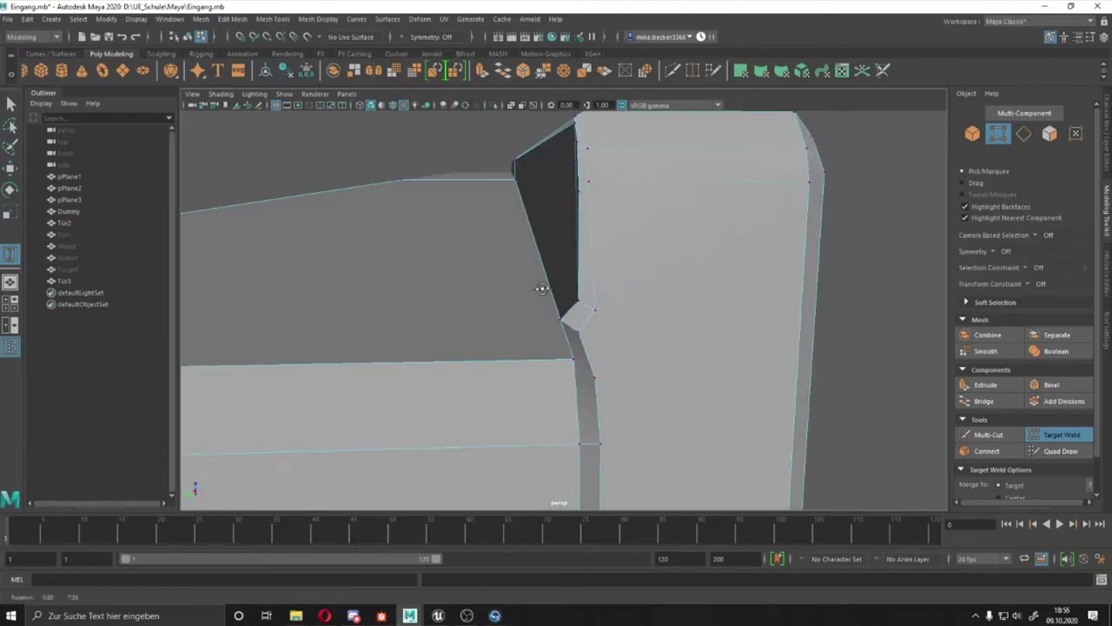
- Select the Tür2 door panel and zoom in on its top edge
key("F8")
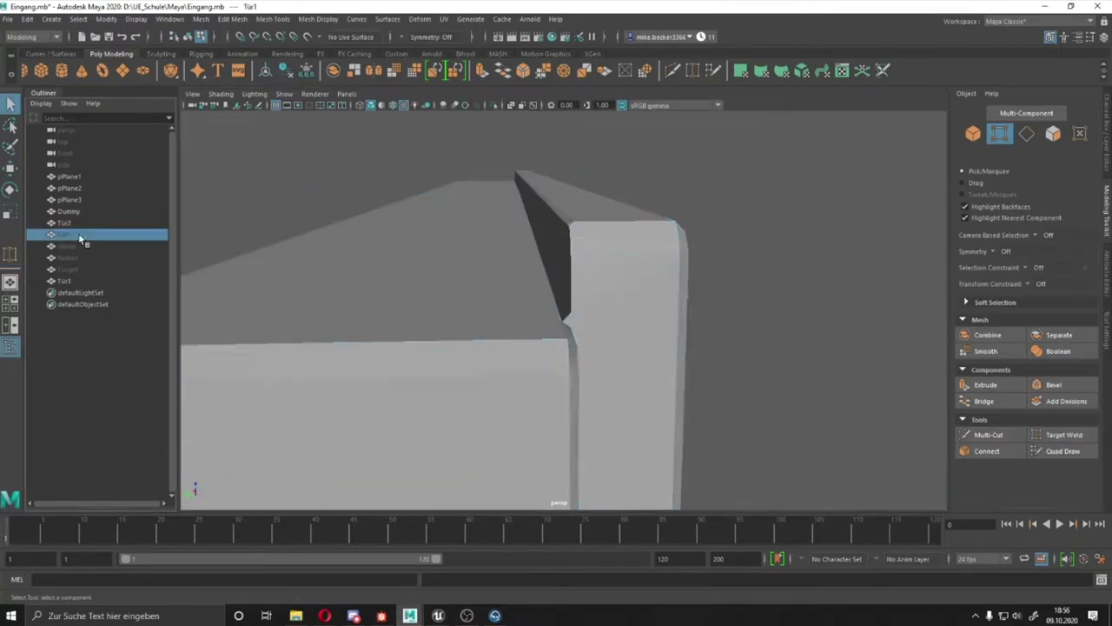
left_click_drag(598, 327, 651, 384, "alt")
mouse_move(570, 261)
left_mouse_down("alt")
mouse_move(635, 233)
mouse_move(437, 323)
left_mouse_up("alt")
left_click(510, 291)
right_click(559, 296)
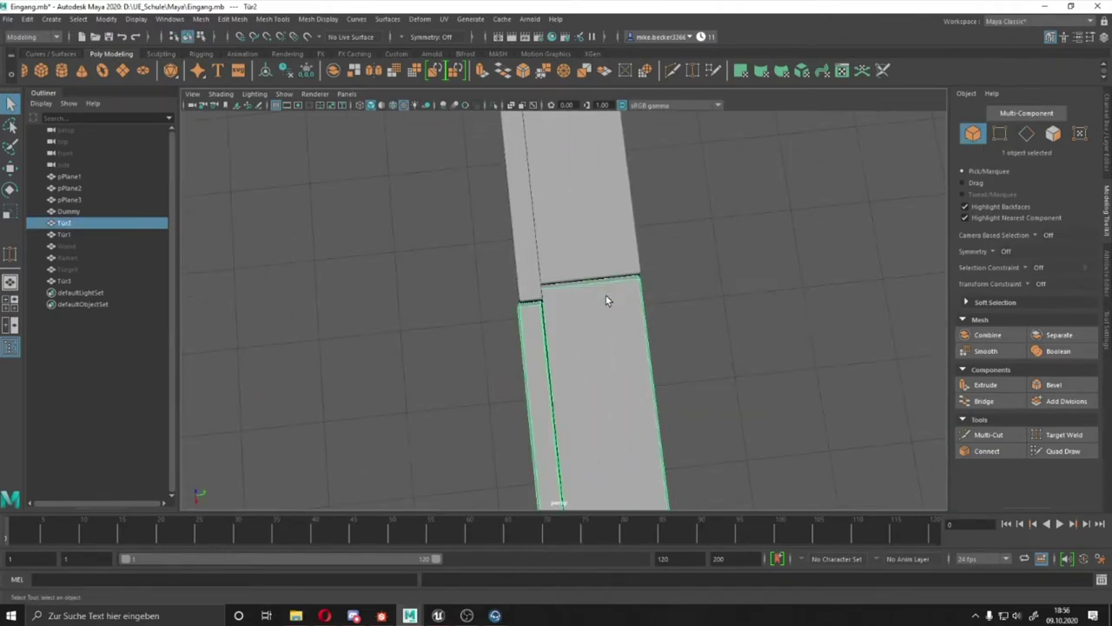
key("w")
left_click_drag(606, 295, 600, 316, "alt")
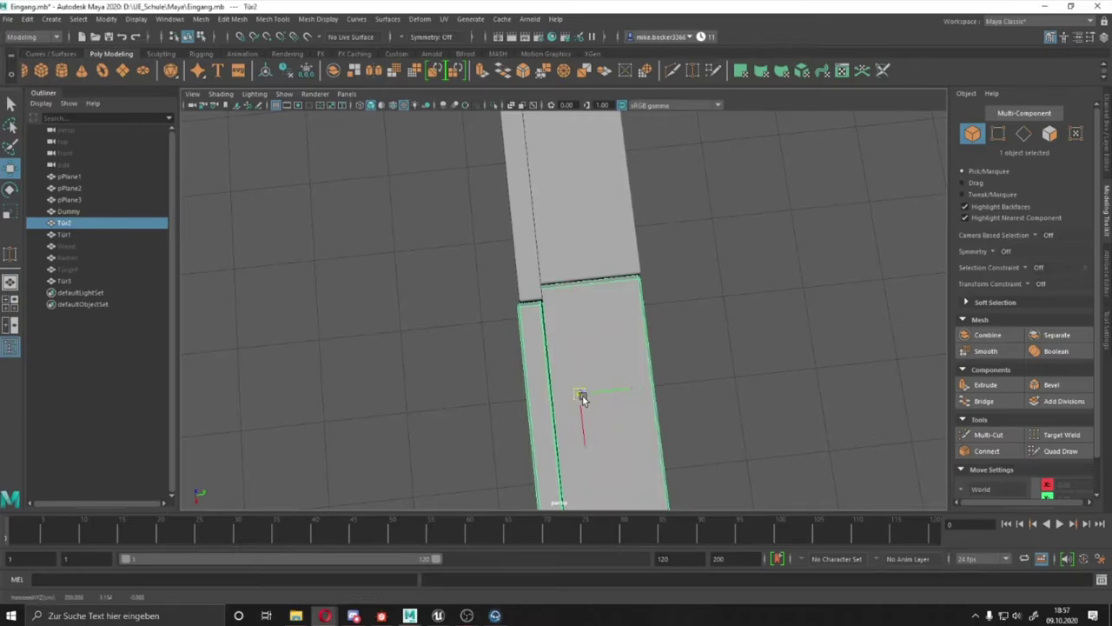
scroll(544, 304, "up", 3)
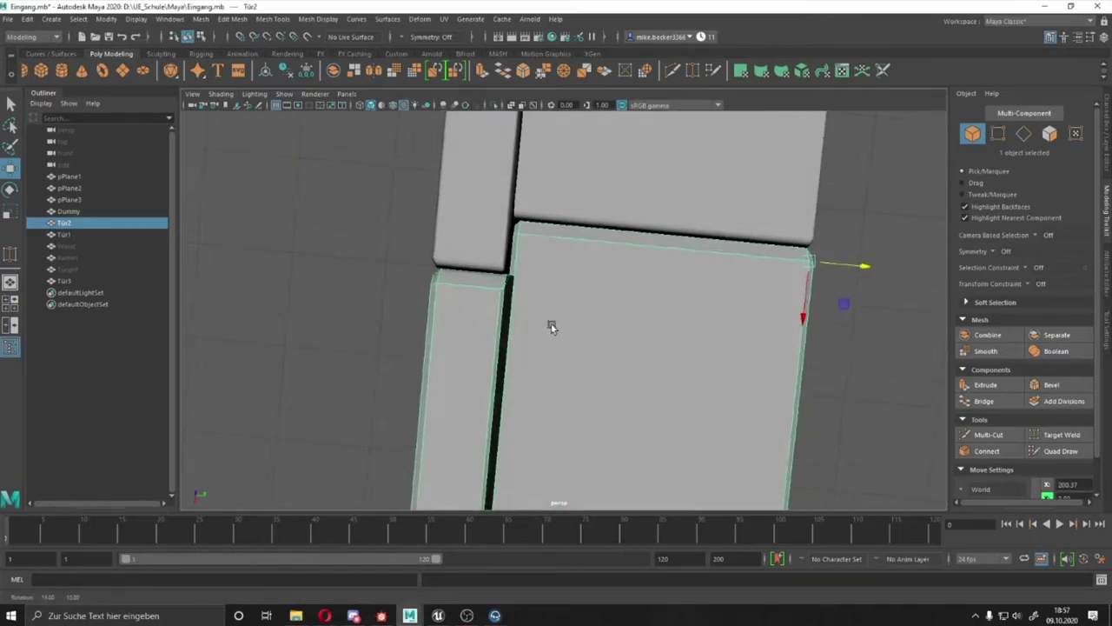
mouse_move(550, 325)
left_mouse_down("alt")
mouse_move(824, 287)
mouse_move(759, 224)
left_mouse_up("alt")
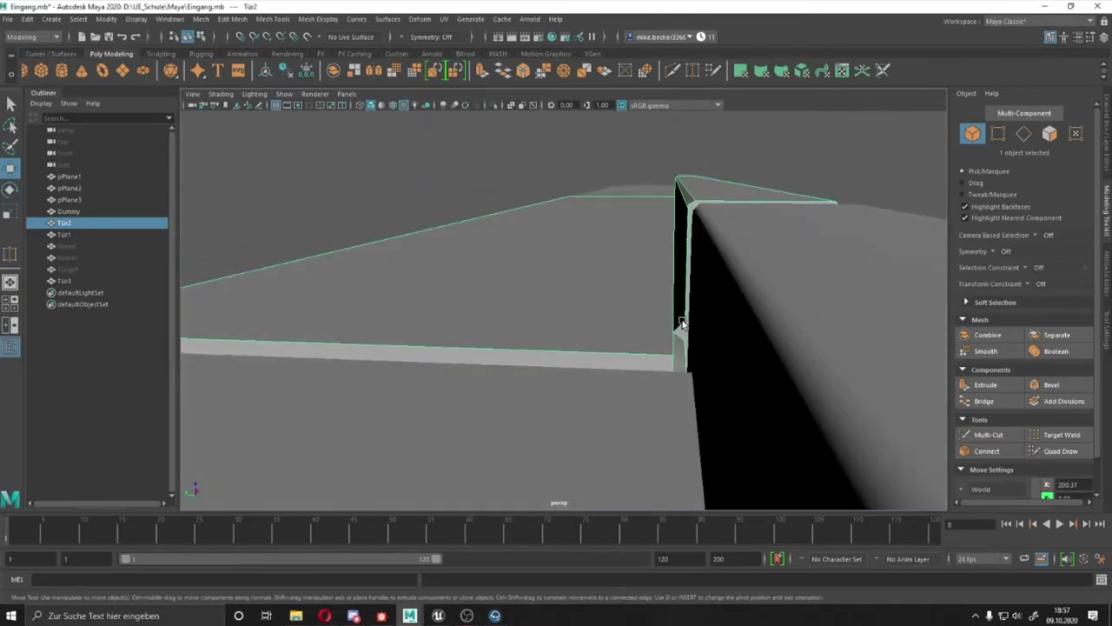
mouse_move(744, 324)
left_mouse_down("alt")
mouse_move(644, 307)
mouse_move(657, 292)
mouse_move(661, 340)
left_mouse_up("alt")
key("F8")
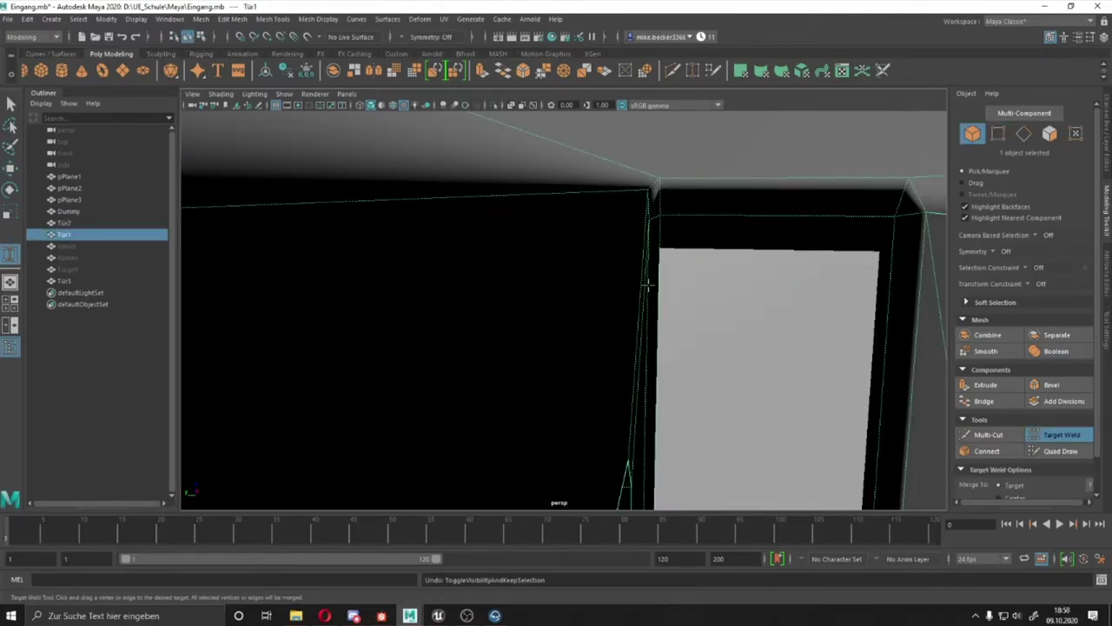
left_click_drag(617, 295, 656, 317, "alt")
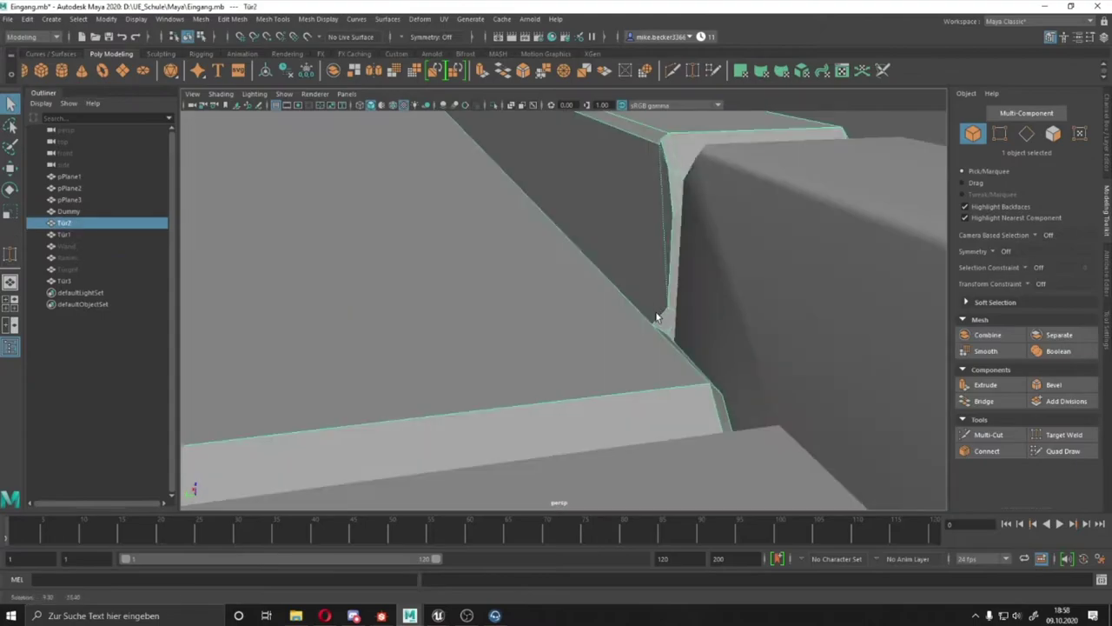
- Work on Tür2 alone and select a stray corner vertex on its top
left_click(965, 450)
left_click_drag(677, 365, 708, 354, "alt")
left_click_drag(649, 281, 760, 293, "alt")
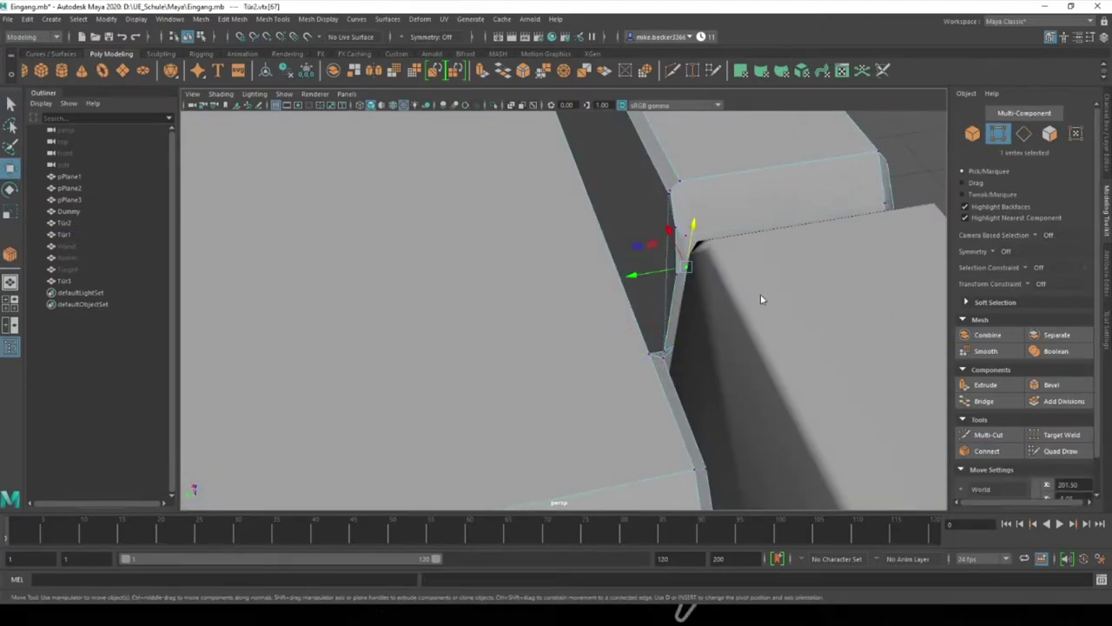
key("h")
key("ctrl+z")
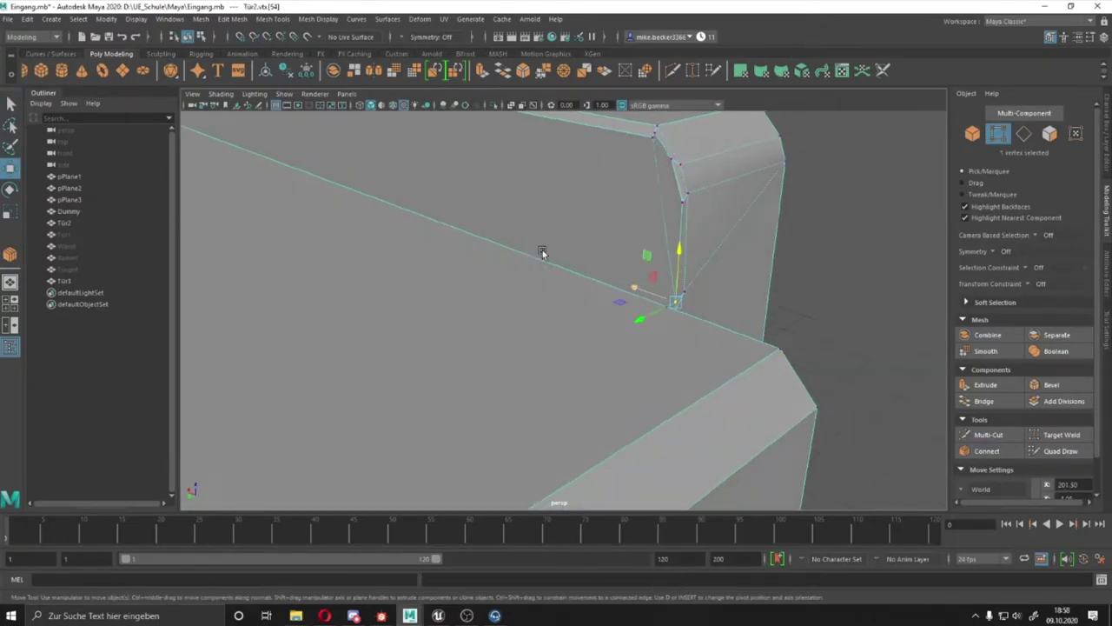
mouse_move(542, 252)
left_mouse_down("alt")
mouse_move(857, 415)
mouse_move(799, 405)
mouse_move(740, 281)
mouse_move(782, 261)
left_mouse_up("alt")
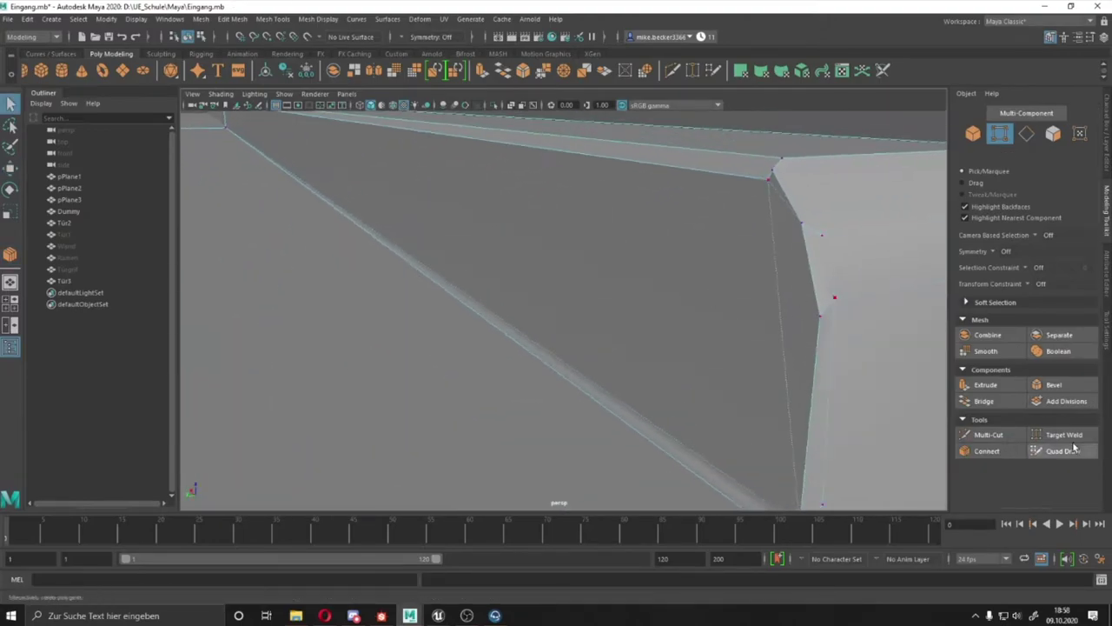
mouse_move(869, 309)
left_mouse_down("alt")
mouse_move(802, 264)
mouse_move(655, 383)
mouse_move(727, 367)
mouse_move(753, 243)
mouse_move(778, 229)
mouse_move(521, 293)
mouse_move(594, 328)
mouse_move(770, 211)
mouse_move(650, 269)
mouse_move(665, 169)
mouse_move(761, 130)
left_mouse_up("alt")
left_click(753, 235)
key("w")
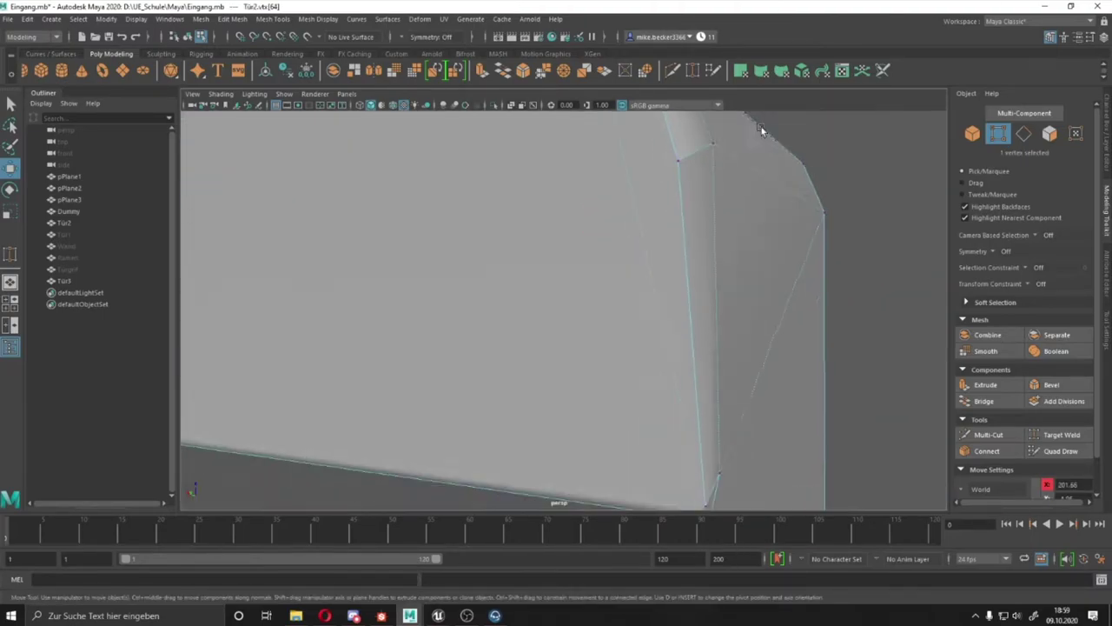
- Target Weld and connect the stray vertices along Tür2's top corner
left_click(1062, 434)
mouse_move(732, 318)
left_mouse_down("alt")
mouse_move(733, 422)
mouse_move(661, 434)
mouse_move(683, 468)
mouse_move(635, 333)
mouse_move(644, 385)
mouse_move(893, 358)
left_mouse_up("alt")
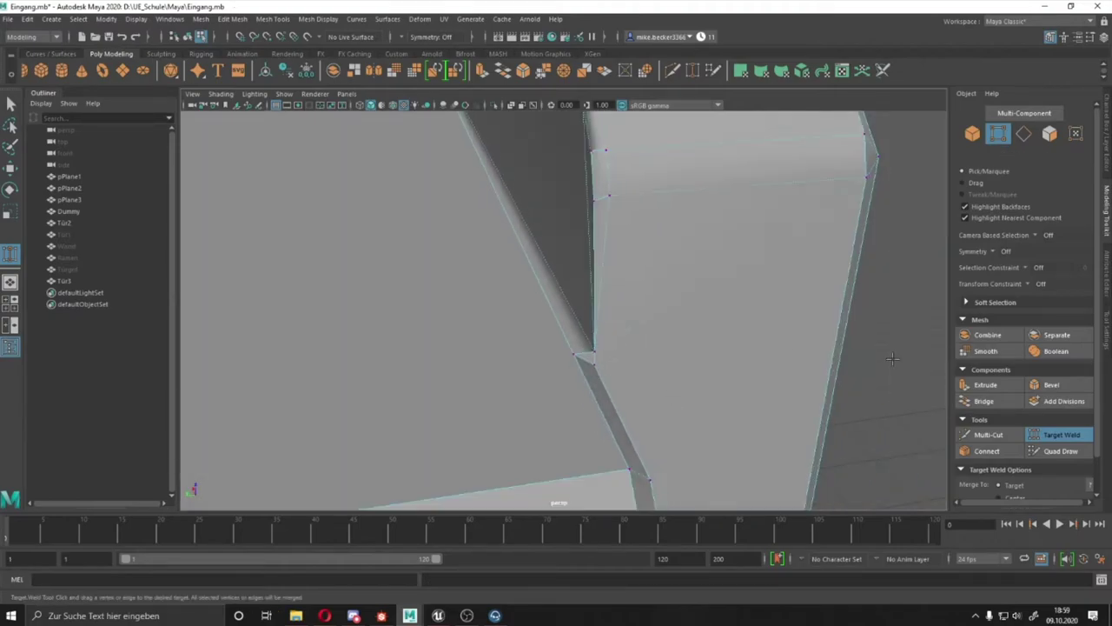
left_click(985, 451)
mouse_move(616, 229)
left_mouse_down("alt")
mouse_move(534, 285)
mouse_move(459, 265)
mouse_move(548, 373)
mouse_move(616, 367)
left_mouse_up("alt")
left_click(616, 367)
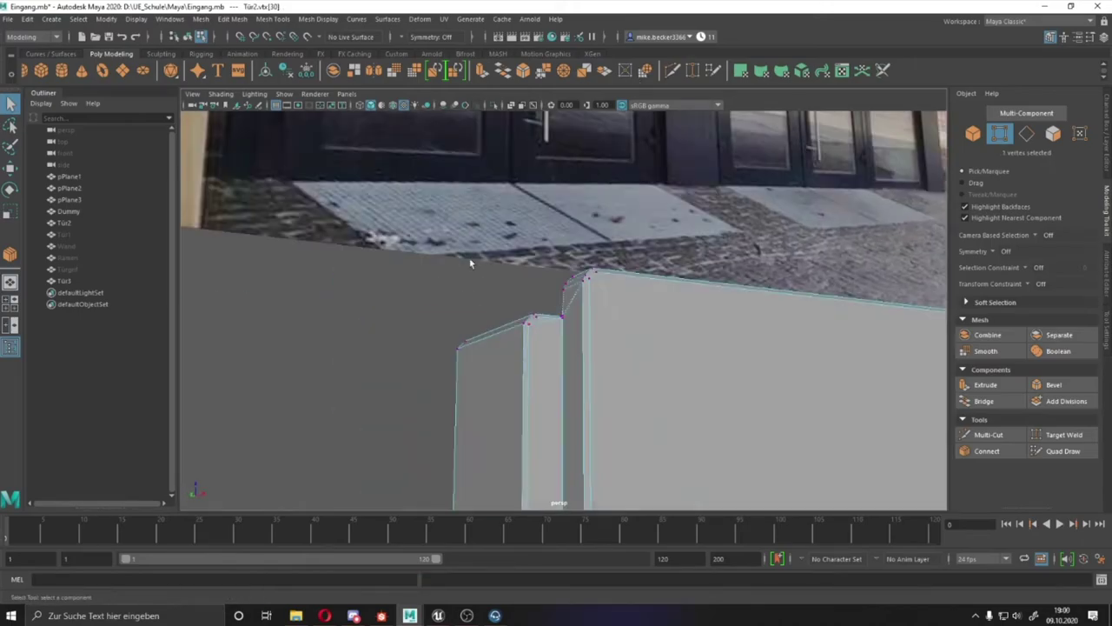
mouse_move(521, 347)
left_mouse_down("alt")
mouse_move(602, 285)
mouse_move(536, 340)
left_mouse_up("alt")
left_click(602, 285)
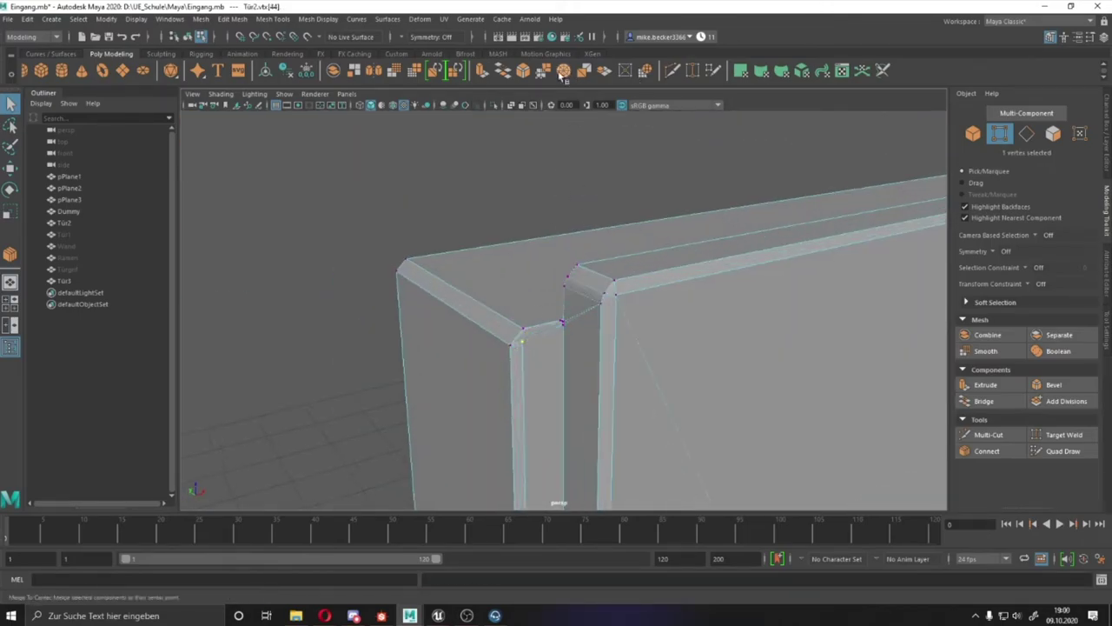
mouse_move(560, 215)
left_mouse_down("alt")
mouse_move(675, 330)
mouse_move(461, 249)
mouse_move(722, 278)
mouse_move(576, 279)
mouse_move(568, 238)
mouse_move(623, 320)
mouse_move(588, 392)
mouse_move(514, 305)
mouse_move(667, 301)
left_mouse_up("alt")
key("w")
scroll(515, 303, "down", 5)
key("F8")
scroll(529, 293, "up", 5)
key("F9")
- Merge the three doubled corner vertices of the door into one
scroll(663, 301, "down", 5)
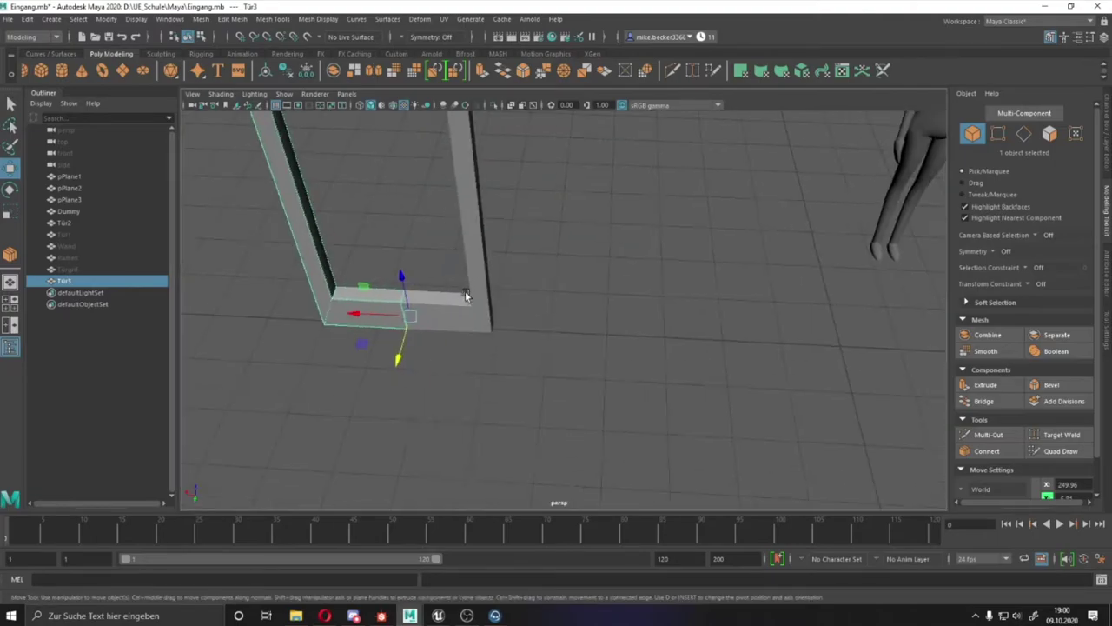
left_click_drag(465, 290, 505, 330, "alt")
key("f")
left_click_drag(539, 247, 527, 324, "alt")
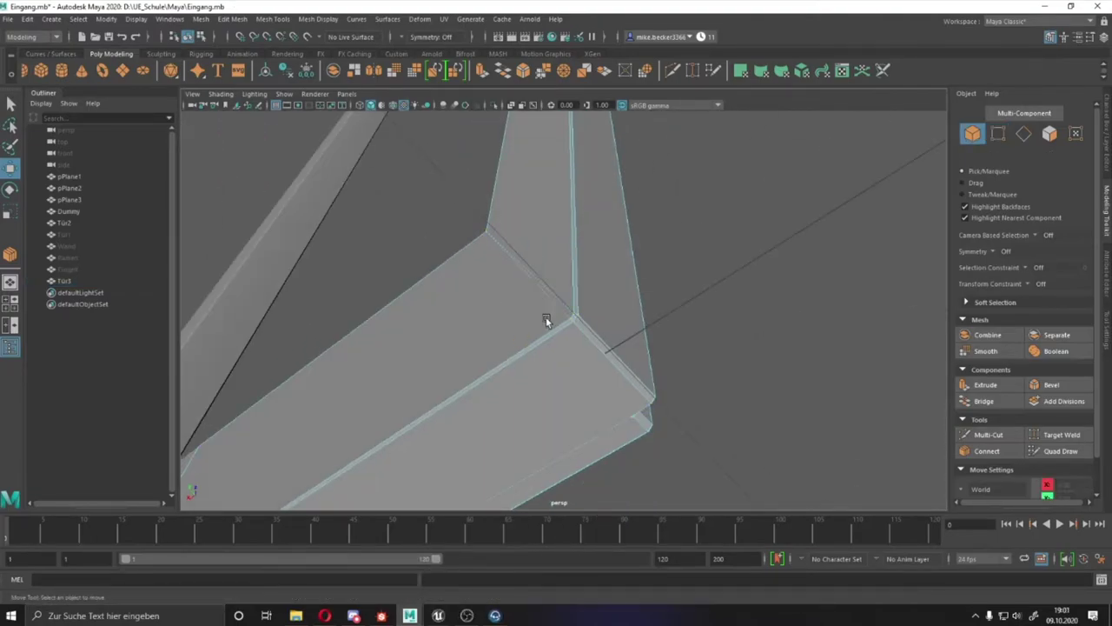
left_click(564, 70)
mouse_move(556, 261)
left_mouse_down("alt")
mouse_move(510, 381)
mouse_move(538, 380)
mouse_move(504, 283)
left_mouse_up("alt")
scroll(537, 380, "up", 3)
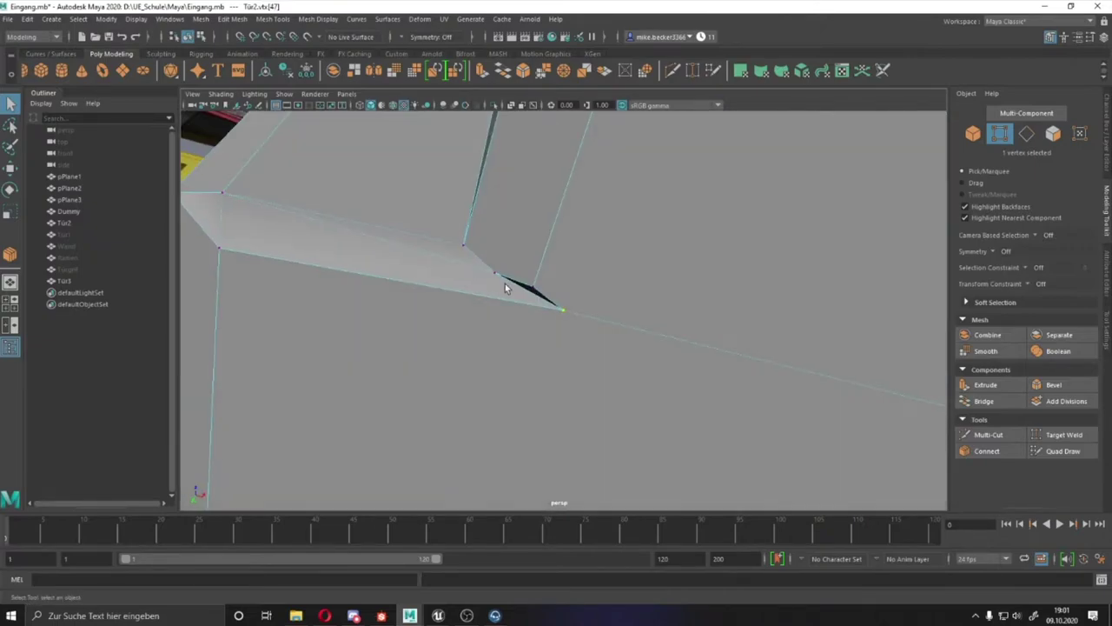
- Target Weld the bottom corner vertex onto its target
right_click_drag(524, 303, 541, 286, "shift")
mouse_move(541, 286)
left_mouse_down("alt")
mouse_move(533, 231)
mouse_move(465, 248)
mouse_move(636, 273)
mouse_move(718, 308)
mouse_move(550, 306)
mouse_move(601, 380)
left_mouse_up("alt")
key("q")
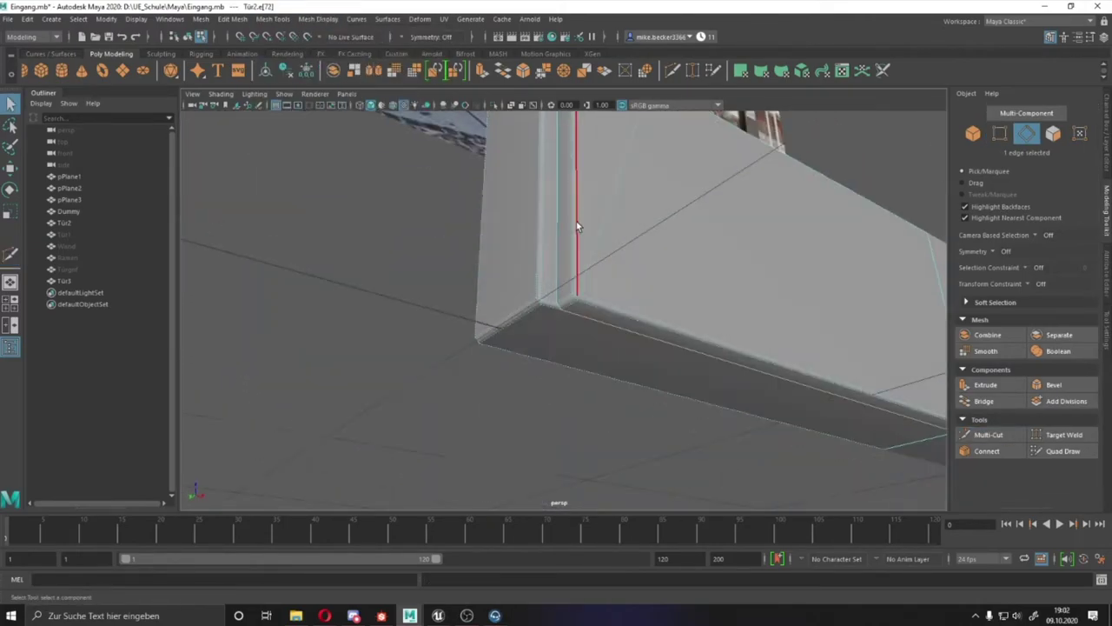
- Select the edge loops and corner vertex at the door's bottom corner
left_click(352, 19)
mouse_move(522, 261)
left_mouse_down("alt")
mouse_move(620, 322)
mouse_move(536, 252)
left_mouse_up("alt")
left_click(536, 251)
mouse_move(477, 327)
left_mouse_down("alt")
mouse_move(536, 256)
mouse_move(521, 226)
mouse_move(499, 322)
mouse_move(527, 262)
mouse_move(352, 380)
mouse_move(564, 336)
mouse_move(632, 263)
mouse_move(627, 283)
left_mouse_up("alt")
left_click(526, 262)
double_click(353, 380)
double_click(684, 214, "shift")
mouse_move(684, 214)
left_mouse_down("alt")
mouse_move(602, 242)
mouse_move(822, 258)
mouse_move(727, 235)
mouse_move(736, 216)
left_mouse_up("alt")
left_click(727, 235)
right_click_drag(737, 215, 700, 225)
mouse_move(700, 225)
left_mouse_down("alt")
mouse_move(727, 248)
mouse_move(536, 244)
mouse_move(539, 310)
mouse_move(573, 330)
mouse_move(643, 339)
left_mouse_up("alt")
left_click(565, 232)
- Select the stray triangular face at the corner and delete it
left_click(693, 196)
mouse_move(694, 195)
left_mouse_down("alt")
mouse_move(556, 355)
mouse_move(703, 378)
left_mouse_up("alt")
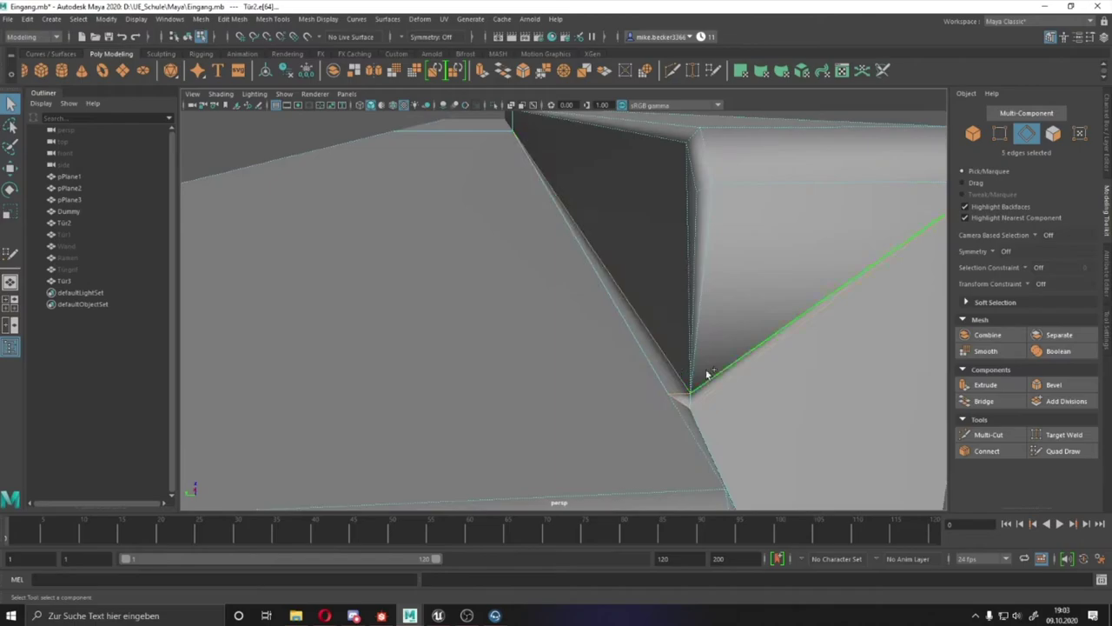
left_click(318, 18)
left_click(321, 111)
mouse_move(634, 266)
left_mouse_down("alt")
mouse_move(607, 295)
mouse_move(735, 330)
mouse_move(827, 386)
mouse_move(571, 255)
mouse_move(609, 294)
mouse_move(526, 373)
mouse_move(596, 280)
left_mouse_up("alt")
key("F8")
right_click_drag(596, 280, 596, 258)
left_click(318, 18)
left_click(322, 111)
mouse_move(321, 111)
left_mouse_down("alt")
mouse_move(757, 263)
mouse_move(677, 265)
left_mouse_up("alt")
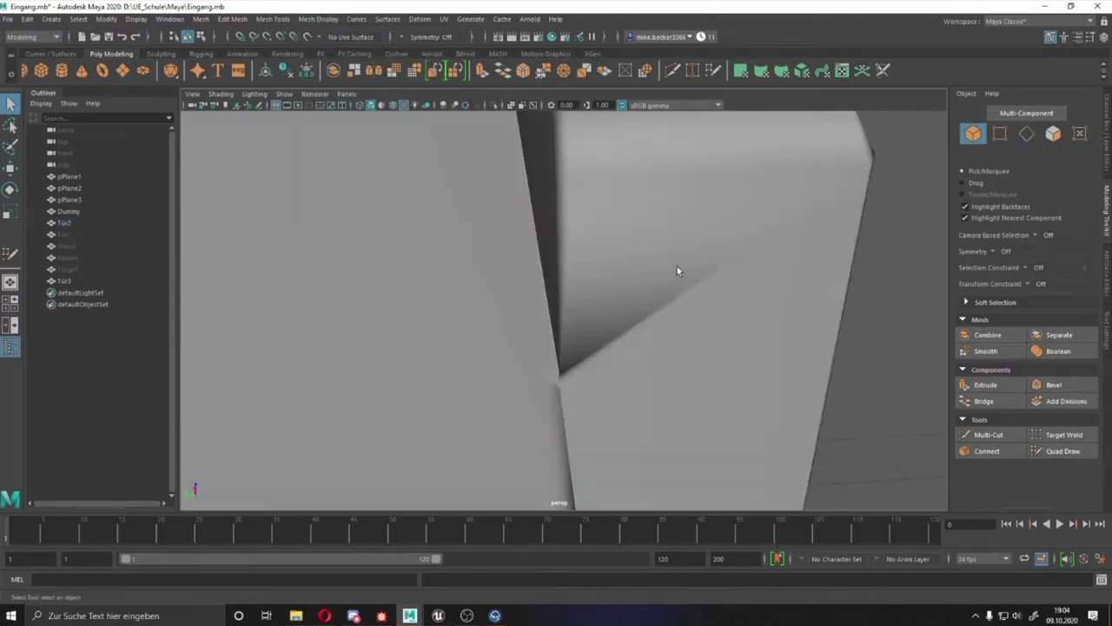
left_click(632, 295)
key("Delete")
left_click_drag(650, 186, 574, 191, "alt")
- Move the corner hole's border edge and bridge the hole with a new face
left_click(574, 191)
key("w")
mouse_move(552, 267)
left_mouse_down()
mouse_move(666, 258)
mouse_move(564, 263)
mouse_move(590, 335)
mouse_move(921, 422)
left_mouse_up()
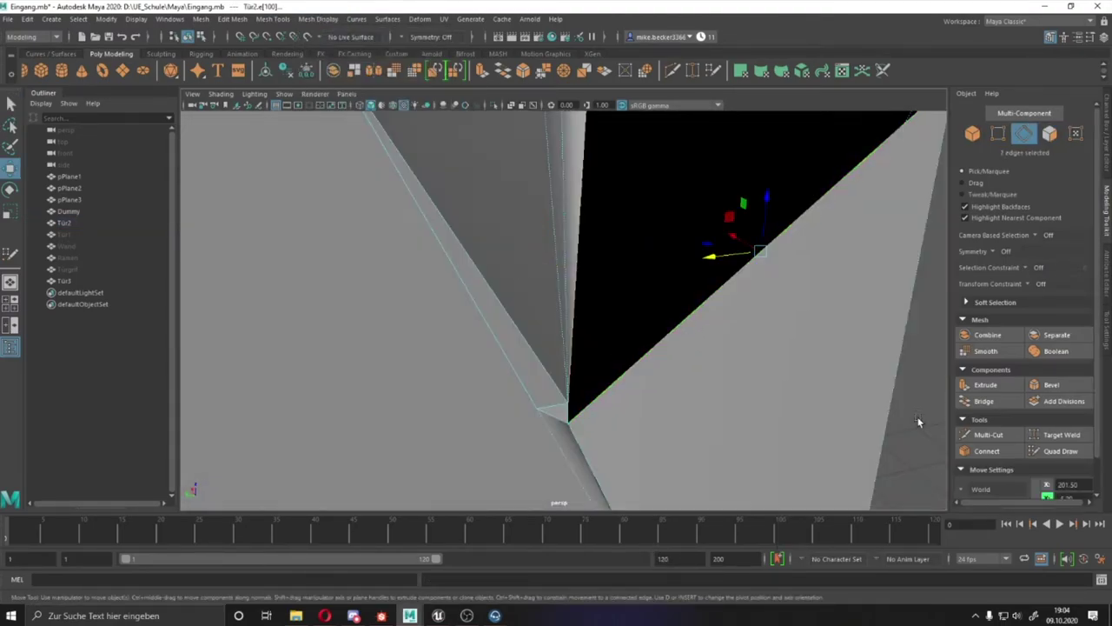
left_click(983, 401)
left_click_drag(712, 385, 586, 451, "alt")
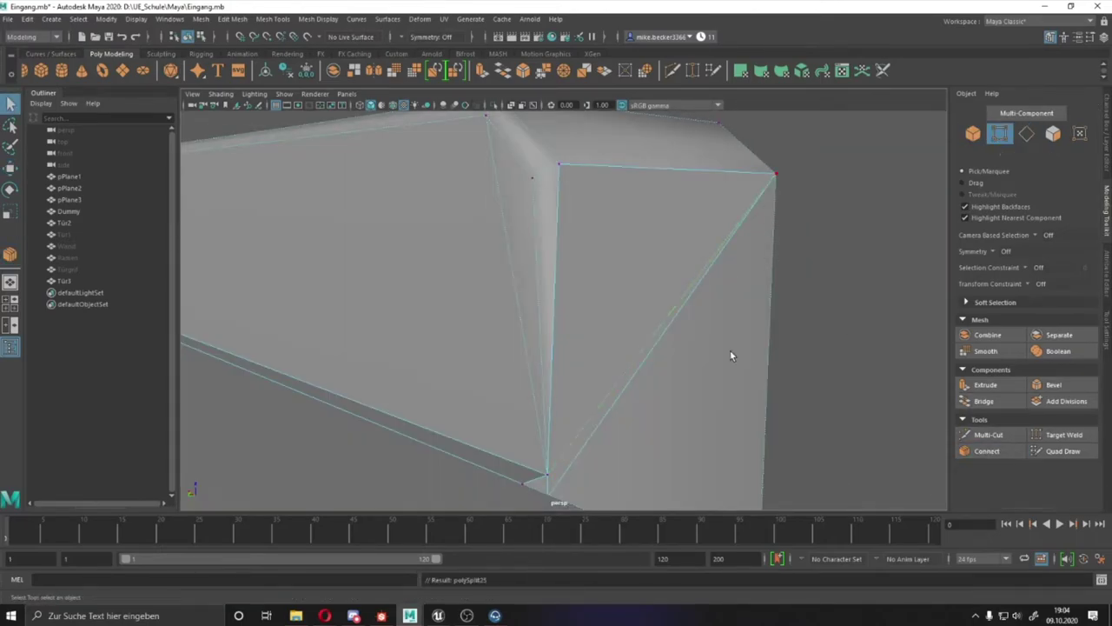
- Delete the leftover diagonal edge across the bridged corner
key("F8")
left_click_drag(730, 355, 739, 300, "alt")
left_click(232, 18)
left_click(365, 261)
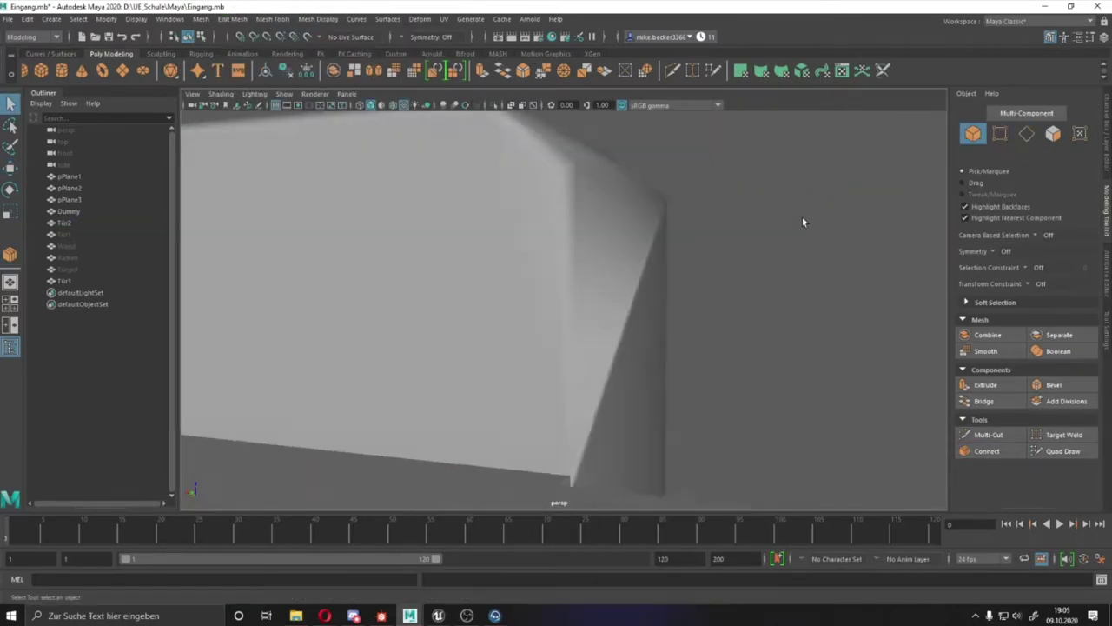
- Select a vertex on the door edge and frame it in view
mouse_move(802, 217)
left_mouse_down("alt")
mouse_move(660, 354)
mouse_move(659, 386)
mouse_move(562, 264)
left_mouse_up("alt")
left_click(508, 300)
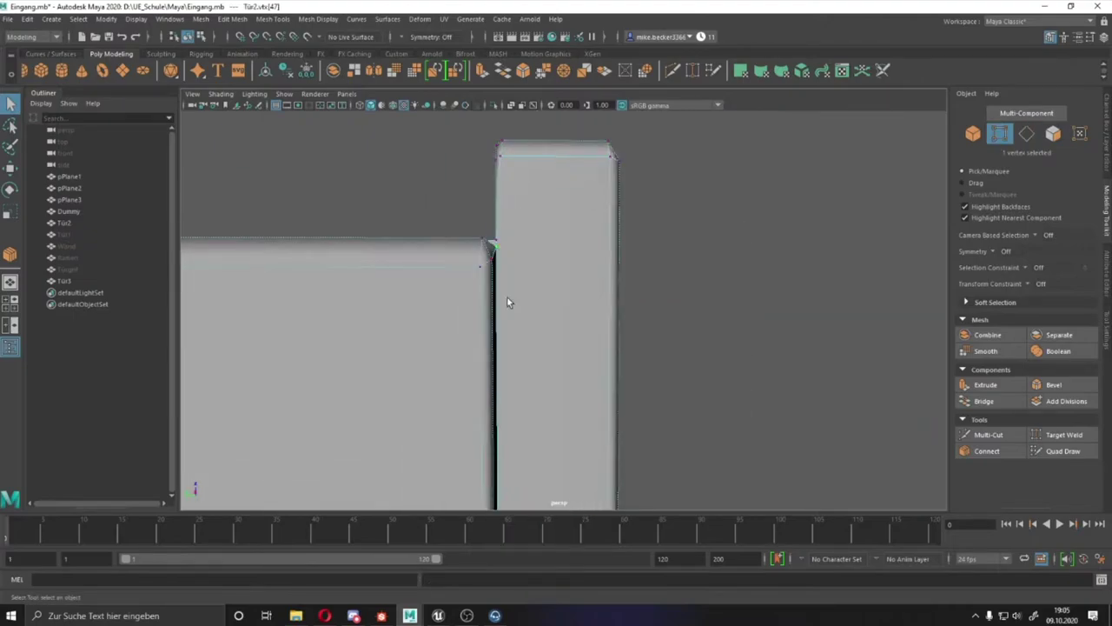
mouse_move(507, 300)
left_mouse_down("alt")
mouse_move(603, 414)
mouse_move(579, 284)
mouse_move(586, 438)
left_mouse_up("alt")
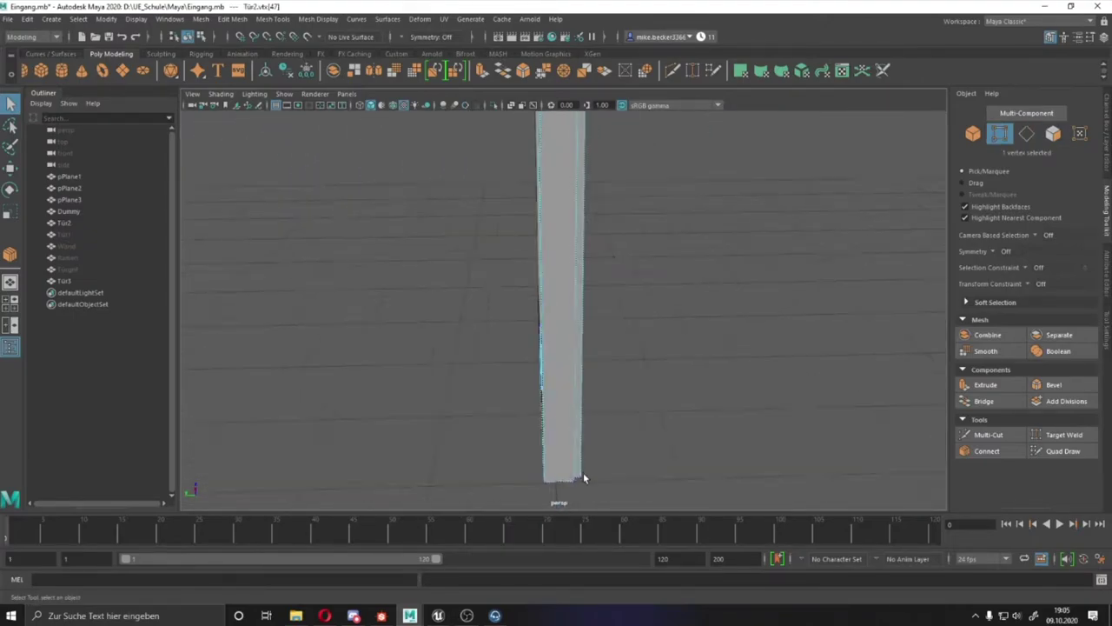
mouse_move(584, 478)
left_mouse_down("alt")
mouse_move(618, 402)
mouse_move(589, 349)
left_mouse_up("alt")
scroll(618, 400, "down", 3)
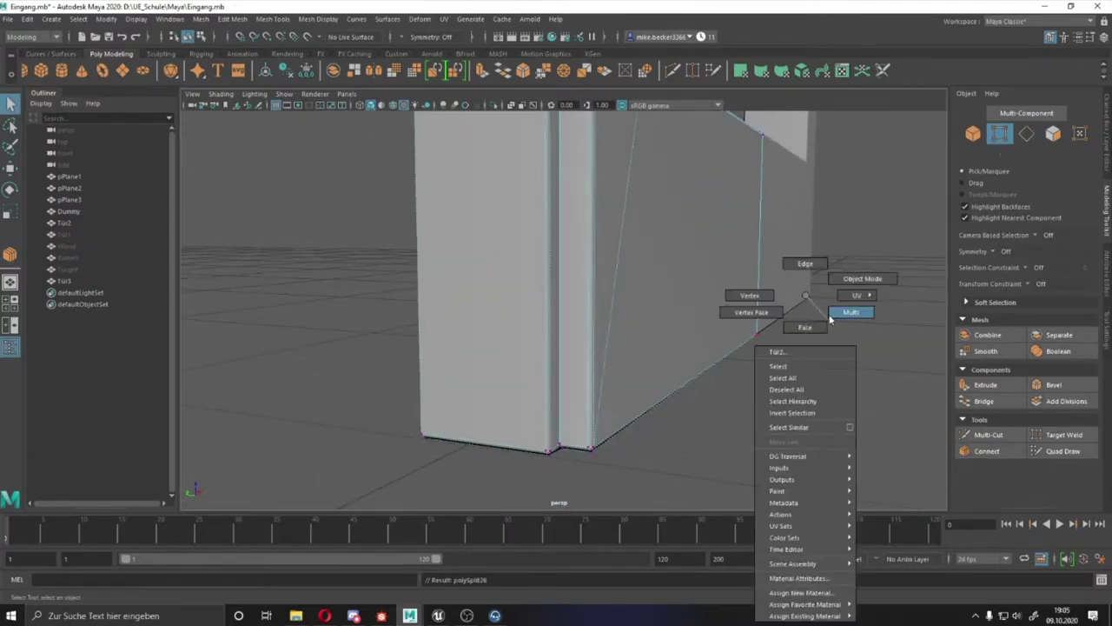
right_click_drag(830, 320, 862, 278)
left_click_drag(603, 241, 533, 384, "alt")
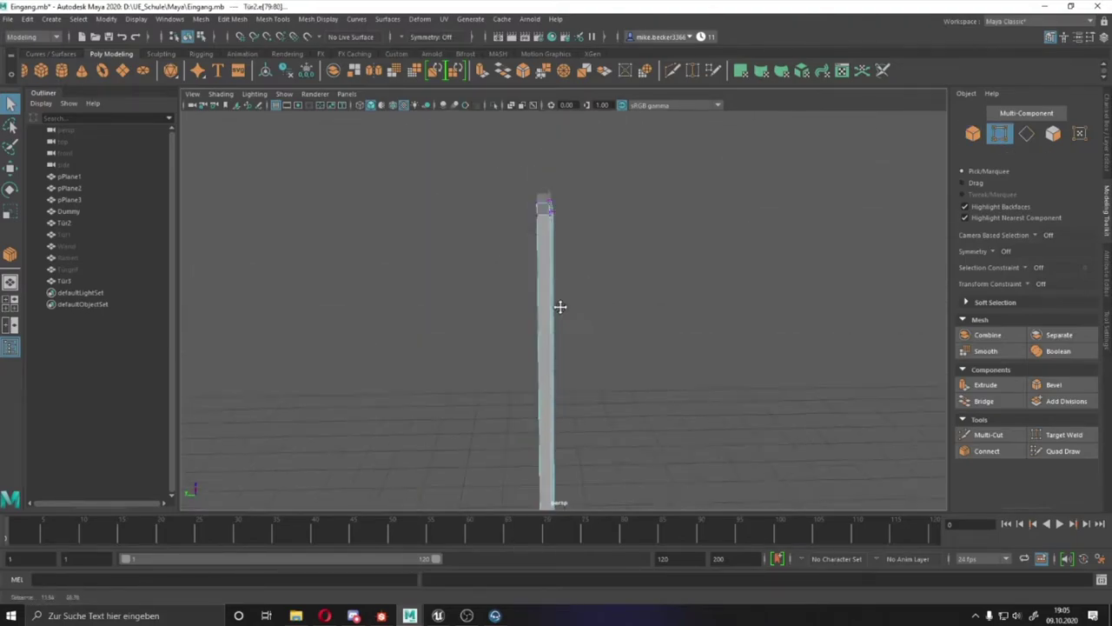
left_click(511, 174)
key("f")
- Orbit around the door edge to inspect the corner geometry
left_click_drag(507, 188, 663, 293, "alt")
scroll(663, 293, "down", 5)
middle_click_drag(663, 292, 589, 116, "alt")
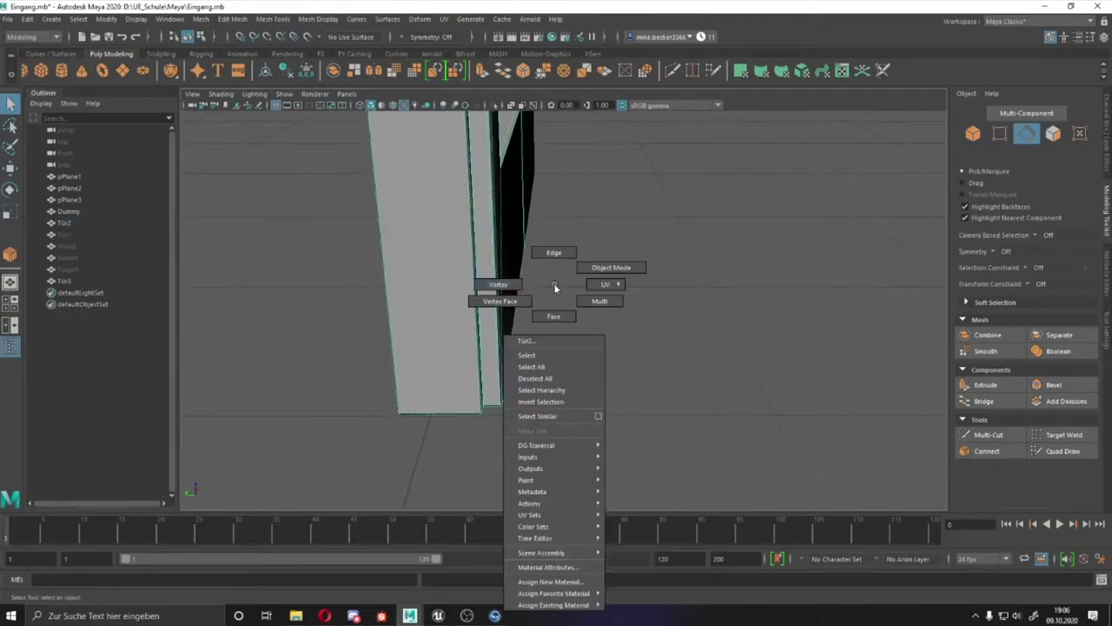
right_click_drag(534, 287, 551, 254)
mouse_move(551, 254)
left_mouse_down("alt")
mouse_move(617, 278)
mouse_move(655, 235)
mouse_move(708, 258)
mouse_move(605, 268)
mouse_move(721, 264)
mouse_move(647, 267)
left_mouse_up("alt")
key("F8")
scroll(721, 263, "down", 3)
scroll(647, 267, "up", 5)
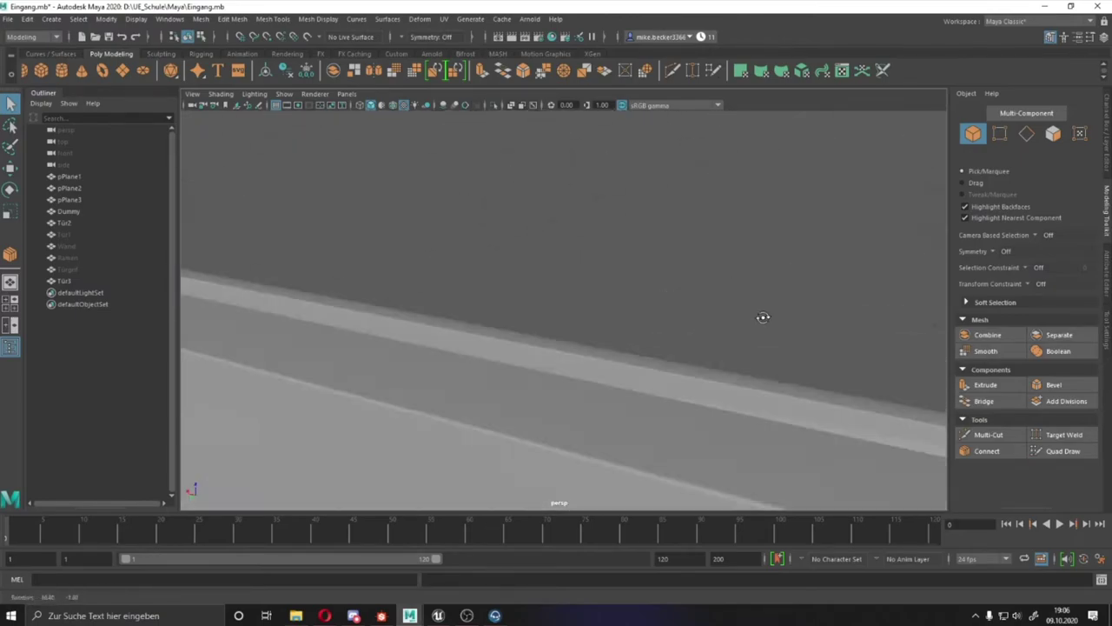
- Start a Multi-Cut on the door's bevelled top edge
left_click(826, 392)
right_click_drag(801, 328, 878, 329)
mouse_move(879, 329)
left_mouse_down("alt")
mouse_move(474, 243)
mouse_move(460, 304)
mouse_move(657, 290)
mouse_move(608, 287)
left_mouse_up("alt")
key("F10")
left_click(318, 18)
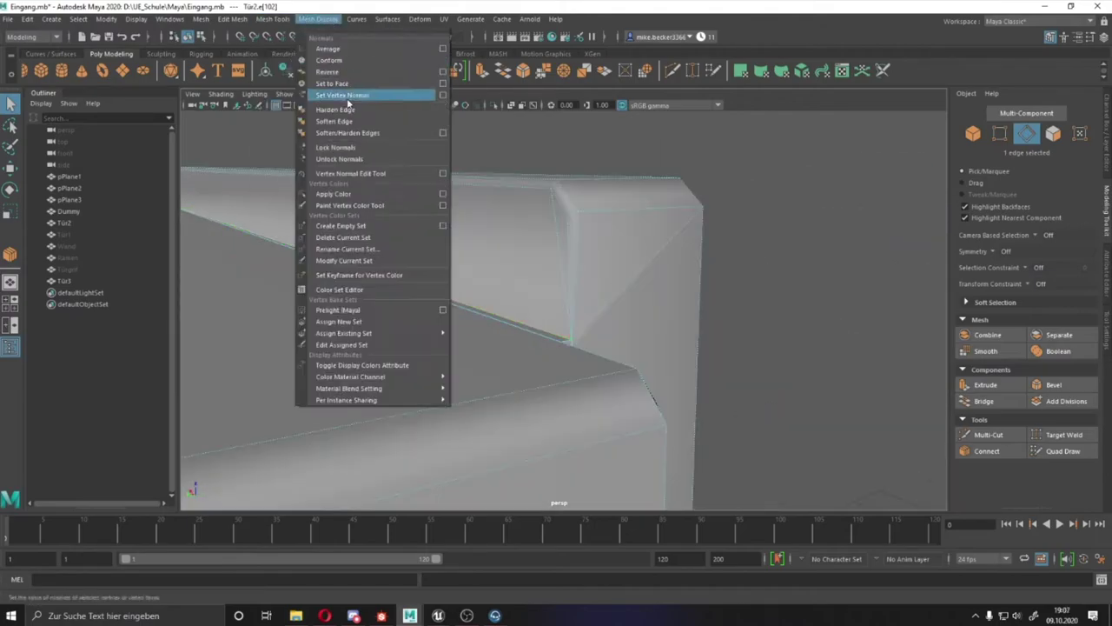
left_click(988, 435)
- Select Tür2 and add the Tür3 frame to the selection
left_click(322, 236)
mouse_move(757, 229)
left_mouse_down("alt")
mouse_move(555, 278)
mouse_move(539, 251)
mouse_move(513, 266)
mouse_move(690, 247)
left_mouse_up("alt")
left_click(690, 247, "shift")
right_click(704, 228)
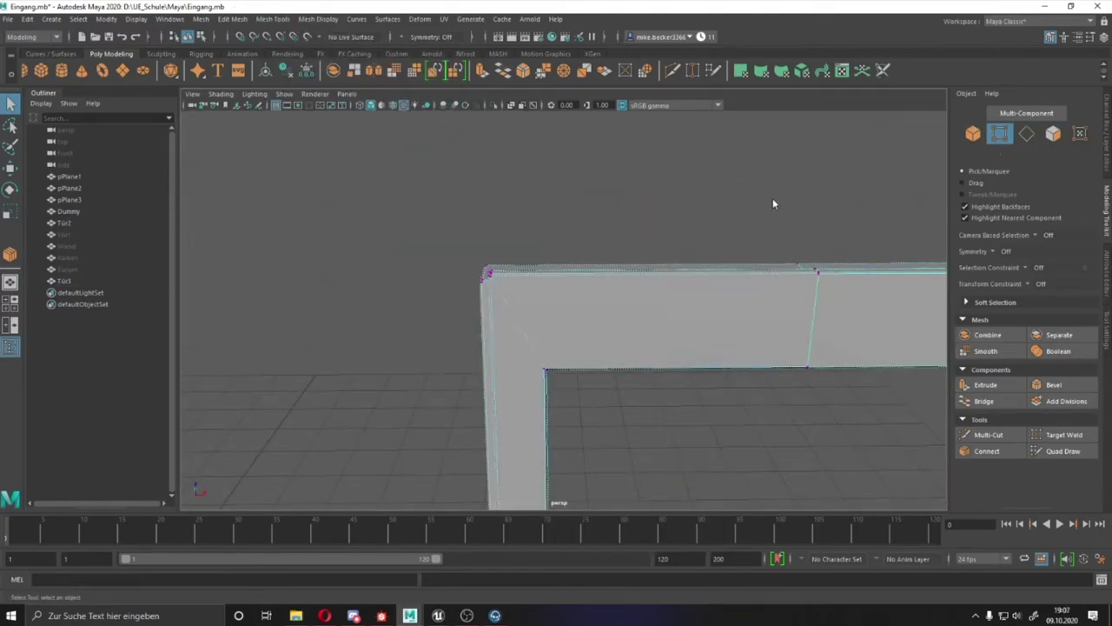
- Combine the door pieces into one mesh and merge the overlapping top-edge vertices
right_click_drag(772, 204, 745, 434, "shift")
left_click(231, 19)
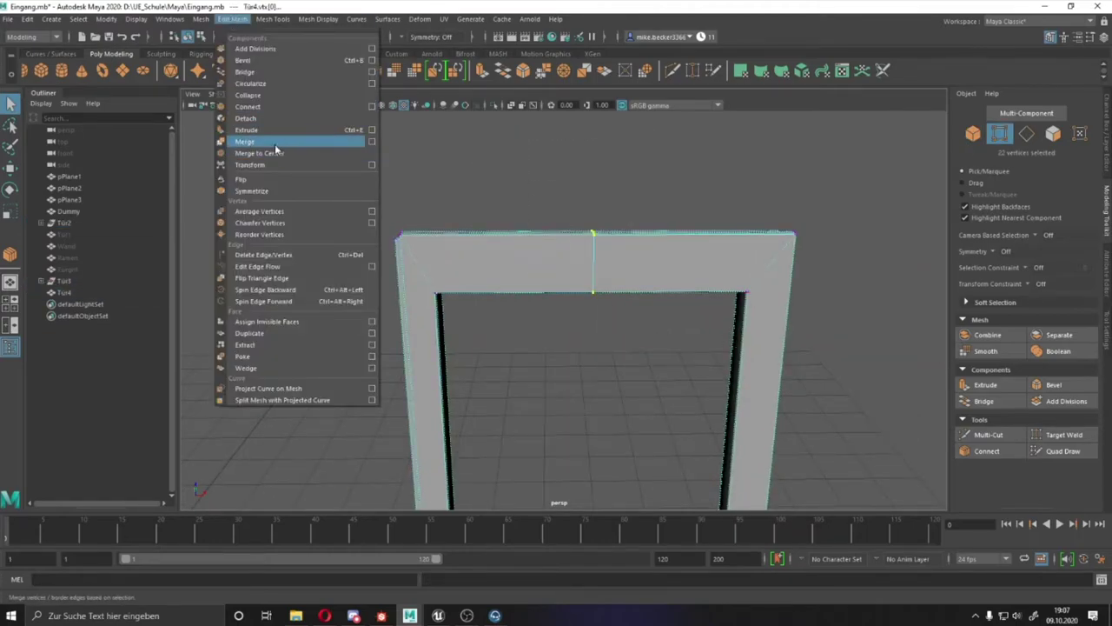
left_click(274, 140)
left_click(231, 19)
left_click(261, 140)
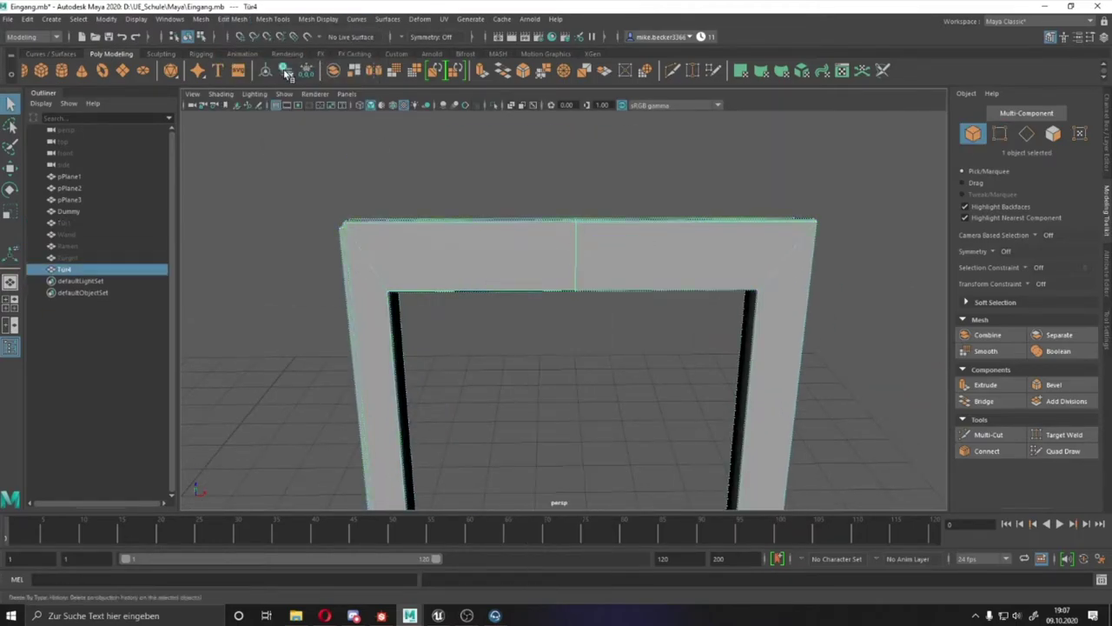
- Target-weld the seam vertex on the top bar onto its neighbouring vertex
scroll(551, 134, "up", 3)
scroll(594, 291, "down", 3)
left_click(594, 291)
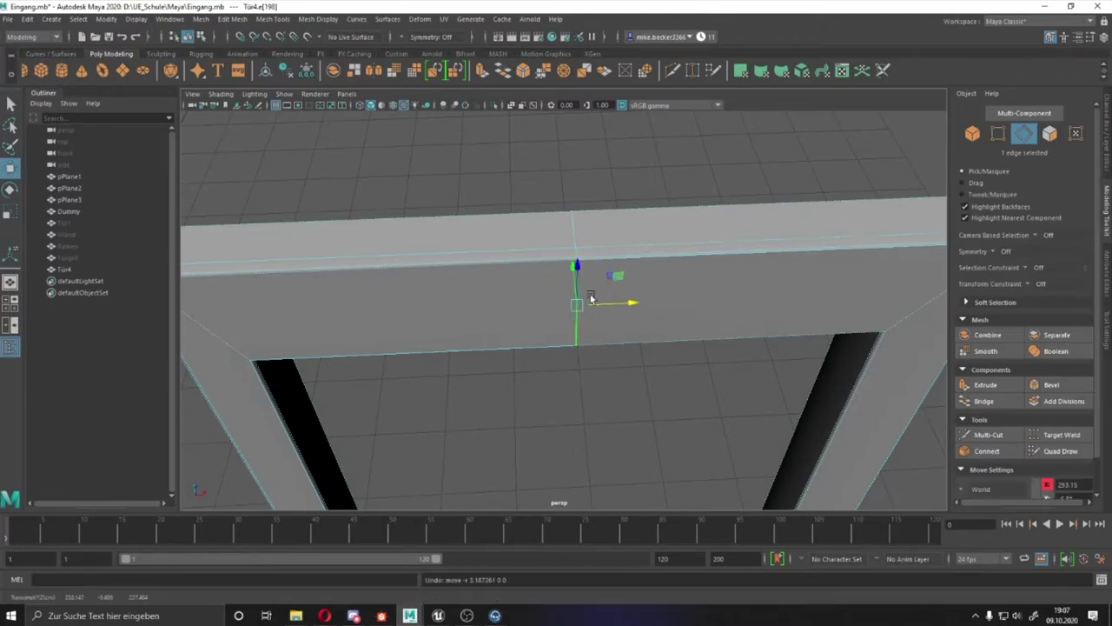
scroll(634, 302, "up", 3)
right_click_drag(616, 238, 566, 241)
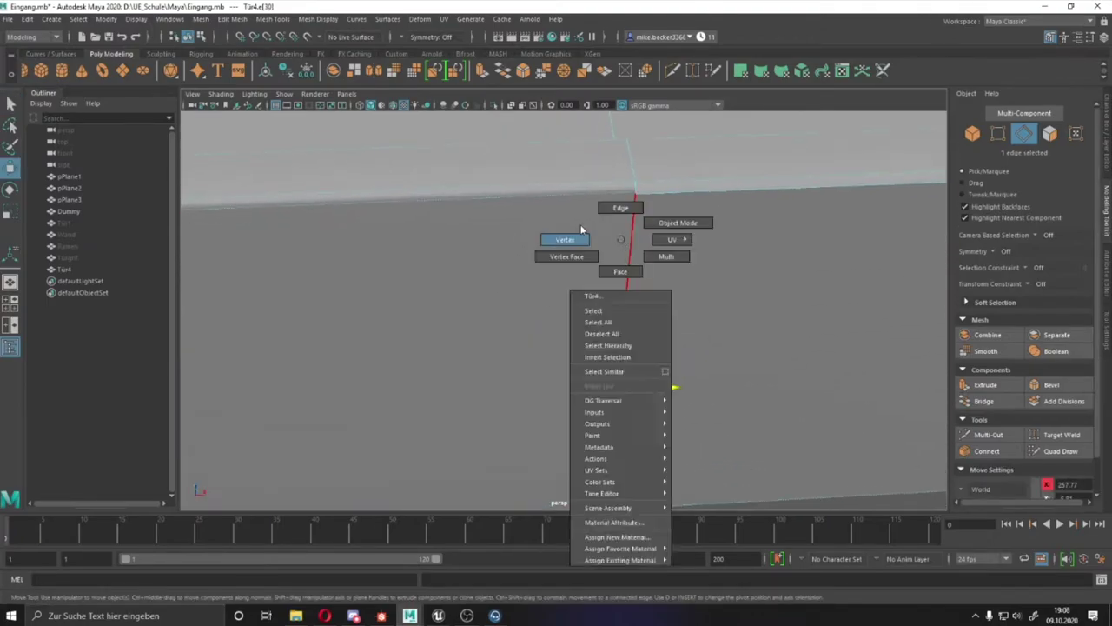
left_click(565, 304)
scroll(609, 268, "up", 2)
left_click(1060, 435)
mouse_move(565, 261)
left_mouse_down("alt")
mouse_move(526, 166)
mouse_move(544, 238)
mouse_move(620, 318)
mouse_move(550, 347)
mouse_move(521, 231)
mouse_move(533, 136)
mouse_move(542, 330)
mouse_move(555, 326)
left_mouse_up("alt")
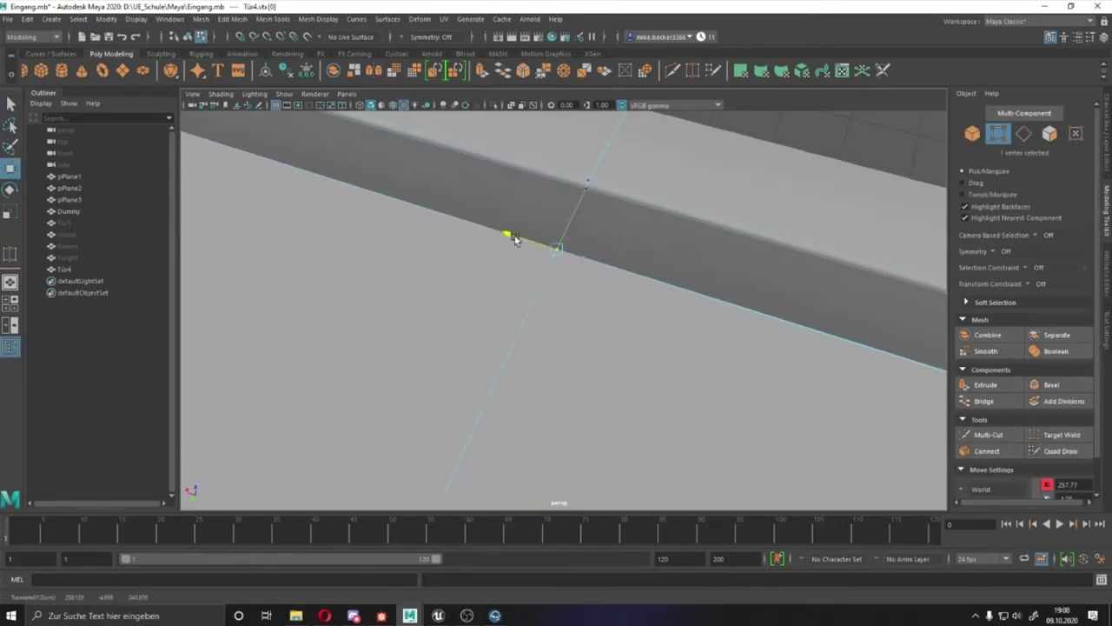
- Select the ledge's edges and vertices in component mode
key("w")
mouse_move(514, 239)
left_mouse_down("alt")
mouse_move(578, 313)
mouse_move(620, 228)
mouse_move(596, 367)
mouse_move(566, 347)
mouse_move(548, 253)
mouse_move(623, 125)
mouse_move(518, 417)
mouse_move(577, 273)
mouse_move(510, 380)
mouse_move(879, 401)
left_mouse_up("alt")
right_click_drag(543, 274, 521, 248)
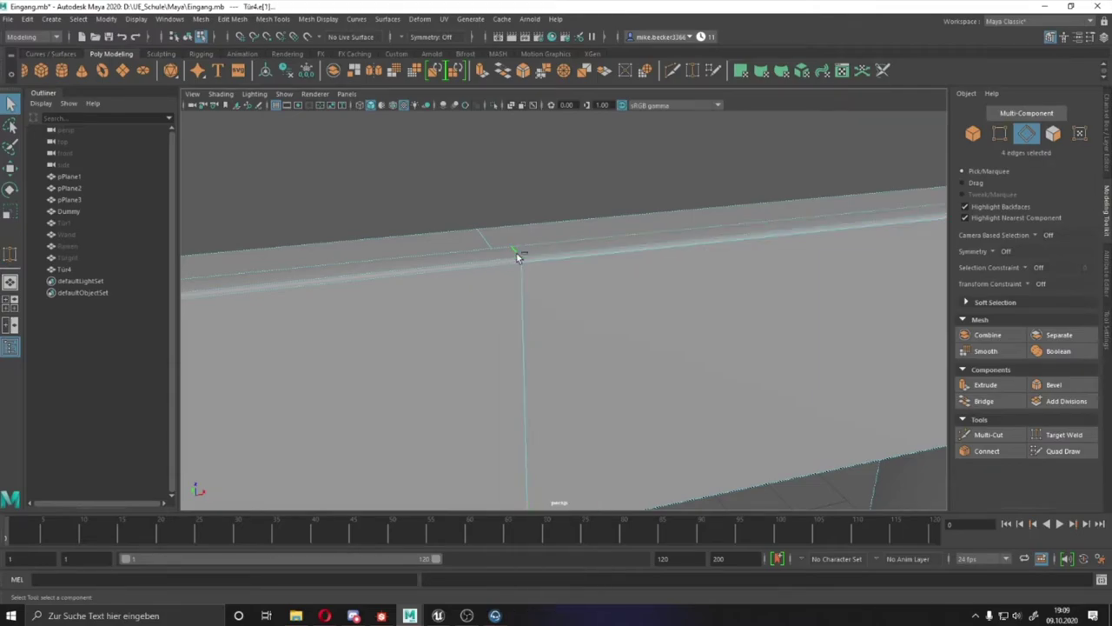
mouse_move(529, 290)
left_mouse_down("alt")
mouse_move(443, 230)
mouse_move(496, 426)
left_mouse_up("alt")
key("F10")
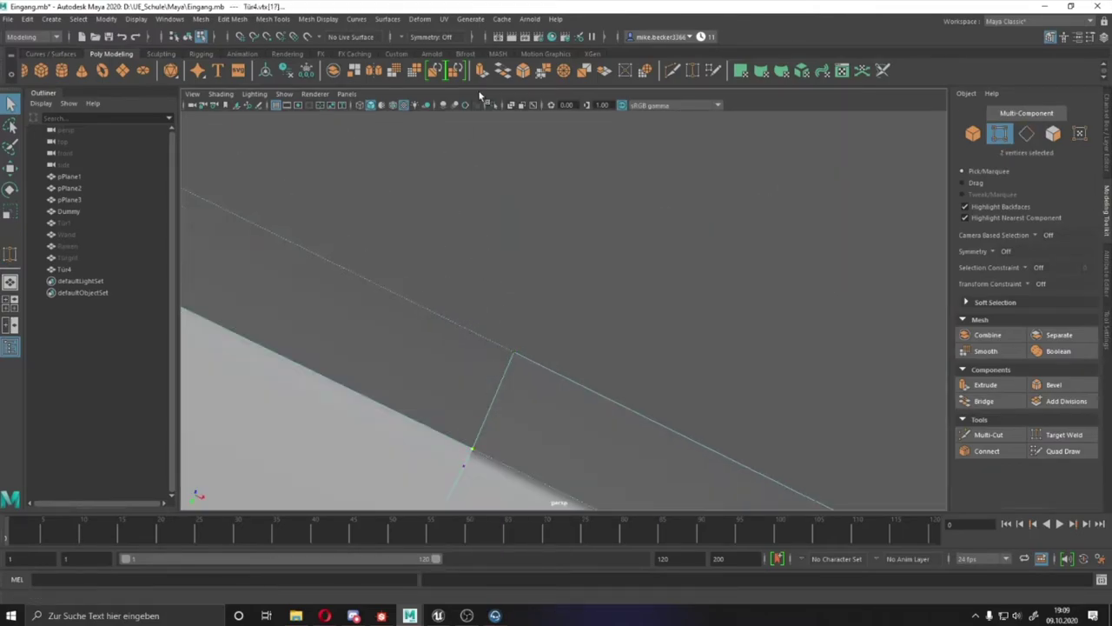
mouse_move(462, 477)
left_mouse_down("alt")
mouse_move(603, 399)
mouse_move(581, 270)
mouse_move(489, 346)
left_mouse_up("alt")
key("F9")
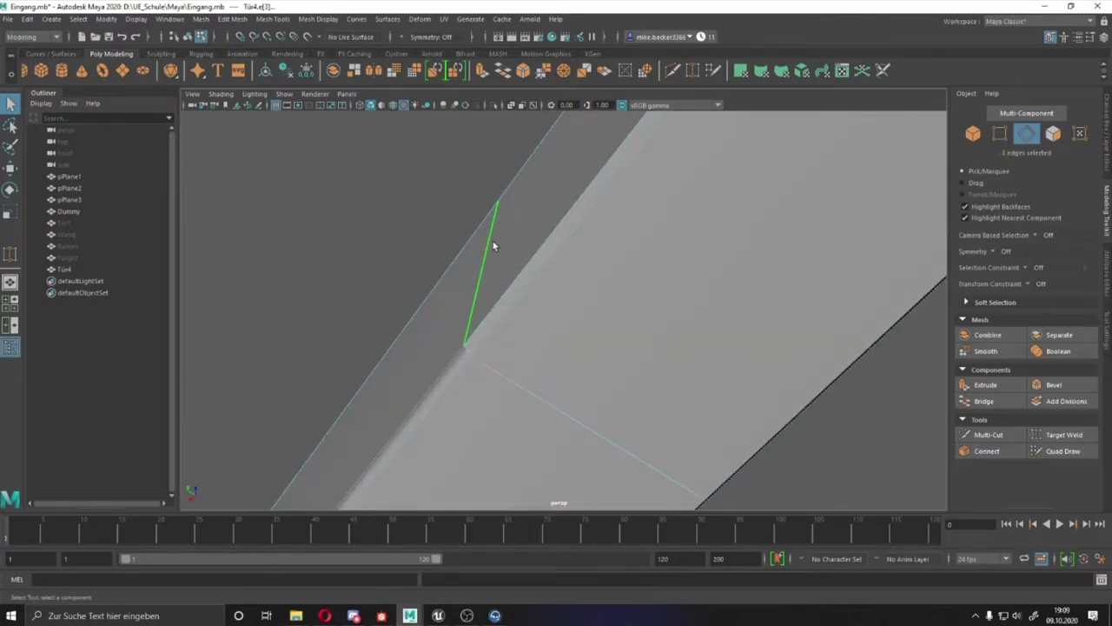
left_click_drag(492, 240, 509, 355, "alt")
right_click_drag(551, 293, 556, 287)
left_click_drag(556, 287, 738, 296, "alt")
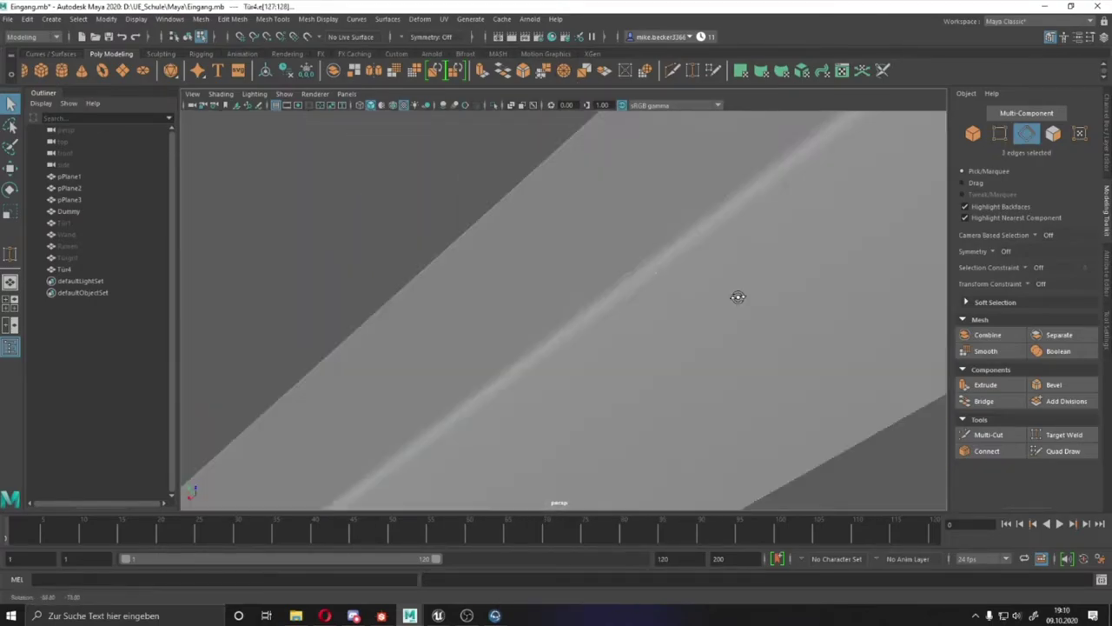
- Apply a Mesh Display option to the ledge edges and pick a corner vertex
left_click(313, 19)
left_click(347, 119)
left_click_drag(519, 218, 498, 325, "alt")
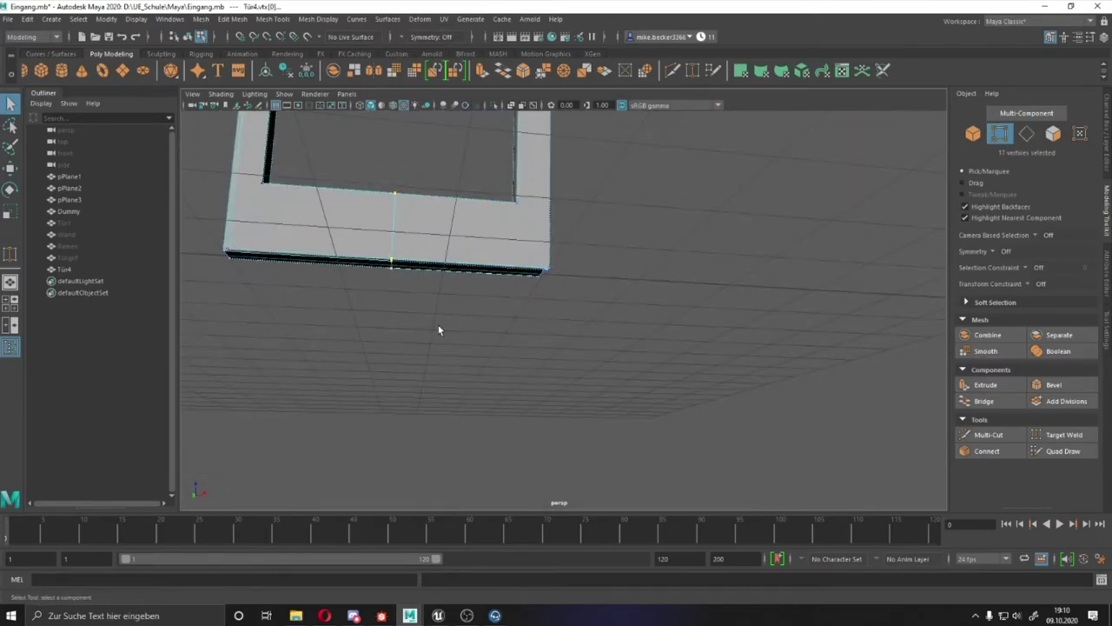
scroll(439, 330, "up", 10)
left_click(668, 236)
left_click_drag(668, 235, 579, 211, "alt")
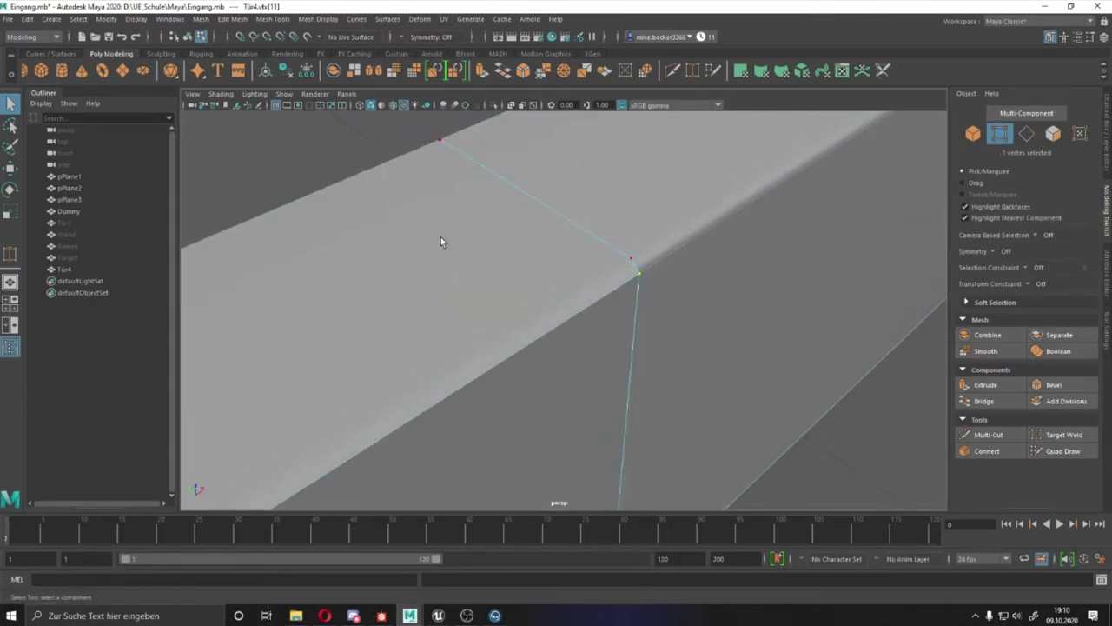
mouse_move(440, 242)
left_mouse_down("alt")
mouse_move(519, 203)
mouse_move(586, 201)
left_mouse_up("alt")
- Pick further ledge vertices and an edge, ending on a front view of the opening
left_click(519, 204)
left_click(554, 376)
mouse_move(554, 375)
left_mouse_down("alt")
mouse_move(711, 368)
mouse_move(702, 276)
left_mouse_up("alt")
left_click(705, 163)
mouse_move(704, 164)
left_mouse_down("alt")
mouse_move(687, 238)
mouse_move(631, 207)
mouse_move(816, 241)
left_mouse_up("alt")
left_click(304, 19)
mouse_move(303, 19)
left_mouse_down("alt")
mouse_move(424, 194)
mouse_move(496, 168)
left_mouse_up("alt")
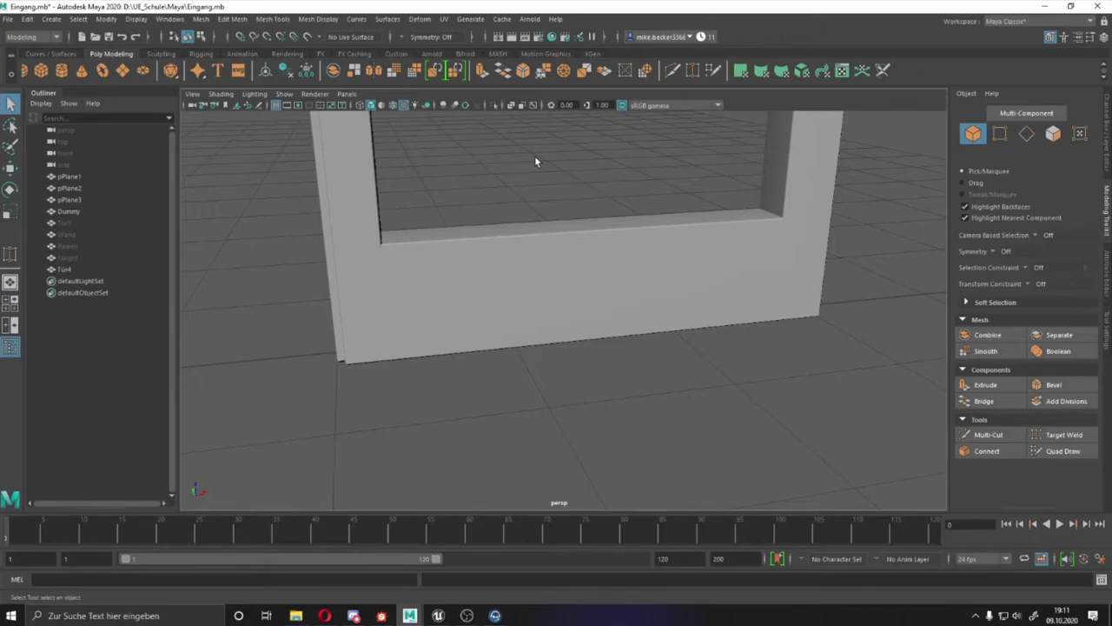
- Select the Ramen door frame and frame it in vertex mode
scroll(534, 160, "down", 5)
left_click(67, 257)
left_click(685, 267)
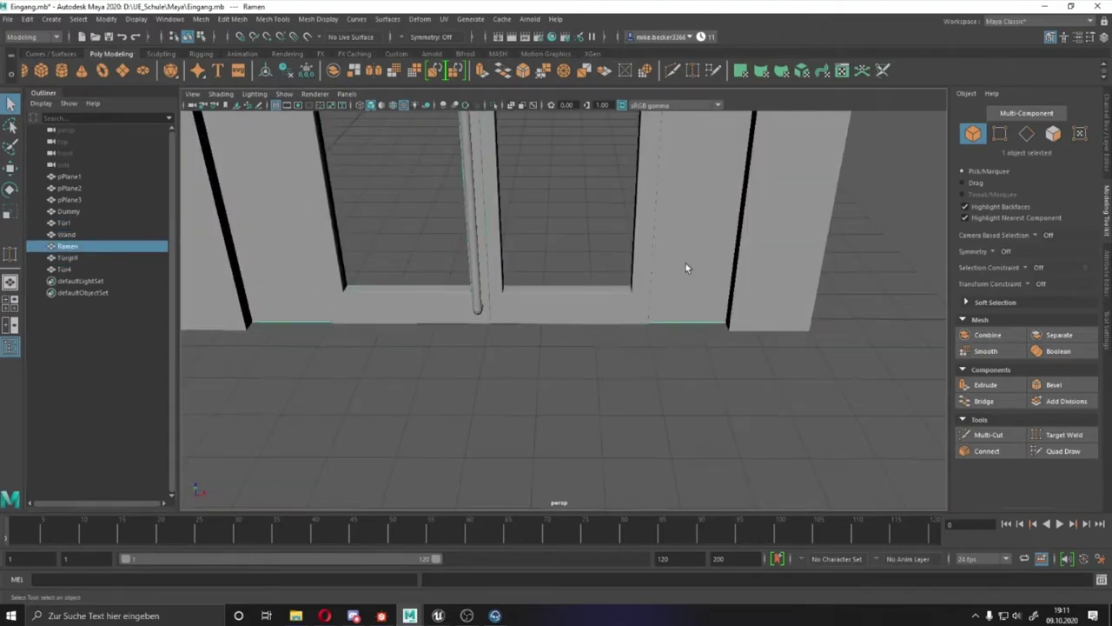
scroll(686, 268, "down", 4)
scroll(657, 329, "up", 3)
right_click_drag(658, 330, 569, 355)
scroll(569, 356, "down", 3)
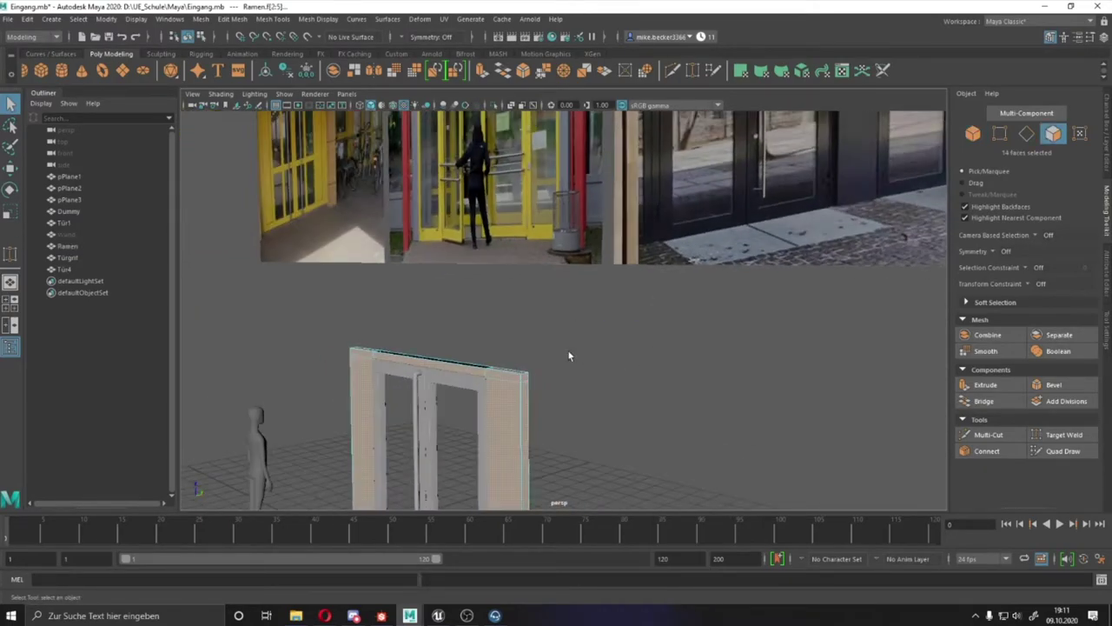
mouse_move(499, 380)
left_mouse_down("alt")
mouse_move(588, 415)
mouse_move(640, 303)
mouse_move(752, 415)
mouse_move(575, 428)
left_mouse_up("alt")
key("f")
key("F9")
mouse_move(589, 303)
left_mouse_down("alt")
mouse_move(573, 273)
mouse_move(556, 321)
mouse_move(520, 352)
mouse_move(785, 489)
mouse_move(764, 414)
mouse_move(657, 367)
mouse_move(947, 405)
mouse_move(621, 373)
mouse_move(929, 279)
left_mouse_up("alt")
- Finish the vertex weld and select two Ramen frame edges to bridge
key("q")
key("F8")
mouse_move(857, 288)
left_mouse_down("alt")
mouse_move(770, 350)
mouse_move(541, 255)
mouse_move(818, 331)
mouse_move(697, 328)
left_mouse_up("alt")
key("F10")
key("t")
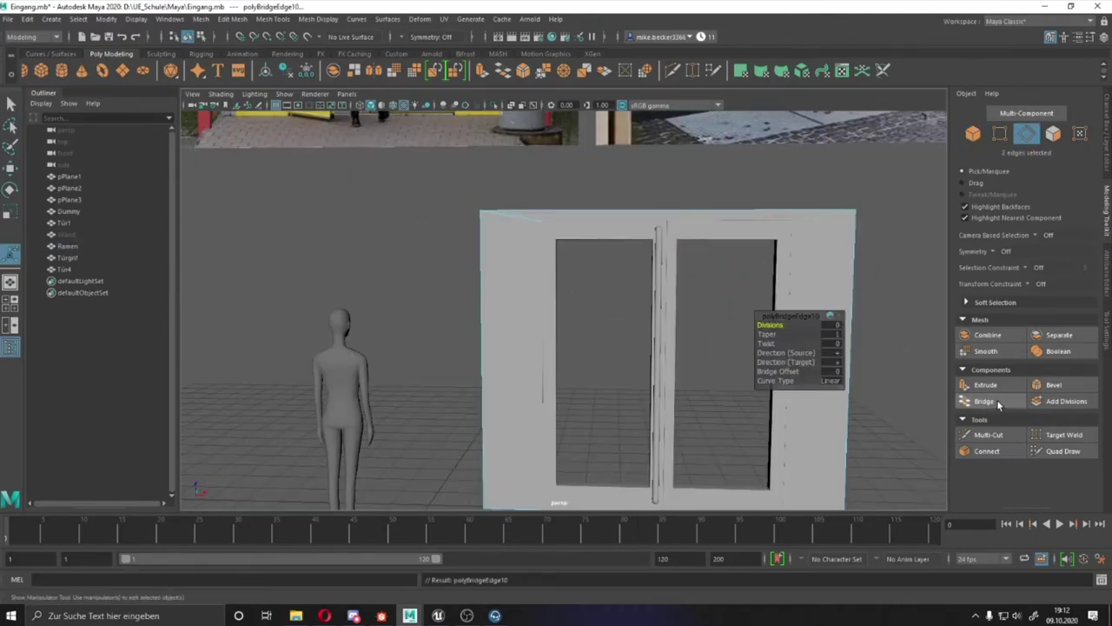
mouse_move(782, 374)
left_mouse_down("alt")
mouse_move(620, 373)
mouse_move(521, 347)
mouse_move(376, 274)
left_mouse_up("alt")
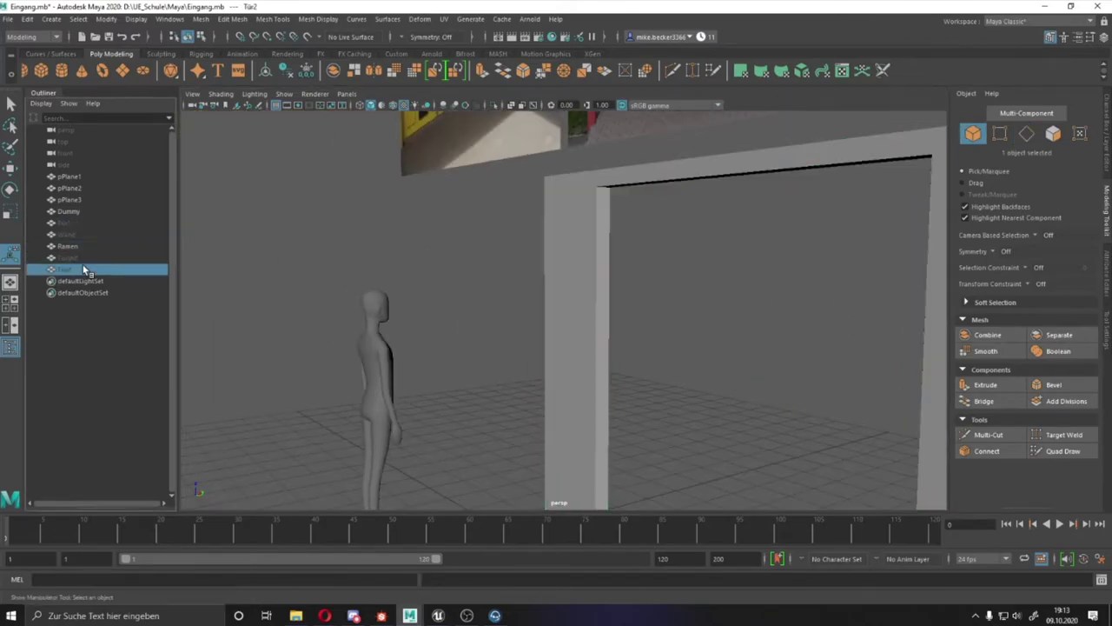
- Bridge the selected open Ramen frame edges with new faces
mouse_move(515, 284)
left_mouse_down("alt")
mouse_move(397, 281)
mouse_move(505, 290)
left_mouse_up("alt")
mouse_move(399, 301)
left_mouse_down("alt")
mouse_move(336, 293)
mouse_move(561, 179)
left_mouse_up("alt")
right_click_drag(574, 295, 574, 335)
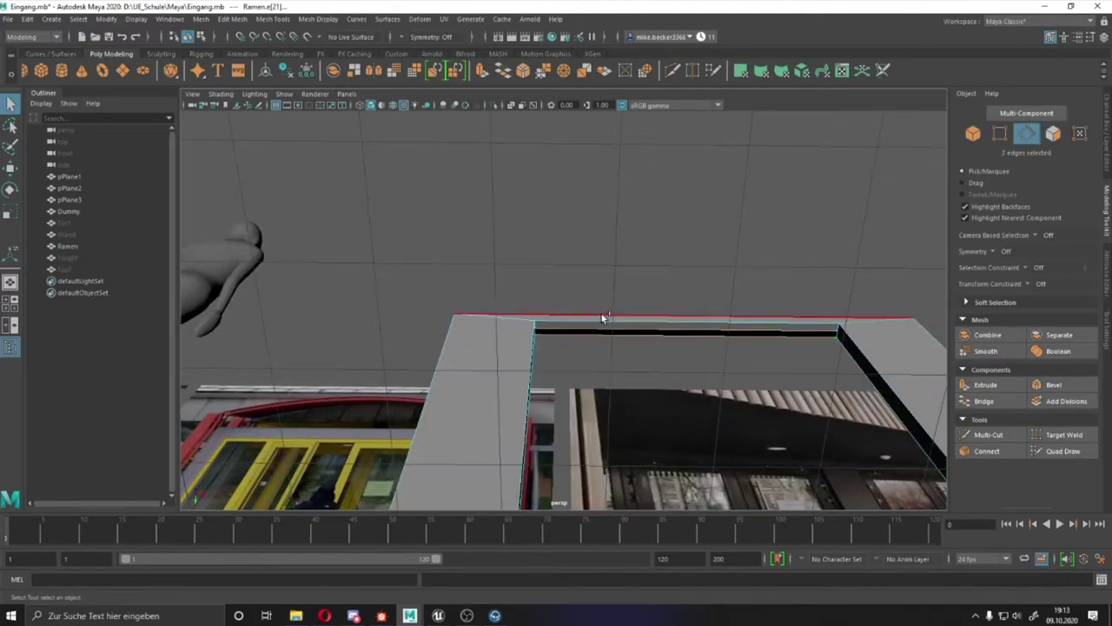
left_click(986, 411)
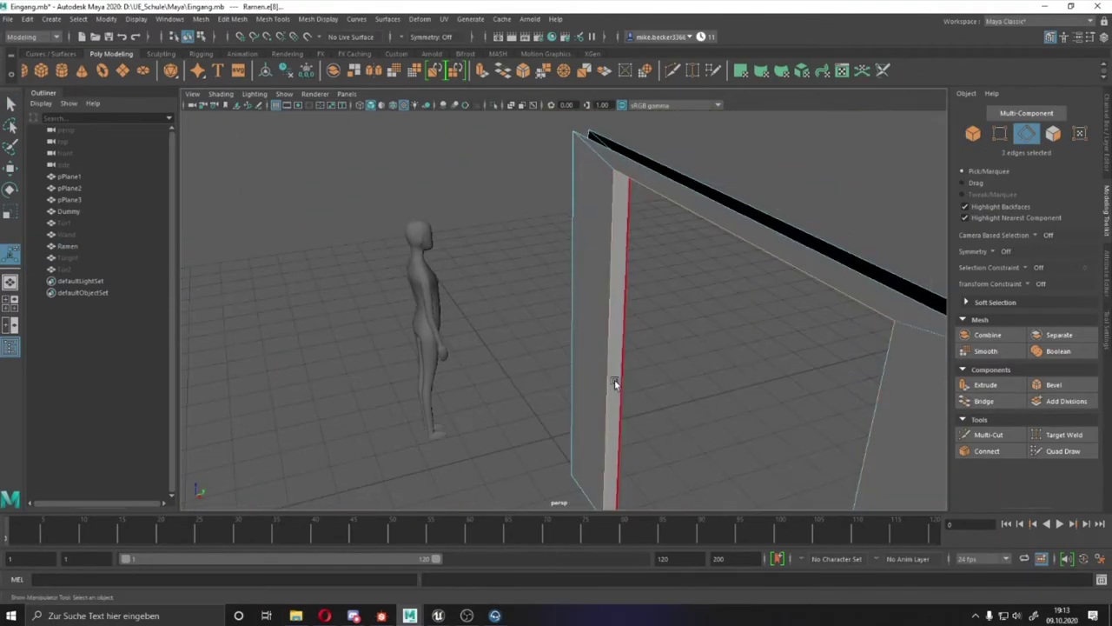
mouse_move(615, 379)
left_mouse_down("alt")
mouse_move(761, 341)
mouse_move(638, 373)
mouse_move(744, 397)
left_mouse_up("alt")
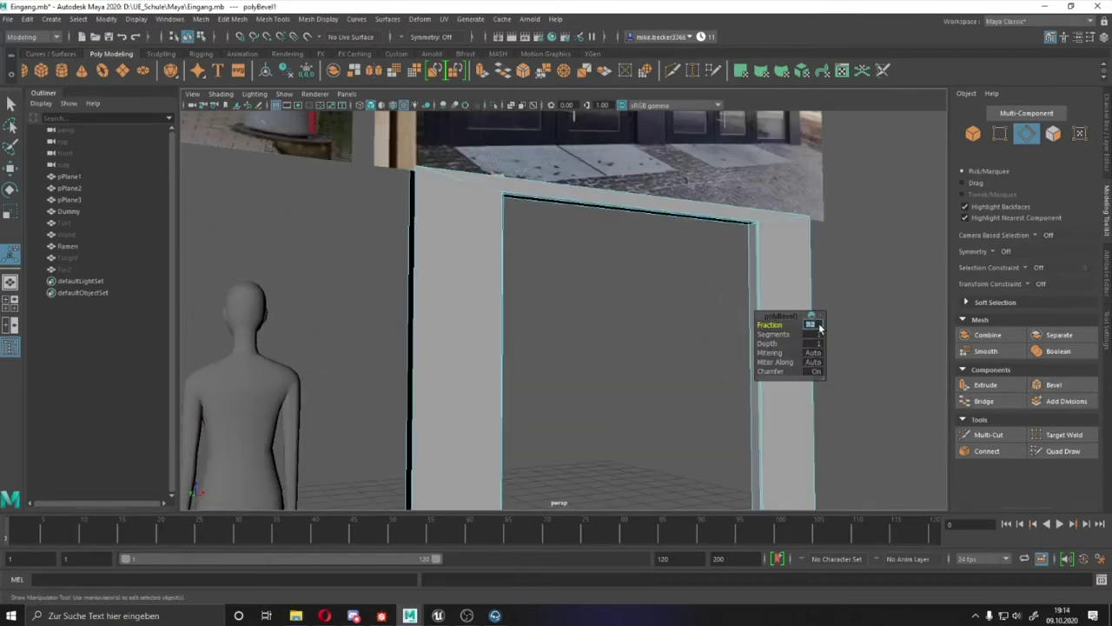
- Inspect the frame's top corner, then select and frame Tür1
mouse_move(818, 327)
left_mouse_down("alt")
mouse_move(796, 205)
mouse_move(615, 314)
left_mouse_up("alt")
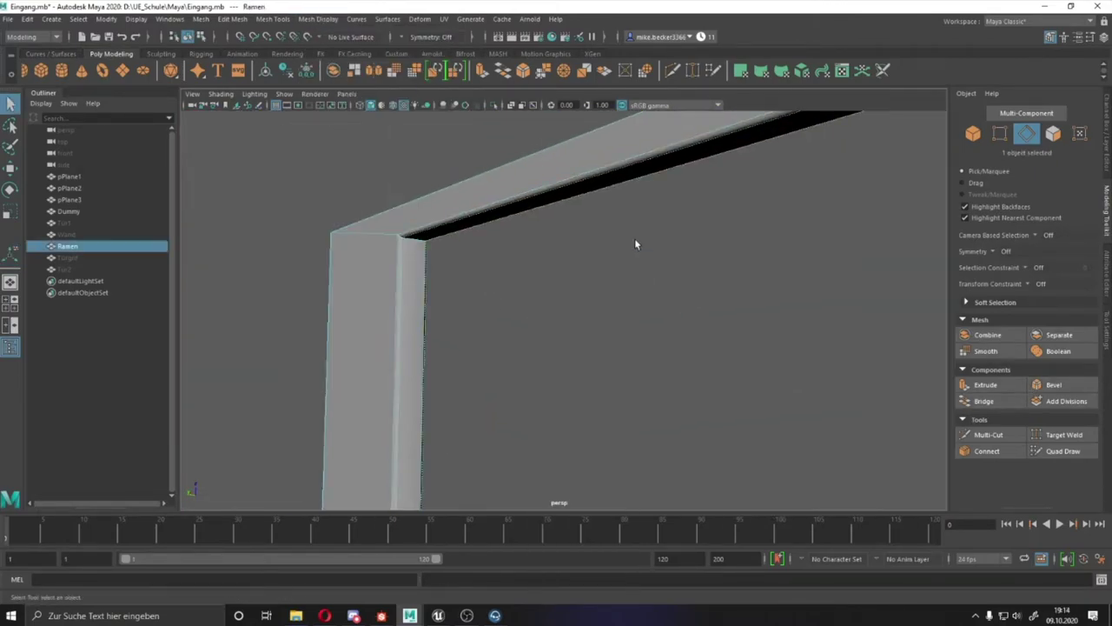
mouse_move(634, 238)
left_mouse_down("alt")
mouse_move(854, 250)
mouse_move(672, 439)
left_mouse_up("alt")
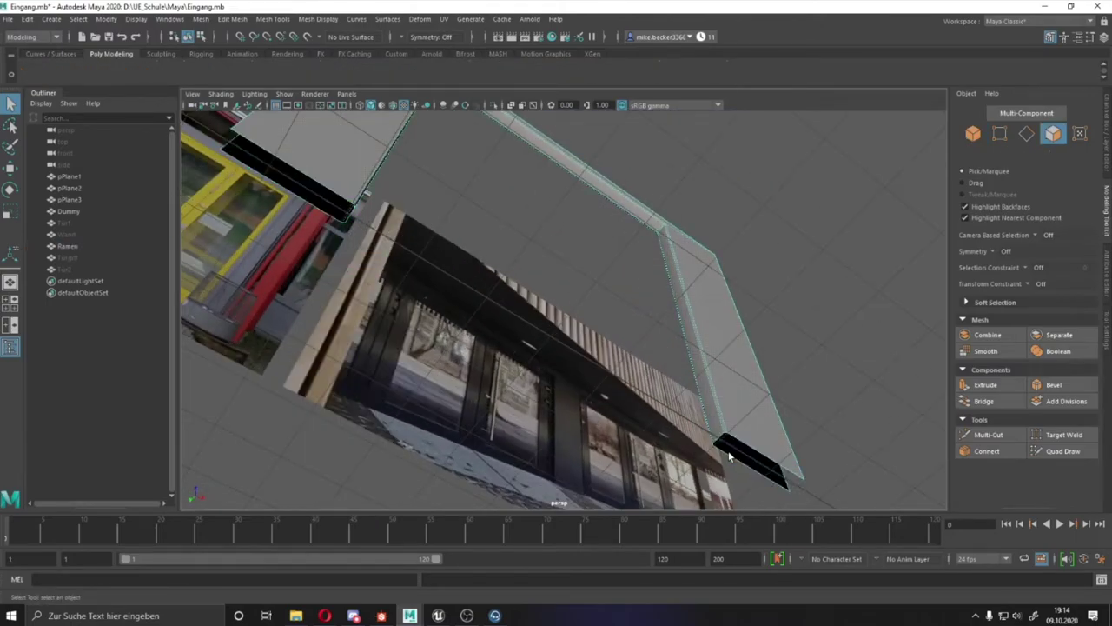
left_click(68, 222)
key("f")
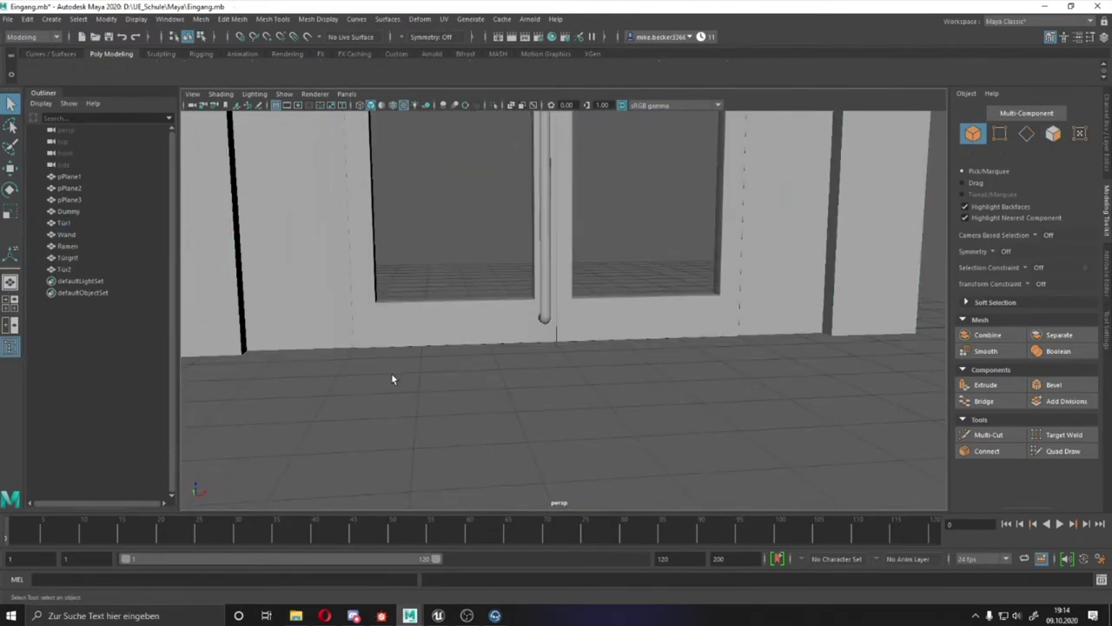
mouse_move(392, 375)
left_mouse_down("alt")
mouse_move(422, 307)
mouse_move(429, 405)
mouse_move(492, 322)
mouse_move(621, 383)
mouse_move(533, 376)
mouse_move(486, 452)
left_mouse_up("alt")
- Place a Cube beside the WandEcke wall in Unreal and set its Z scale to 0,05
left_click(492, 321)
mouse_move(438, 615)
left_click(372, 560)
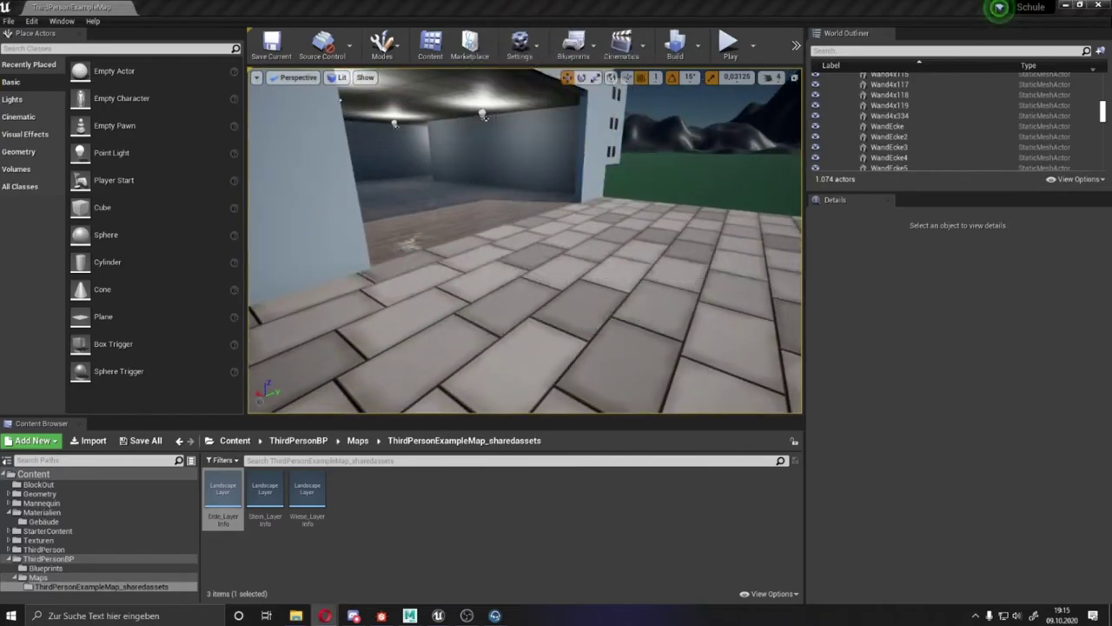
double_click(887, 126)
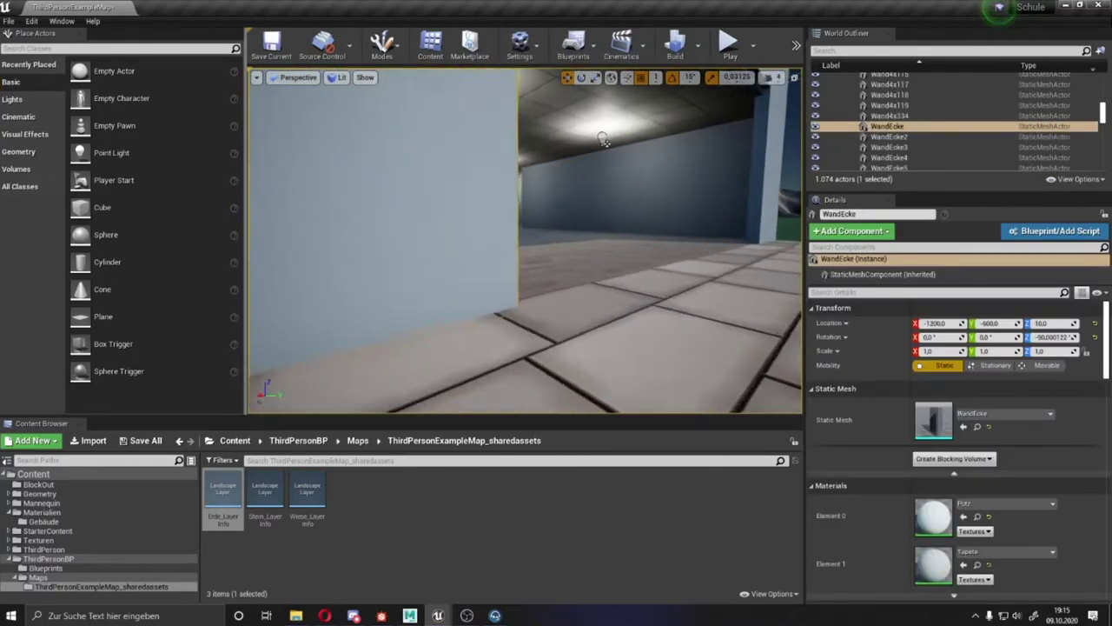
left_click_drag(109, 206, 512, 287)
type("05")
key("Return")
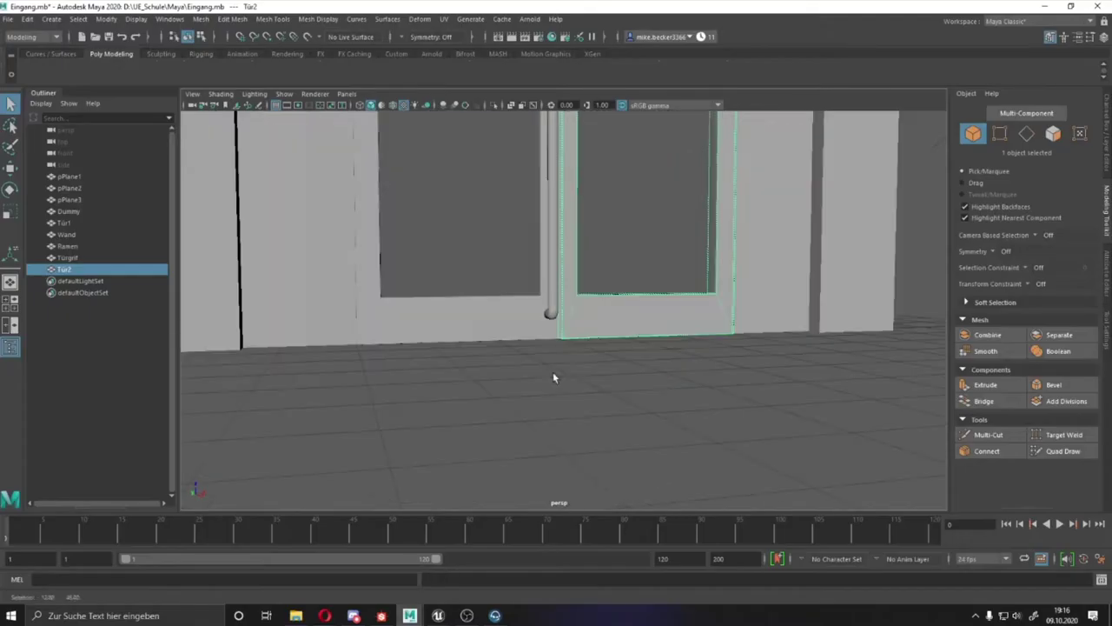
- Frame the reference cube and pick its vertical move axis
key("a")
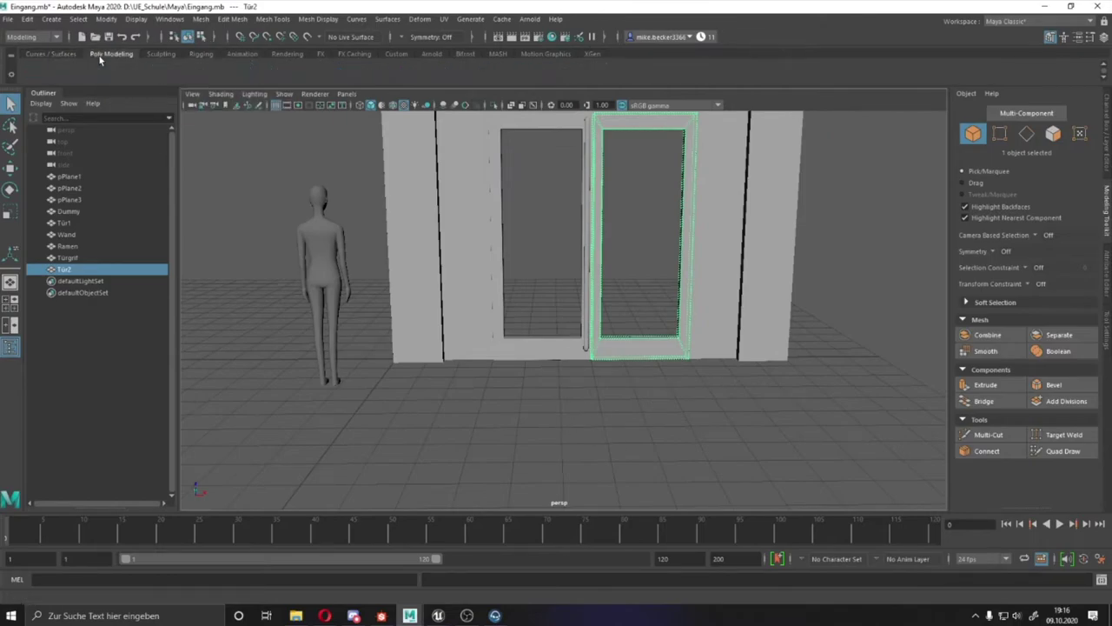
key("ctrl+a")
key("f")
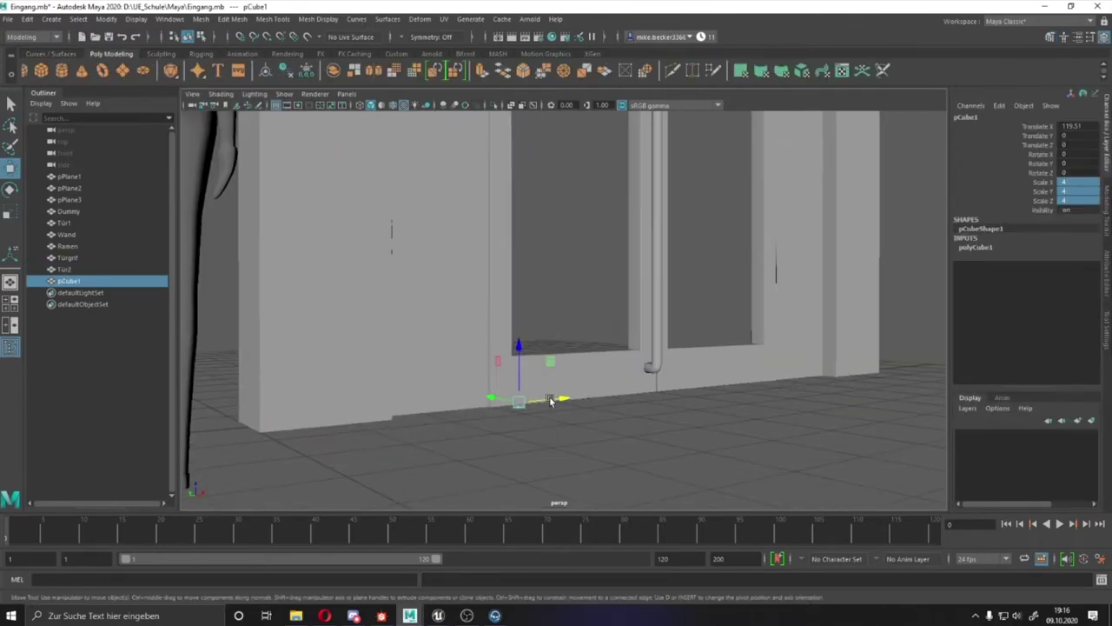
left_click_drag(549, 375, 613, 379, "alt")
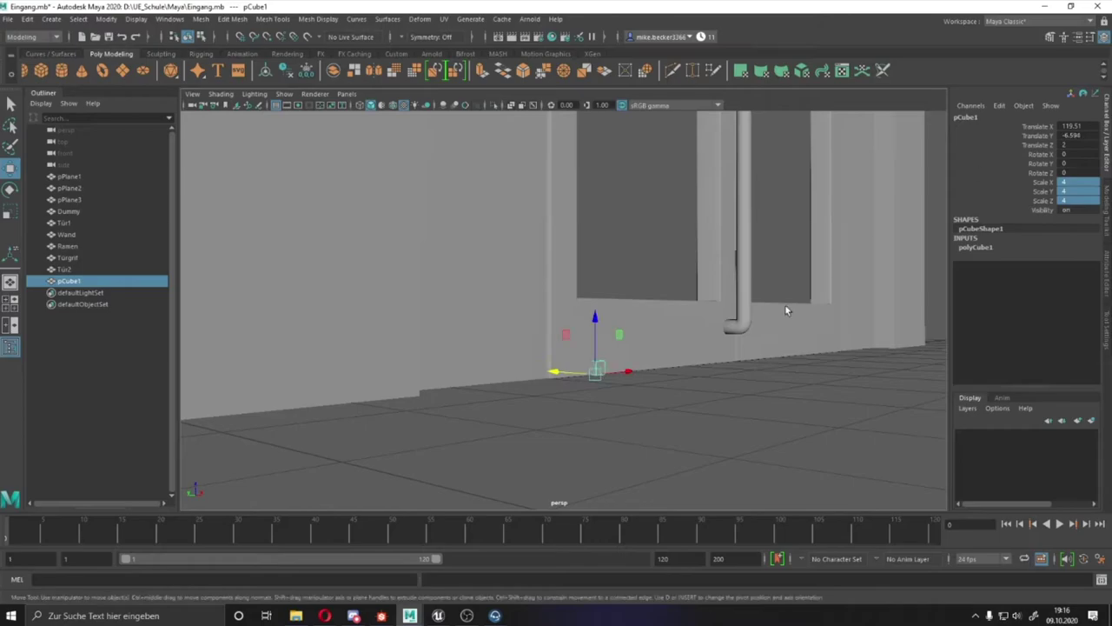
- Put Tür1 into vertex mode and view its bottom edge
mouse_move(891, 395)
left_mouse_down("alt")
mouse_move(524, 351)
mouse_move(705, 292)
left_mouse_up("alt")
right_click_drag(628, 292, 660, 297)
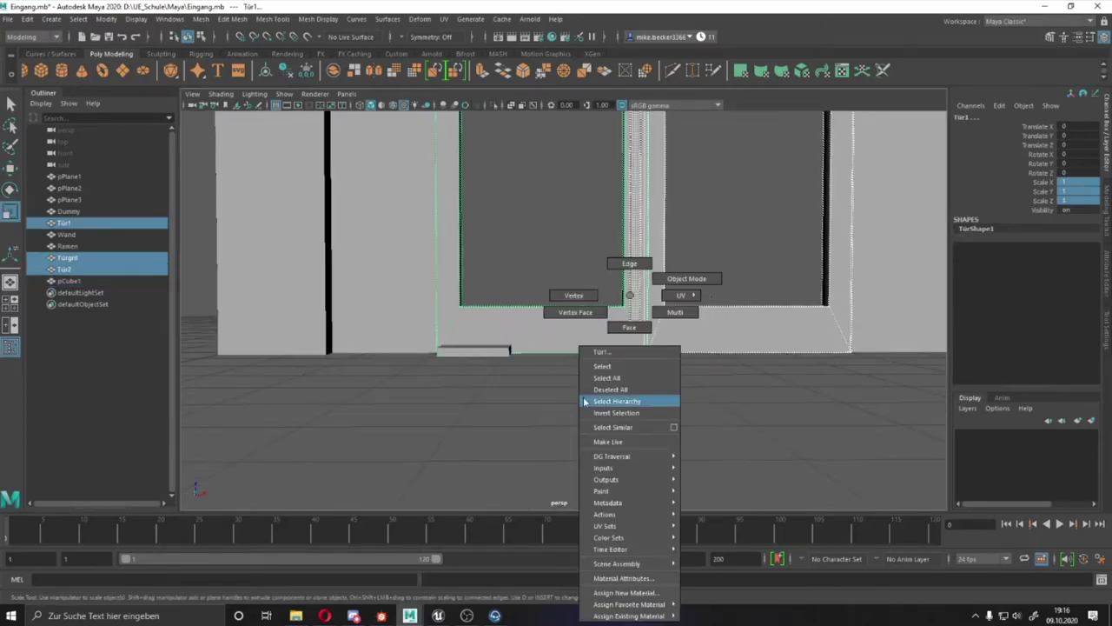
mouse_move(660, 297)
left_mouse_down("alt")
mouse_move(646, 322)
mouse_move(648, 307)
left_mouse_up("alt")
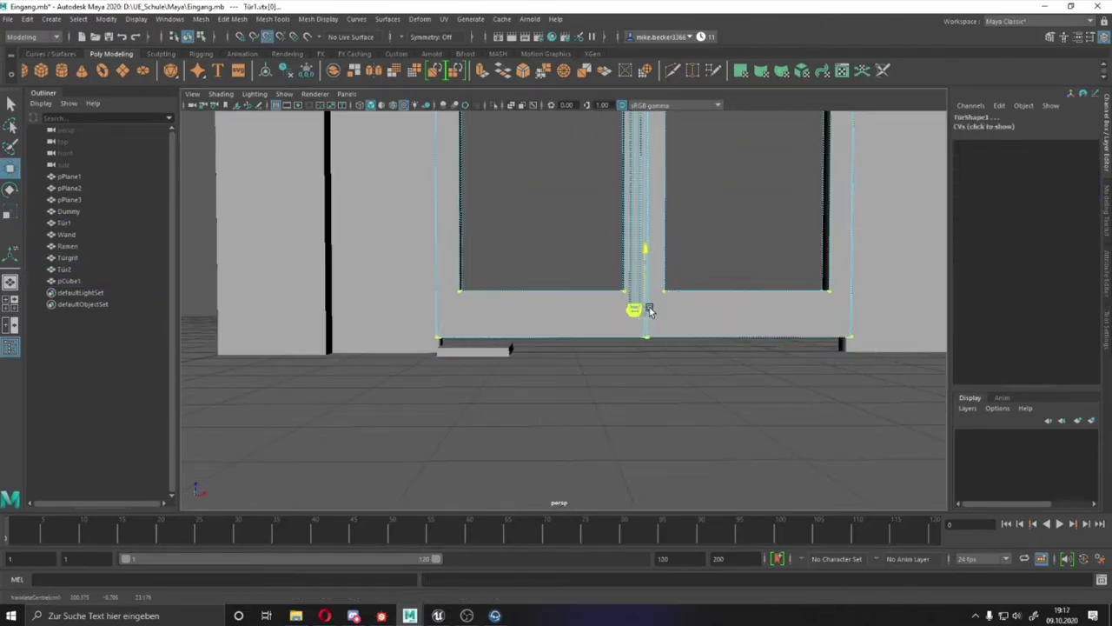
right_click_drag(648, 307, 703, 315, "alt")
mouse_move(704, 314)
left_mouse_down("alt")
mouse_move(790, 243)
mouse_move(797, 318)
mouse_move(784, 266)
mouse_move(771, 323)
mouse_move(757, 306)
left_mouse_up("alt")
- Step back through earlier views and select Tür2's bottom vertices
key("ctrl+z")
key("ctrl+z")
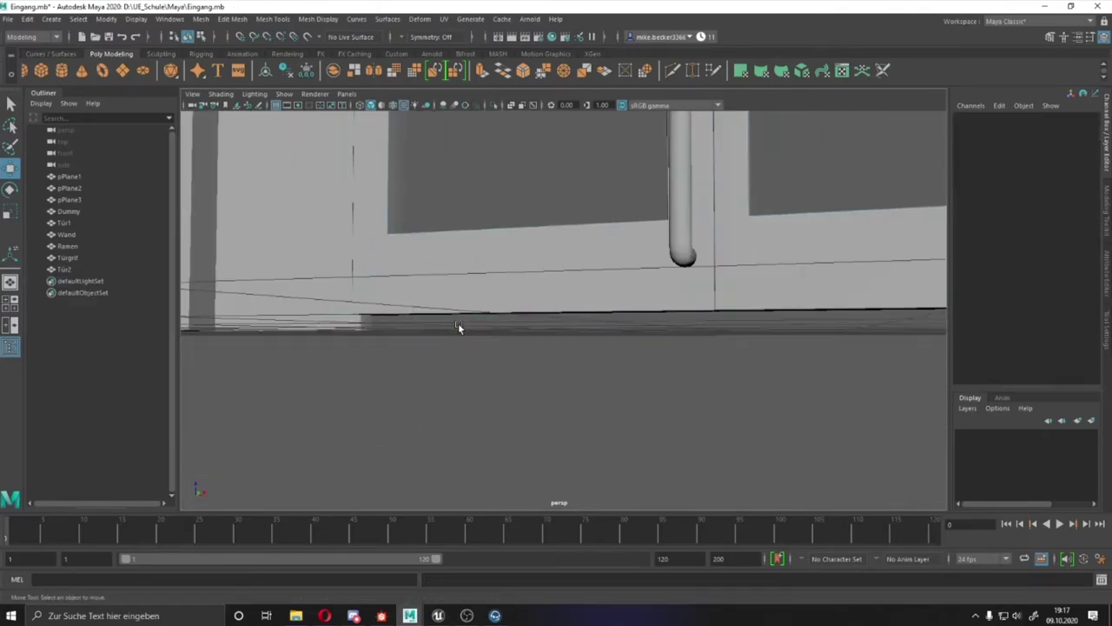
key("ctrl+z")
key("ctrl+z")
key("ctrl+z")
key("ctrl+z")
key("ctrl+z")
key("ctrl+z")
key("ctrl+z")
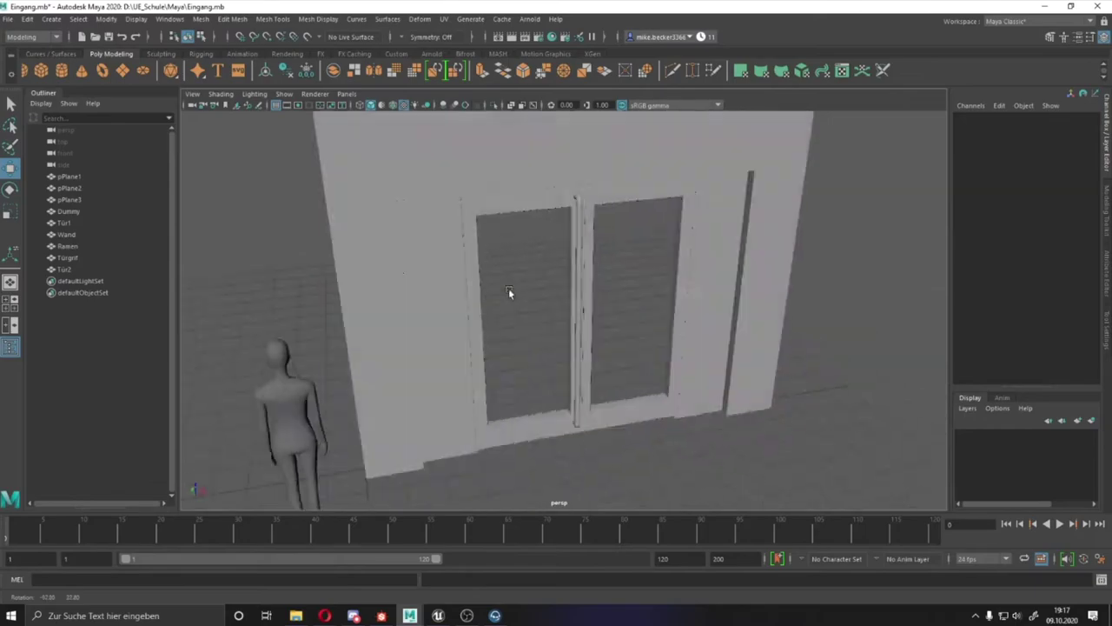
key("ctrl+z")
key("ctrl+z")
key("ctrl+z")
key("ctrl+z")
key("ctrl+z")
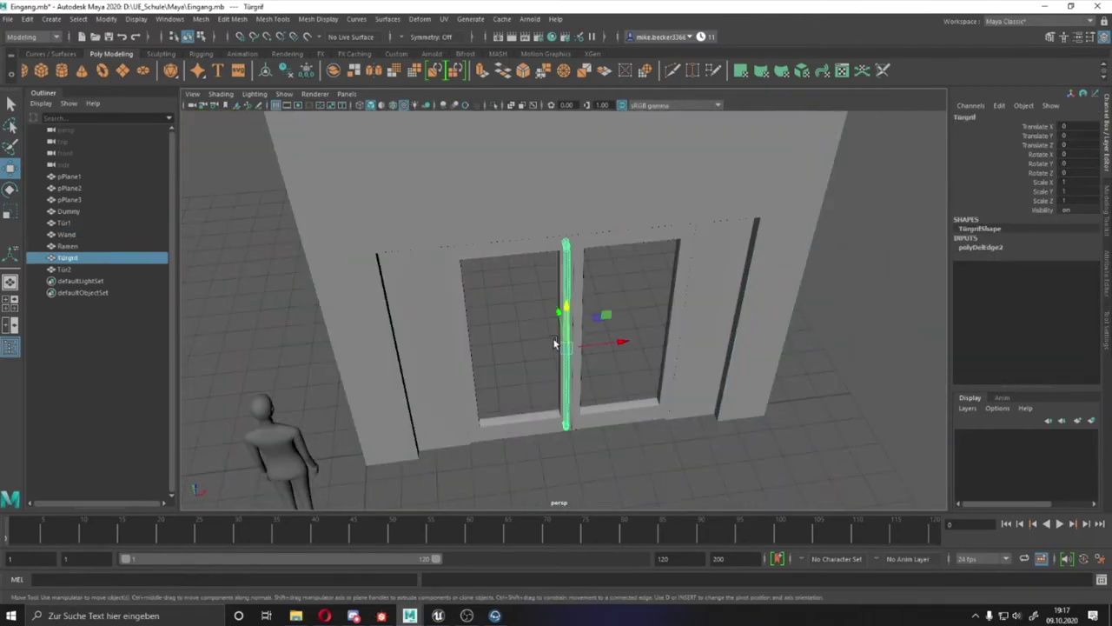
key("ctrl+z")
key("ctrl+z")
key("ctrl+z")
key("ctrl+z")
key("ctrl+z")
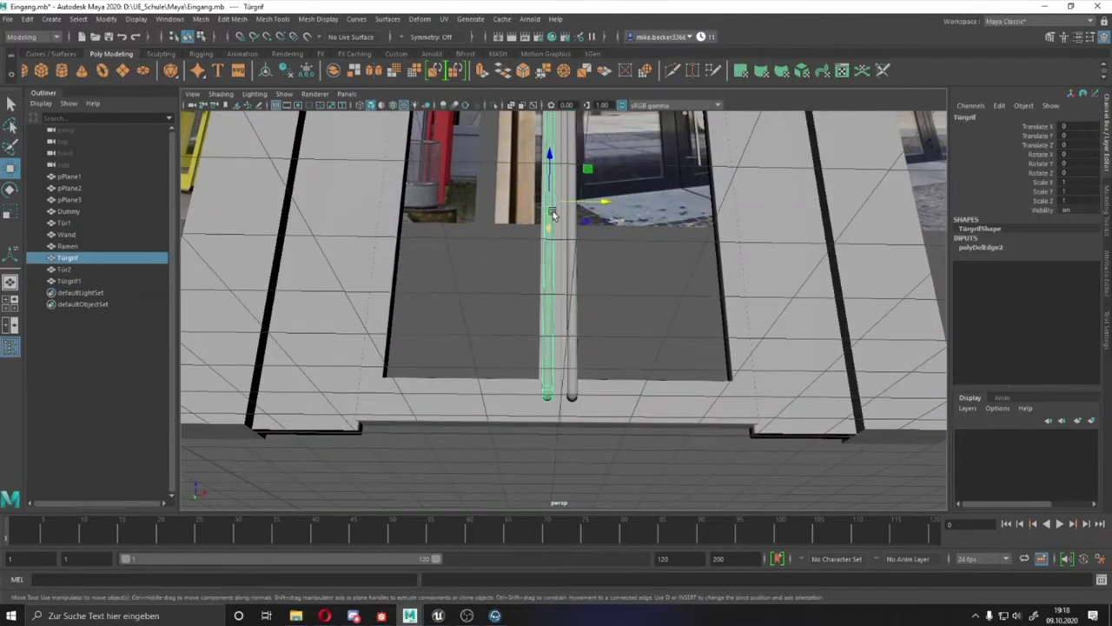
key("ctrl+z")
key("ctrl+z")
key("ctrl+z")
key("ctrl+z")
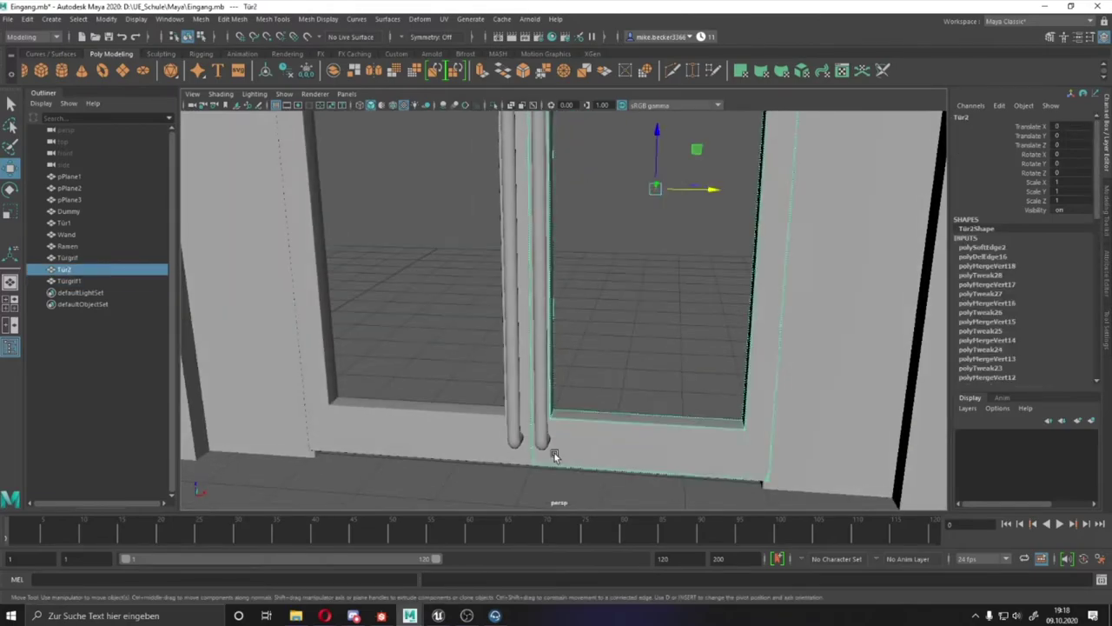
key("ctrl+z")
right_click_drag(567, 199, 595, 181)
key("ctrl+z")
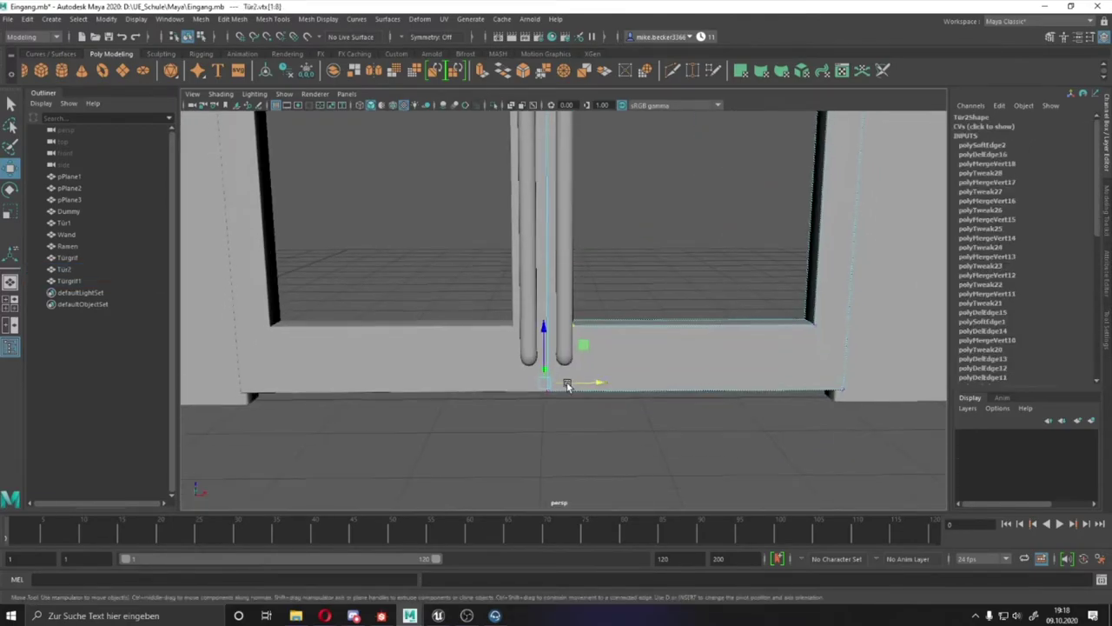
key("ctrl+z")
key("ctrl+z")
key("ctrl+z")
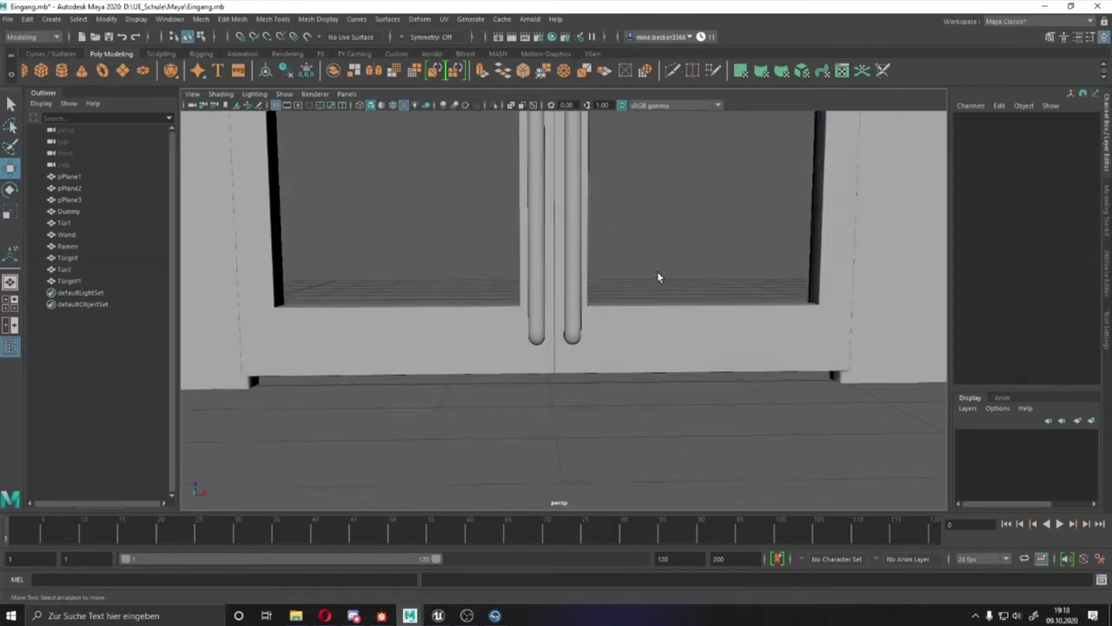
key("ctrl+z")
- Step through the edit history to restore pCube1's placement and size
key("ctrl+z")
key("ctrl+z")
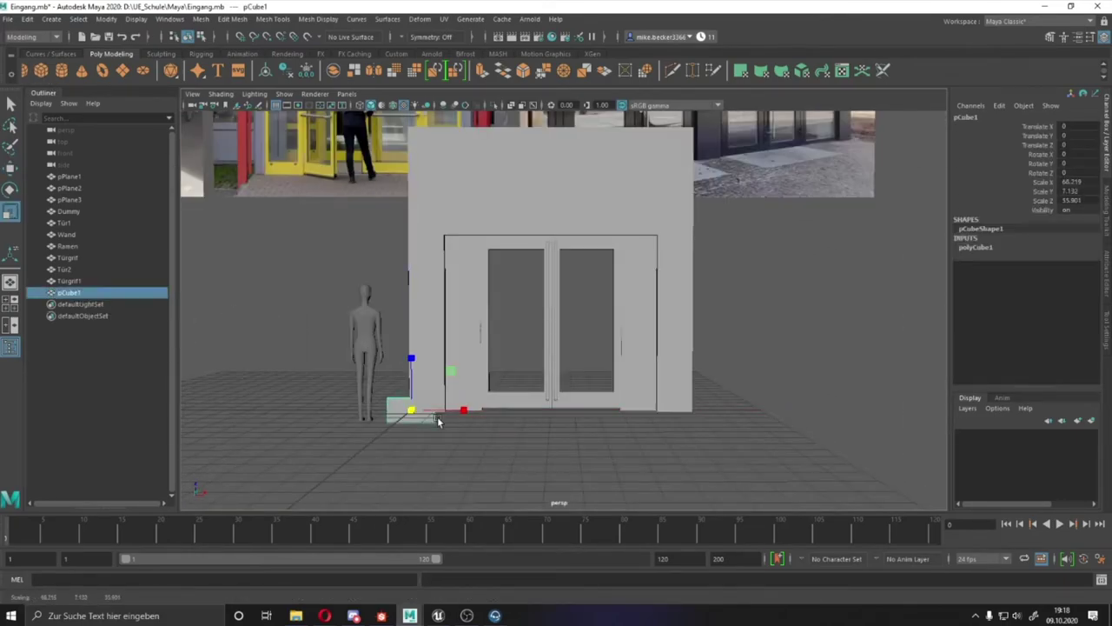
key("ctrl+z")
key("ctrl+z")
key("ctrl+z")
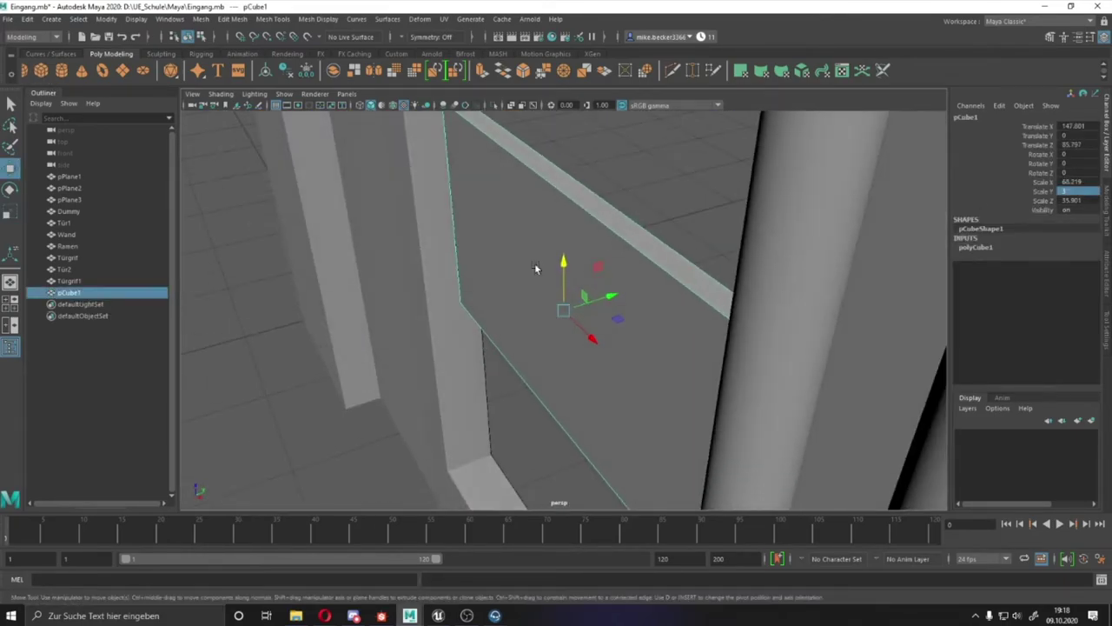
key("ctrl+z")
key("ctrl+z")
key("ctrl+z")
key("ctrl+z")
key("ctrl+z")
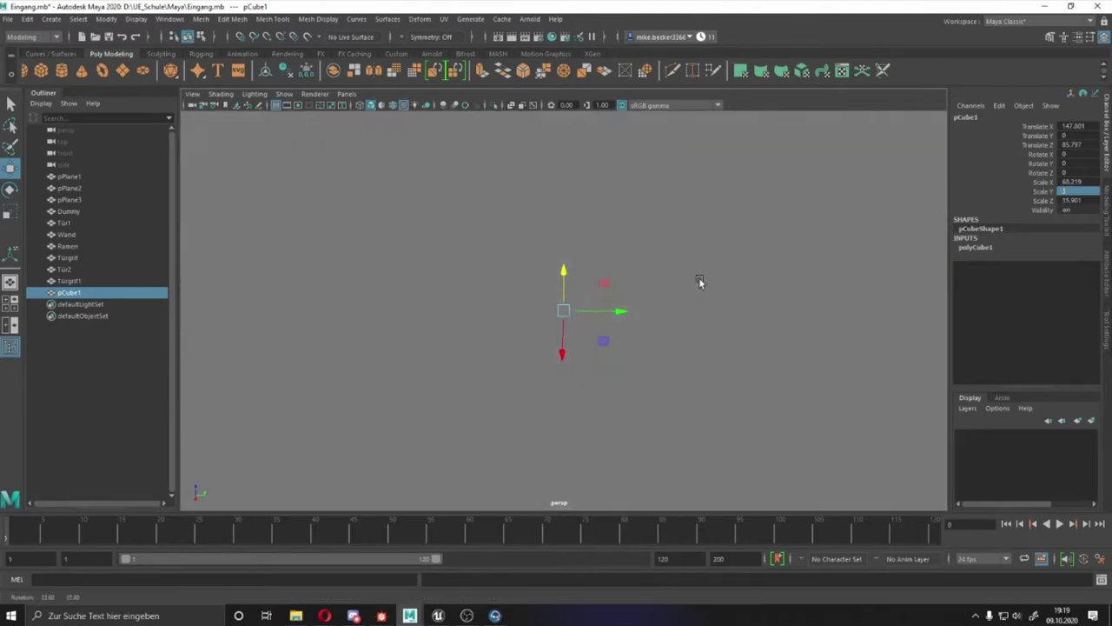
key("ctrl+z")
key("ctrl+z")
key("ctrl+z")
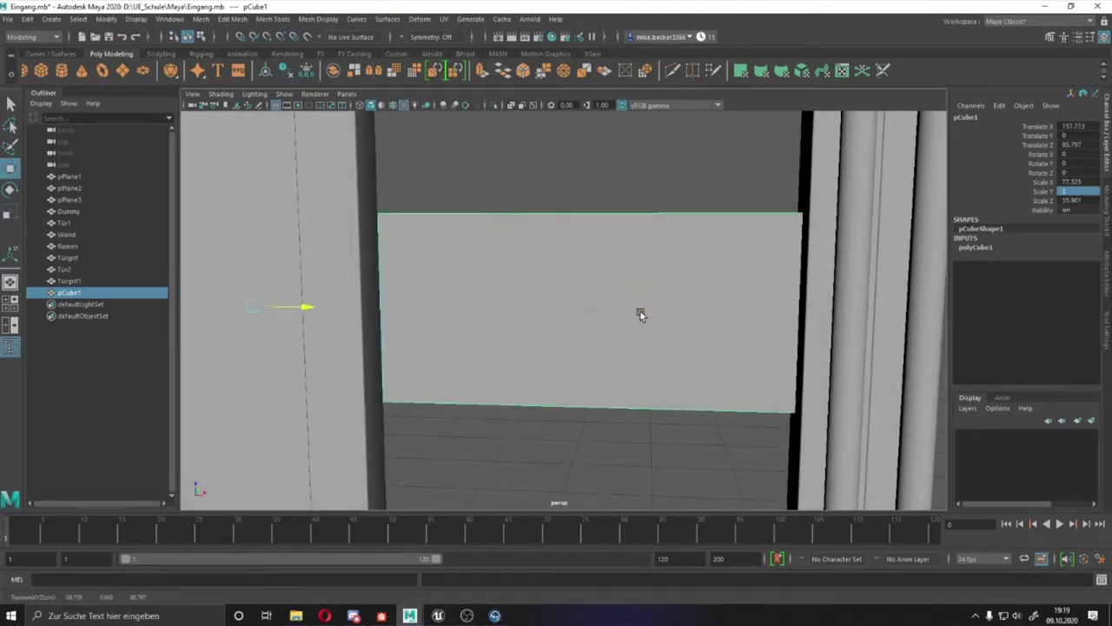
key("ctrl+z")
key("ctrl+z")
key("ctrl+z")
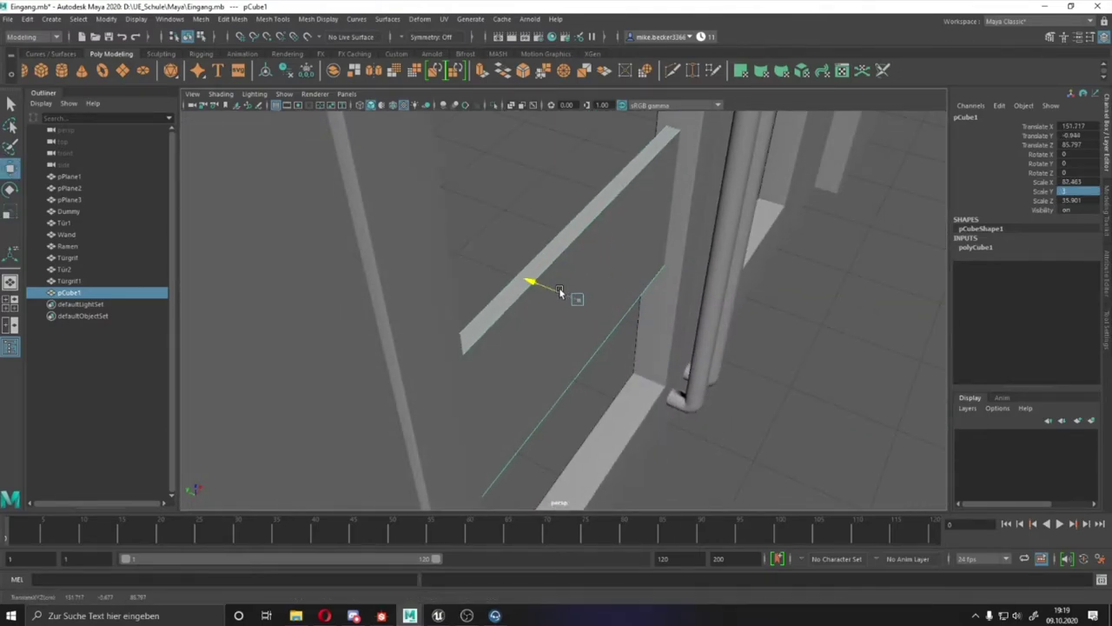
key("ctrl+z")
key("ctrl+z")
key("ctrl+z")
key("ctrl+z")
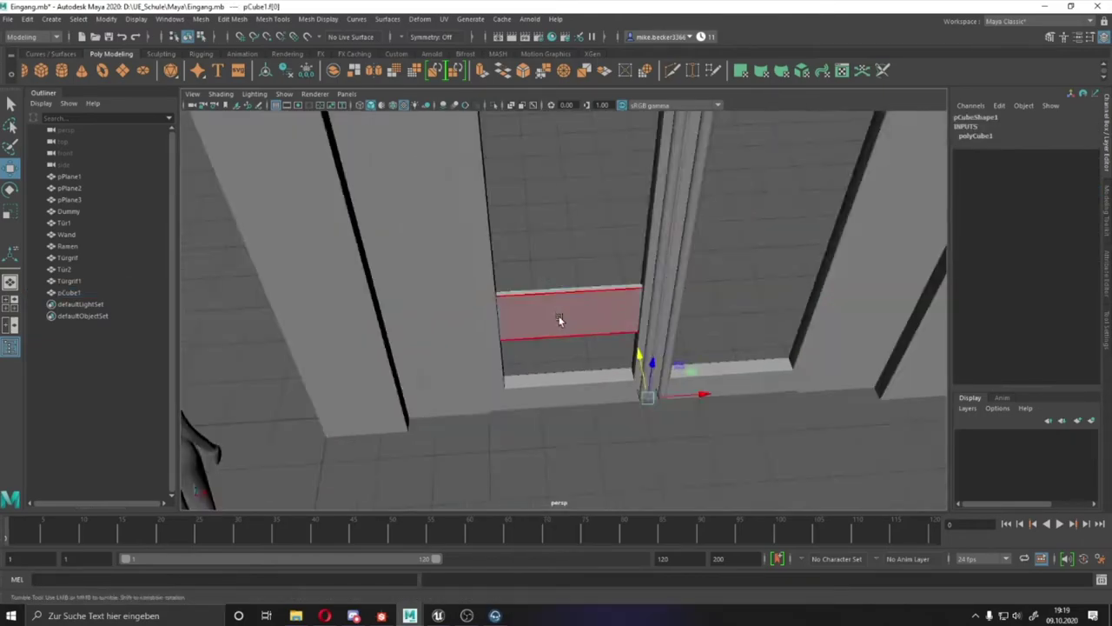
key("ctrl+z")
- Pick the panel's front face with the Move Tool, then restore pCube2 and pCylinder1
left_click(1107, 286)
left_click(1107, 317)
left_click(904, 303)
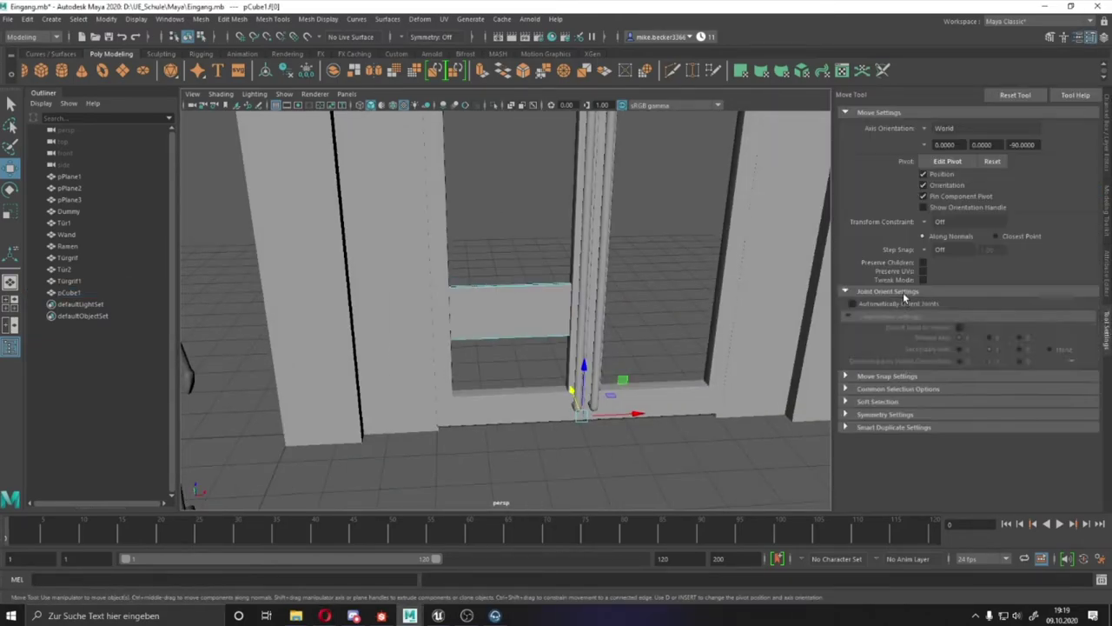
key("ctrl+z")
key("ctrl+z")
key("ctrl+z")
key("ctrl+z")
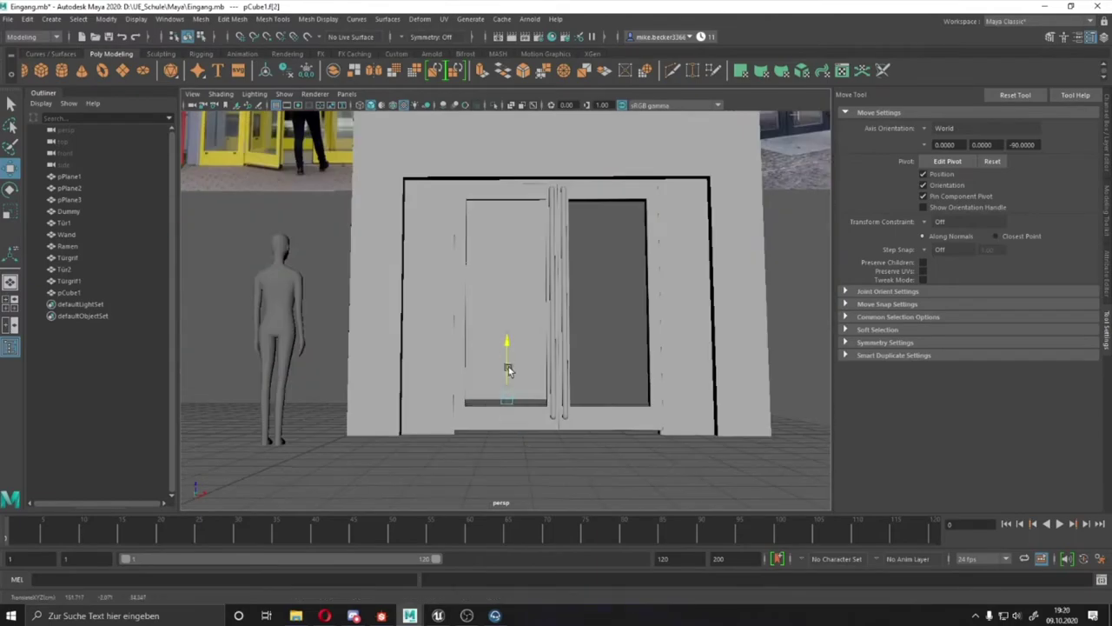
key("ctrl+z")
key("ctrl+z")
key("ctrl+z")
key("ctrl+z")
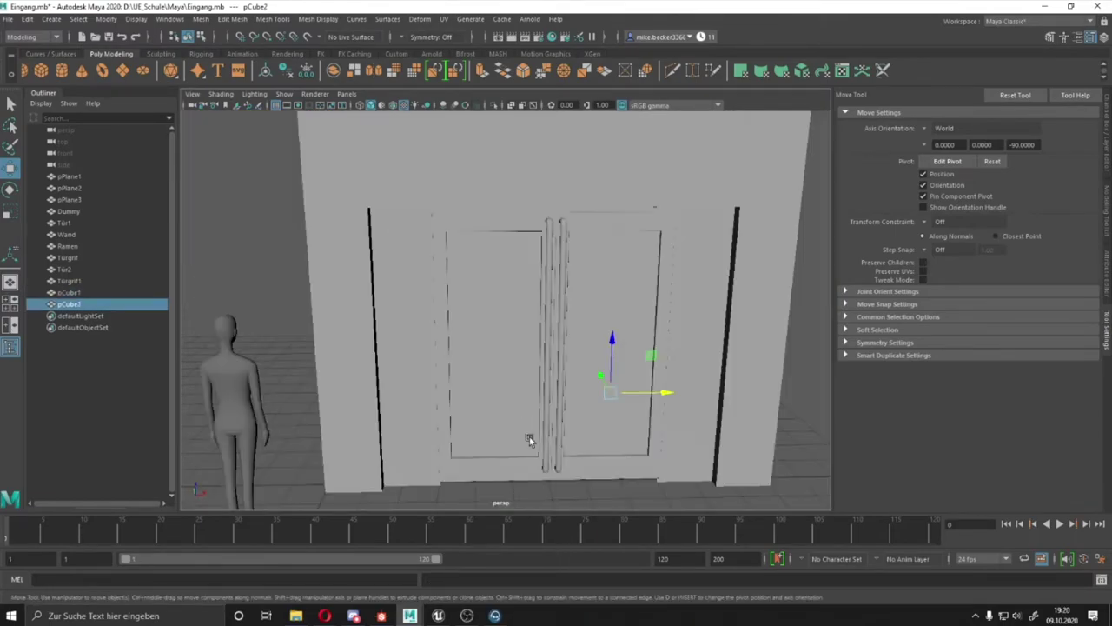
key("ctrl+z")
key("ctrl+z")
key("ctrl+z")
key("ctrl+z")
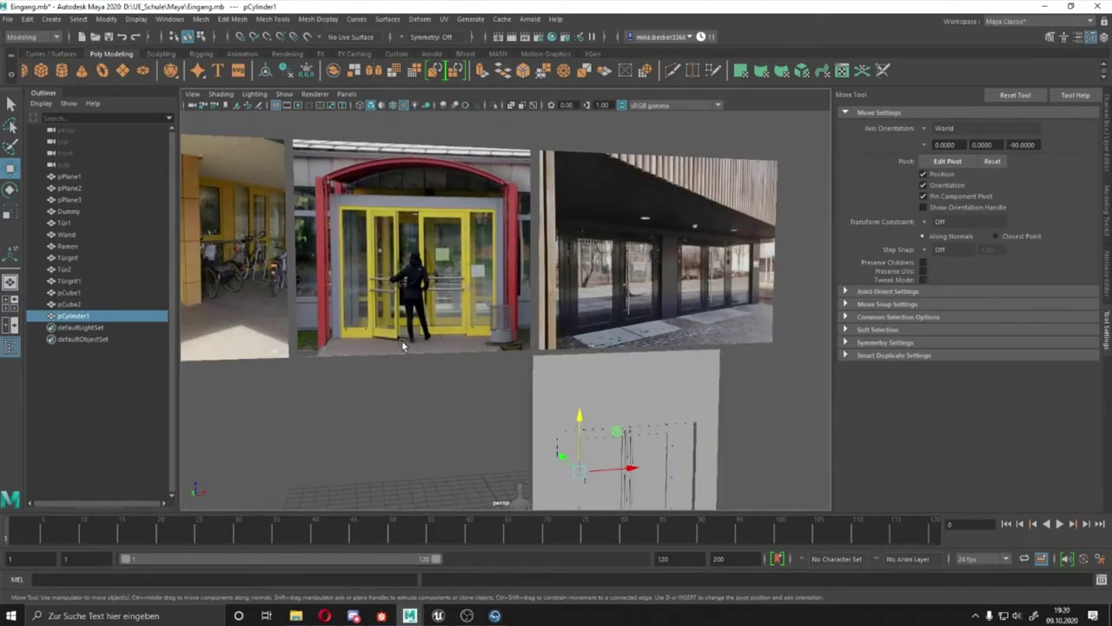
key("ctrl+z")
key("ctrl+z")
- Step through pCylinder1's rotation and scale history to the 1.5 × 10.155 × 1.5 rod
key("ctrl+z")
key("ctrl+z")
key("ctrl+z")
key("ctrl+z")
key("ctrl+z")
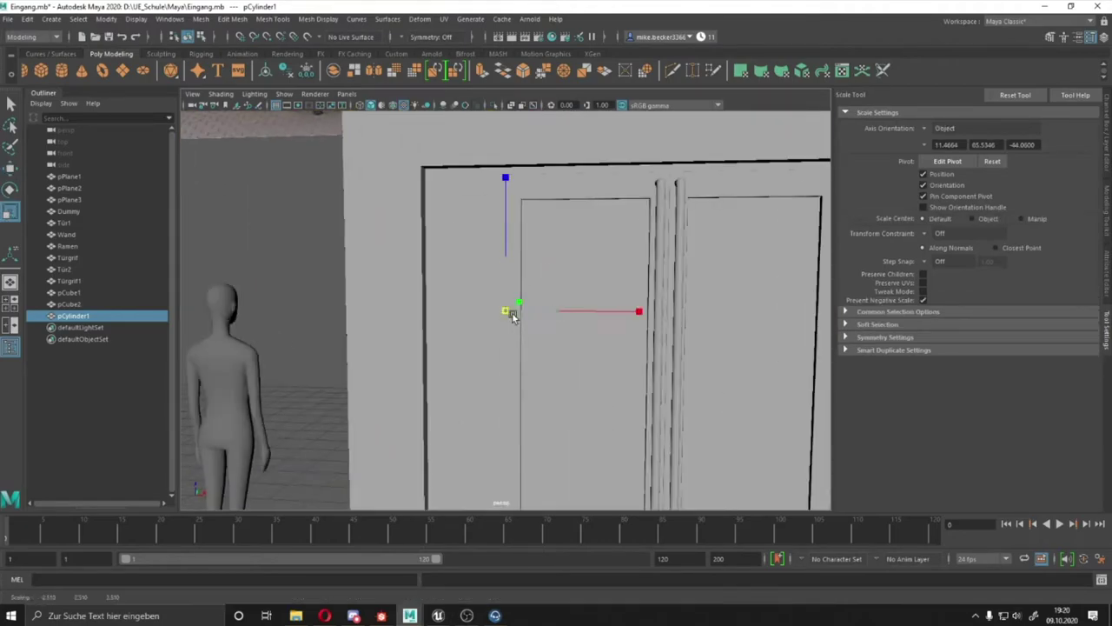
key("ctrl+z")
key("ctrl+z")
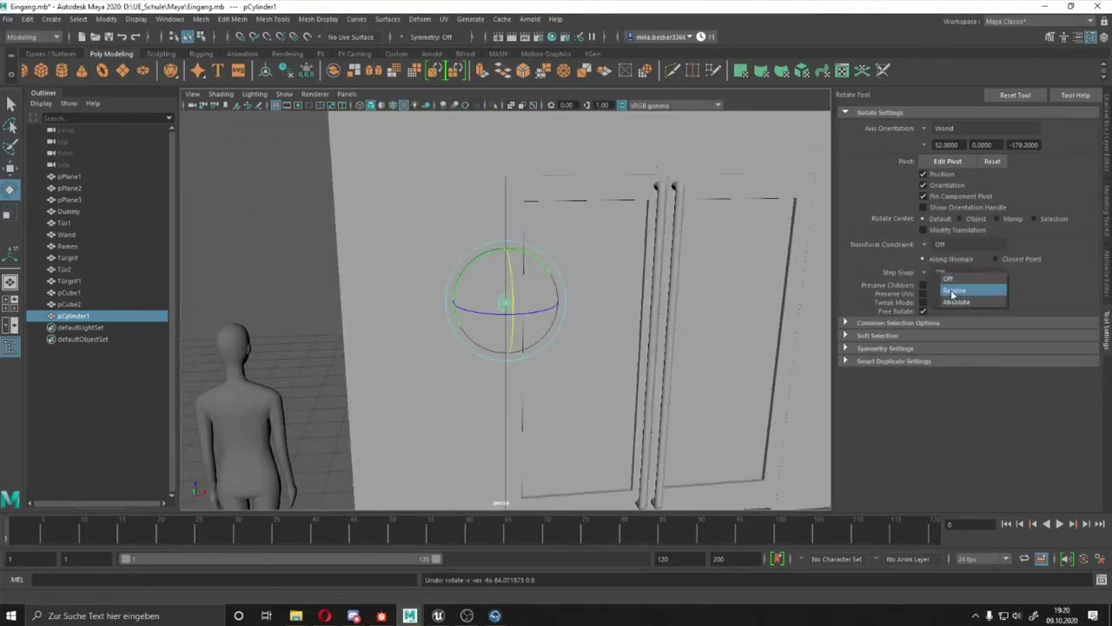
key("ctrl+z")
key("ctrl+z")
key("ctrl+z")
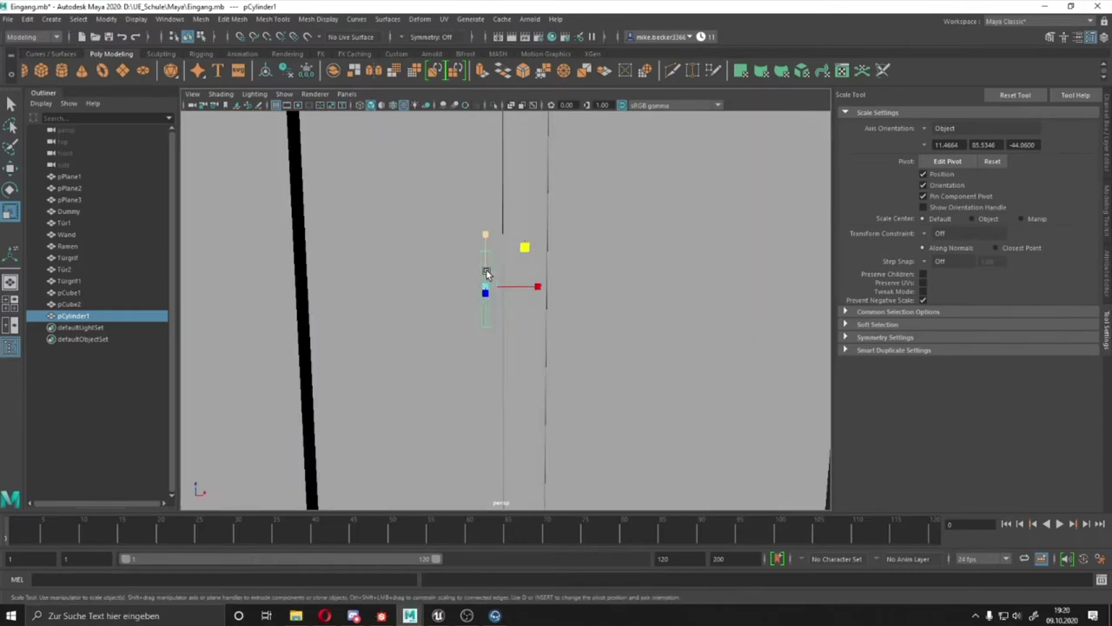
key("ctrl+z")
key("ctrl+z")
left_click(1107, 156)
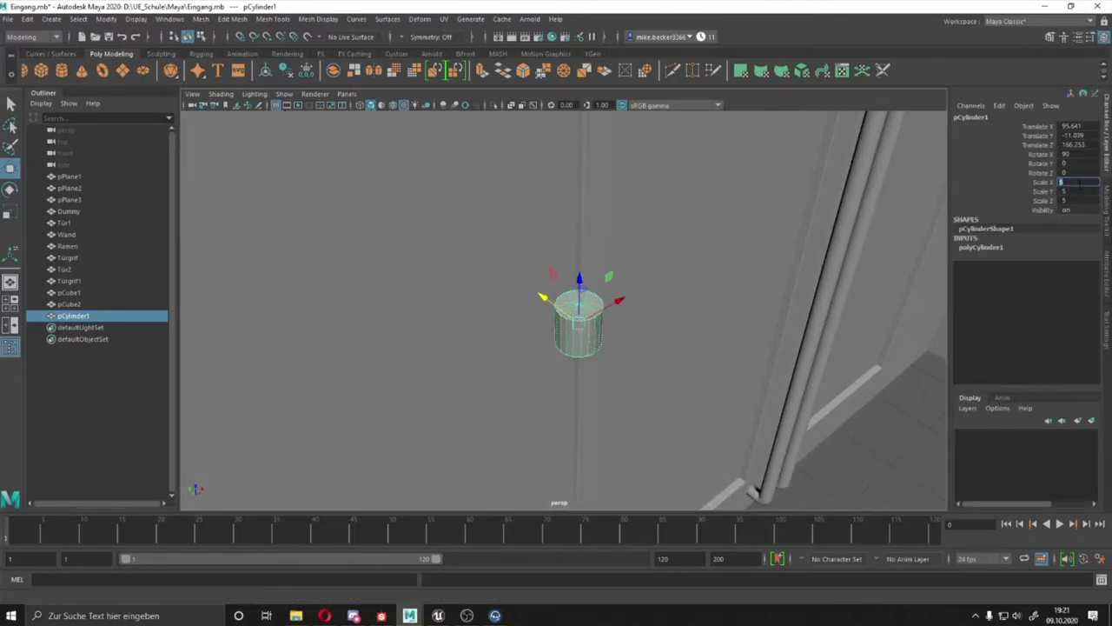
key("ctrl+z")
key("ctrl+z")
key("ctrl+z")
key("ctrl+z")
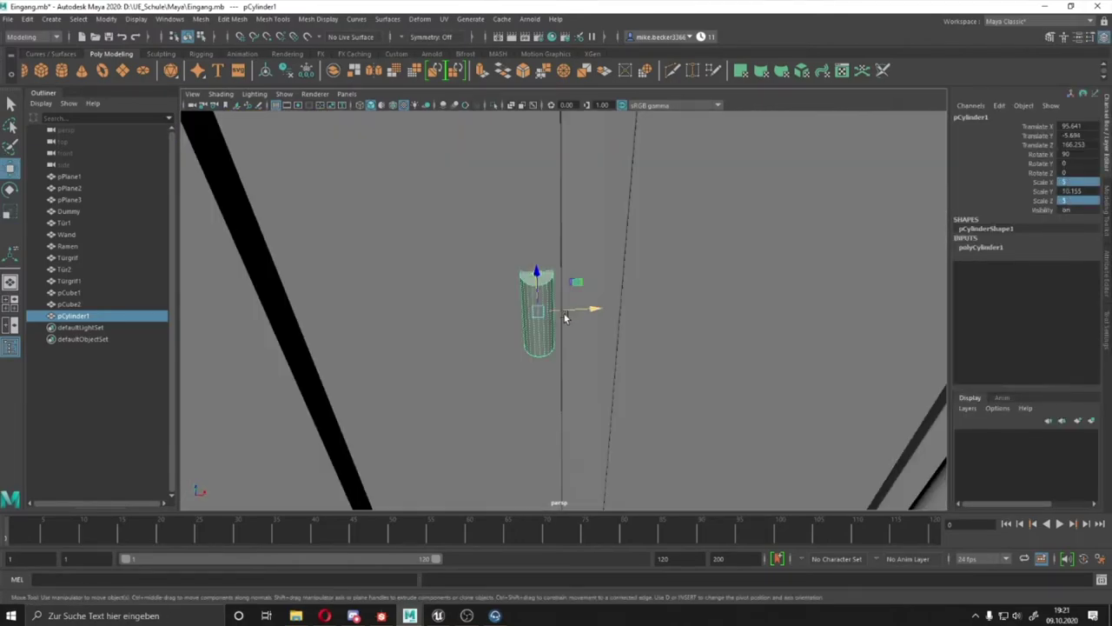
key("ctrl+z")
key("ctrl+z")
key("ctrl+z")
key("ctrl+z")
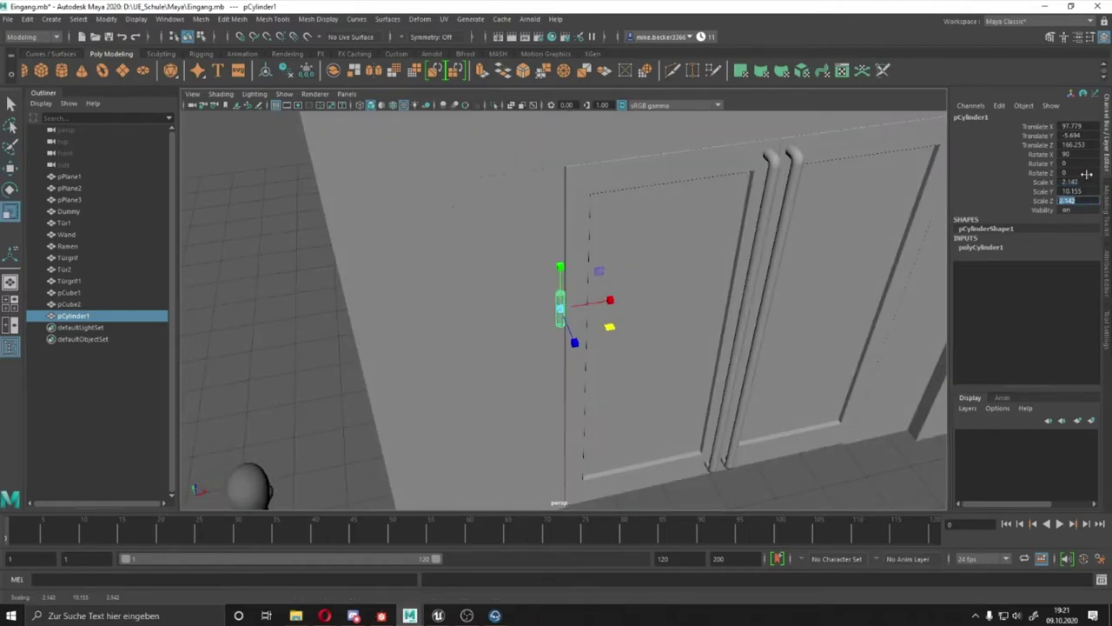
key("ctrl+z")
key("ctrl+z")
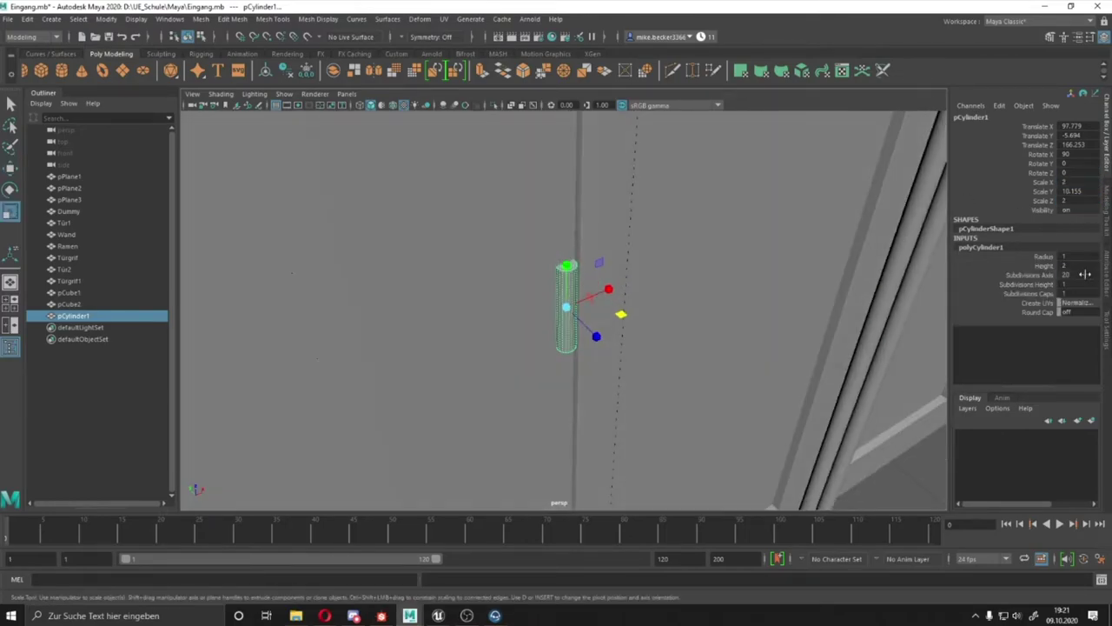
key("ctrl+z")
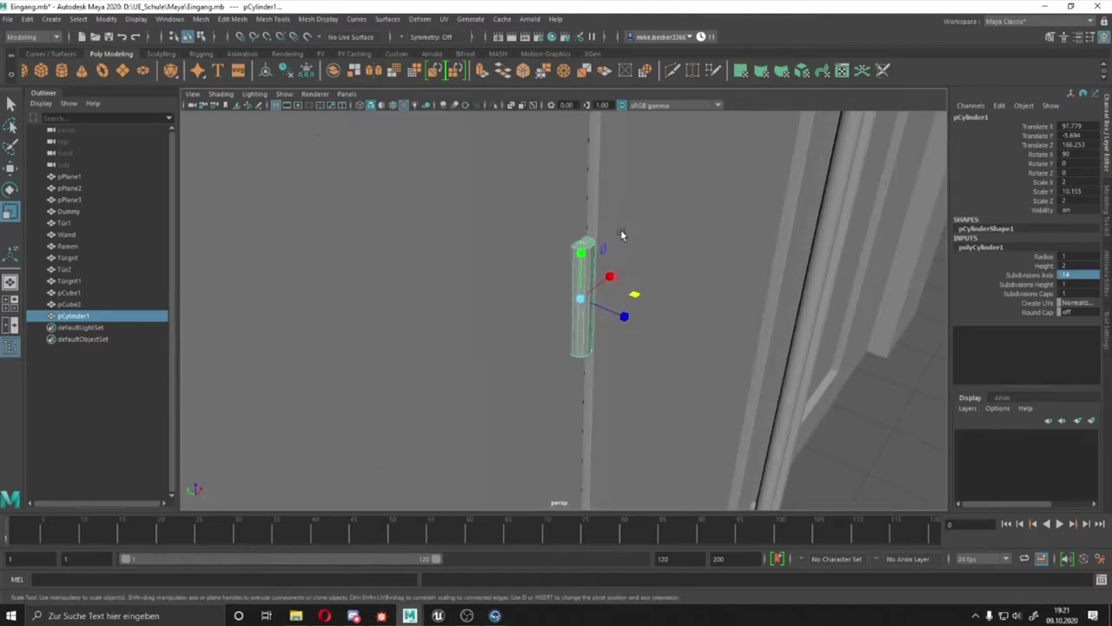
key("ctrl+z")
key("ctrl+z")
key("ctrl+z")
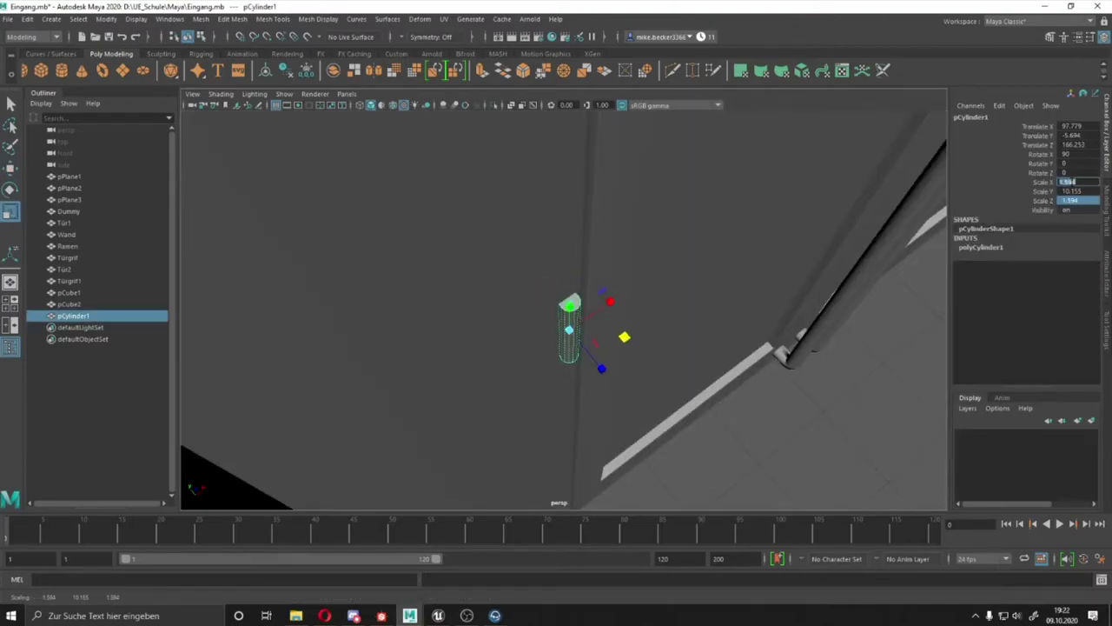
key("ctrl+z")
key("ctrl+z")
key("ctrl+z")
key("ctrl+z")
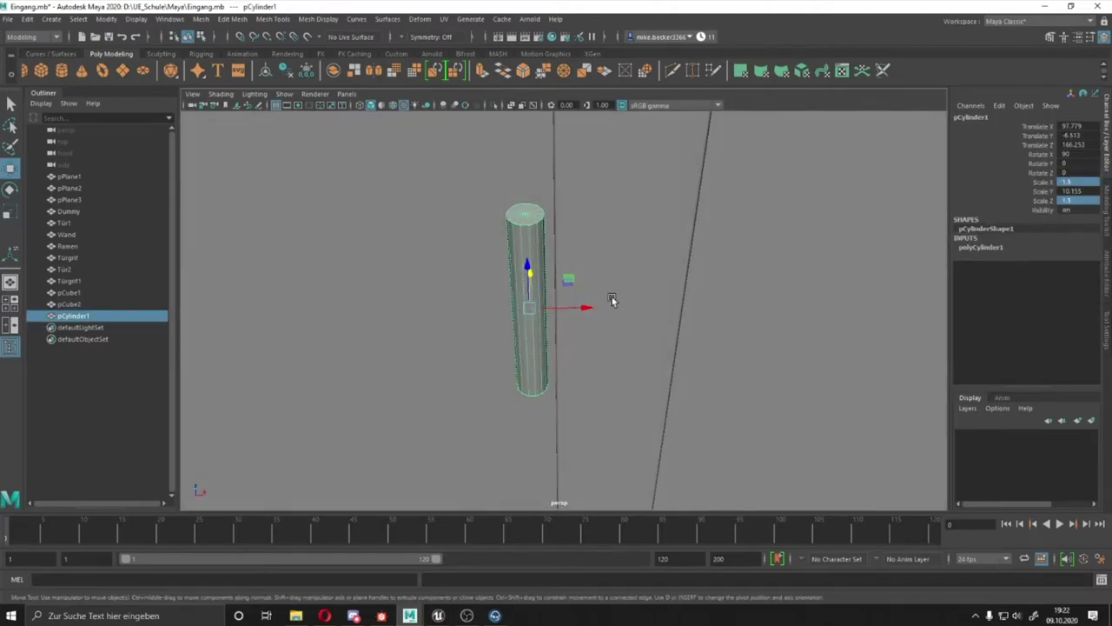
key("ctrl+z")
key("ctrl+z")
key("ctrl+z")
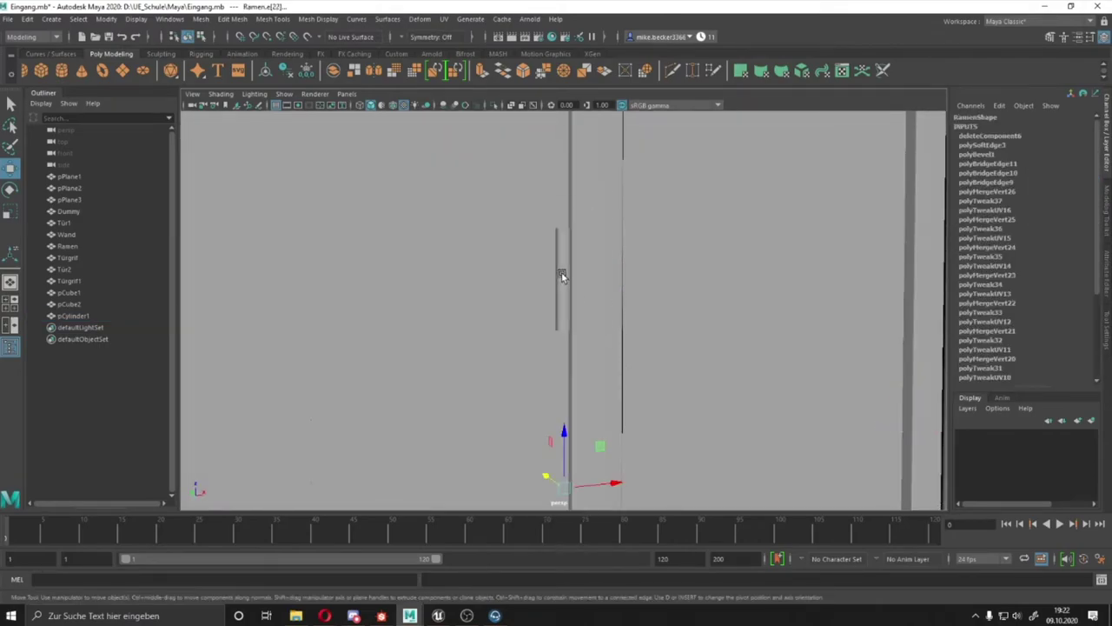
key("ctrl+z")
key("ctrl+z")
right_click(323, 294)
left_click(328, 265)
key("ctrl+z")
key("ctrl+z")
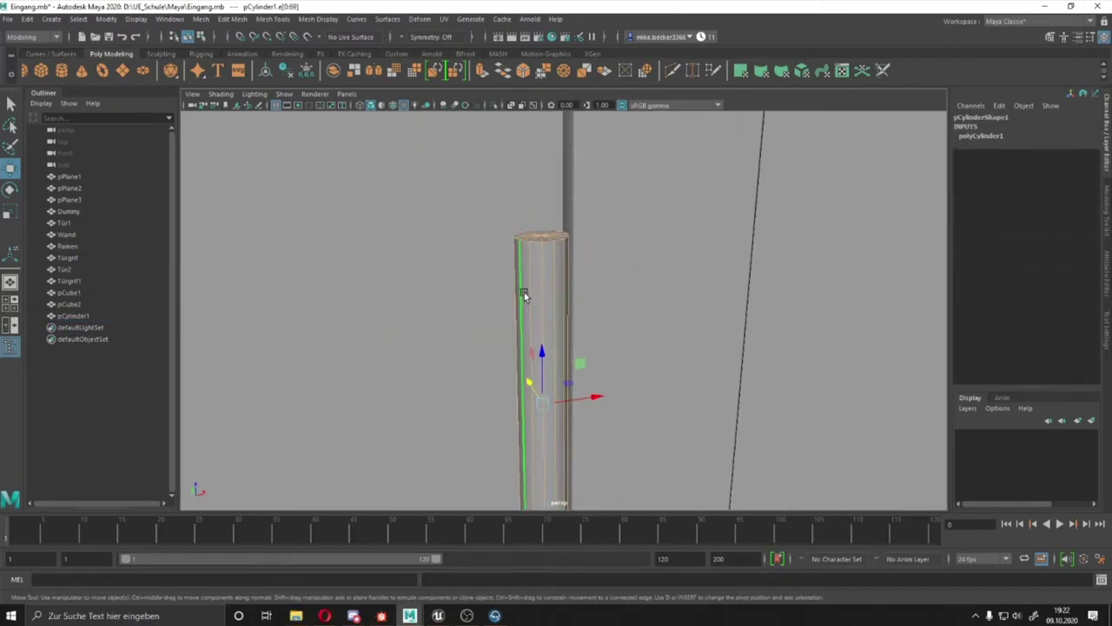
key("ctrl+z")
key("ctrl+b")
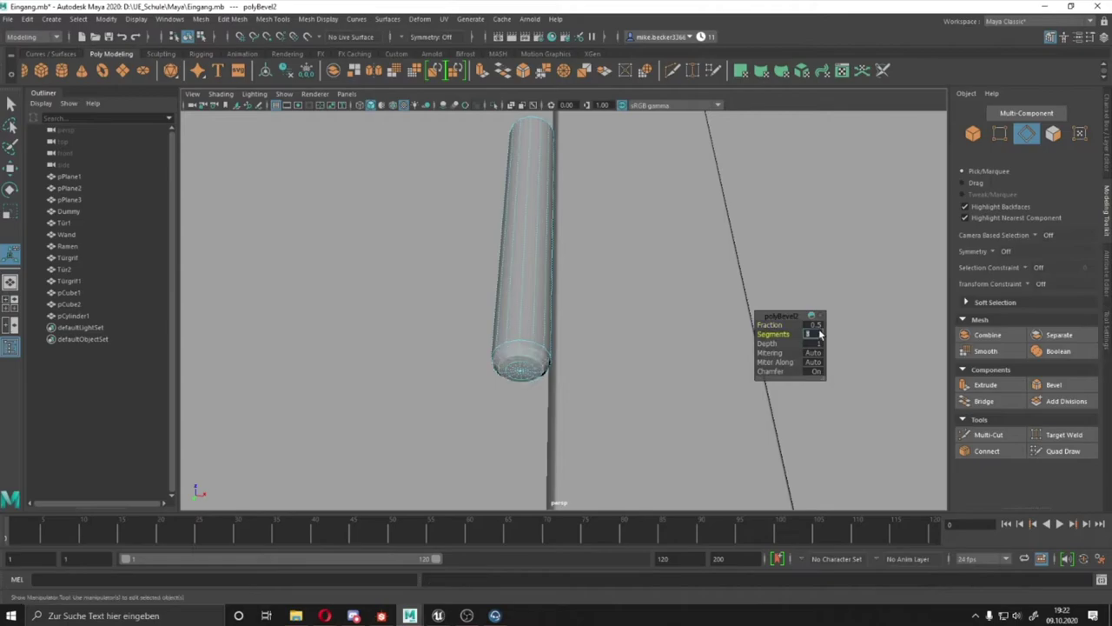
key("bracketleft")
key("bracketleft")
key("ctrl+z")
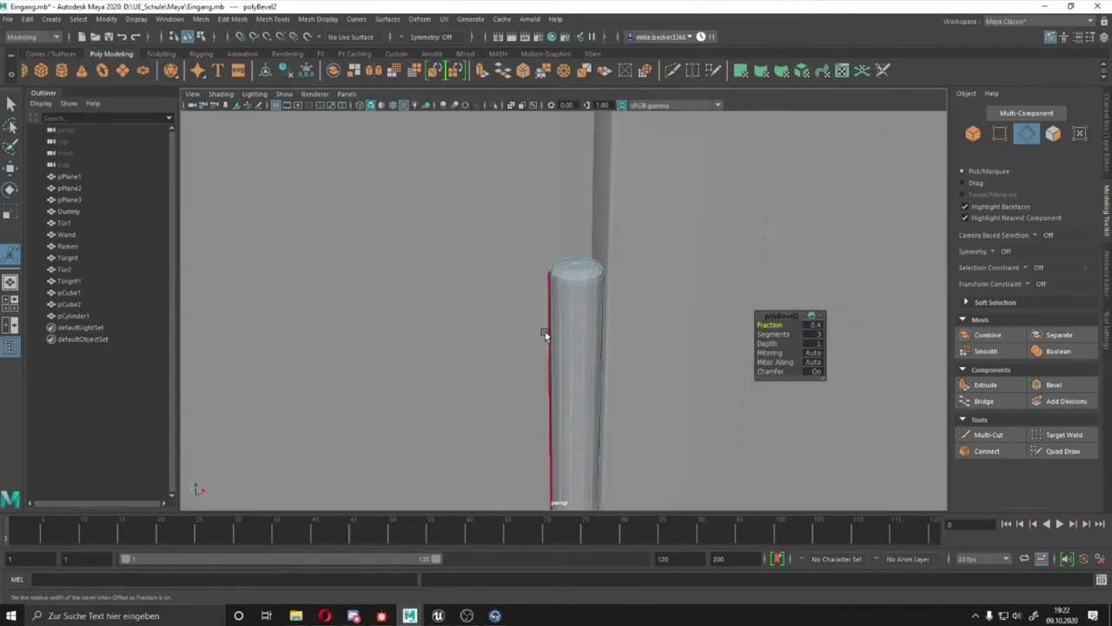
key("ctrl+z")
key("ctrl+z")
key("ctrl+z")
key("ctrl+z")
key("ctrl+z")
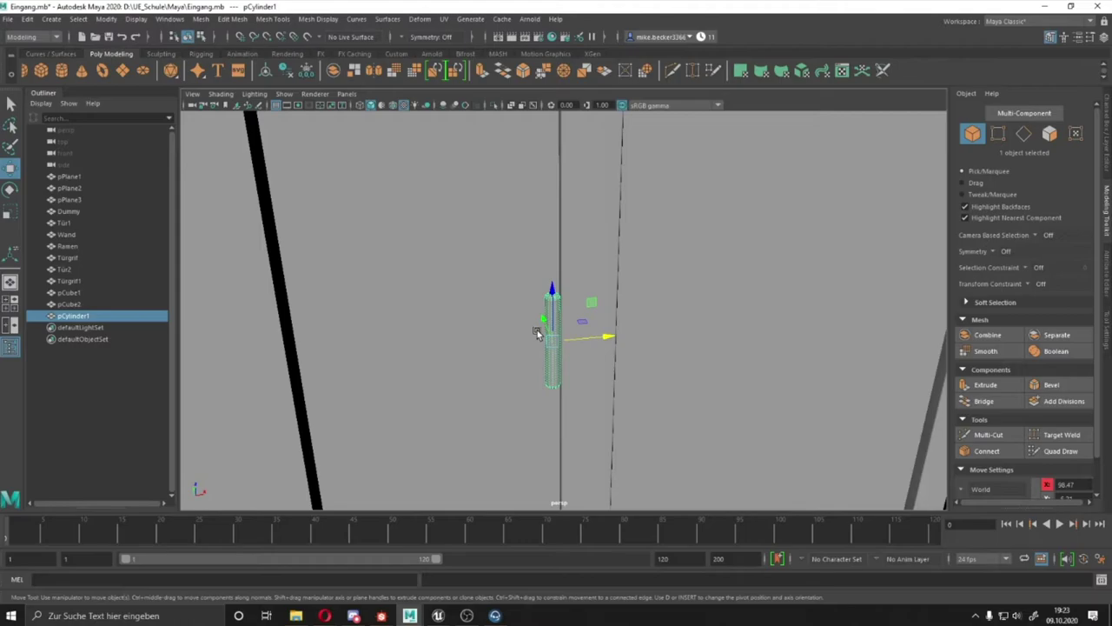
- Restore the hinge copies Schanier1 through Schanier5 along the door leaves
key("ctrl+z")
key("ctrl+z")
key("ctrl+z")
key("ctrl+z")
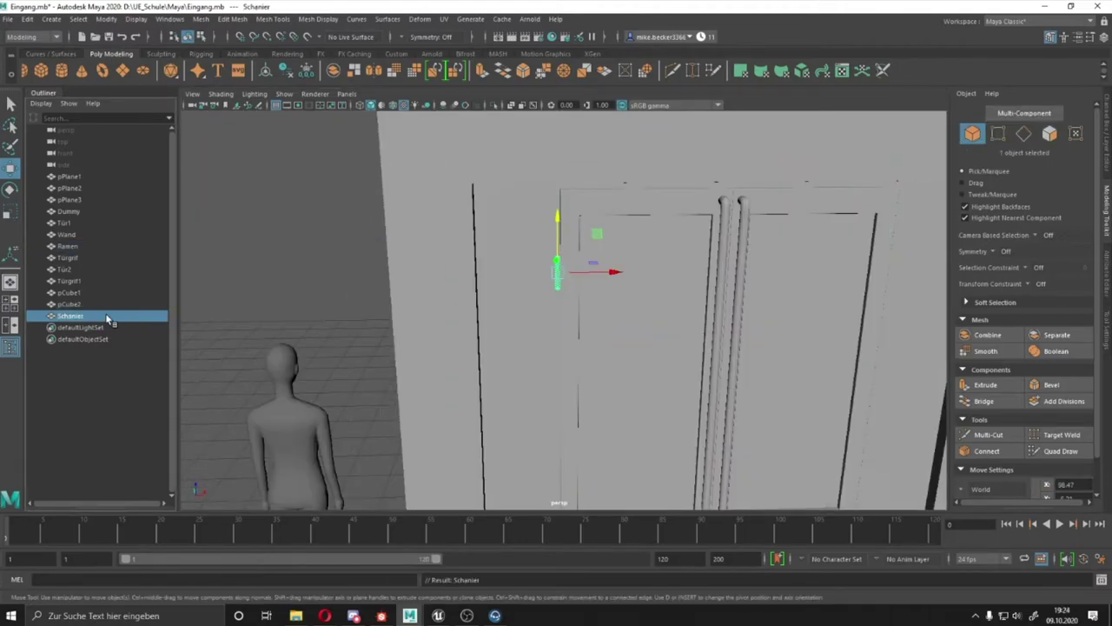
key("ctrl+z")
key("ctrl+z")
key("ctrl+z")
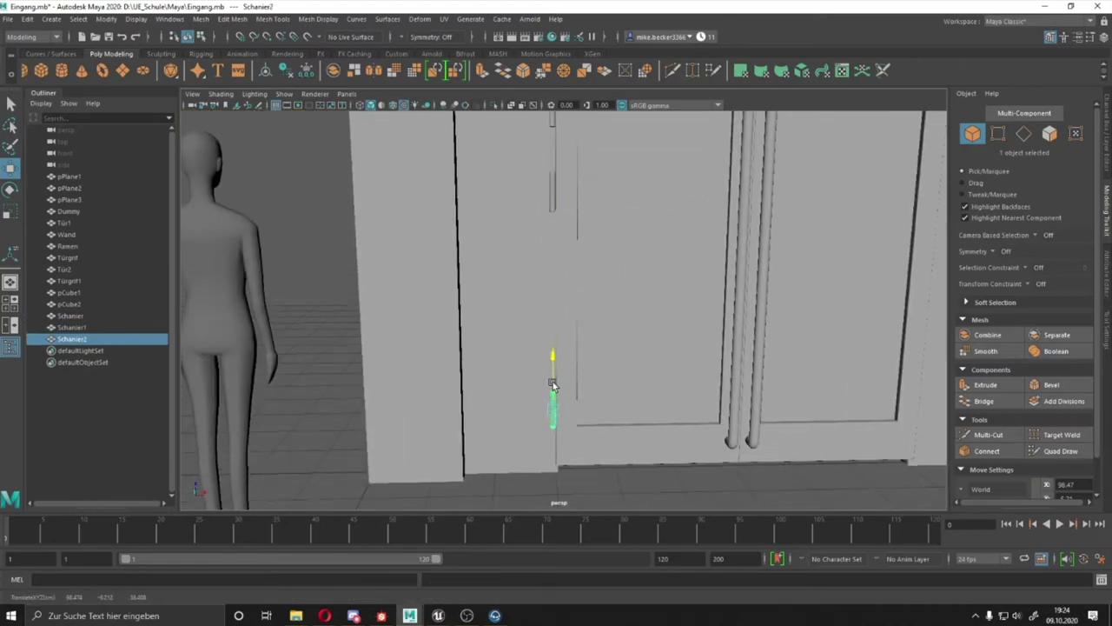
key("ctrl+z")
key("ctrl+z")
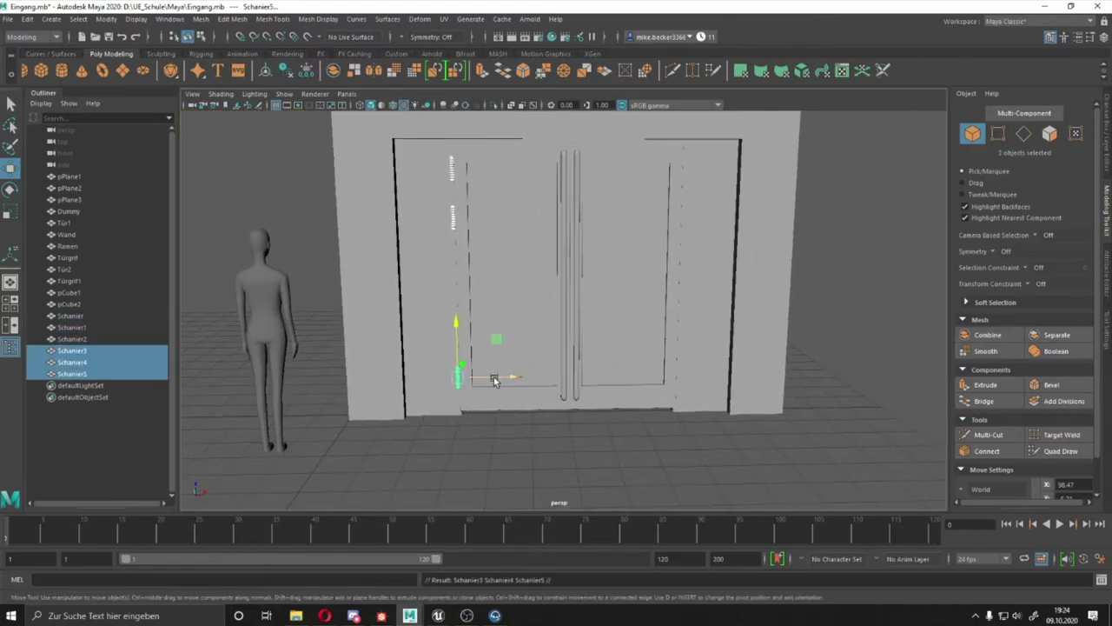
key("ctrl+z")
key("ctrl+z")
key("ctrl+z")
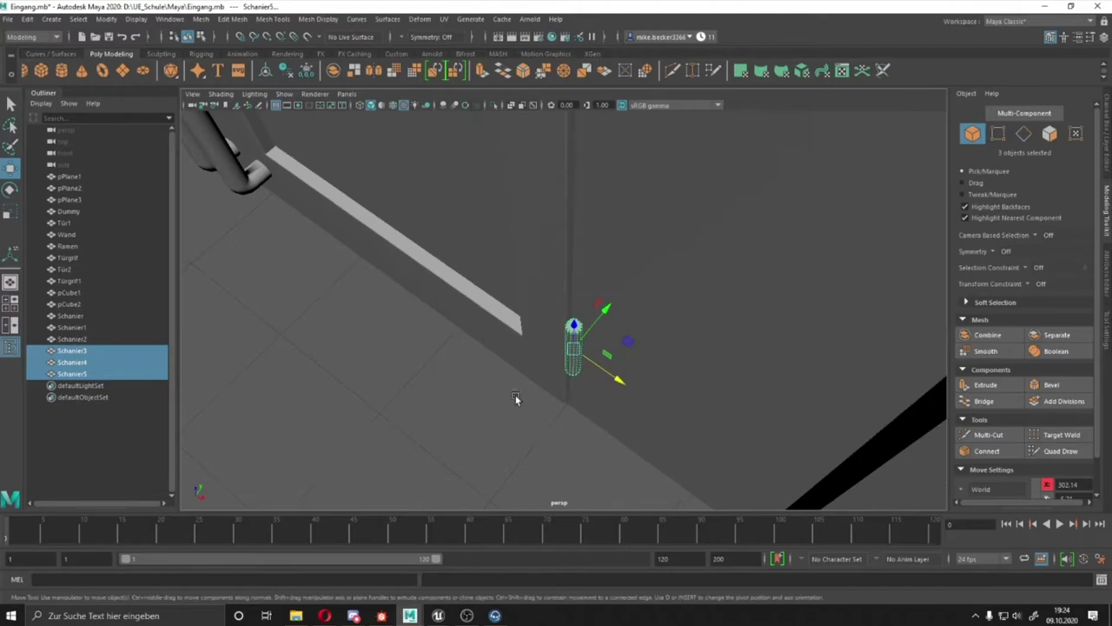
key("ctrl+z")
- Step back through earlier camera views until the door reference photo is visible
key("ctrl+z")
key("ctrl+z")
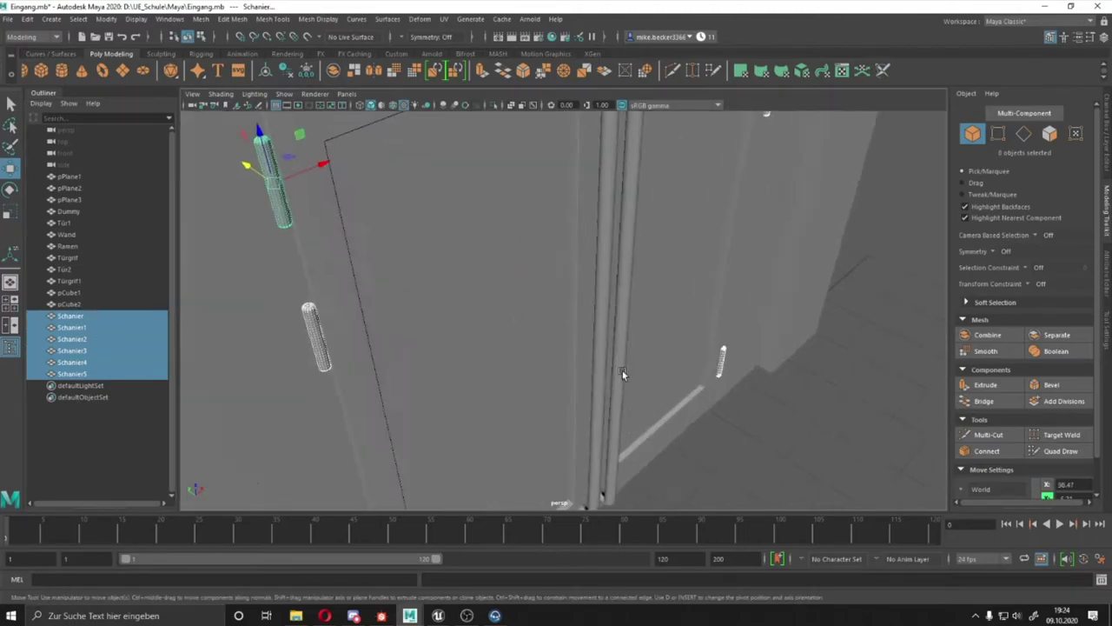
key("ctrl+z")
key("ctrl+z")
key("ctrl+z")
key("ctrl+z")
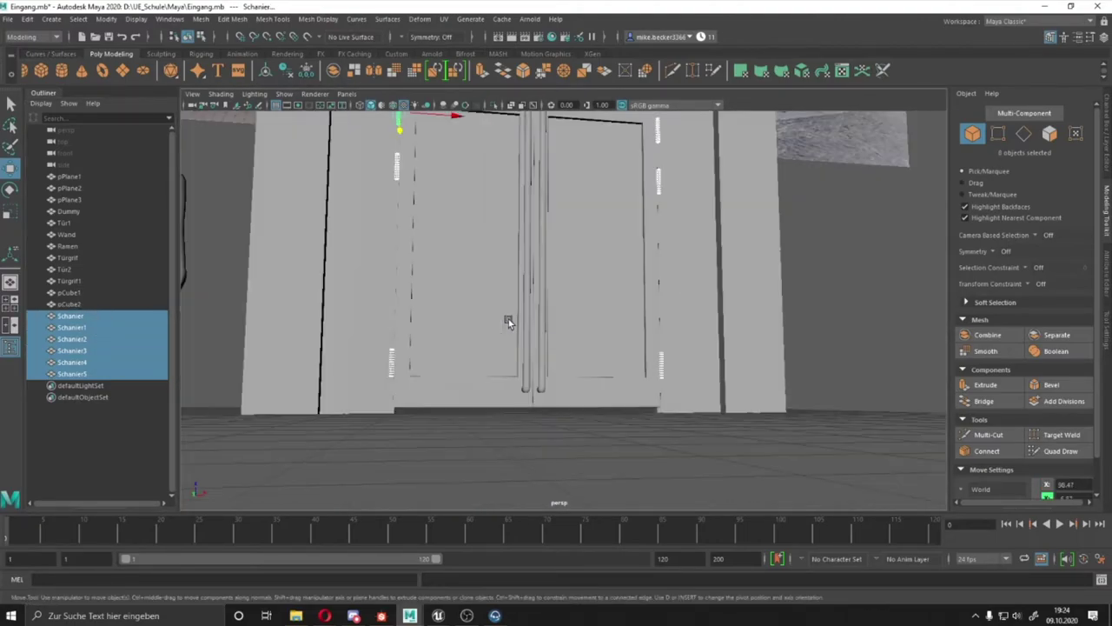
key("ctrl+z")
key("ctrl+z")
key("ctrl+z")
key("ctrl+z")
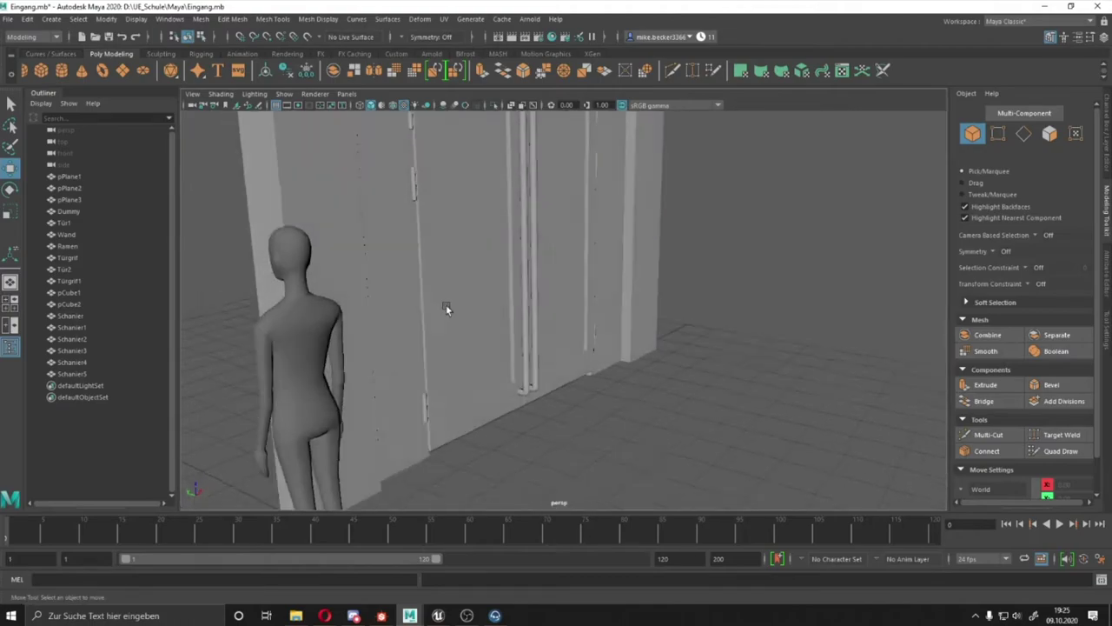
key("ctrl+z")
key("ctrl+z")
key("ctrl+z")
key("ctrl+z")
key("ctrl+z")
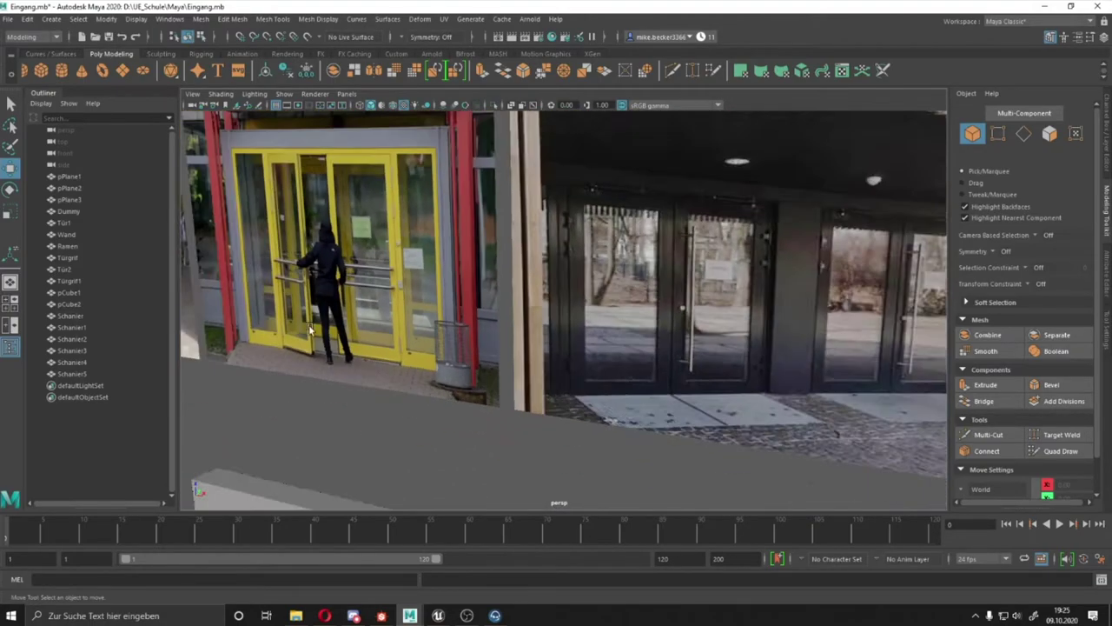
key("ctrl+z")
key("ctrl+z")
key("ctrl+z")
key("ctrl+z")
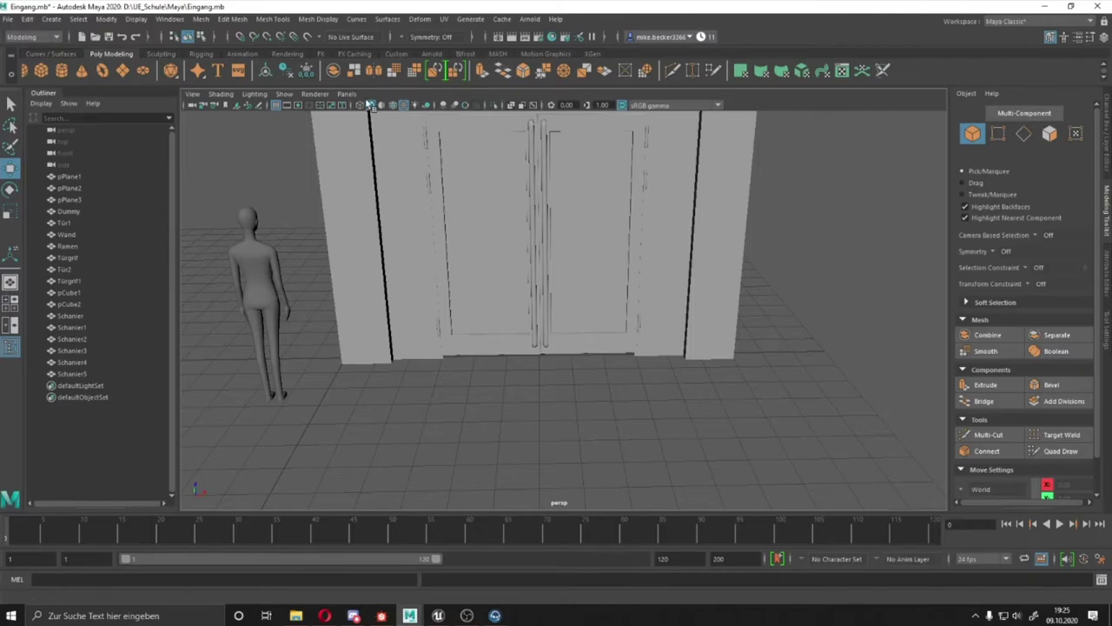
- Place a new cylinder at the seam between the door leaves near the handles
key("ctrl+z")
key("ctrl+z")
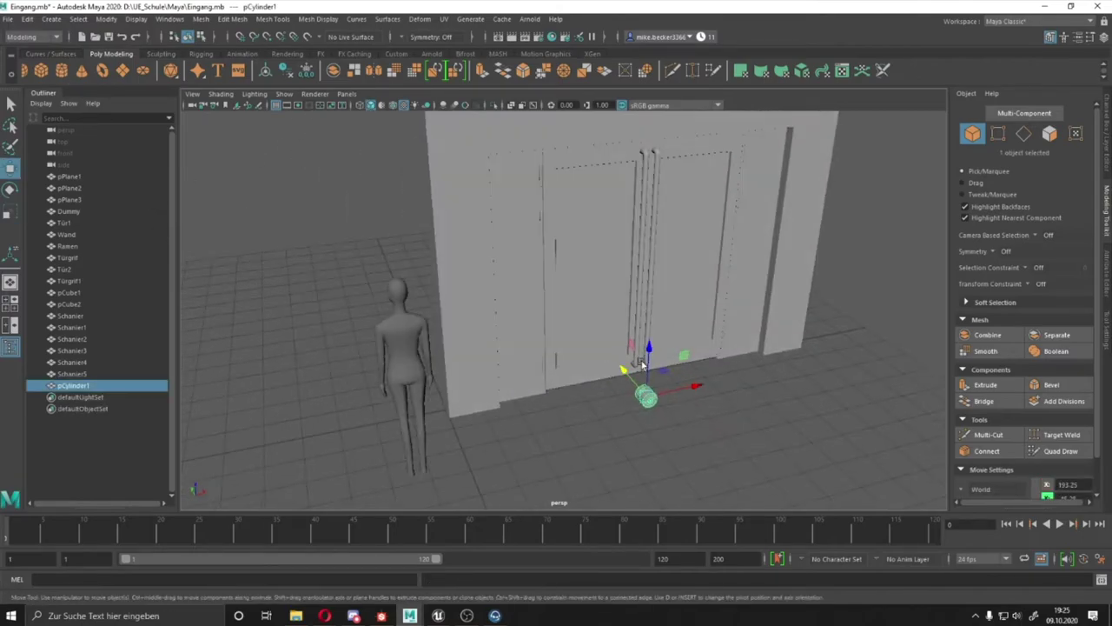
key("ctrl+z")
key("ctrl+z")
key("ctrl+z")
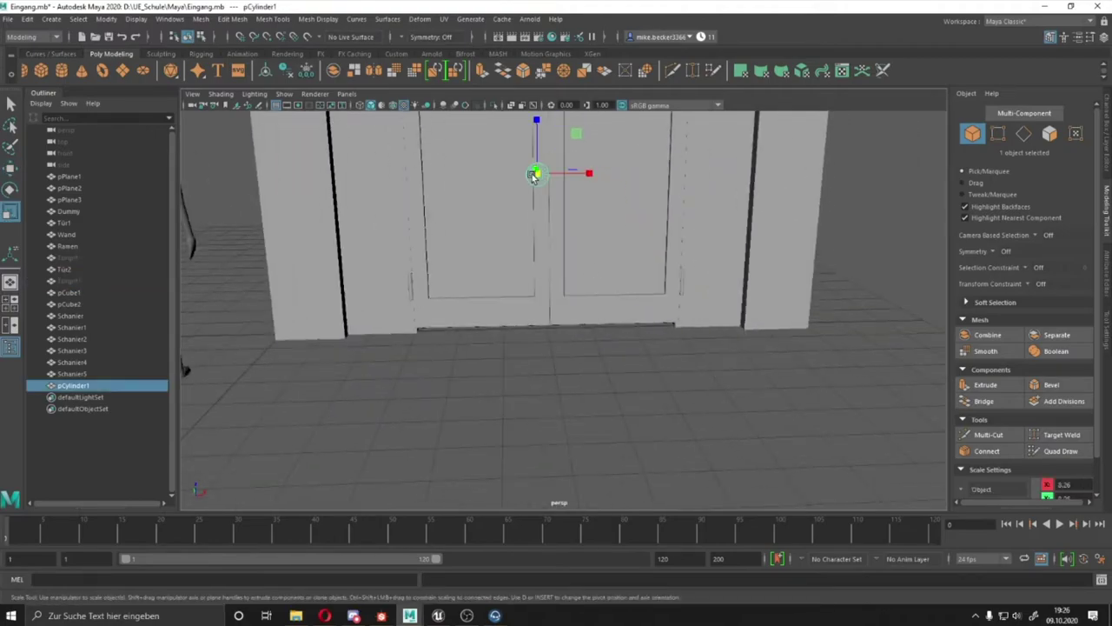
key("ctrl+z")
- Shrink the cylinder and select its lower side faces for extrusion
key("ctrl+z")
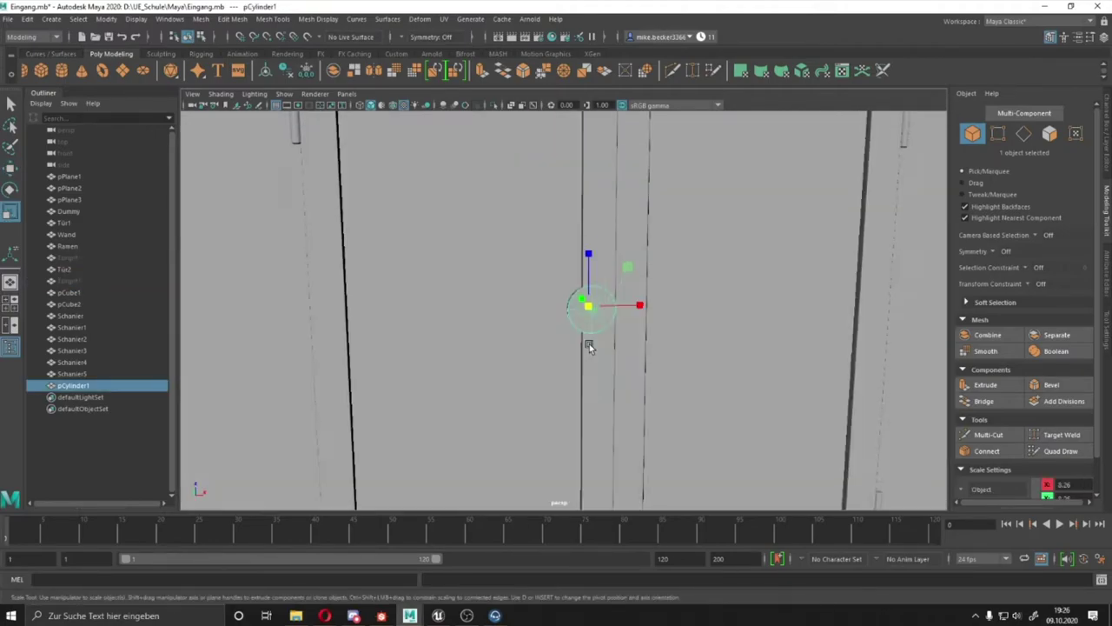
key("ctrl+z")
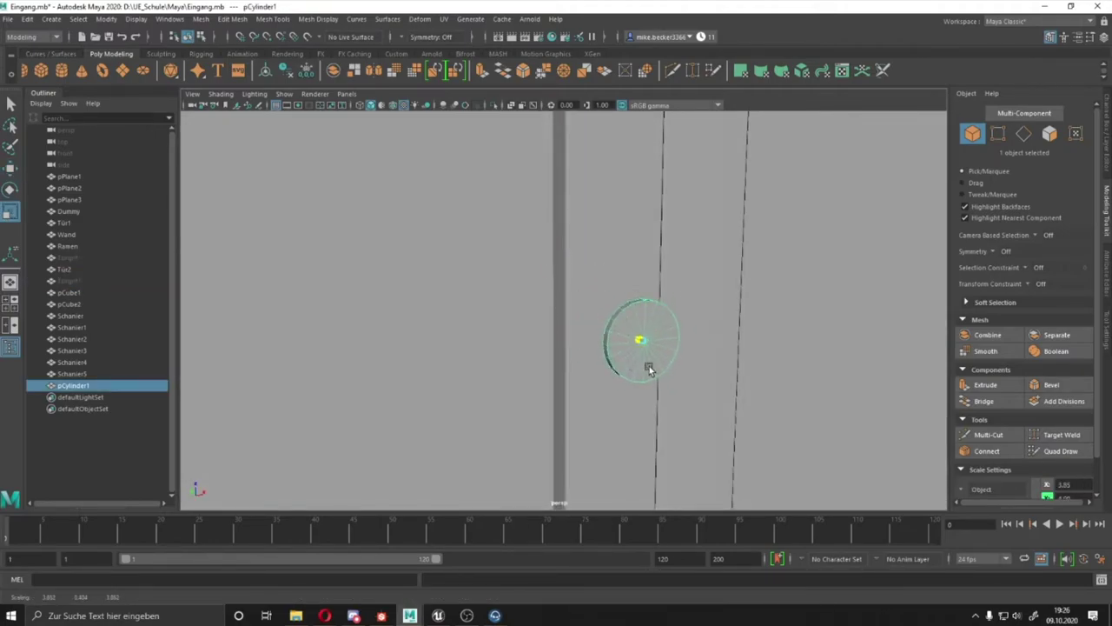
key("ctrl+z")
right_click_drag(745, 287, 718, 379)
key("ctrl+z")
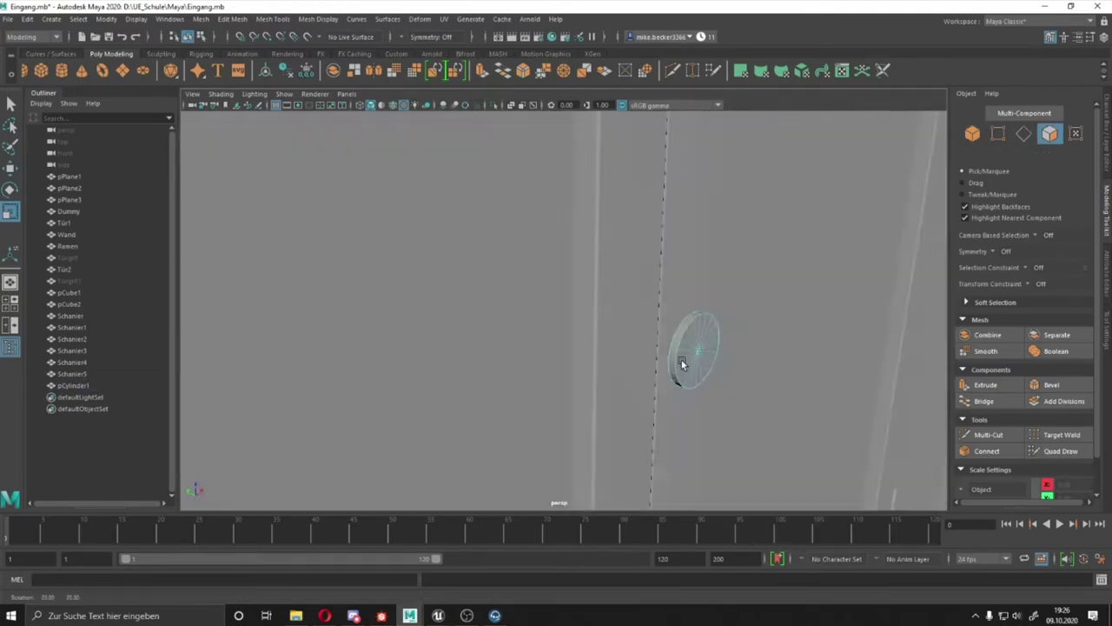
key("ctrl+z")
key("ctrl+z")
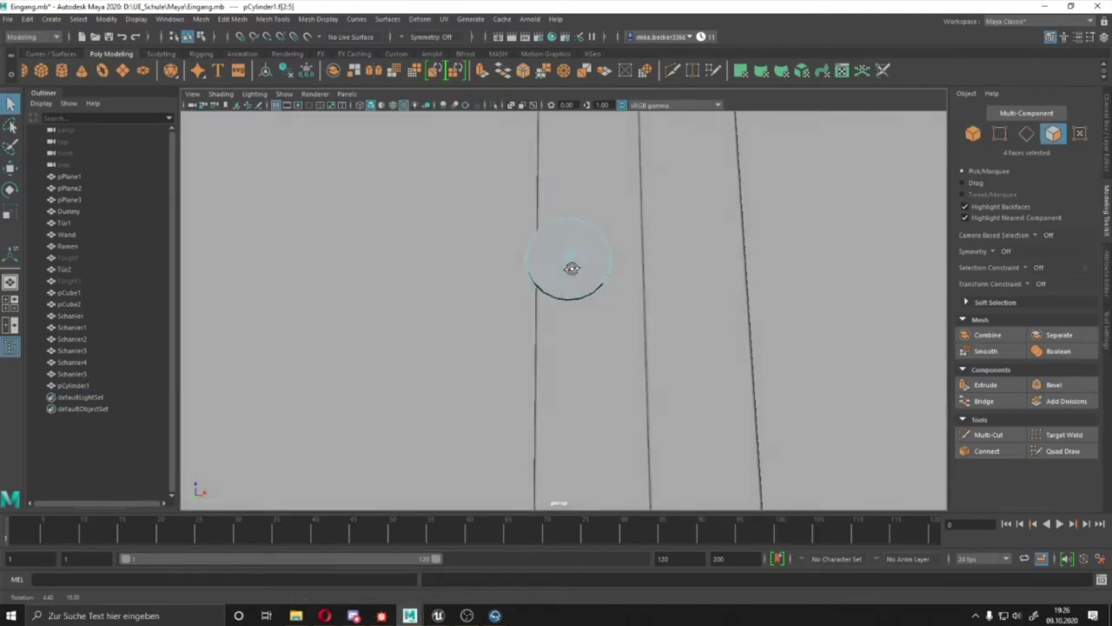
key("ctrl+z")
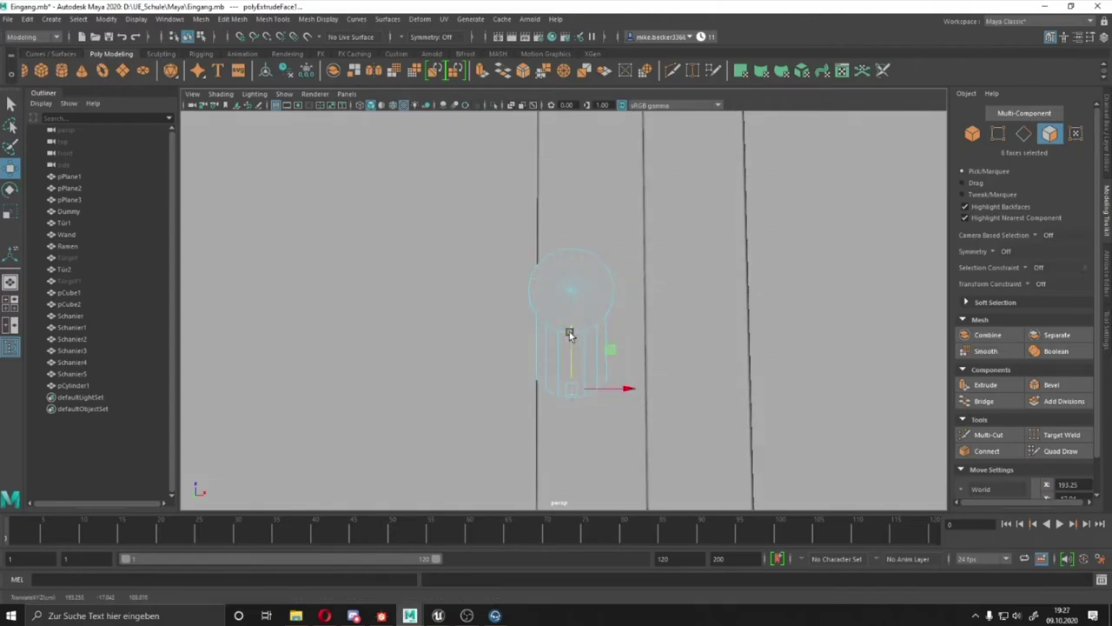
- Weld the bottom vertices and Multi-Cut edges across the extended lower part
right_click_drag(569, 335, 579, 261)
mouse_move(531, 322)
left_mouse_down("alt")
mouse_move(514, 279)
mouse_move(529, 308)
mouse_move(572, 272)
left_mouse_up("alt")
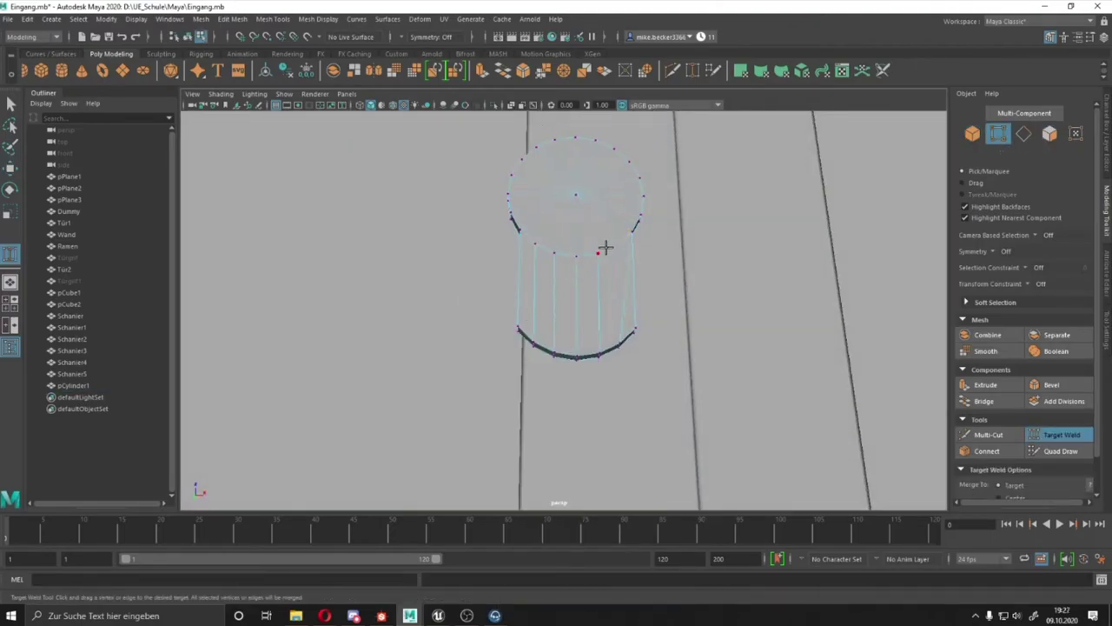
right_click_drag(566, 281, 581, 358)
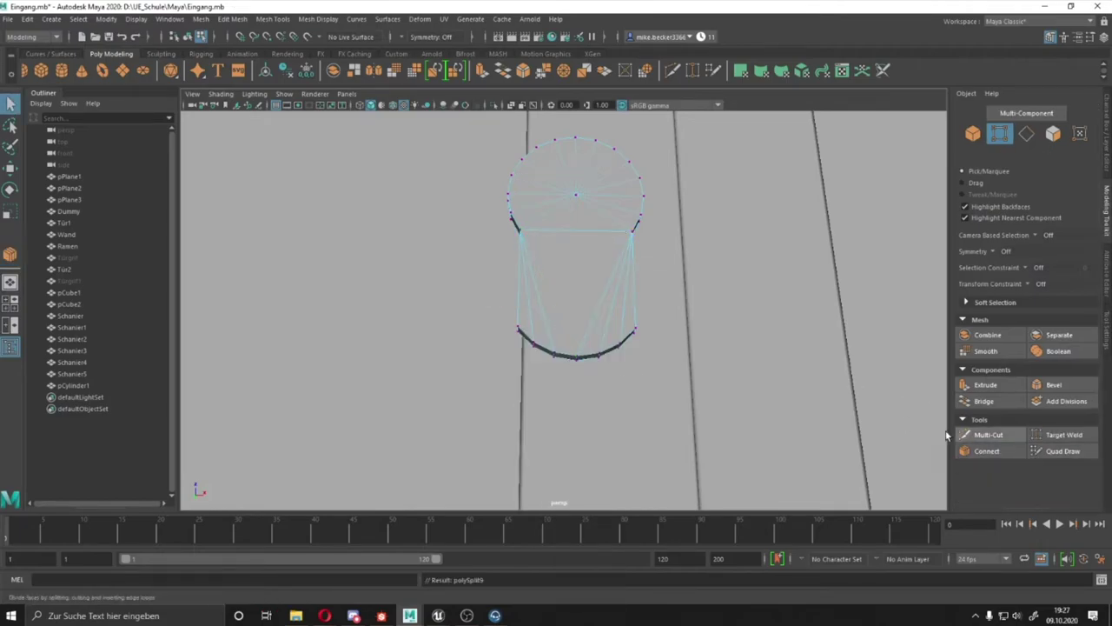
key("w")
left_click_drag(654, 293, 608, 287, "alt")
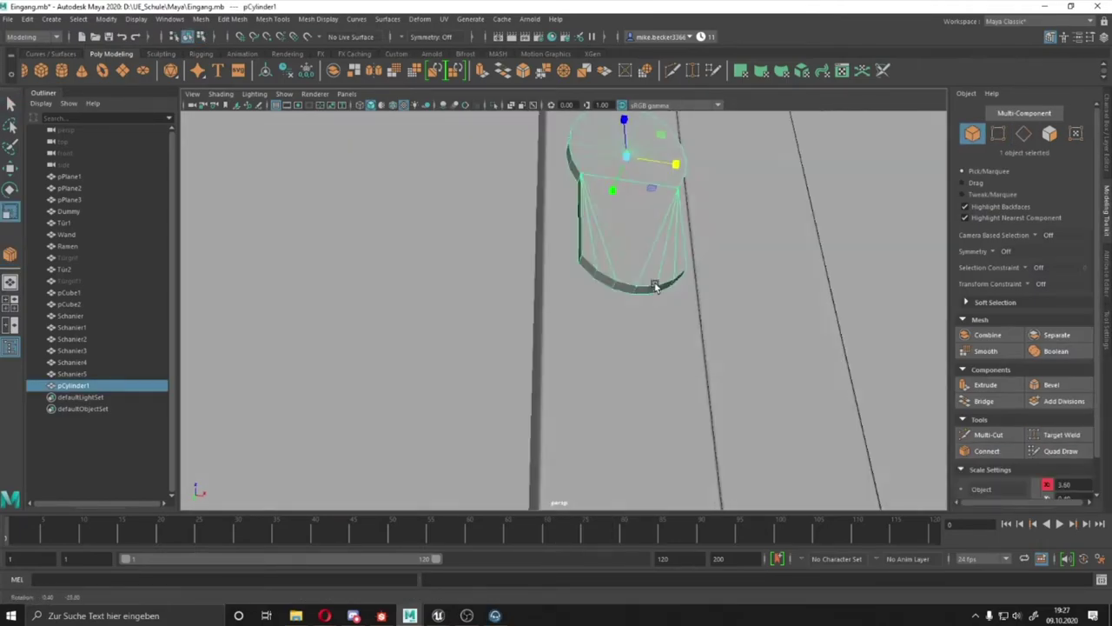
right_click_drag(608, 287, 574, 312, "alt")
mouse_move(573, 312)
left_mouse_down("alt")
mouse_move(602, 324)
mouse_move(620, 283)
left_mouse_up("alt")
- Select the keyhole piece beside the dummy figure
key("r")
scroll(623, 283, "down", 8)
left_click(339, 469)
left_click_drag(339, 469, 521, 347, "alt")
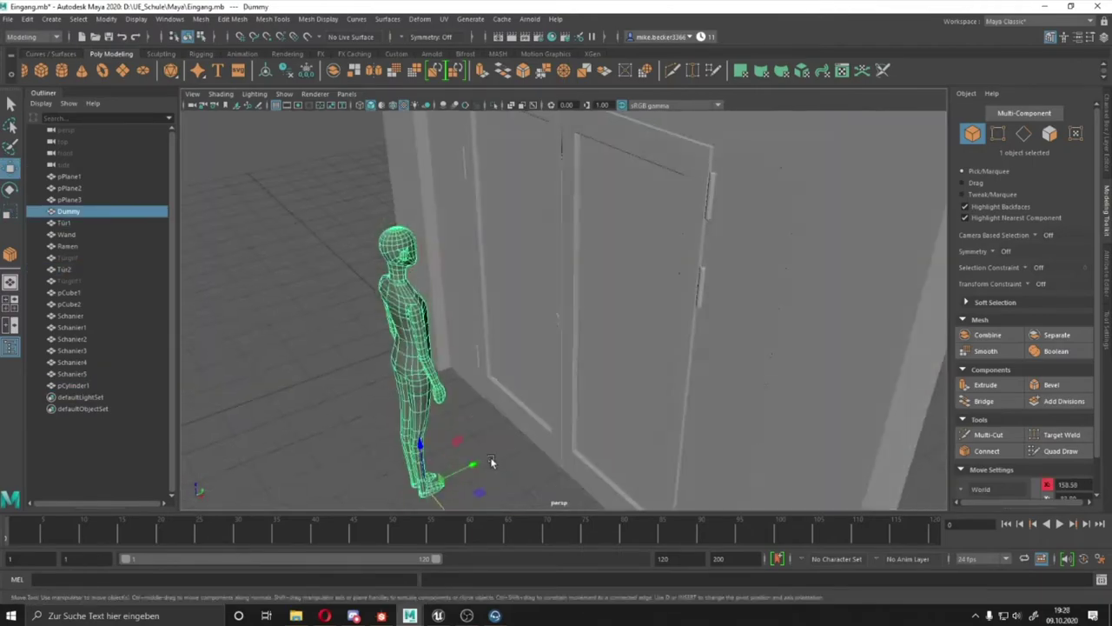
left_click(559, 310)
key("w")
scroll(558, 256, "up", 3)
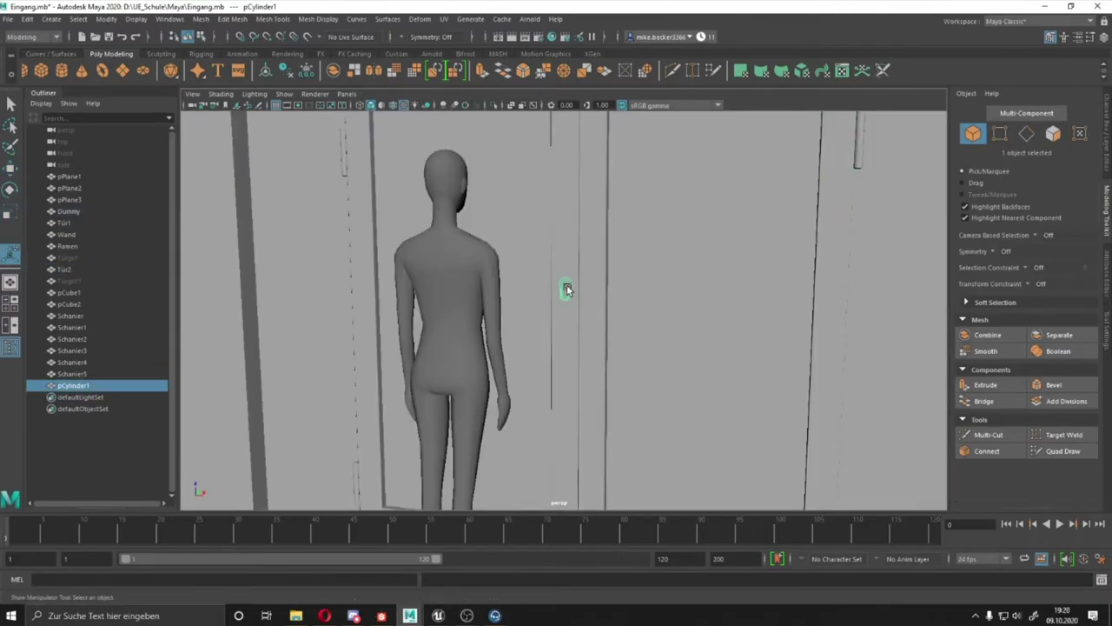
left_click_drag(599, 271, 454, 363, "alt")
- Duplicate the keyhole piece, then undo the copy and the extra cylinder
key("ctrl+d")
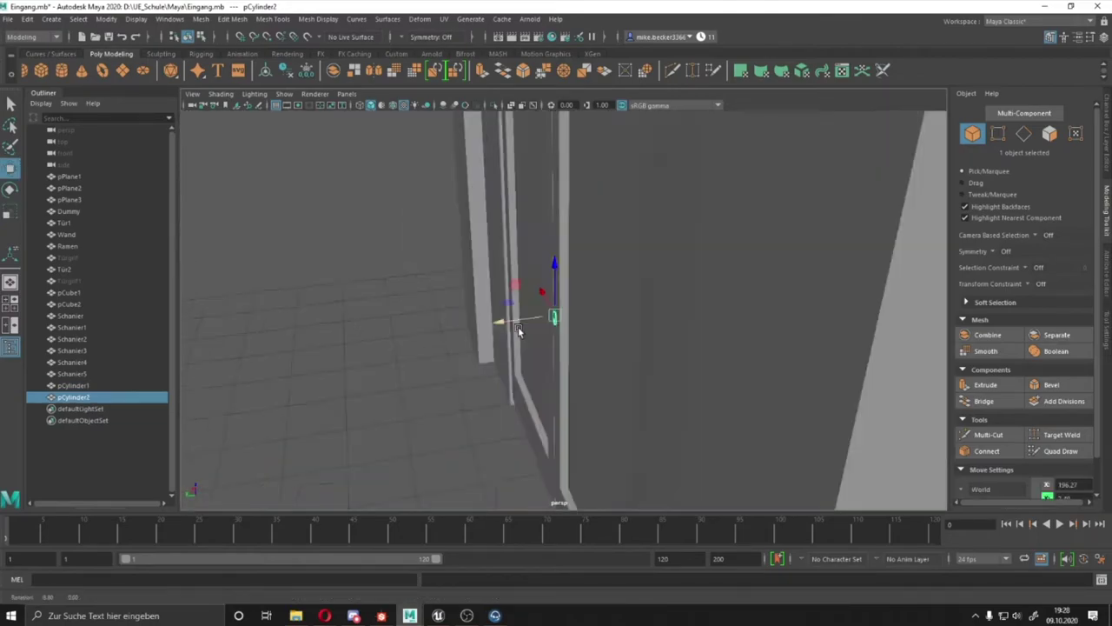
key("w")
key("ctrl+z")
key("ctrl+z")
key("ctrl+z")
key("ctrl+z")
key("ctrl+z")
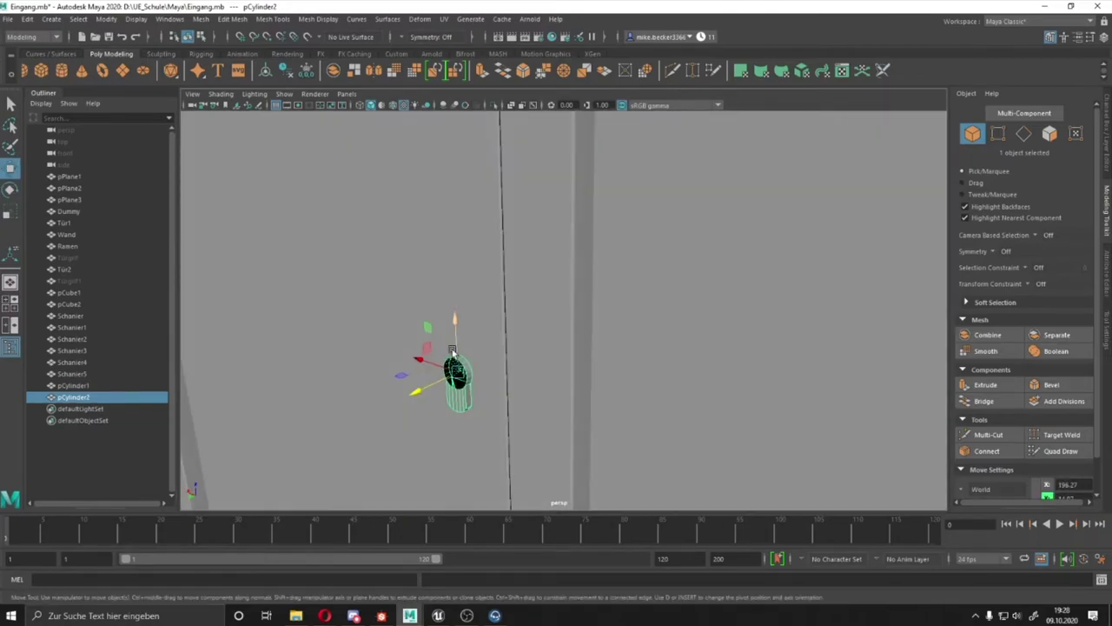
key("ctrl+z")
key("ctrl+z")
key("ctrl+z")
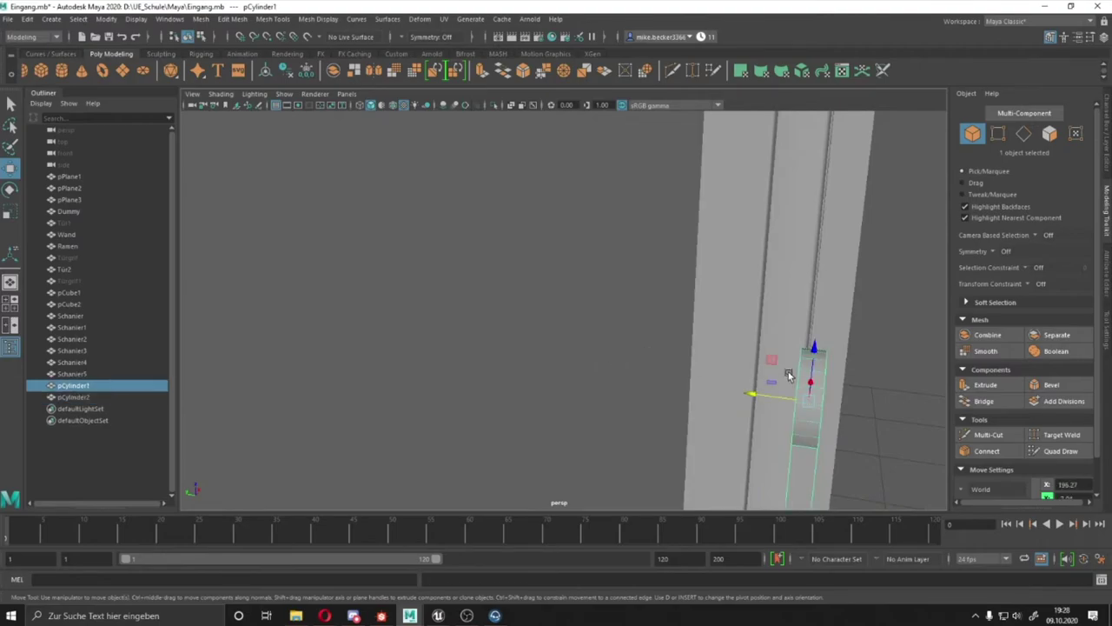
key("ctrl+z")
key("ctrl+z")
key("ctrl+z")
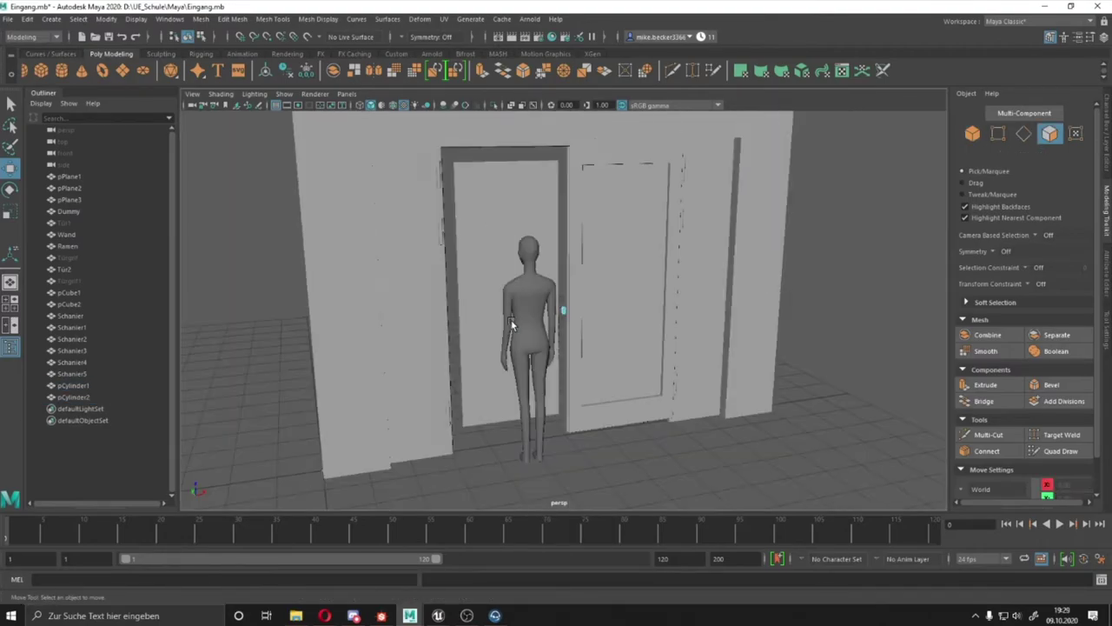
key("ctrl+z")
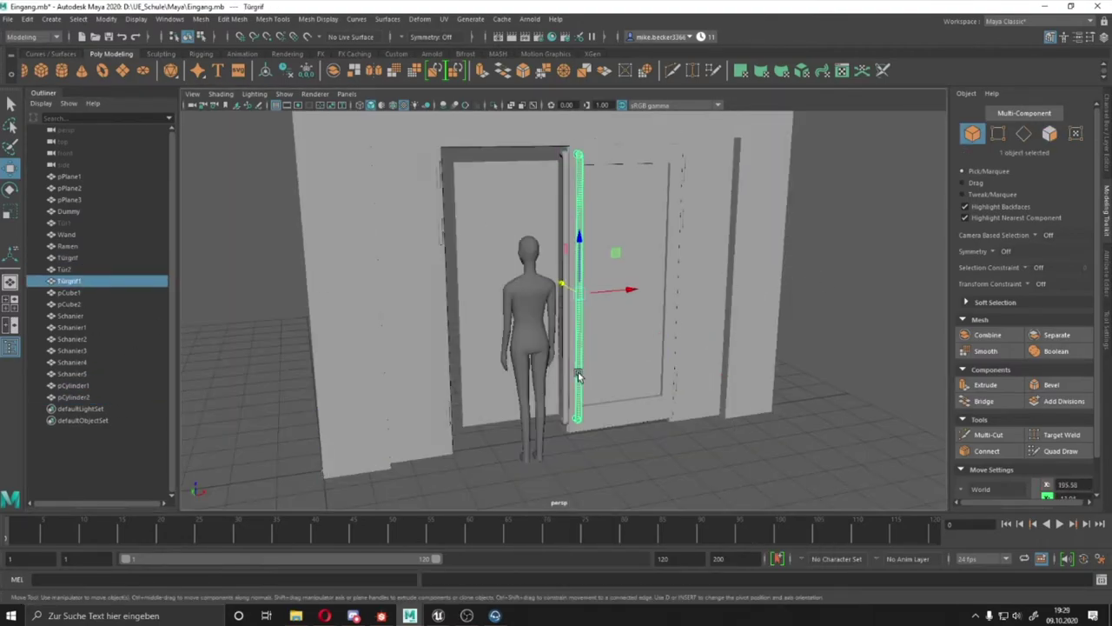
key("ctrl+z")
key("ctrl+z")
key("ctrl+z")
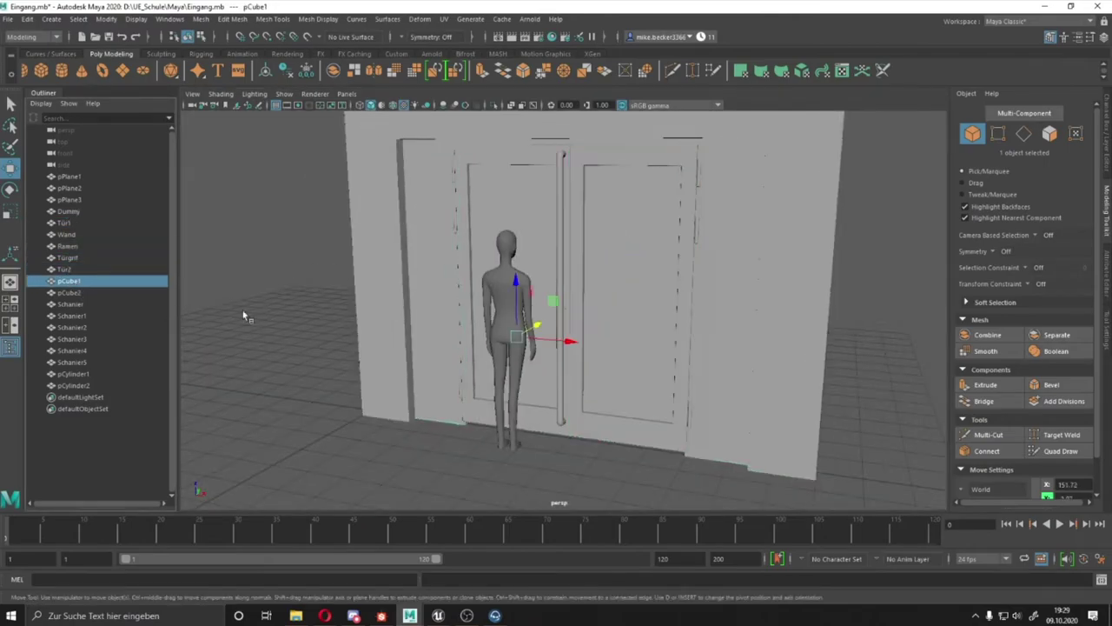
key("ctrl+z")
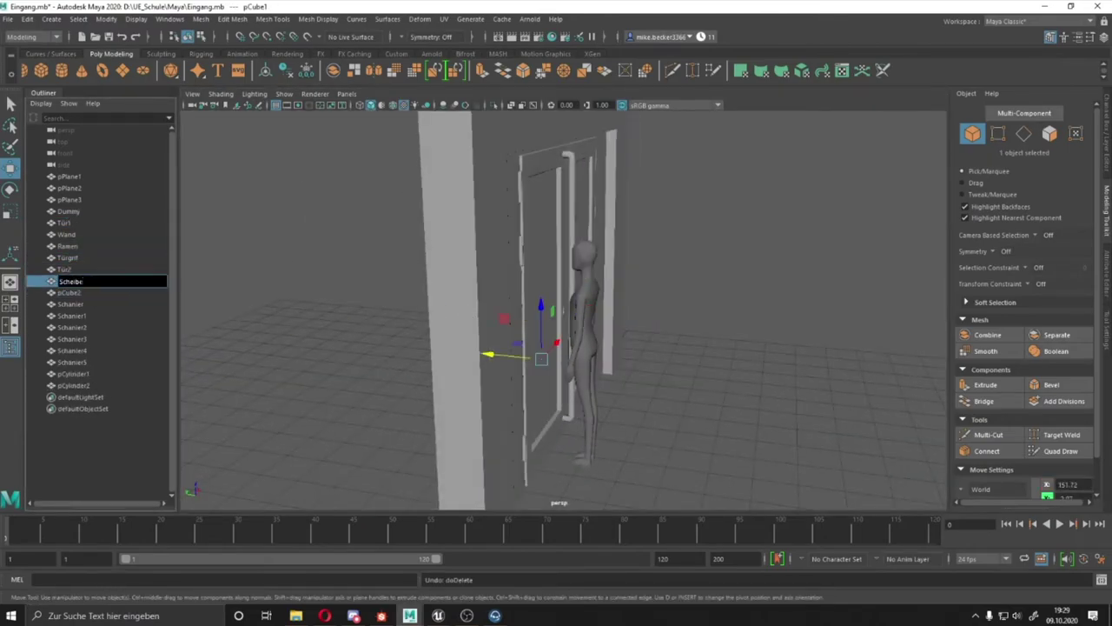
key("ctrl+z")
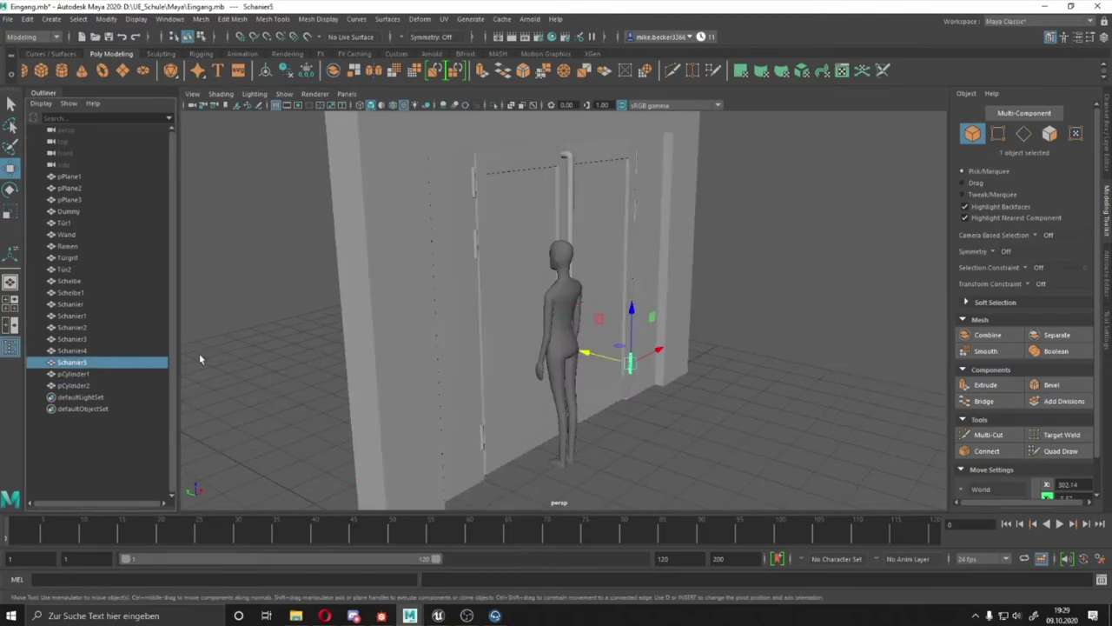
- Return to the angled door view with the dummy standing left of the doors
key("ctrl+z")
key("ctrl+z")
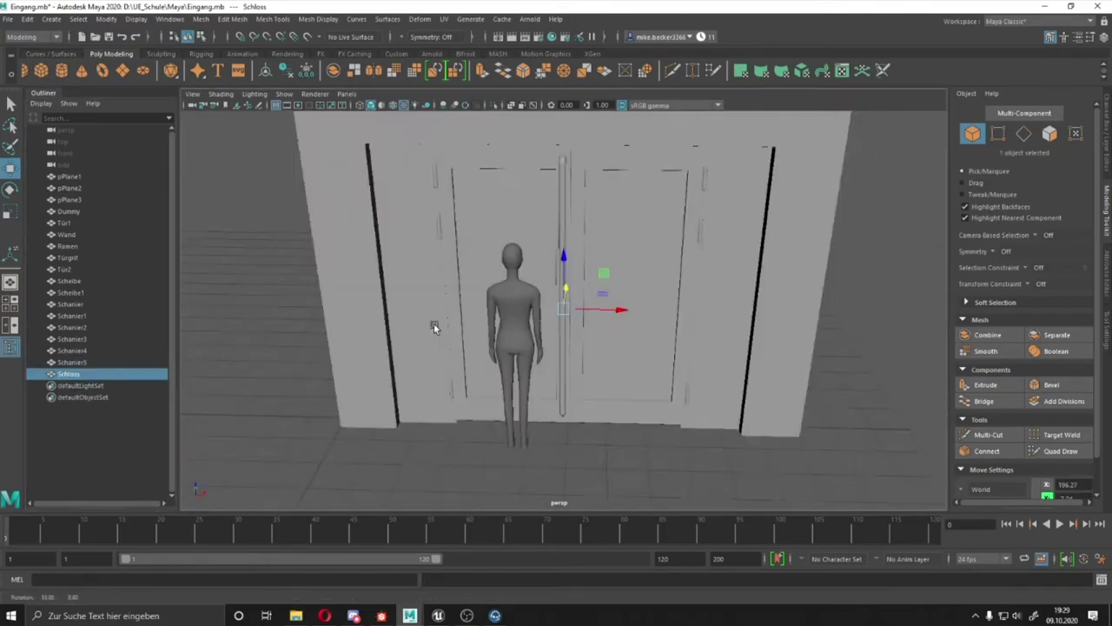
key("ctrl+z")
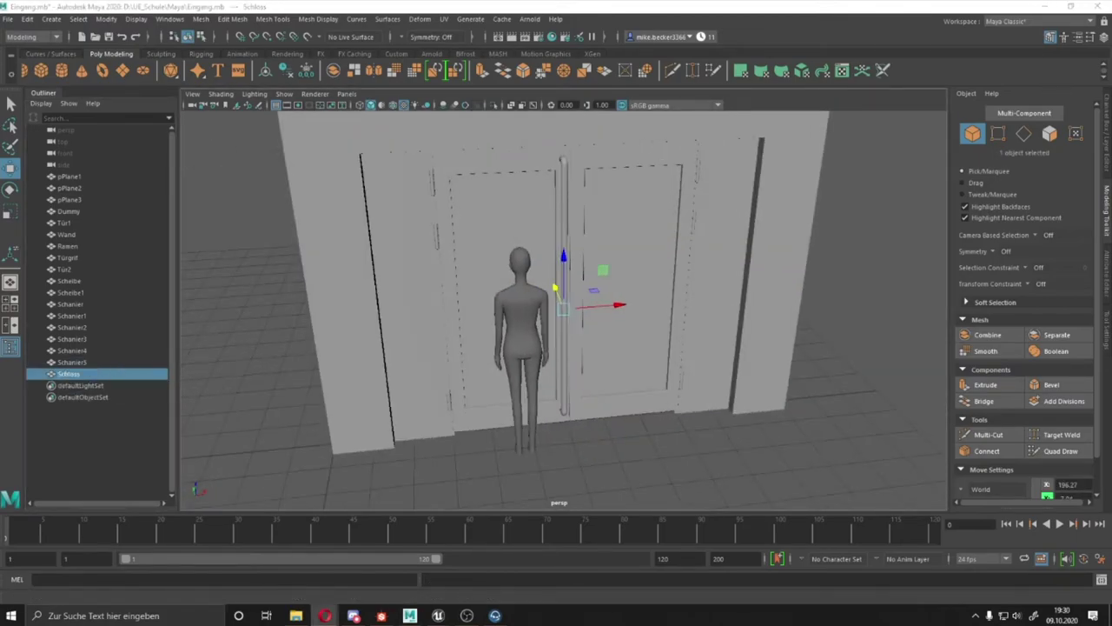
key("ctrl+z")
key("ctrl+z")
key("ctrl+z")
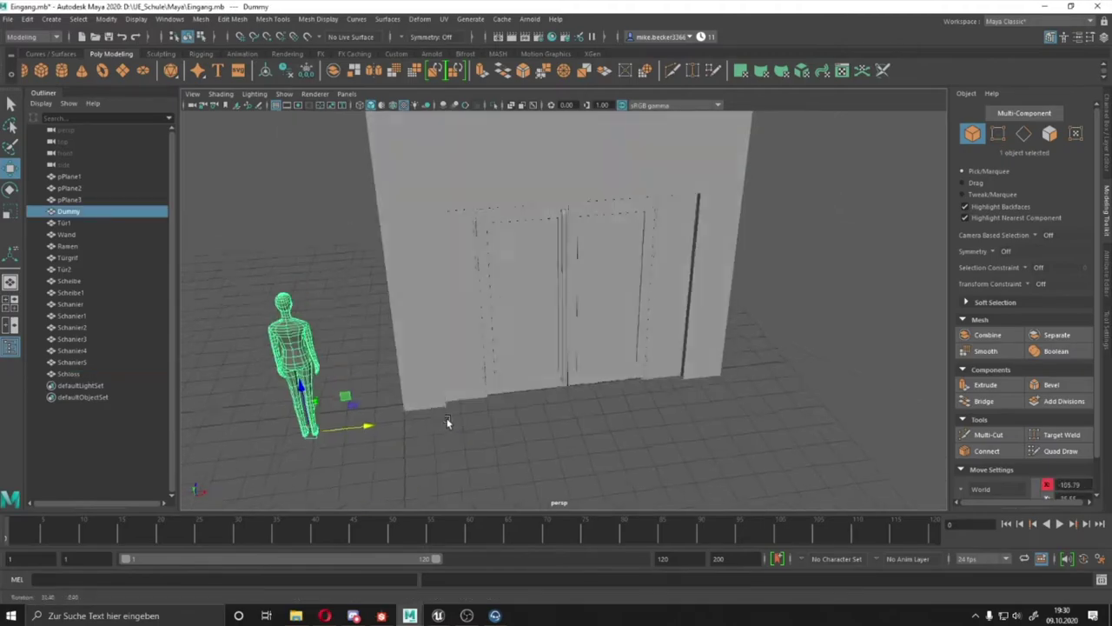
key("ctrl+z")
key("ctrl+z")
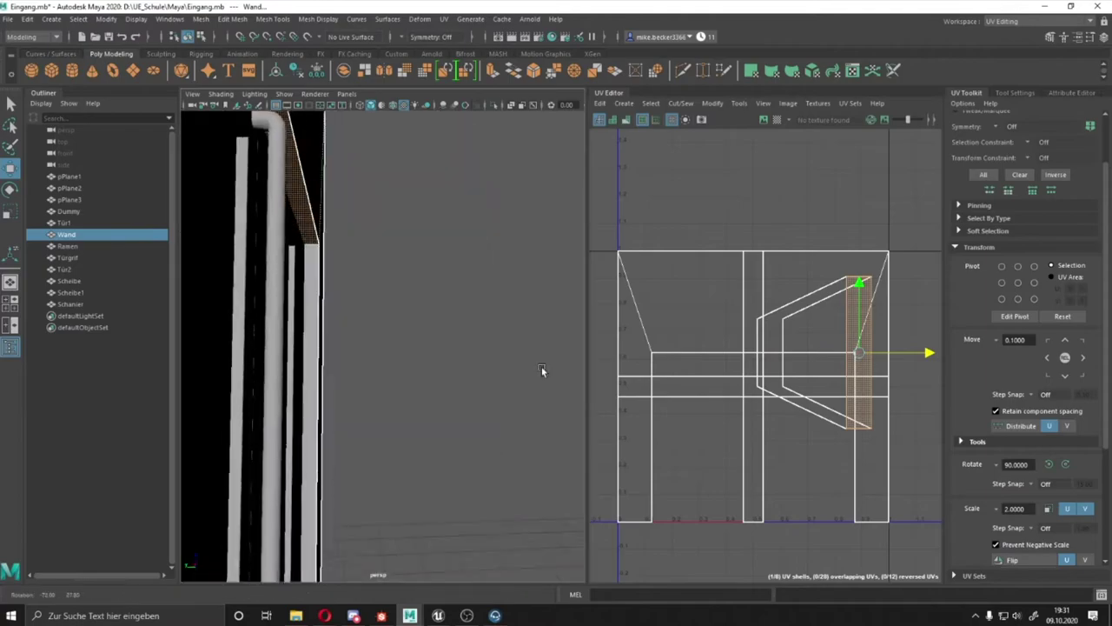
- Select a Wand wall face and project its UVs with Normal-Based in the UV Toolkit
key("q")
left_click(418, 485)
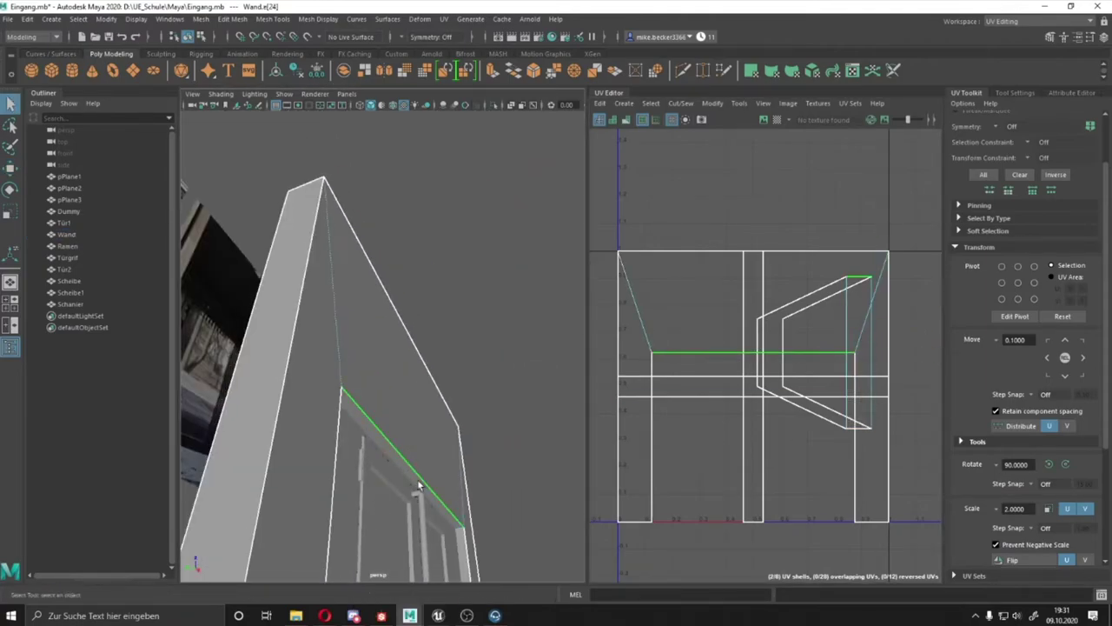
right_click_drag(743, 381, 758, 432)
mouse_move(489, 453)
left_mouse_down("alt")
mouse_move(298, 405)
mouse_move(509, 405)
left_mouse_up("alt")
scroll(1025, 348, "down", 4)
left_click(1046, 478)
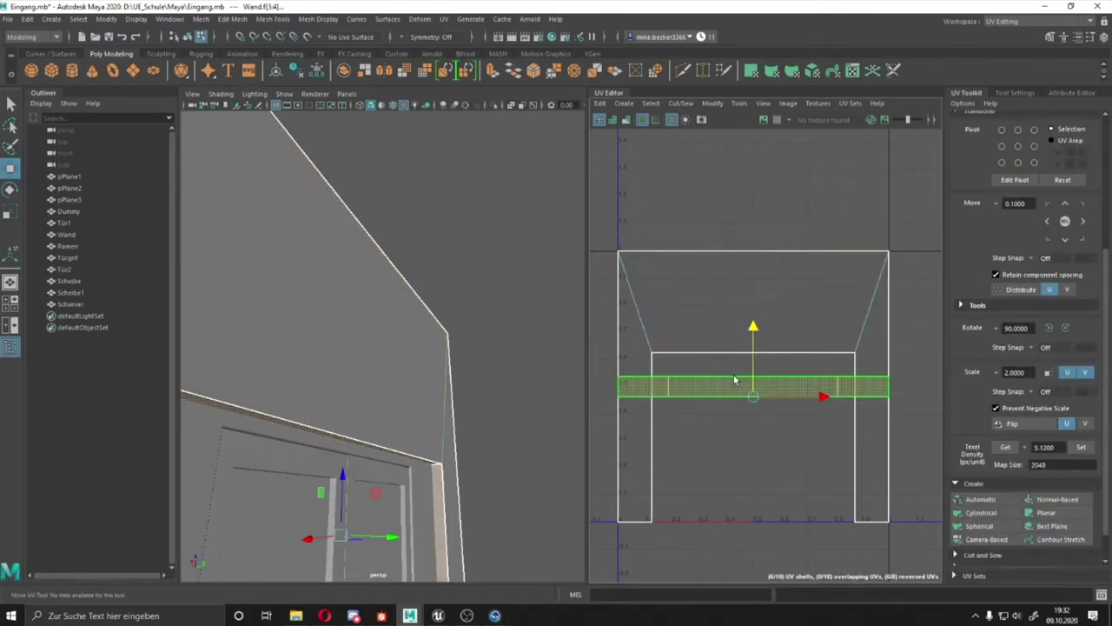
right_click_drag(472, 322, 512, 299)
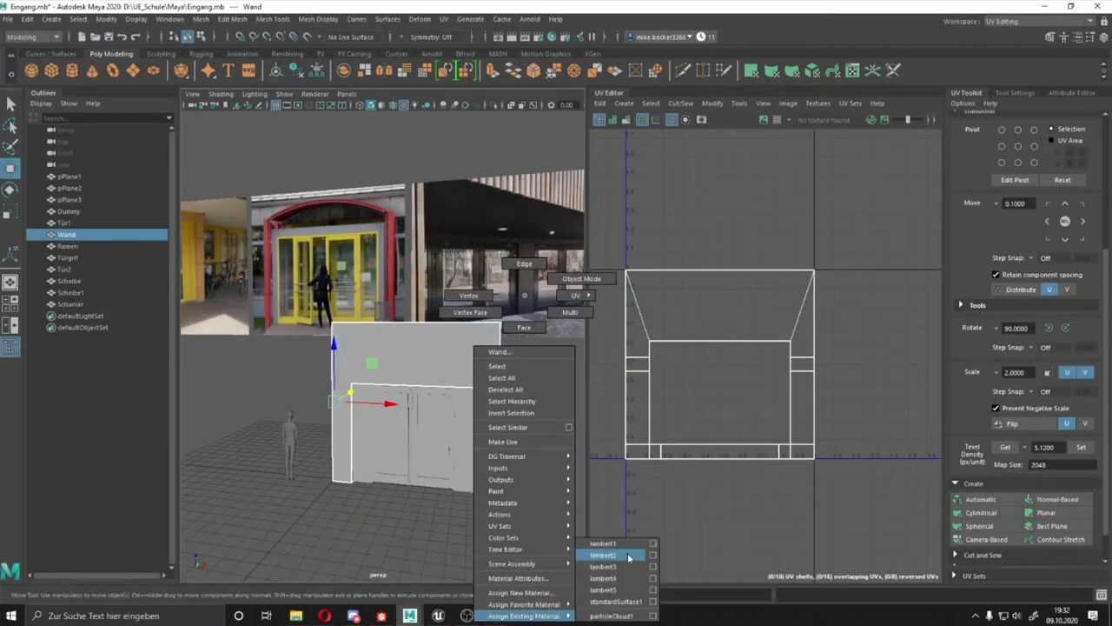
- Assign the existing material to the wall and rename it Wand1
left_click(629, 557)
double_click(973, 154)
type("Wand1")
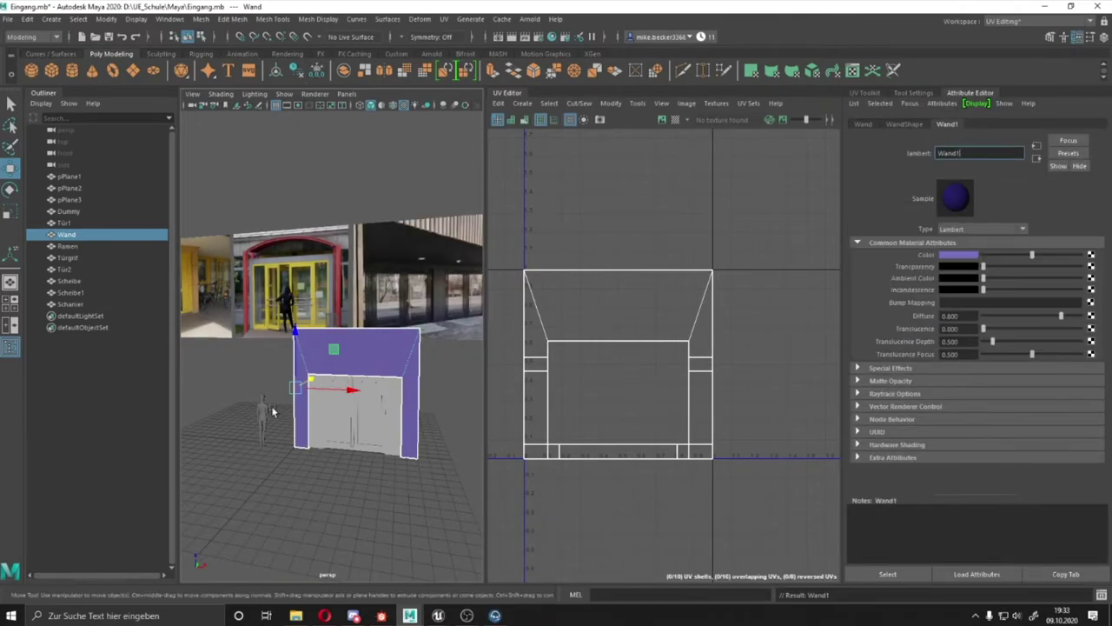
scroll(296, 404, "up", 5)
- Select the door frame Ramen in face mode and pick a post face
left_click(286, 353)
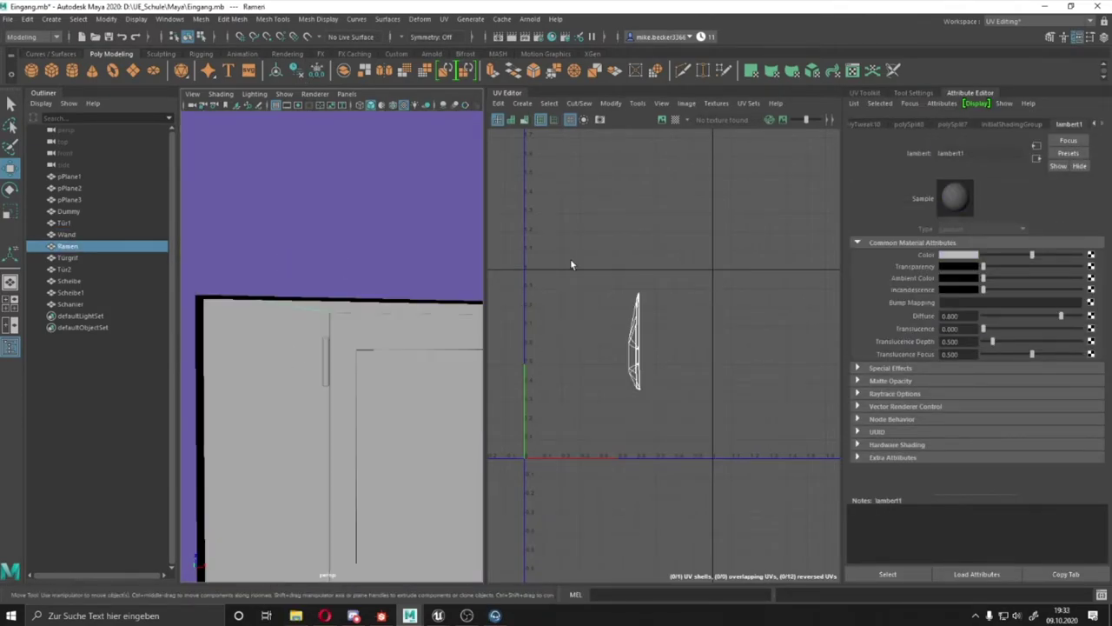
left_click(866, 92)
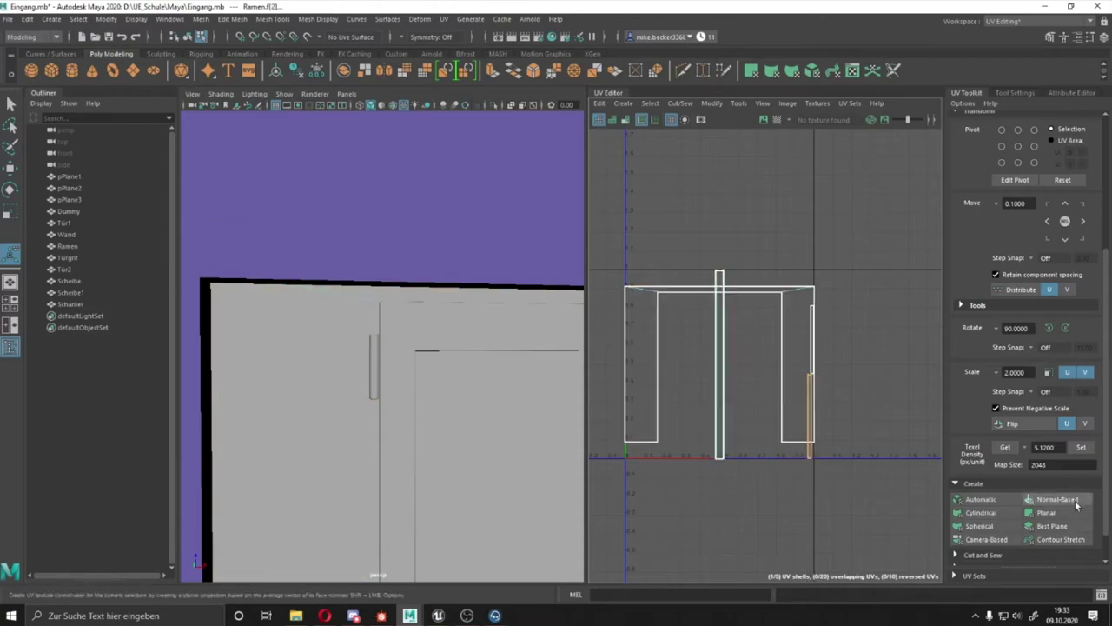
scroll(737, 267, "up", 3)
scroll(410, 370, "down", 5)
left_click(89, 301)
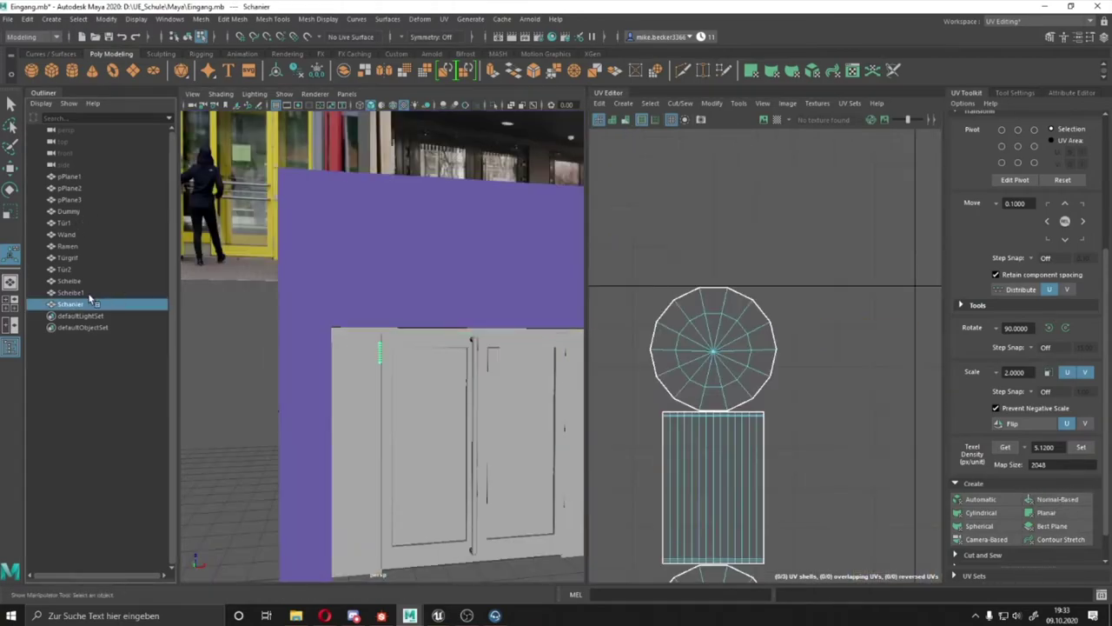
left_click(69, 211)
key("f")
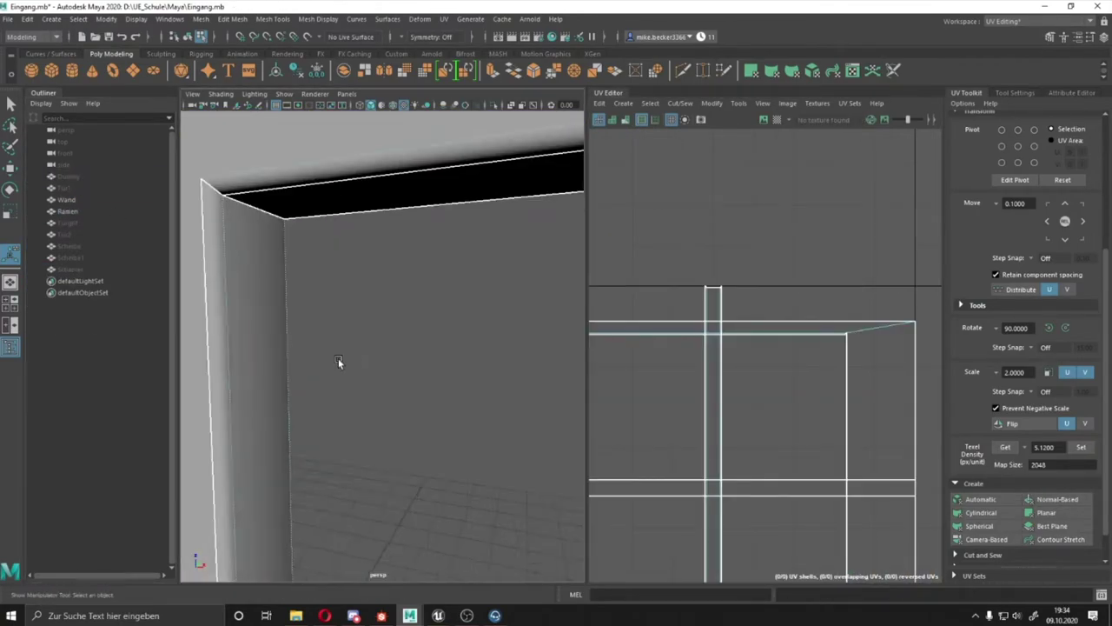
key("ctrl+F11")
scroll(270, 334, "down", 3)
left_click_drag(270, 334, 431, 365, "alt")
left_click(469, 417)
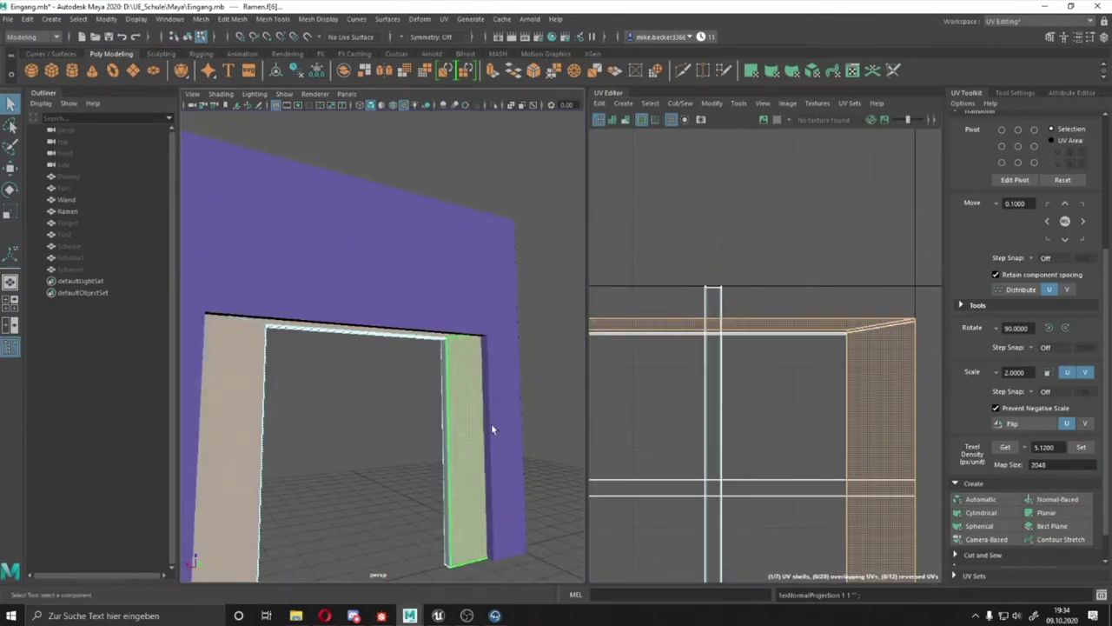
key("f")
- Select more post faces and project their UVs flat in the UV Toolkit
mouse_move(396, 423)
left_mouse_down("alt")
mouse_move(522, 365)
mouse_move(340, 418)
left_mouse_up("alt")
left_click(649, 353)
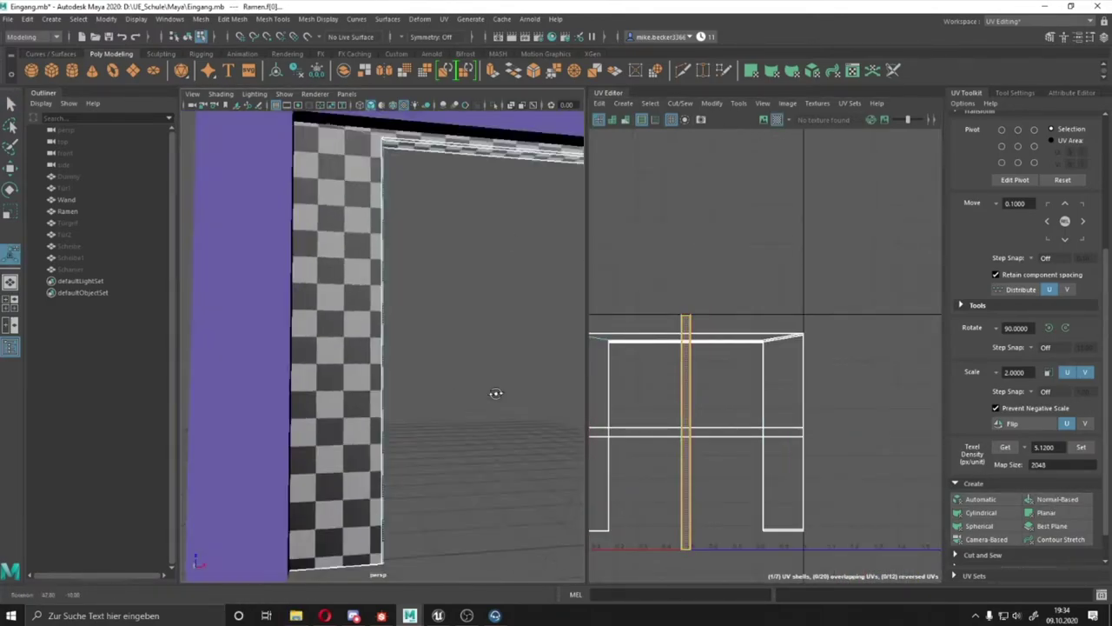
scroll(340, 417, "up", 5)
left_click(354, 432)
type("512")
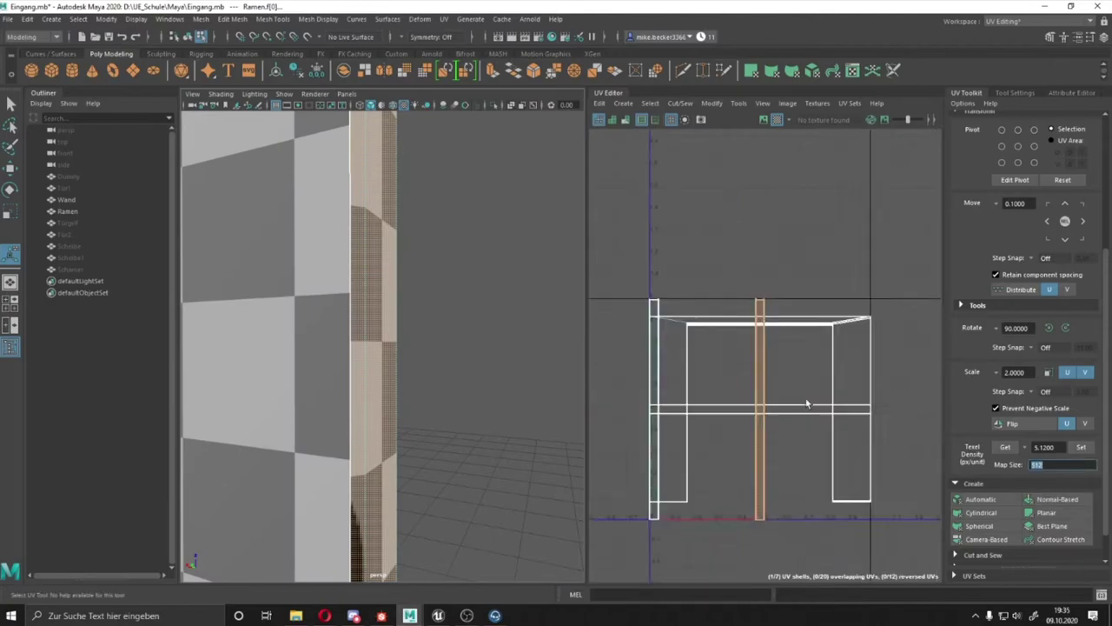
key("r")
mouse_move(521, 385)
left_mouse_down("alt")
mouse_move(466, 367)
mouse_move(408, 226)
left_mouse_up("alt")
left_click(403, 208)
left_click(1051, 502)
scroll(973, 502, "down", 3)
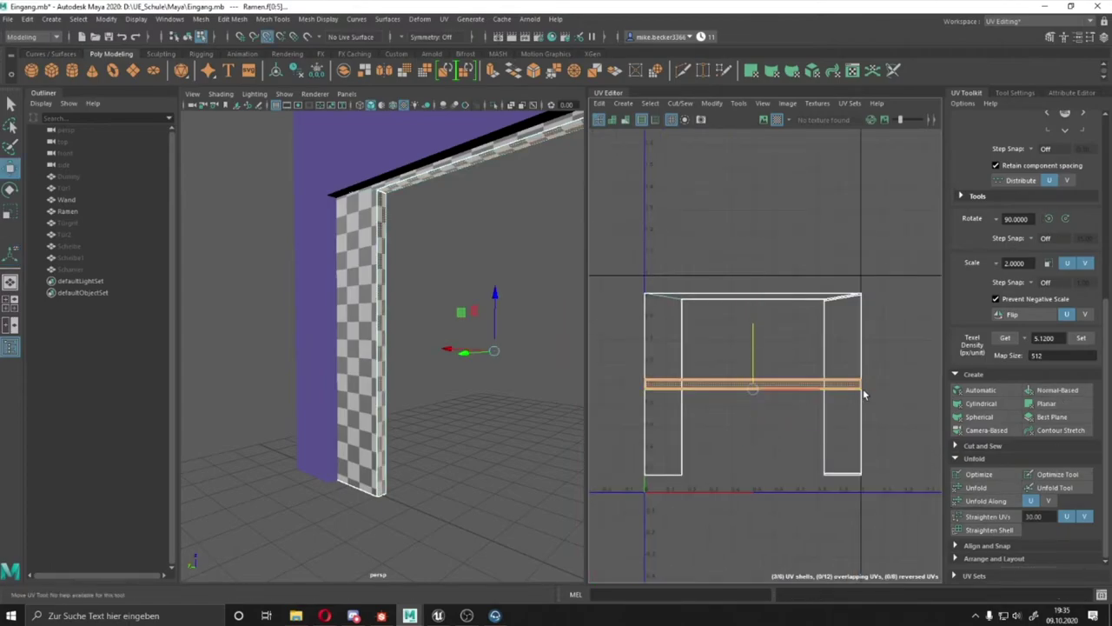
left_click_drag(487, 391, 366, 361, "alt")
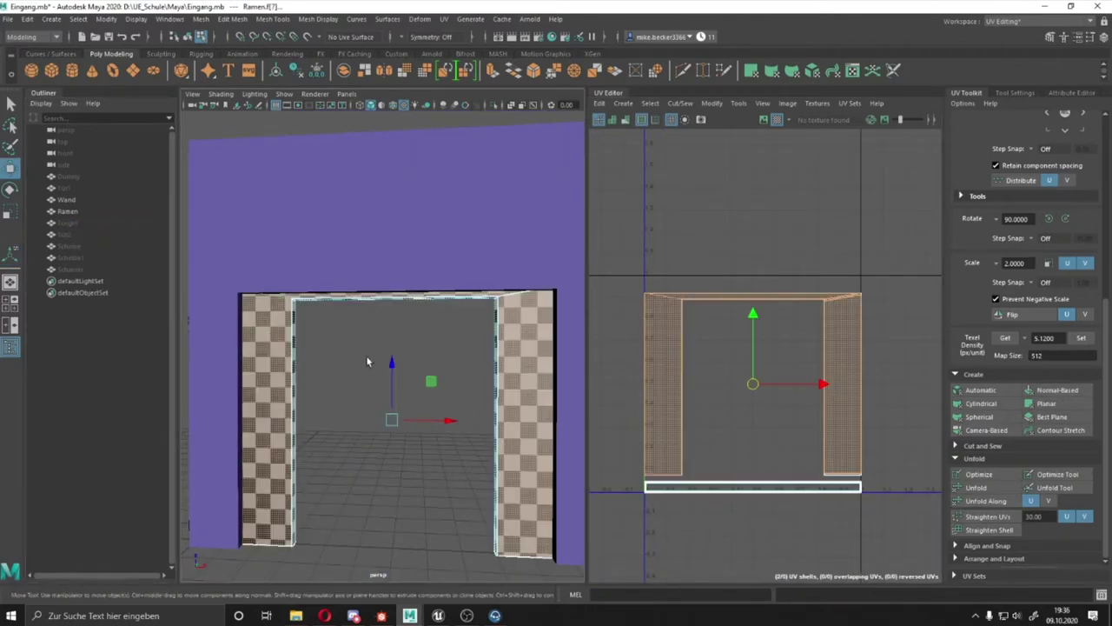
- Give the frame Ramen a new Lambert material and unhide the Scheibe glass panes
left_click(499, 531)
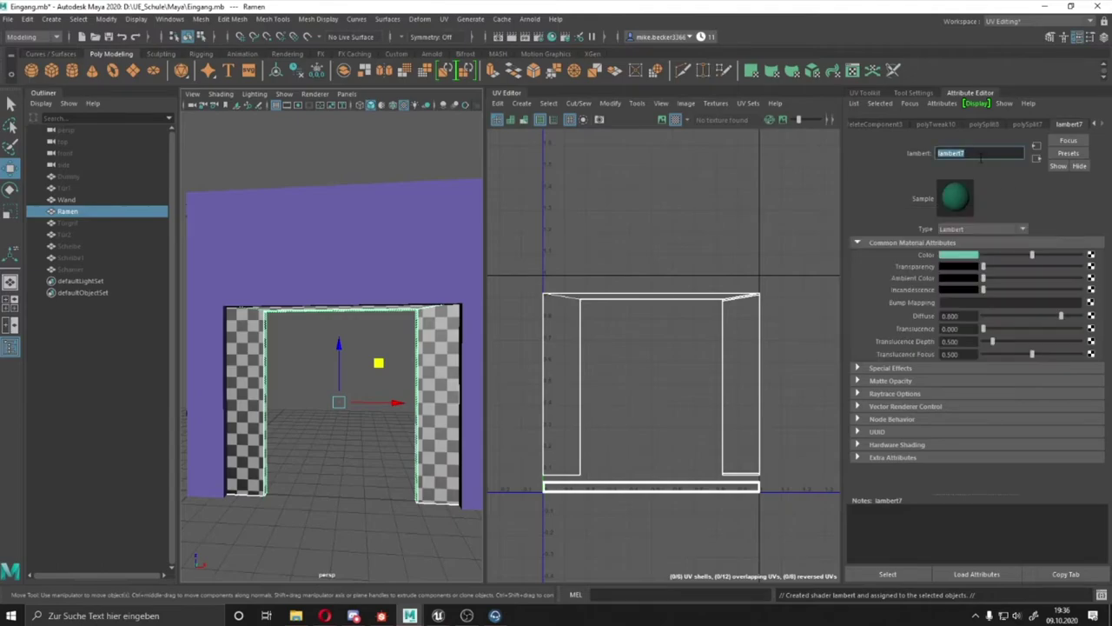
left_click(80, 247)
key("shift+h")
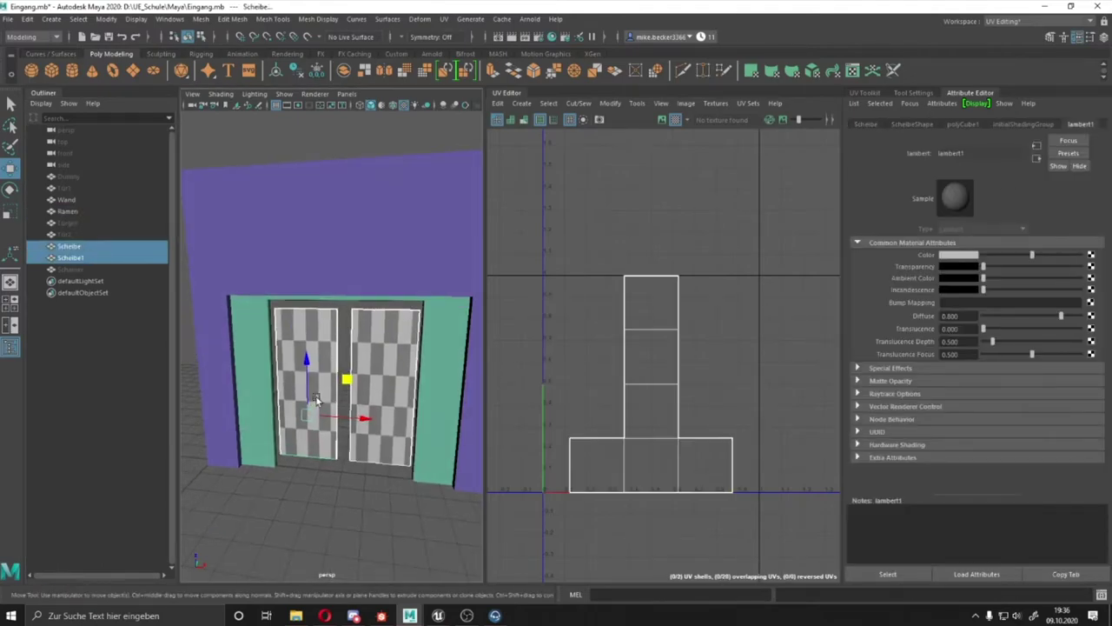
- Apply texel density to the glass panes' UVs
left_click(651, 356)
left_click(651, 410)
left_click(864, 92)
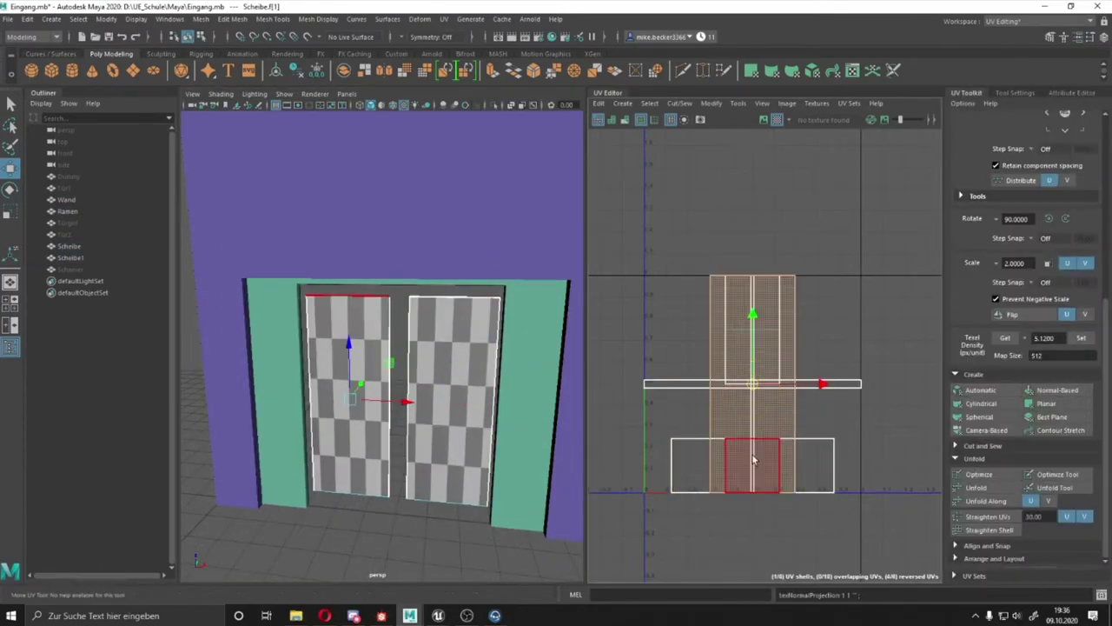
left_click(1080, 339)
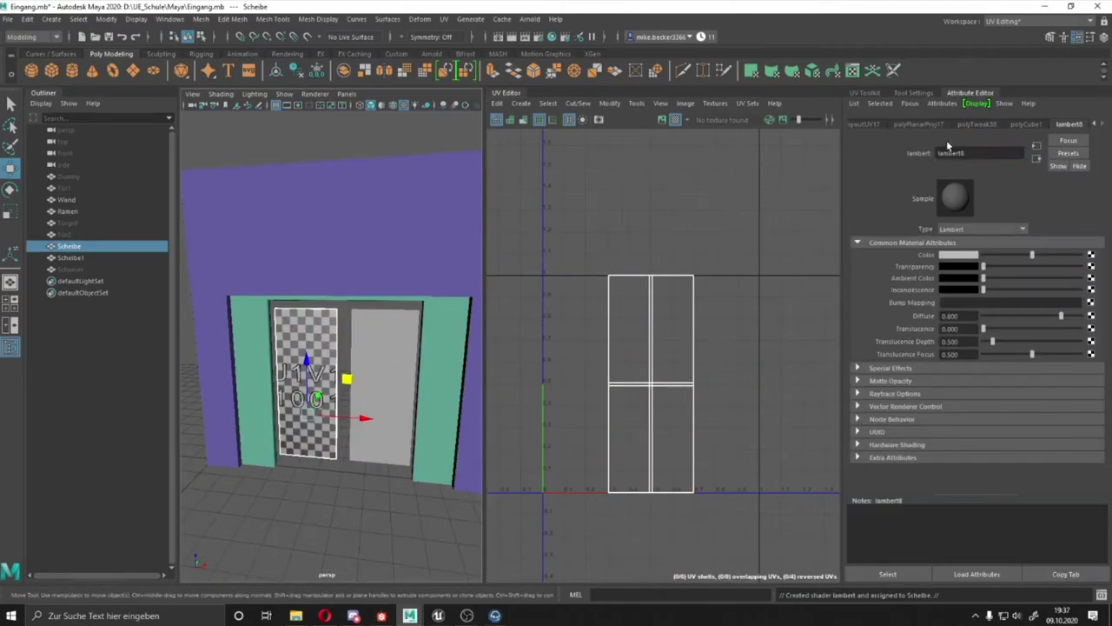
left_click(368, 482)
- Assign the Glas material to the right pane Scheibe1
left_click(383, 391)
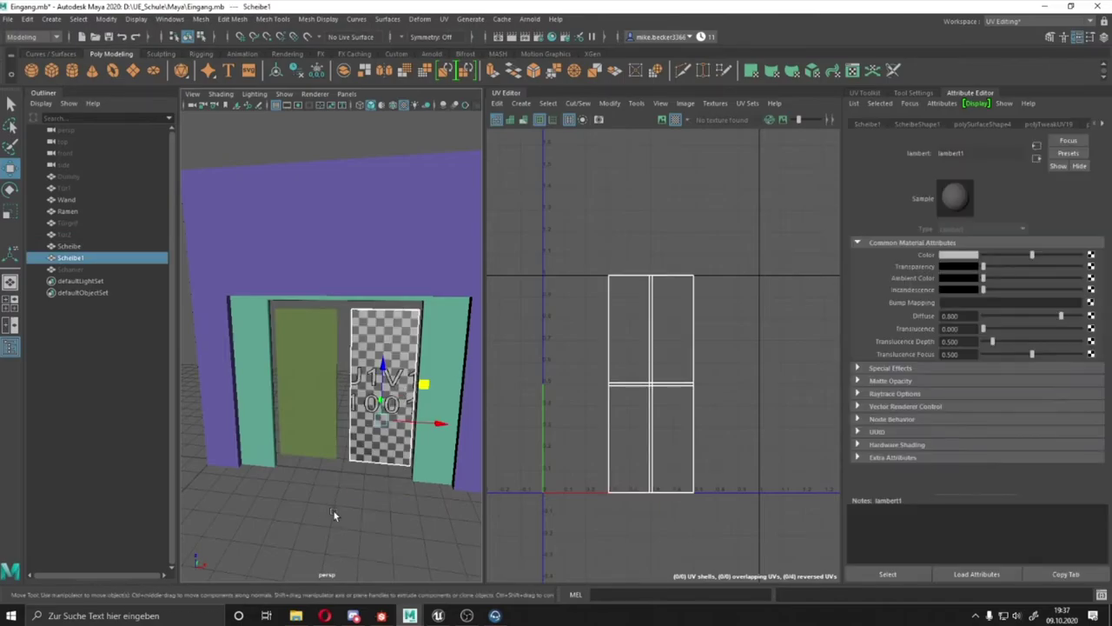
left_click(421, 511)
left_click(77, 224)
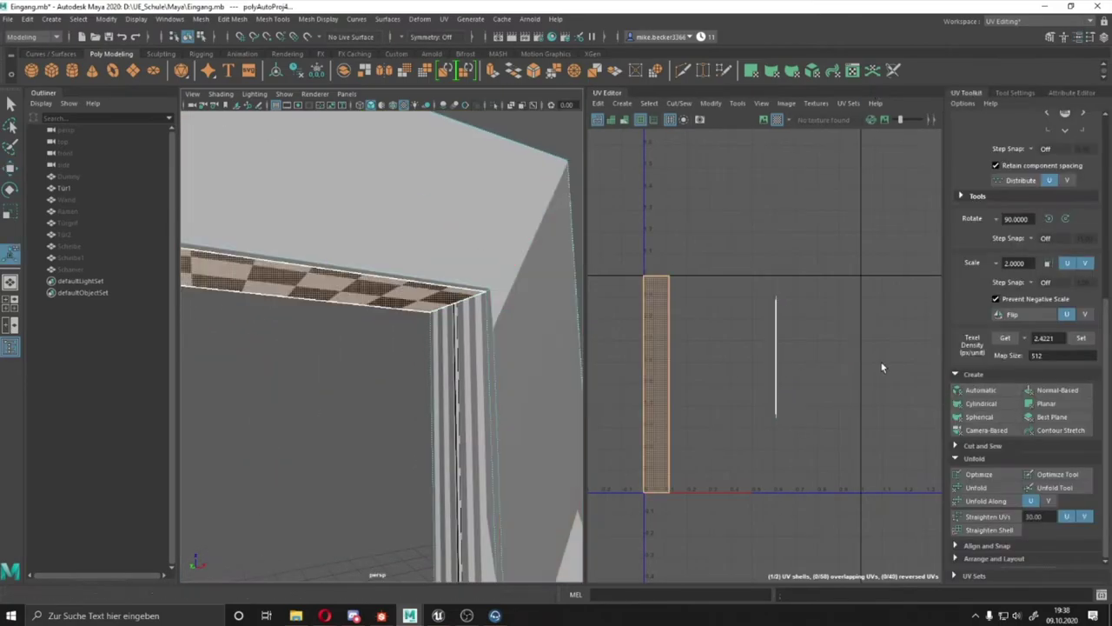
- Project and unfold Tür1 and Tür2 face UVs, dismissing a non-manifold geometry warning
left_click(446, 265)
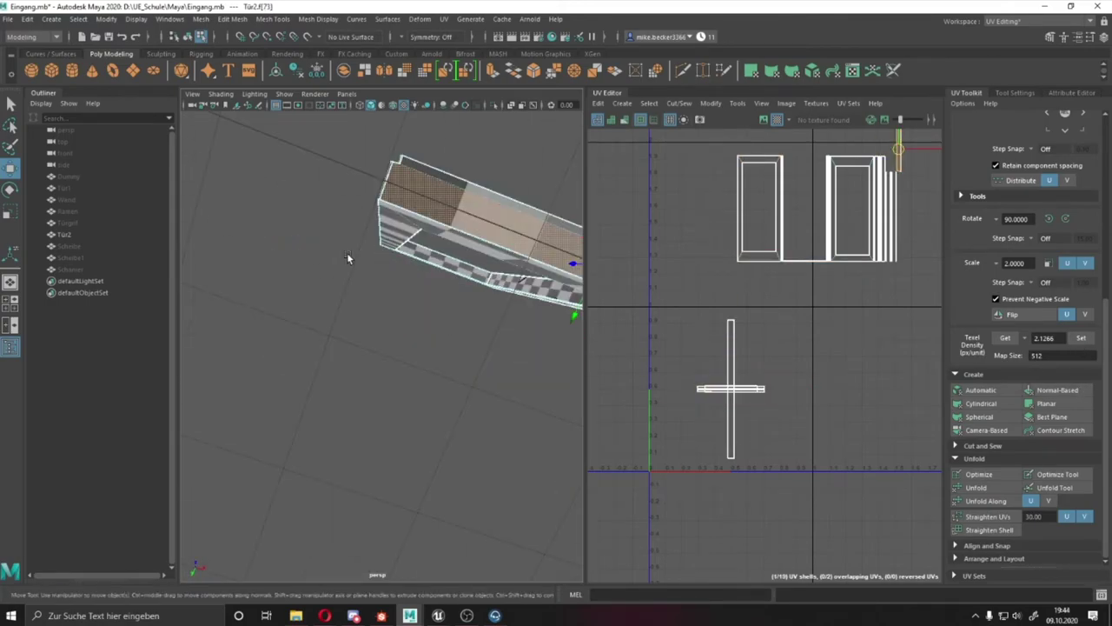
left_click_drag(347, 258, 522, 200, "alt")
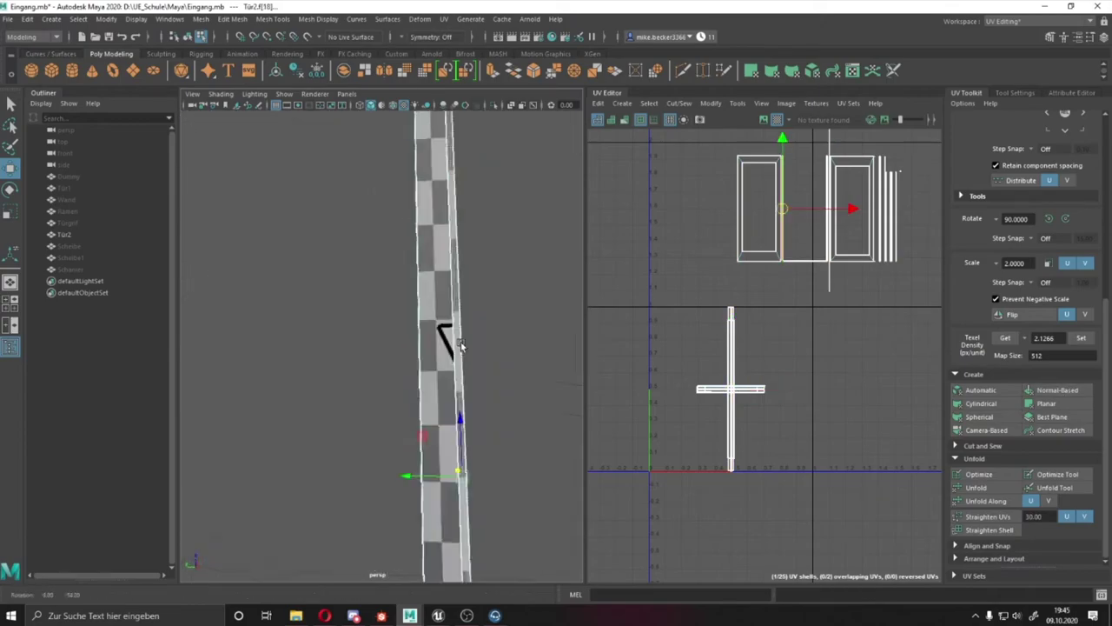
left_click(339, 426)
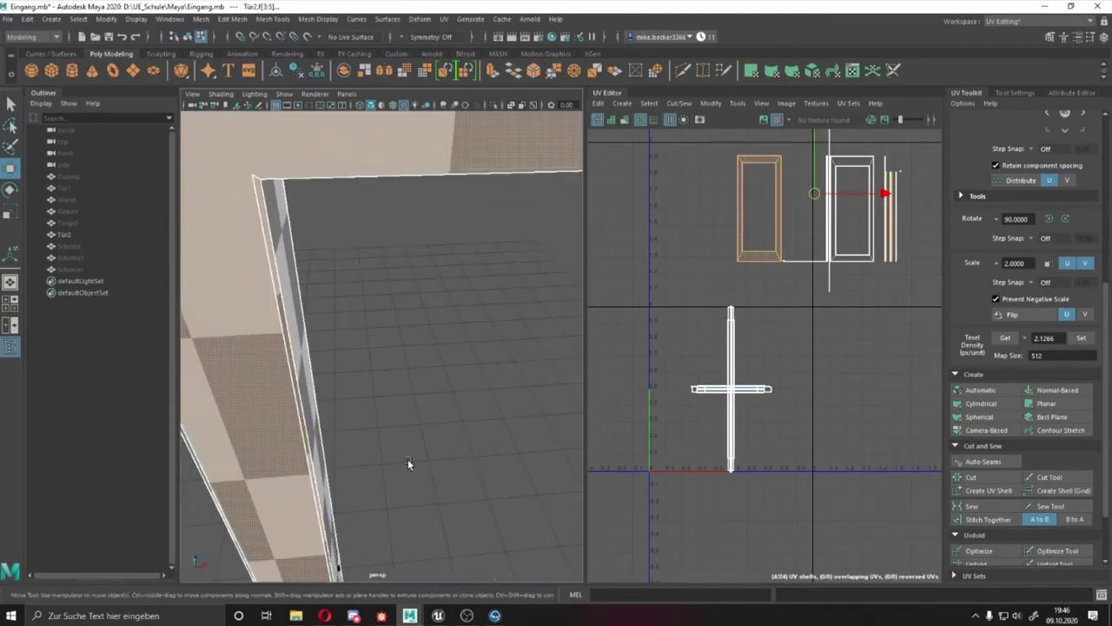
left_click(535, 338)
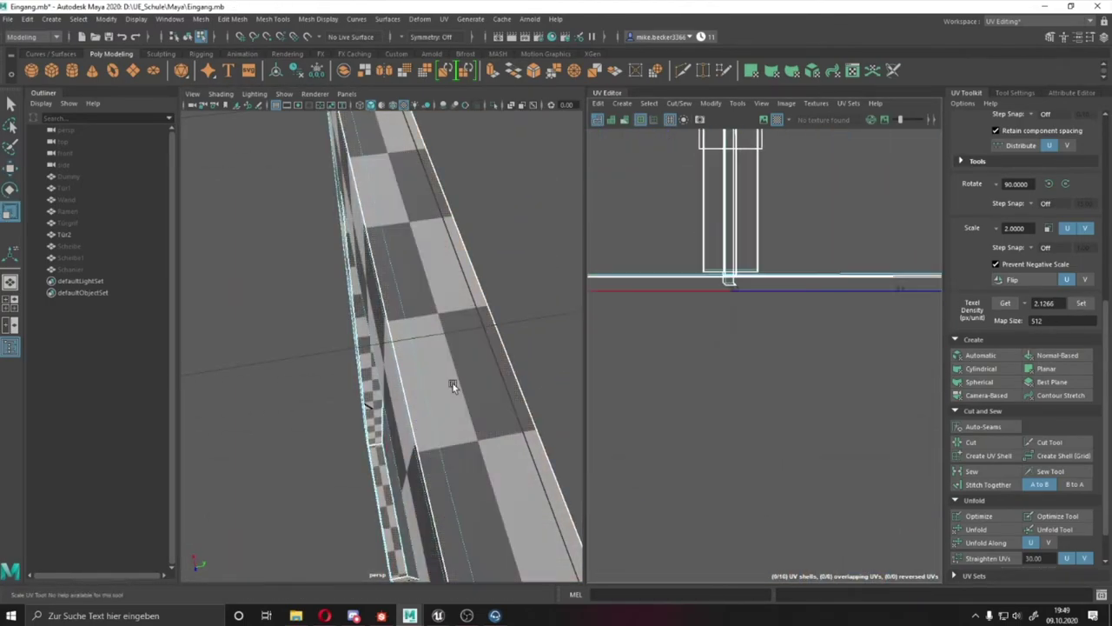
right_click_drag(433, 295, 517, 339)
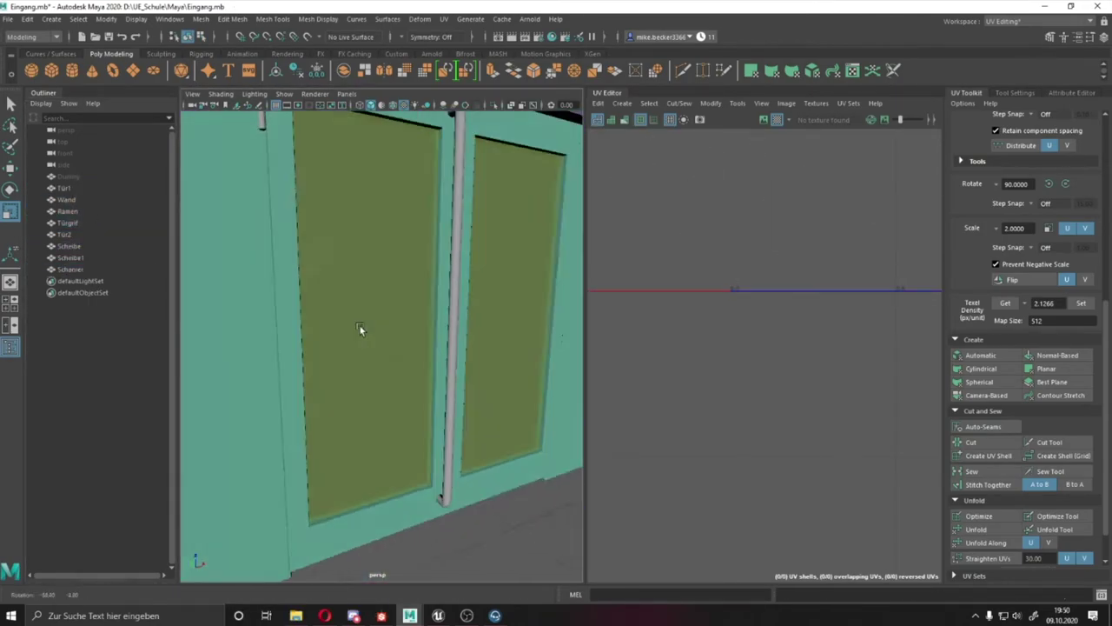
- Project Schanier's UVs cylindrically and its cap planar, then set the texel density
left_click_drag(421, 352, 525, 330, "alt")
left_click(70, 269)
key("f")
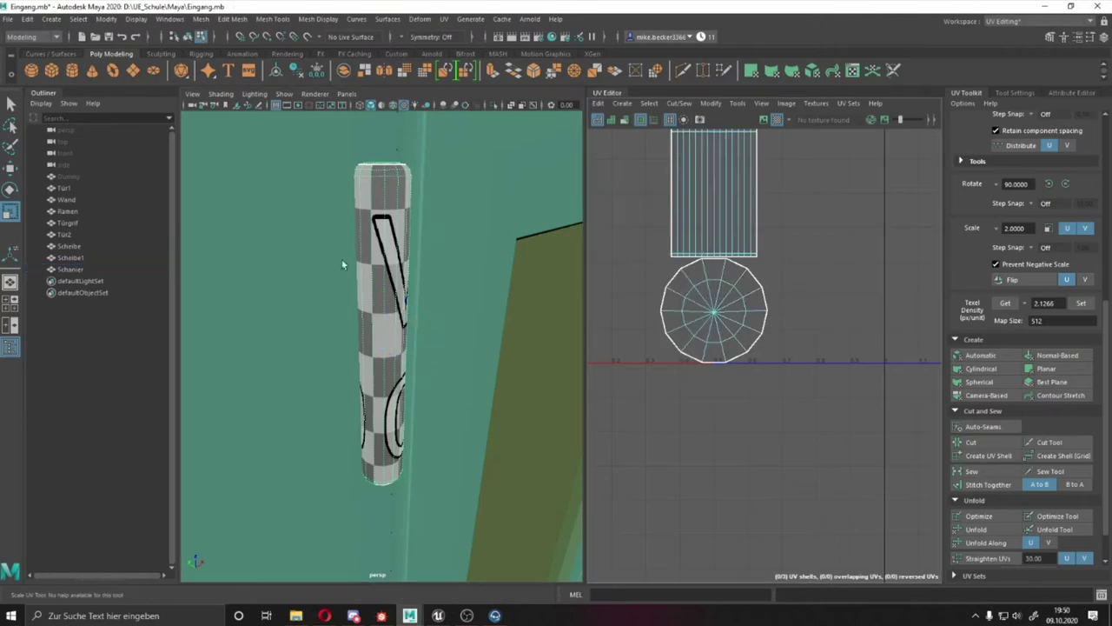
left_click(981, 368)
mouse_move(374, 278)
left_mouse_down("alt")
mouse_move(415, 306)
mouse_move(409, 316)
left_mouse_up("alt")
key("w")
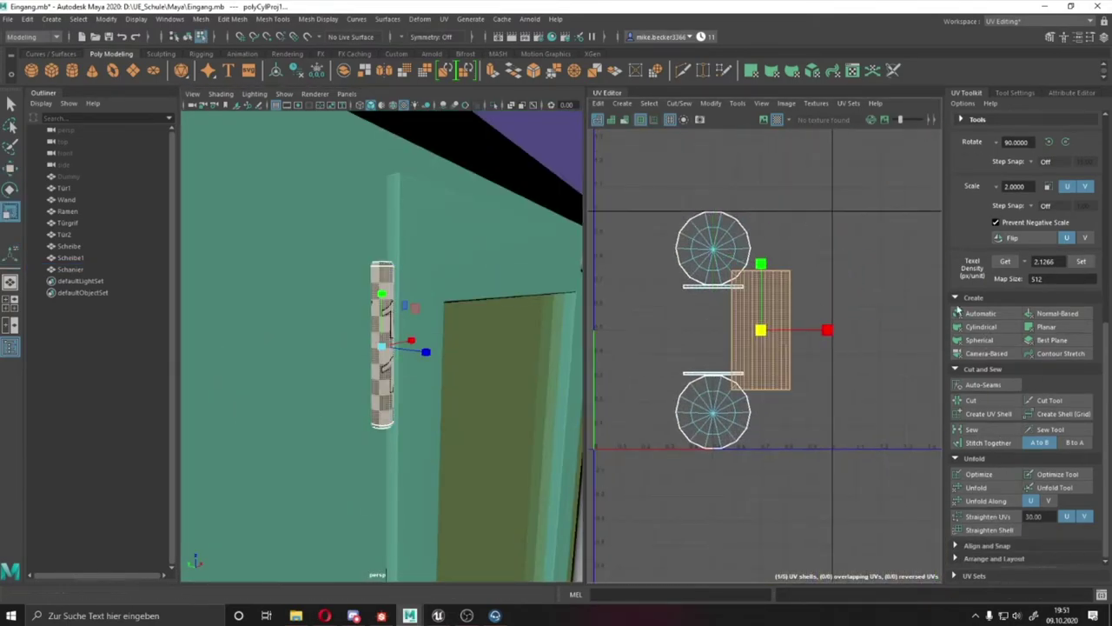
left_click(1045, 325)
left_click(1082, 262)
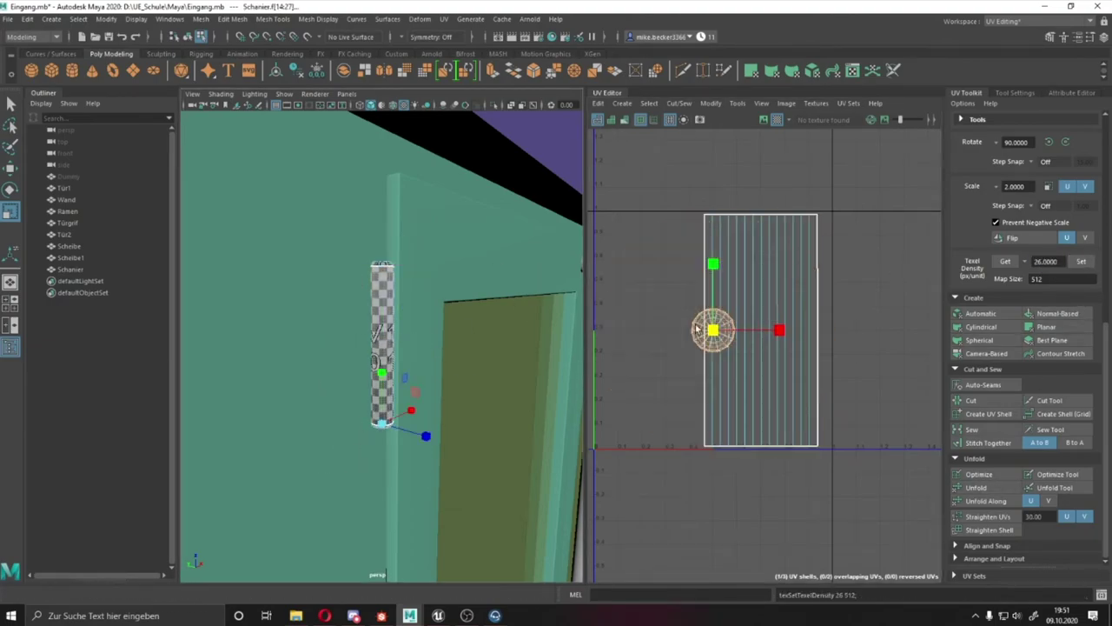
- Assign the hinge a new Lambert material named Metal
right_click_drag(380, 296, 470, 528)
left_click(458, 531)
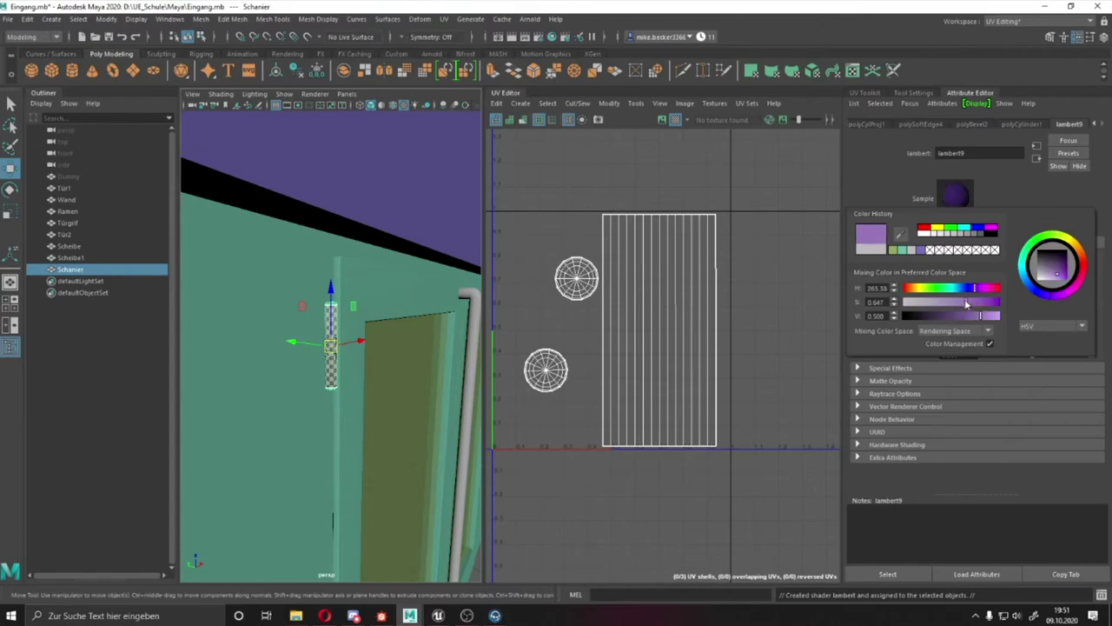
type("etal")
key("Return")
left_click_drag(374, 408, 317, 413, "alt")
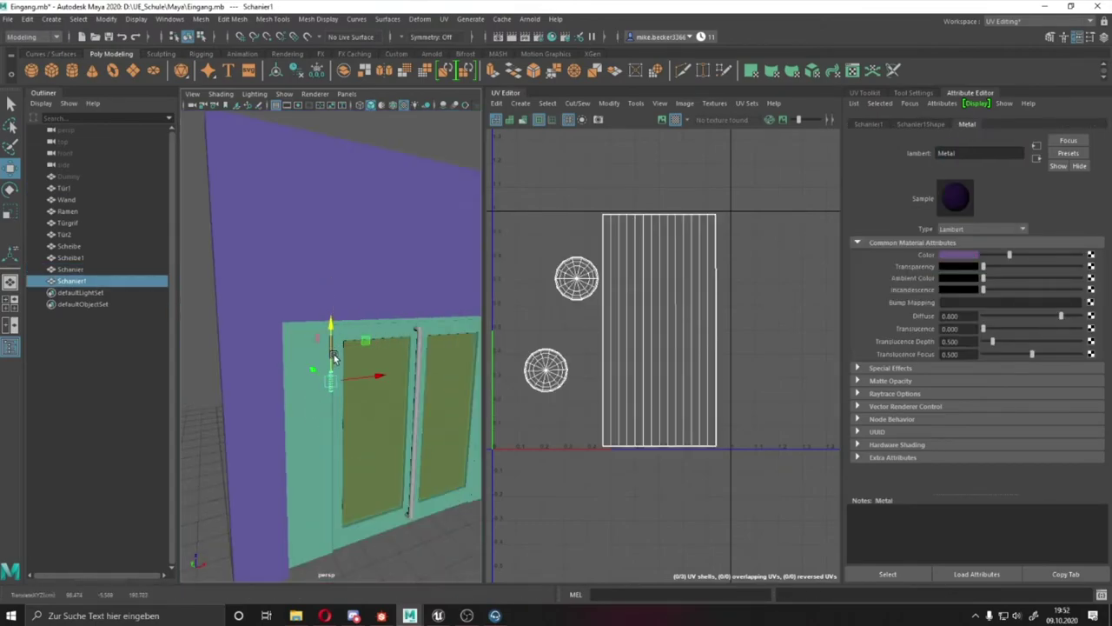
key("f")
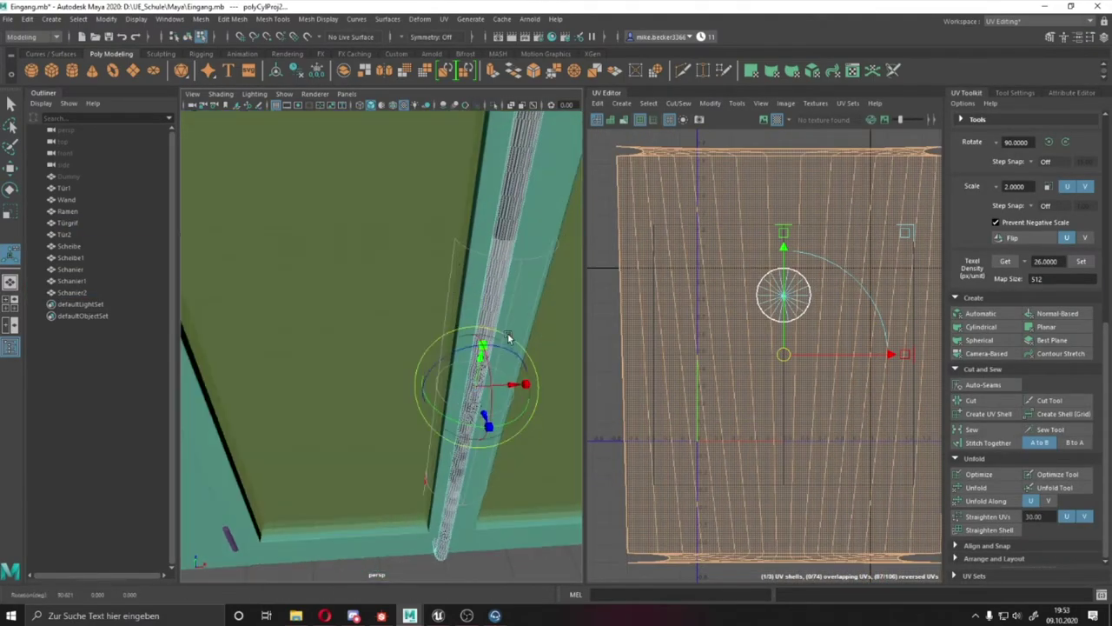
- Project the Türgriff handle faces cylindrically, then unfold them into a UV strip
left_click_drag(465, 150, 409, 413, "alt")
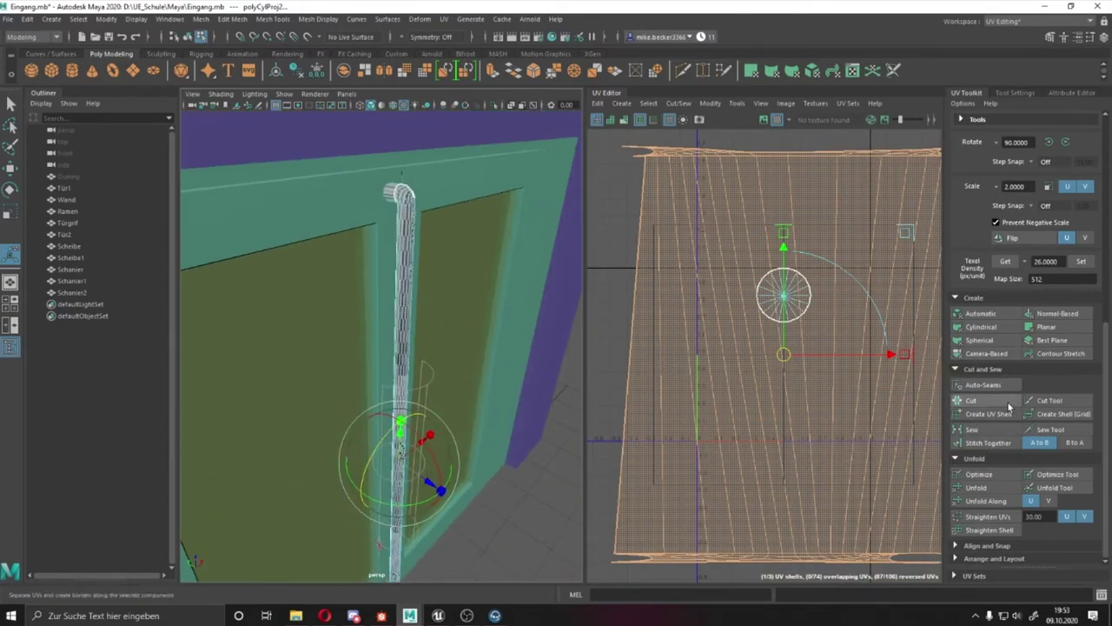
right_click(682, 370)
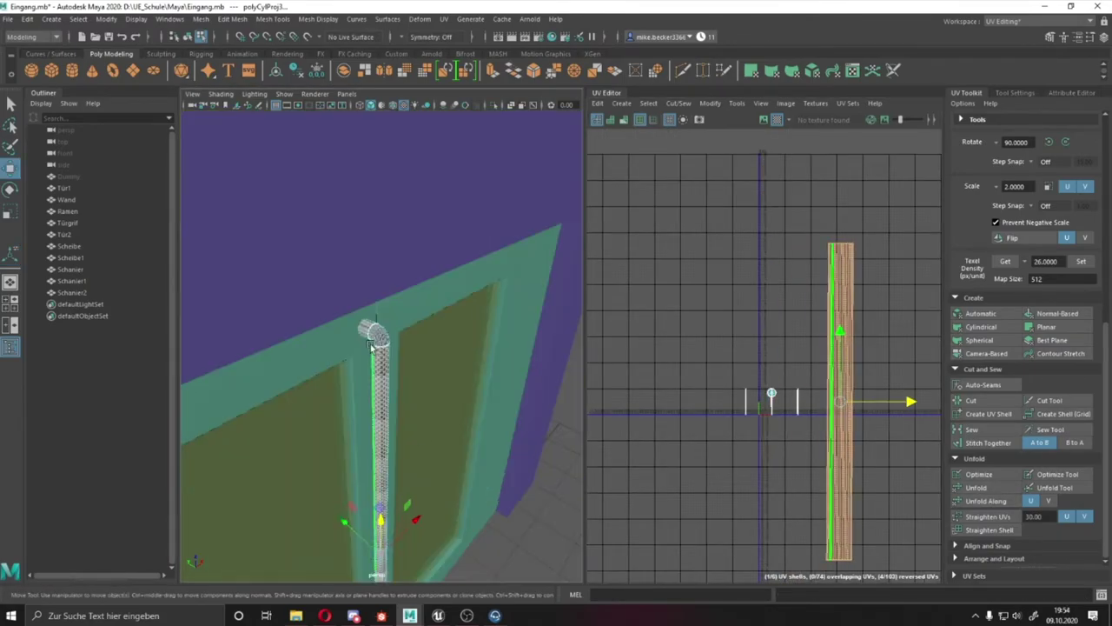
left_click(1057, 312)
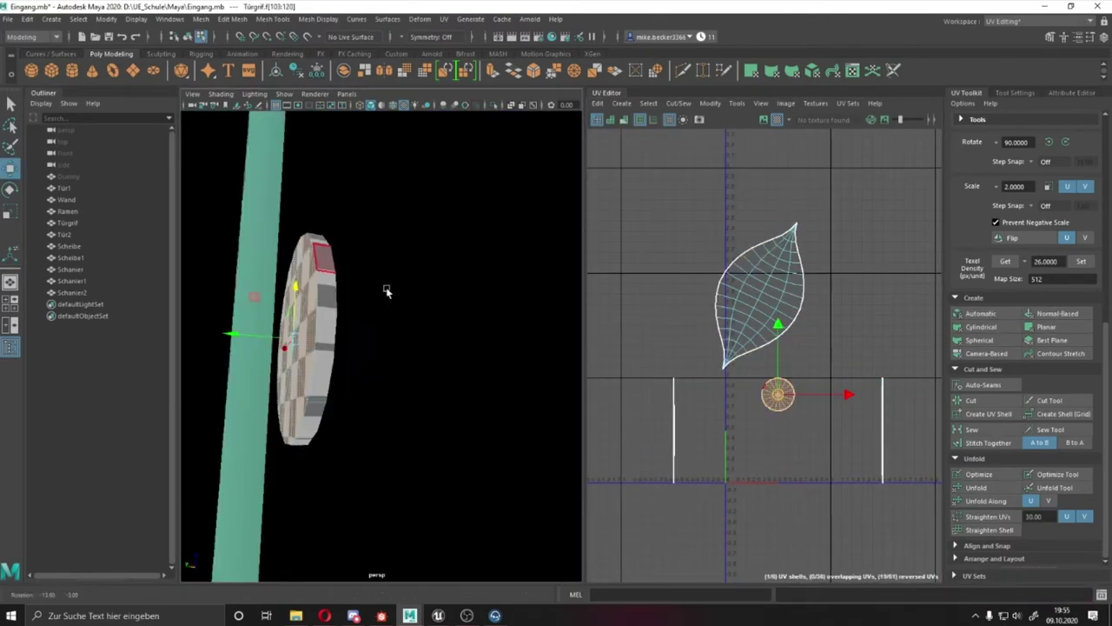
left_click(980, 328)
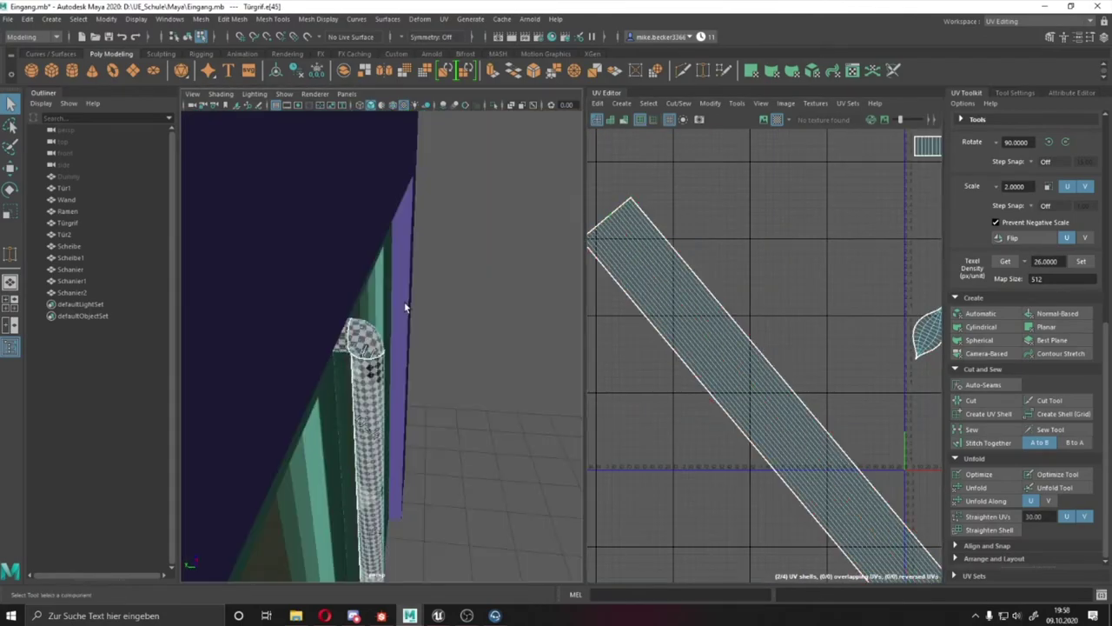
- Straighten the handle's UV shell to texel density 2.2359
mouse_move(405, 323)
left_mouse_down("alt")
mouse_move(463, 401)
mouse_move(285, 331)
mouse_move(385, 323)
left_mouse_up("alt")
key("F10")
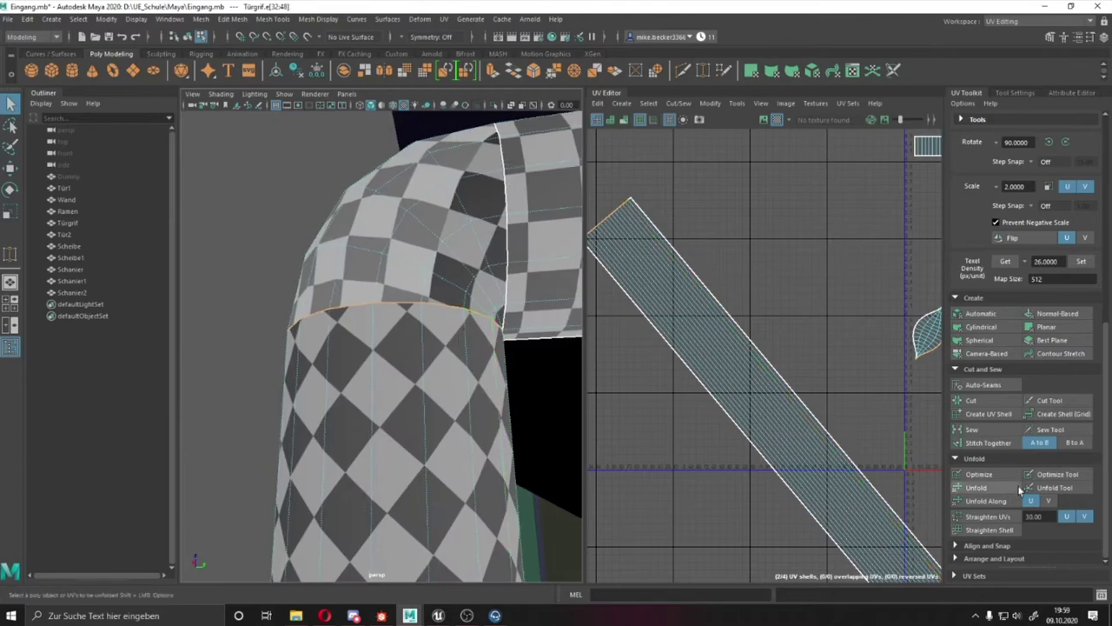
right_click_drag(328, 295, 374, 298)
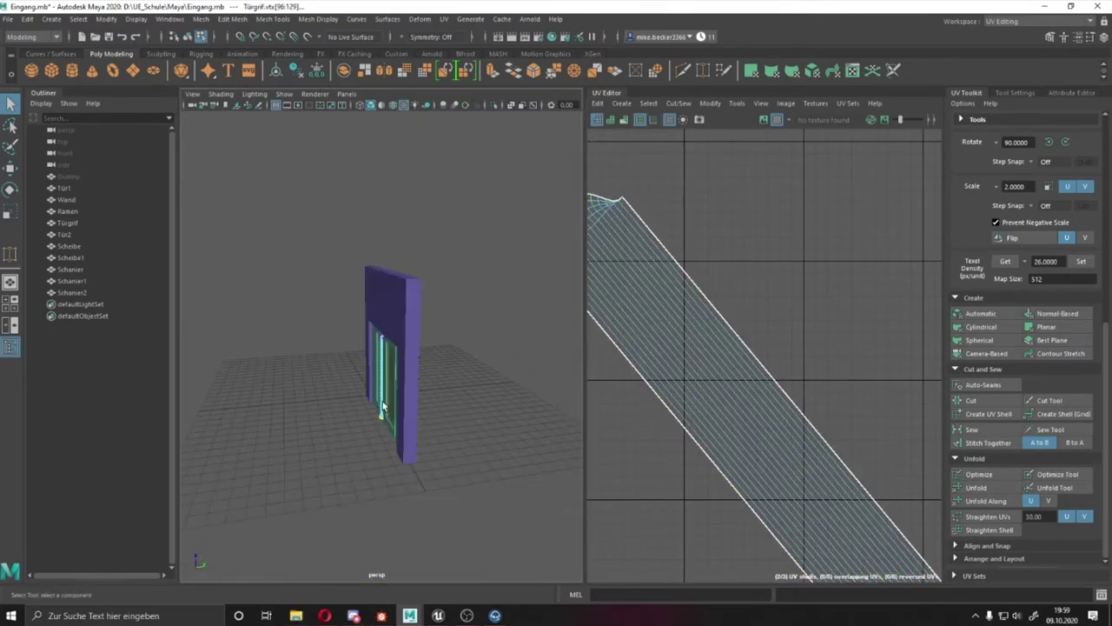
left_click_drag(484, 390, 508, 218, "alt")
right_click_drag(687, 335, 682, 327)
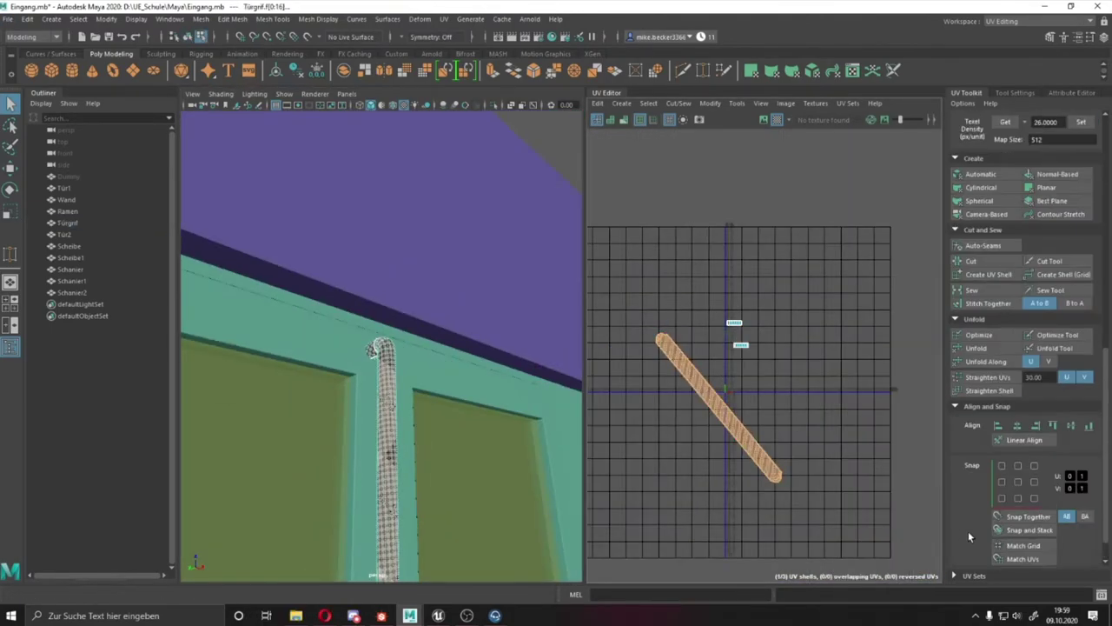
scroll(1025, 348, "down", 5)
scroll(760, 344, "up", 3)
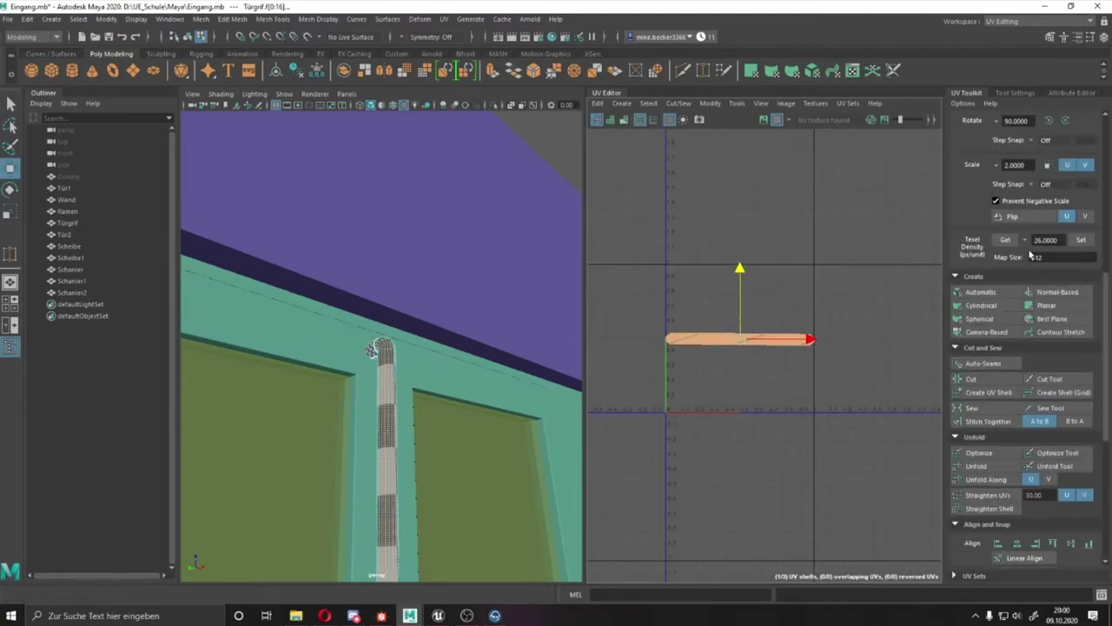
mouse_move(408, 391)
left_mouse_down("alt")
mouse_move(425, 487)
mouse_move(445, 320)
left_mouse_up("alt")
- Duplicate the handle as Türgriff1, give both handles Lakiert, save, and add a polygon cylinder
key("ctrl+d")
scroll(445, 320, "down", 3)
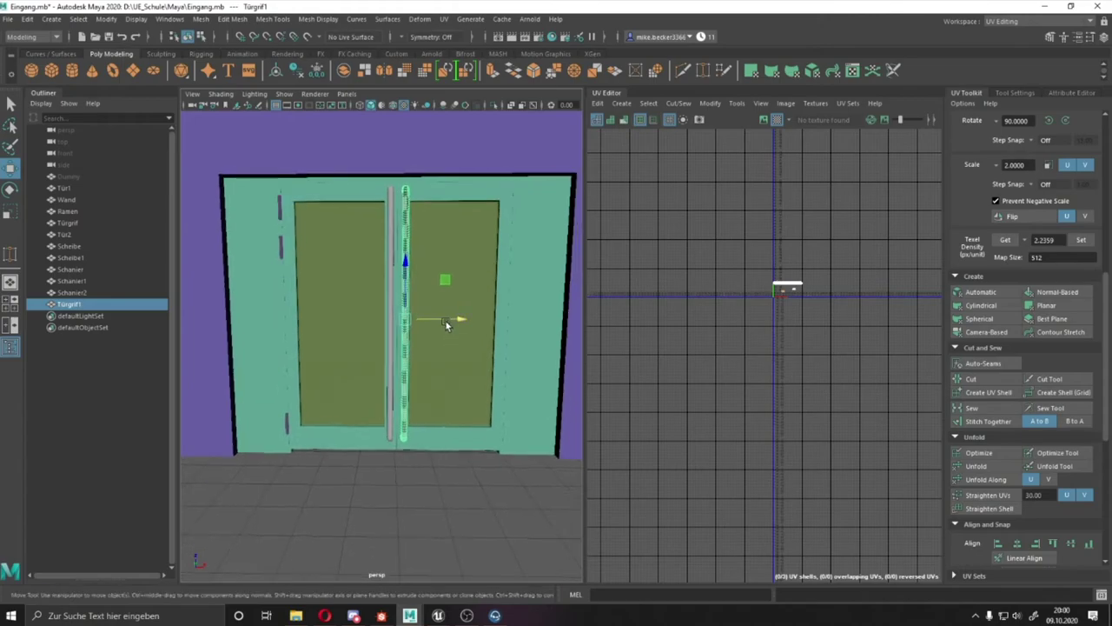
scroll(465, 237, "up", 5)
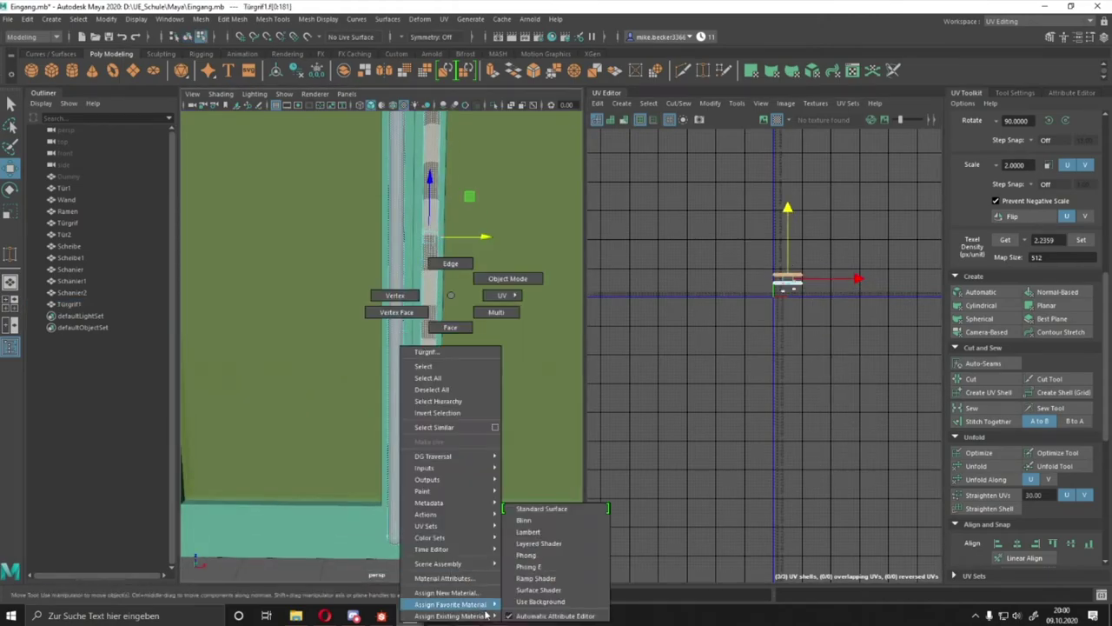
right_click_drag(404, 339, 517, 519)
scroll(409, 391, "down", 3)
left_click(380, 261)
right_click_drag(436, 294, 524, 514)
key("ctrl+s")
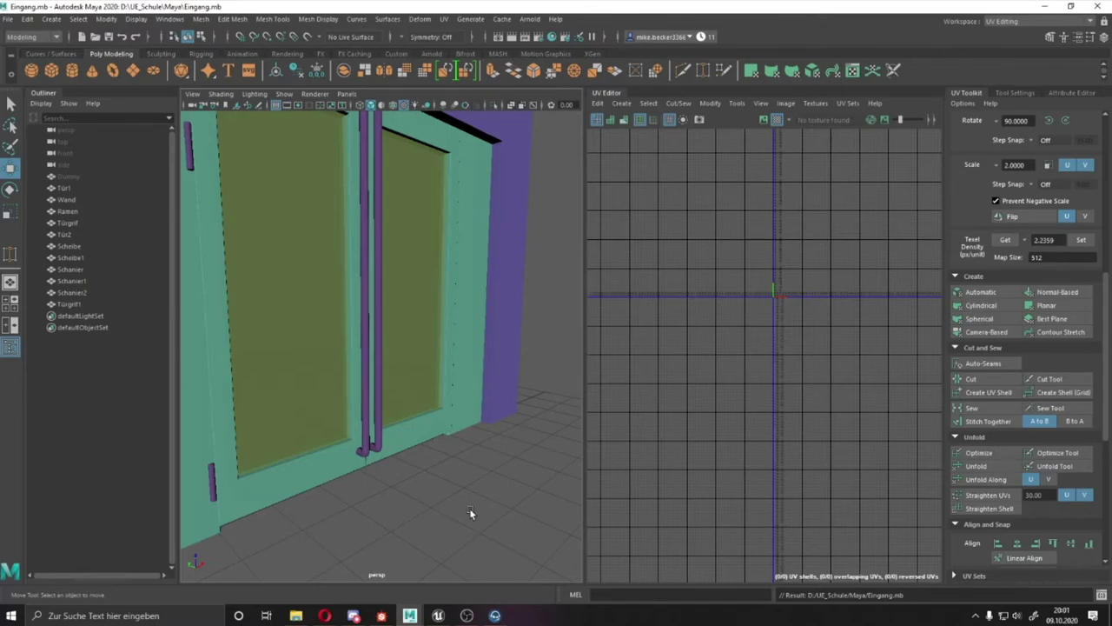
right_click_drag(469, 512, 452, 487, "shift")
- Flatten the cylinder into a thin disc and change its side subdivisions
scroll(389, 396, "down", 4)
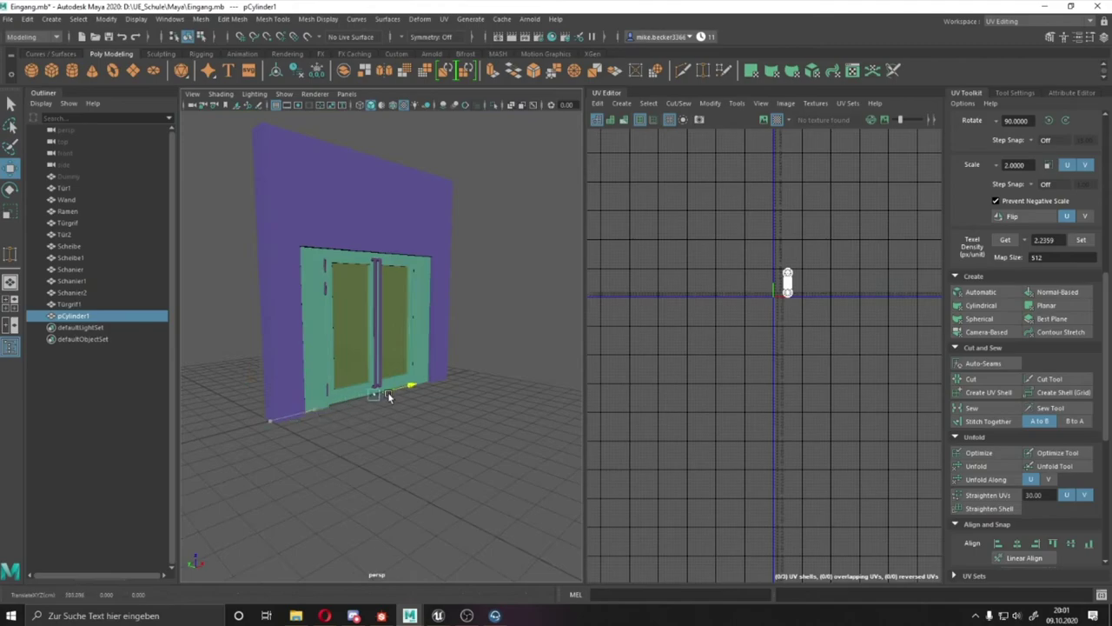
key("f")
mouse_move(380, 305)
left_mouse_down("alt")
mouse_move(415, 352)
mouse_move(377, 335)
left_mouse_up("alt")
scroll(361, 350, "down", 3)
key("e")
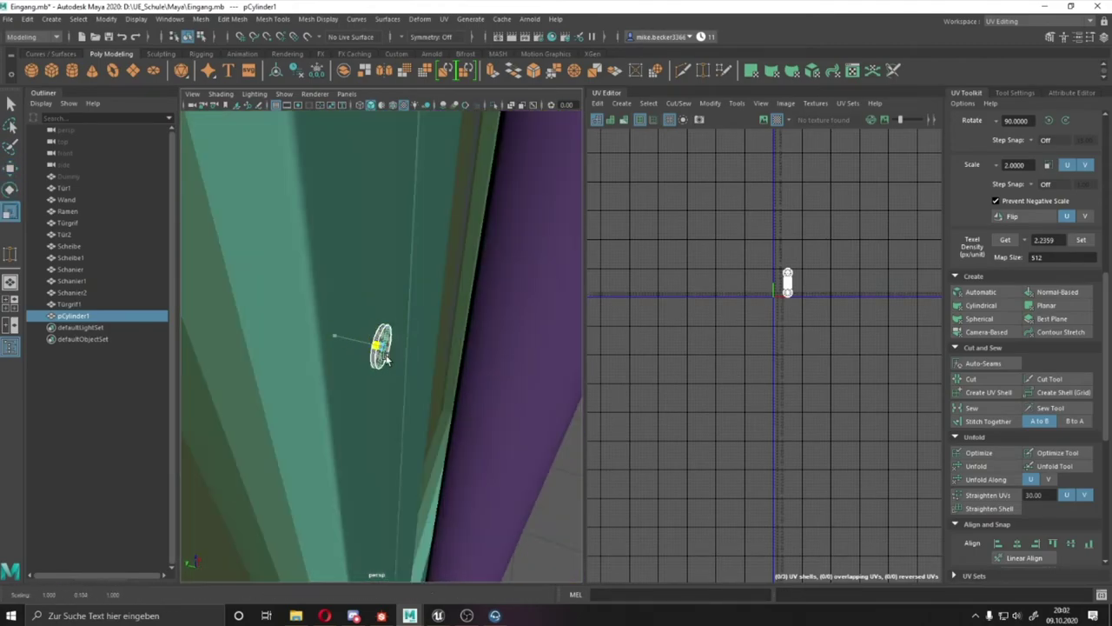
mouse_move(653, 219)
left_mouse_down("alt")
mouse_move(556, 348)
mouse_move(561, 363)
mouse_move(596, 340)
mouse_move(598, 243)
left_mouse_up("alt")
key("F8")
key("Return")
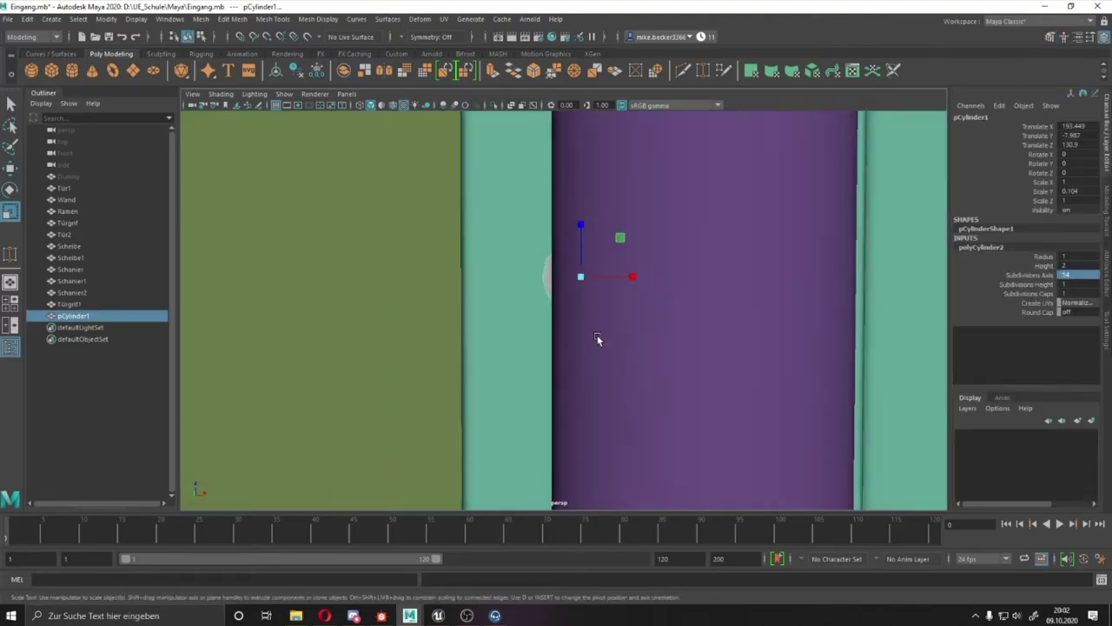
- Extrude the disc's lower faces into a tab, weld its vertices and taper its bottom
key("F8")
left_click_drag(642, 307, 652, 310, "alt")
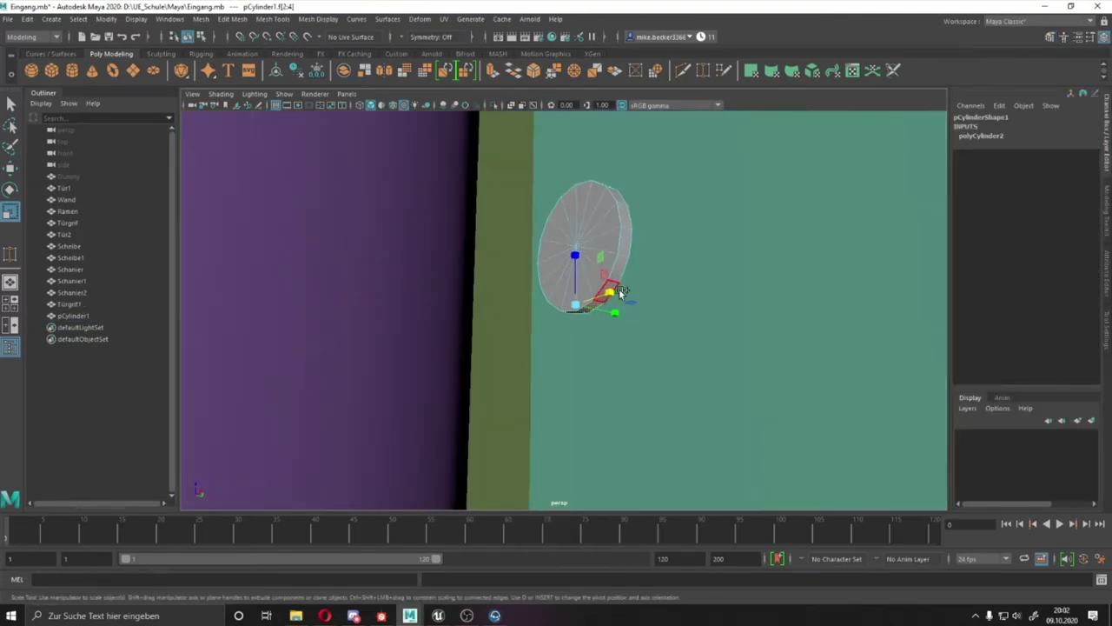
key("ctrl+z")
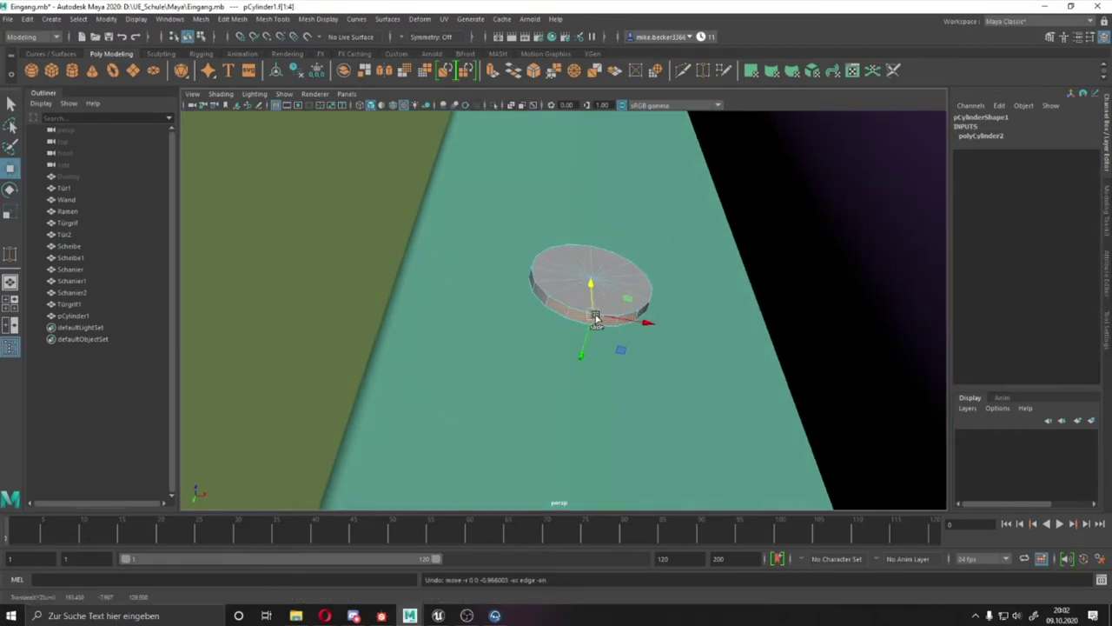
left_click_drag(550, 281, 537, 358, "alt")
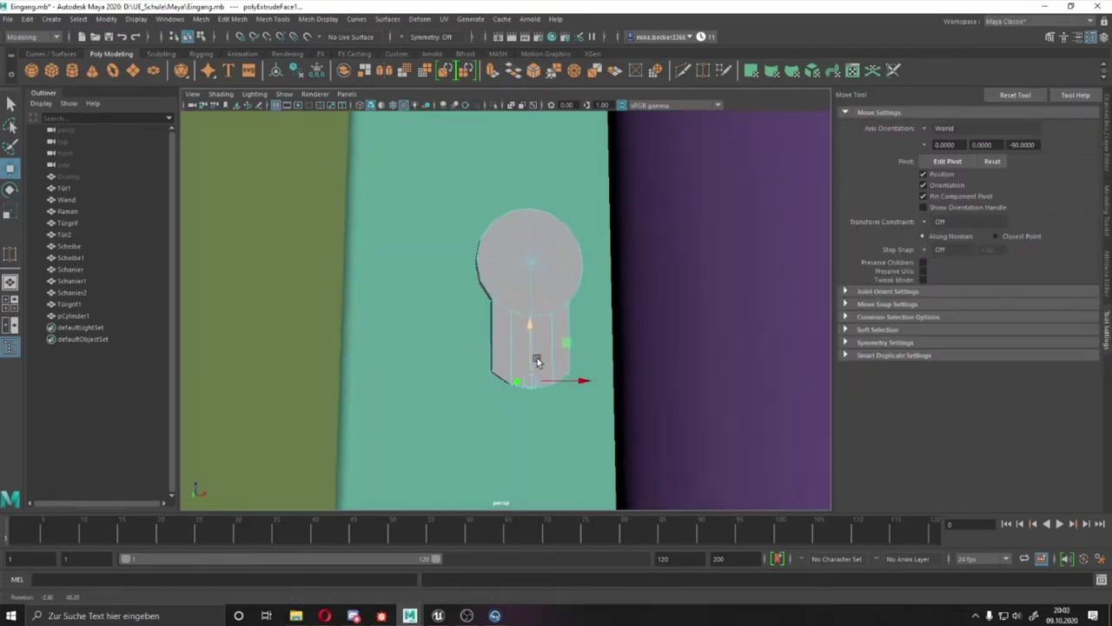
right_click_drag(521, 298, 574, 317, "shift")
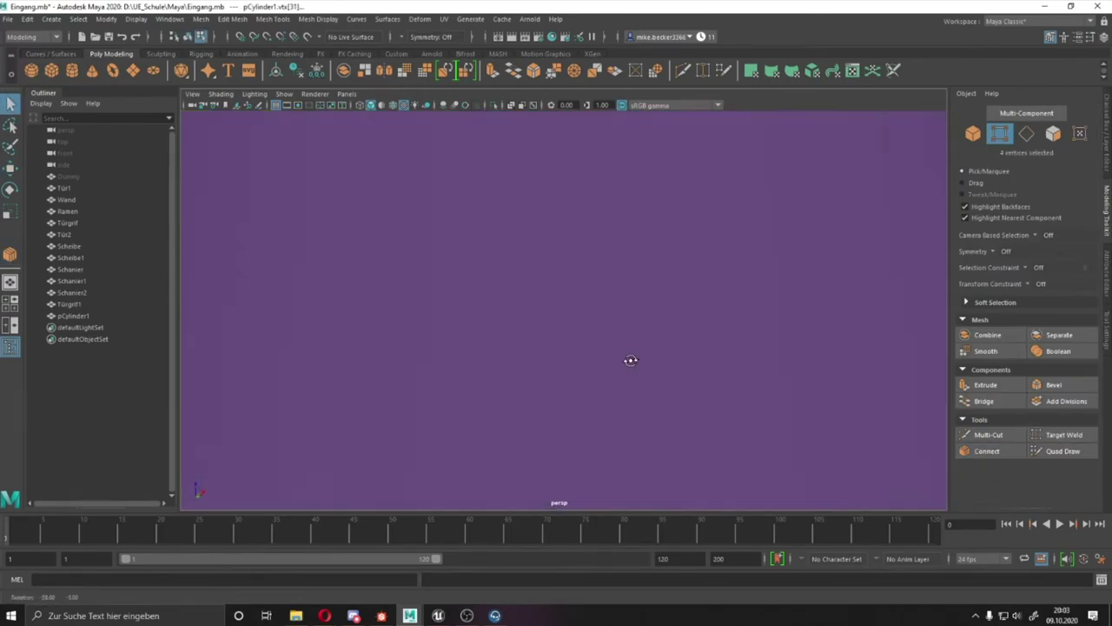
left_click_drag(521, 369, 660, 408)
key("r")
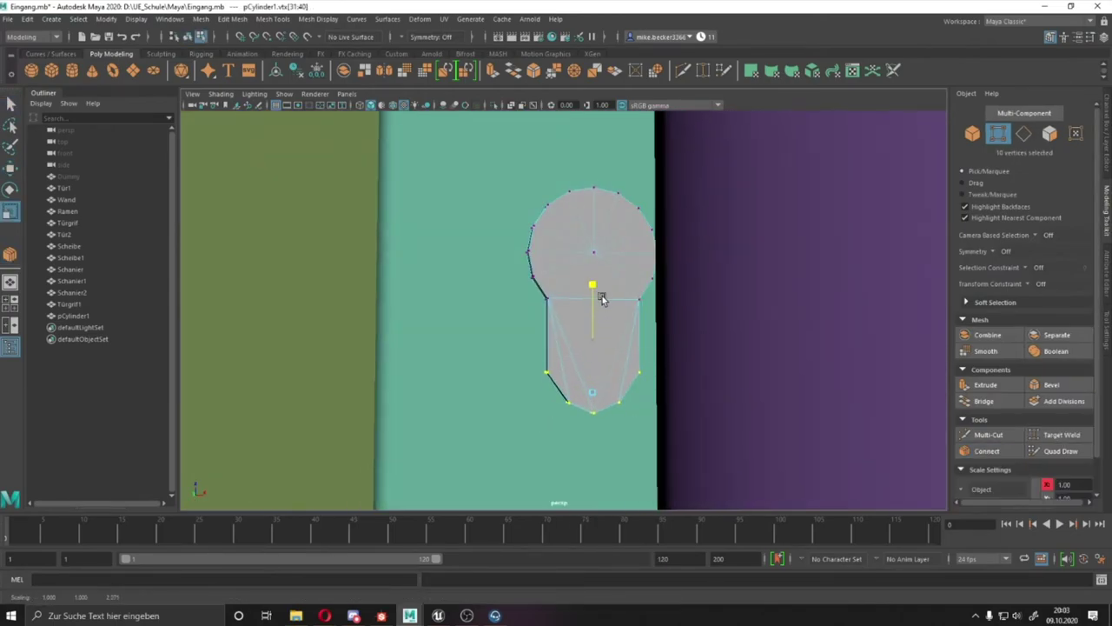
mouse_move(610, 294)
left_mouse_down("alt")
mouse_move(596, 371)
mouse_move(536, 418)
mouse_move(559, 279)
left_mouse_up("alt")
- Move the keyhole plate into place on the door and enter the UV Editing workspace
key("F11")
key("F8")
key("w")
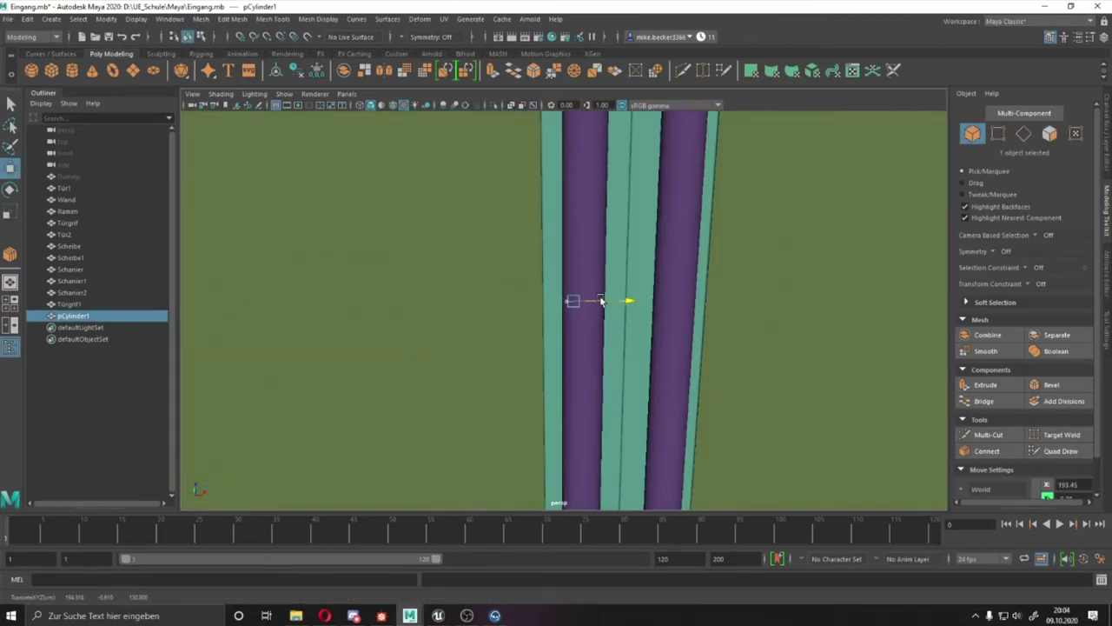
left_click_drag(495, 259, 654, 348, "alt")
left_click(655, 347)
left_click(593, 426)
key("f")
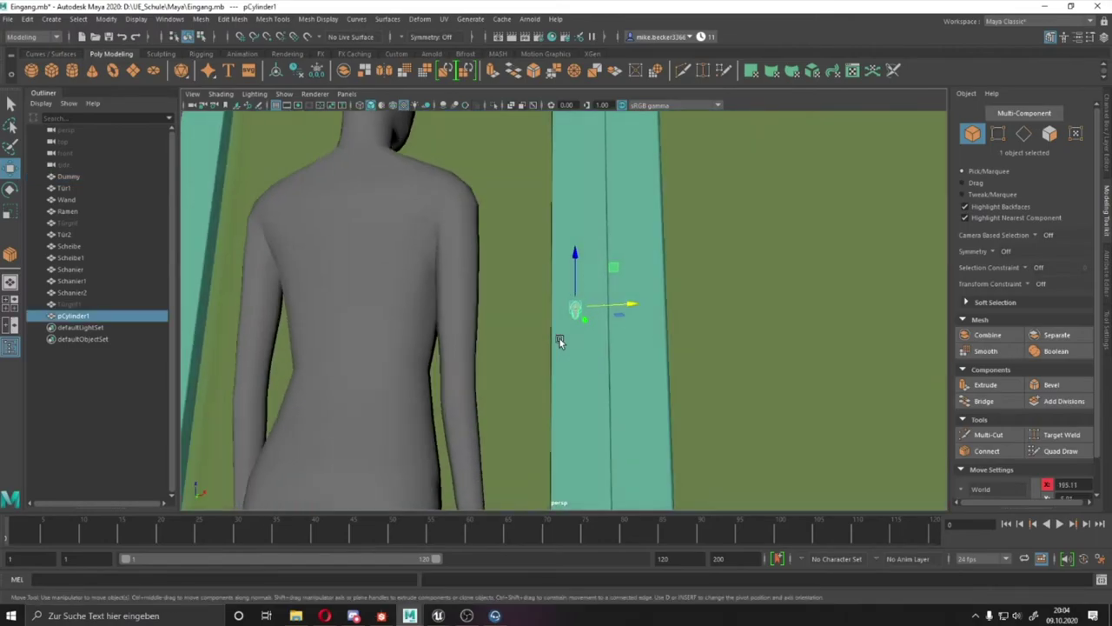
mouse_move(558, 339)
left_mouse_down("alt")
mouse_move(588, 331)
mouse_move(572, 277)
mouse_move(643, 310)
left_mouse_up("alt")
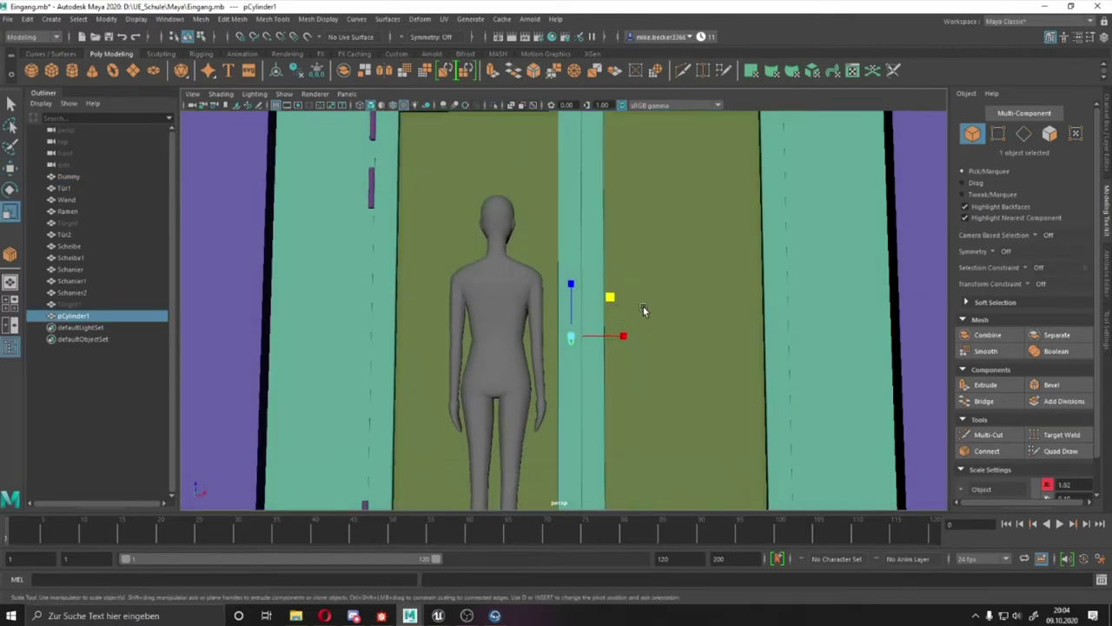
left_click(990, 114)
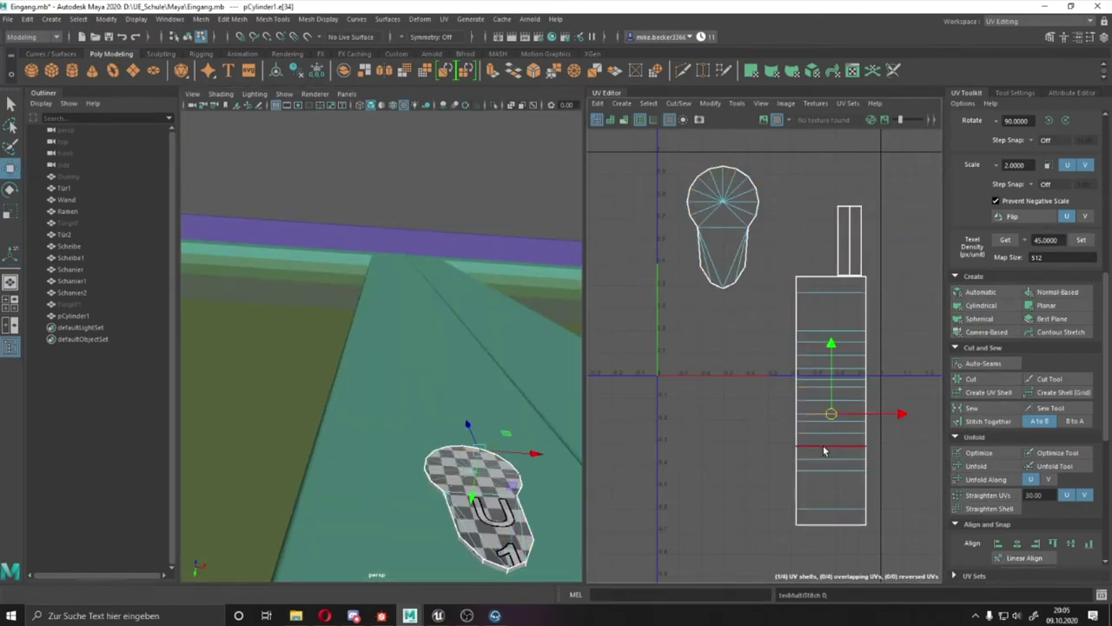
- Unfold the lock plate's UVs, assign it a material and rename it Schlos
left_click(977, 466)
scroll(1040, 304, "up", 1)
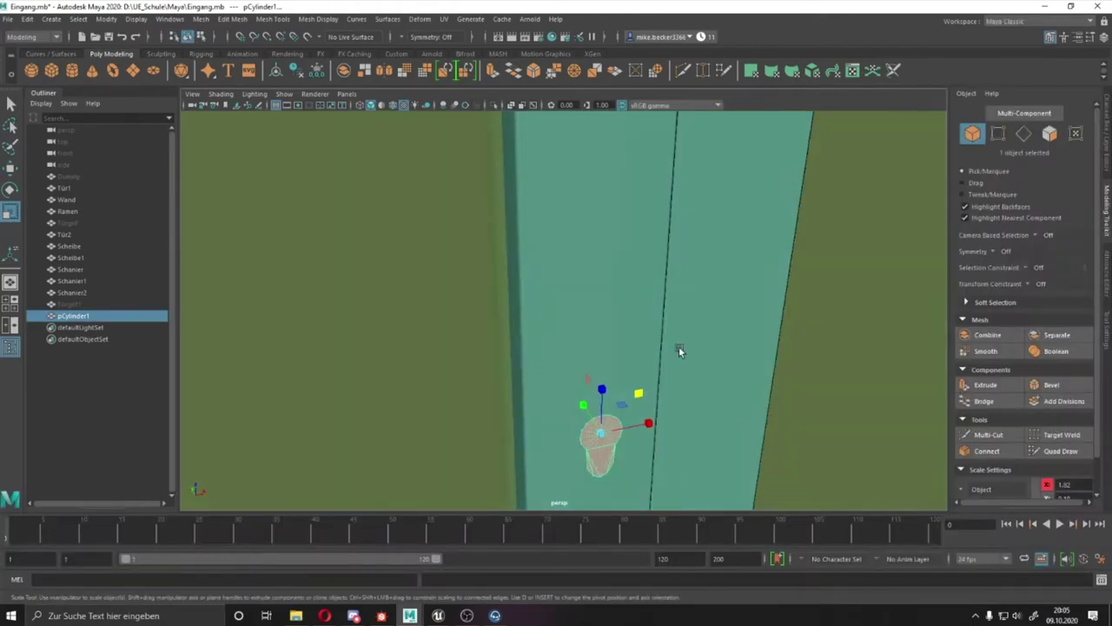
right_click(818, 283)
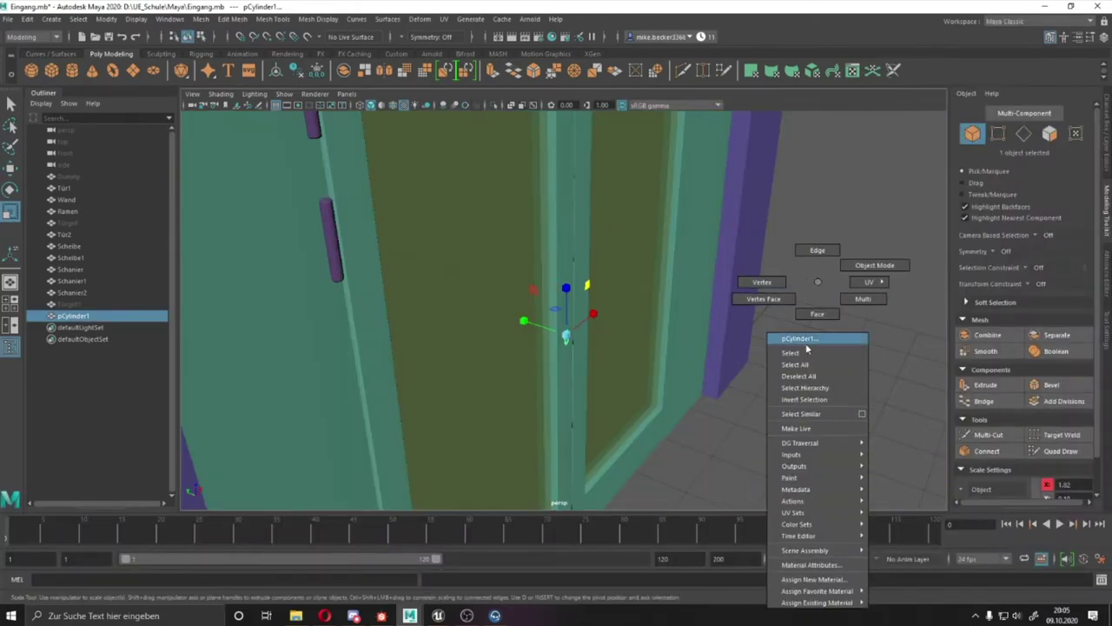
left_click(892, 532)
double_click(78, 315)
type("Schlos")
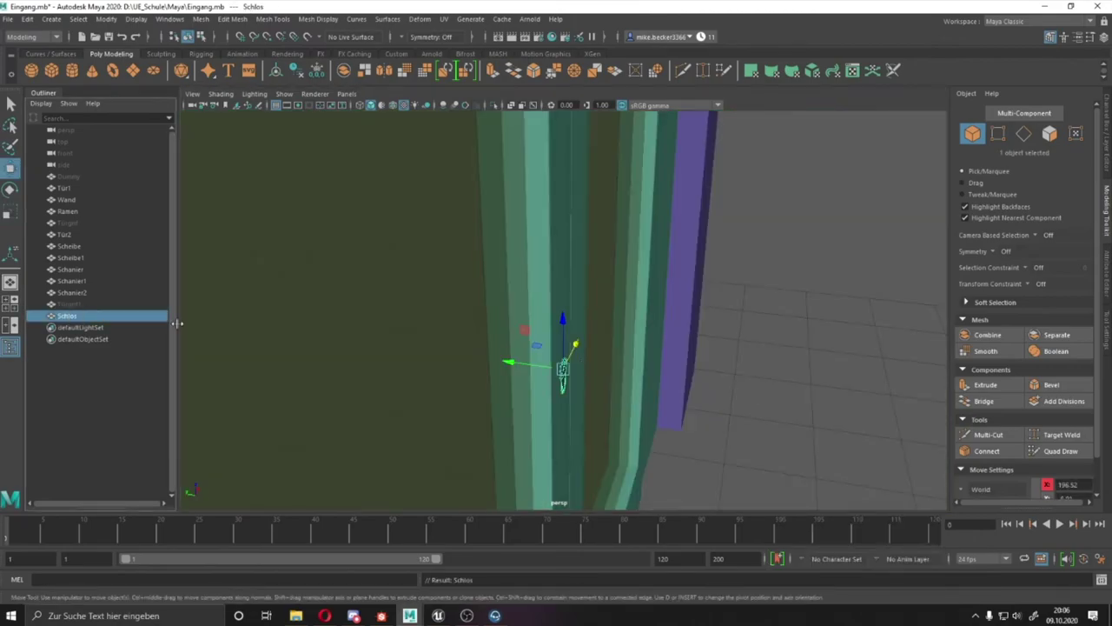
- Duplicate the lock and handles and move the copies to the door's other side
key("ctrl+z")
key("ctrl+shift+t")
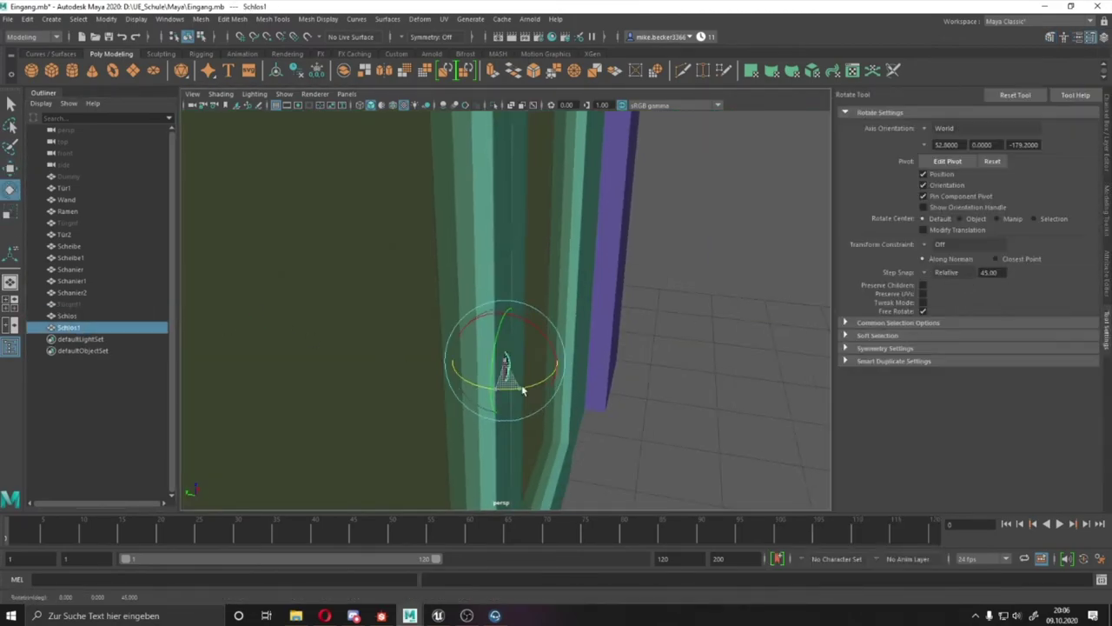
left_click_drag(522, 390, 465, 384, "alt")
key("w")
left_click(98, 300, "ctrl")
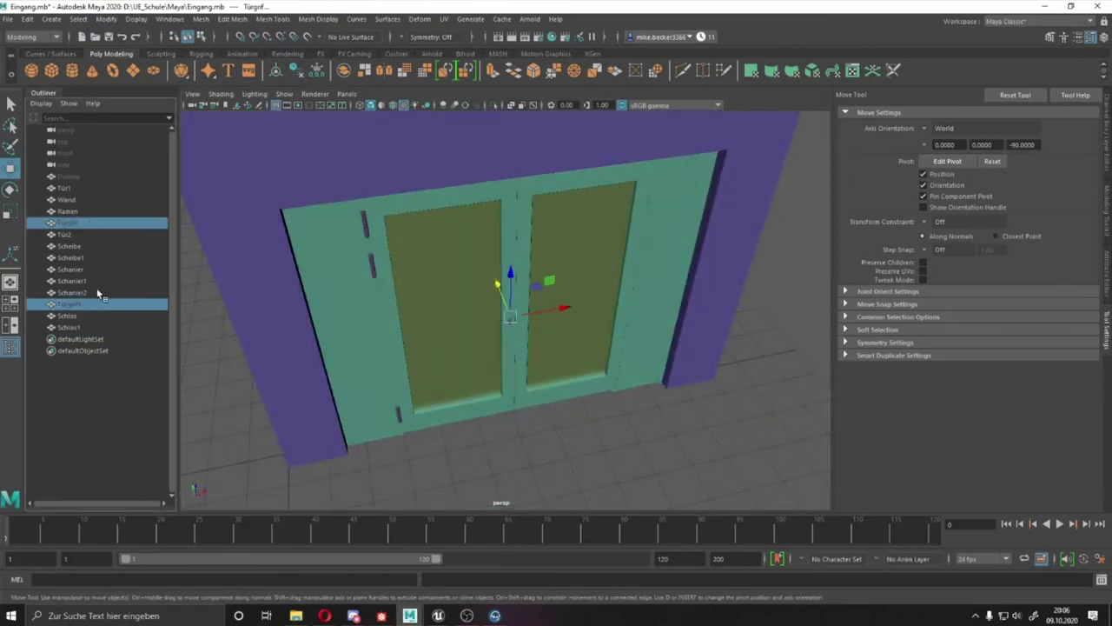
key("ctrl+d")
mouse_move(440, 272)
left_mouse_down("alt")
mouse_move(513, 305)
mouse_move(281, 337)
left_mouse_up("alt")
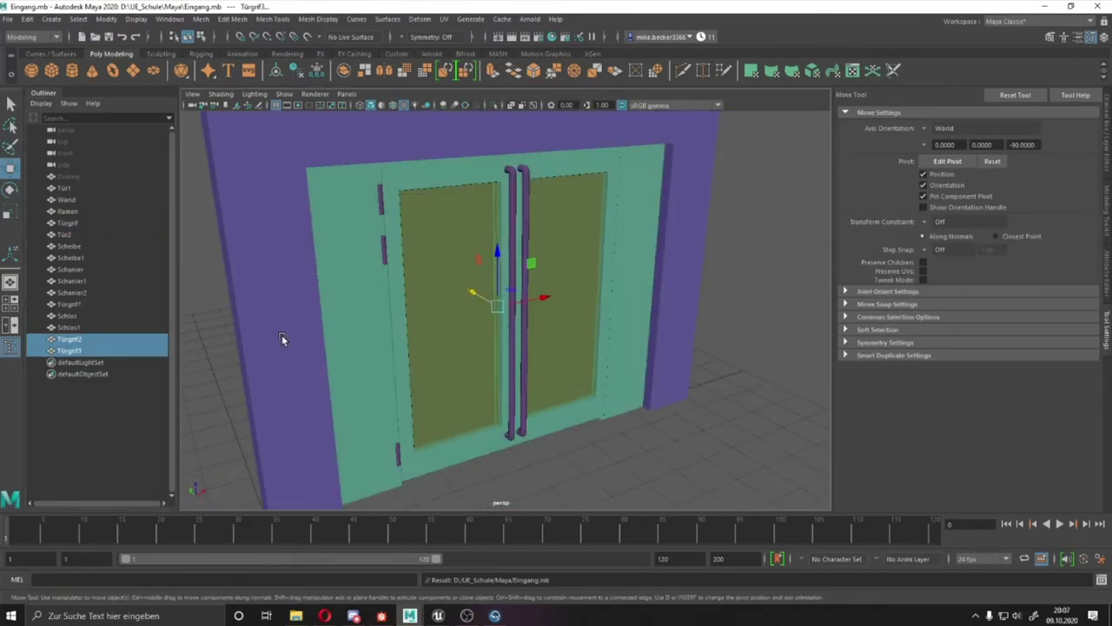
- Freeze transforms on all door parts and group the wall with the frame
scroll(604, 191, "down", 5)
left_click_drag(604, 190, 365, 435)
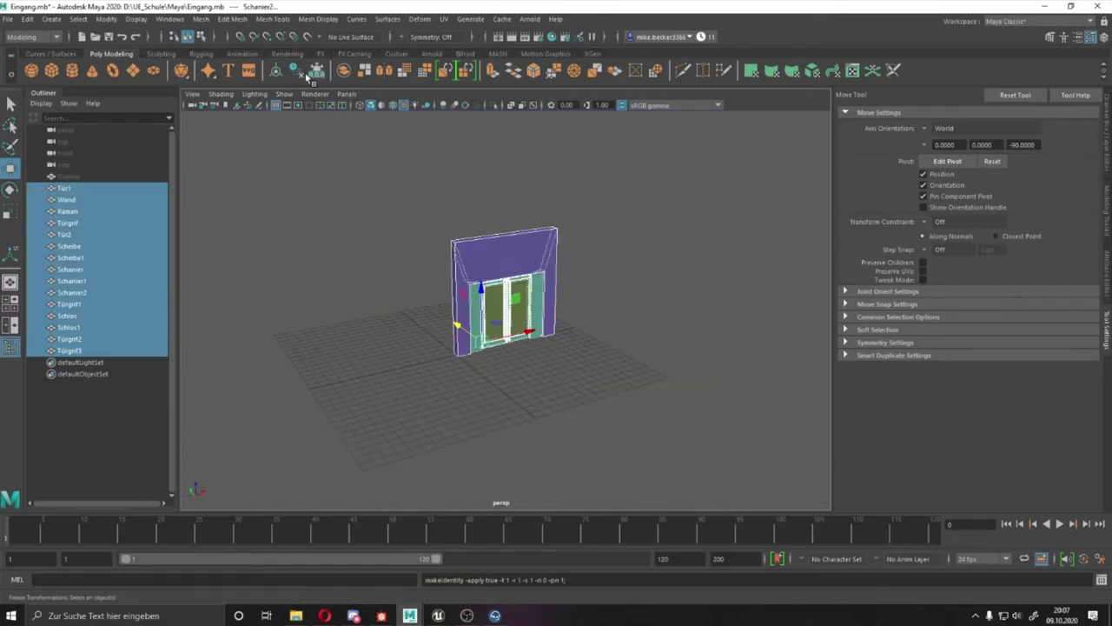
key("f")
left_click(383, 203)
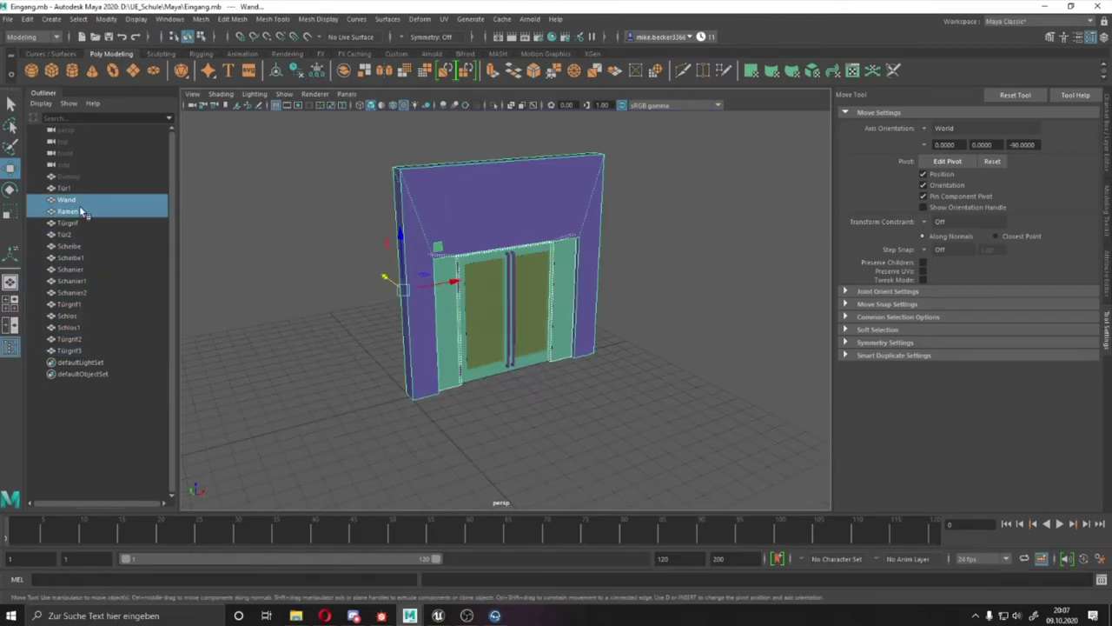
key("ctrl+g")
scroll(483, 301, "up", 3)
key("ctrl+g")
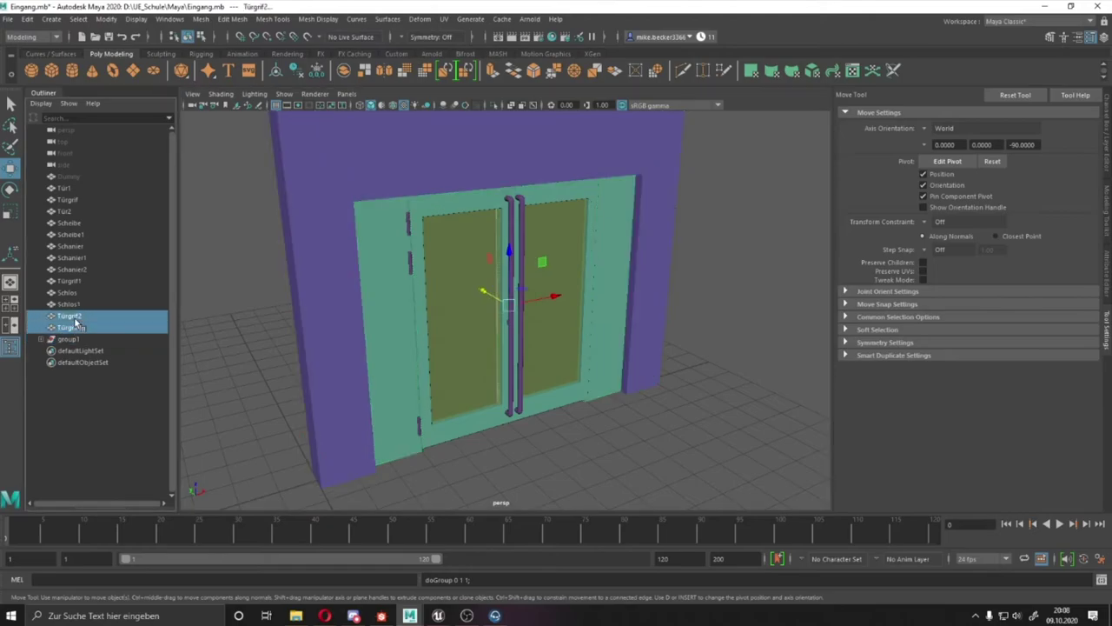
scroll(473, 357, "up", 5)
left_click_drag(473, 356, 366, 231, "alt")
left_click(366, 231, "shift")
- Group the first door's parts and select the three resulting groups
key("ctrl+g")
scroll(366, 231, "up", 3)
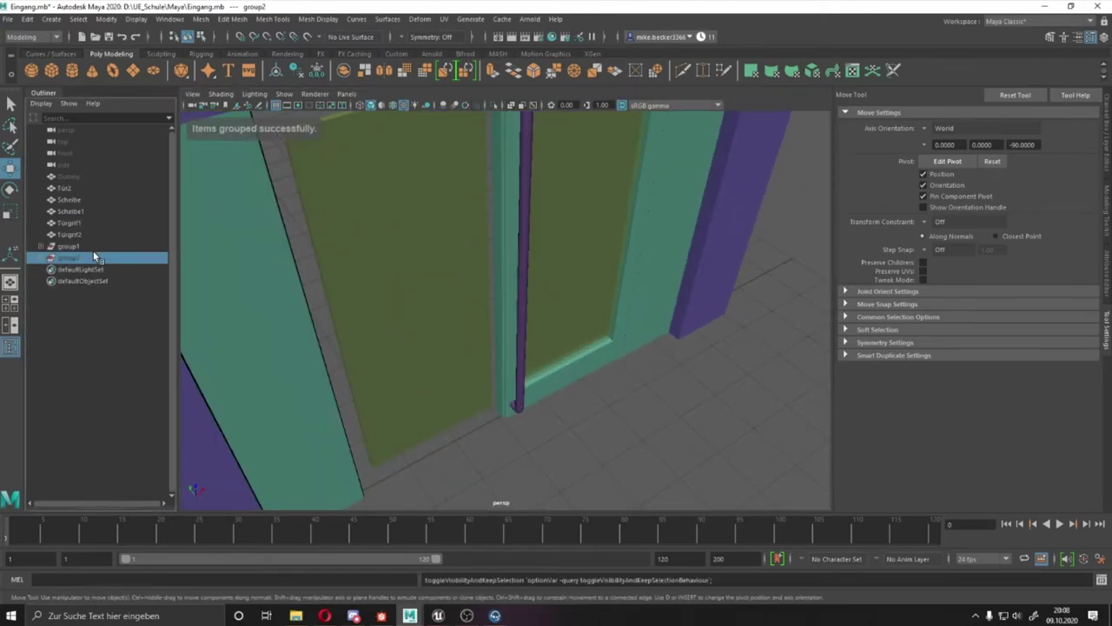
left_click_drag(69, 199, 85, 252)
scroll(421, 315, "down", 5)
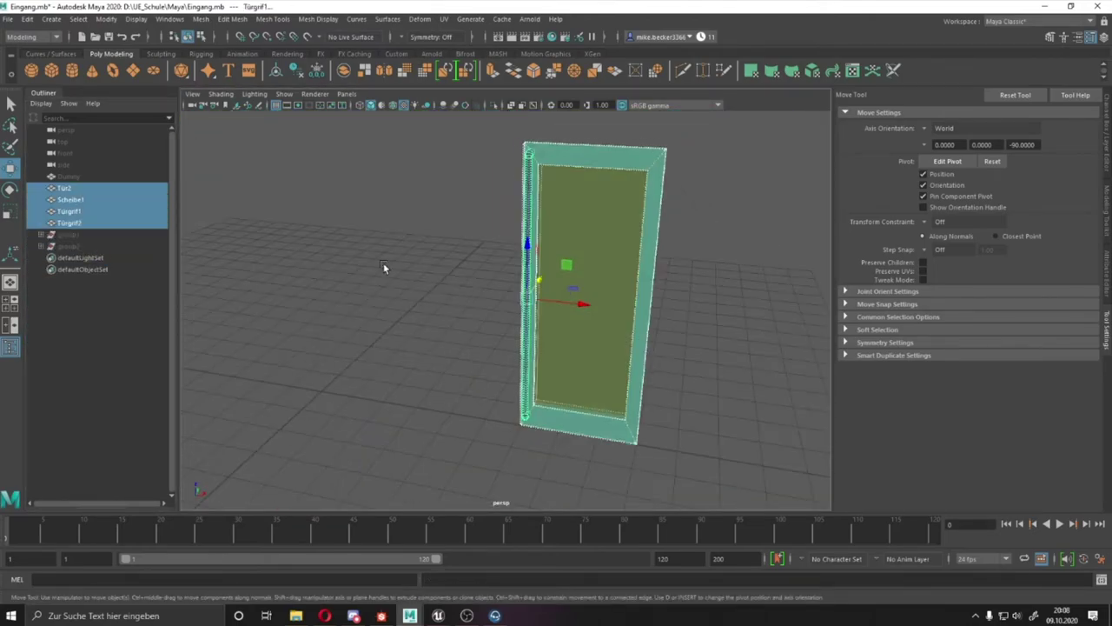
left_click(99, 187, "shift")
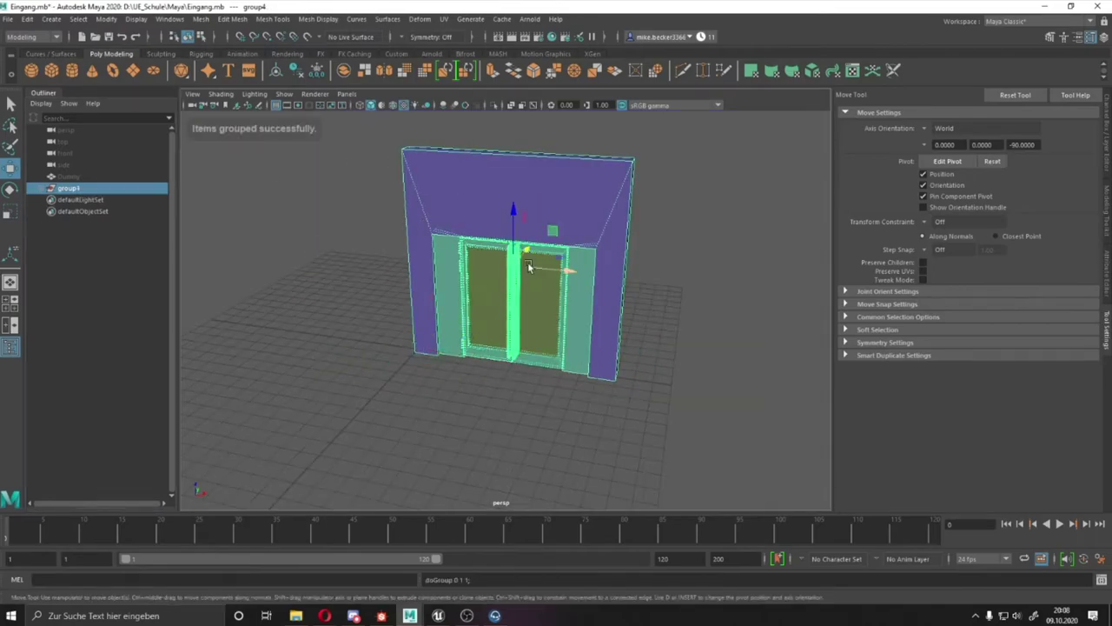
left_click_drag(528, 266, 600, 323, "alt")
left_click(605, 328)
- Combine the wall pieces into Wand_Eingang and the door groups into single meshes
left_click(54, 187)
left_click(41, 187)
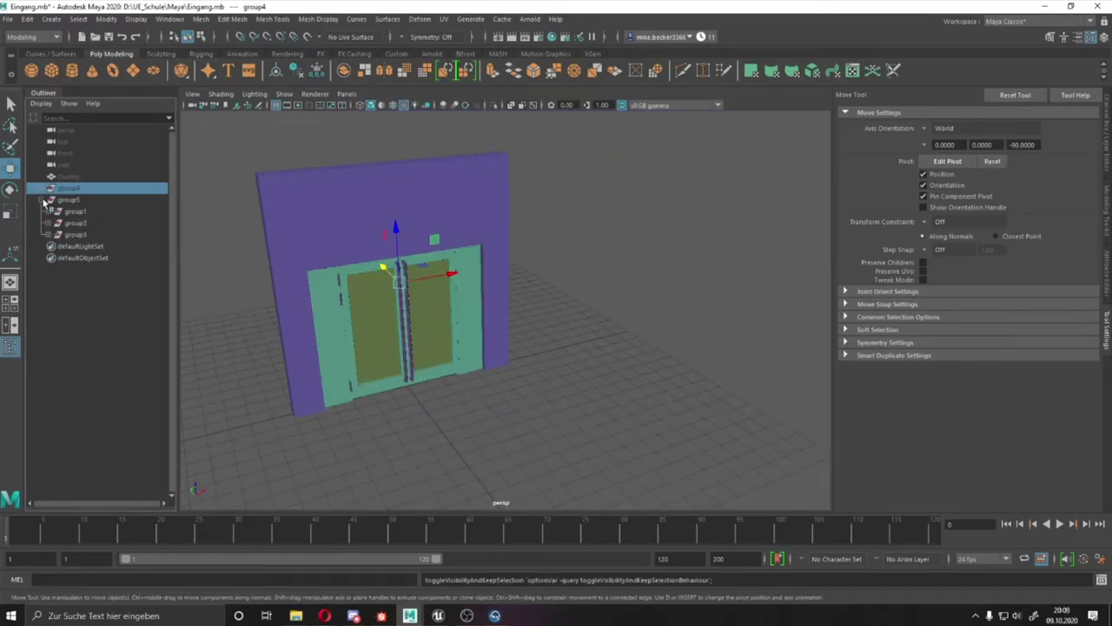
right_click_drag(260, 323, 252, 417, "shift")
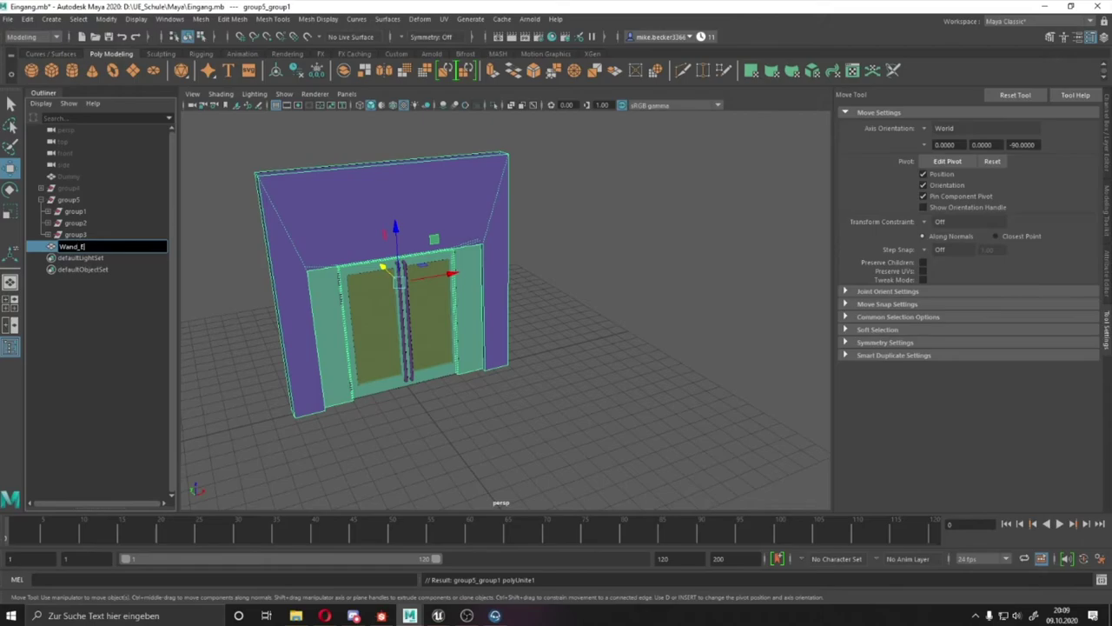
key("ctrl+z")
left_click(99, 222)
type("Eingangstür")
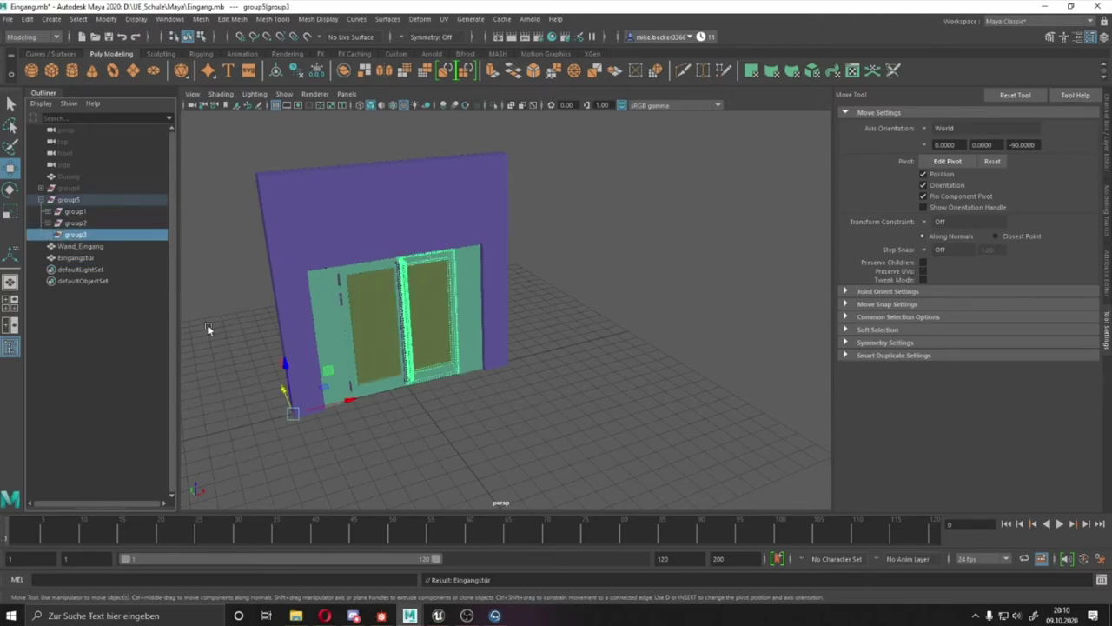
right_click(214, 292, "shift")
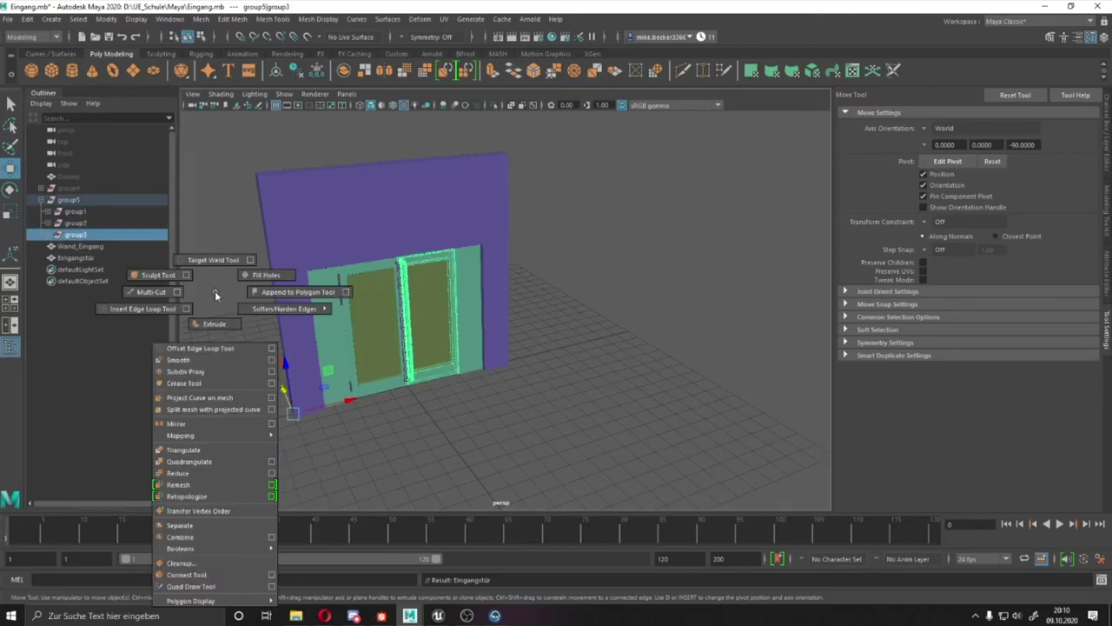
left_click(199, 538)
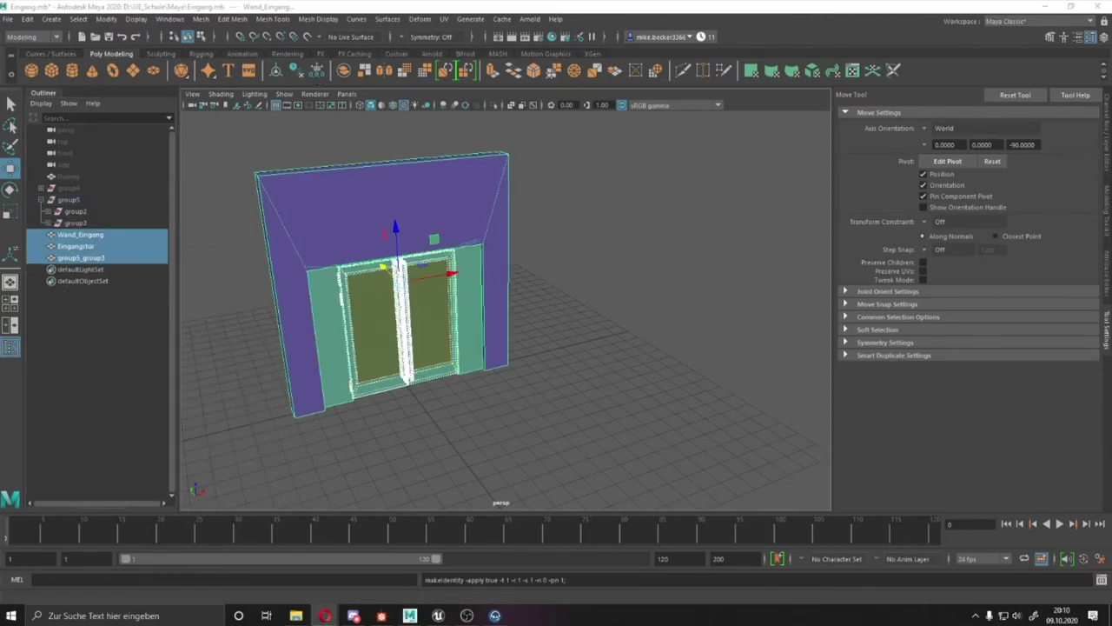
- Hide the wall, adjust Eingangstür's pivot, and rename the other door Eingangstür1
key("ctrl+h")
left_click(139, 246)
key("f")
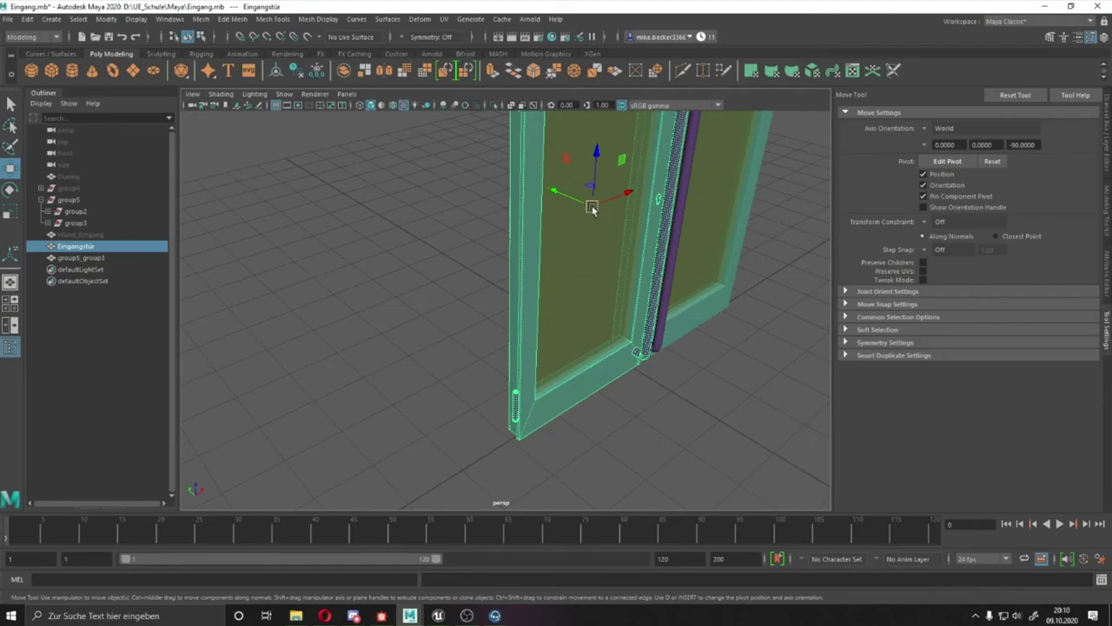
key("d")
scroll(532, 397, "up", 3)
key("d")
scroll(532, 397, "down", 5)
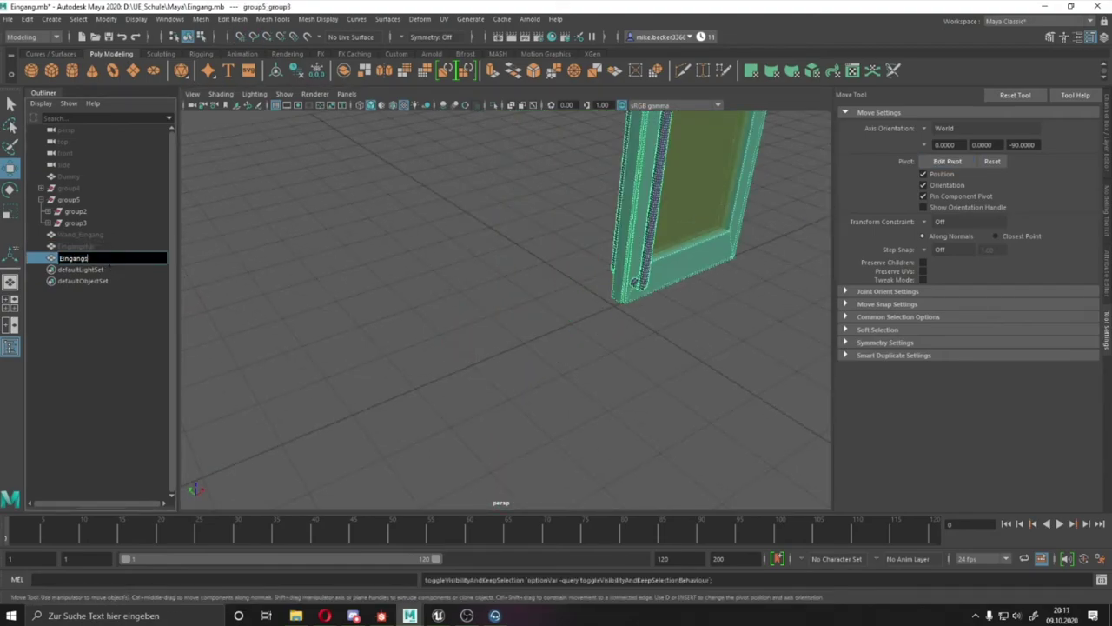
type("tür")
key("Return")
- Toggle the frame and wall groups' visibility and frame the hinge Scharnier5
left_click(69, 200)
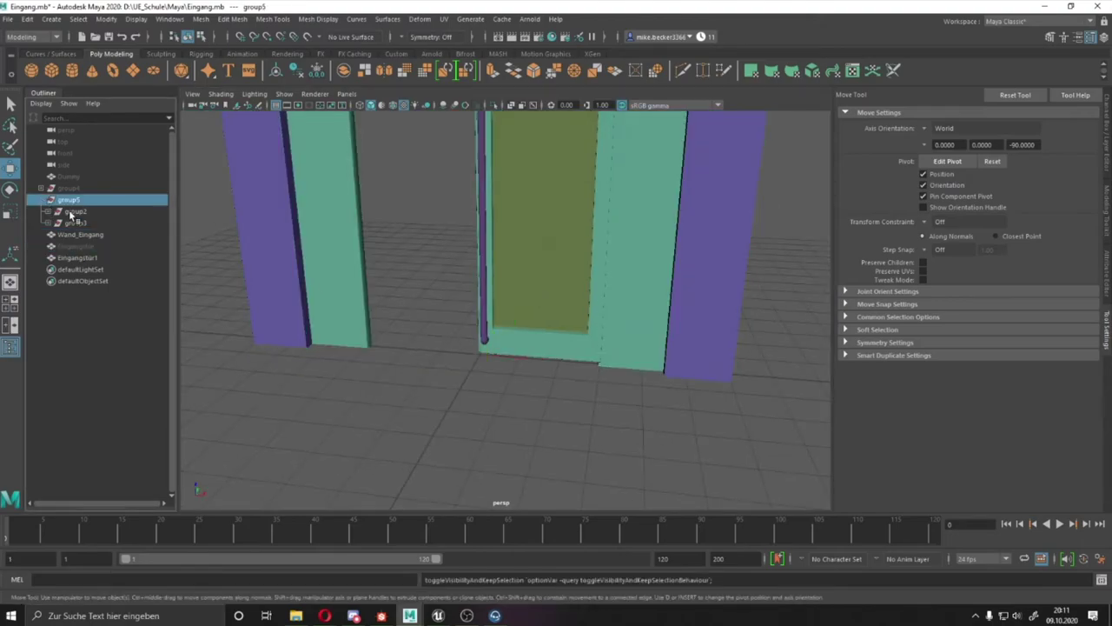
left_click(69, 216)
left_click(68, 188)
left_click(409, 347)
left_click_drag(409, 348, 500, 344, "alt")
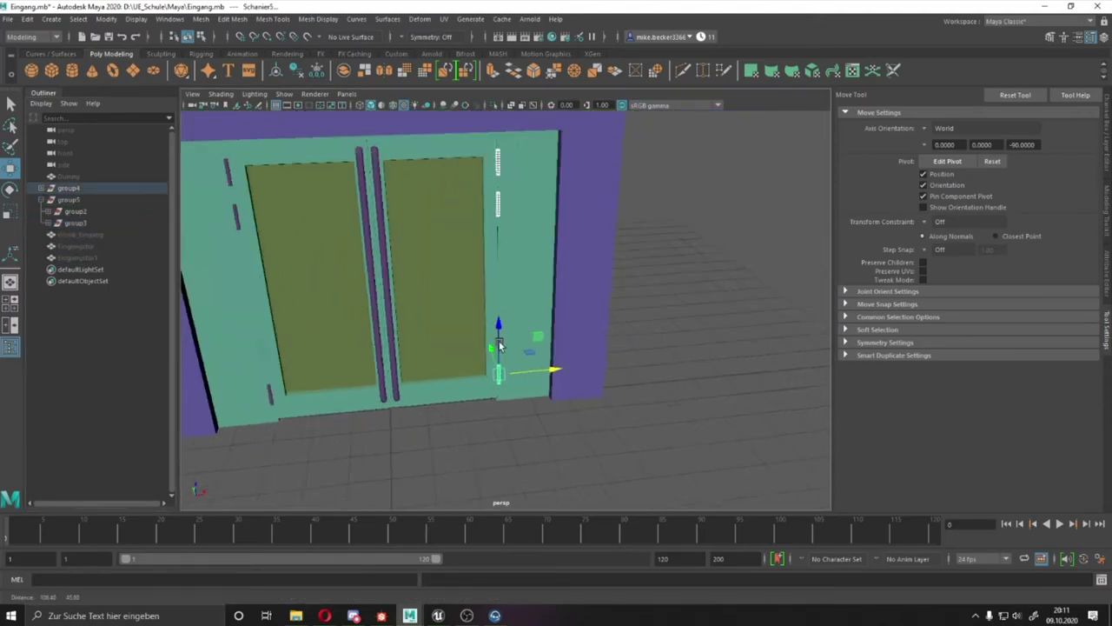
scroll(500, 345, "up", 5)
scroll(425, 391, "up", 5)
key("f")
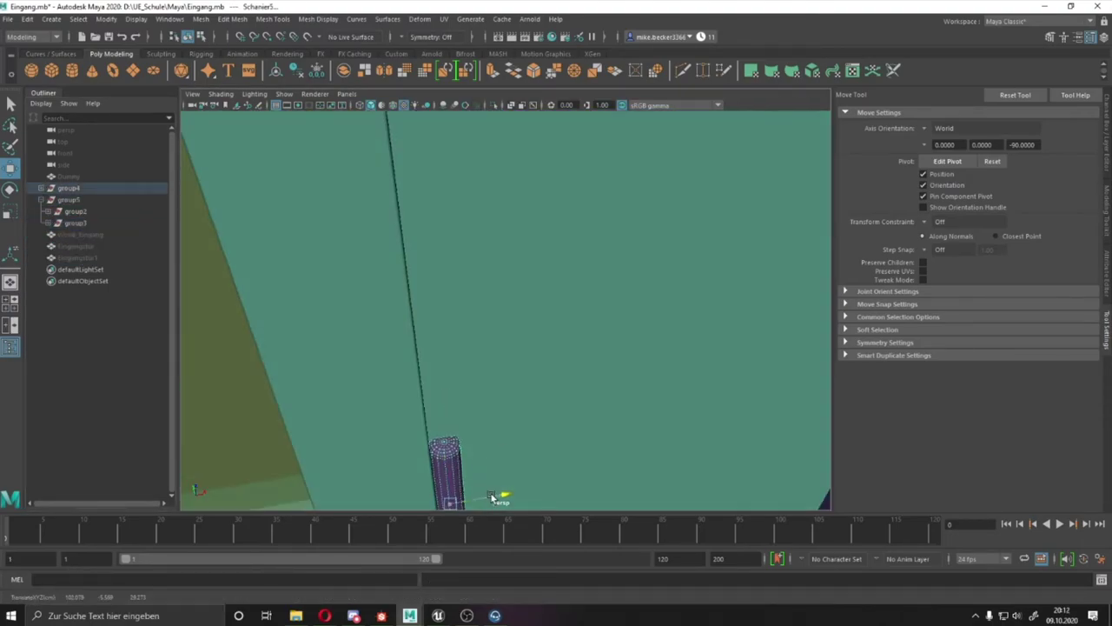
left_click(68, 188)
key("h")
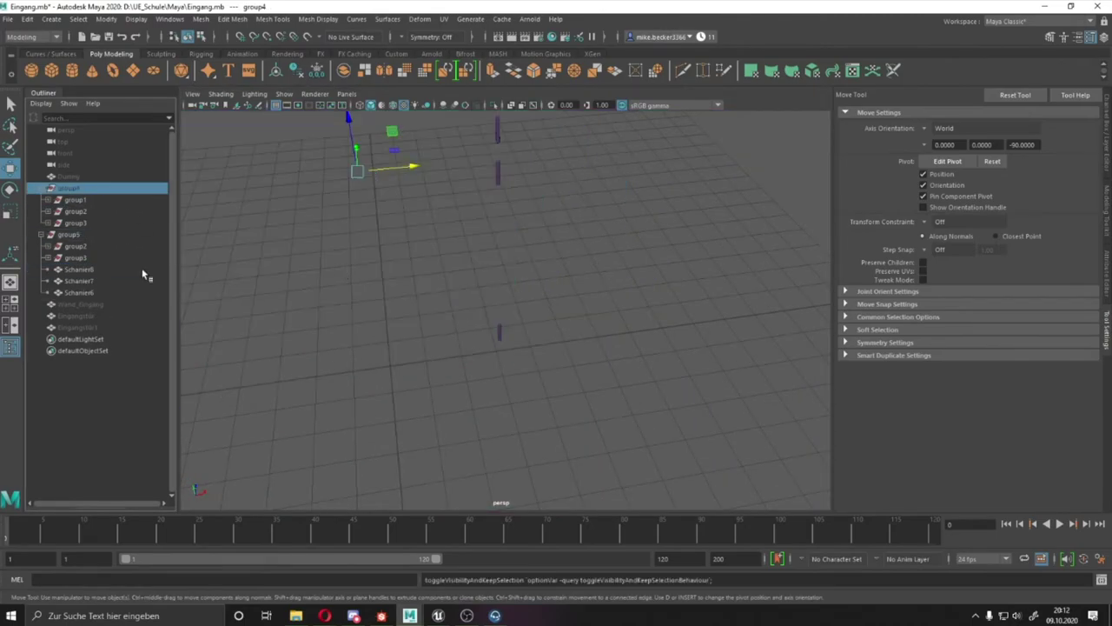
- Combine the second door with its Scharnier hinges into one mesh and delete the empty group
left_click(77, 326)
key("h")
left_click(78, 292, "ctrl")
right_click_drag(551, 241, 571, 409, "shift")
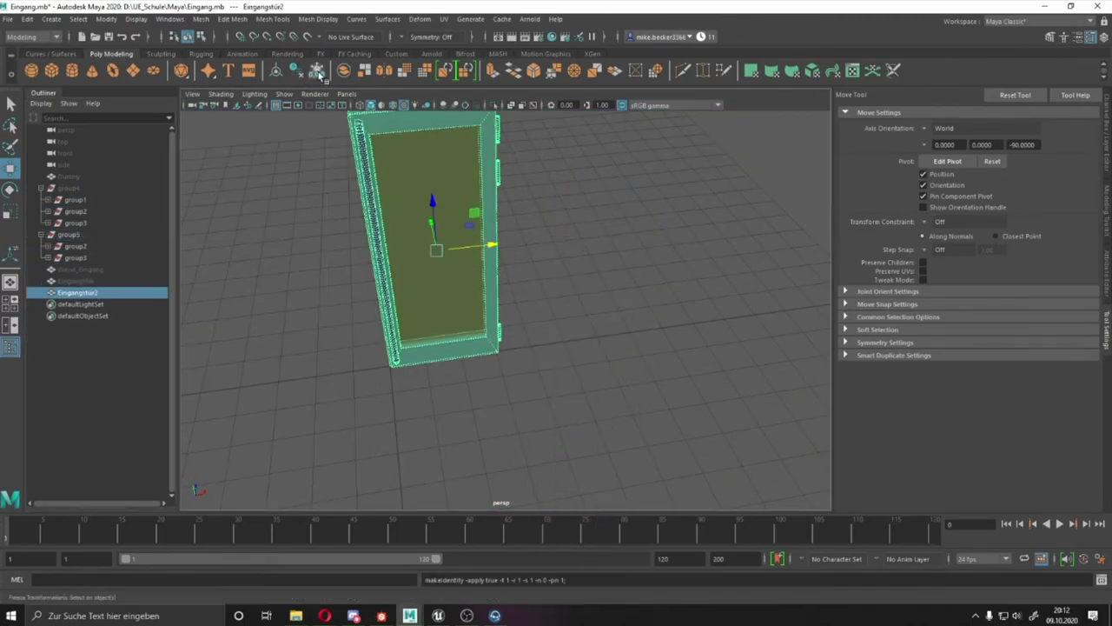
key("Delete")
- Inspect Eingangstür upright from the front, then select the wall Wand_Eingang
left_click(105, 246)
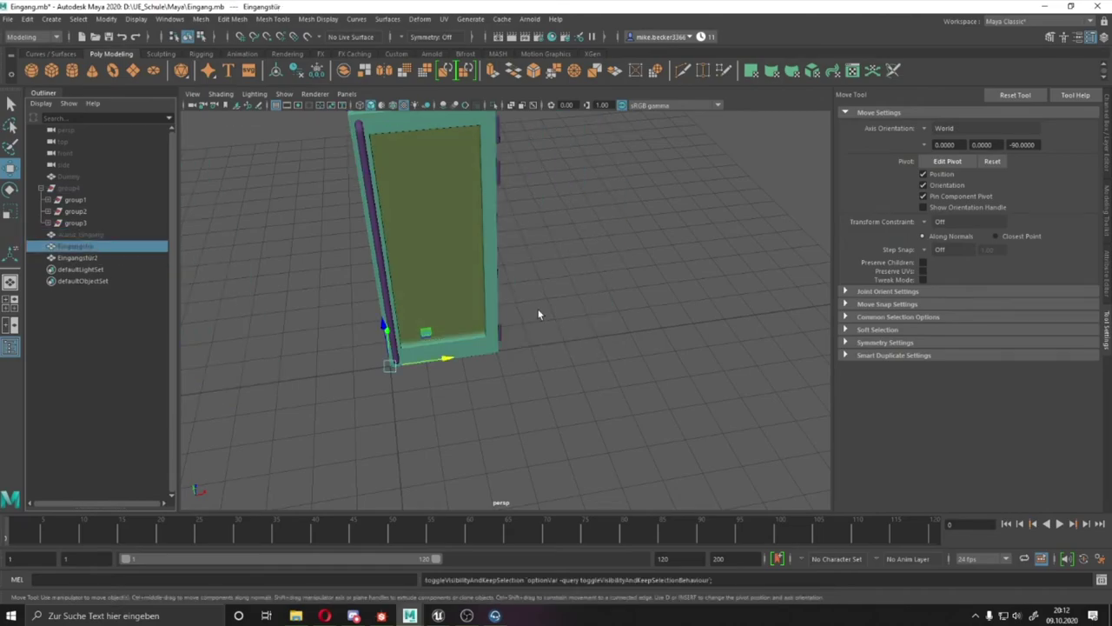
key("f")
mouse_move(513, 403)
left_mouse_down("alt")
mouse_move(394, 357)
mouse_move(483, 351)
left_mouse_up("alt")
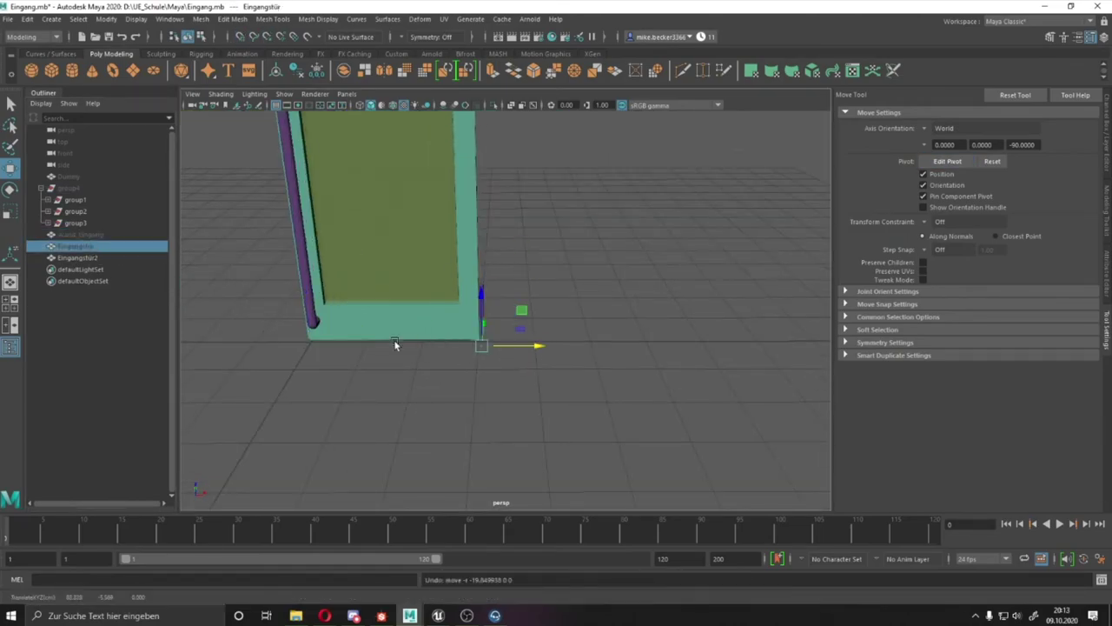
scroll(487, 284, "up", 5)
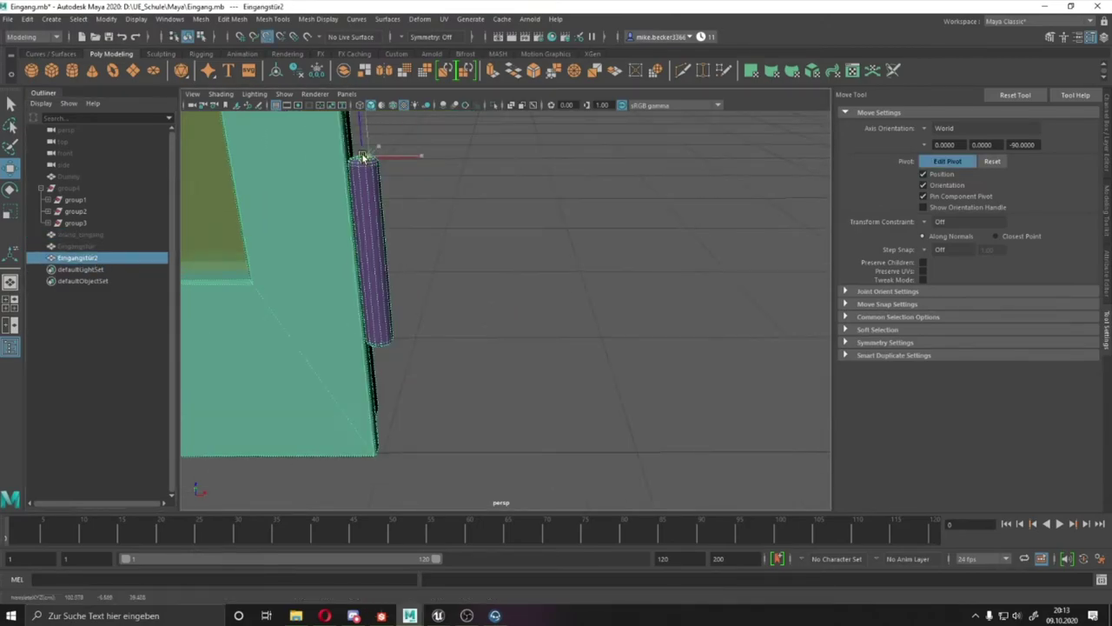
scroll(496, 241, "down", 5)
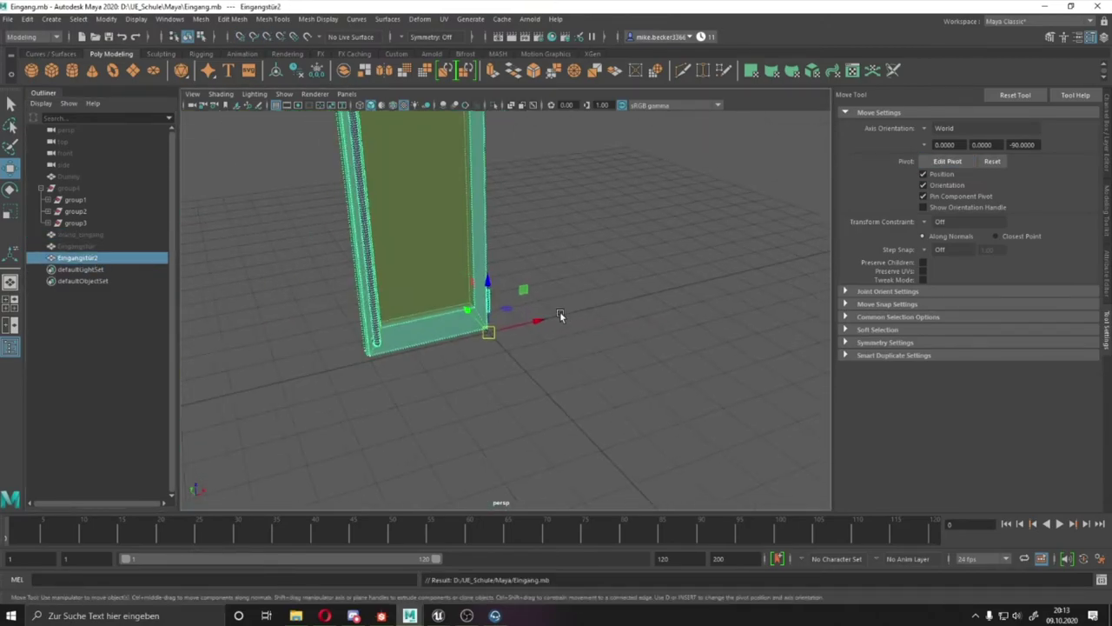
left_click(104, 234)
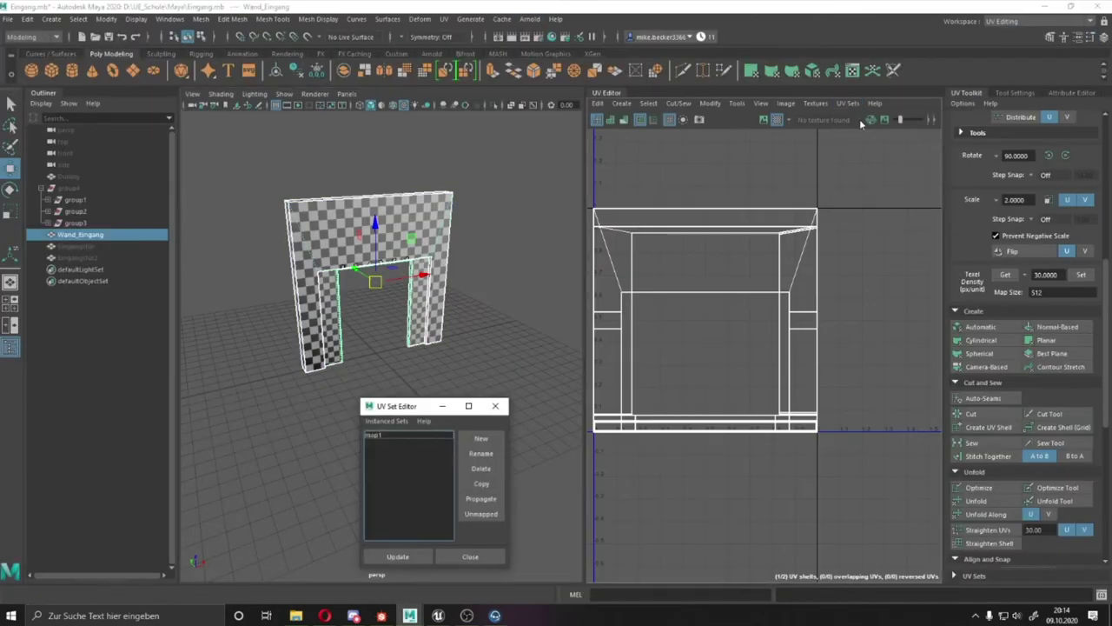
- Check the second door's UVs, then export the selected wall and doors to Eingang.fbx
left_click_drag(417, 397, 448, 349)
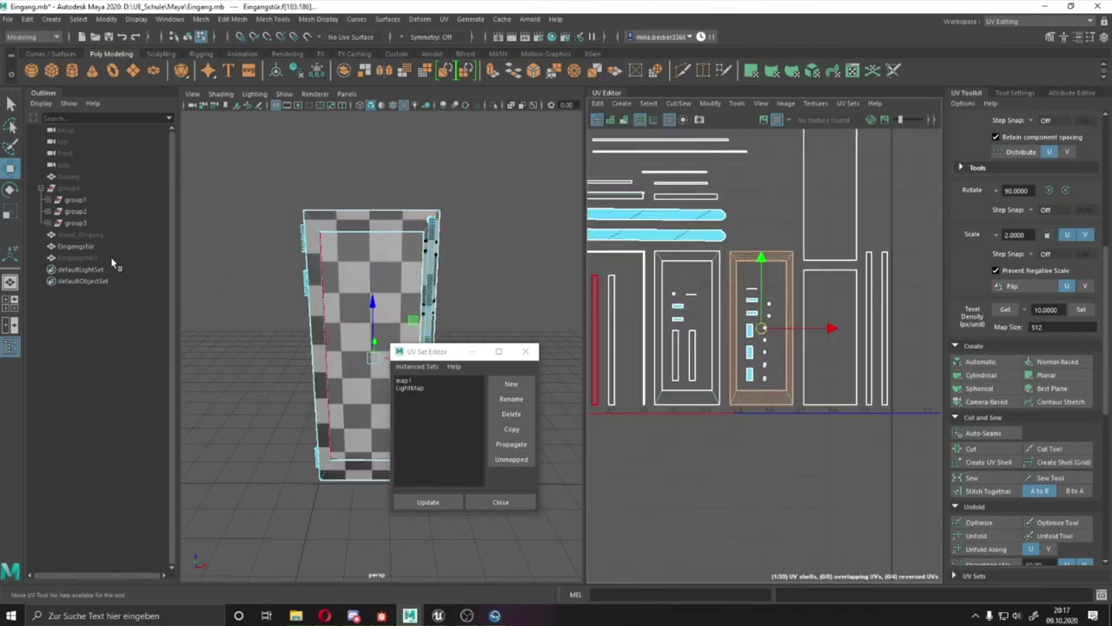
left_click(111, 259)
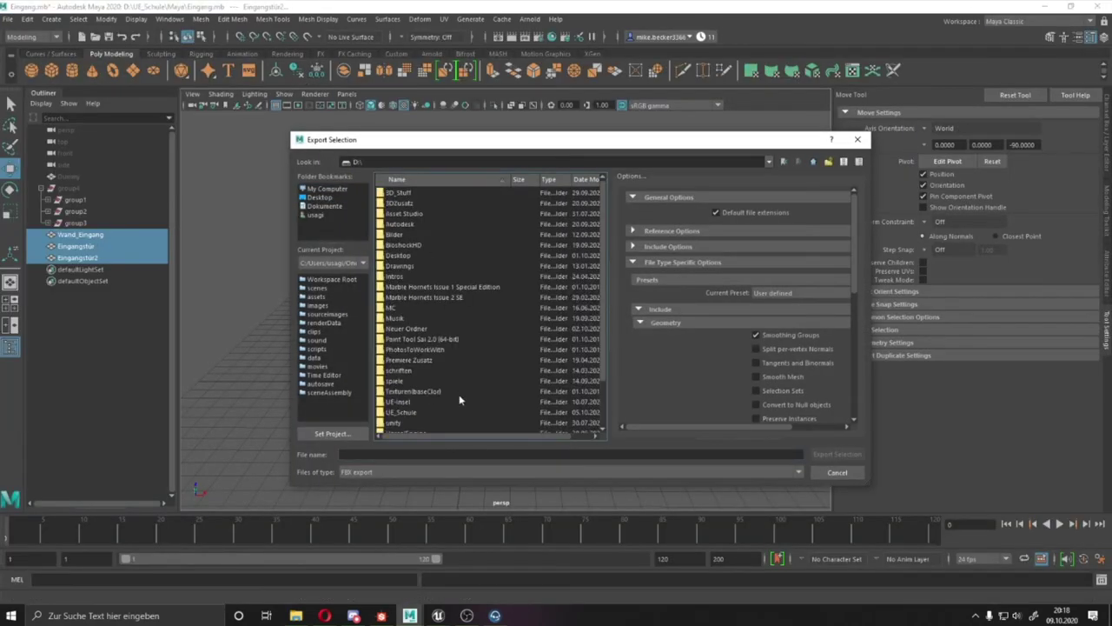
type("ang")
key("Return")
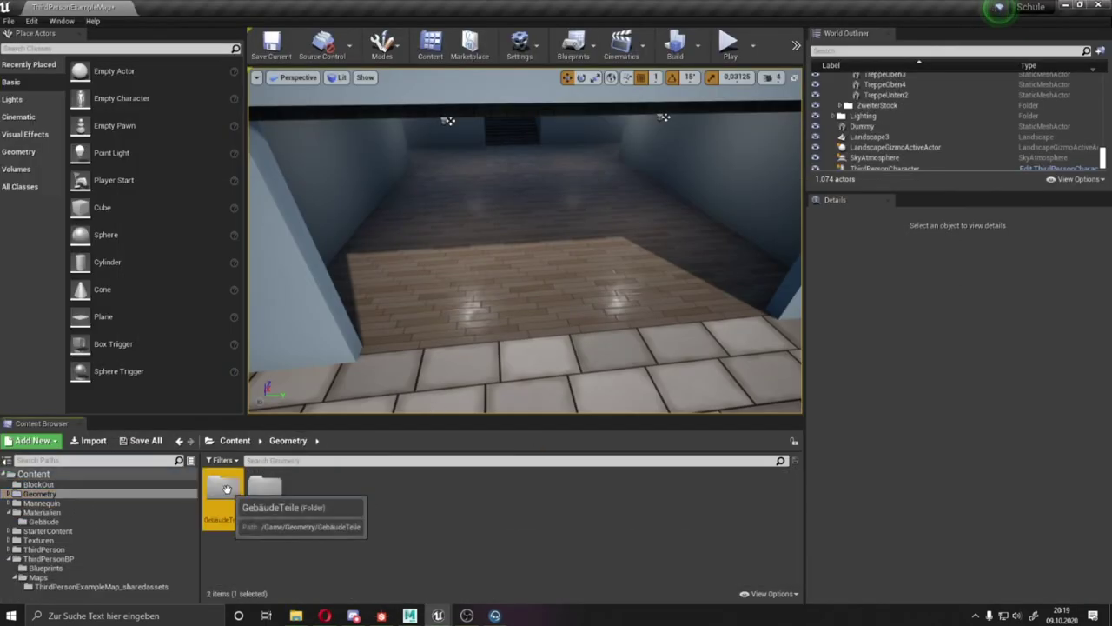
- Import Eingang.fbx into GebäudeTeile and delete the old entrance actors from the level
double_click(226, 489)
double_click(581, 375)
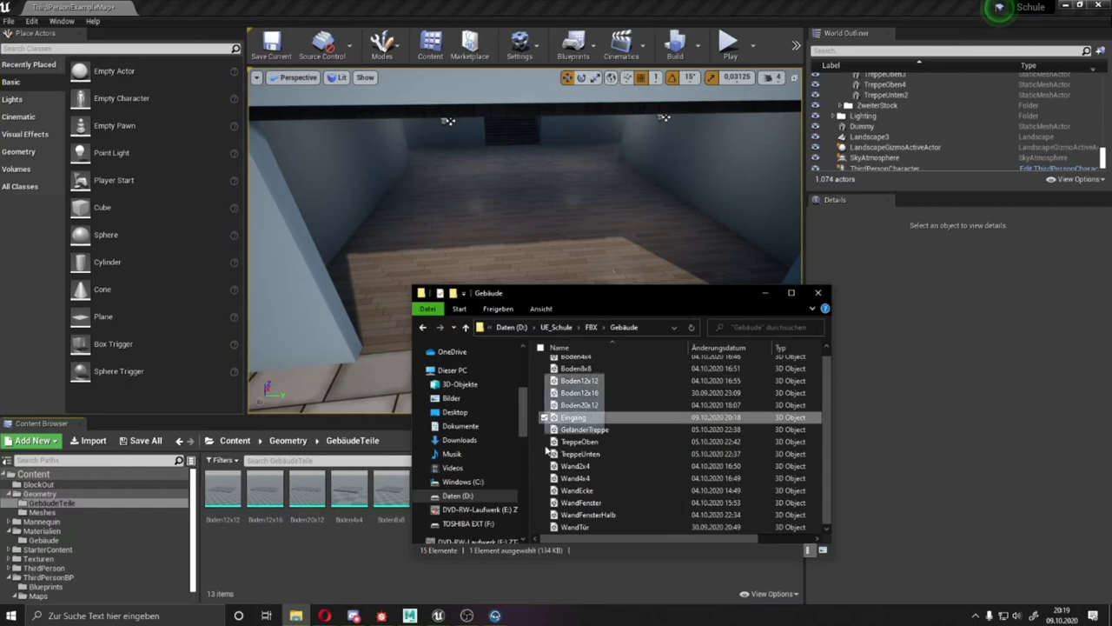
left_click_drag(574, 417, 521, 491)
scroll(528, 280, "down", 5)
left_click(578, 522)
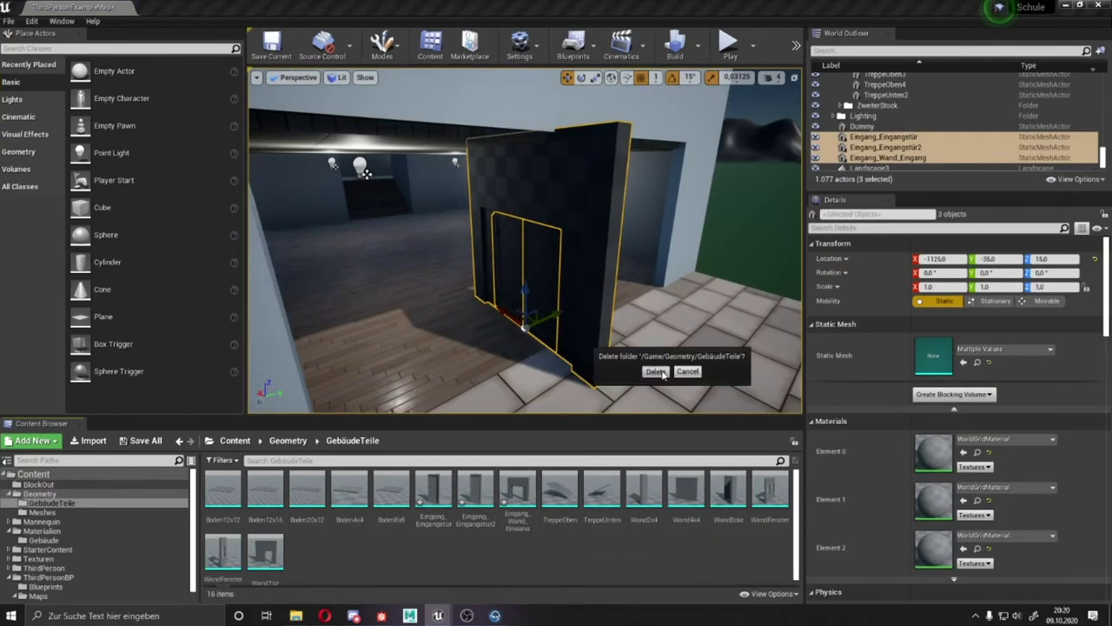
left_click(656, 372)
left_click(551, 423)
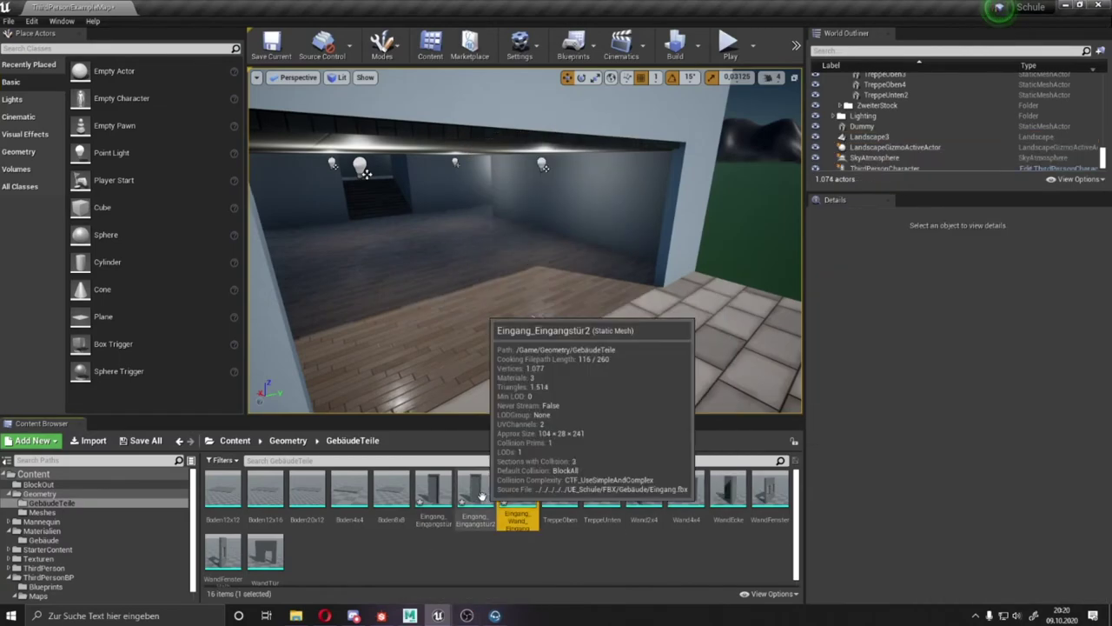
- Back in Maya, view the entrance from the front and select the second door
left_click(469, 573)
mouse_move(451, 237)
left_mouse_down("alt")
mouse_move(487, 287)
mouse_move(452, 296)
left_mouse_up("alt")
scroll(451, 296, "up", 5)
left_click(499, 461)
- Snap Eingangstür's pivot to the door's bottom hinge corner
left_click(499, 460)
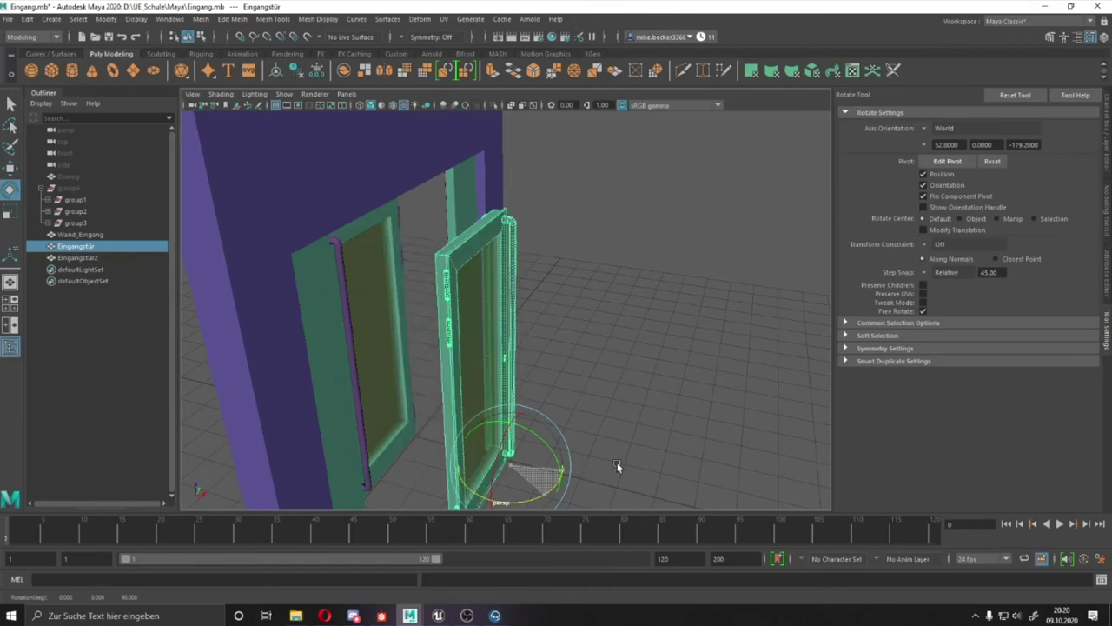
key("d")
mouse_move(618, 464)
left_mouse_down("alt")
mouse_move(512, 352)
mouse_move(510, 393)
left_mouse_up("alt")
key("d")
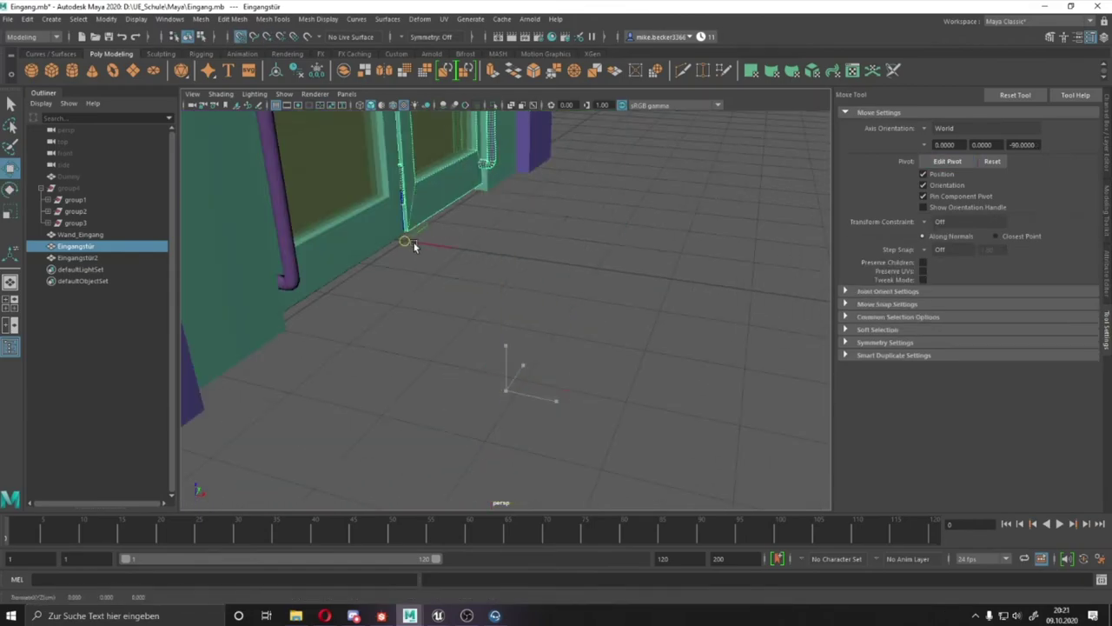
scroll(657, 253, "down", 5)
scroll(467, 329, "up", 4)
key("w")
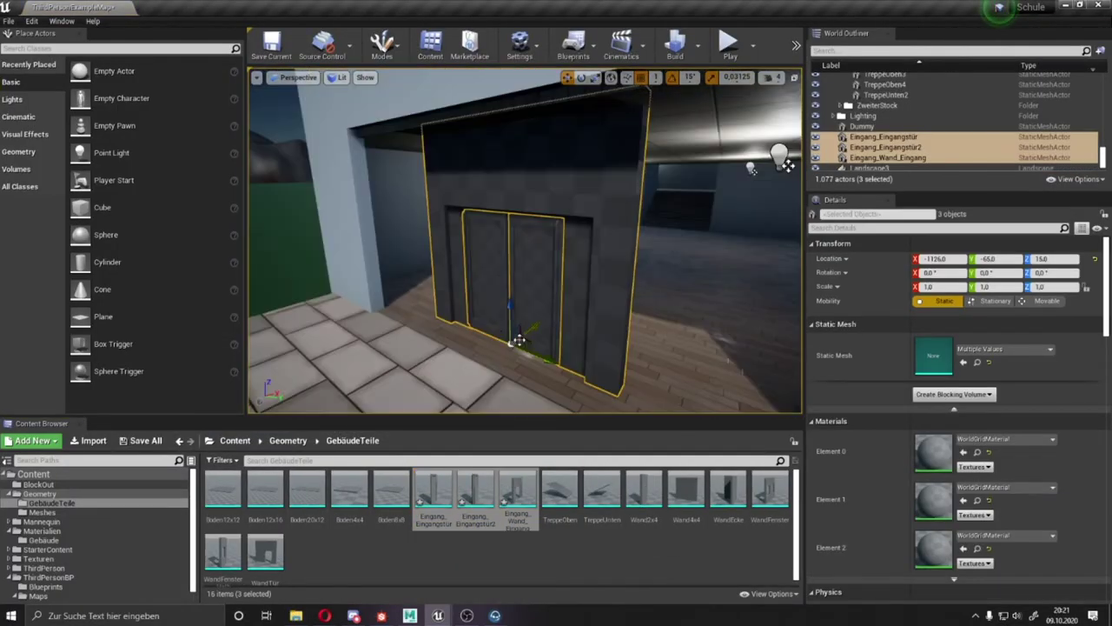
- Undo the last move and set the entrance wall's location to Y -200 and Z 10
key("ctrl+z")
right_click_drag(648, 87, 461, 142)
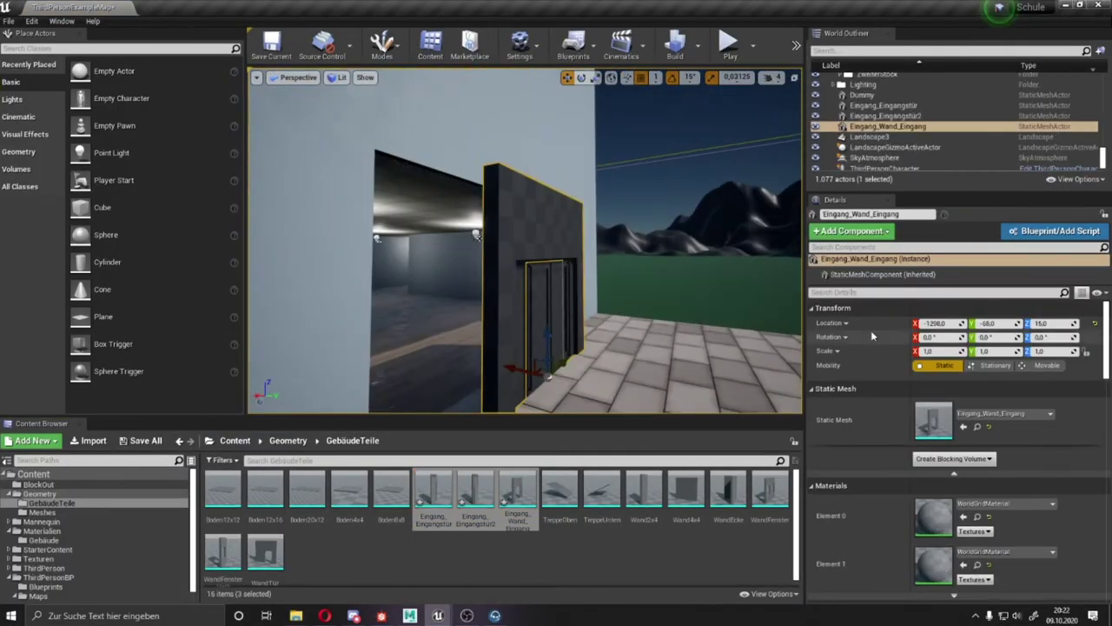
type("-200")
key("Return")
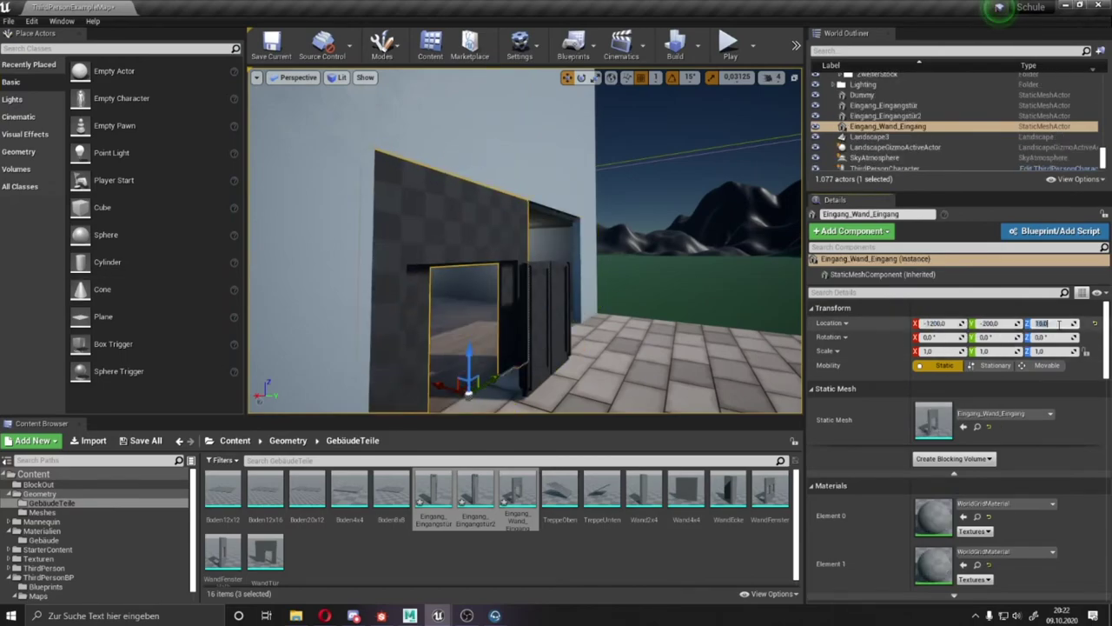
key("Return")
- Set grid snapping to 100, then 1, and select the wall with both doors
mouse_move(390, 303)
right_mouse_down()
mouse_move(493, 175)
mouse_move(556, 261)
right_mouse_up()
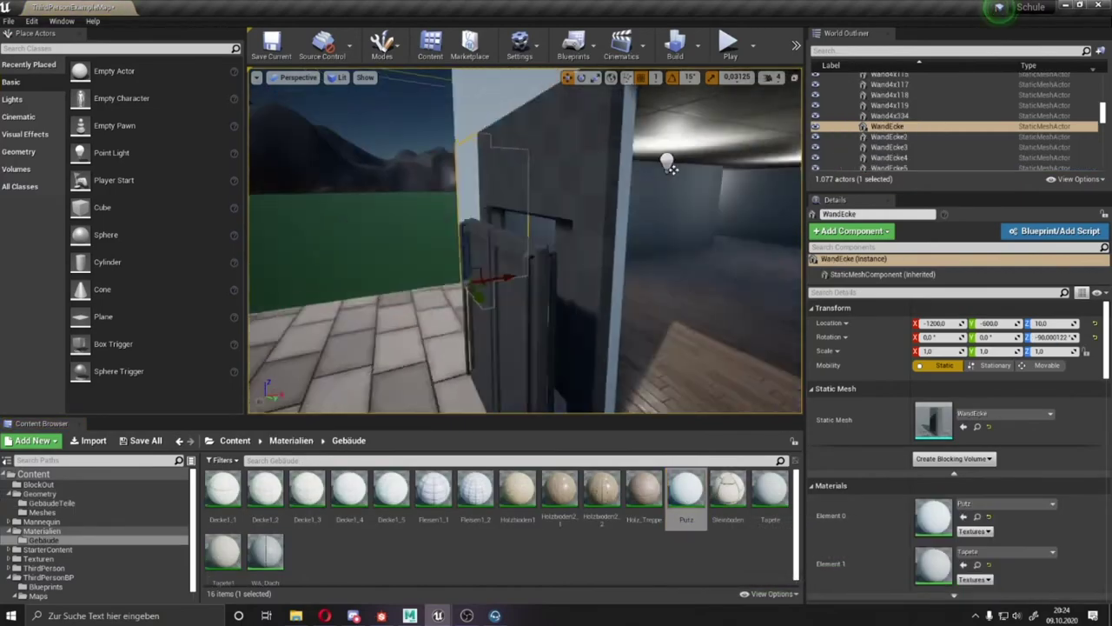
left_click(670, 155)
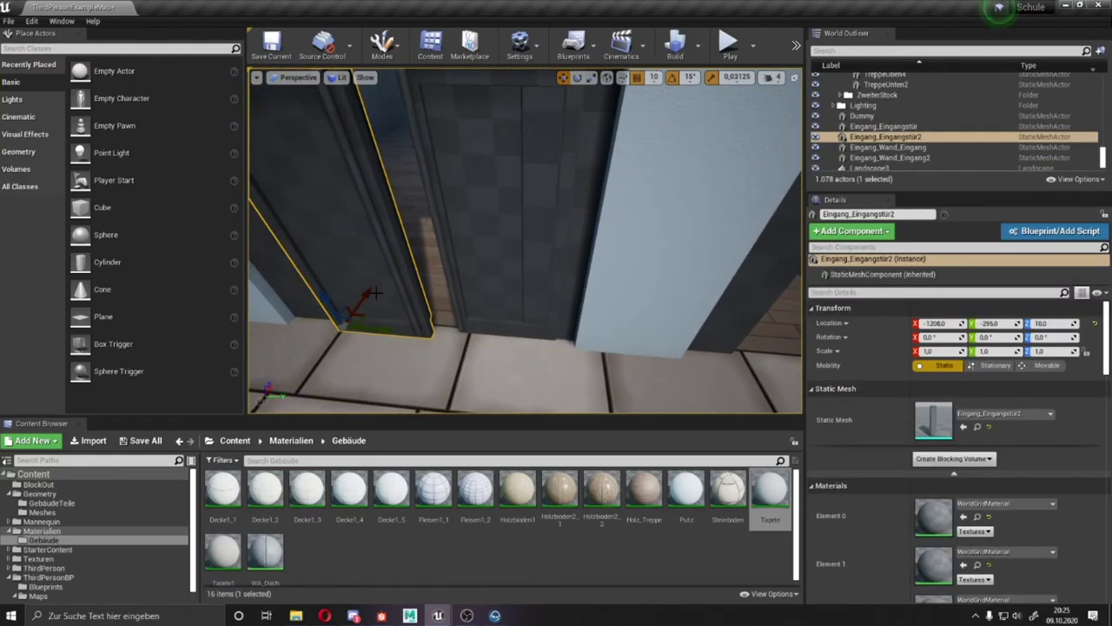
left_click(654, 77)
left_click(664, 90)
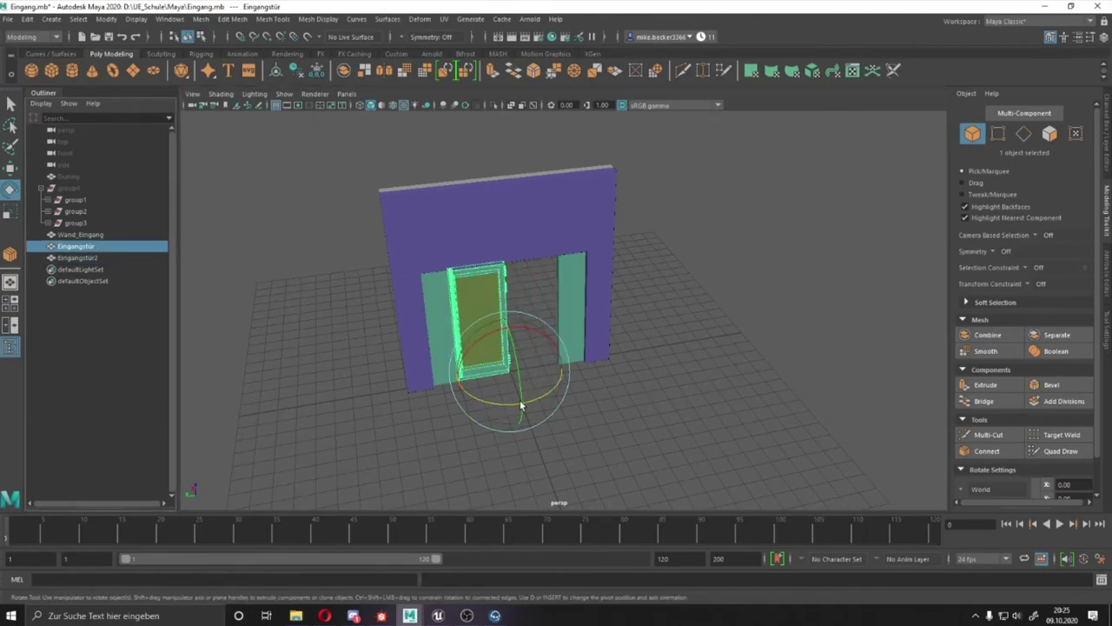
left_click_drag(355, 413, 625, 160)
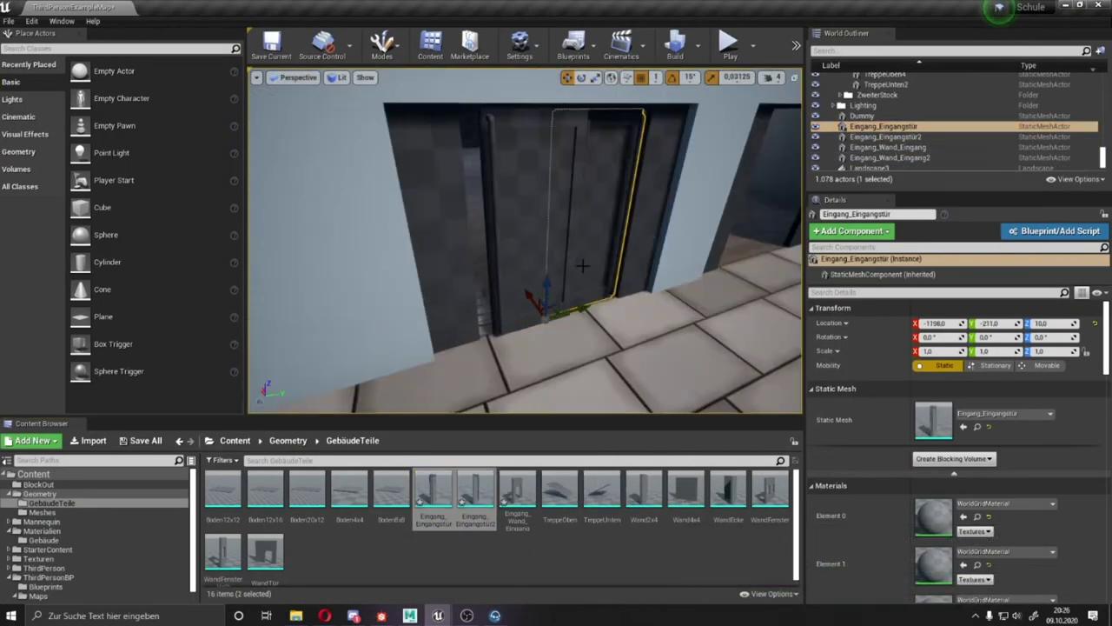
- Slide the first door leaf into the wall opening and align it against the frame
right_click_drag(582, 265, 521, 298)
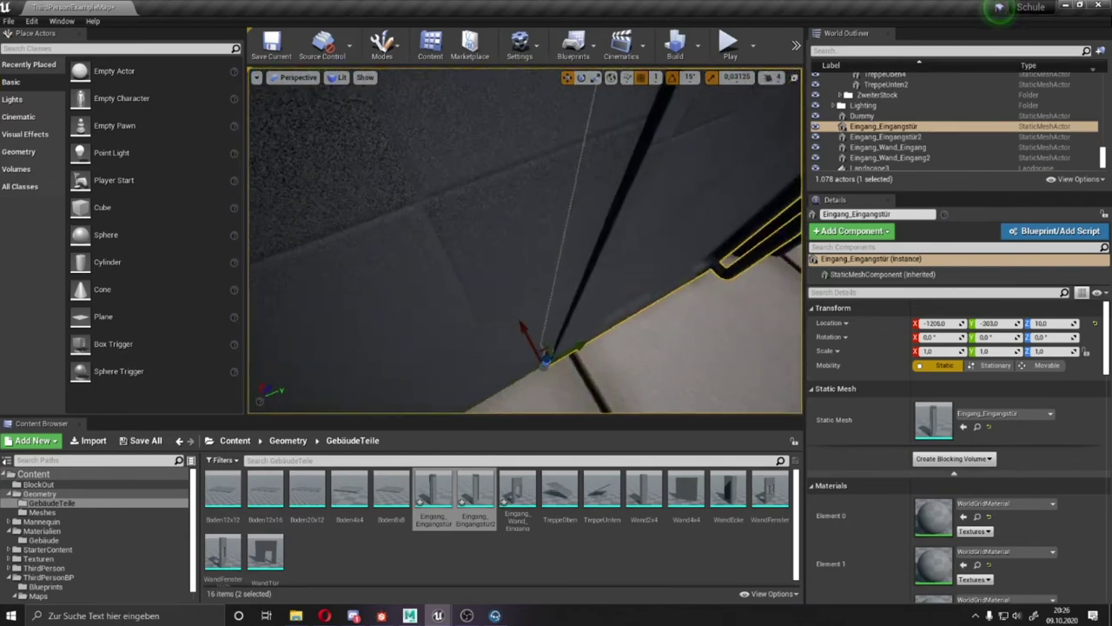
mouse_move(544, 356)
right_mouse_down()
mouse_move(502, 320)
mouse_move(722, 253)
right_mouse_up()
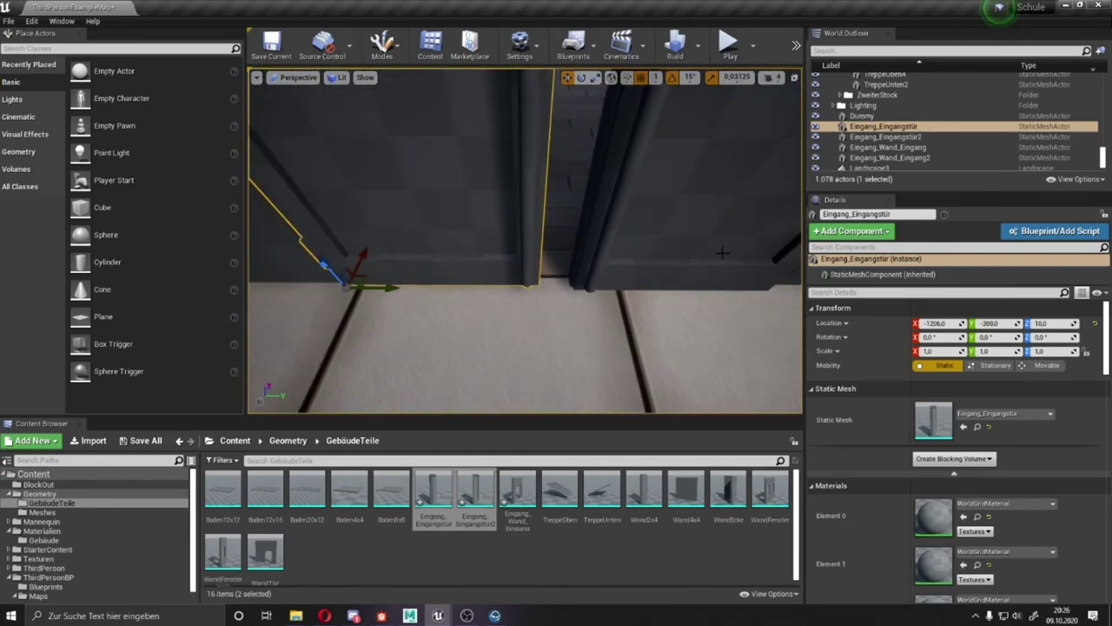
right_click_drag(660, 287, 711, 331)
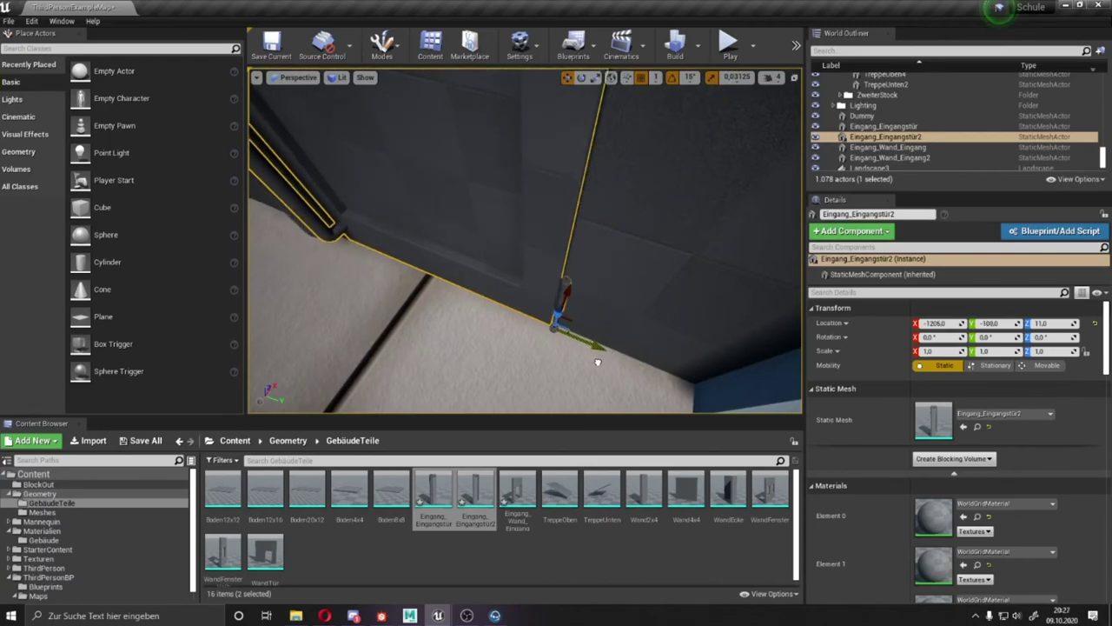
- Select both door leaves and set their Location Z to 10
left_click(883, 126, "ctrl")
key("f")
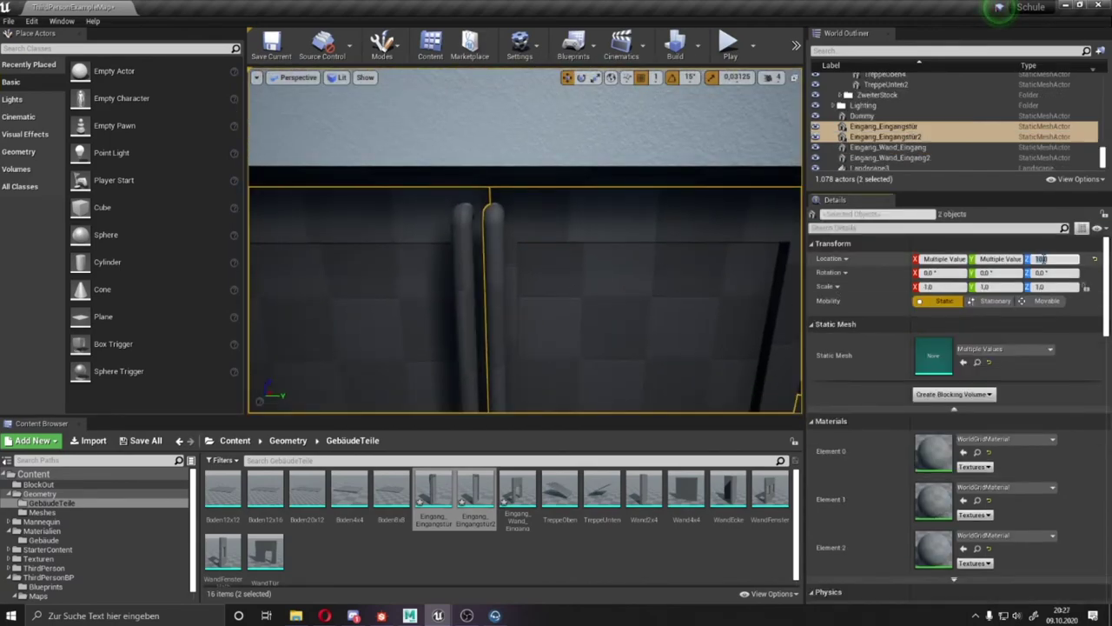
left_click(559, 491, "shift")
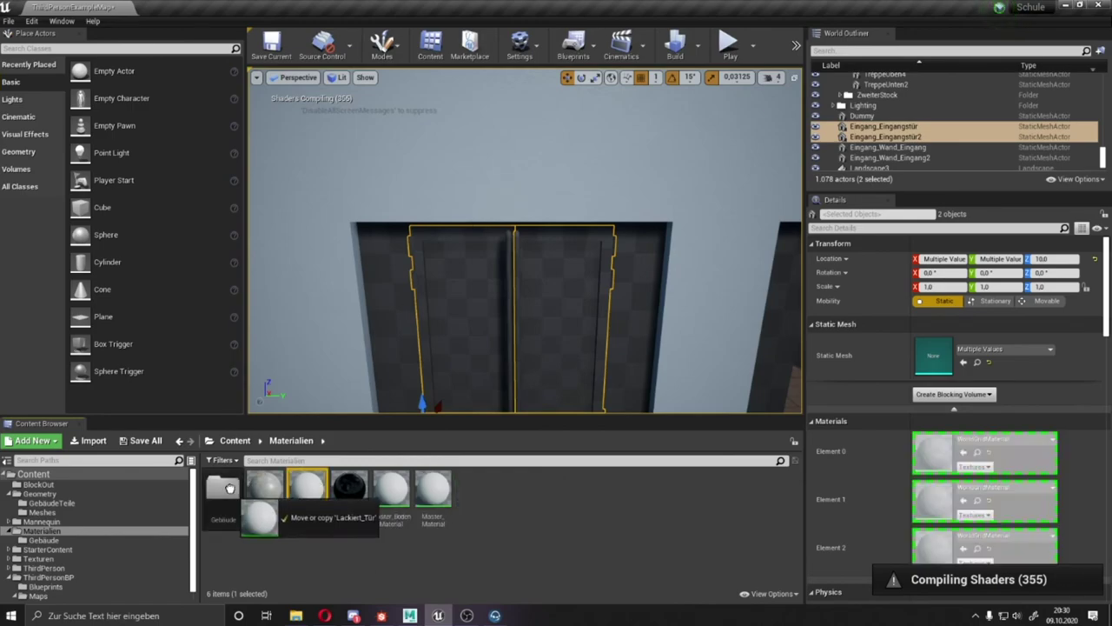
- Move Lackiert_Tür into Gebäude, enable Normal, Pack and Farbanpassung, and tint it saturated yellow
left_click_drag(230, 489, 229, 489)
double_click(355, 551)
left_click(44, 541)
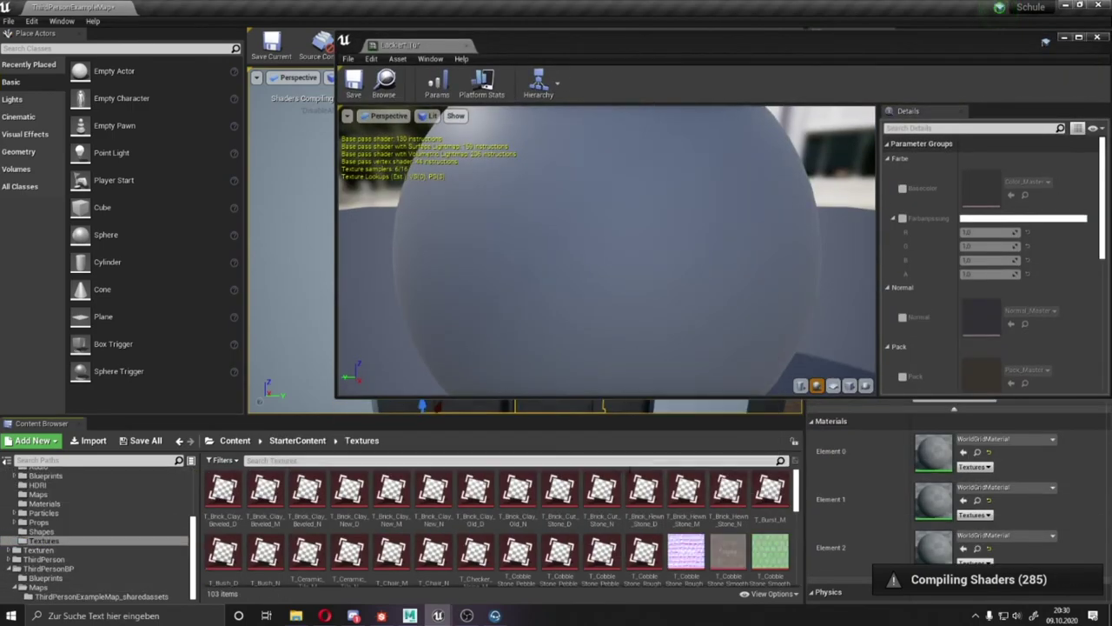
left_click(901, 317)
left_click(902, 376)
left_click(902, 219)
left_click(1023, 218)
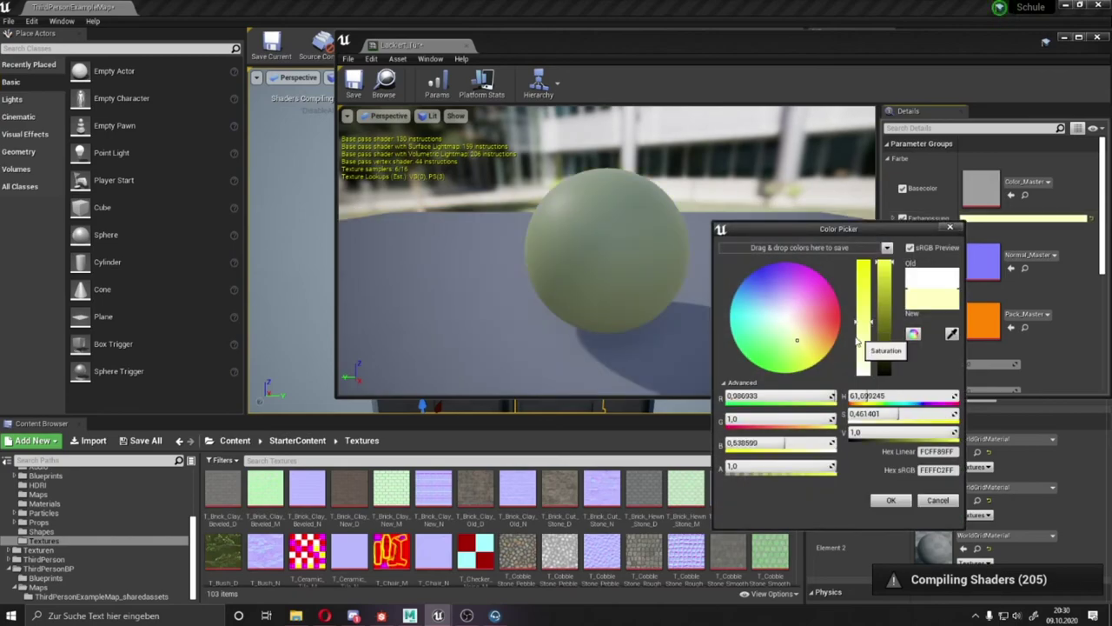
left_click_drag(867, 347, 867, 317)
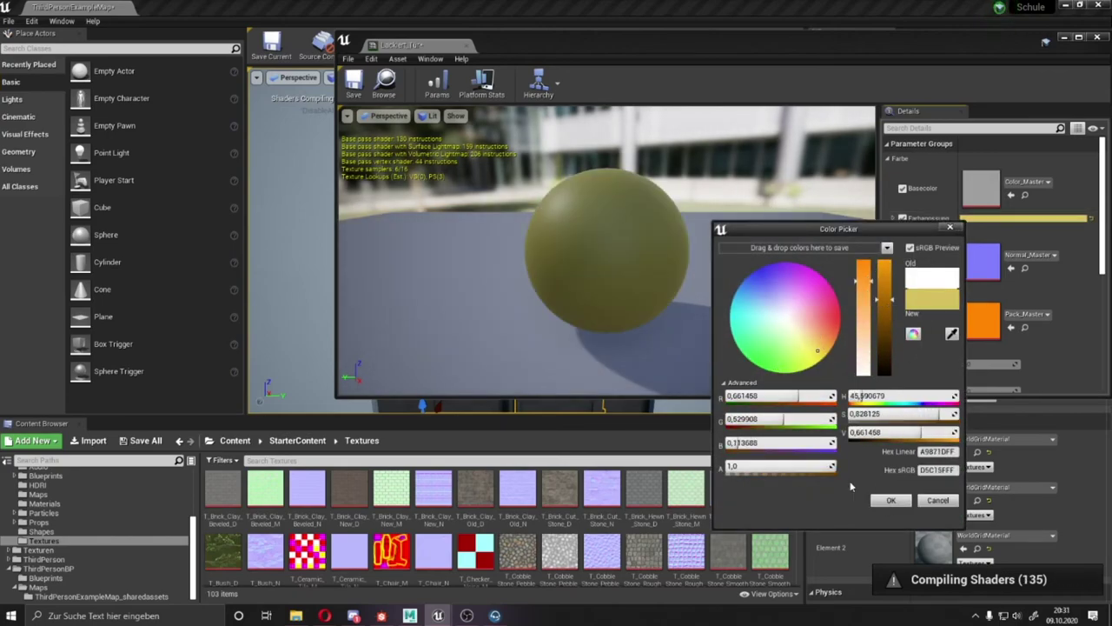
- Use T_Concrete_Poured_N as the normal map and apply Lackiert_Tür to both doors
scroll(521, 521, "down", 2)
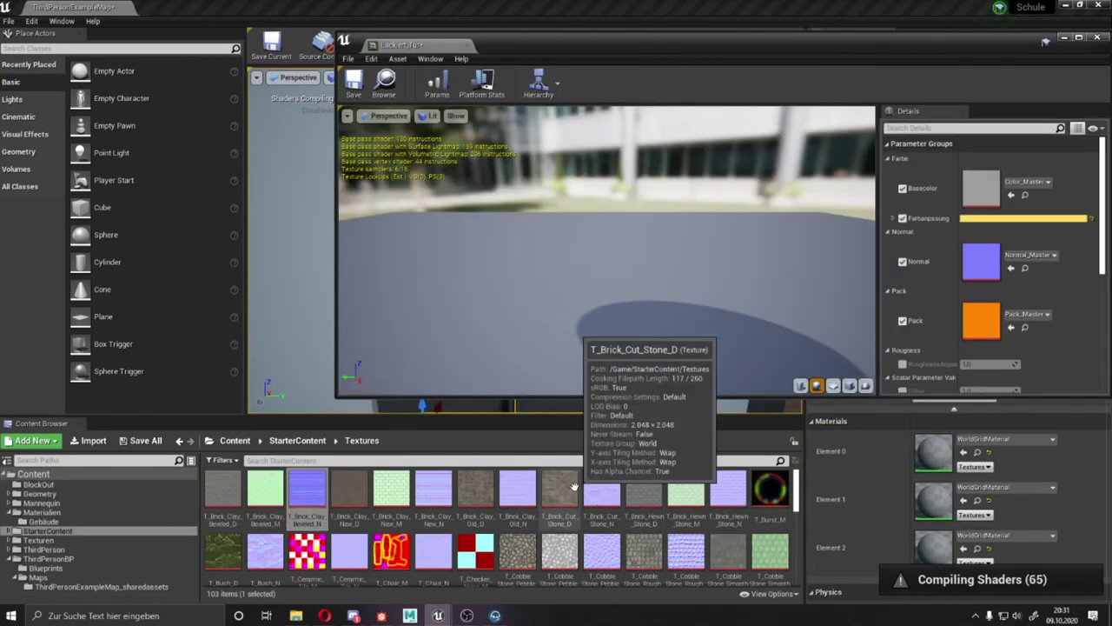
double_click(350, 495)
scroll(610, 510, "down", 1)
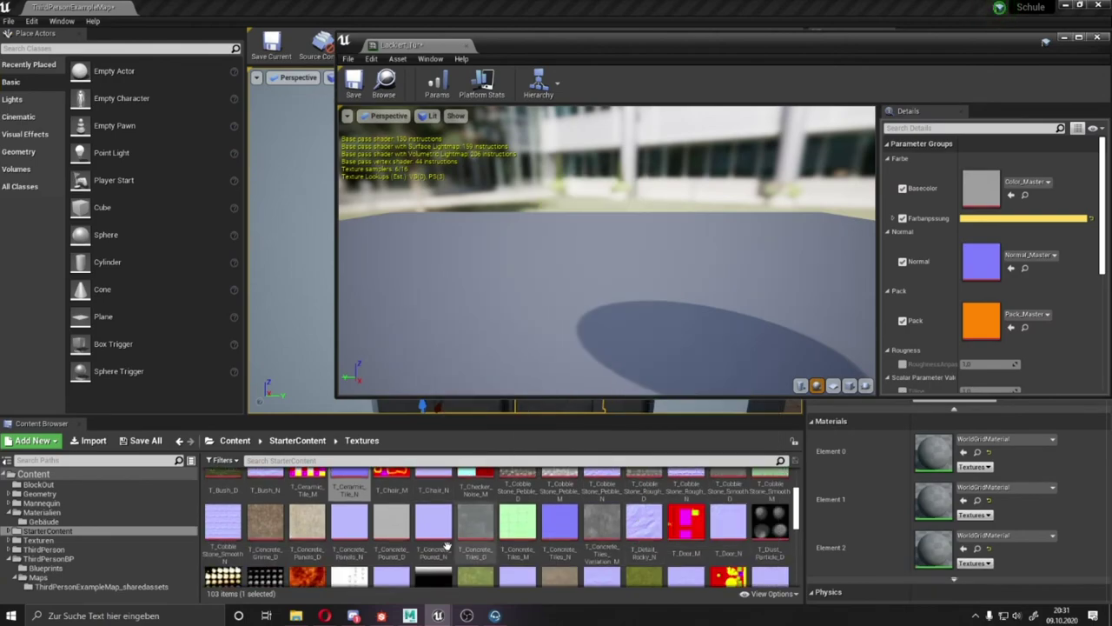
double_click(433, 521)
left_click(576, 46)
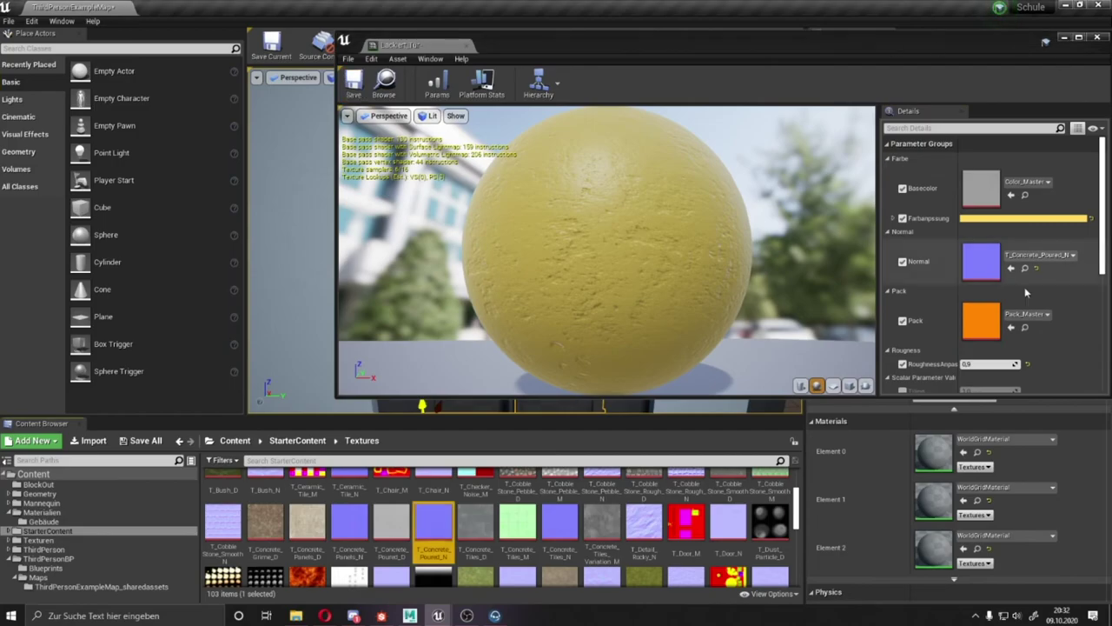
mouse_move(621, 41)
left_mouse_down()
mouse_move(538, 255)
mouse_move(475, 327)
left_mouse_up()
left_click_drag(684, 495, 560, 286)
- Undo the door-wide yellow paint and assign Lackiert_Tür only to the doors' Element 2 slot
key("ctrl+z")
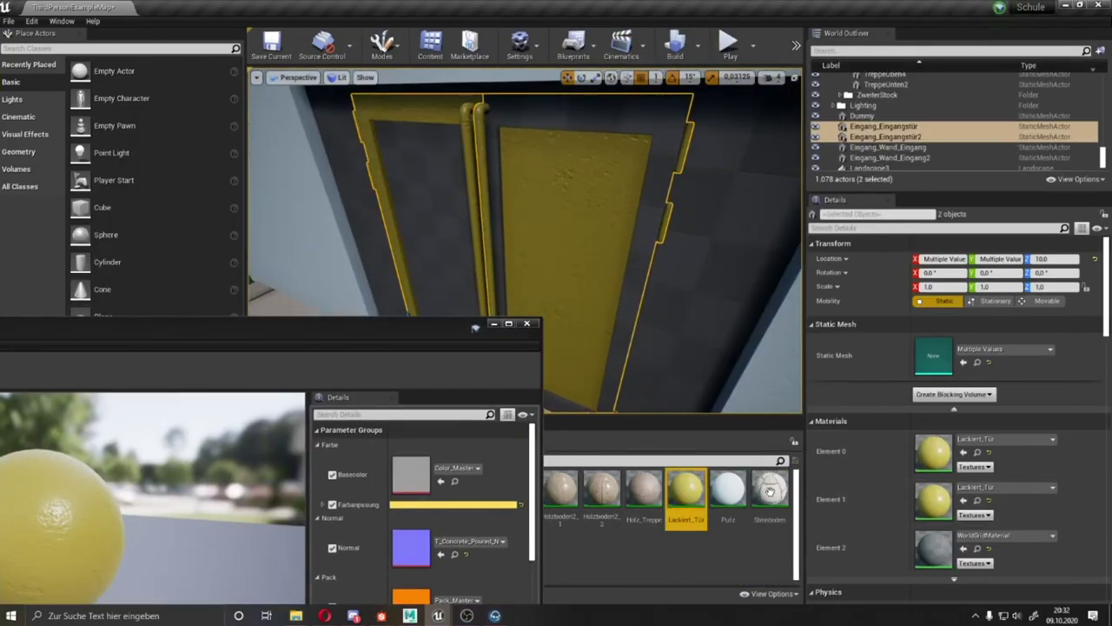
left_click_drag(687, 491, 988, 440)
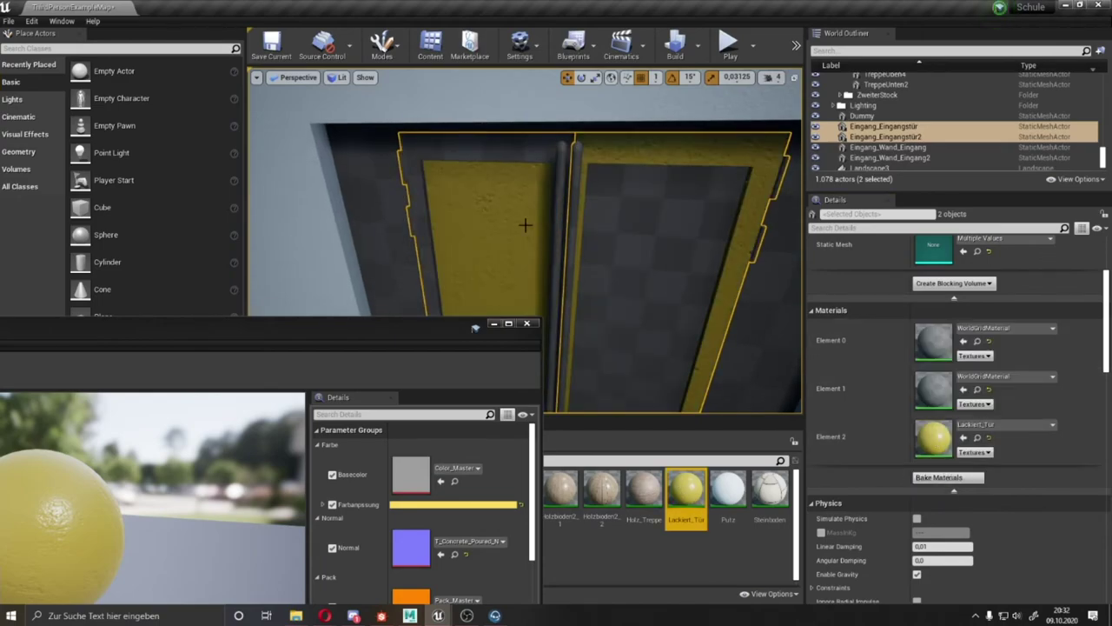
key("ctrl+z")
left_click_drag(684, 491, 933, 461)
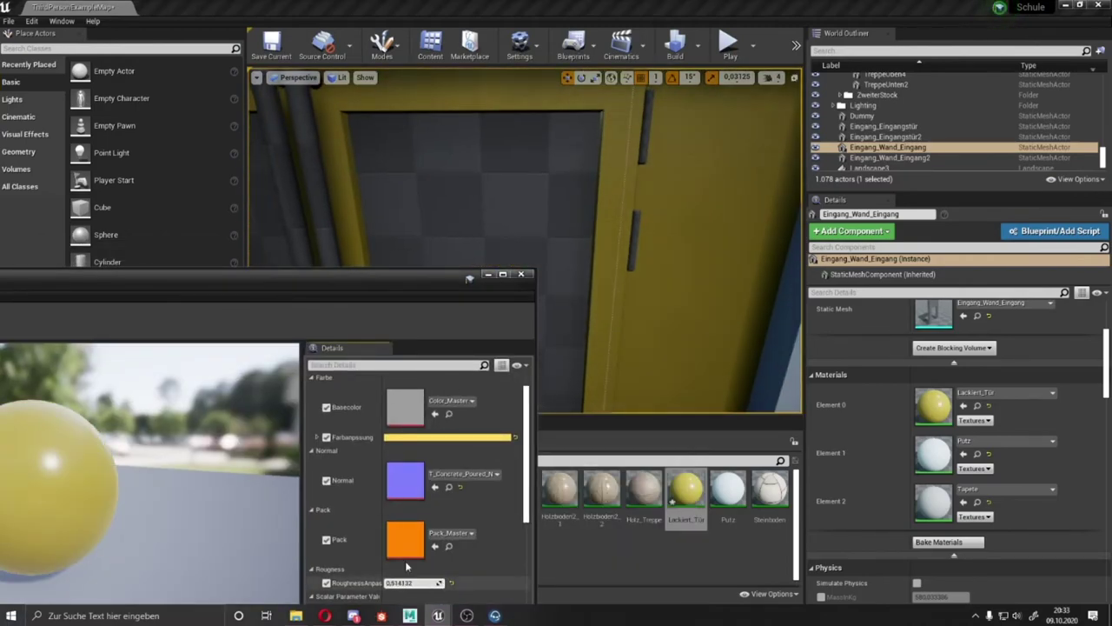
left_click_drag(469, 277, 484, 270)
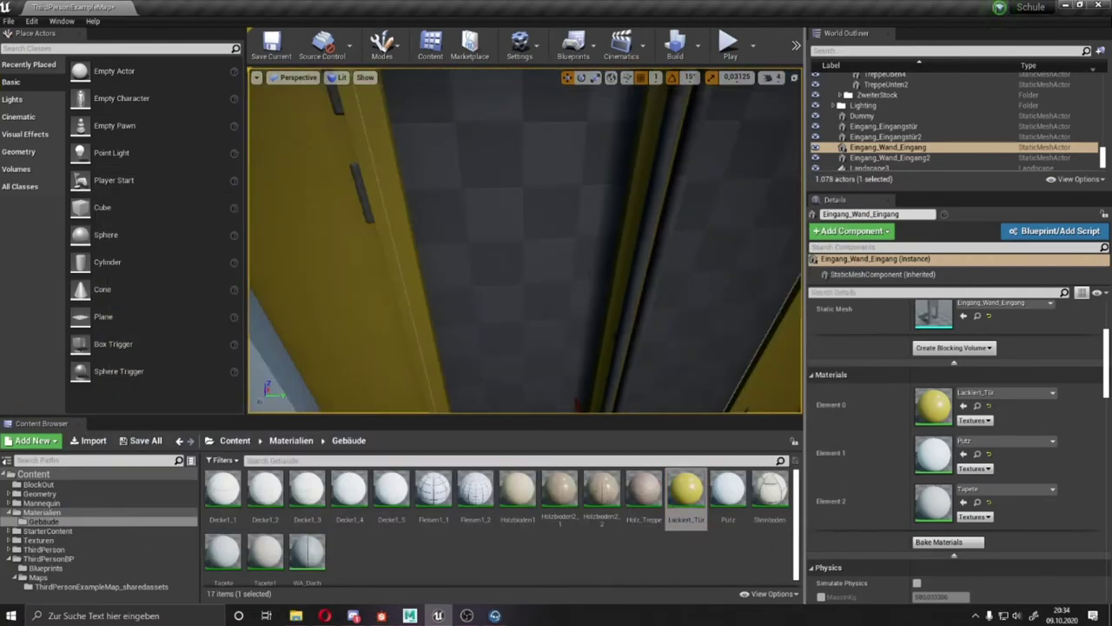
- Create a material instance from Lackiert_Tür named Metal
right_click(686, 491)
left_click(721, 217)
type("etal")
key("Return")
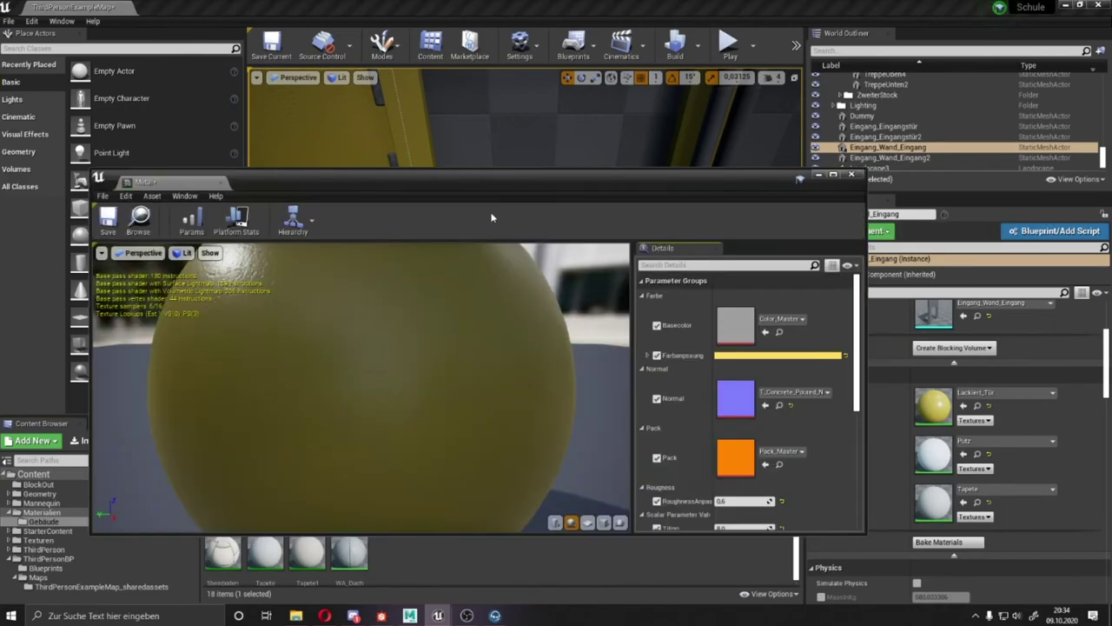
- Export the Pack_Master texture to the Texturen folder on drive D: and open it in Photoshop
left_click(39, 540)
right_click(517, 493)
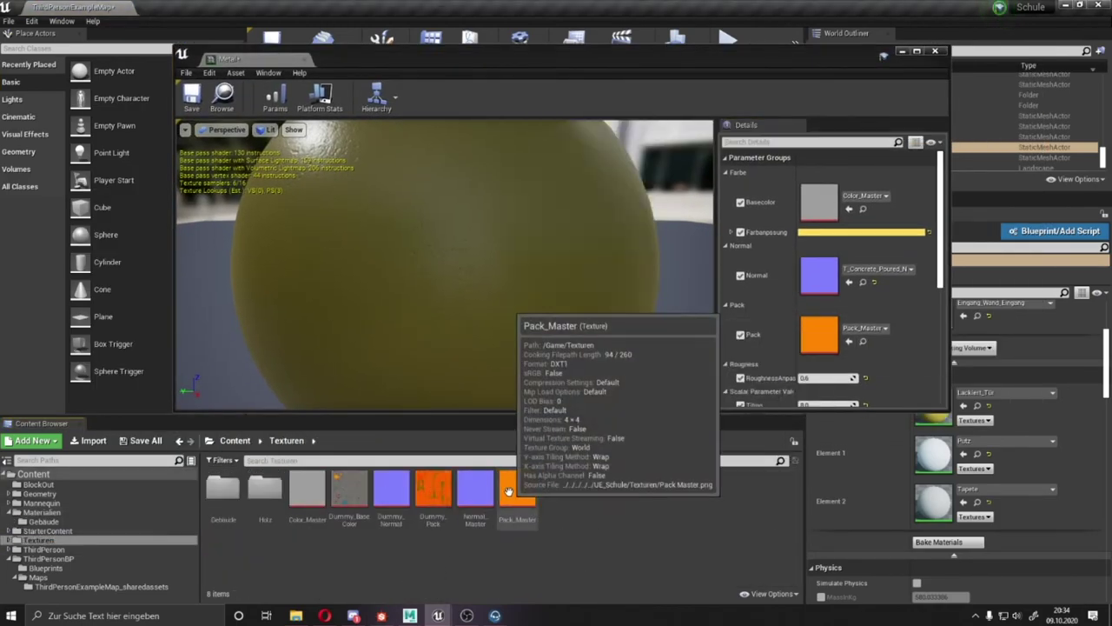
left_click(698, 385)
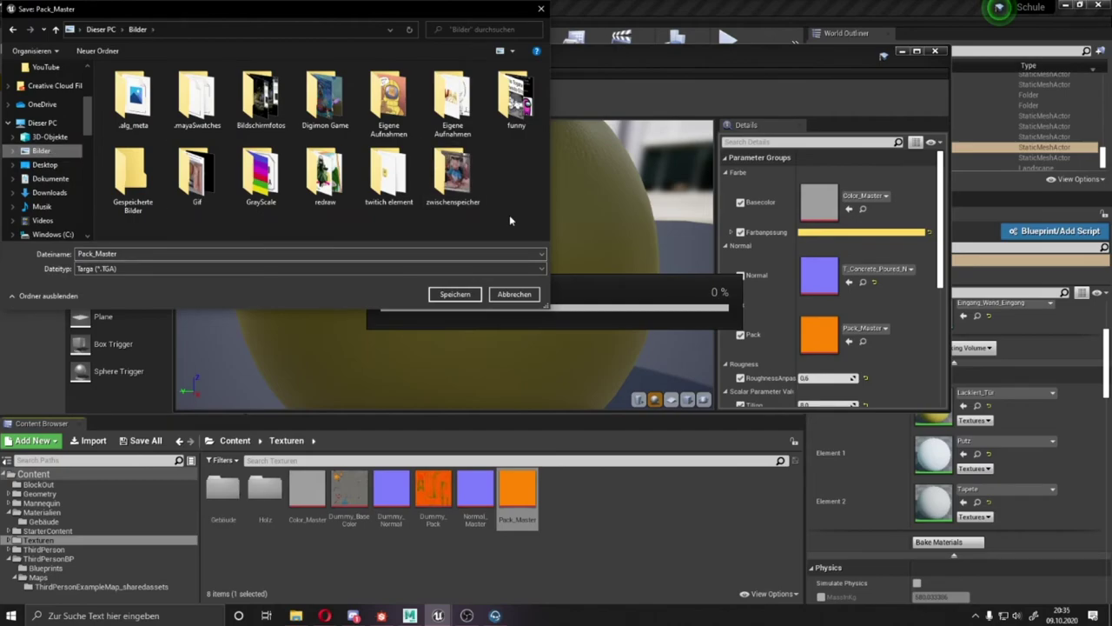
type("D:")
key("Return")
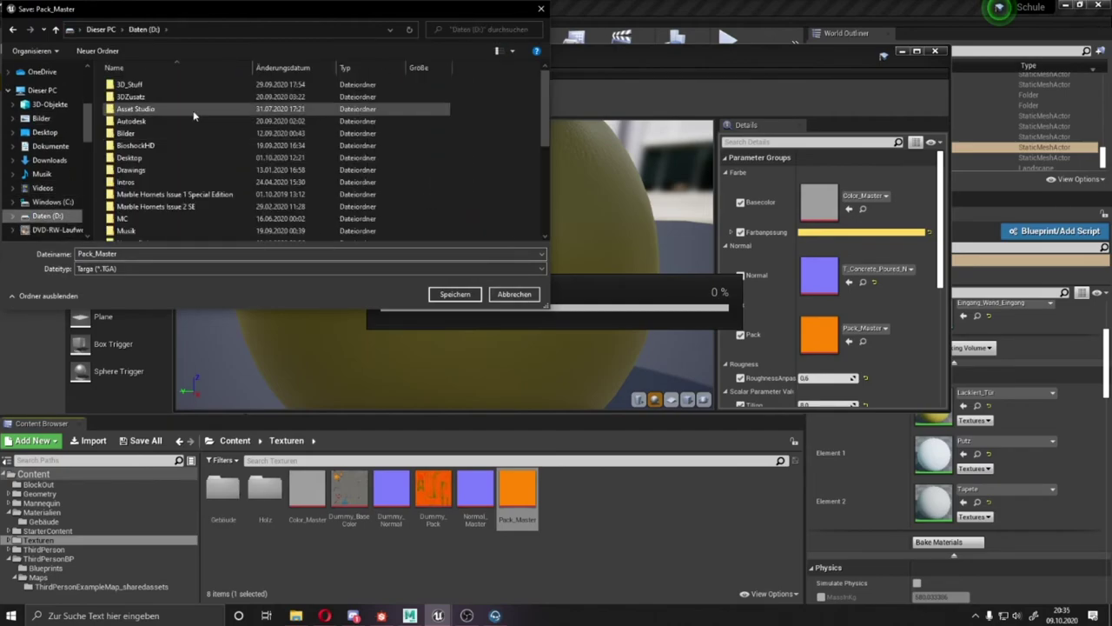
left_click(185, 29)
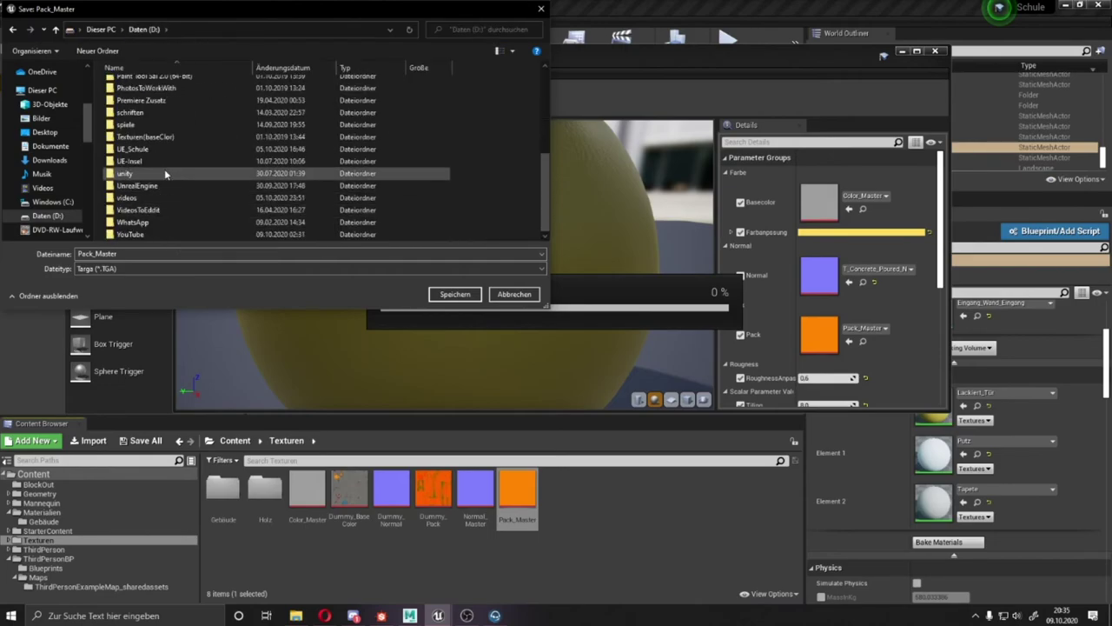
double_click(146, 170)
key("BackSpace")
left_click(512, 486)
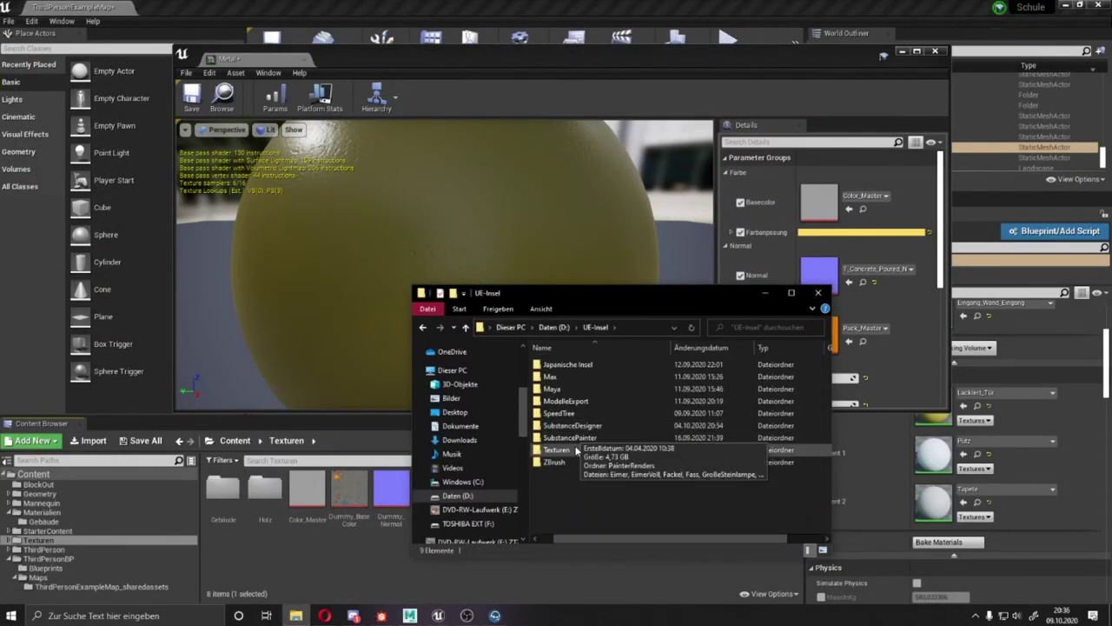
double_click(576, 449)
right_click(601, 492)
double_click(580, 498)
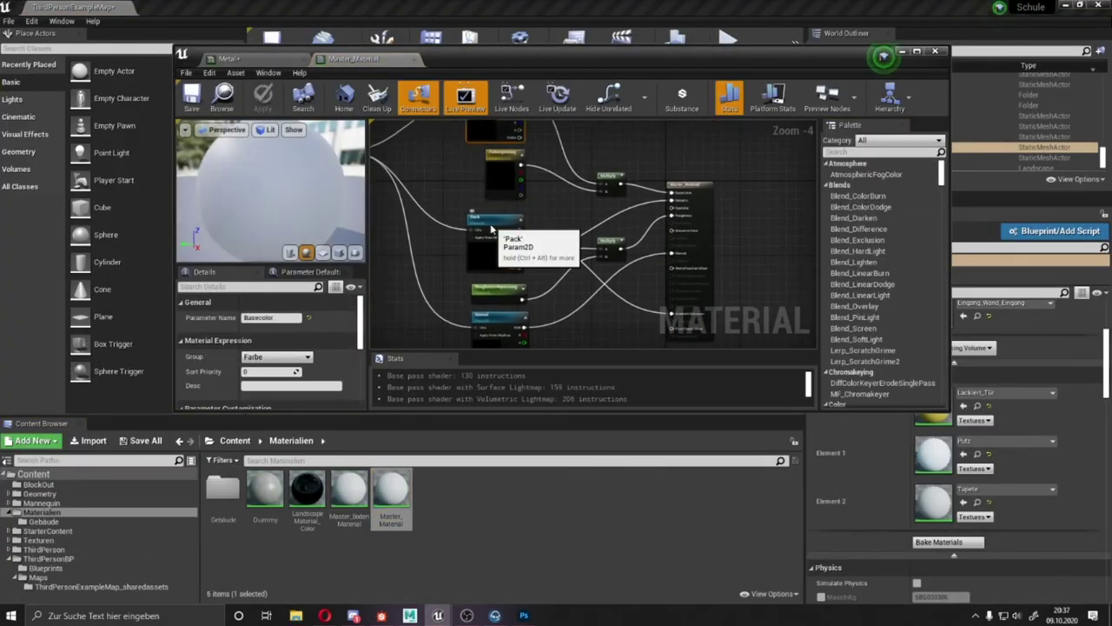
- Wire Metallic and Roughness parameters into Master_Material, save it, and reopen Lackiert_Tür
left_click(491, 228)
scroll(549, 228, "up", 2)
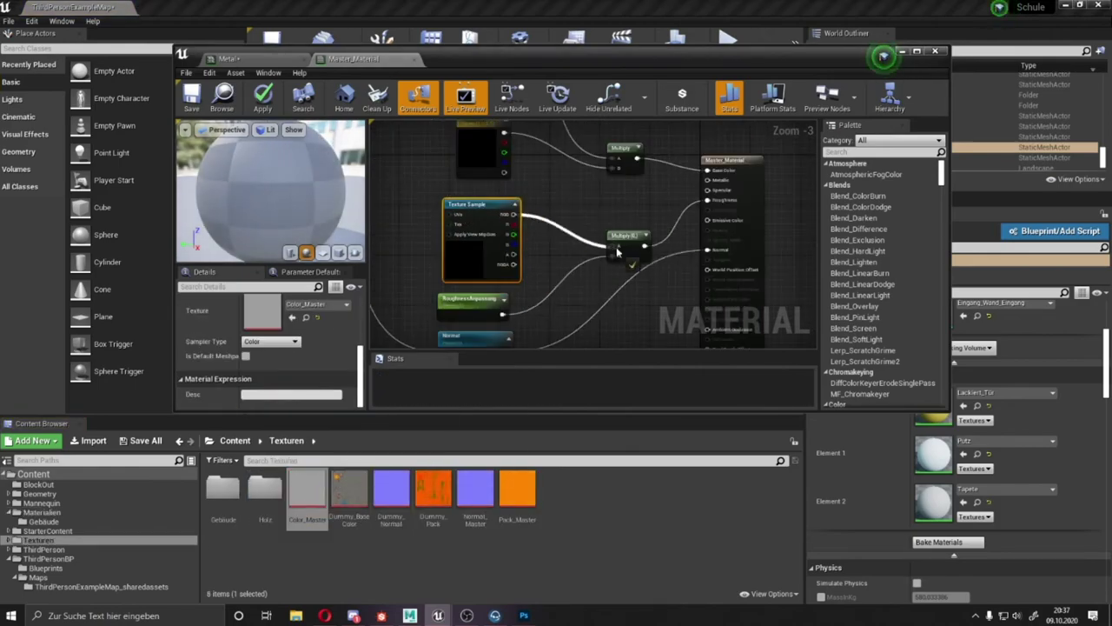
left_click(556, 271)
mouse_move(556, 271)
right_mouse_down()
mouse_move(516, 276)
mouse_move(541, 279)
mouse_move(572, 226)
right_mouse_up()
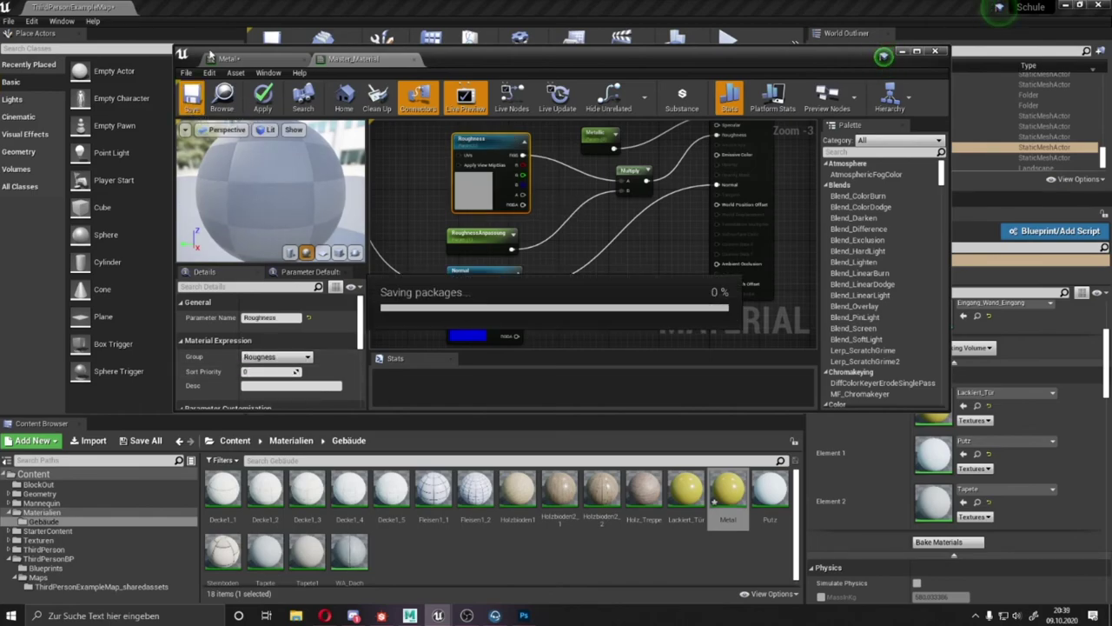
double_click(686, 490)
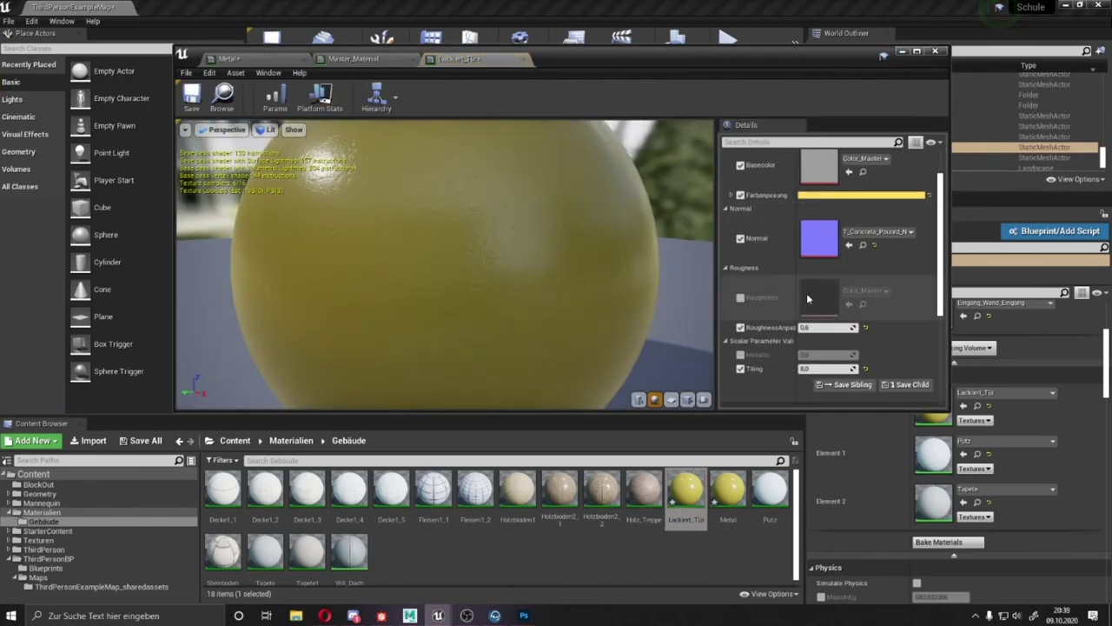
- Set T_Perlin_Noise_M as Lackiert_Tür's roughness texture and open the Master_Glas graph
left_click(44, 540)
scroll(487, 521, "down", 5)
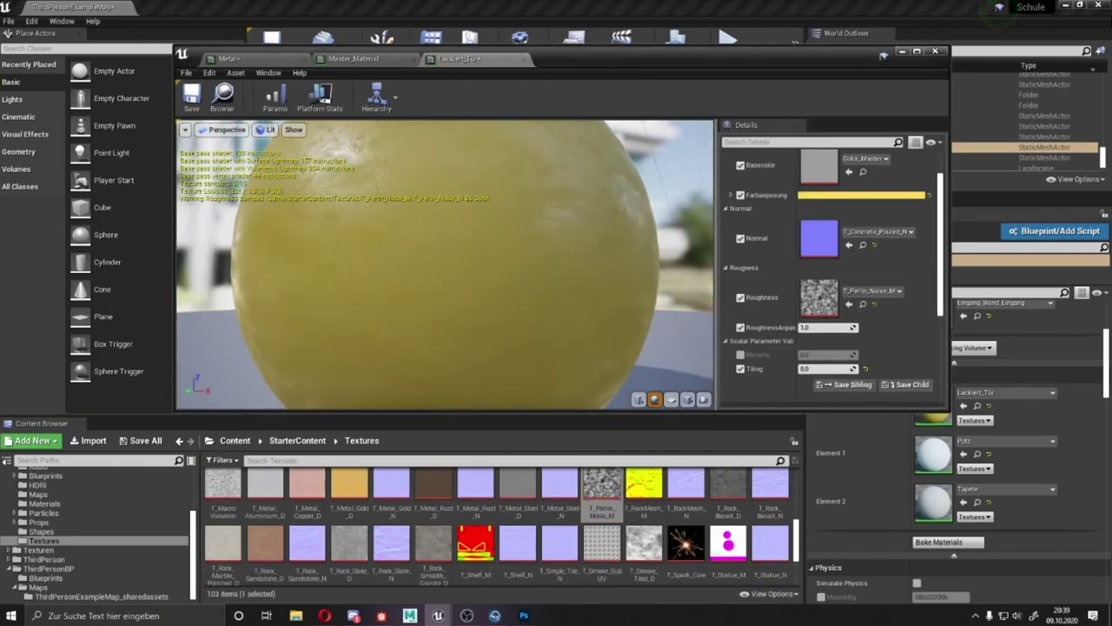
left_click_drag(877, 55, 830, 337)
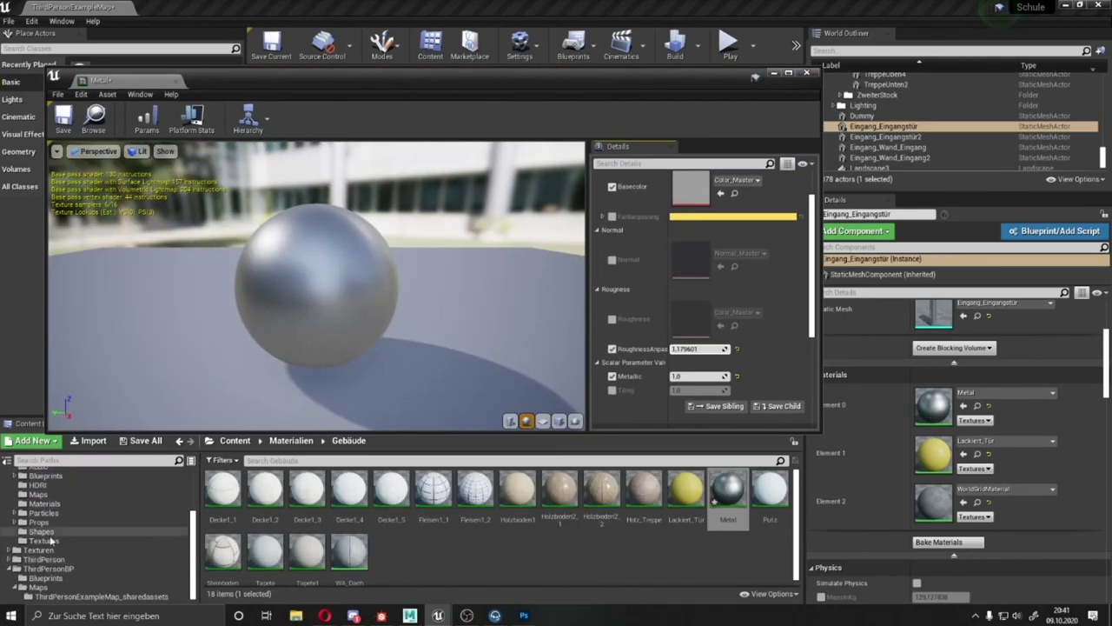
left_click(52, 539)
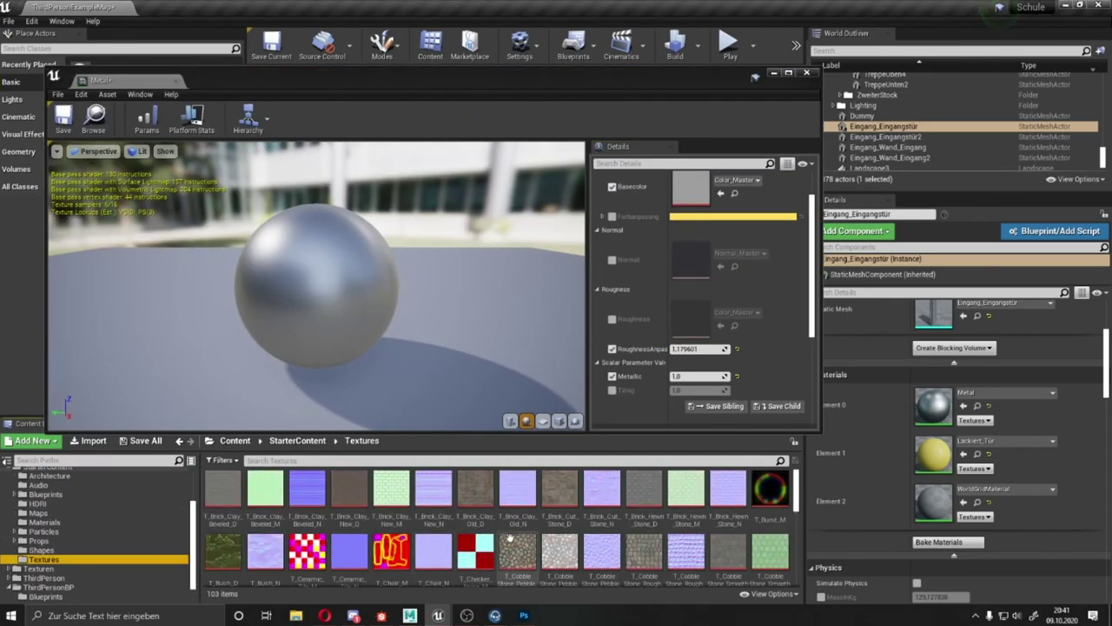
double_click(644, 483)
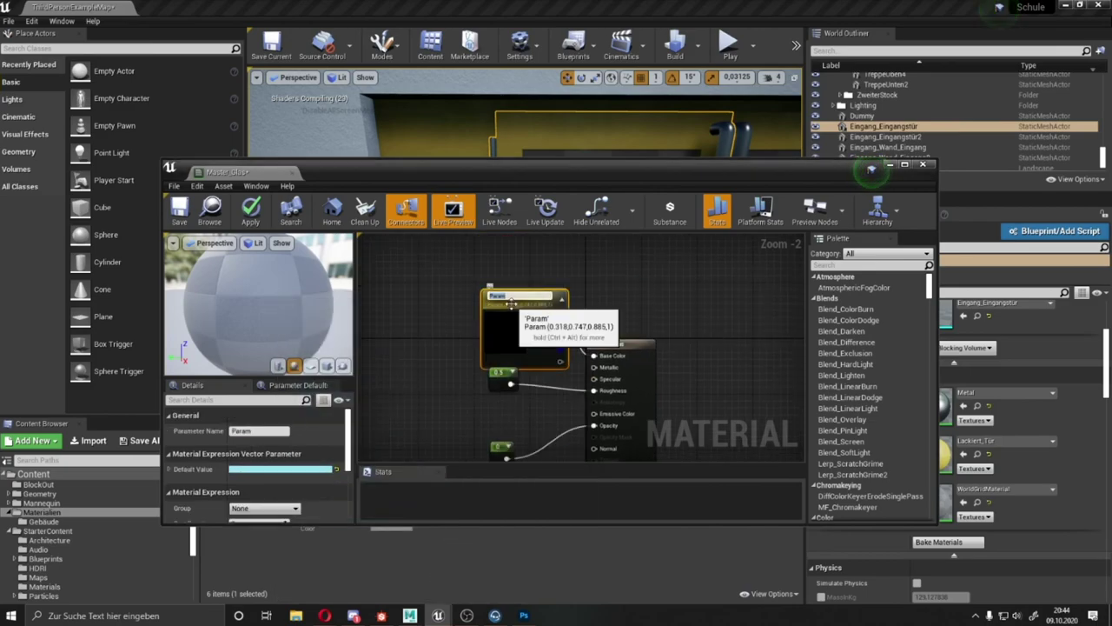
- Convert the glass constants to parameters, one named Opacity, and wire refraction into Lerp A
right_click(506, 375)
left_click(541, 381)
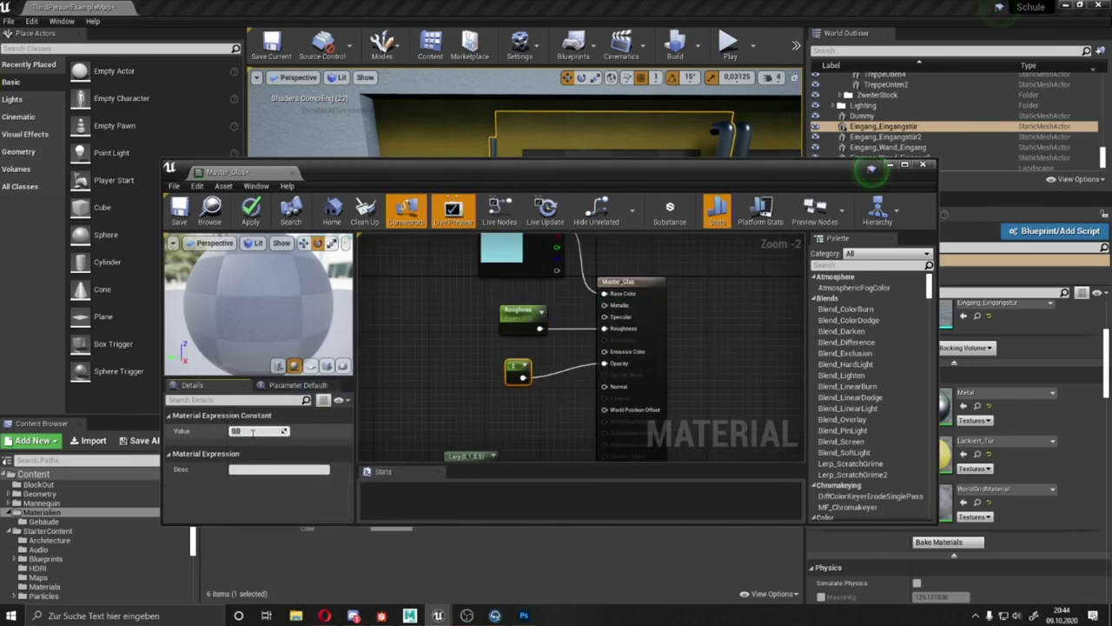
left_click(553, 372)
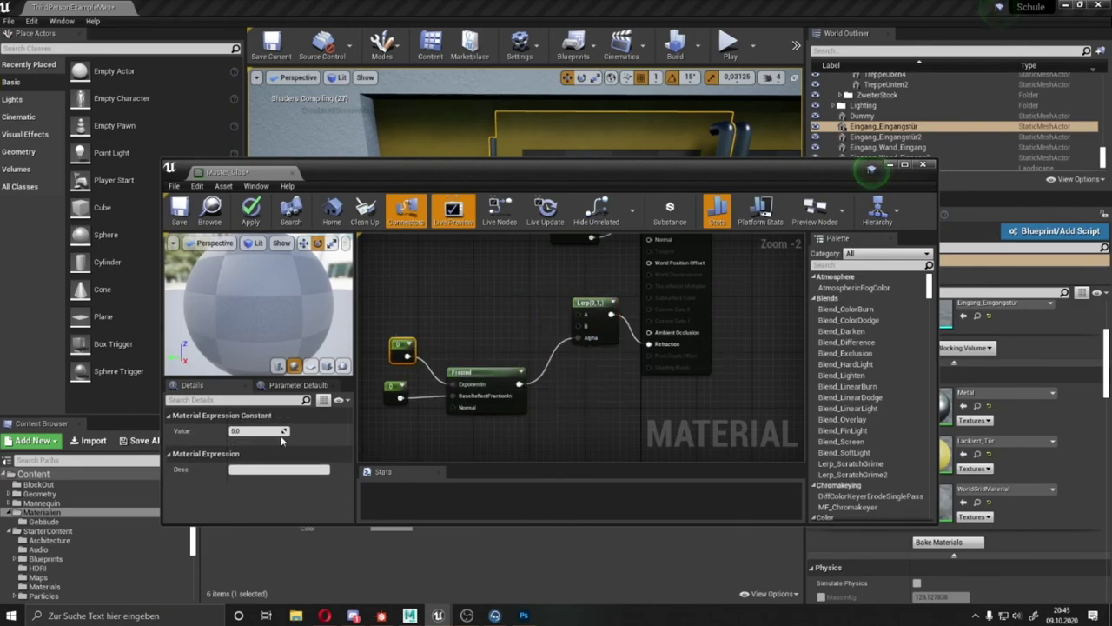
left_click_drag(417, 355, 581, 315)
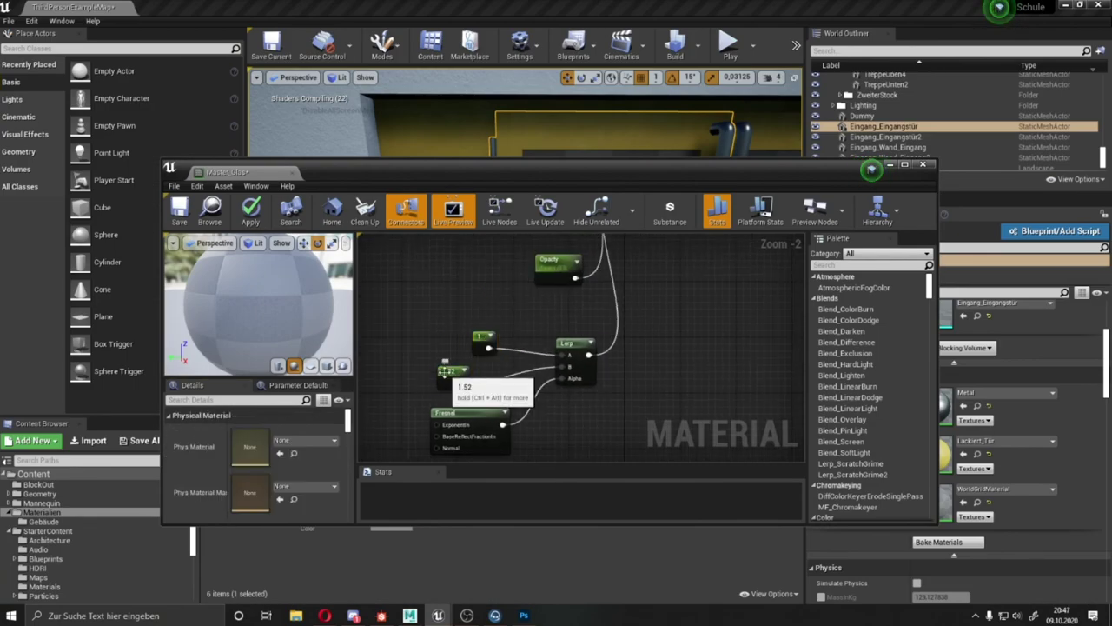
- Save Master_Glas and apply it to the door's glass element
left_click(527, 426)
key("ctrl+s")
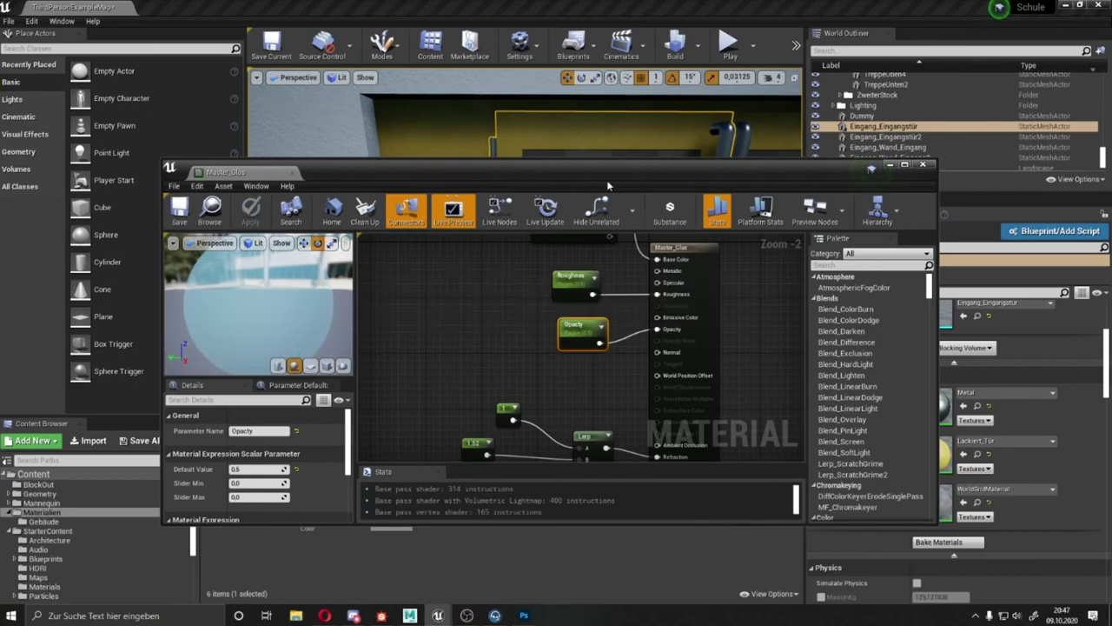
left_click(922, 164)
left_click_drag(391, 491, 507, 149)
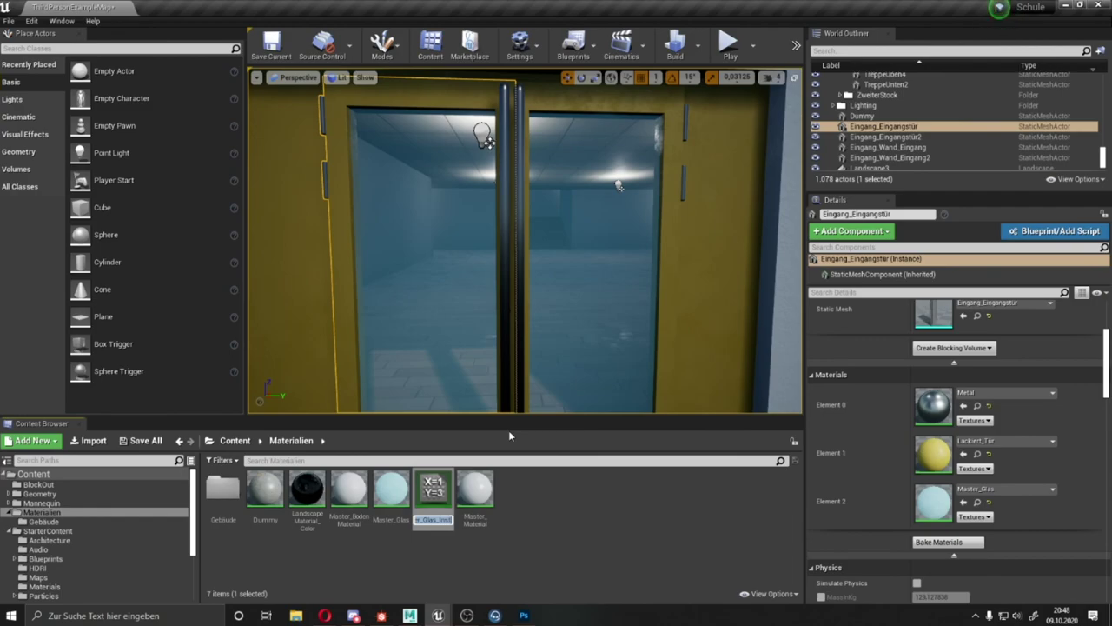
- Name the new glass instance Tür, move it into Gebäude, and open it
type("Tür")
key("Return")
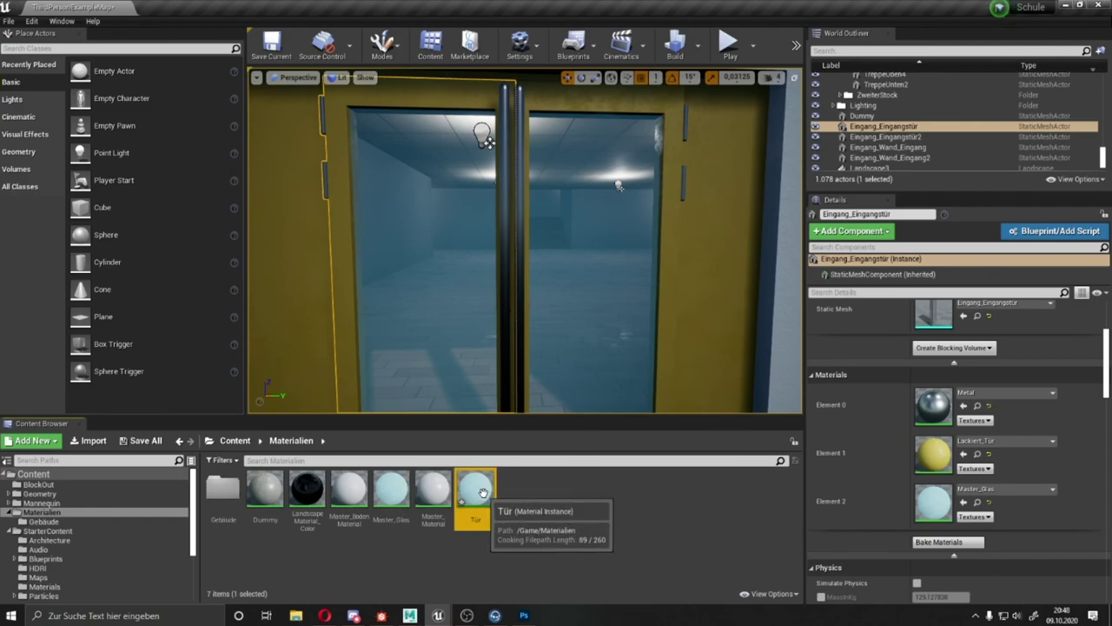
left_click_drag(475, 491, 223, 491)
left_click(261, 504)
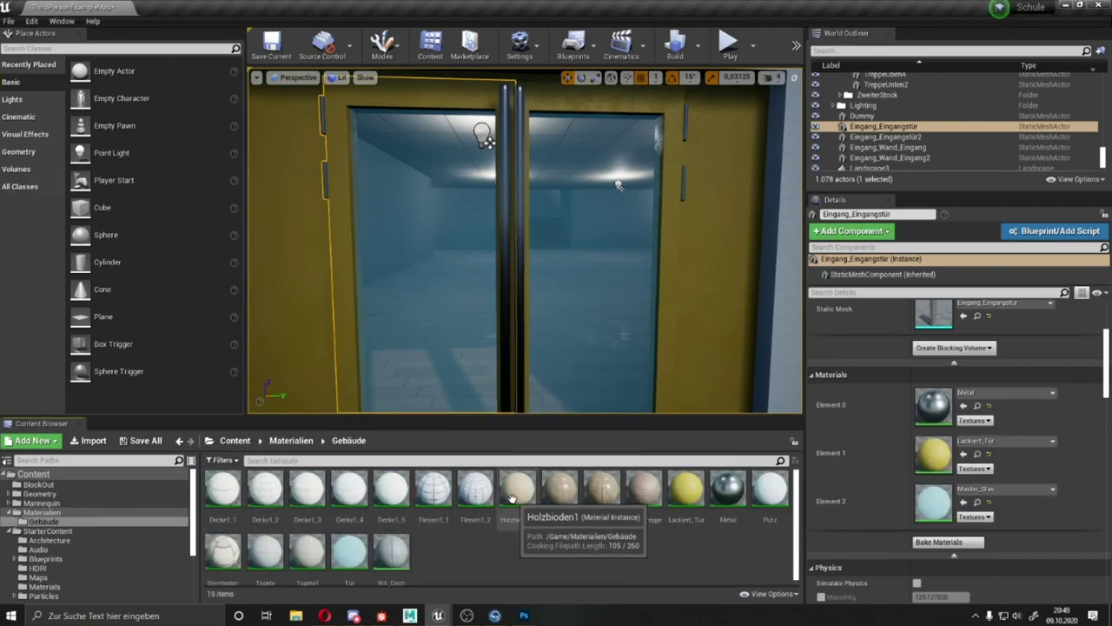
double_click(350, 551)
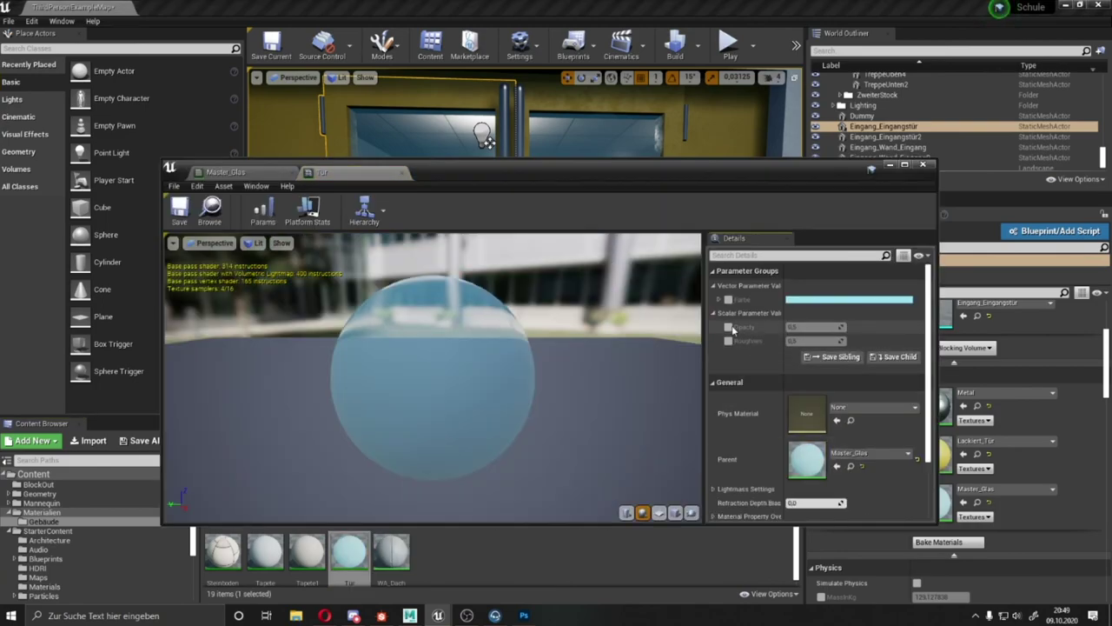
- Give Tür opacity 0.6, a light blue Farbe tint and roughness 0 on the door glass
mouse_move(870, 165)
left_mouse_down()
mouse_move(858, 308)
mouse_move(834, 208)
left_mouse_up()
type(".8")
key("Return")
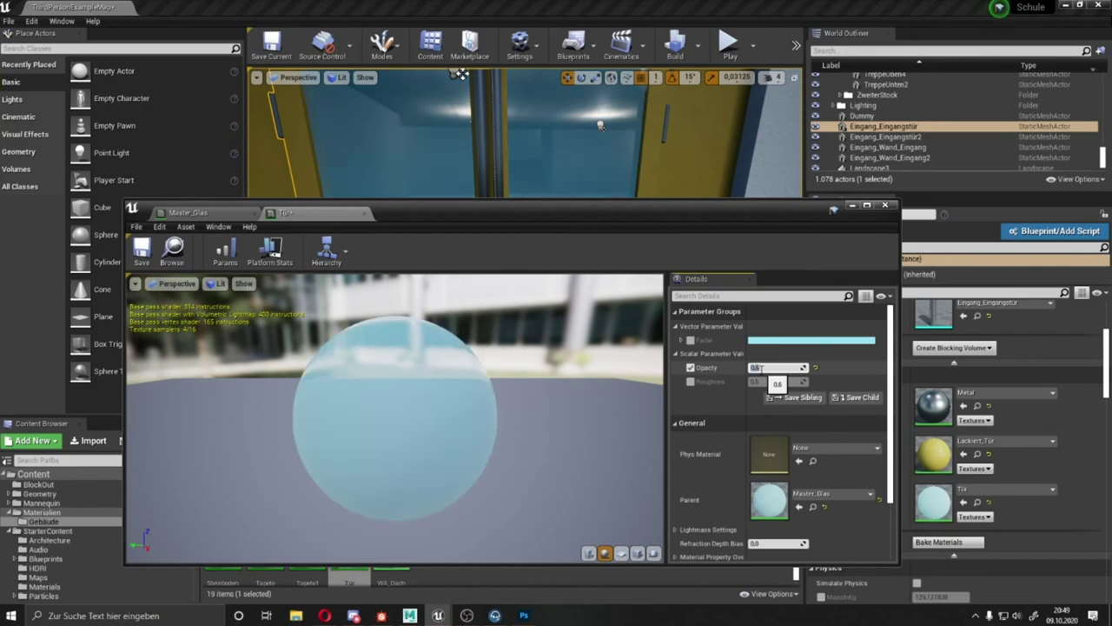
left_click(690, 340)
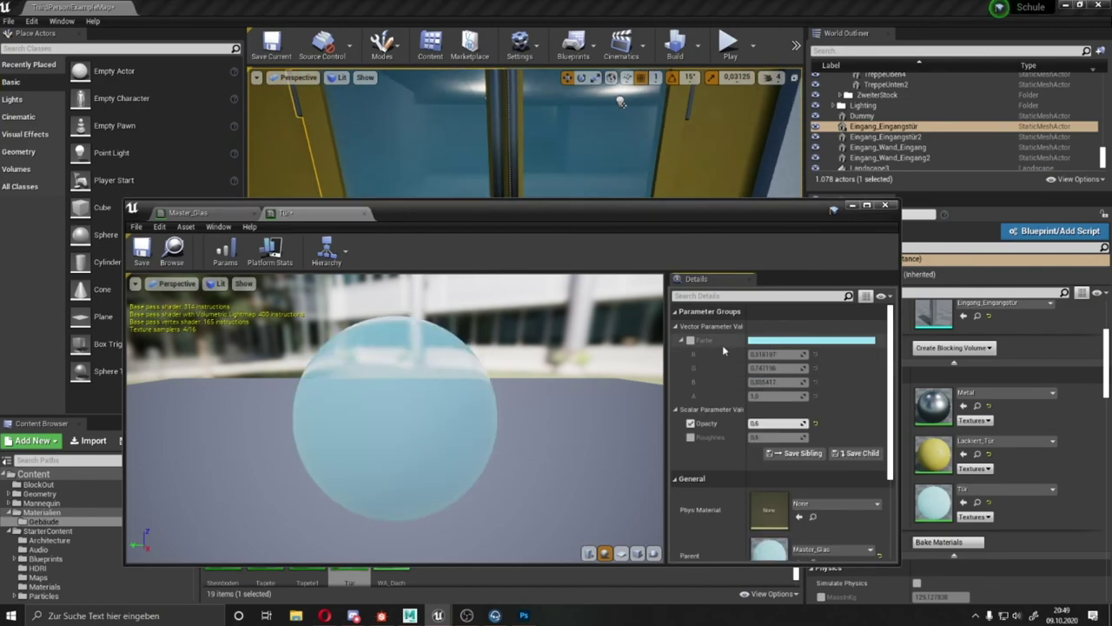
left_click(810, 340)
left_click_drag(522, 209, 517, 368)
mouse_move(607, 184)
right_mouse_down()
mouse_move(404, 278)
mouse_move(581, 271)
right_mouse_up()
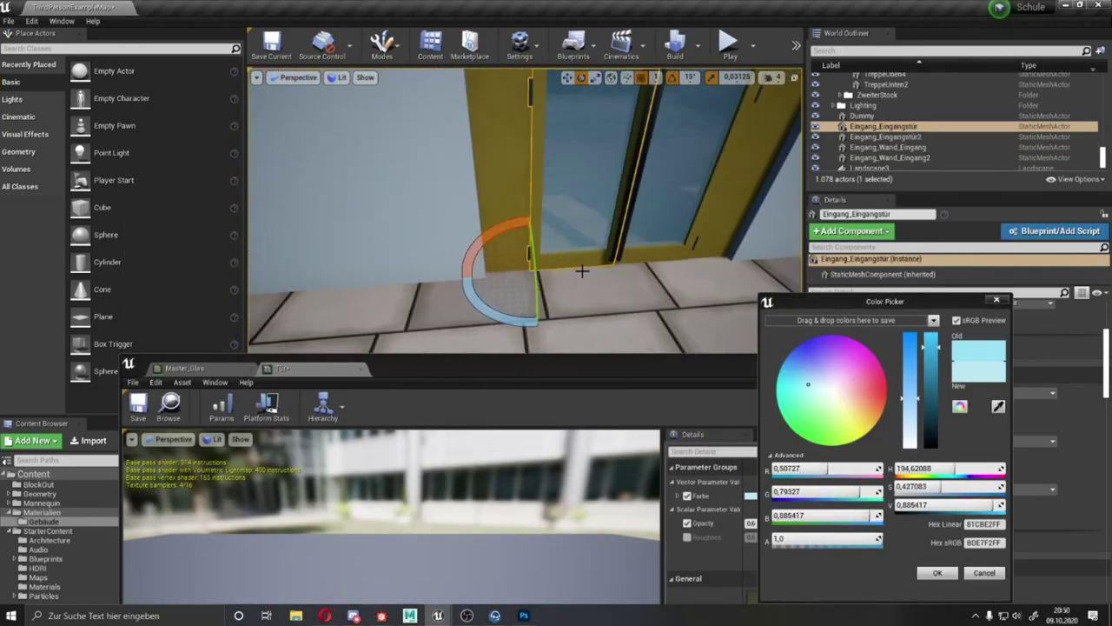
mouse_move(538, 174)
right_mouse_down()
mouse_move(557, 132)
mouse_move(522, 139)
right_mouse_up()
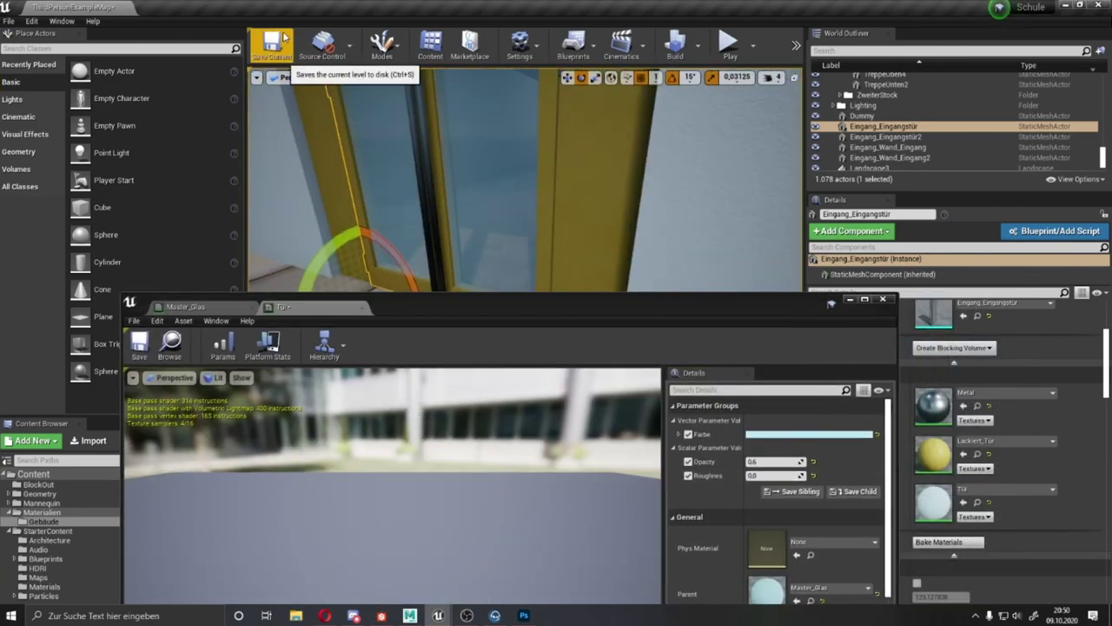
left_click(363, 308)
double_click(687, 477)
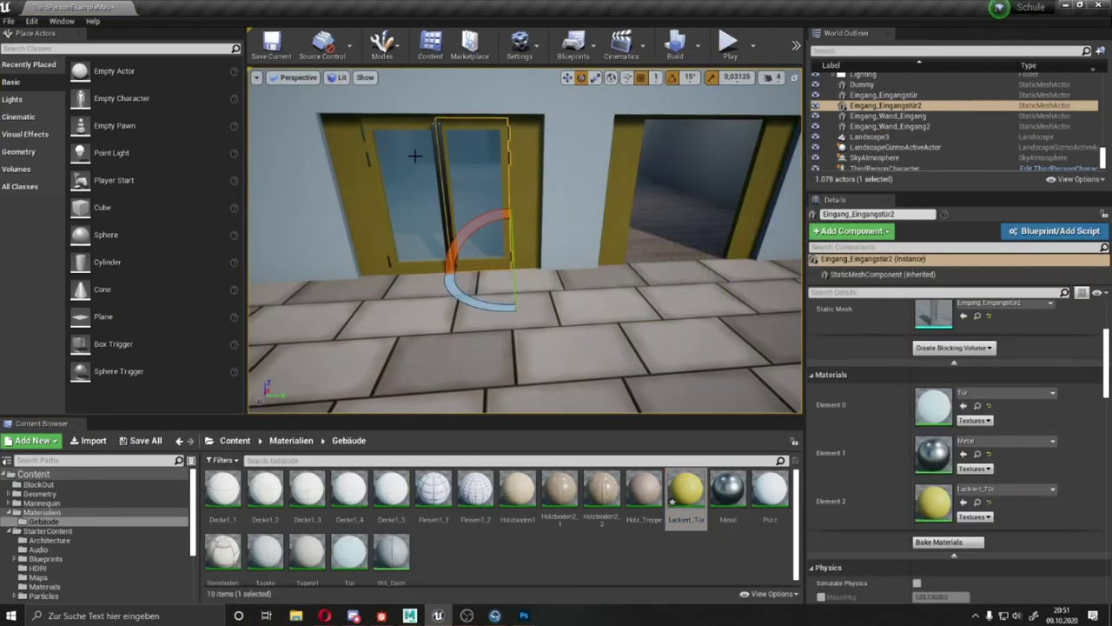
- Recolour Lackiert_Tür's Farbanpassung tint to dark blue-grey and save ThirdPersonExampleMap
left_click(414, 156, "ctrl")
key("w")
left_click(656, 76)
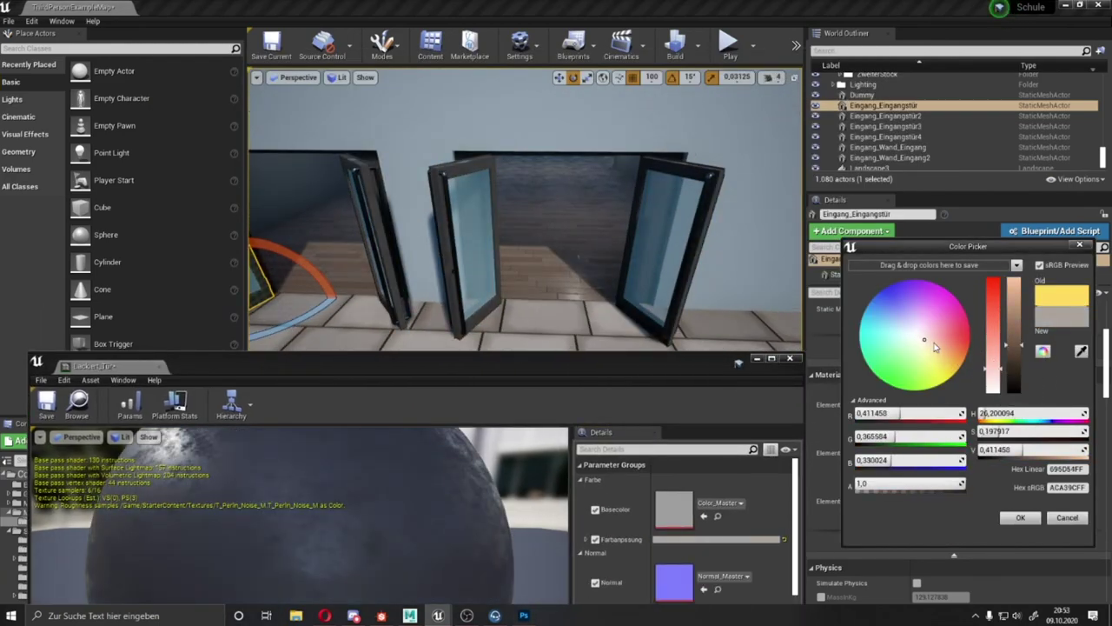
left_click_drag(934, 344, 895, 329)
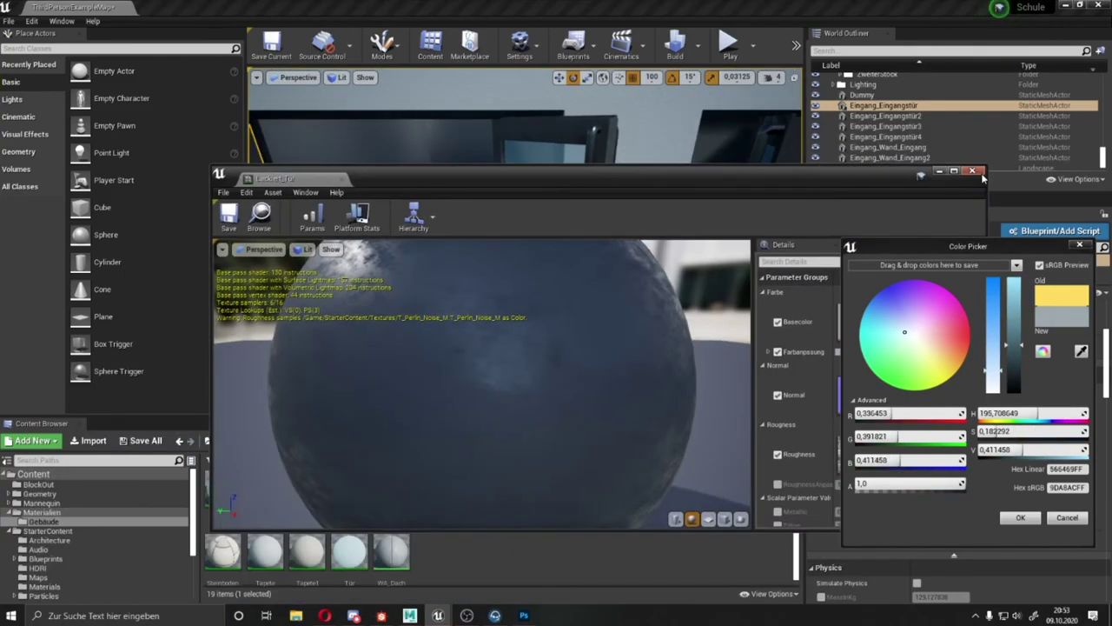
left_click(973, 171)
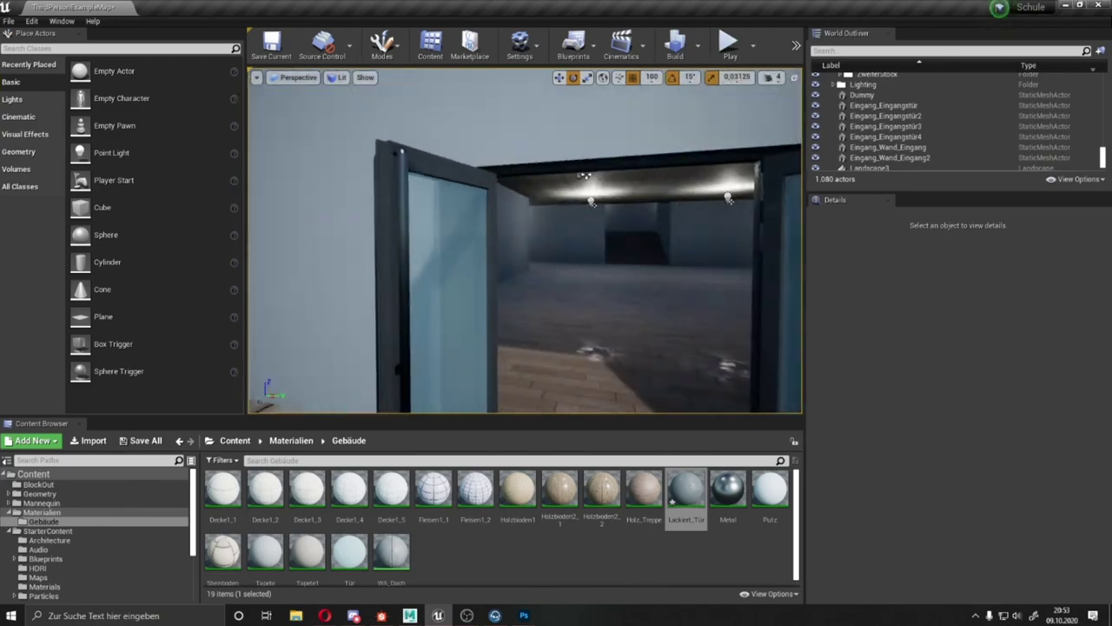
key("ctrl+s")
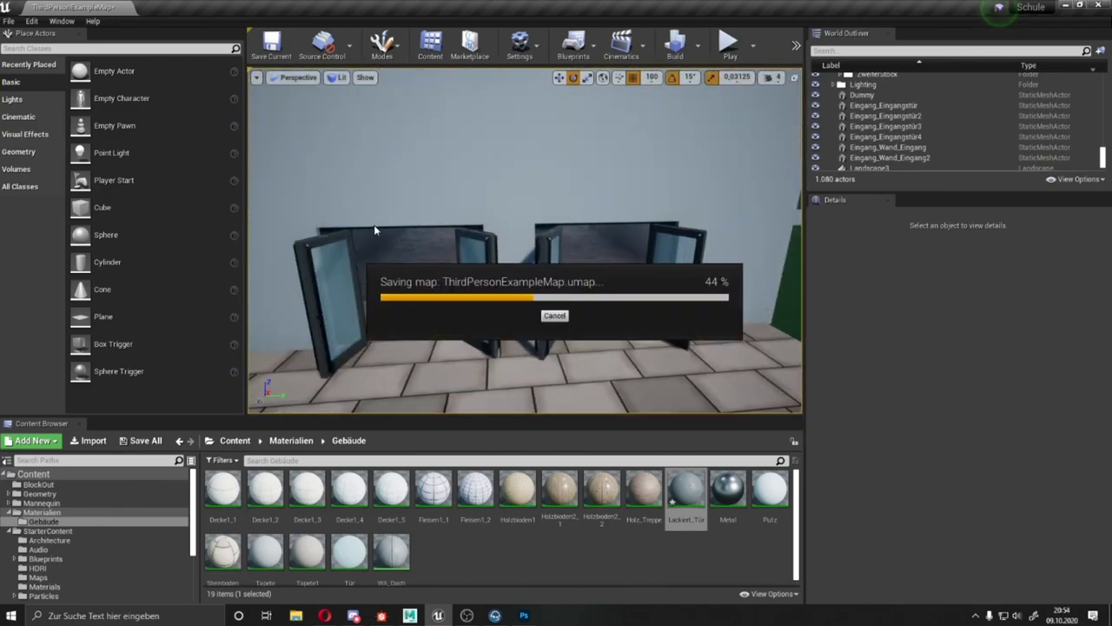